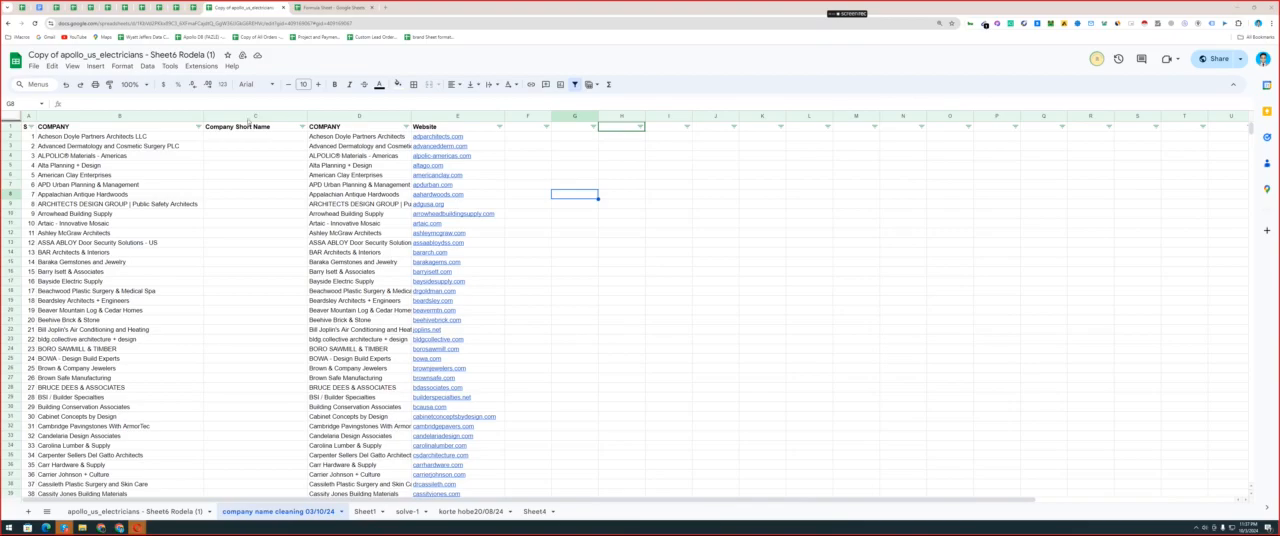
Delete the Company Short Name column and the duplicate COMPANY column beside it.
right_click(245, 118)
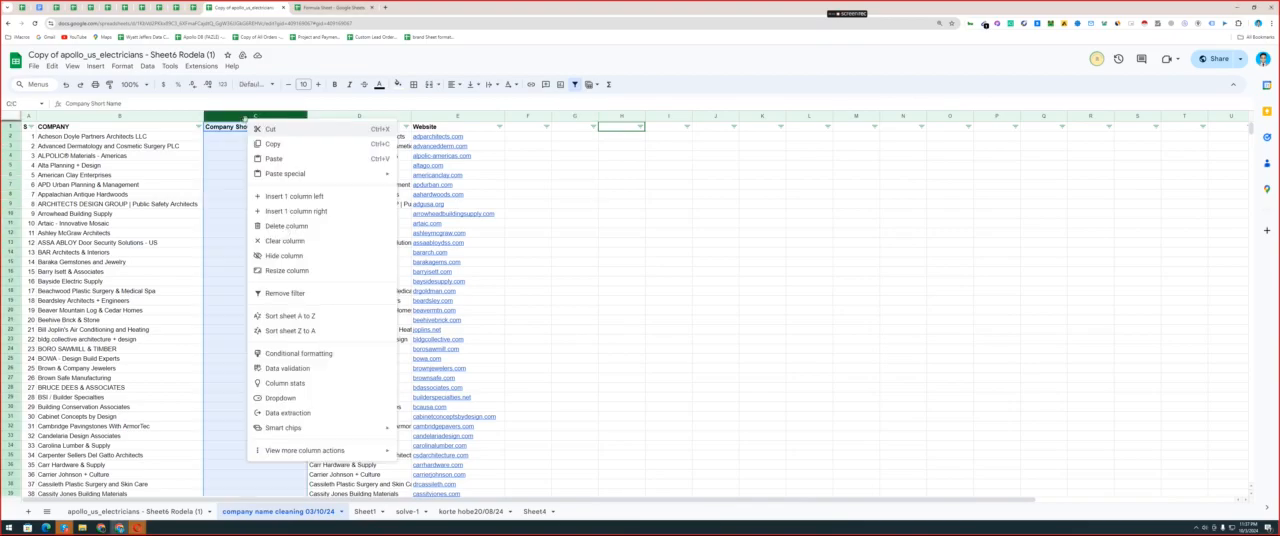
left_click(285, 226)
right_click(254, 120)
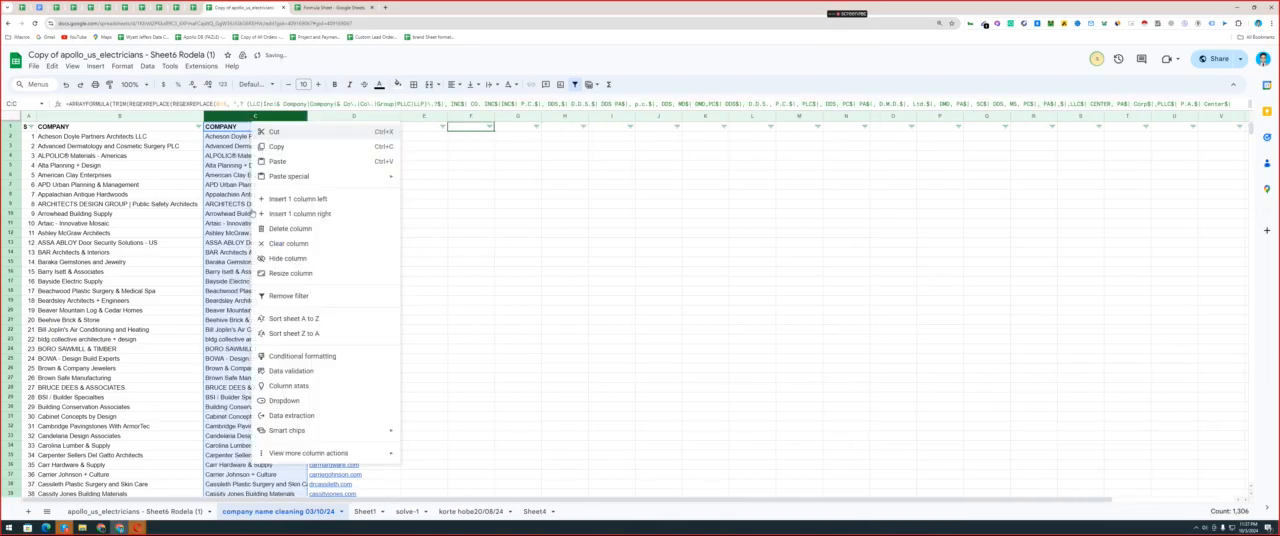
left_click(290, 228)
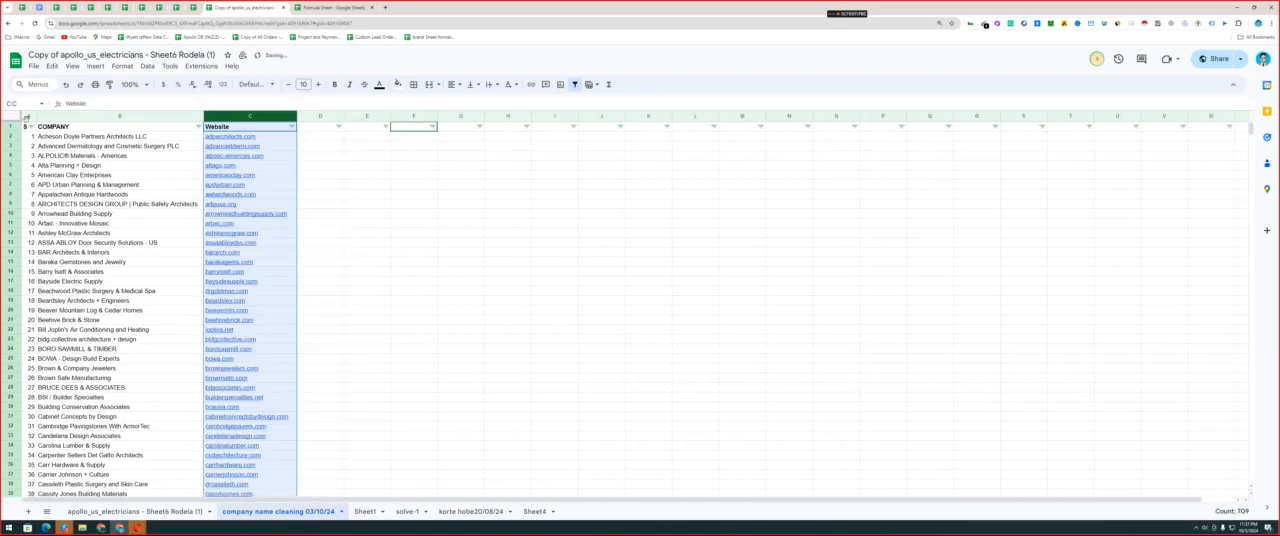
Delete the serial-number column in front of the COMPANY column.
left_click(27, 117)
right_click(28, 117)
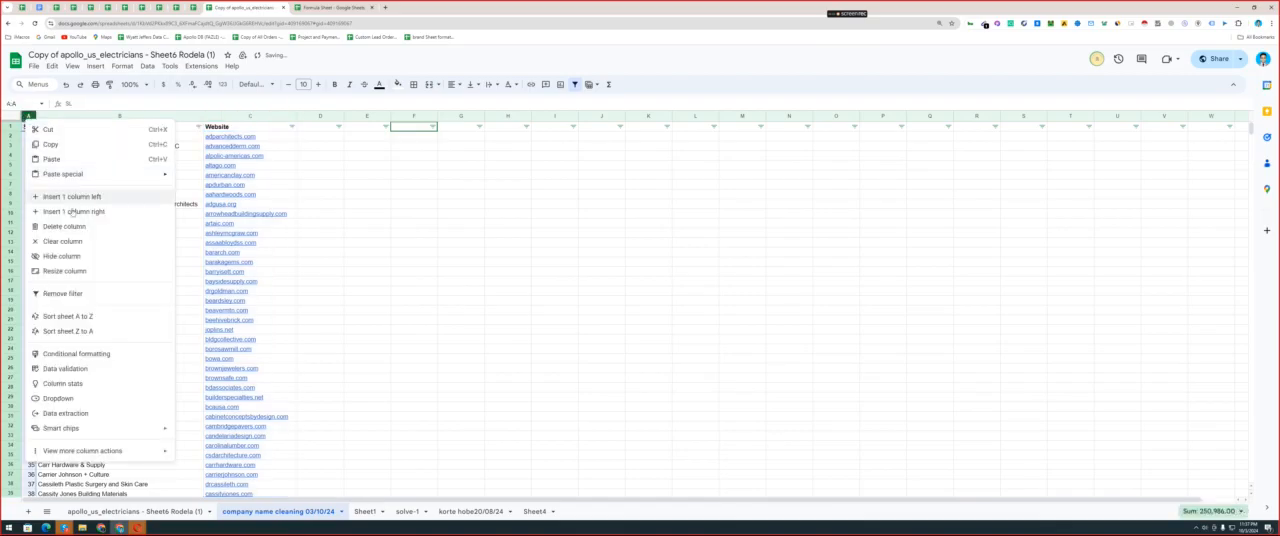
left_click(64, 226)
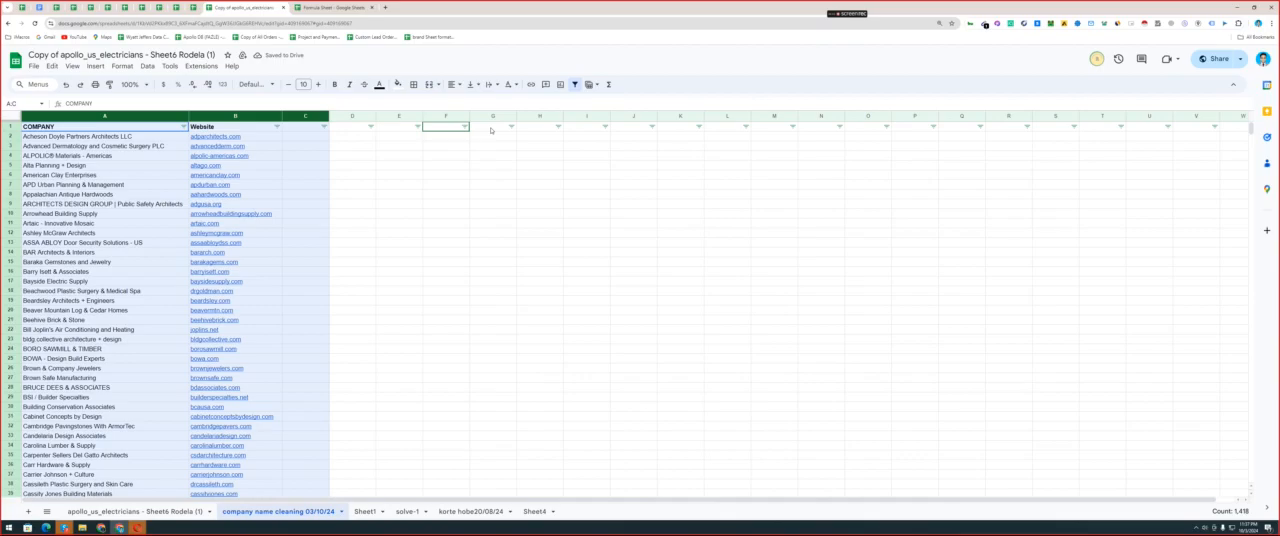
Insert an empty column before COMPANY and enter "Sl" as its header in A1.
left_click(84, 117)
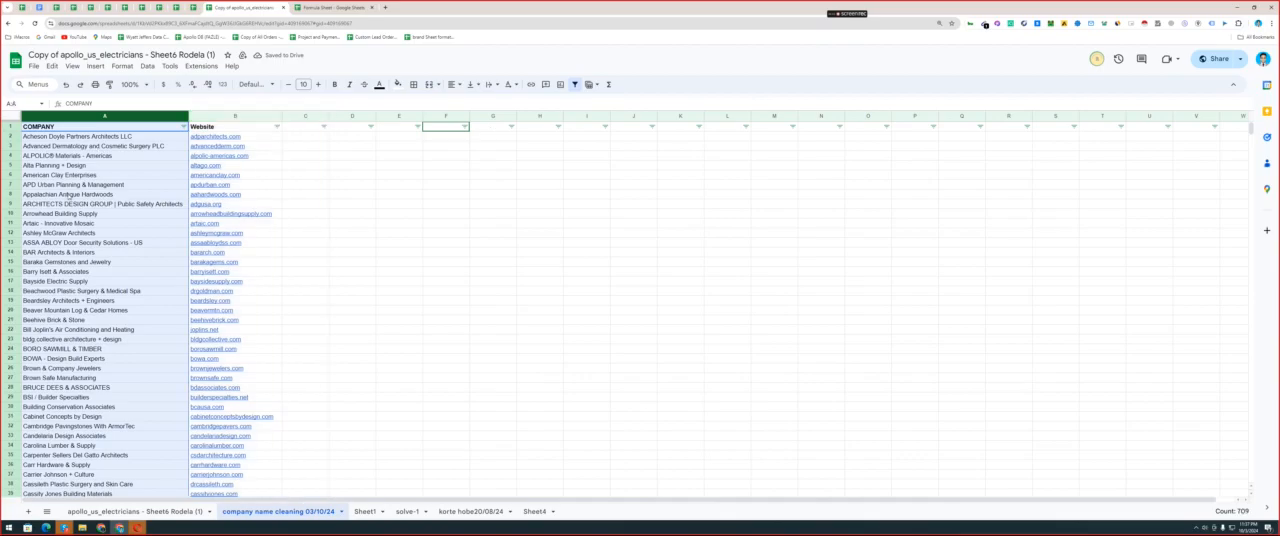
left_click(66, 195)
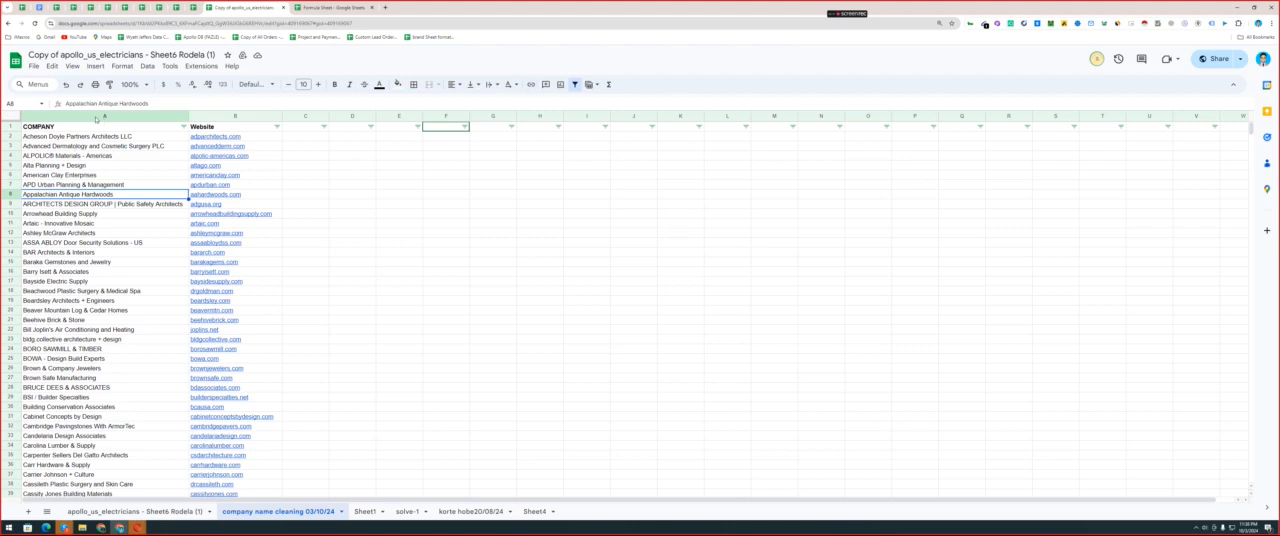
left_click(37, 129)
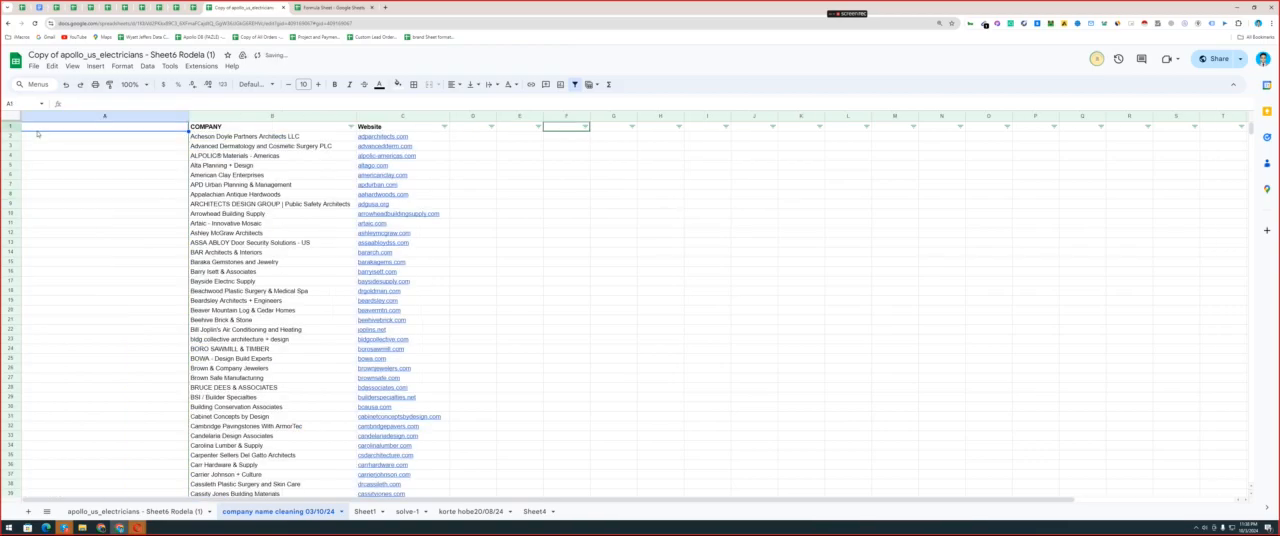
type("Si")
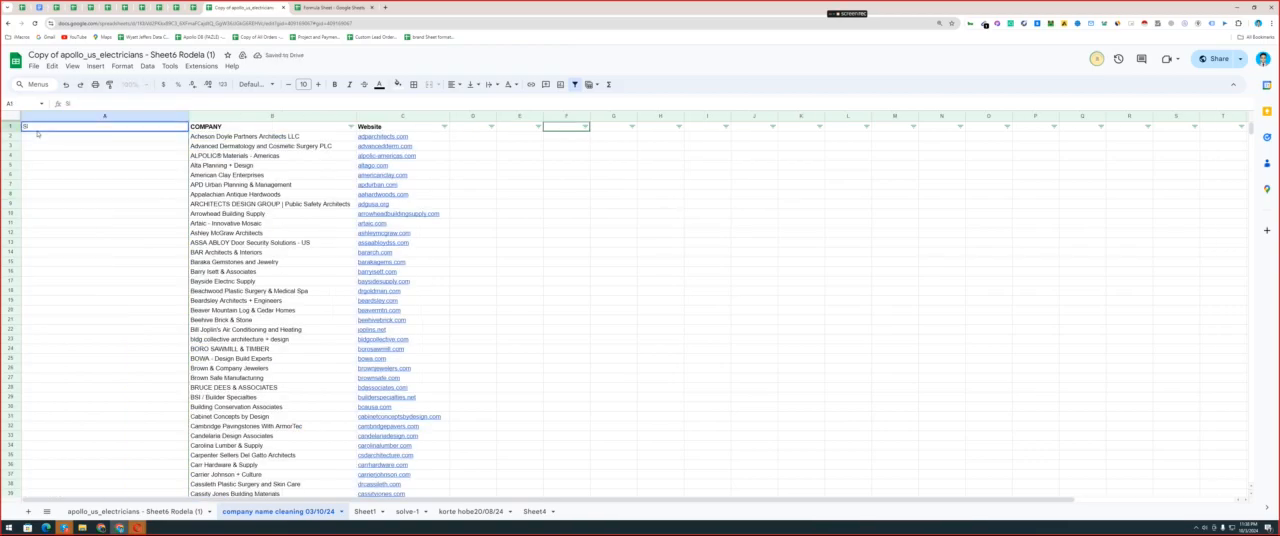
key("Return")
Number the first four rows of column A from 1 to 4 and fill the series down to the end of the data.
type("1")
key("Return")
type("2")
key("Return")
type("3")
key("Return")
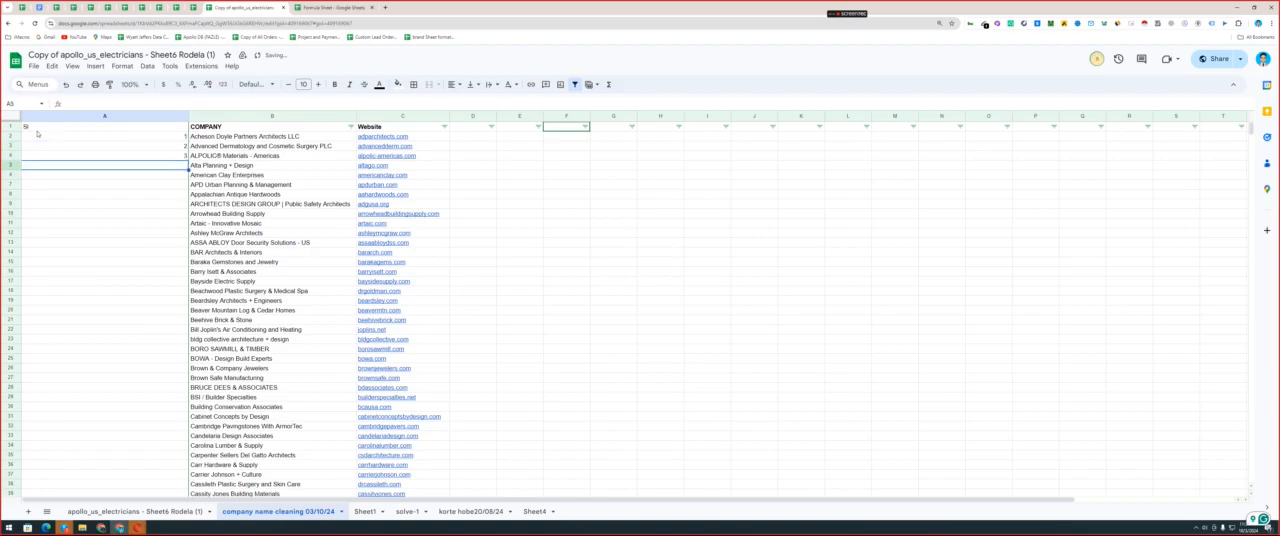
key("Return")
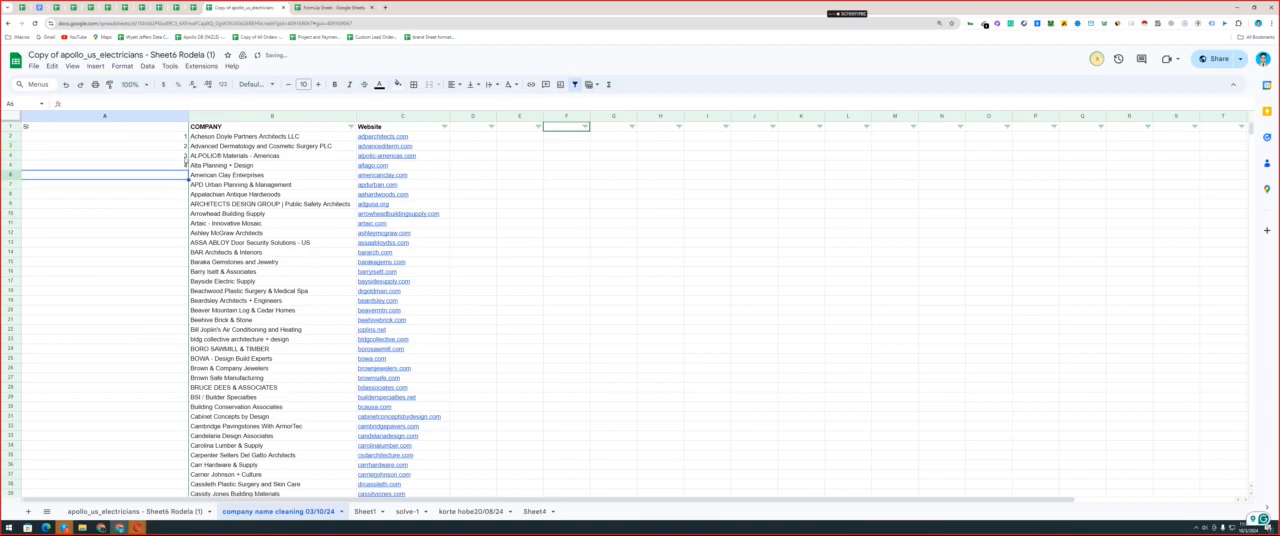
left_click_drag(180, 141, 186, 170)
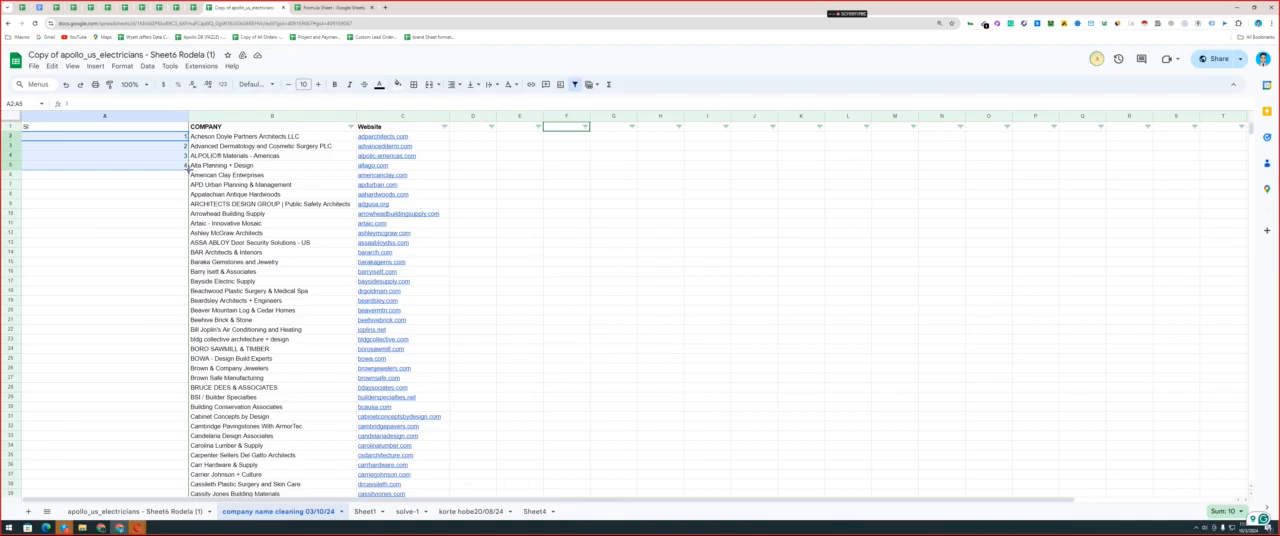
double_click(187, 170)
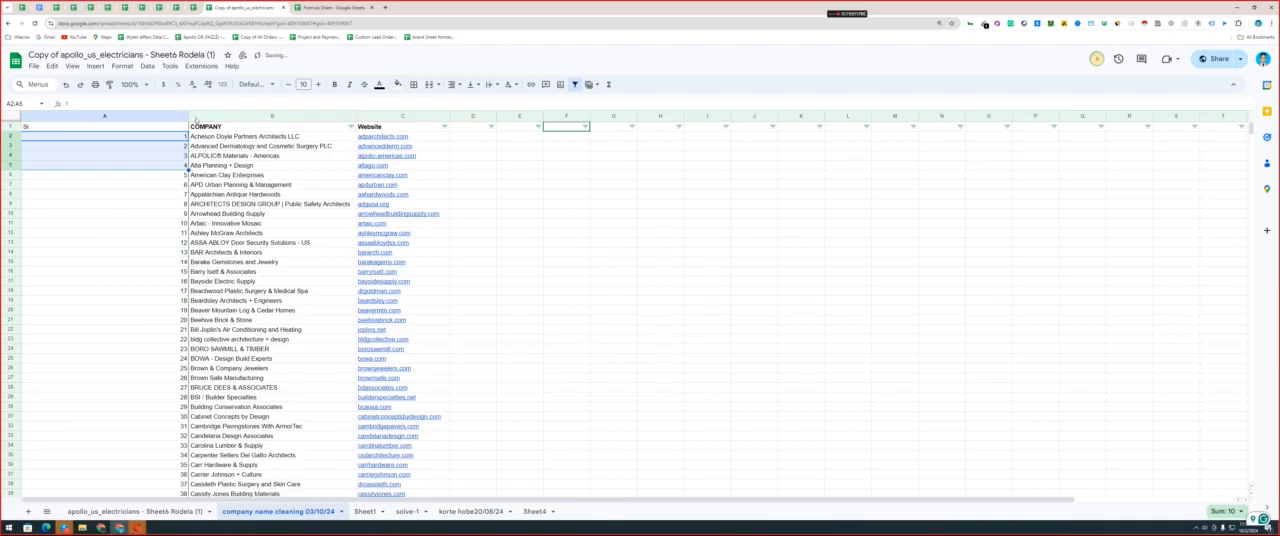
Narrow the serial-number column and auto-fit its width to its contents.
left_click_drag(187, 116, 30, 116)
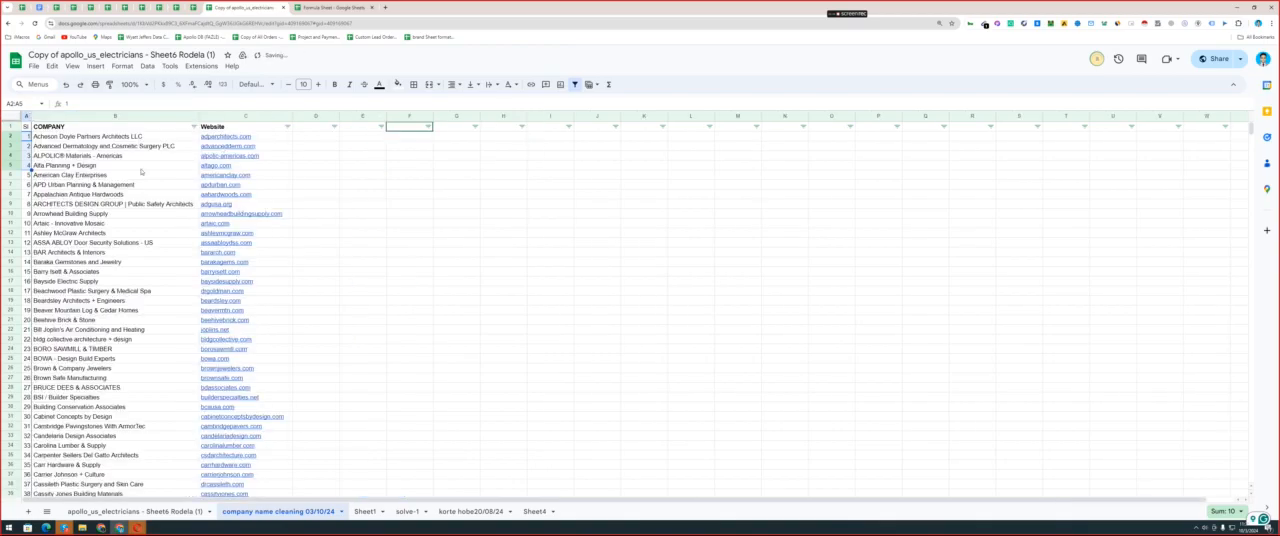
key("Right")
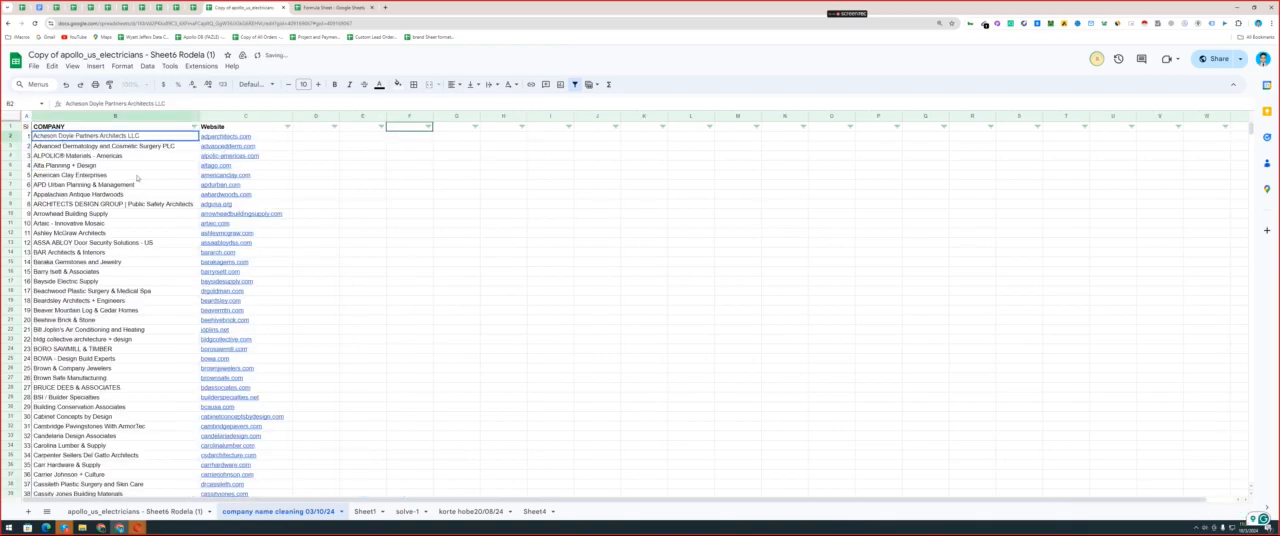
double_click(31, 116)
left_click(278, 129)
left_click(338, 128)
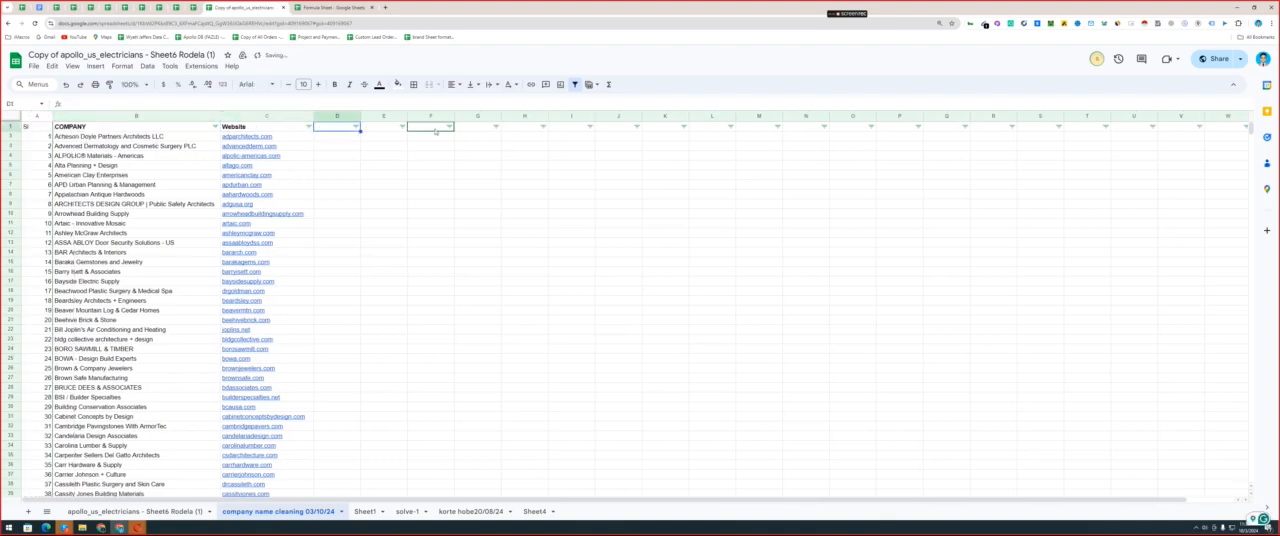
left_click(431, 128)
left_click(41, 130)
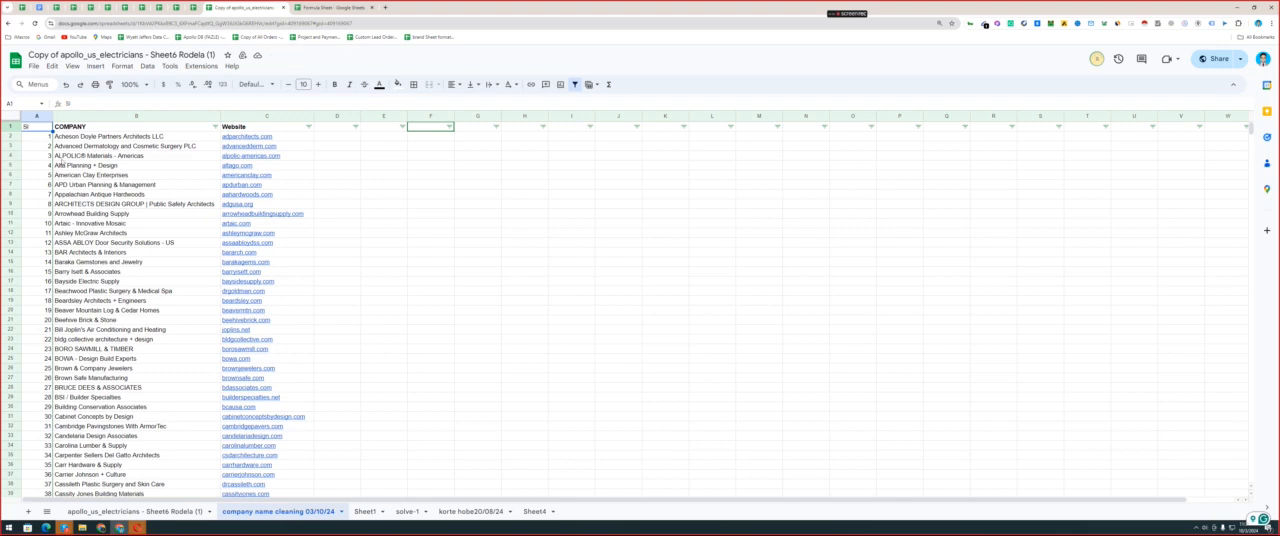
left_click(114, 177)
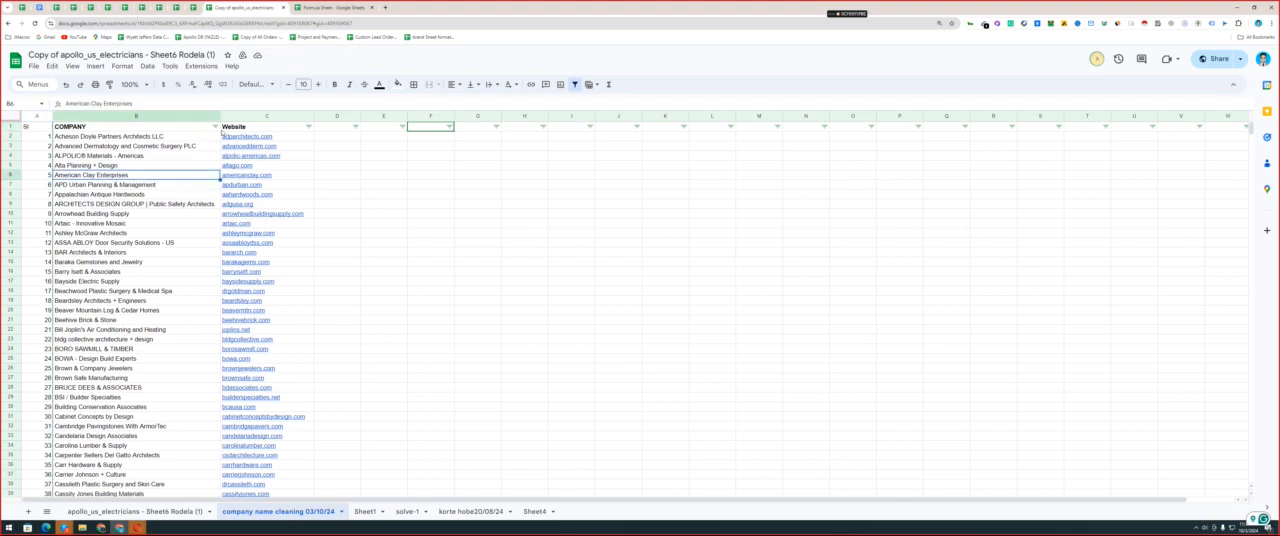
Try sorting by COMPANY from Z to A, check the serial numbers in column A, and undo the sort.
left_click(215, 127)
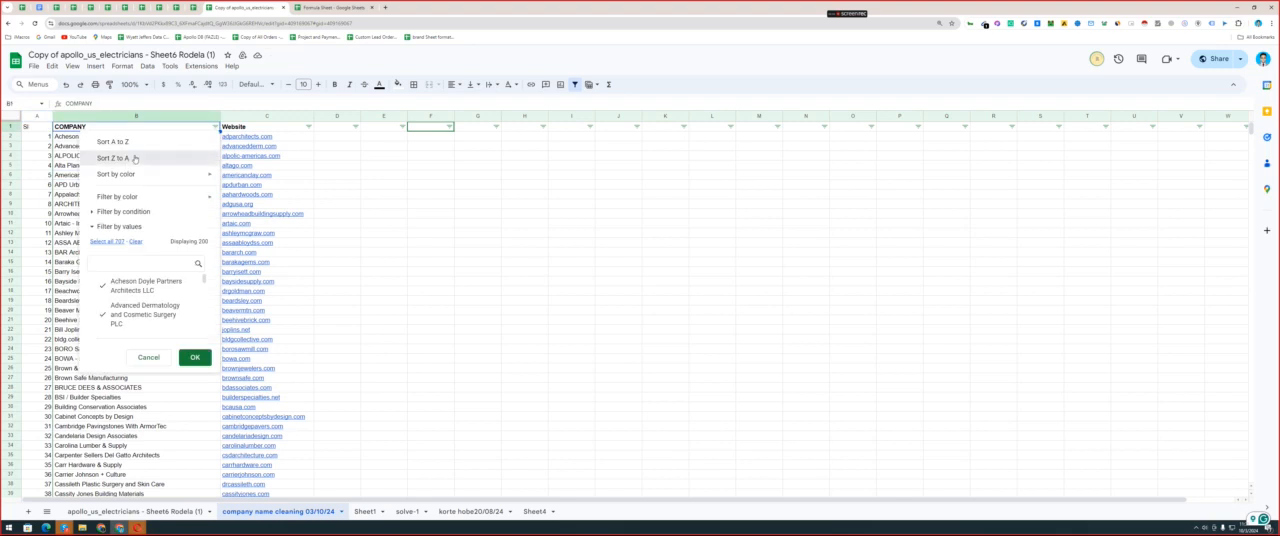
left_click(92, 160)
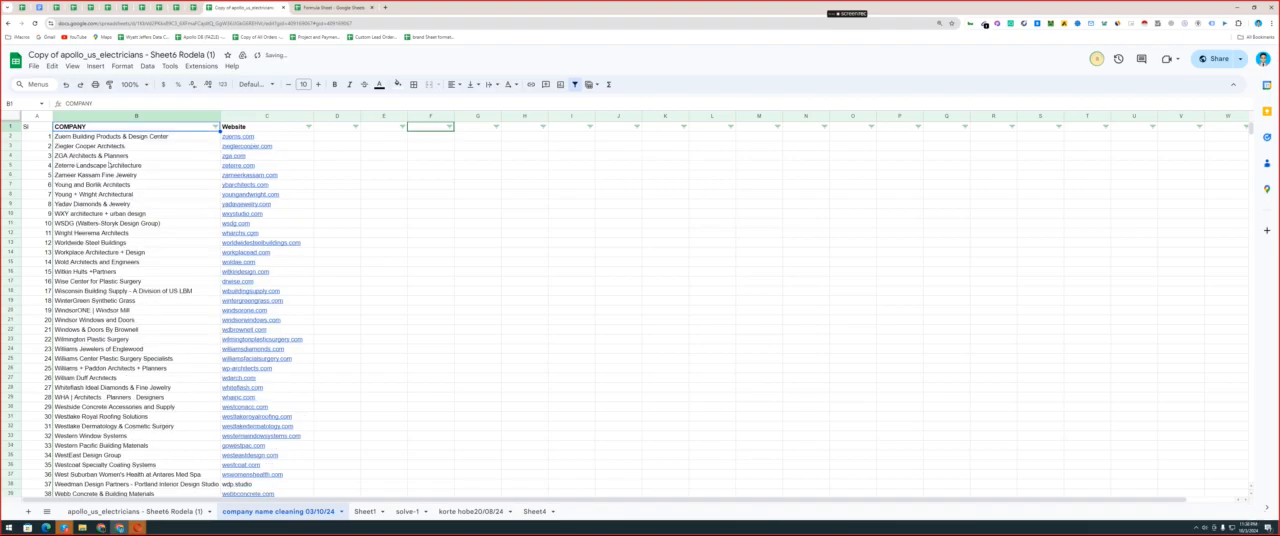
left_click_drag(37, 137, 41, 393)
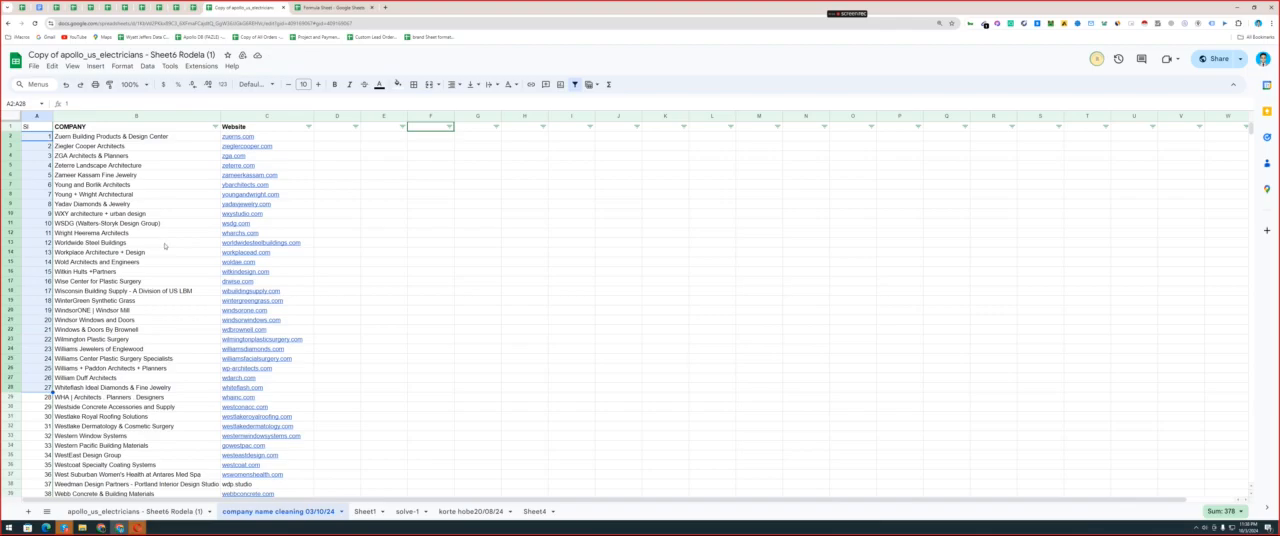
key("ctrl+z")
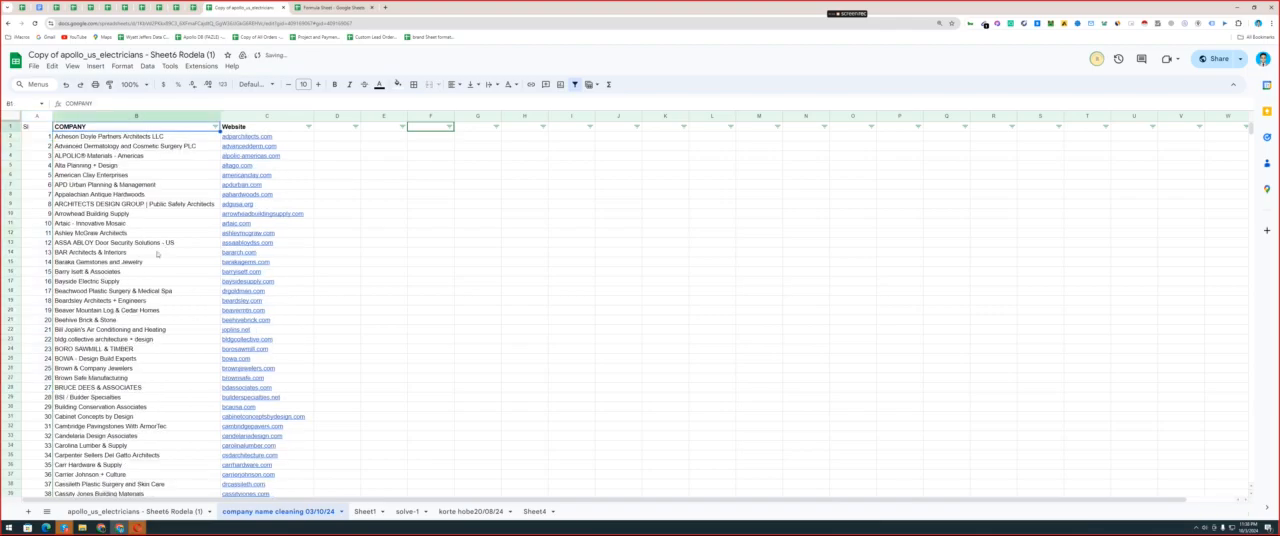
Sort the filtered data by COMPANY from A to Z.
left_click(157, 253)
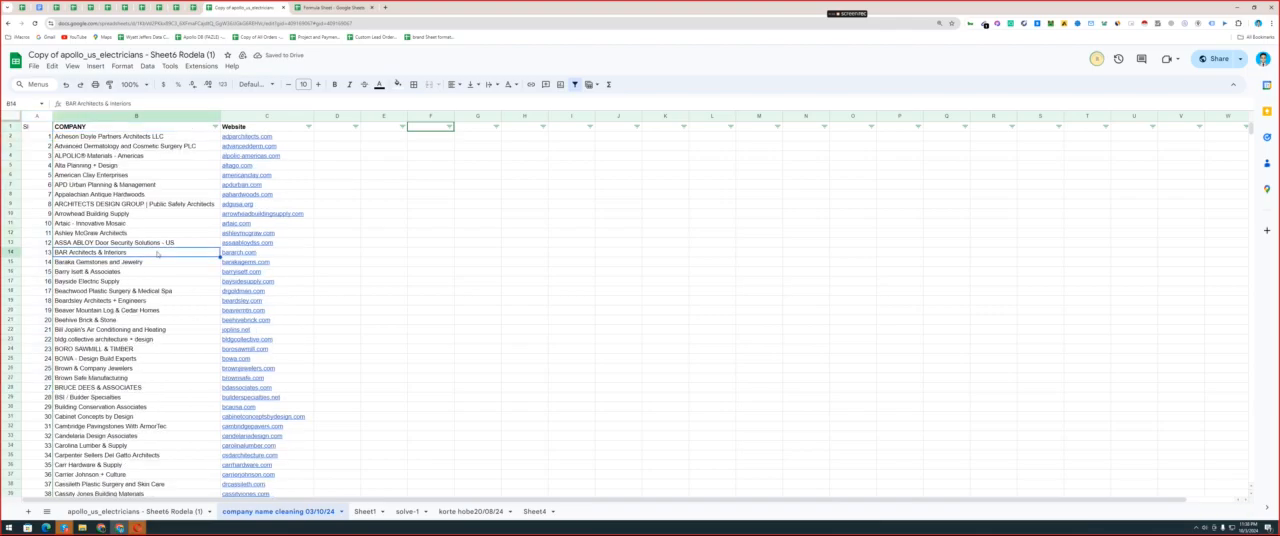
left_click(215, 127)
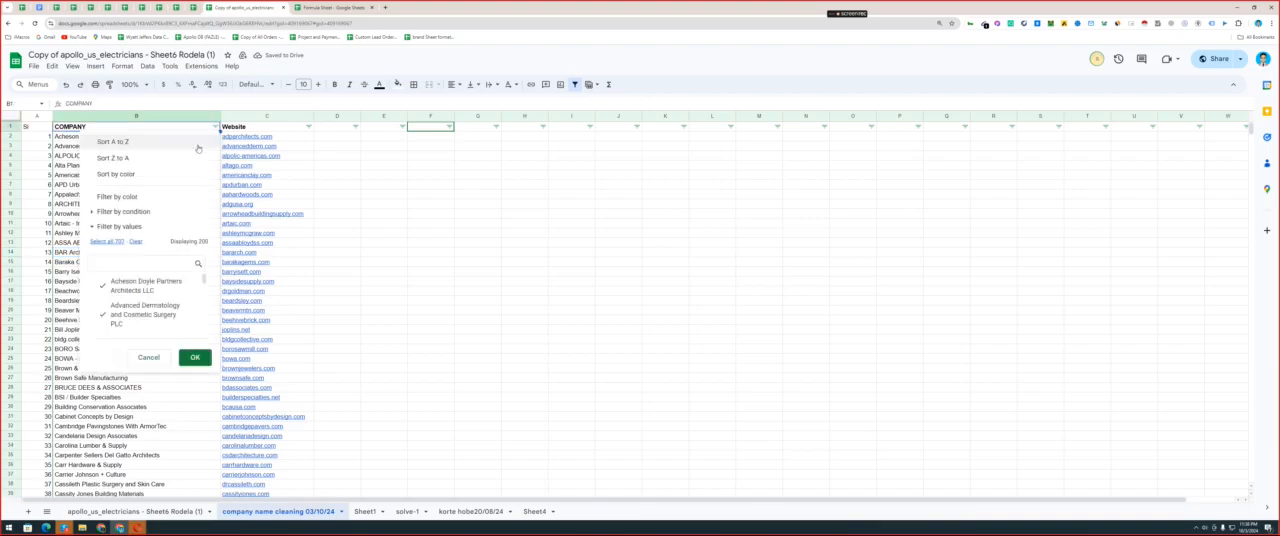
left_click(198, 148)
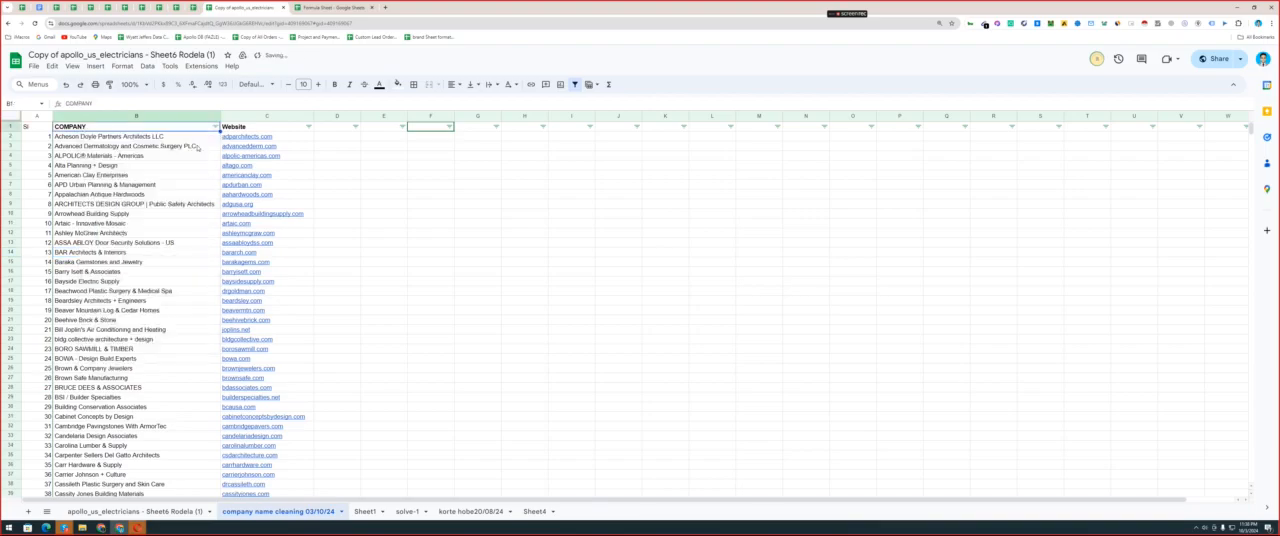
Remove the existing filter and reapply it to the whole sheet, including the serial-number column.
left_click(11, 126)
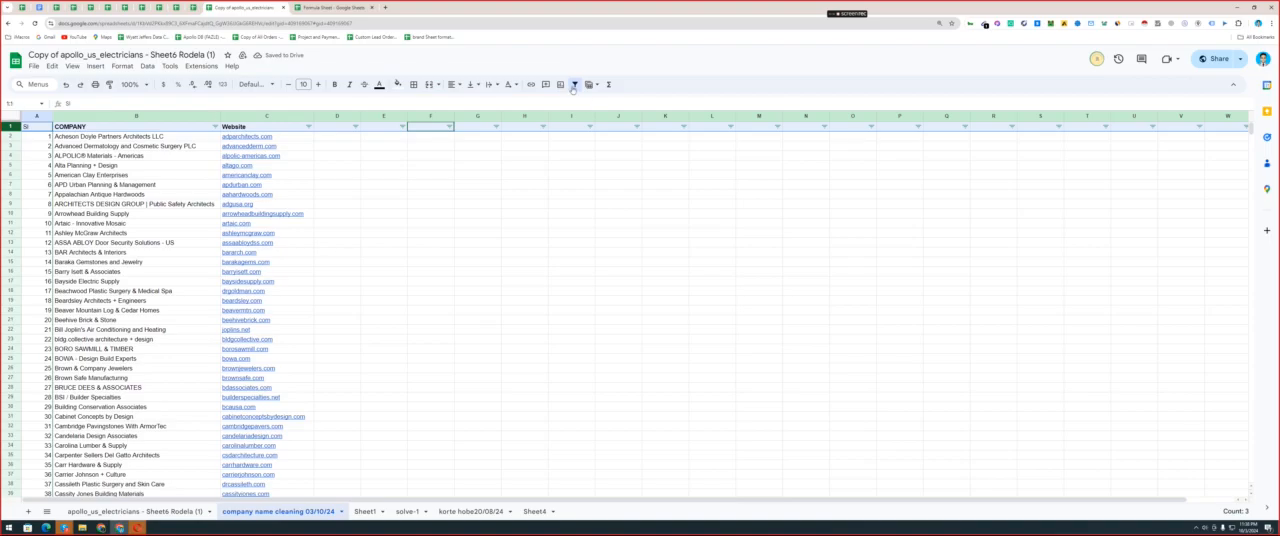
left_click(574, 85)
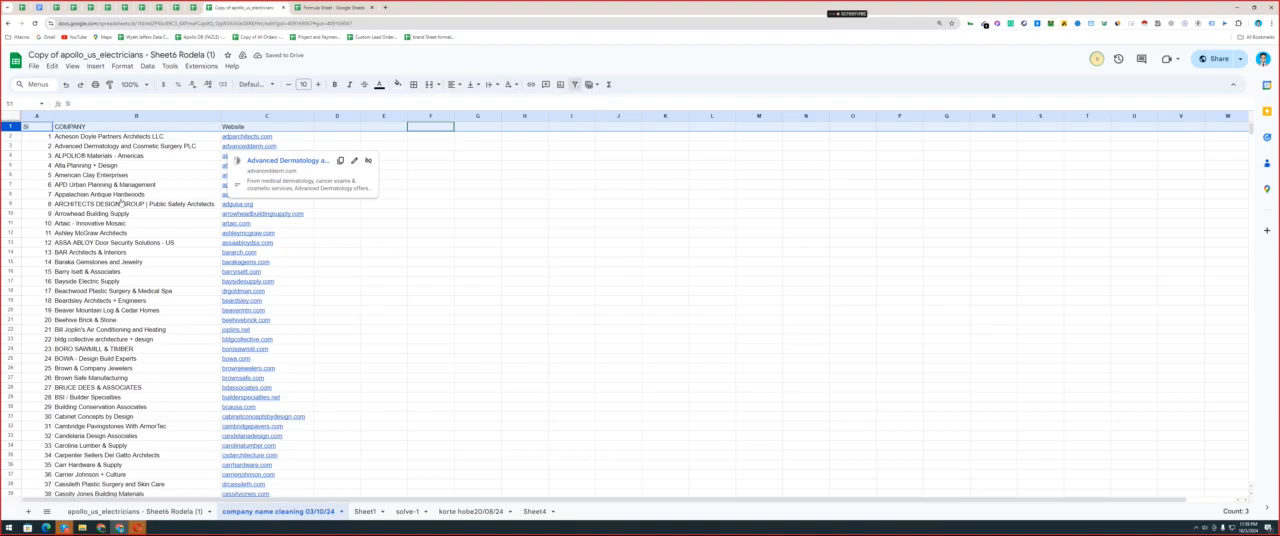
key("ctrl+a")
key("ctrl+shift+l")
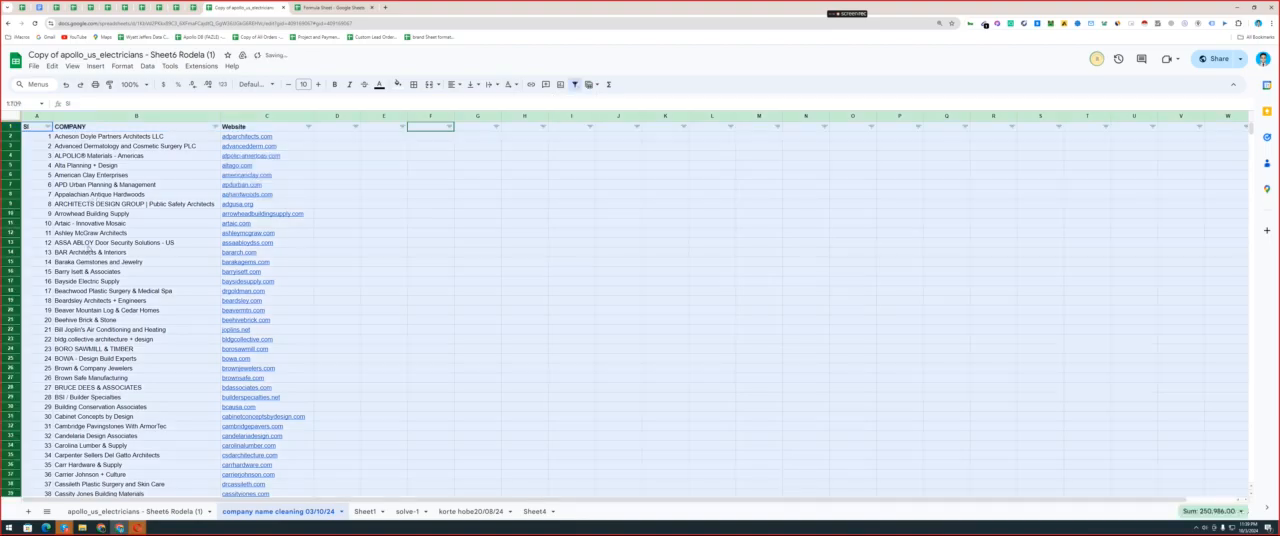
left_click(38, 146)
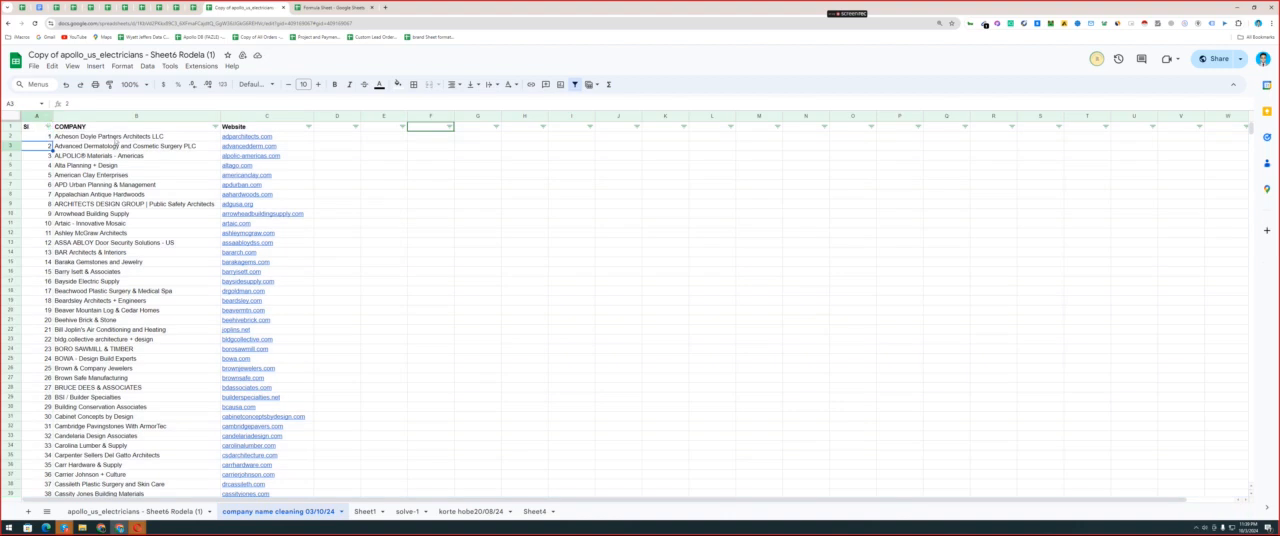
Examine the list of names in the COMPANY column, starting with the first company in B2.
left_click_drag(117, 136, 127, 390)
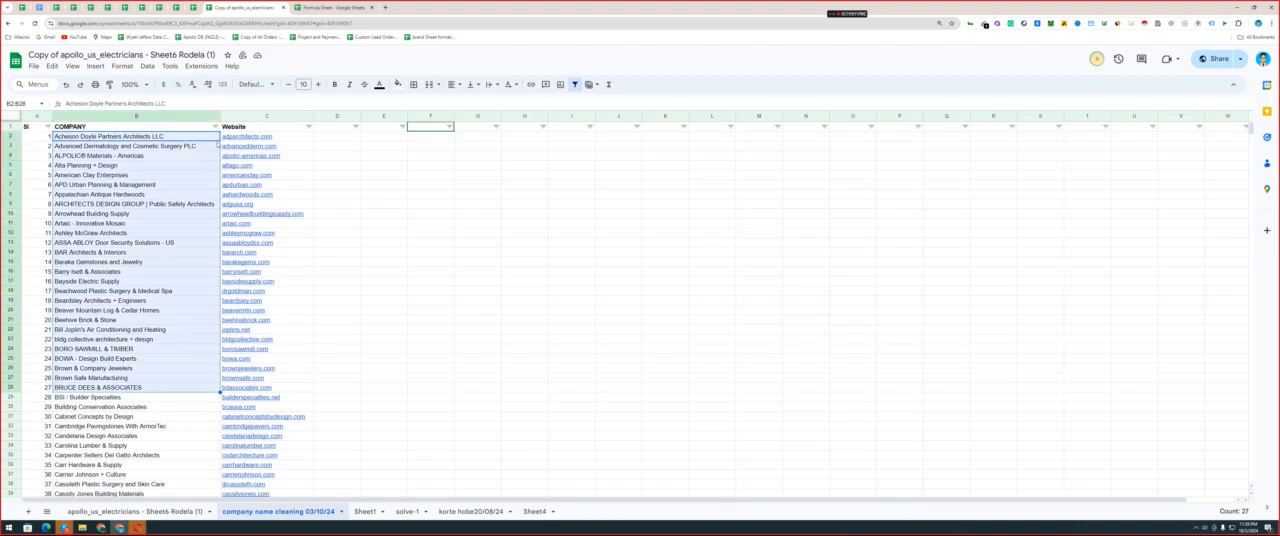
left_click(124, 136)
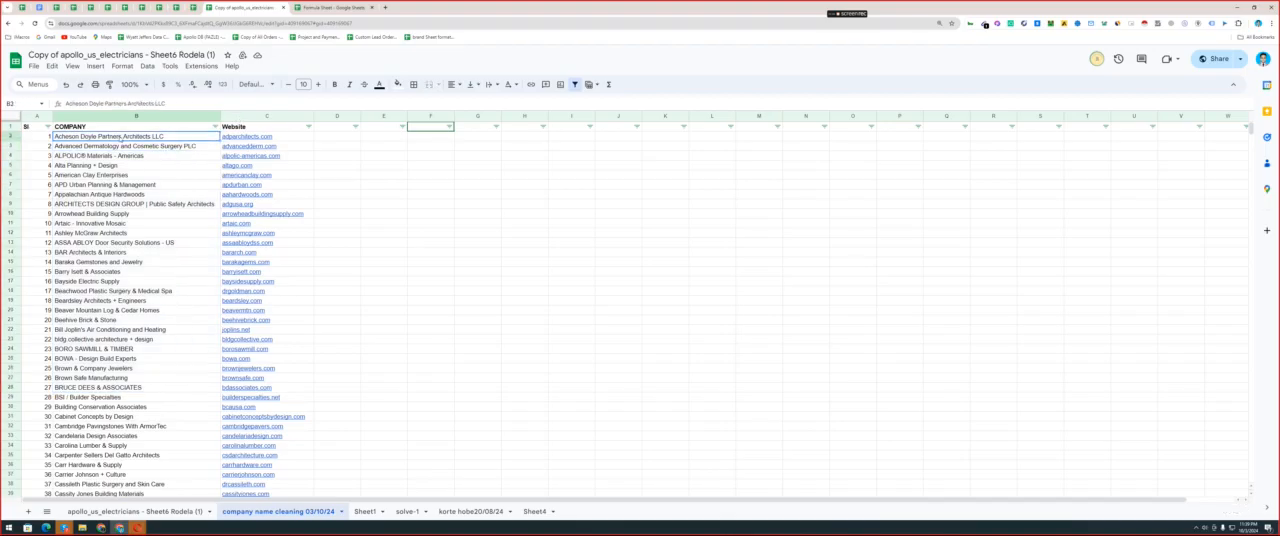
double_click(121, 136)
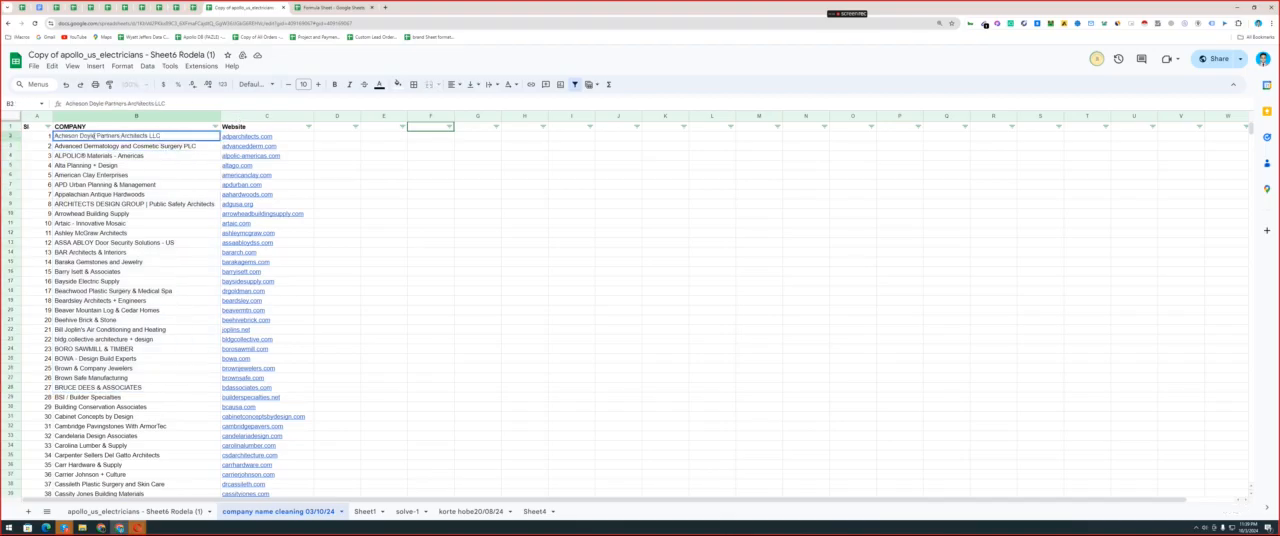
left_click_drag(96, 135, 121, 136)
left_click(117, 167)
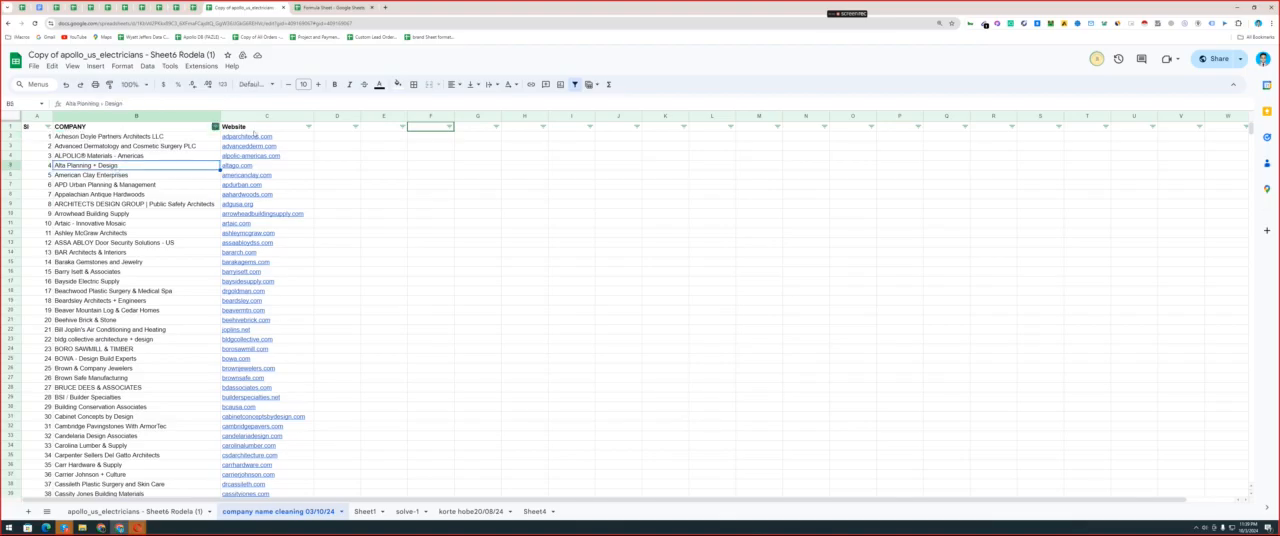
key("Up")
key("Up")
key("Up")
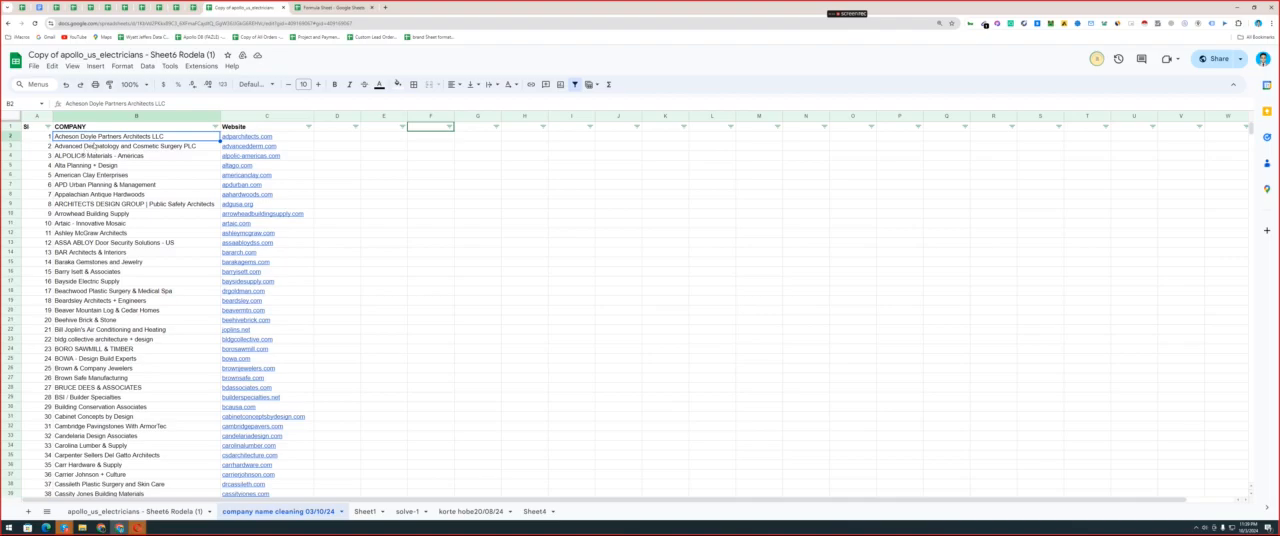
Examine the full text of the first company name in B2, including its LLC suffix, without changing it.
double_click(94, 135)
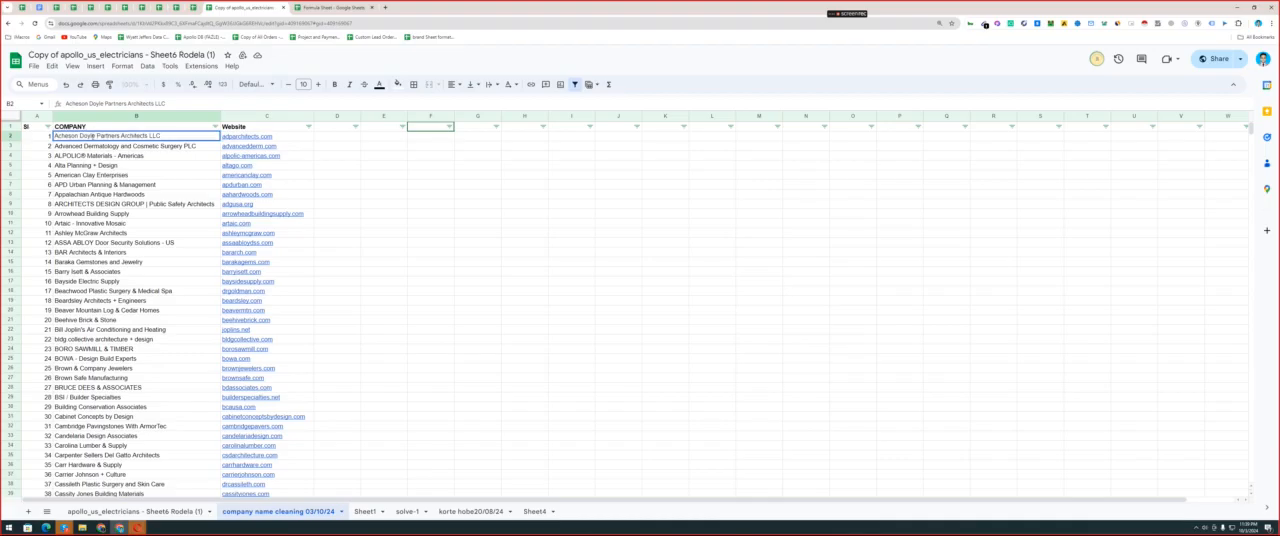
left_click_drag(180, 135, 39, 139)
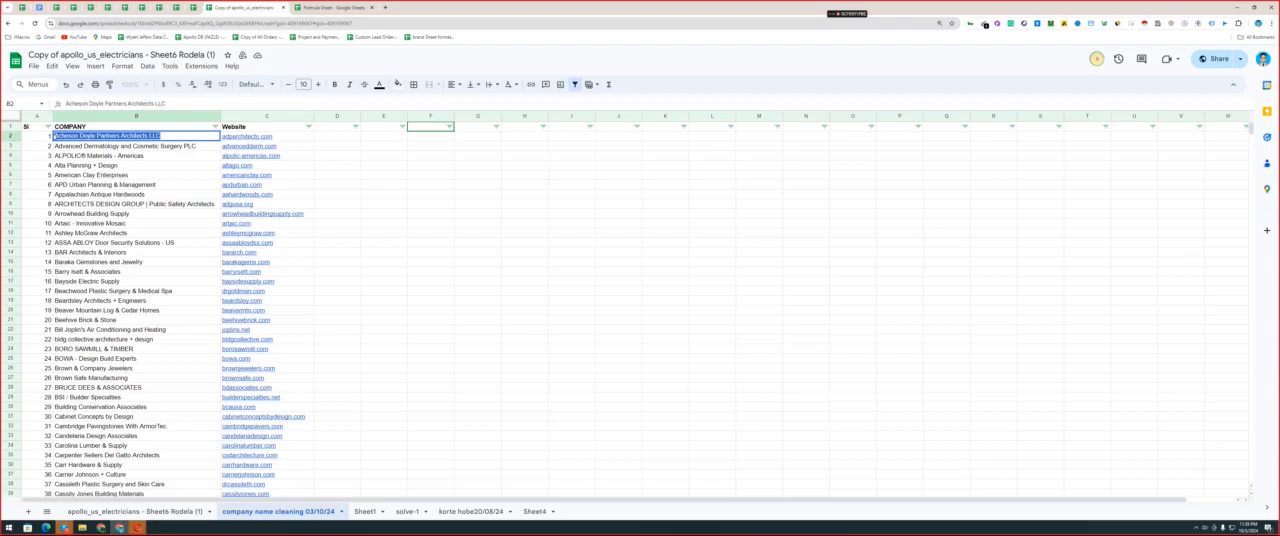
left_click(84, 156)
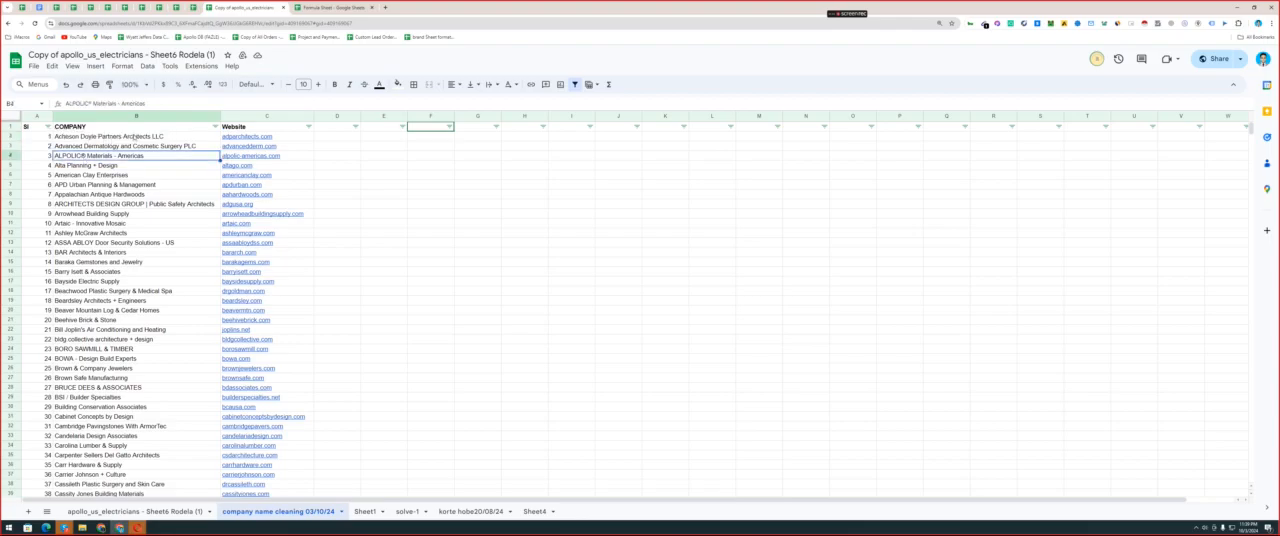
left_click(133, 136)
double_click(171, 136)
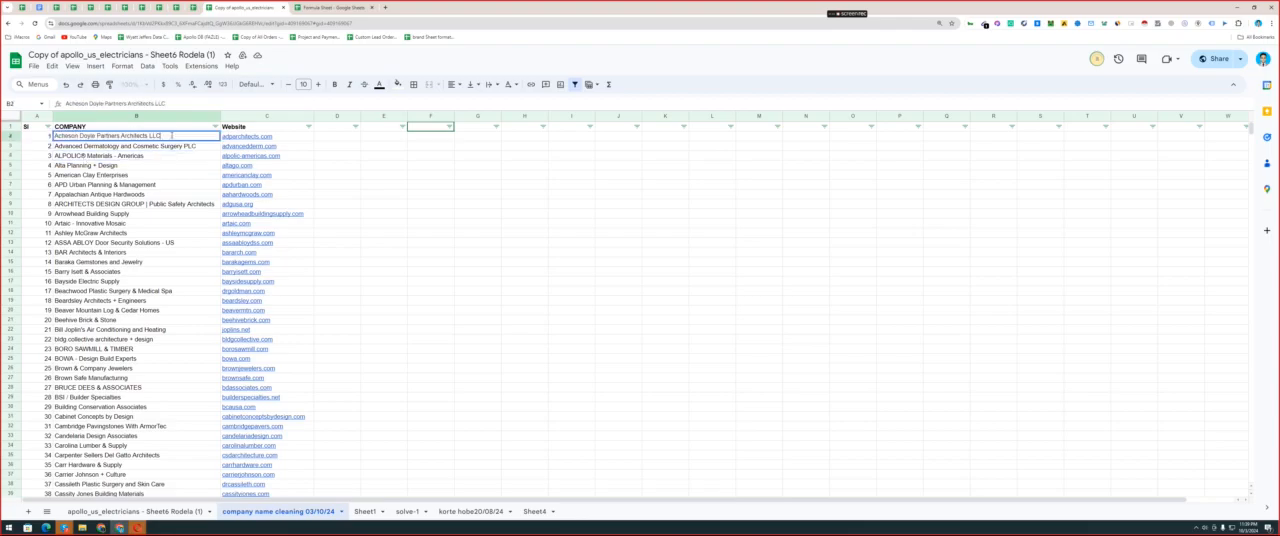
key("ctrl+a")
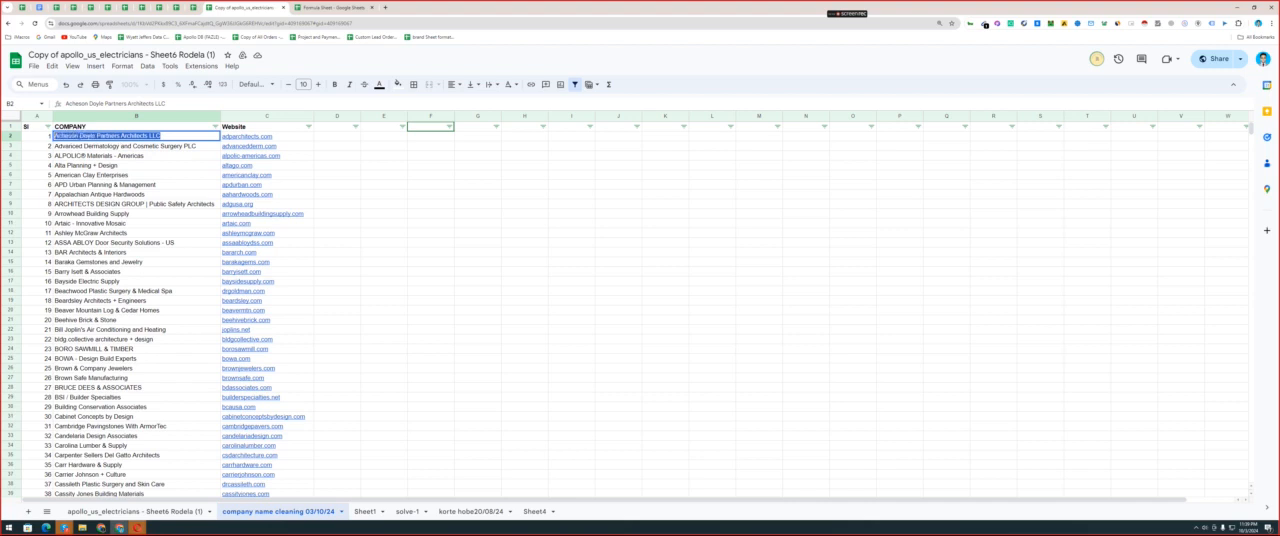
left_click_drag(54, 136, 59, 136)
left_click(84, 154)
double_click(82, 136)
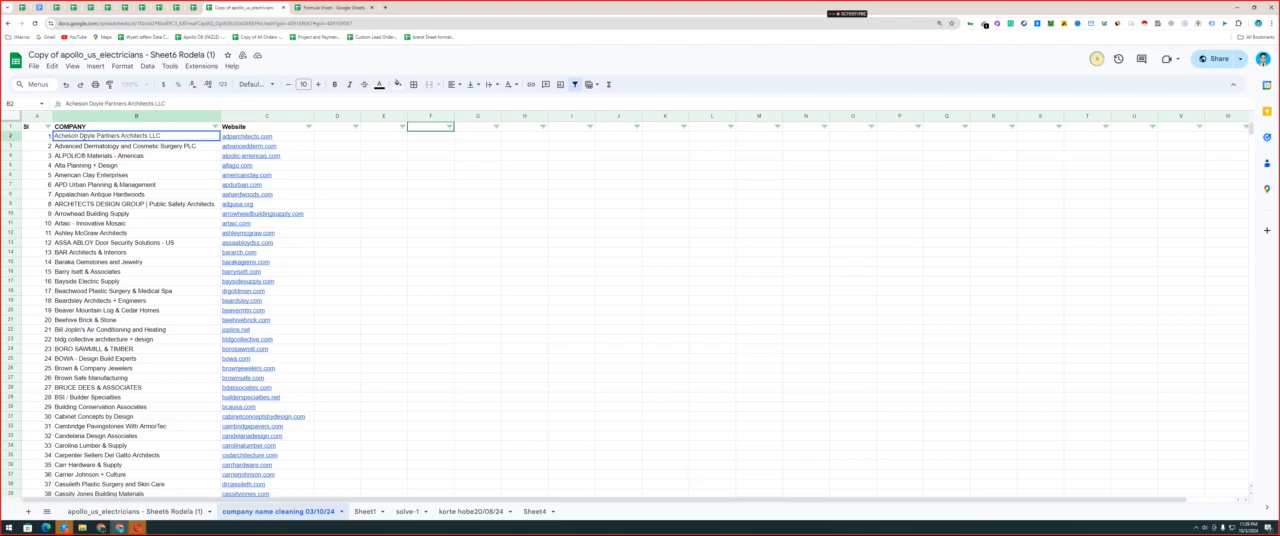
left_click(125, 175)
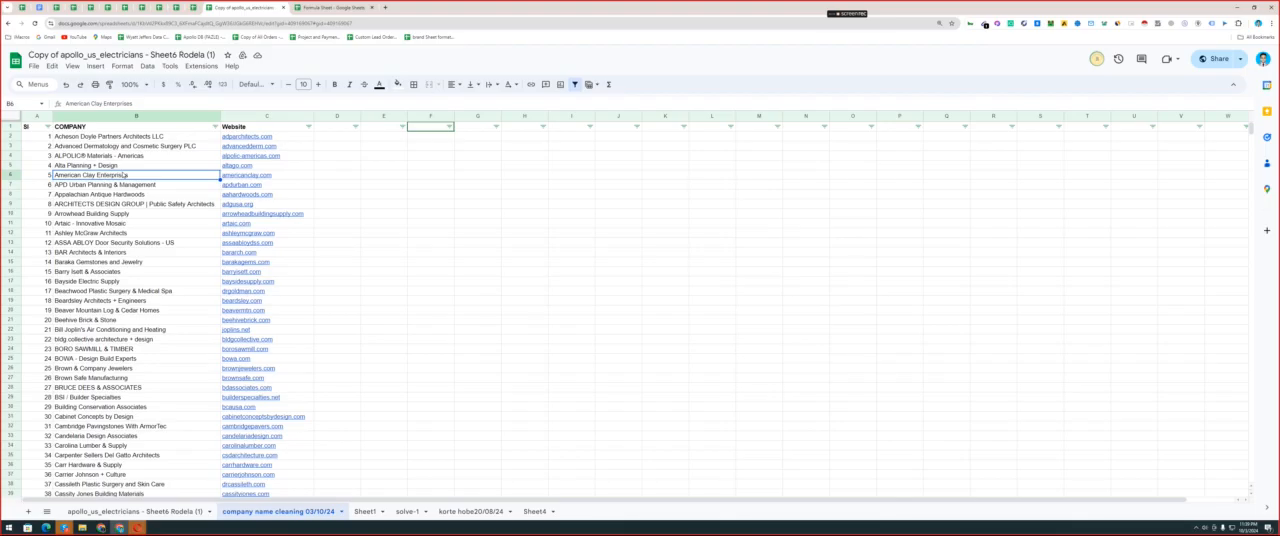
left_click(133, 138)
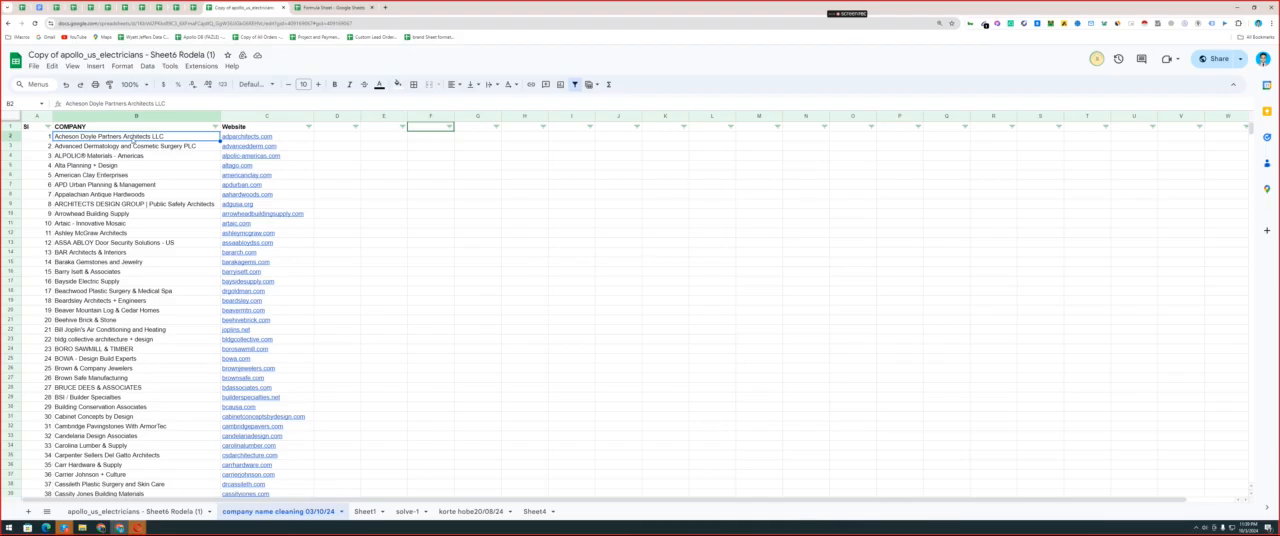
Try narrowing the COMPANY column, and widen it back so the full company names fit.
left_click(117, 116)
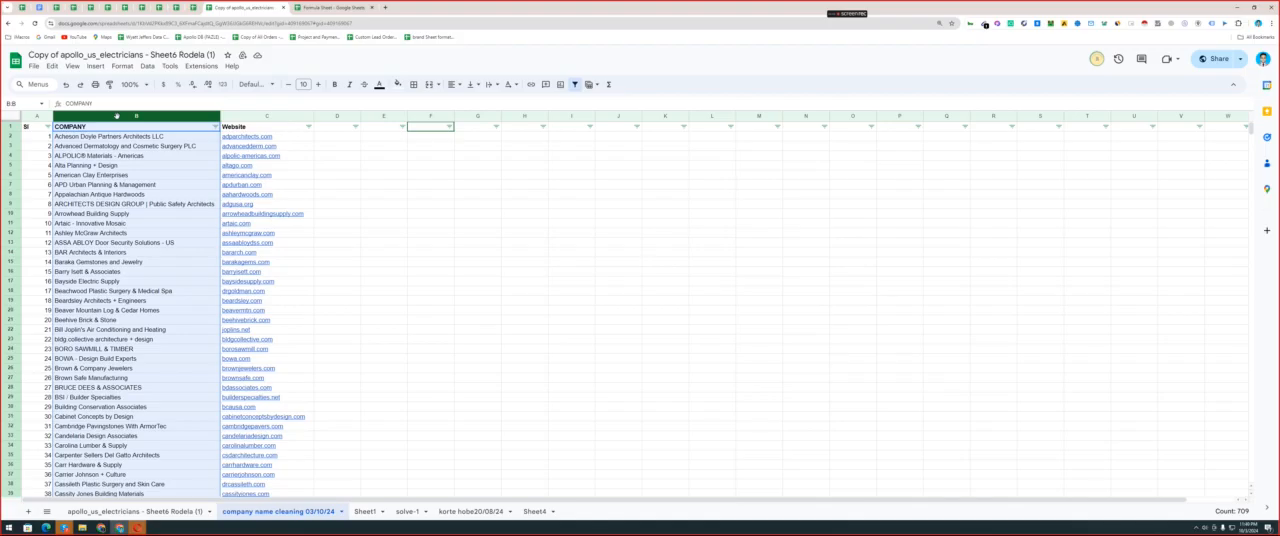
left_click(150, 167)
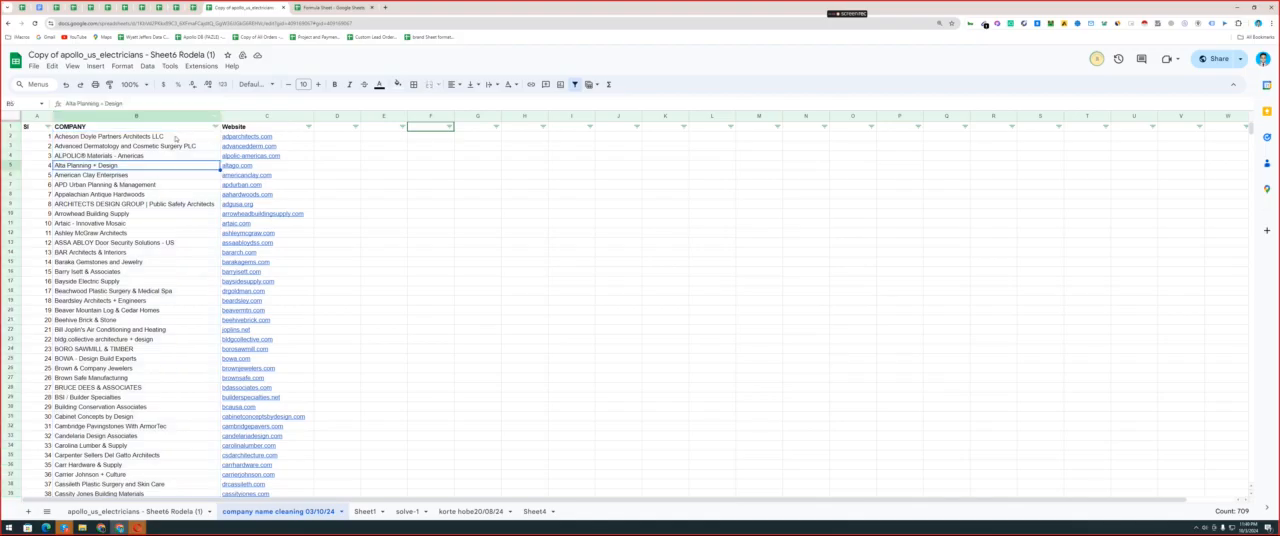
left_click_drag(219, 116, 180, 116)
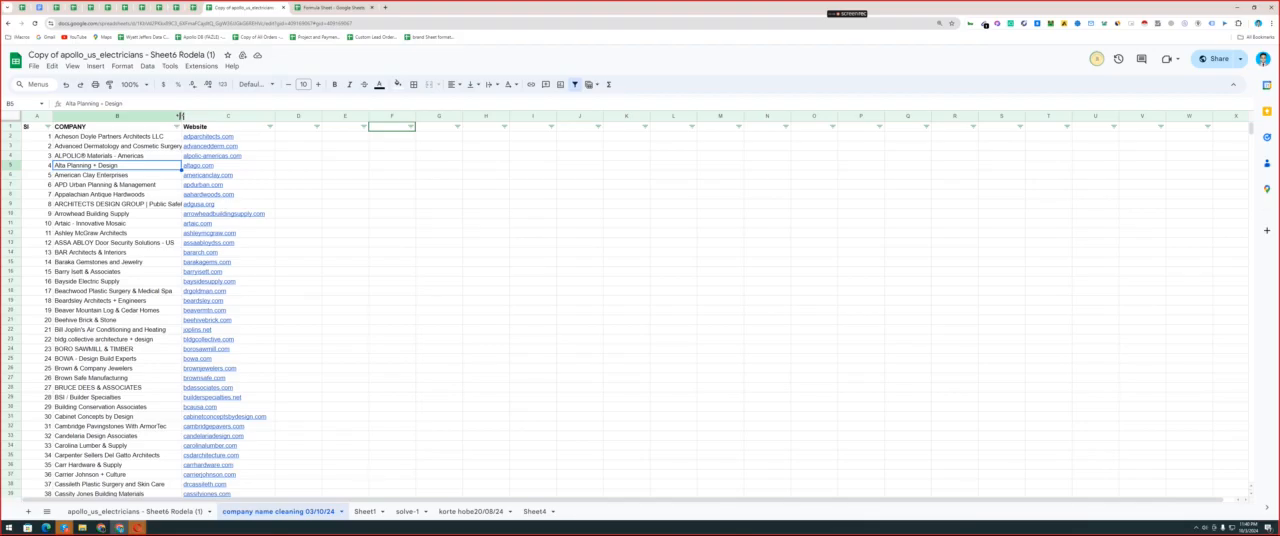
left_click_drag(180, 116, 221, 116)
Inspect the individual words of the company names in B2 and B3, leaving both cells unedited.
left_click(96, 136)
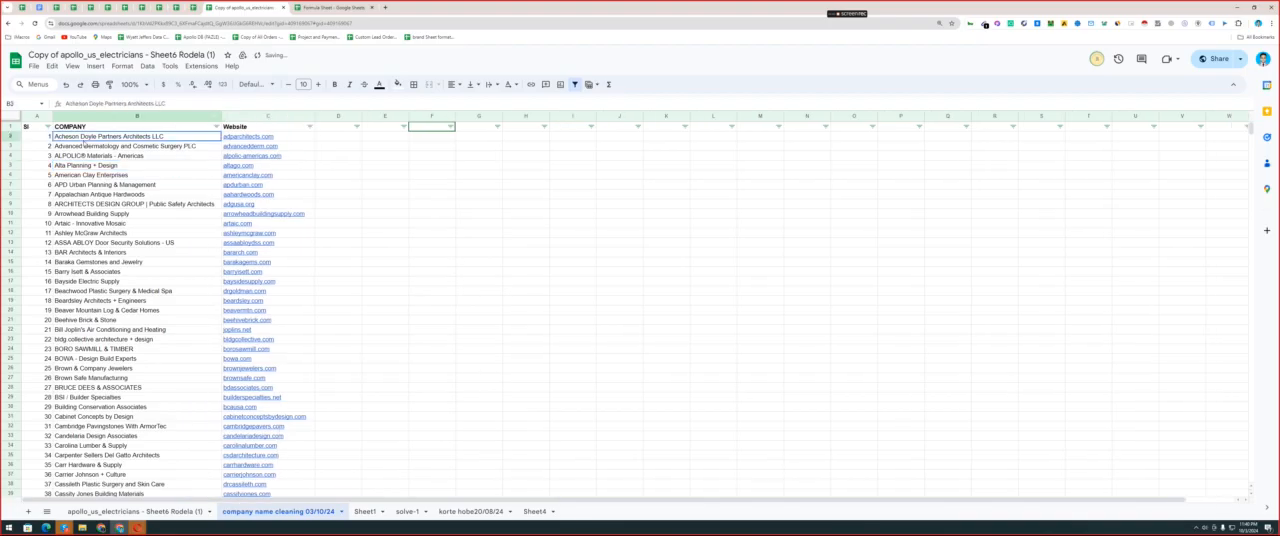
double_click(96, 136)
left_click_drag(96, 136, 55, 139)
left_click(97, 136)
left_click(69, 141)
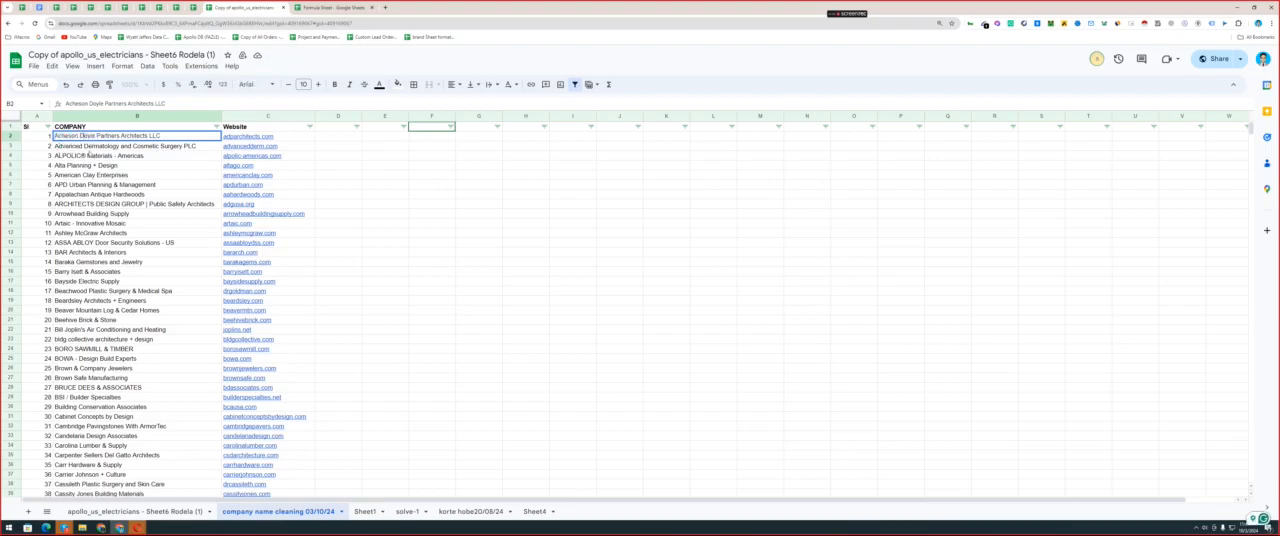
double_click(86, 147)
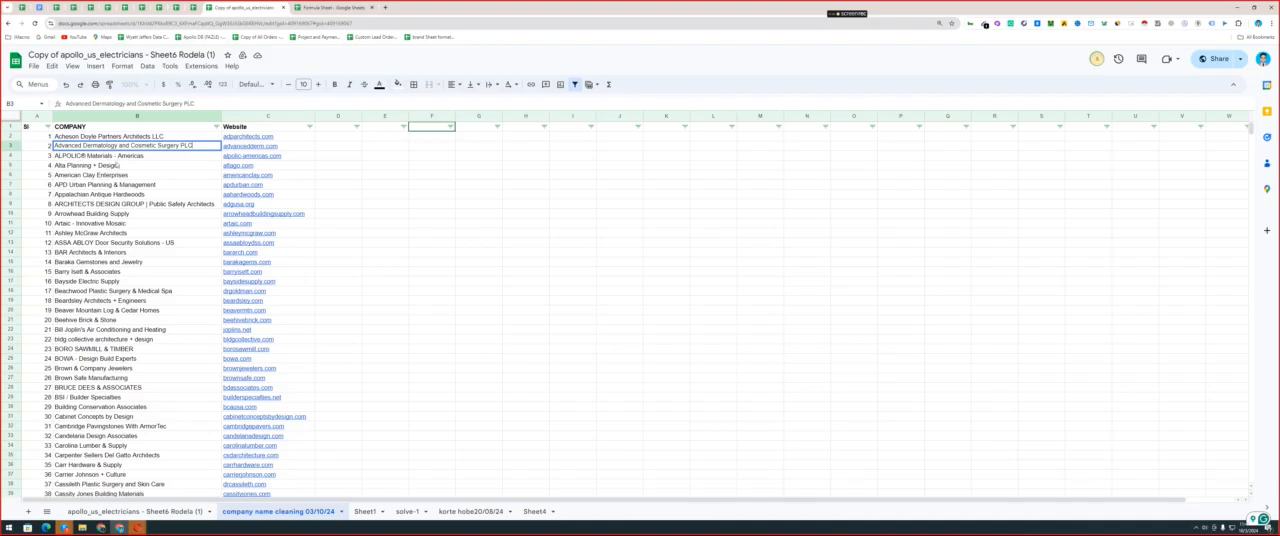
left_click(109, 166)
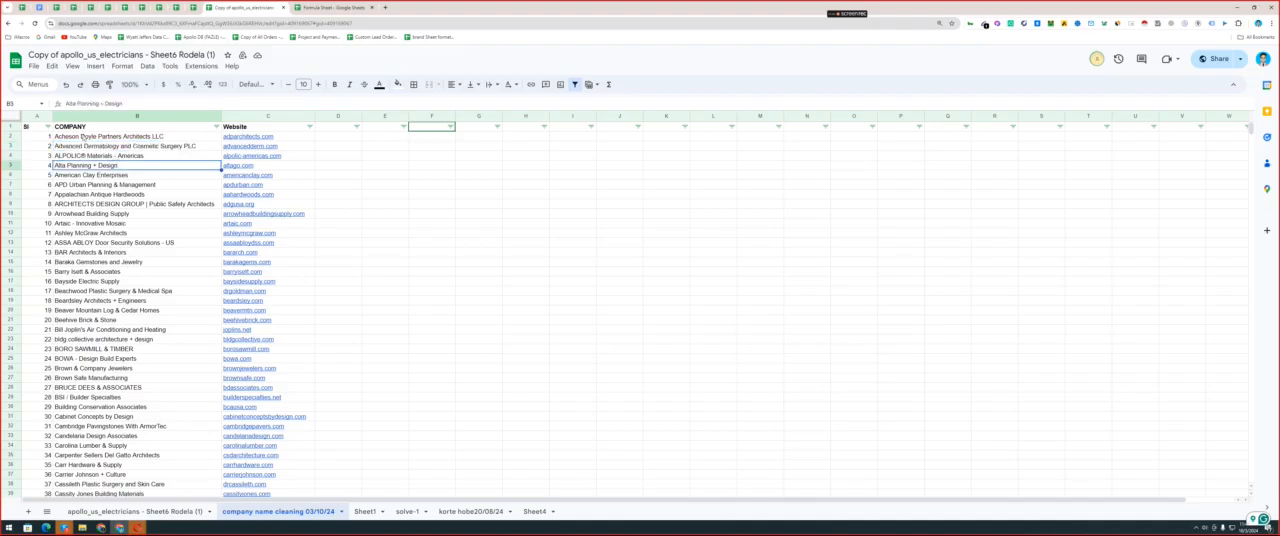
left_click(82, 136)
double_click(82, 136)
left_click_drag(82, 136, 160, 136)
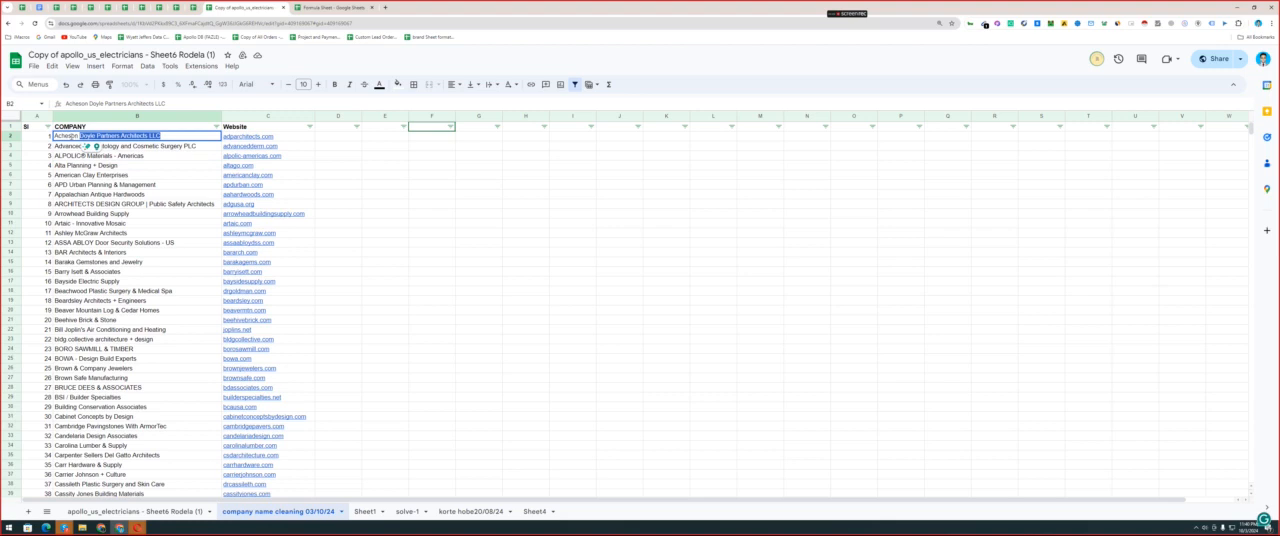
key("Escape")
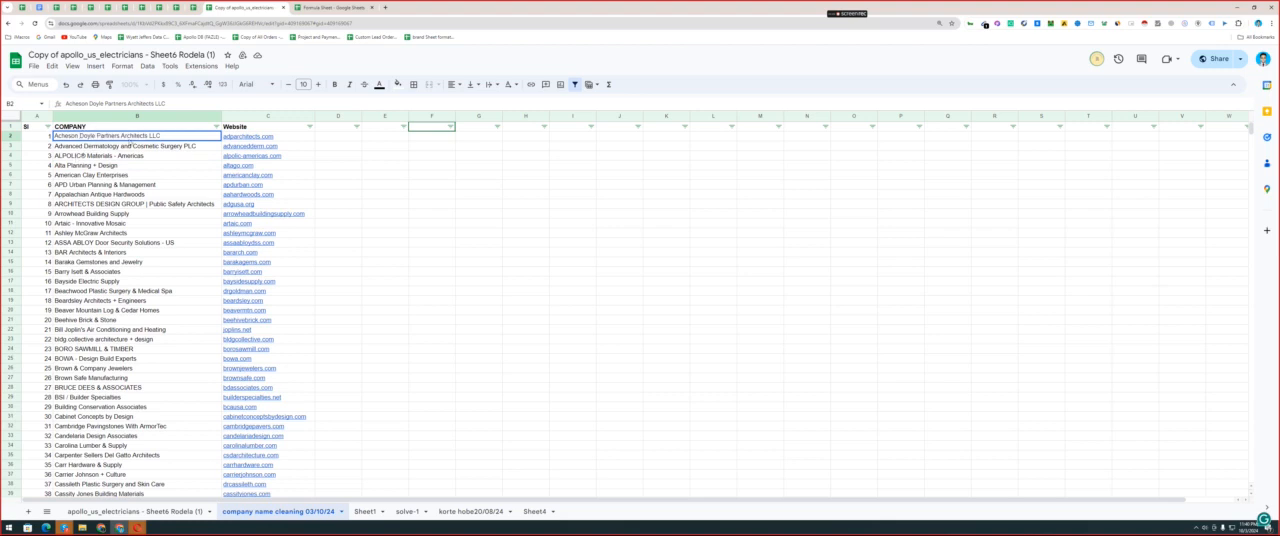
Compare the first company's name in B2 with its website address adparchitects.com in C2.
left_click(131, 146)
left_click(137, 136)
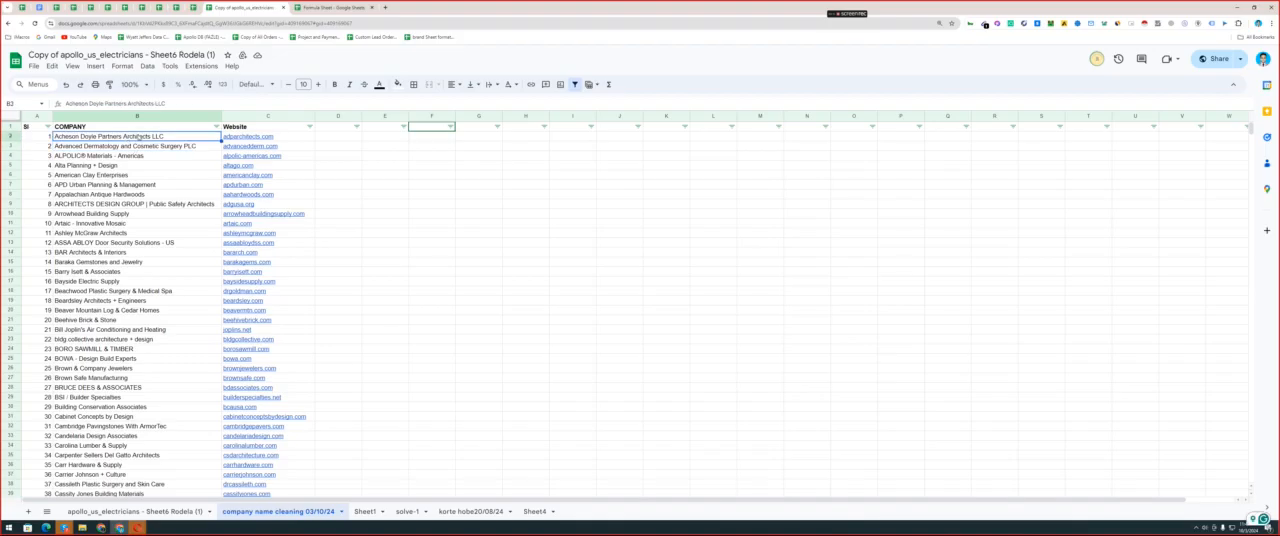
double_click(268, 136)
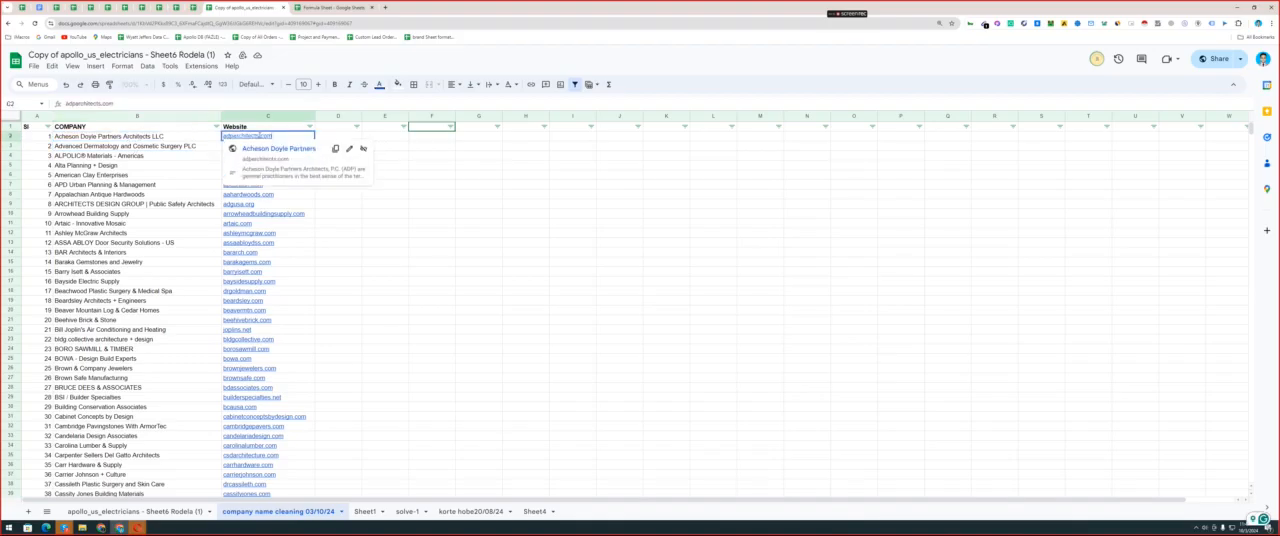
left_click_drag(259, 136, 203, 142)
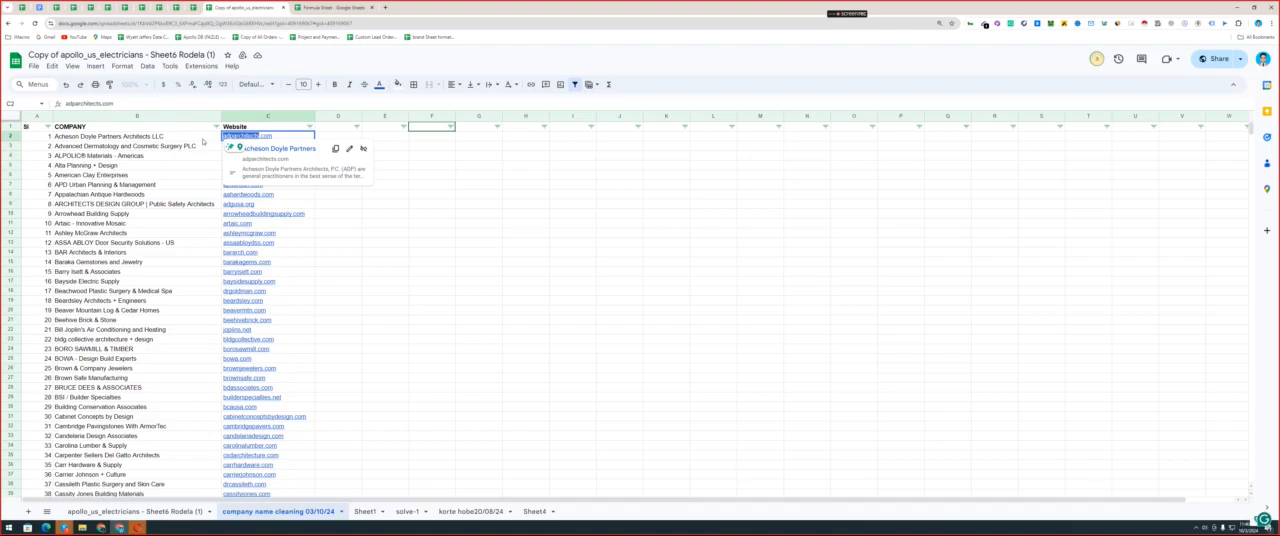
left_click(150, 139)
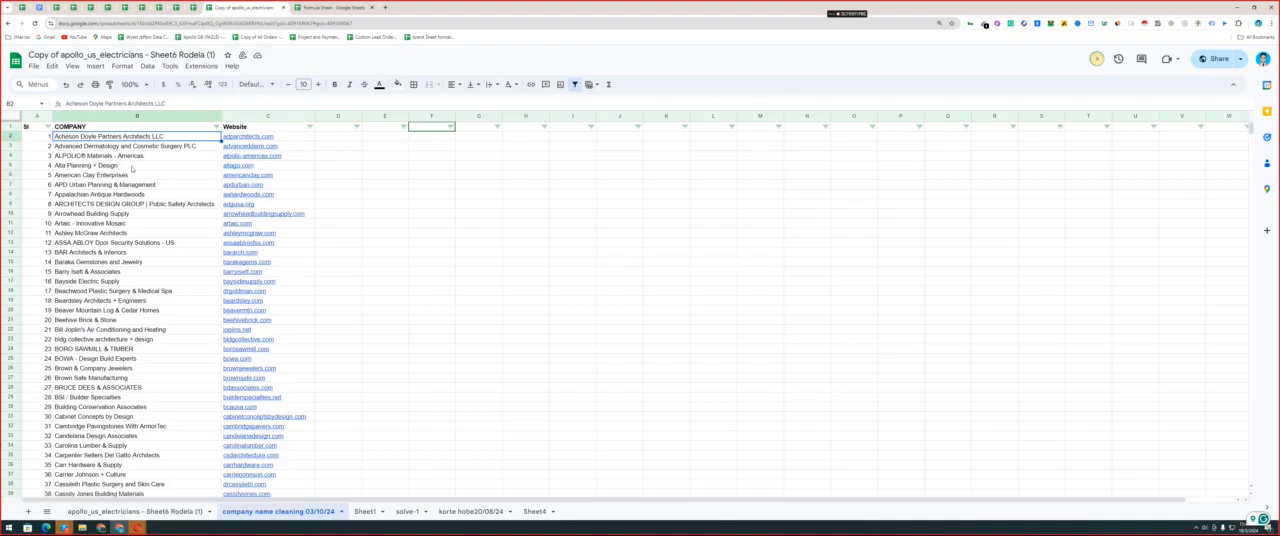
mouse_move(131, 167)
left_mouse_down()
mouse_move(130, 430)
mouse_move(130, 185)
left_mouse_up()
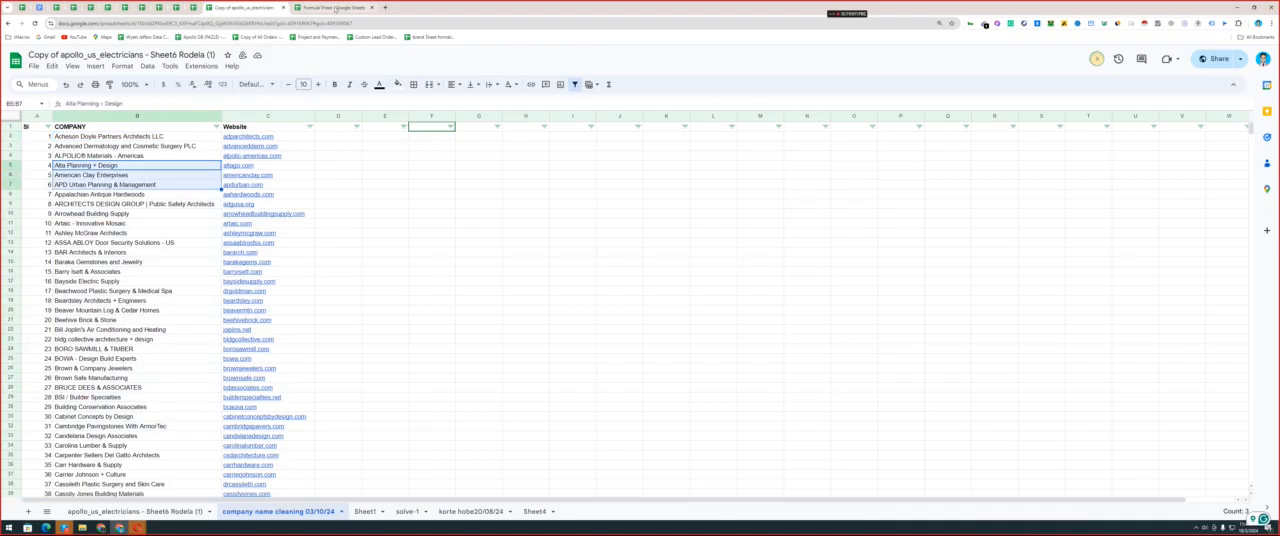
Switch to the Formula Sheet spreadsheet and review the numbered name-cleaning formulas, including the Company Name Cleaner extra Master formula.
left_click(335, 8)
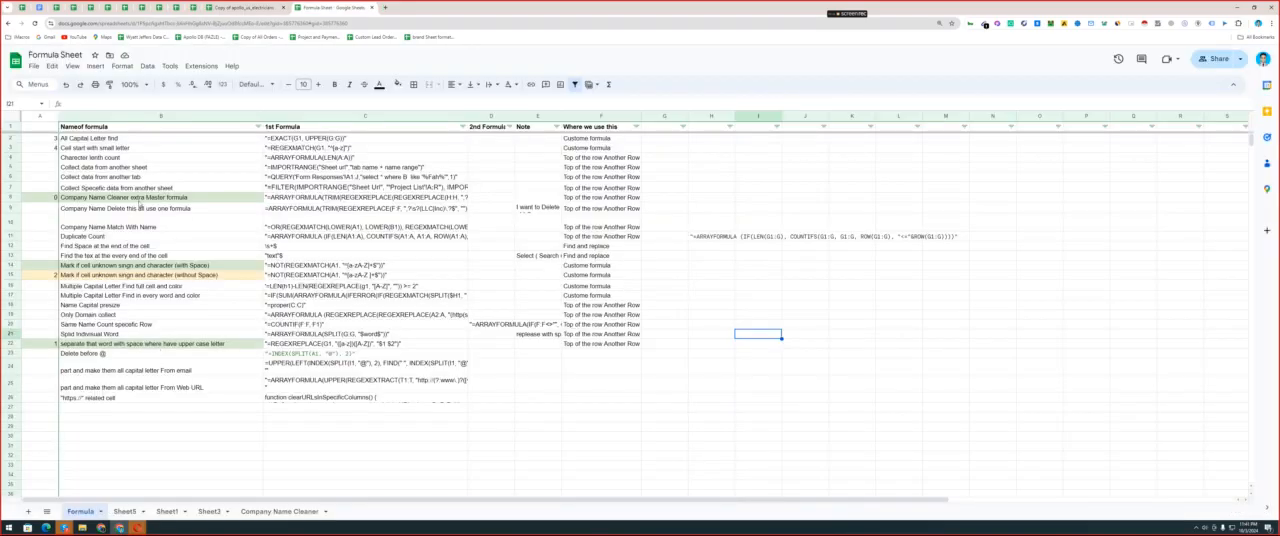
left_click(130, 198)
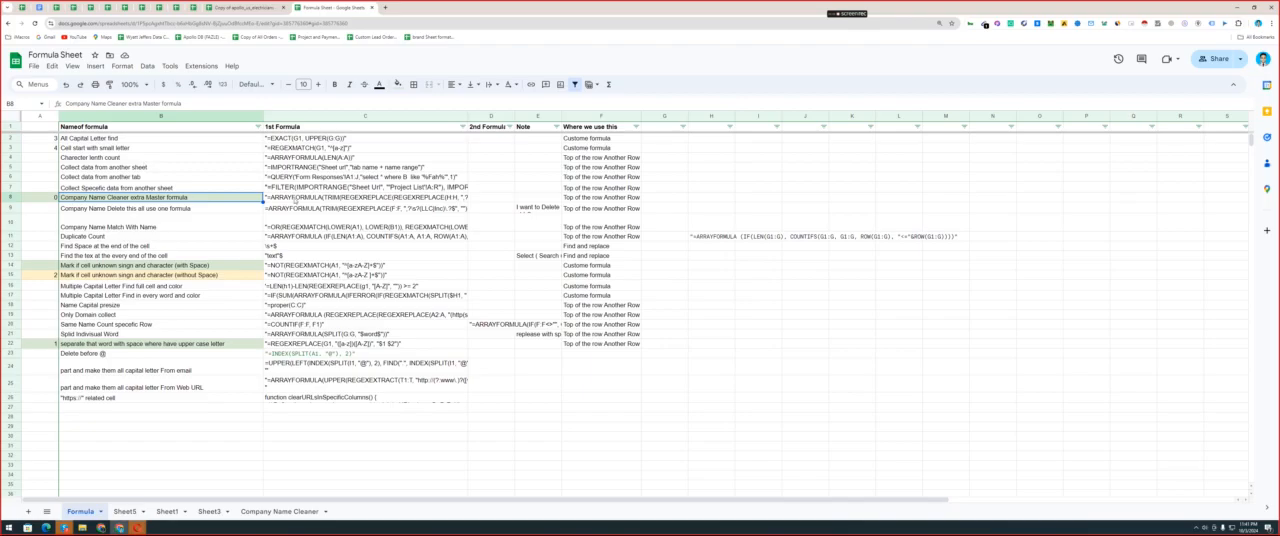
left_click(294, 200)
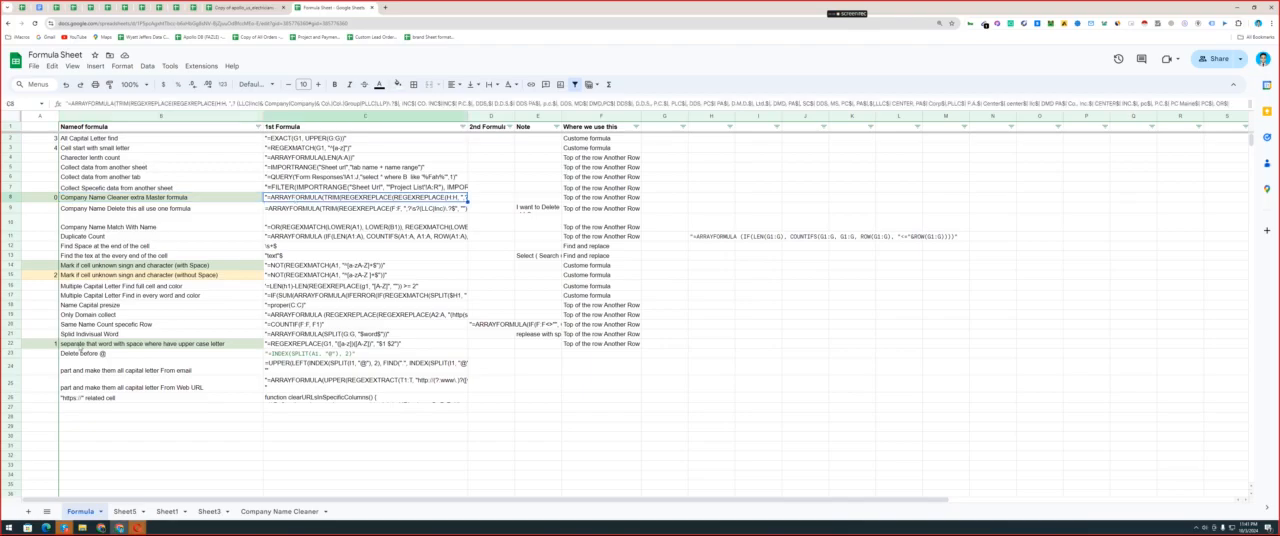
left_click(110, 343)
left_click(76, 277)
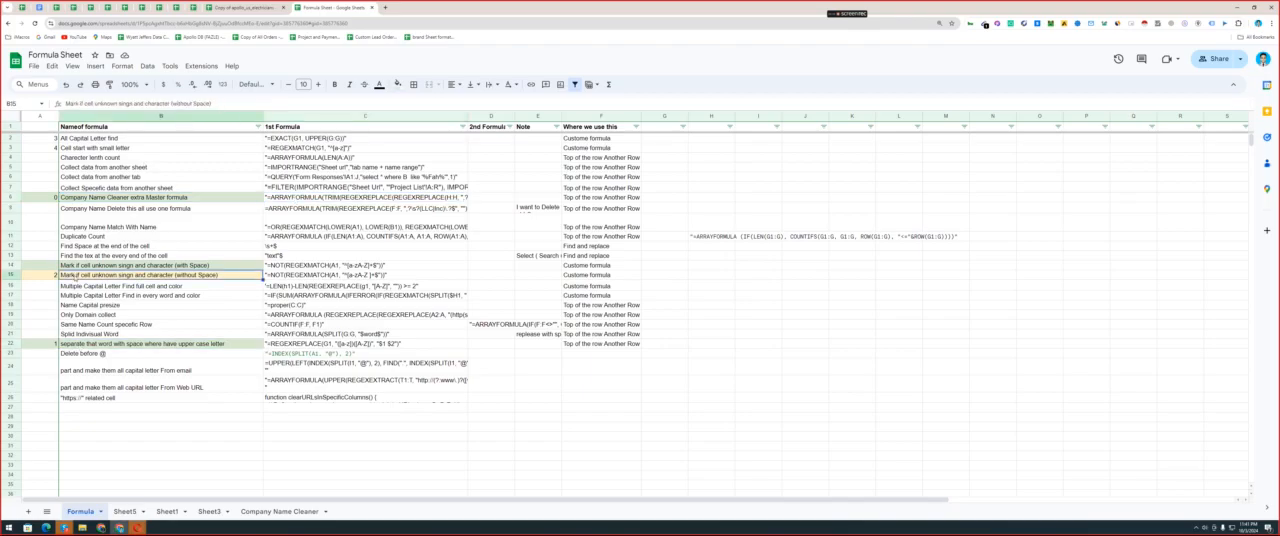
left_click(77, 147)
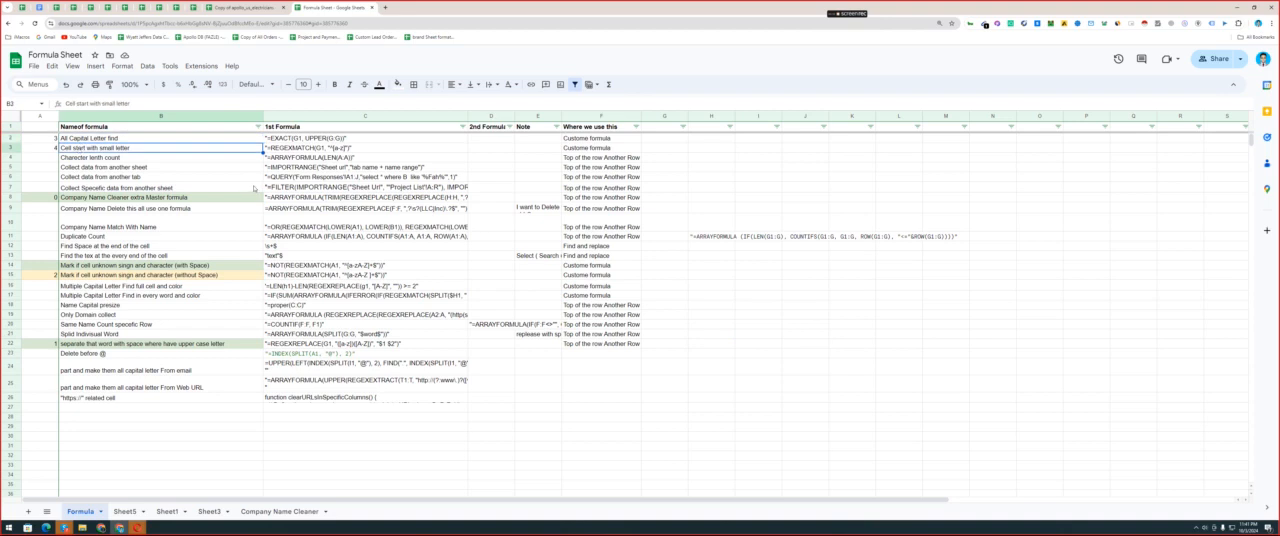
Check the "Where we use this" column to see where each formula in the list is applied.
left_click(147, 199)
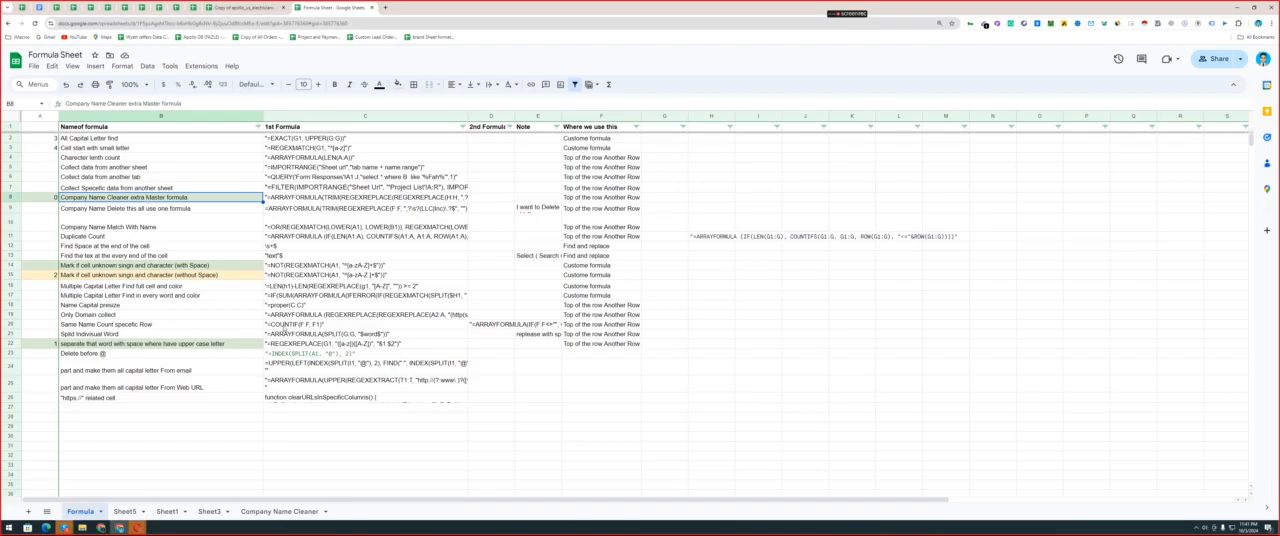
left_click(586, 117)
left_click(600, 334)
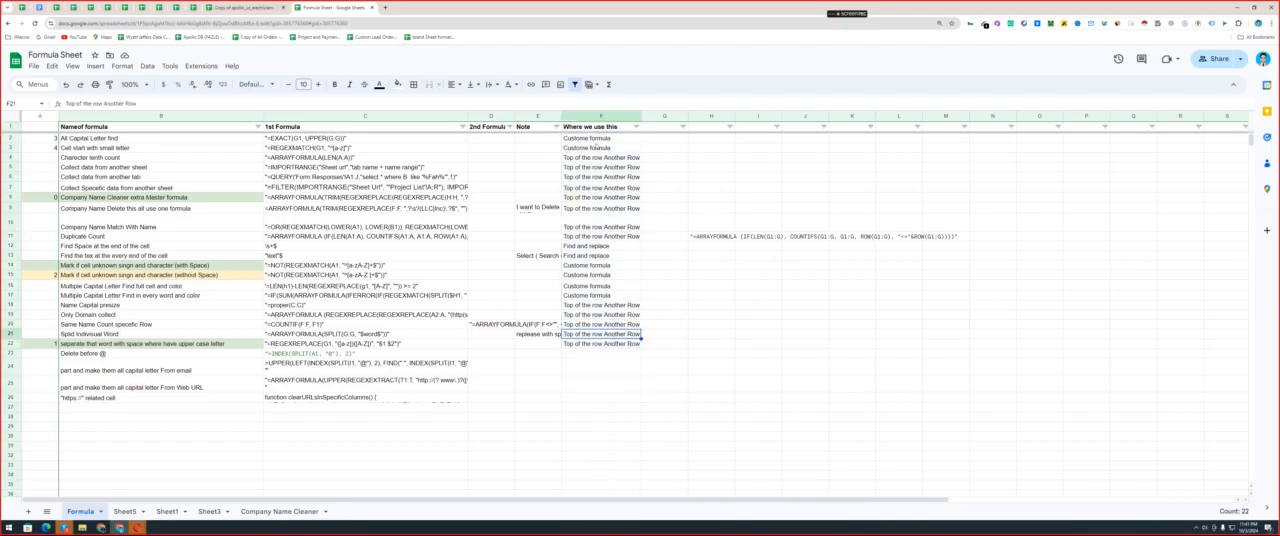
left_click(597, 140)
left_click(597, 158)
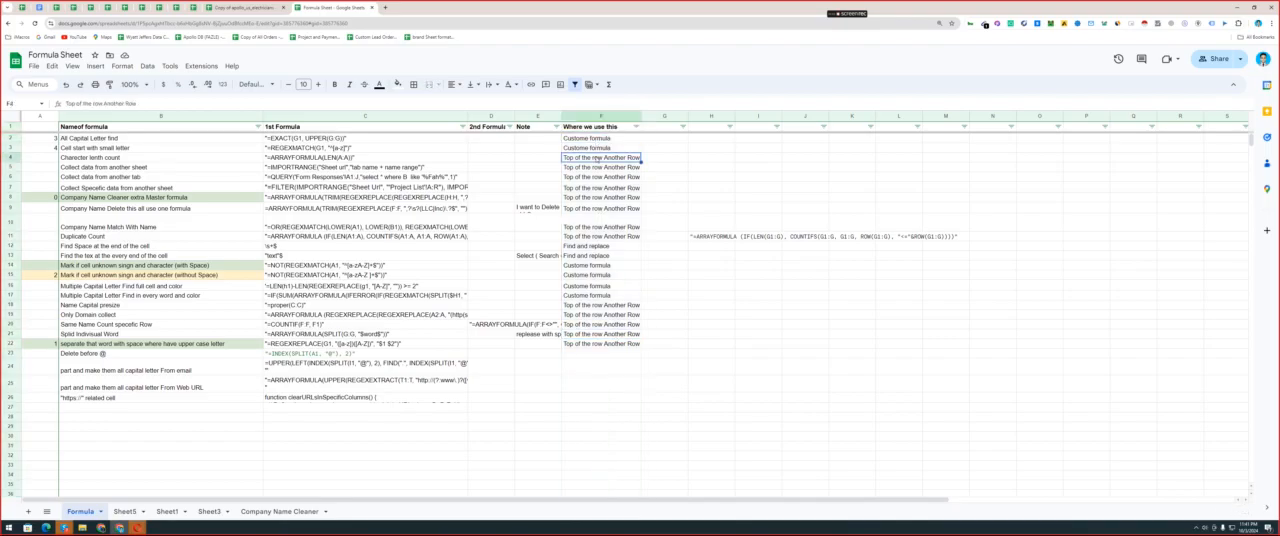
Review the usage entries in F2:F23 of the Formula Sheet.
left_click(597, 188)
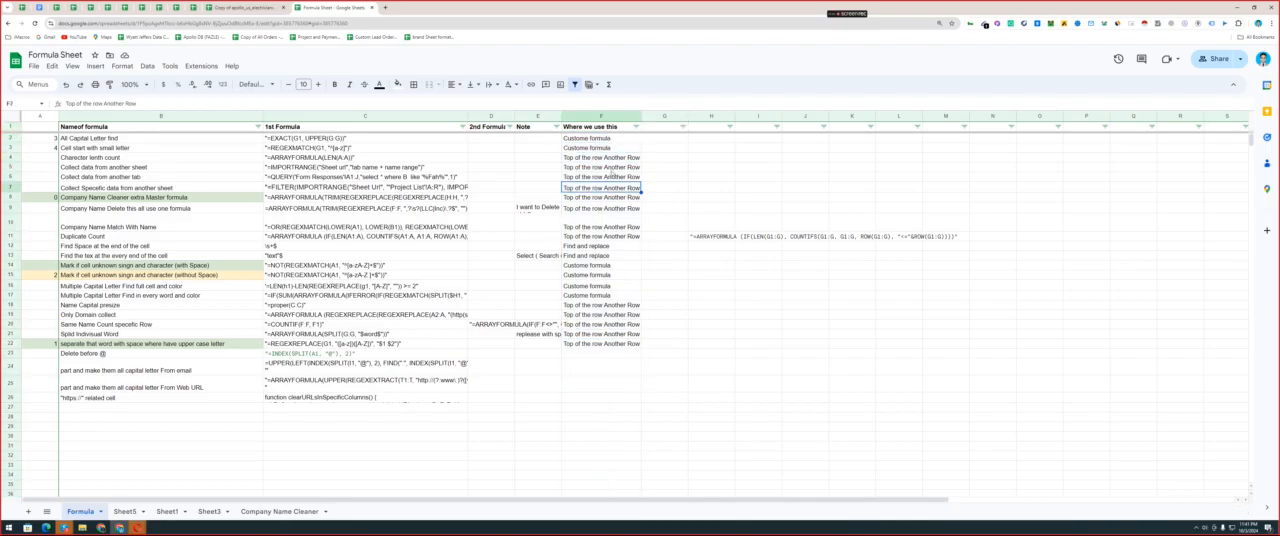
left_click_drag(600, 167, 615, 352)
left_click_drag(600, 138, 587, 357)
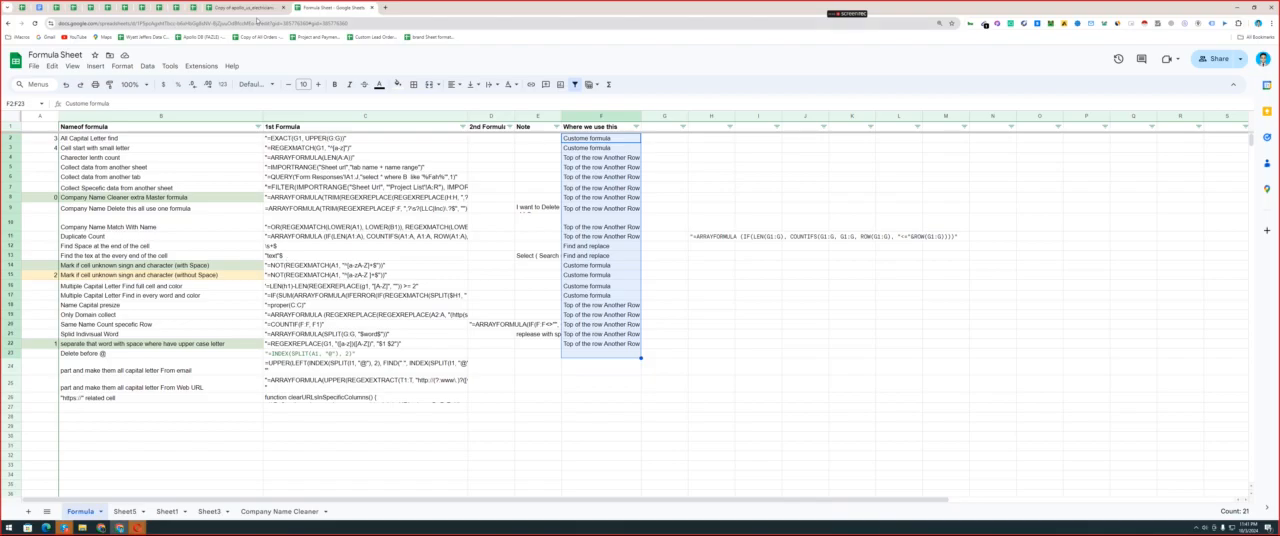
Return to the company name cleaning 03/10/24 sheet and examine the company names in column B, including the full name in B2.
left_click(258, 7)
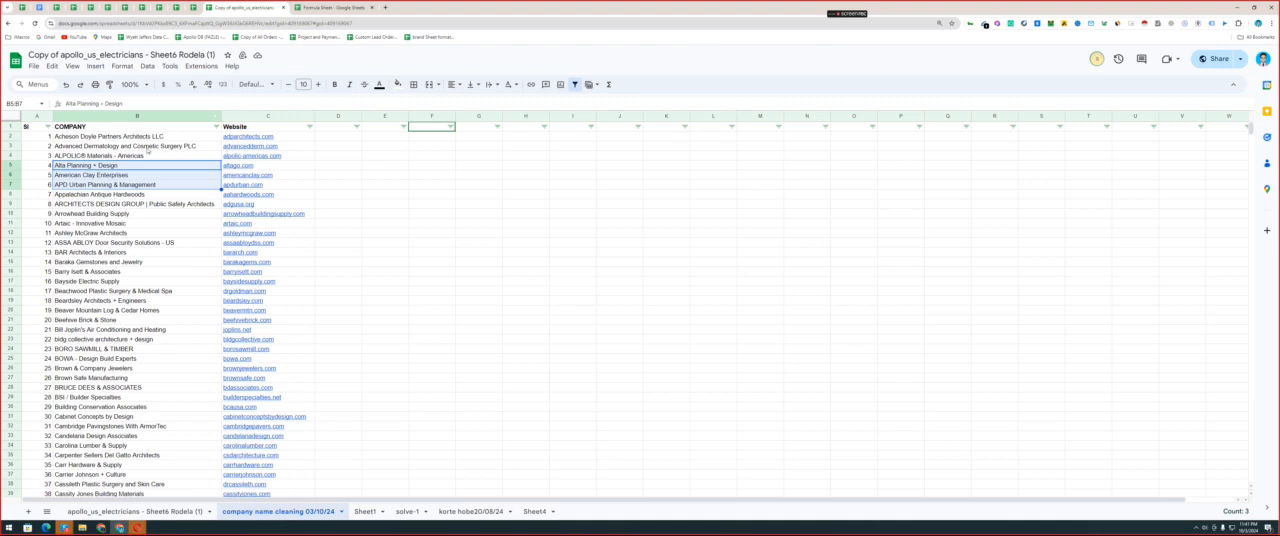
left_click_drag(147, 136, 147, 455)
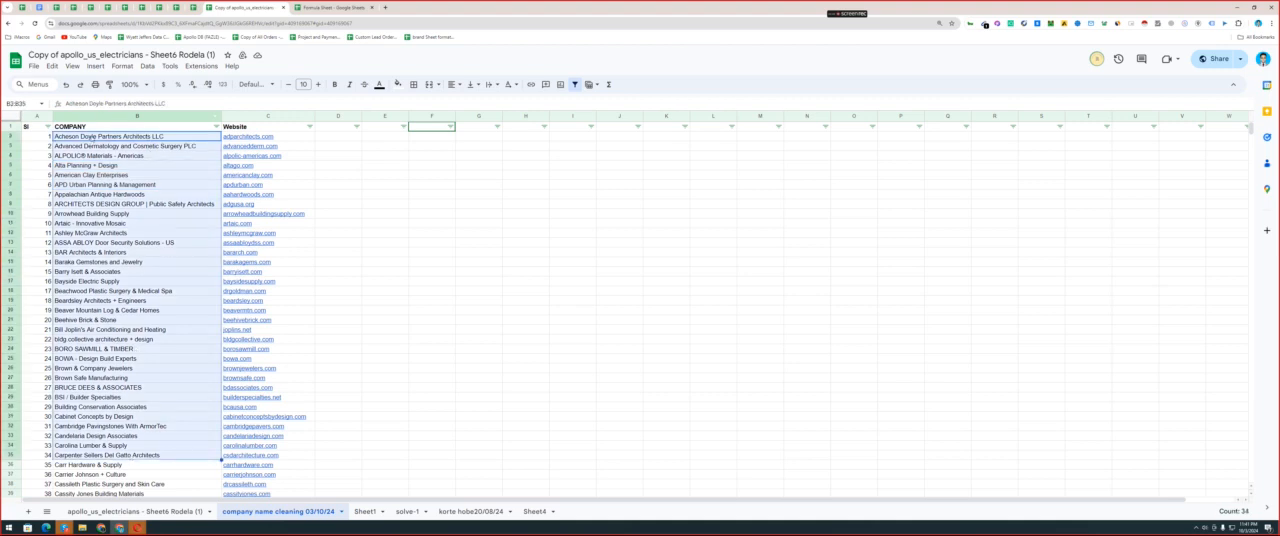
double_click(122, 136)
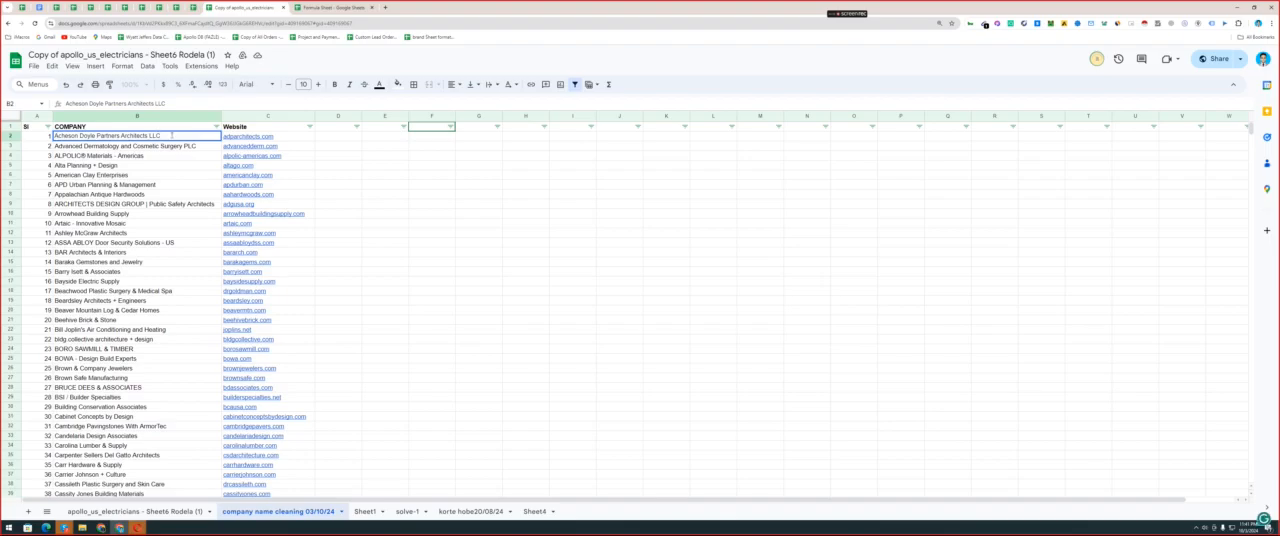
left_click_drag(172, 136, 55, 136)
left_click(84, 166)
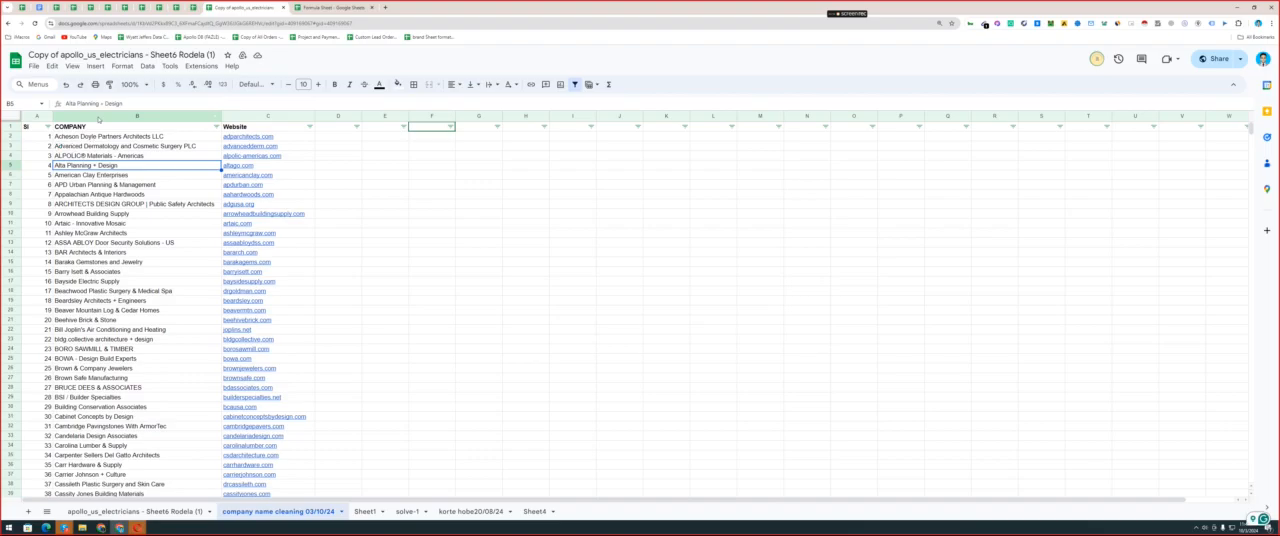
Insert an empty column before COMPANY and make it narrower.
right_click(98, 119)
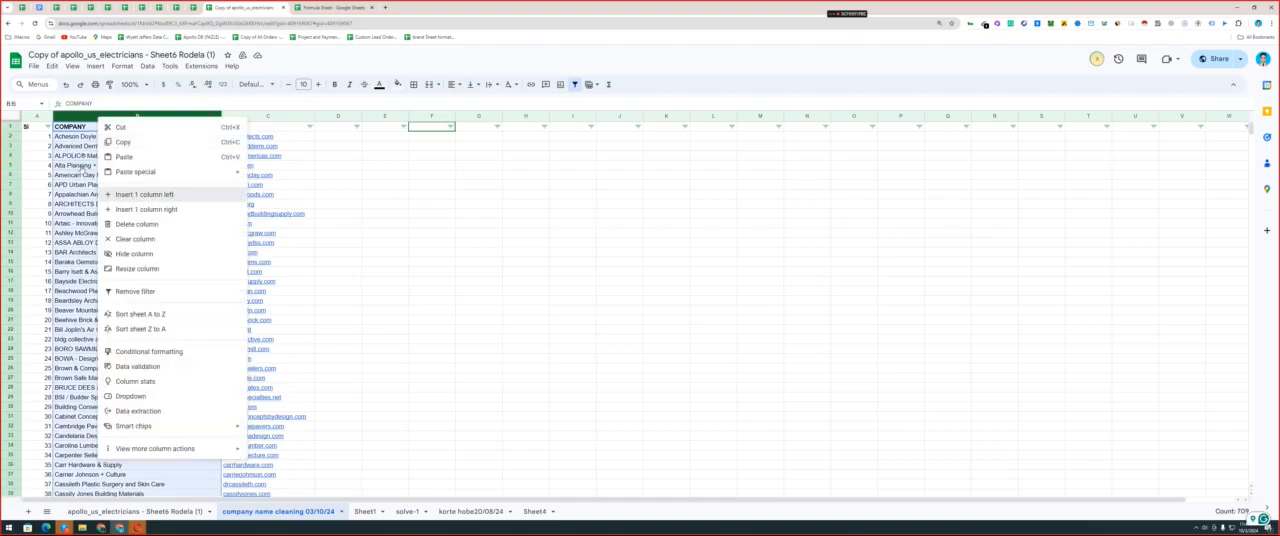
left_click(144, 194)
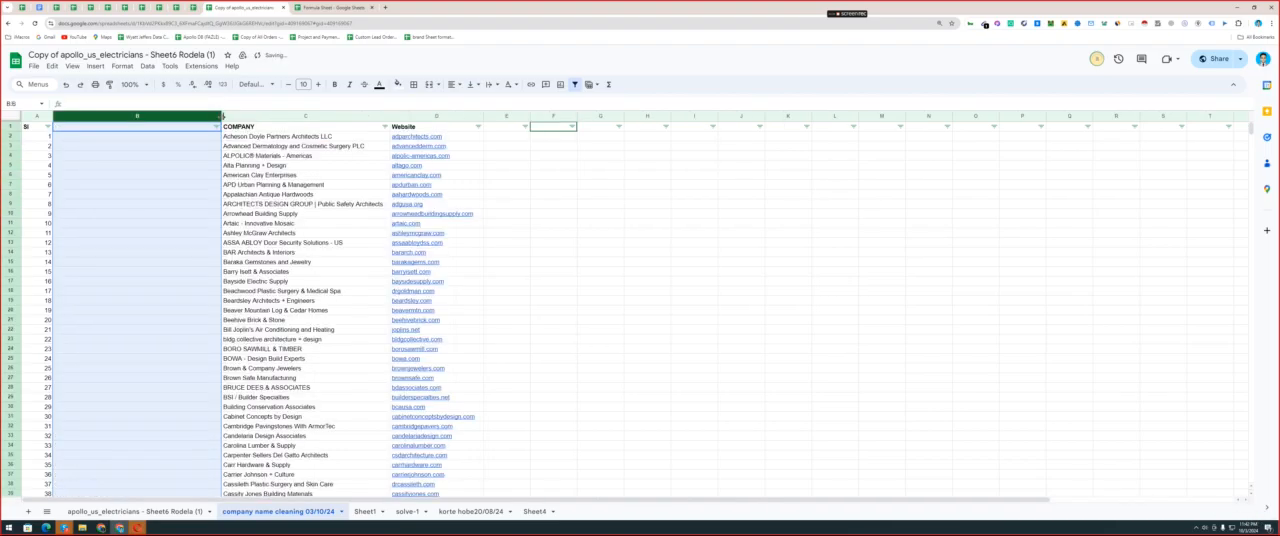
left_click_drag(222, 117, 125, 117)
left_click_drag(190, 146, 185, 331)
Copy the character count formula =ARRAYFORMULA(LEN(A:A)) from C4 of the Formula Sheet for use in the company list's new column.
left_click(86, 128)
key("ctrl+Tab")
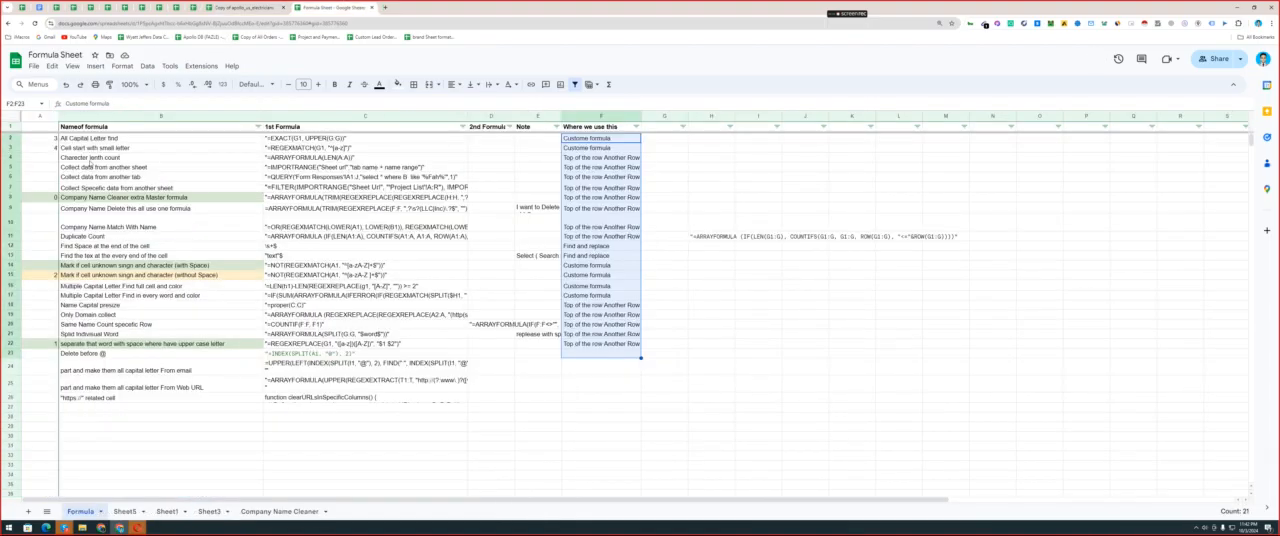
double_click(290, 160)
mouse_move(268, 158)
left_mouse_down()
mouse_move(350, 162)
mouse_move(268, 158)
left_mouse_up()
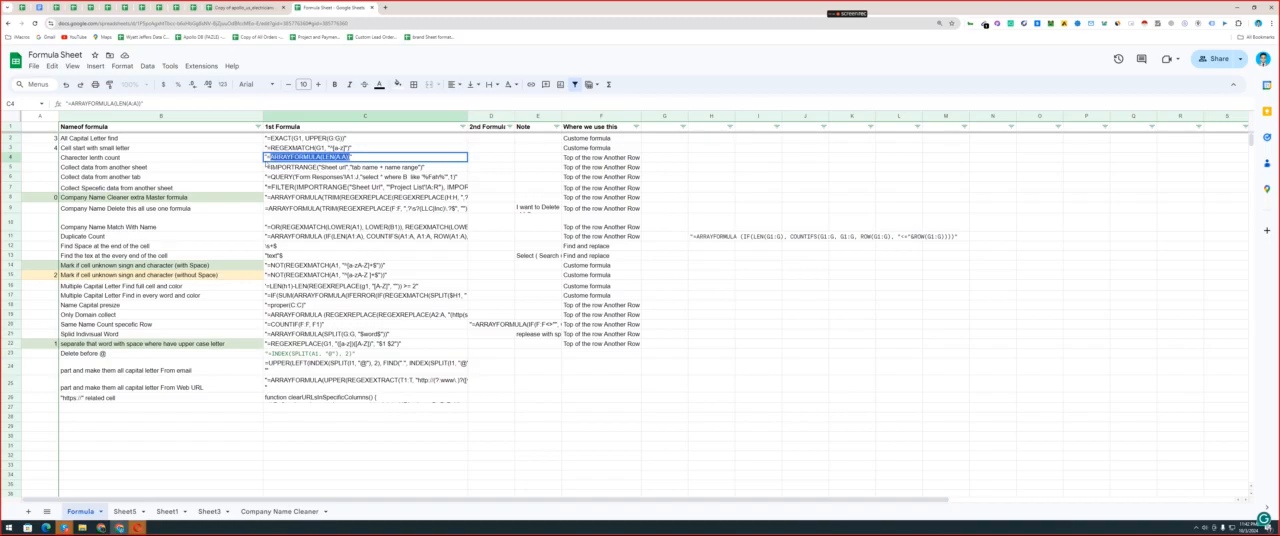
Enter =ARRAYFORMULA(LEN(C:C)) in B1 of the company list to count the characters of every company name.
left_click(240, 8)
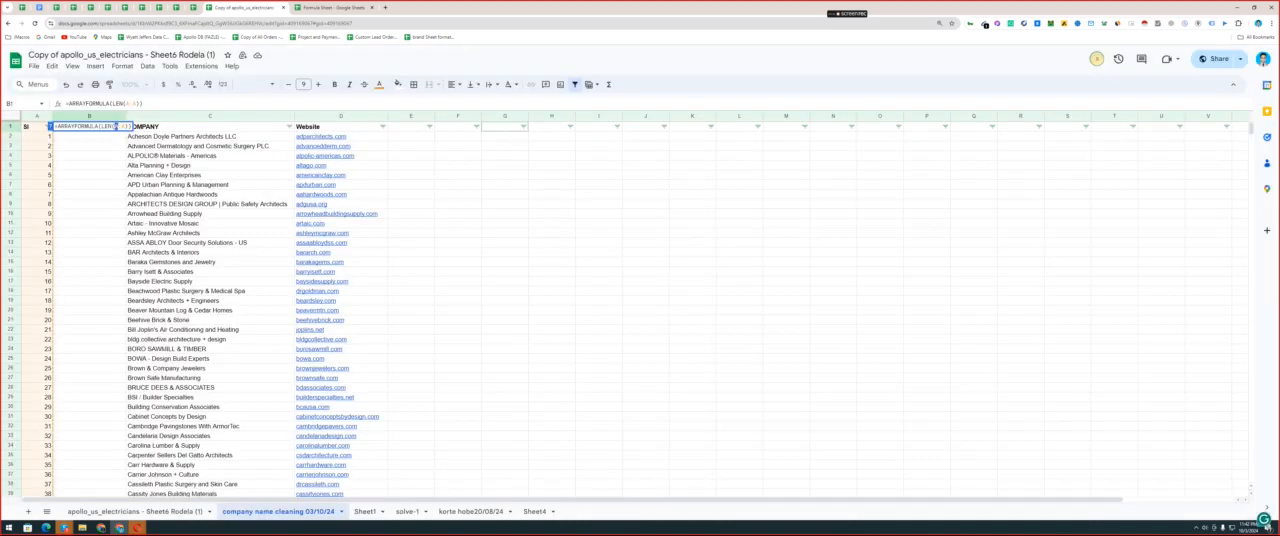
type("c:c")
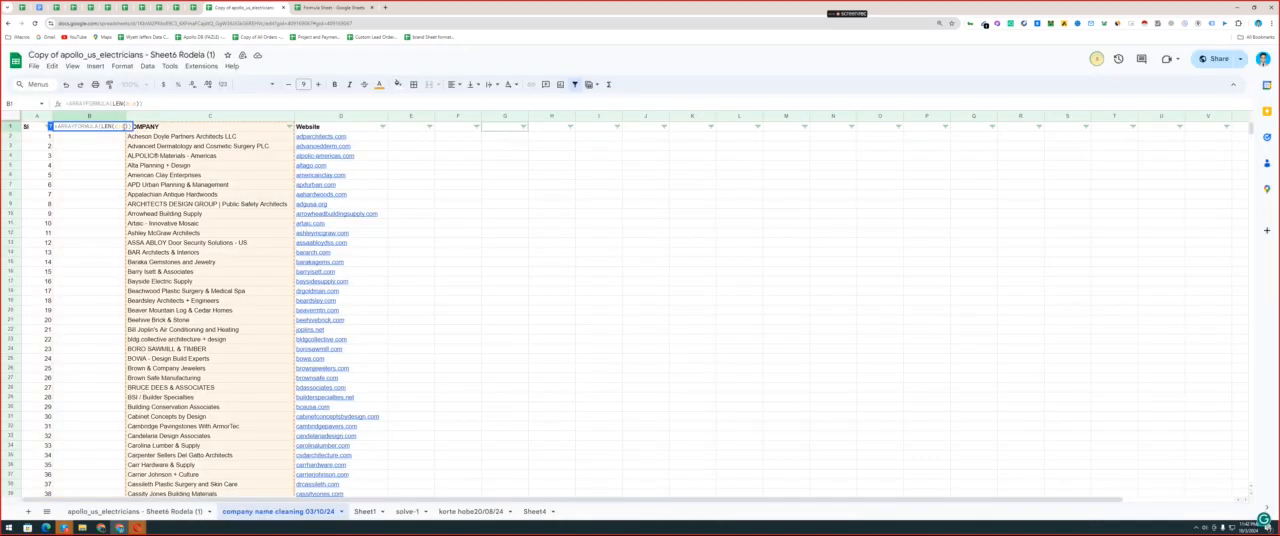
key("Return")
left_click(106, 204)
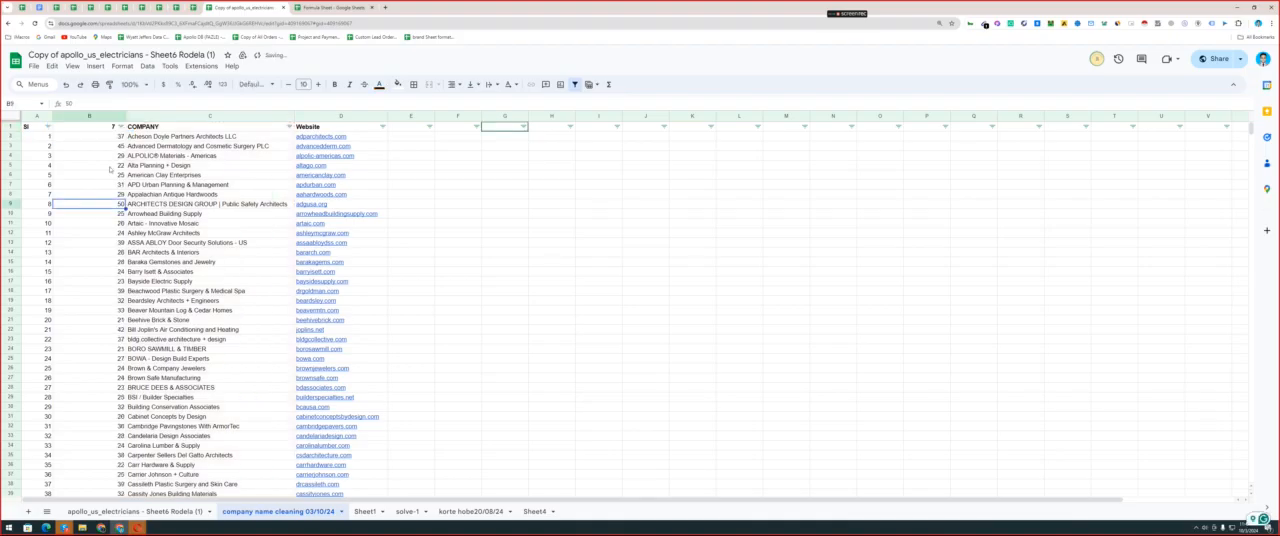
scroll(104, 179, "down", 5)
scroll(211, 162, "up", 5)
Test the character count by deleting the last two letters of the company name in C2, and undo both edits.
double_click(255, 138)
key("BackSpace")
left_click(207, 186)
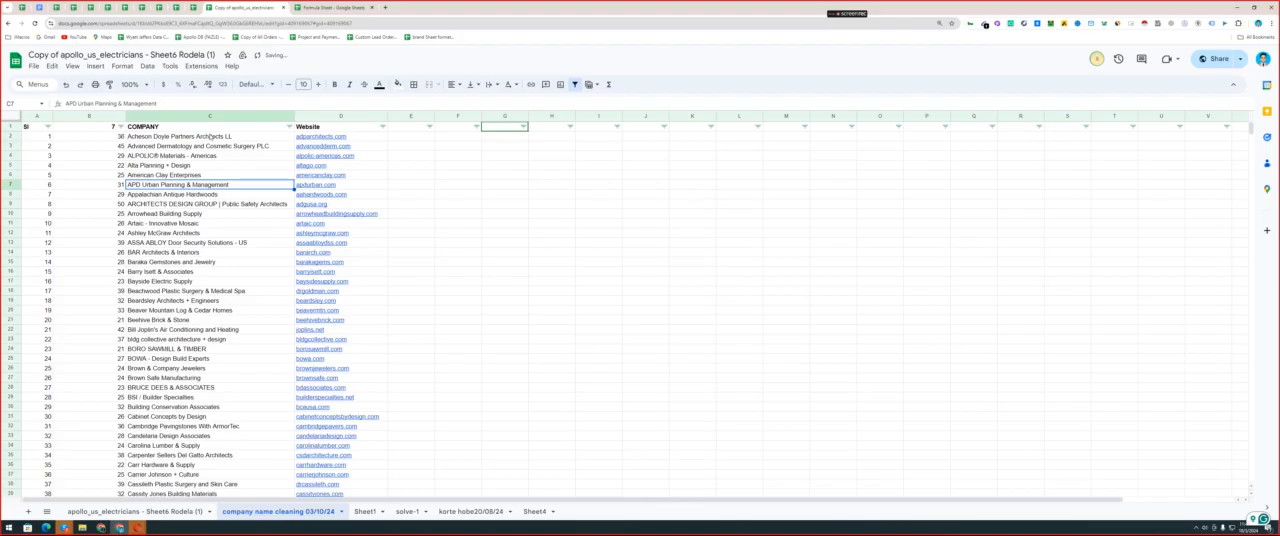
left_click(210, 137)
double_click(240, 138)
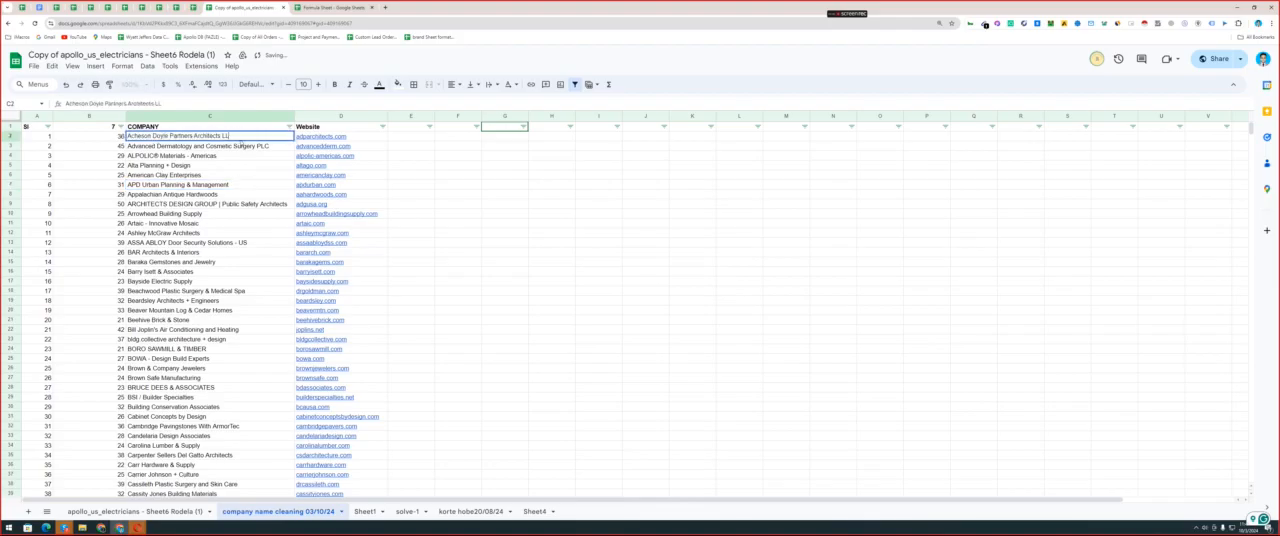
key("BackSpace")
left_click(221, 166)
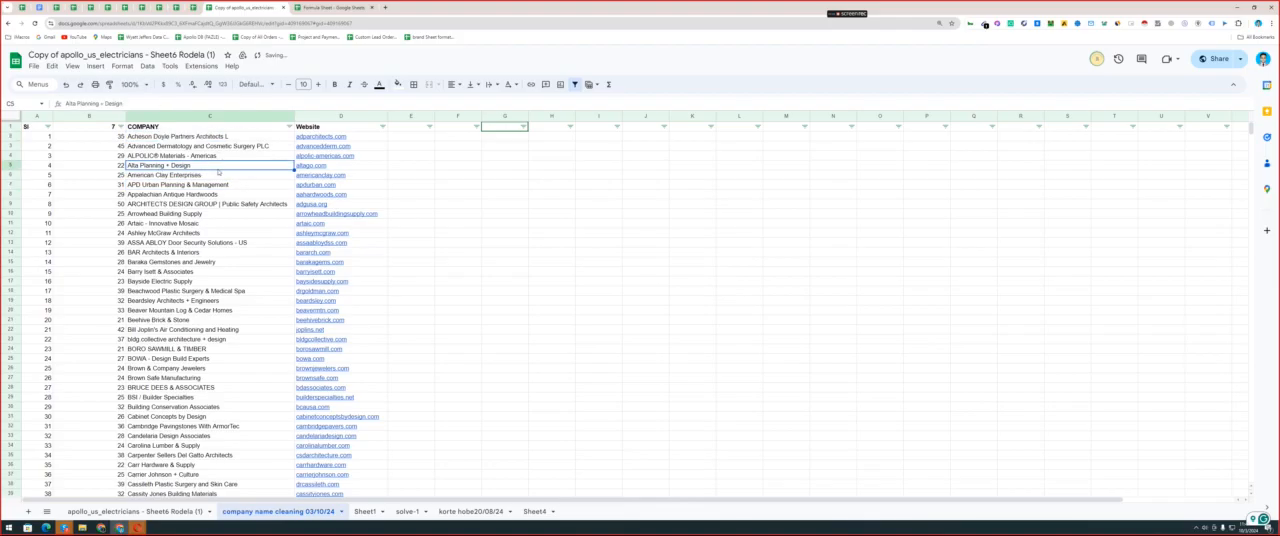
key("ctrl+z")
key("ctrl+z")
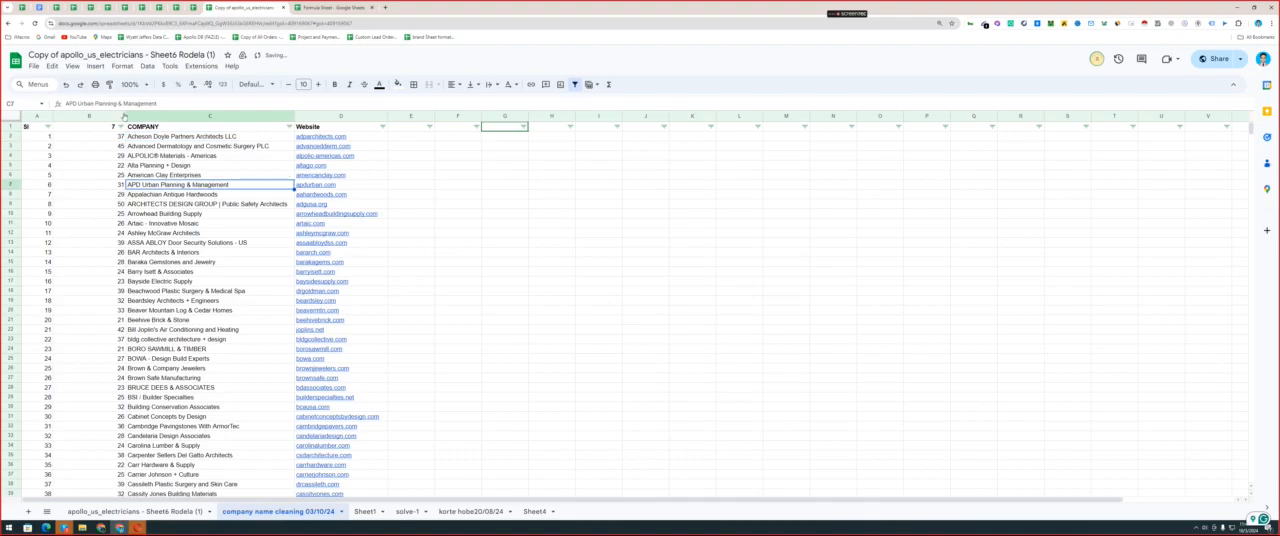
Narrow the character count column B so that it just fits its numbers.
right_click(124, 117)
left_click(85, 117)
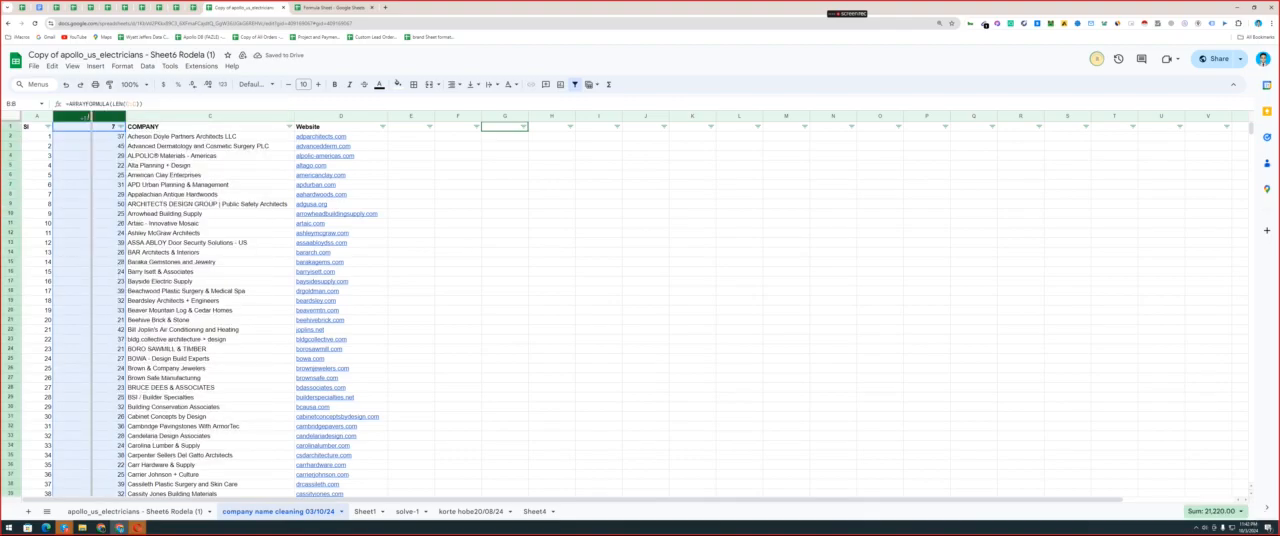
left_click_drag(90, 117, 70, 117)
left_click(94, 167)
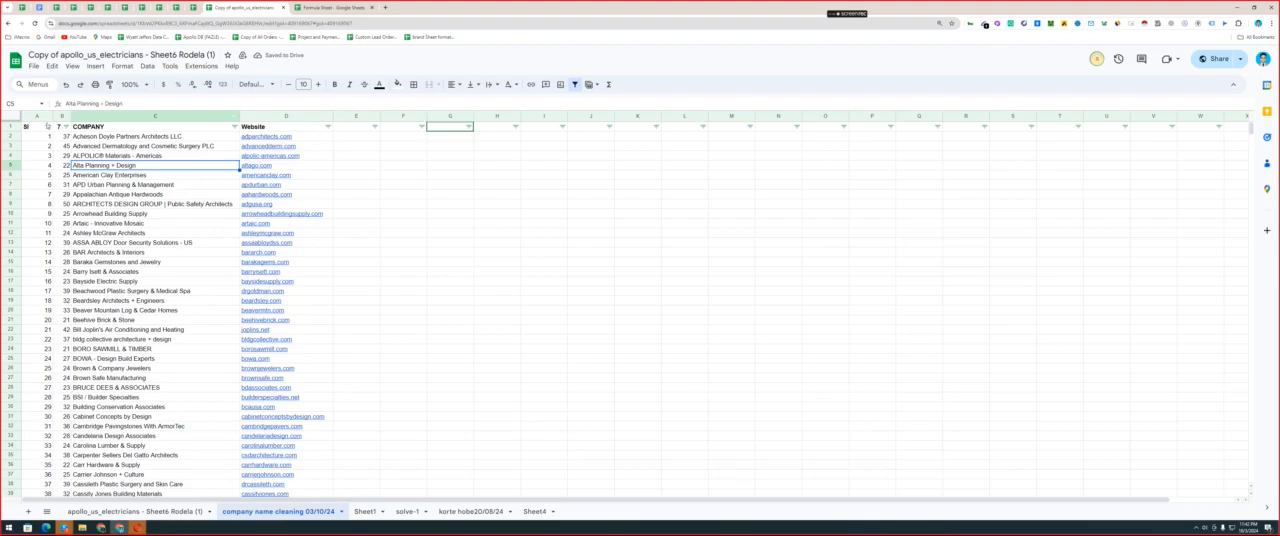
left_click_drag(36, 126, 66, 223)
left_click_drag(51, 145, 48, 136)
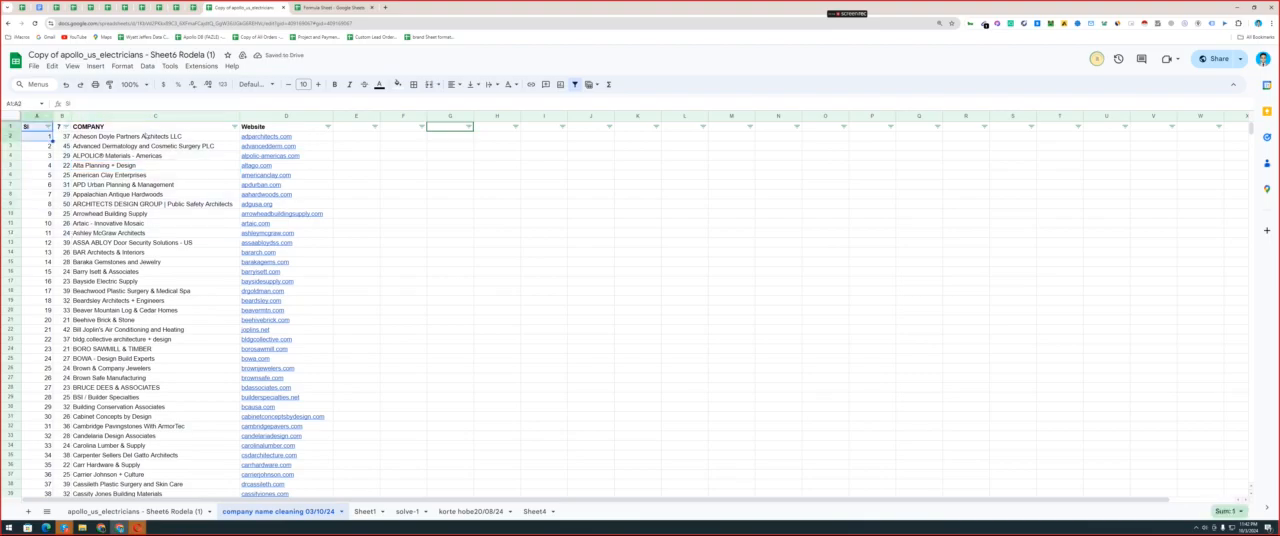
Insert two empty columns between COMPANY and Website.
right_click(190, 119)
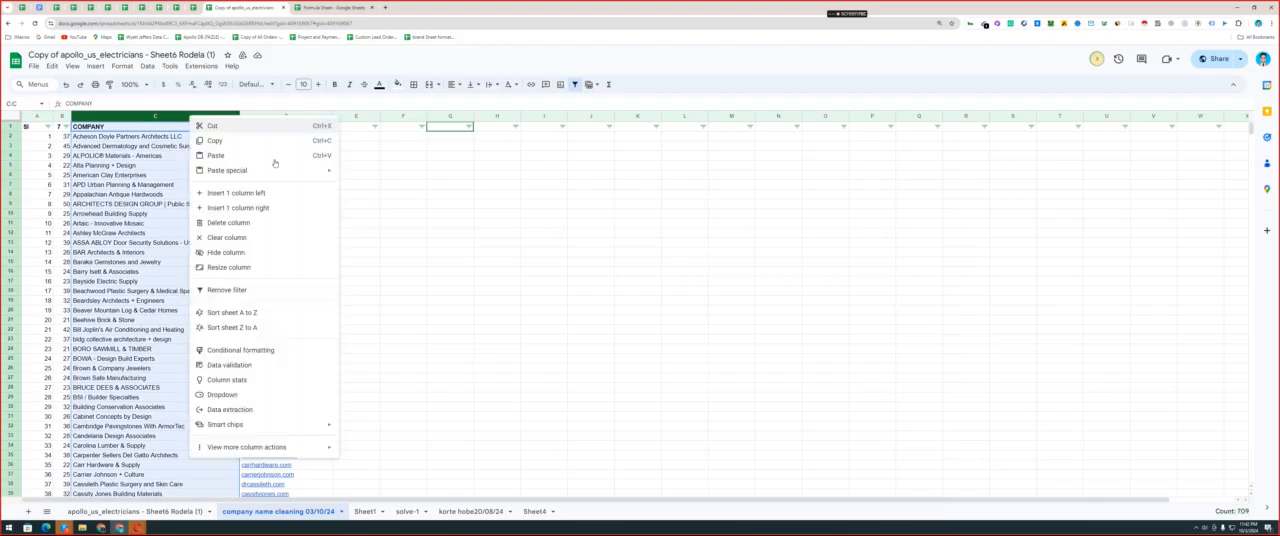
key("Return")
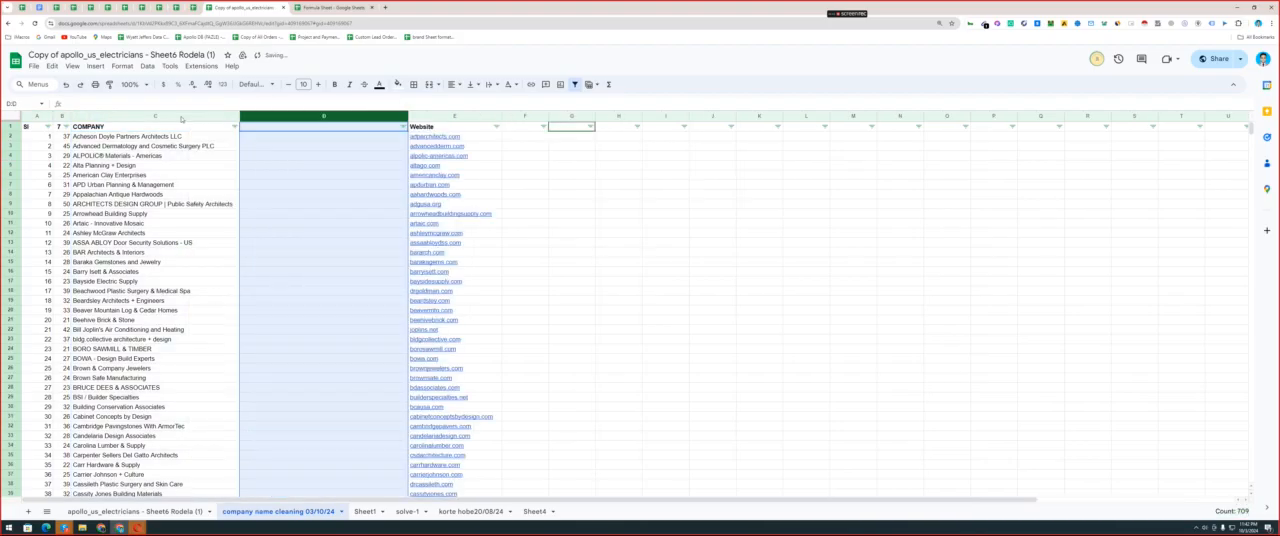
key("ctrl+y")
Enter the header Company Short Name in D1, above the first of the new empty columns.
left_click(260, 129)
type("C")
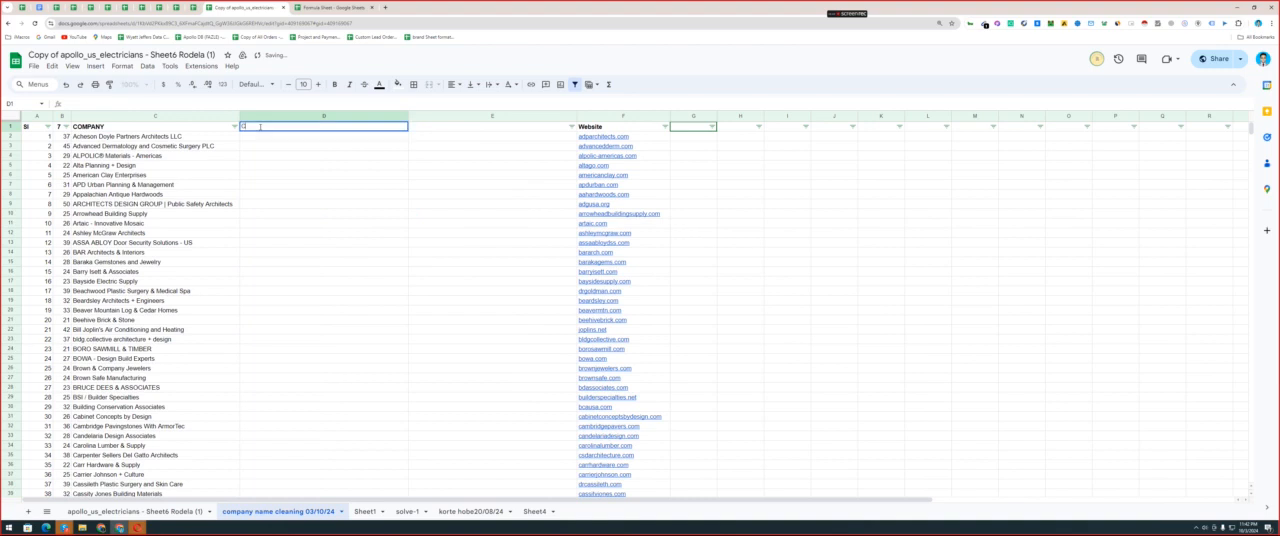
type("omplny Shor")
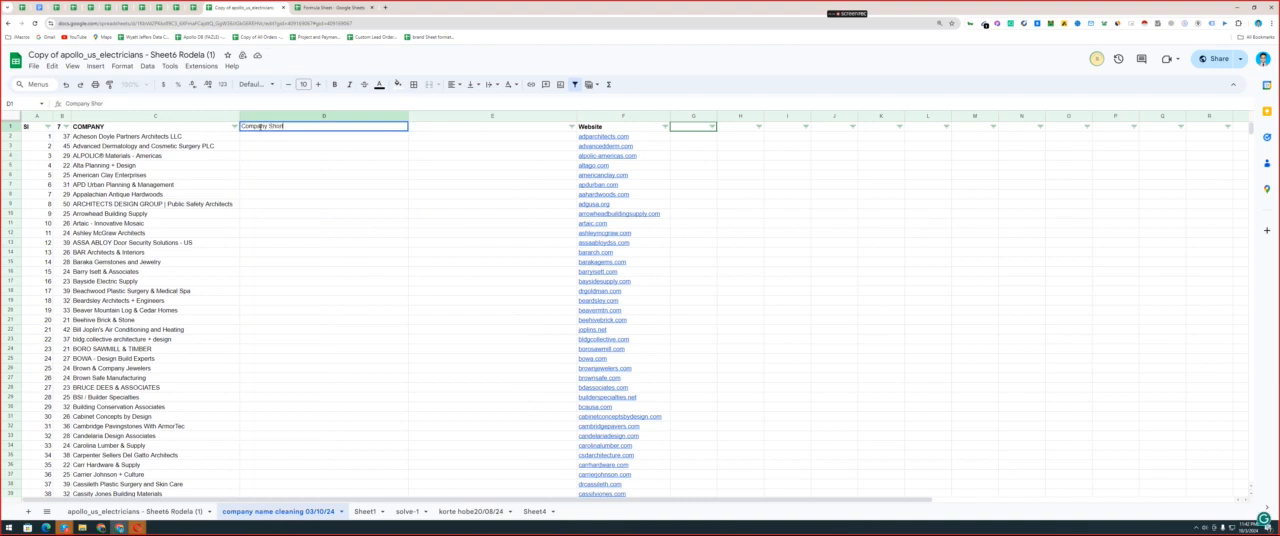
type("t Name")
left_click(465, 136)
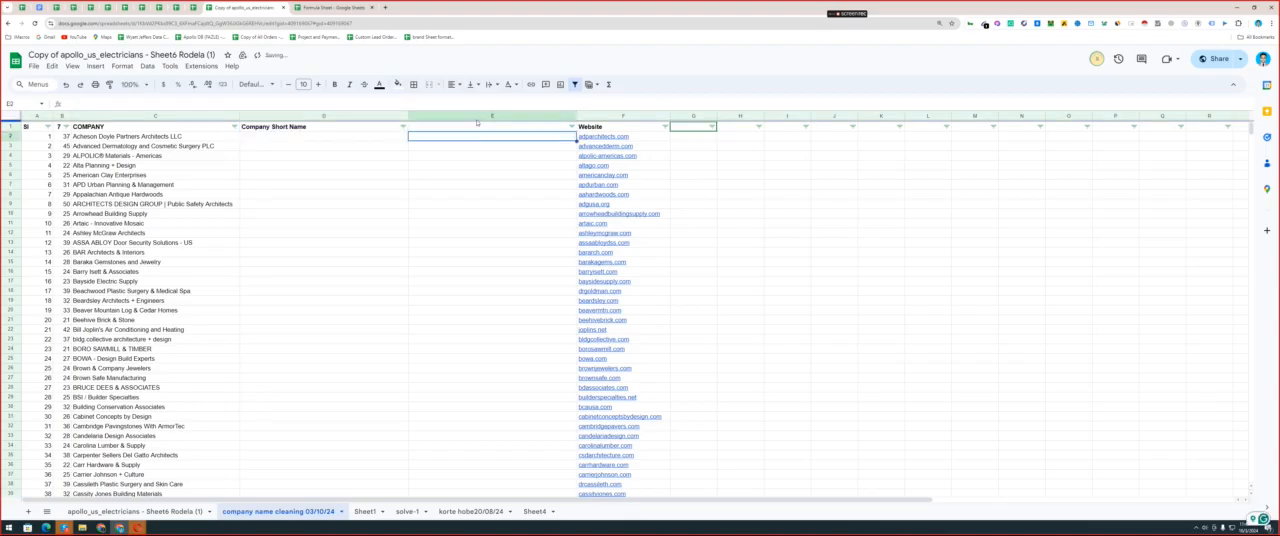
left_click(468, 165)
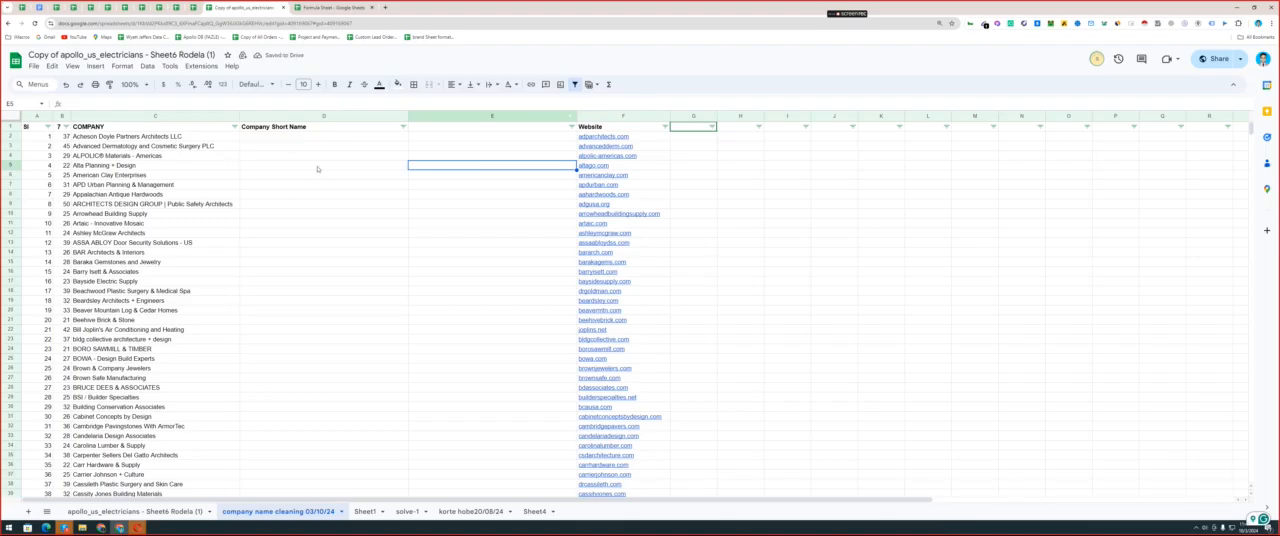
left_click_drag(275, 194, 306, 329)
Copy the Company Name Cleaner extra Master formula from the Formula Sheet and paste it into E1 of the company list.
key("ctrl+Tab")
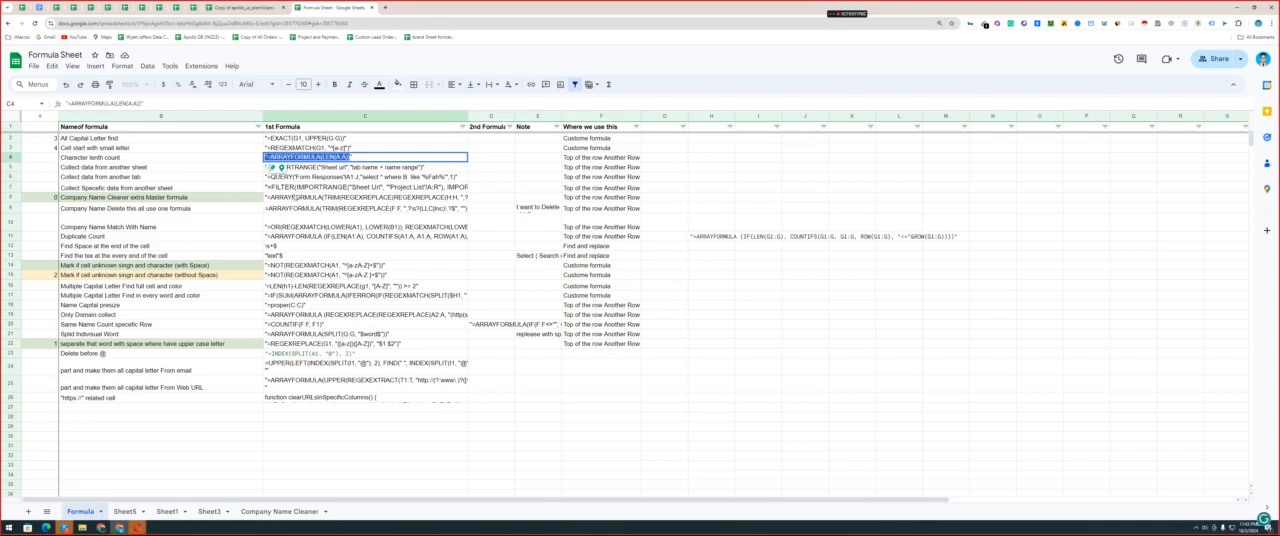
left_click(268, 197)
left_click_drag(268, 197, 1128, 215)
left_click(262, 7)
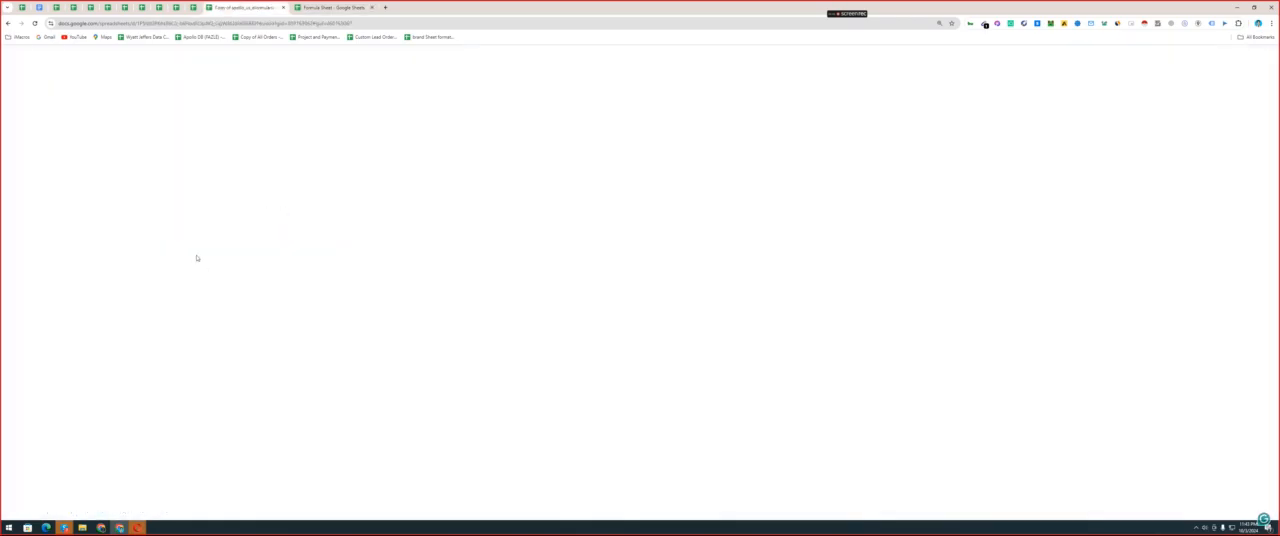
left_click(309, 126)
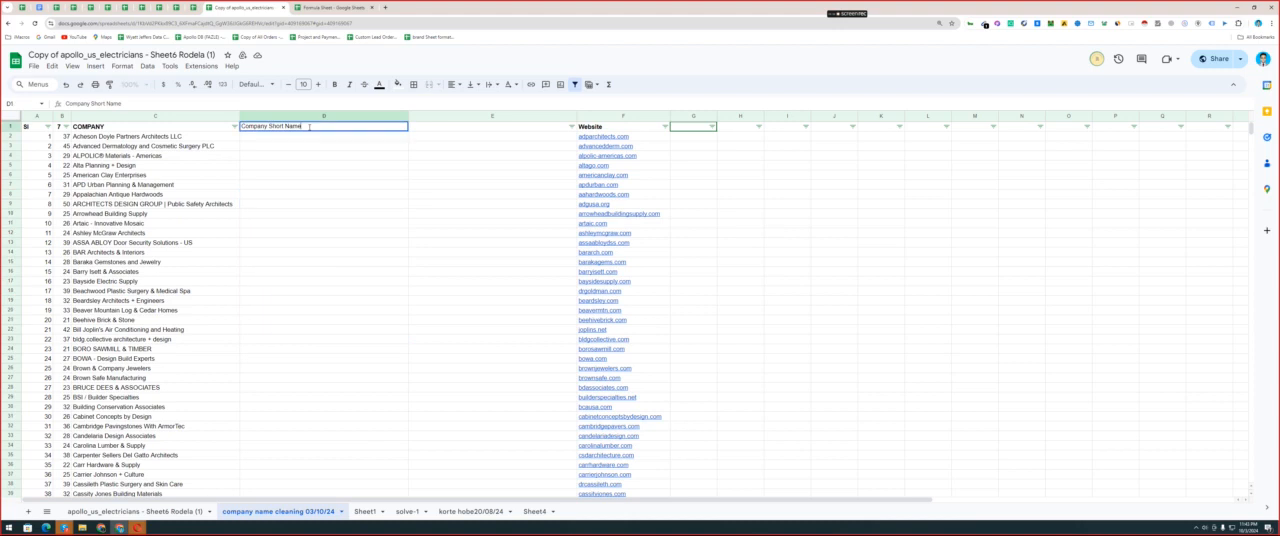
left_click(495, 126)
key("ctrl+v")
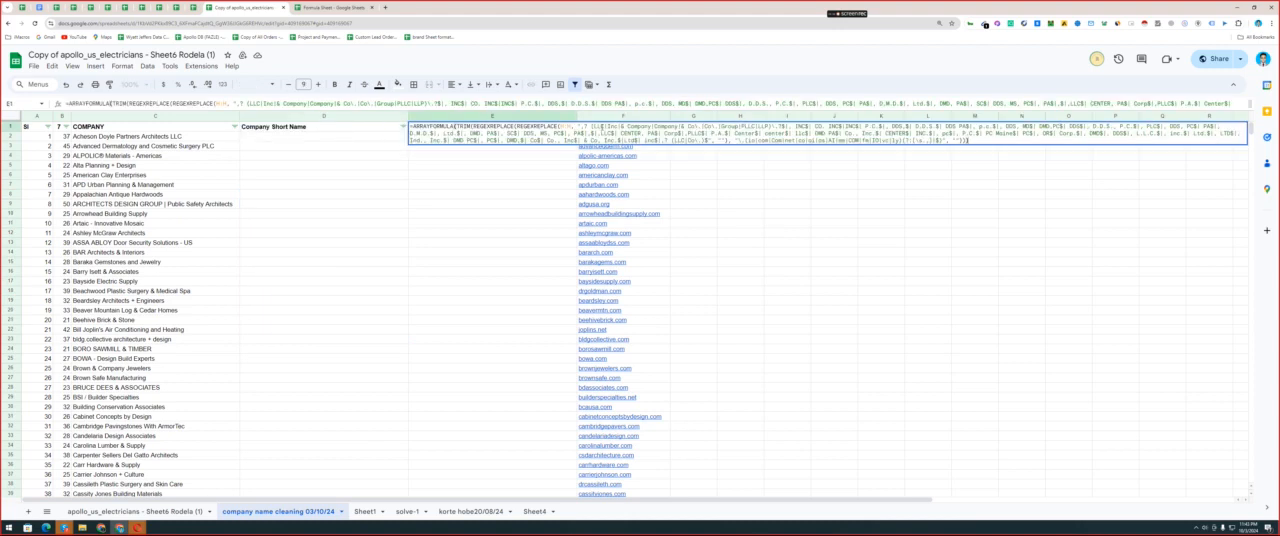
Add LLP as another alternative right after Inc in the E1 cleaner formula's list of company suffixes.
mouse_move(616, 151)
left_click(643, 134)
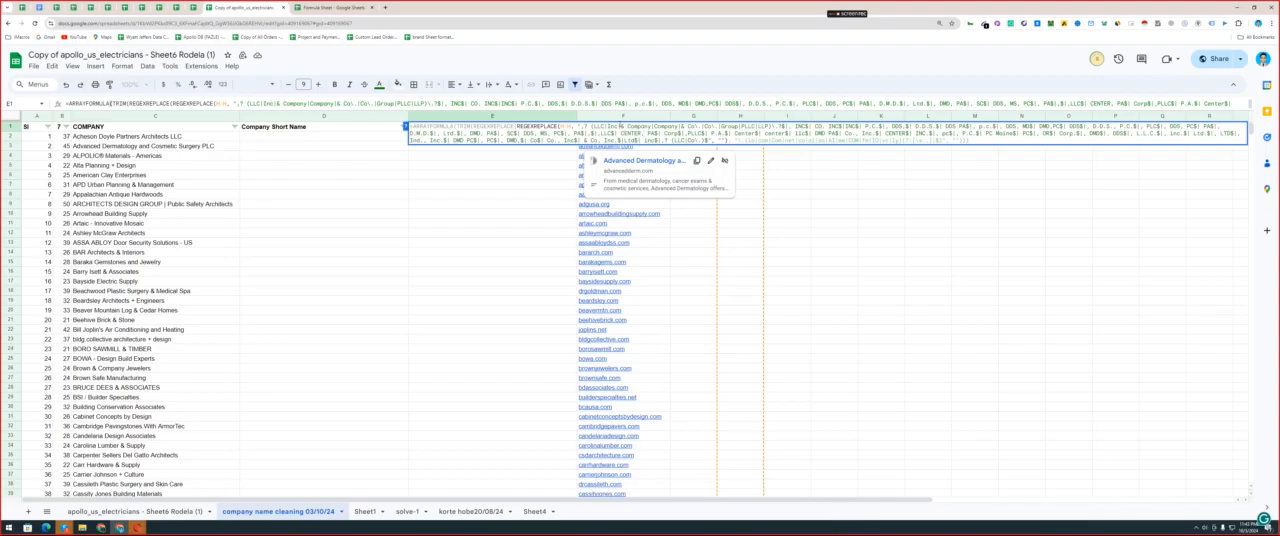
double_click(613, 126)
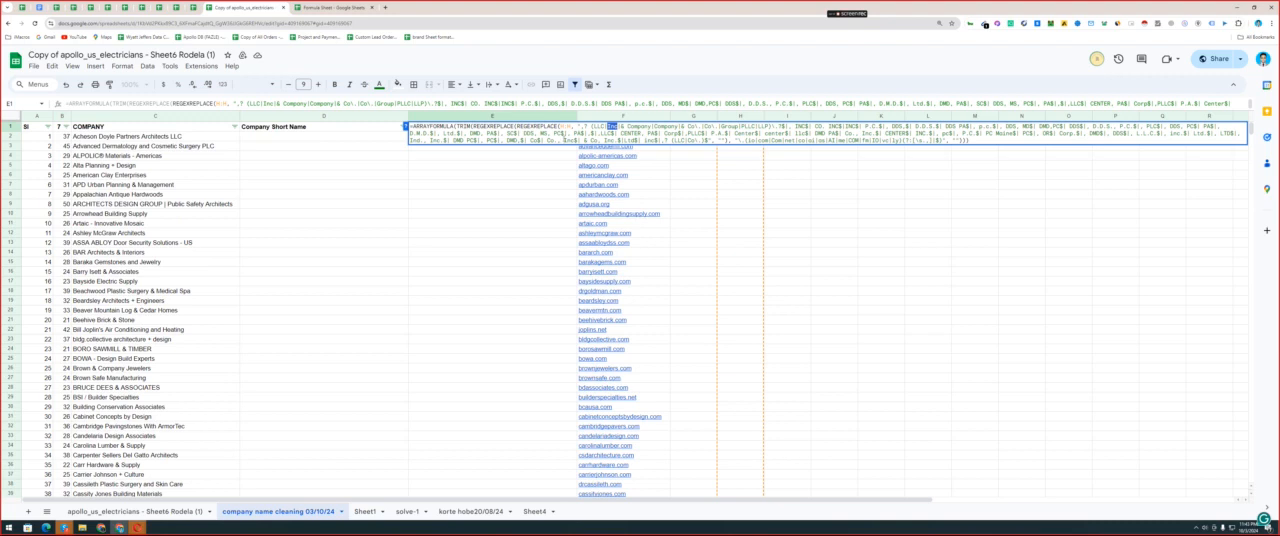
left_click(621, 127)
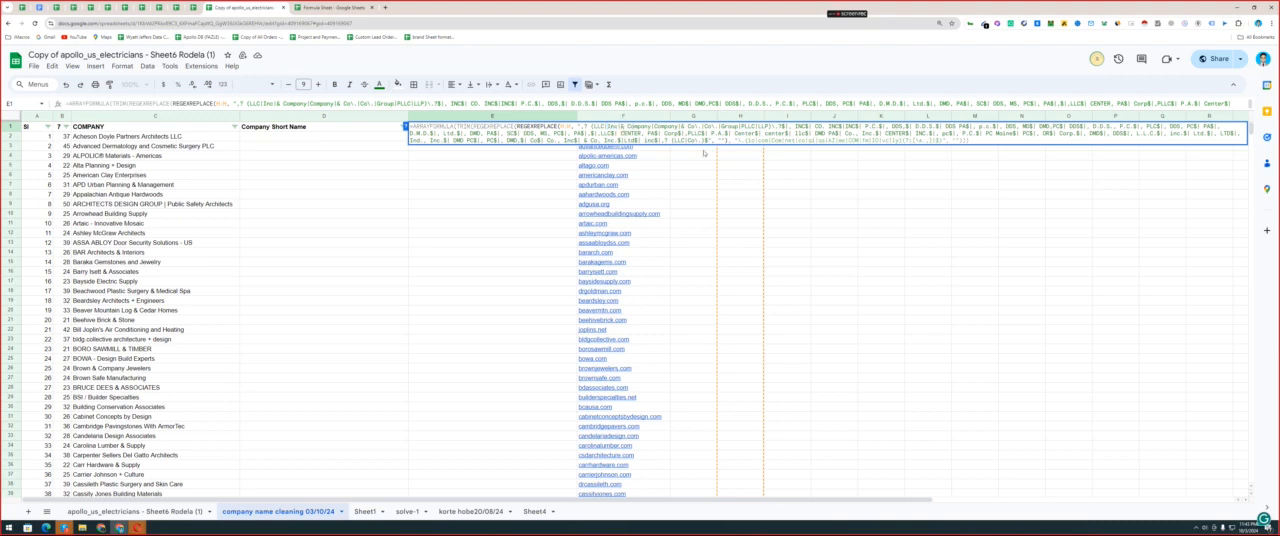
type("|LLP")
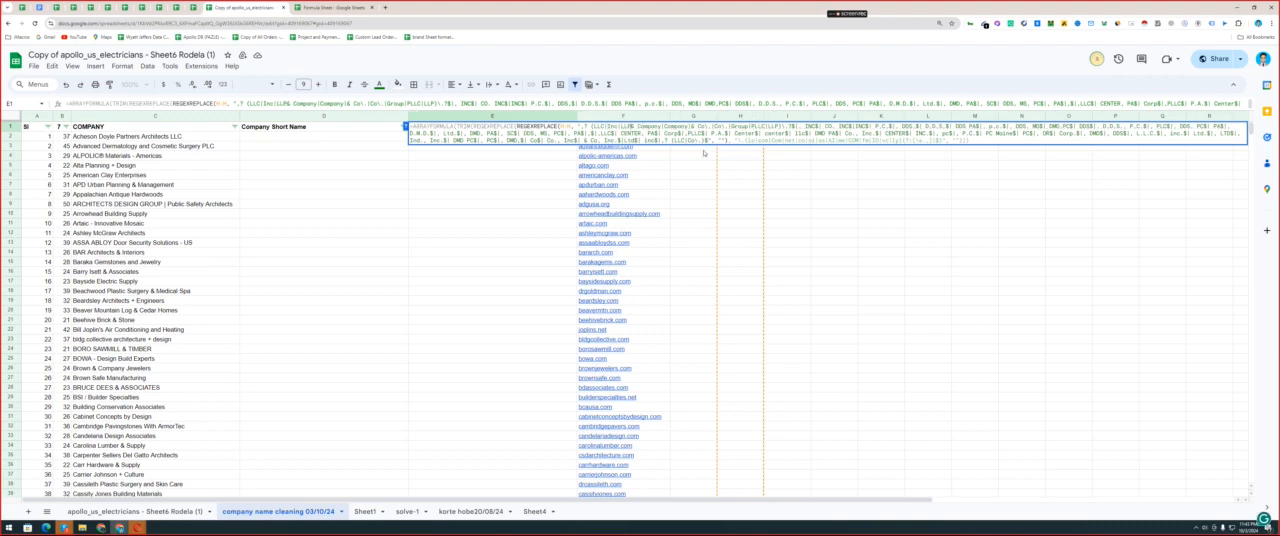
left_click_drag(622, 127, 618, 127)
key("ctrl+c")
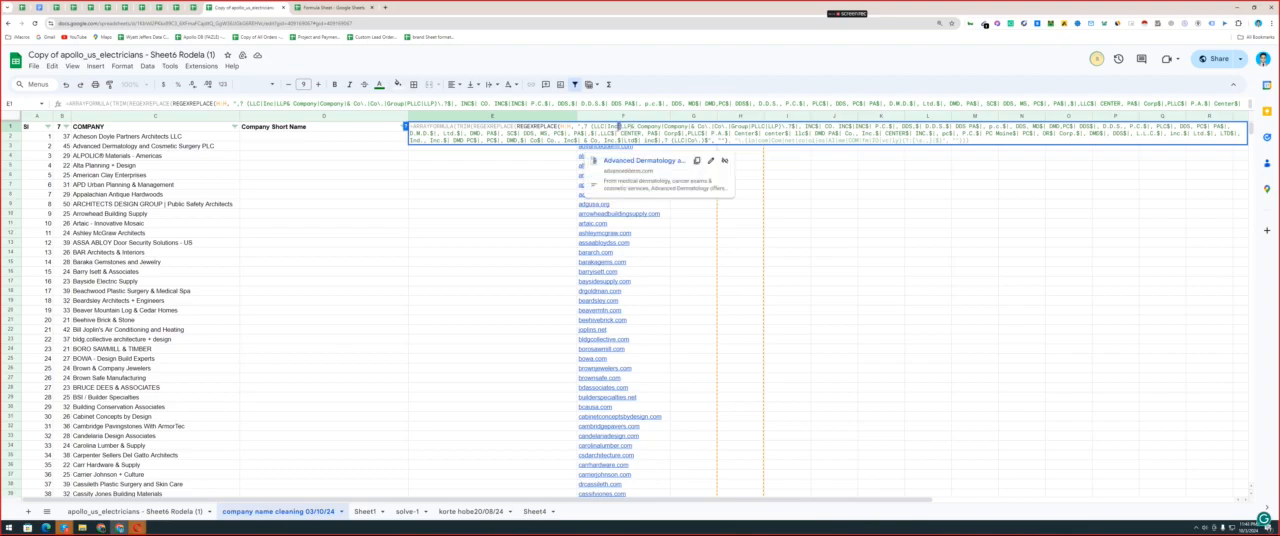
left_click(632, 128)
key("ctrl+v")
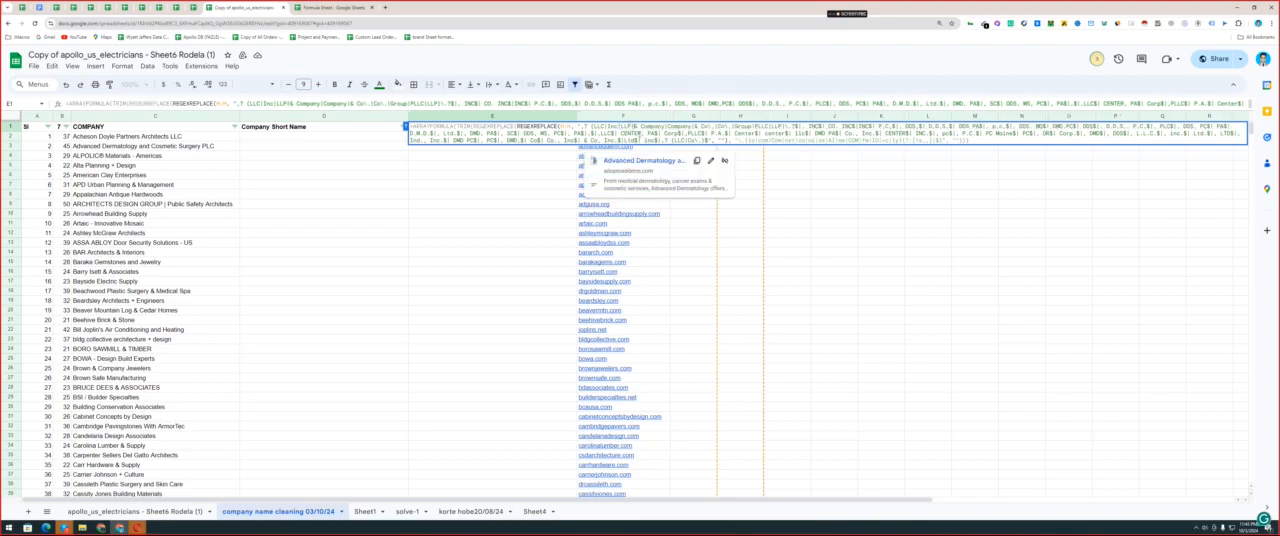
double_click(624, 127)
Append LLP to the company name Alta Planning + Design in C5 as a test case.
left_click(177, 162)
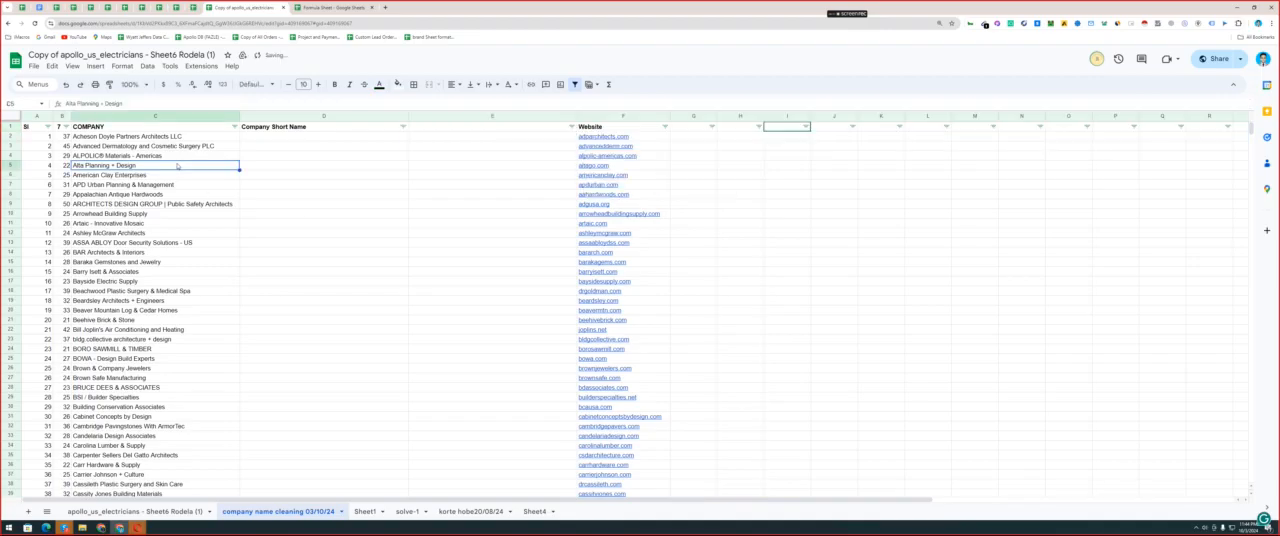
double_click(177, 163)
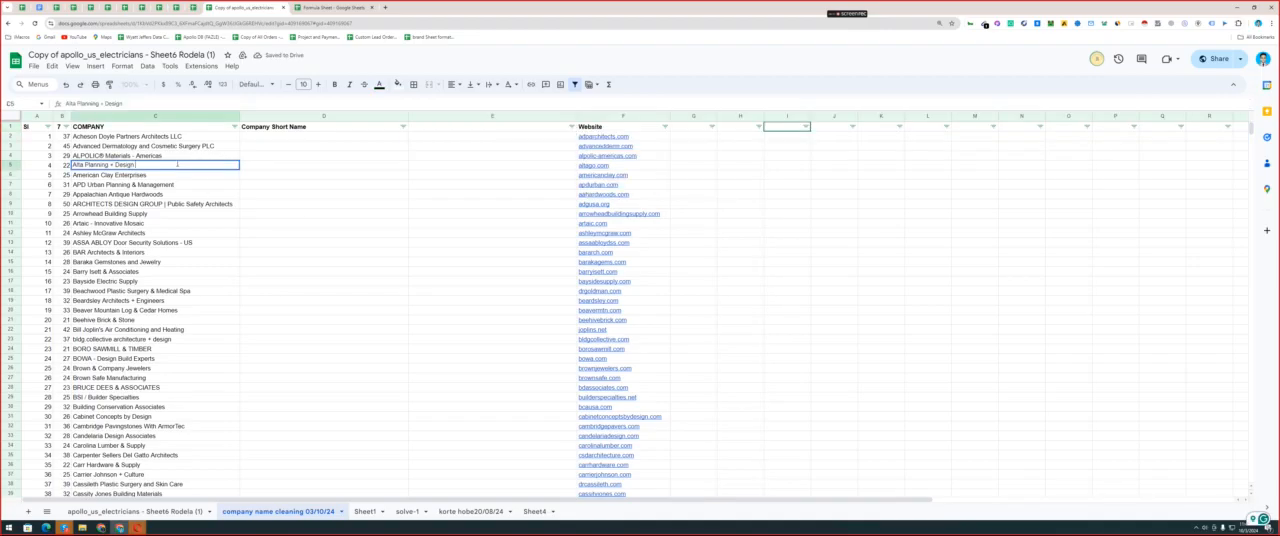
type("LLP")
left_click(312, 157)
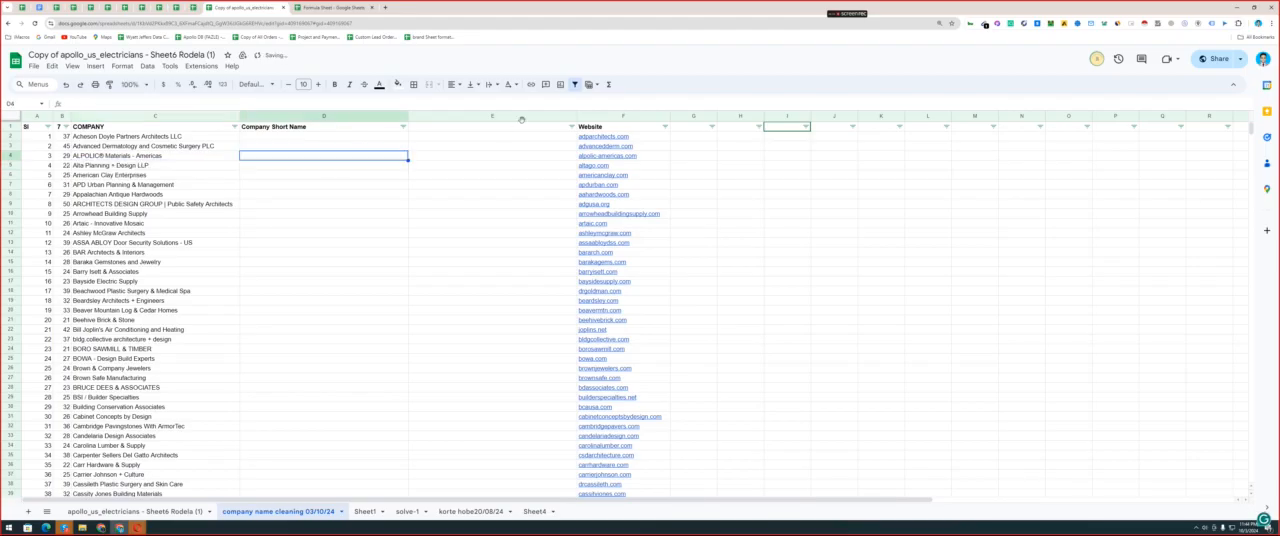
Change the source range in the E1 cleaner formula to C:C so it reads the COMPANY column.
left_click(508, 127)
left_click_drag(460, 281, 467, 413)
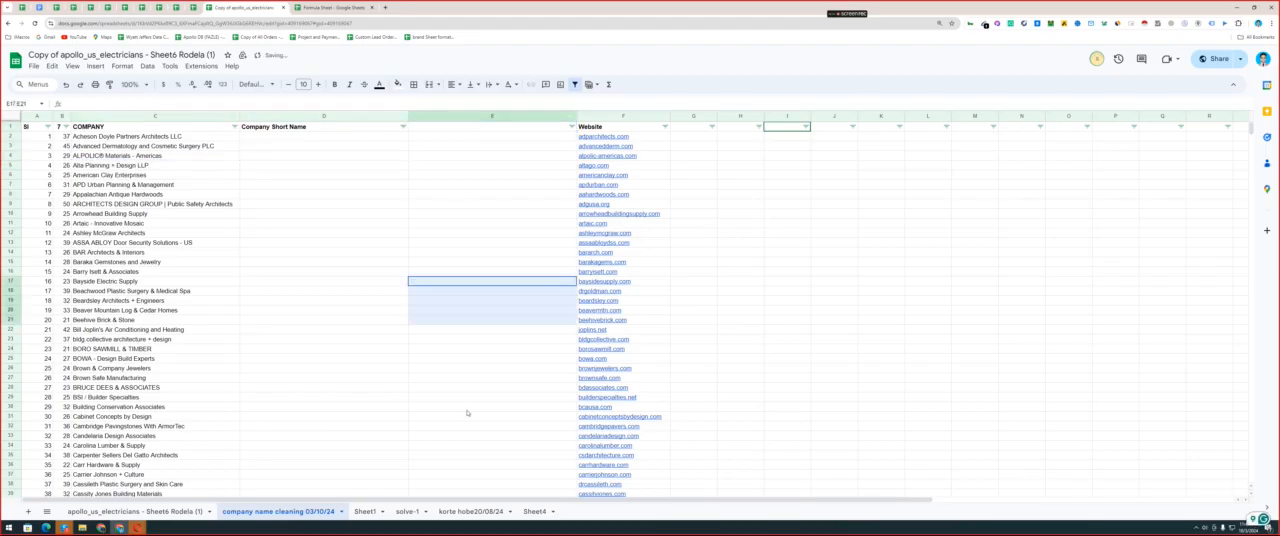
left_click(453, 128)
double_click(573, 128)
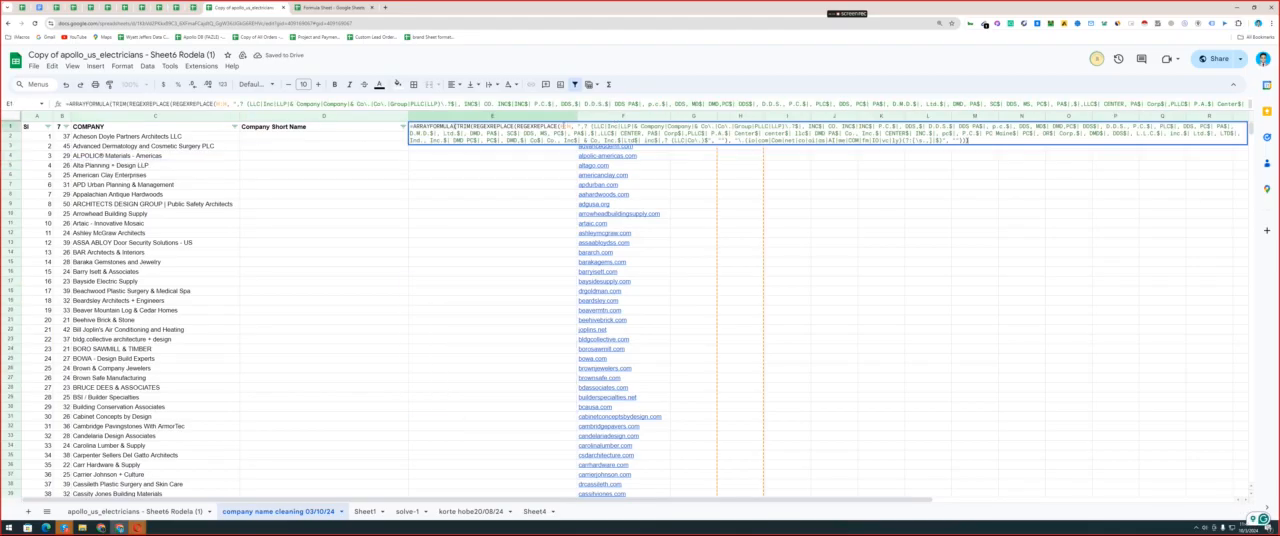
left_click(530, 104)
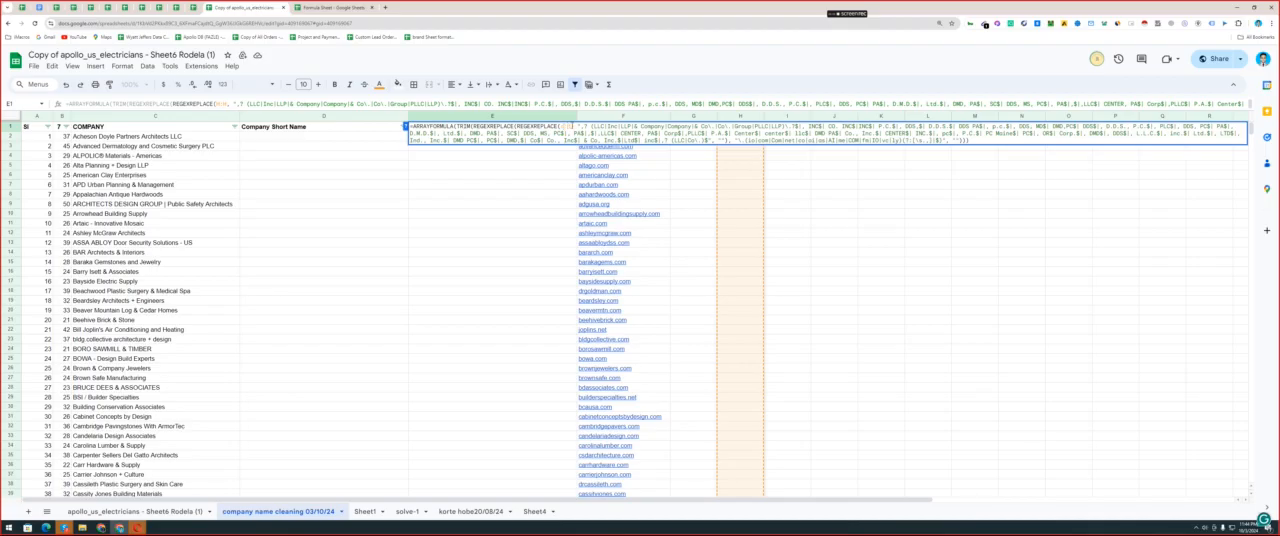
key("BackSpace")
type("c")
key("Right")
key("Right")
key("BackSpace")
type("c")
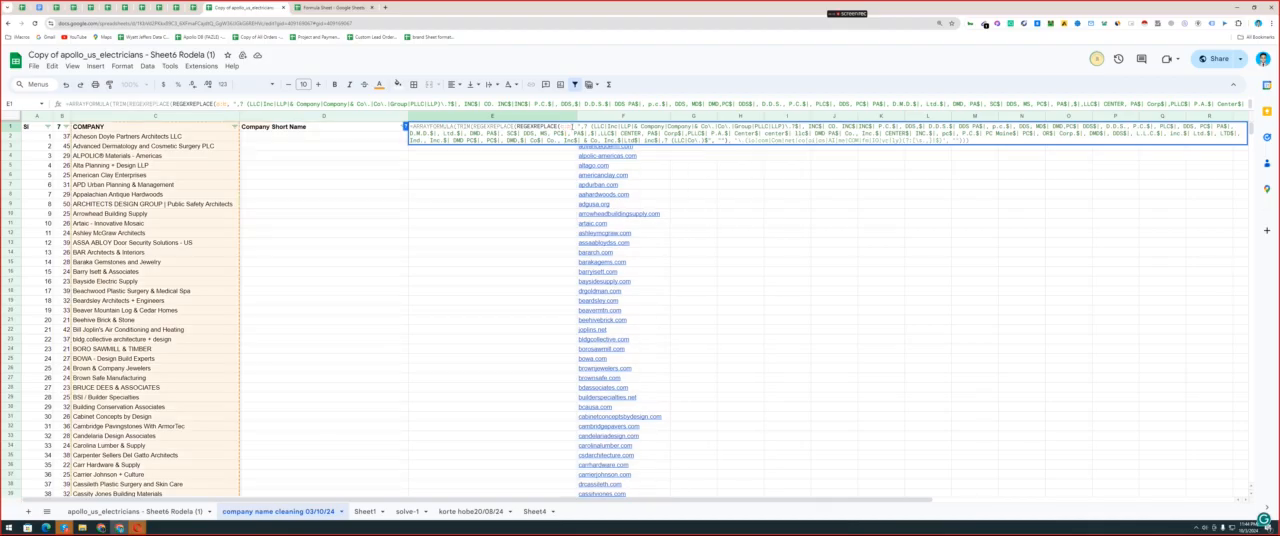
key("Return")
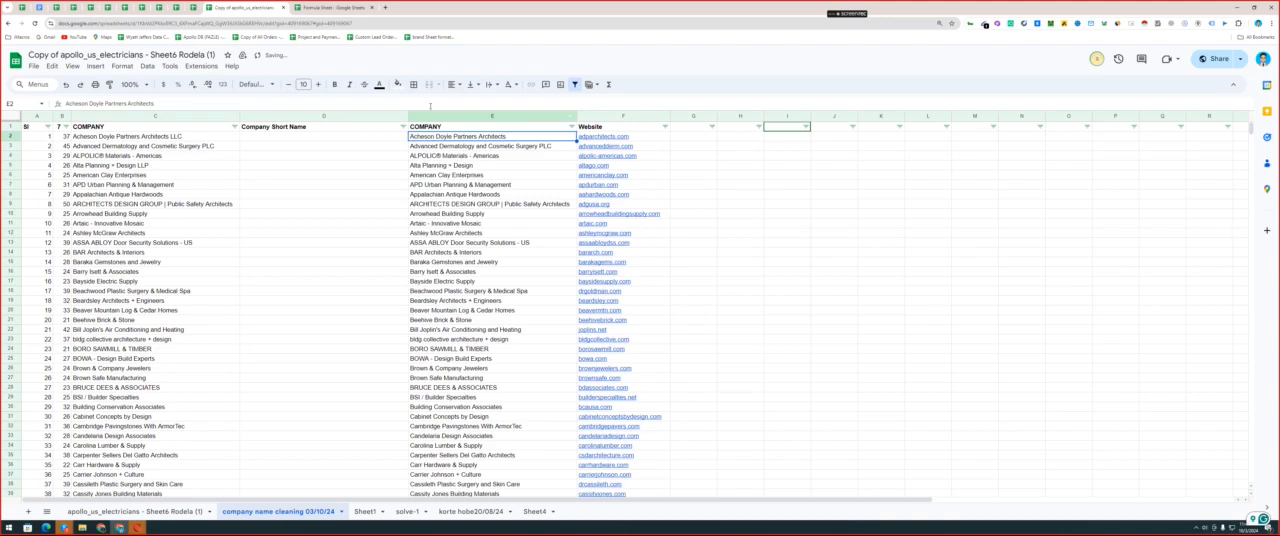
Narrow the Company Short Name column and compare the first cleaned names in column E with the originals in column C.
left_click_drag(407, 116, 352, 116)
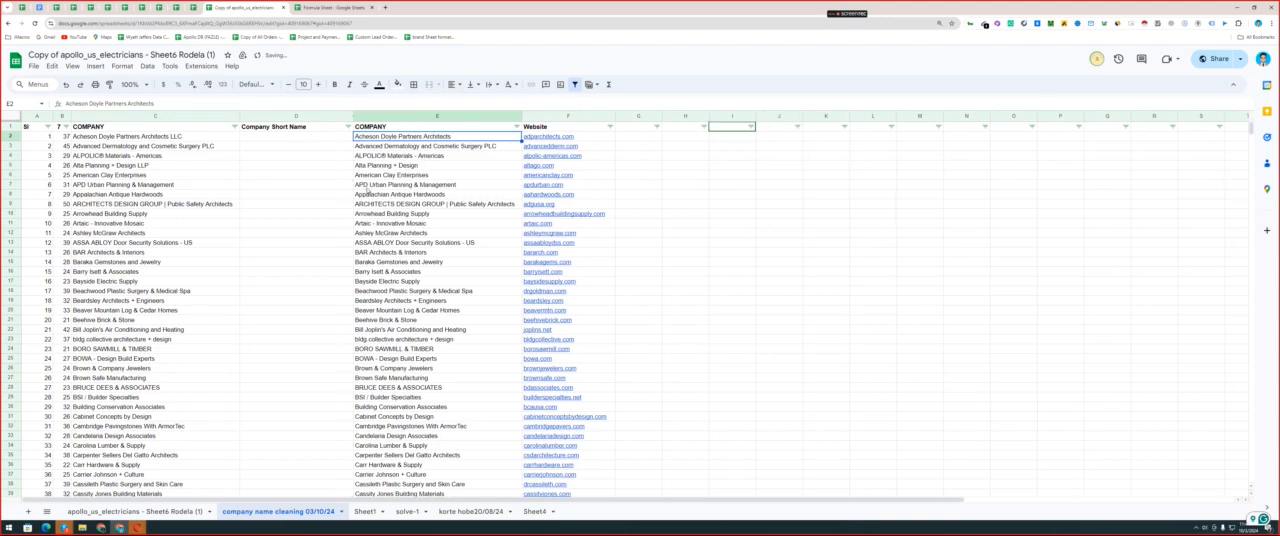
left_click(158, 166)
left_click(371, 167)
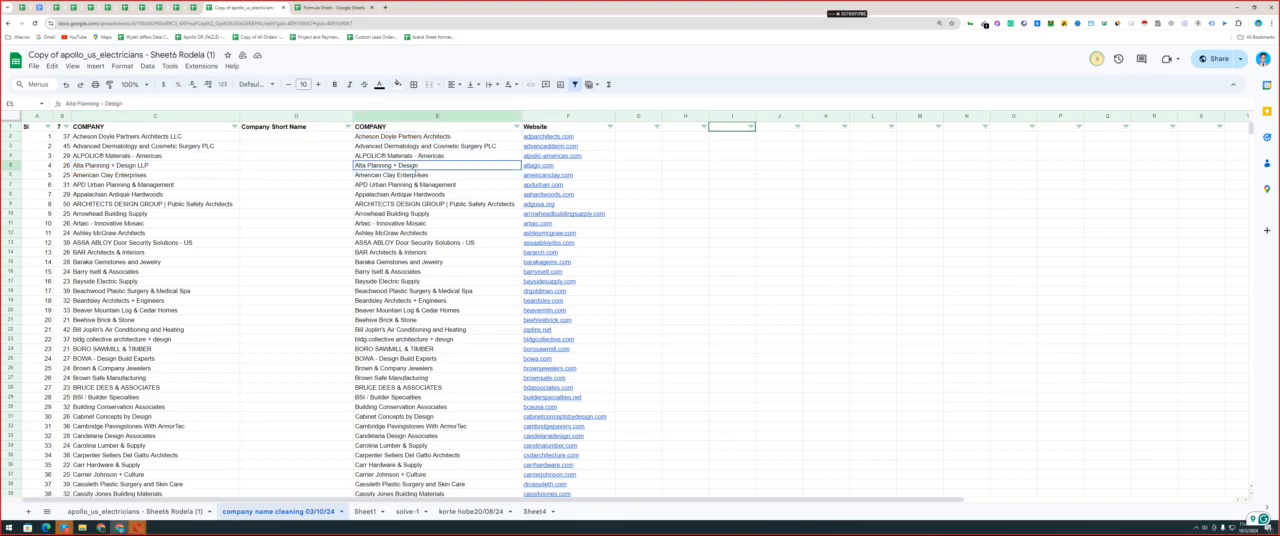
left_click(177, 136)
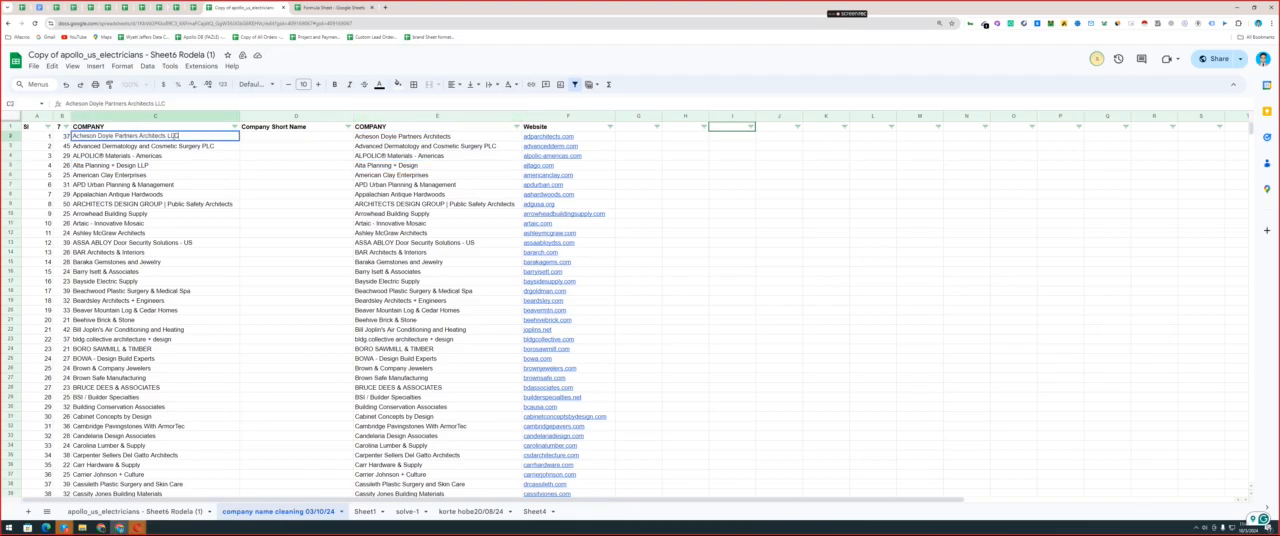
left_click(452, 128)
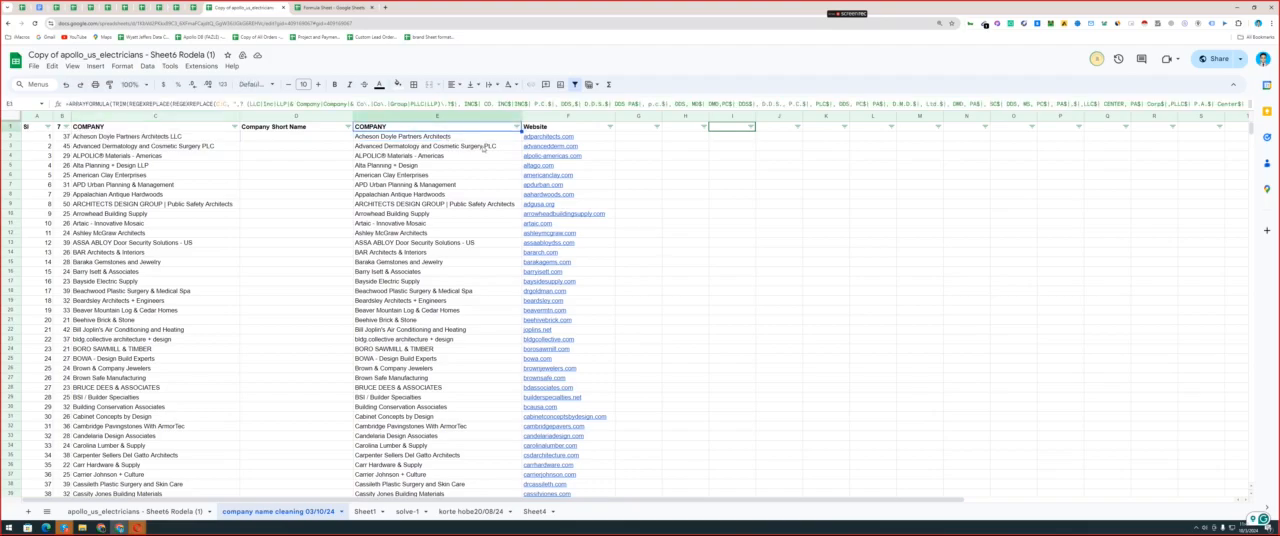
left_click(489, 146)
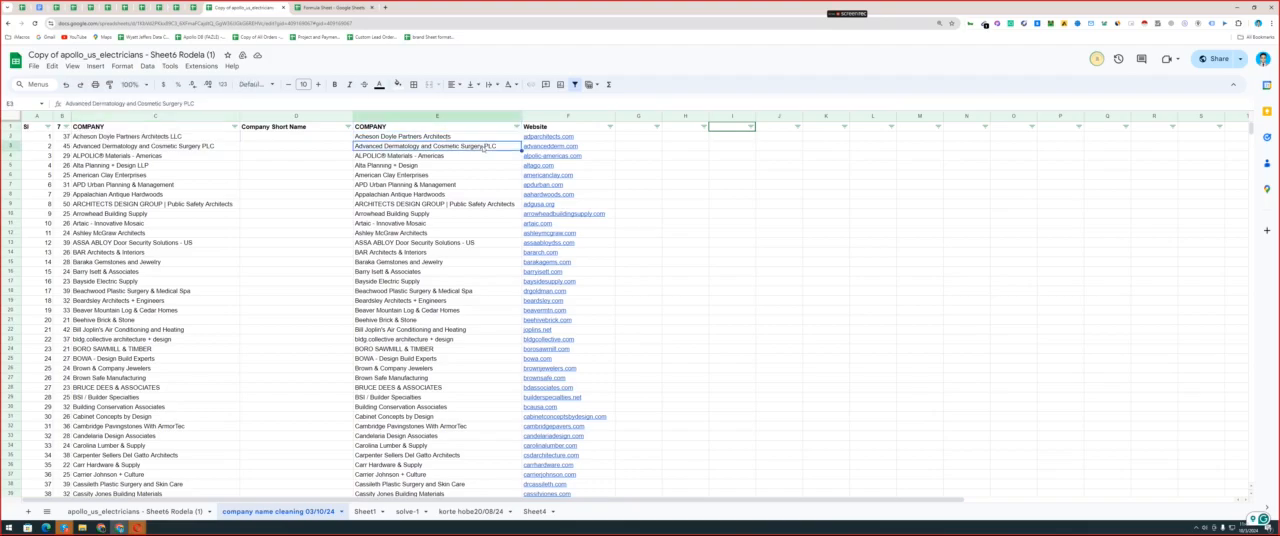
double_click(199, 146)
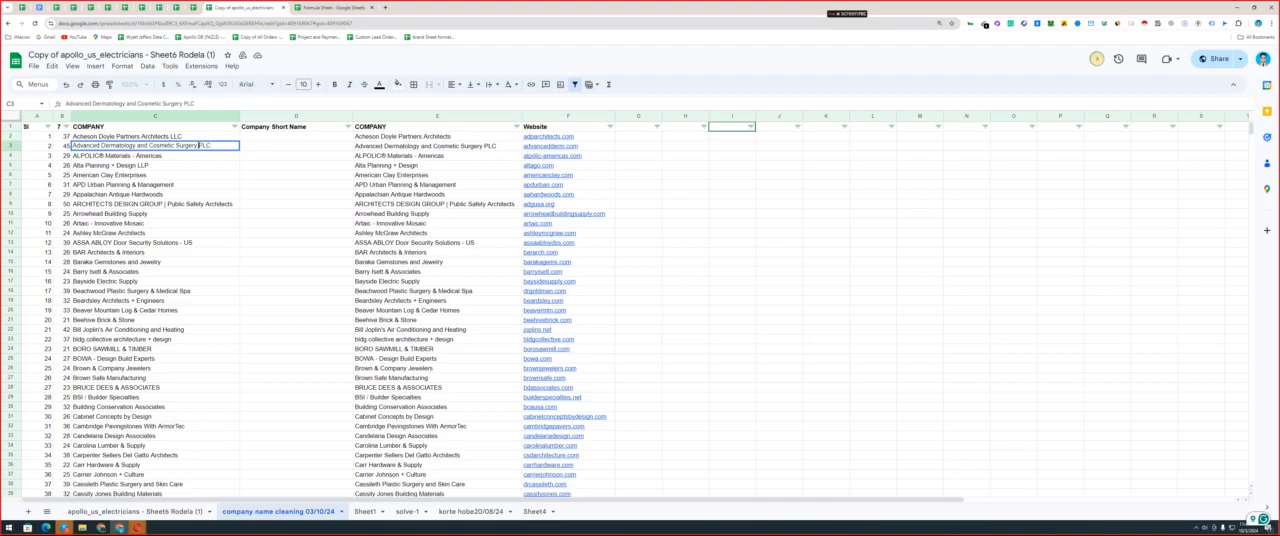
left_click_drag(199, 146, 213, 145)
left_click(416, 128)
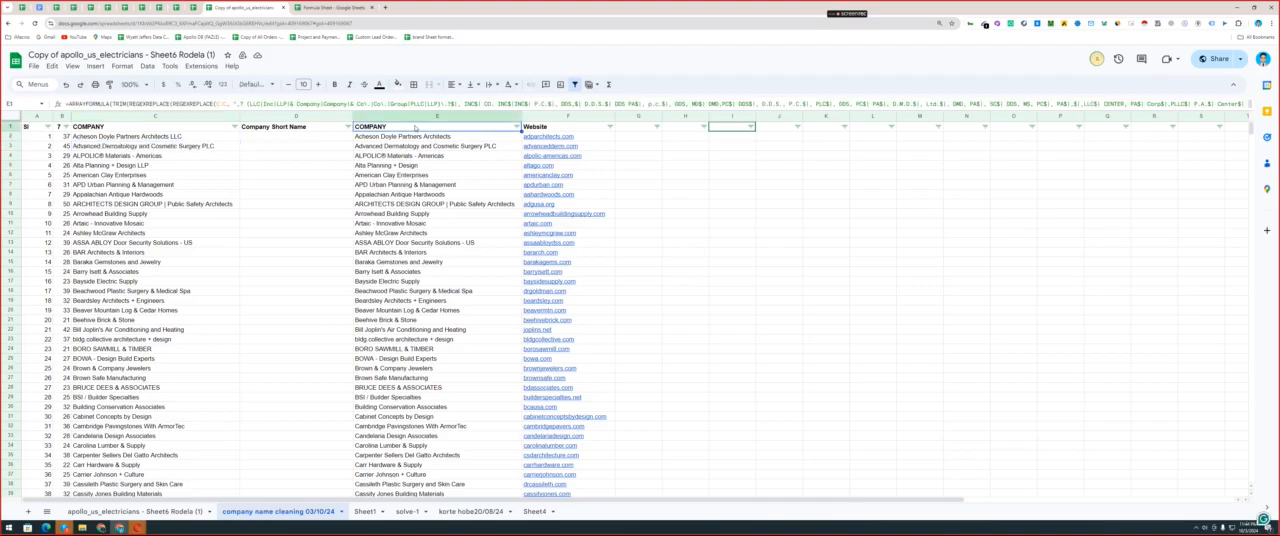
double_click(416, 128)
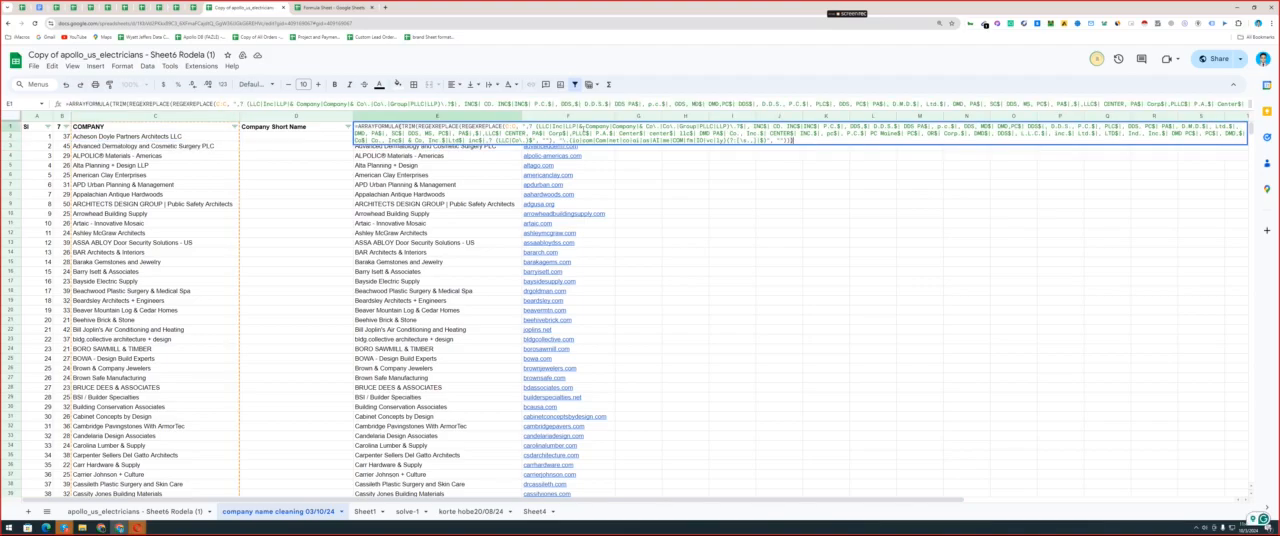
left_click(185, 148)
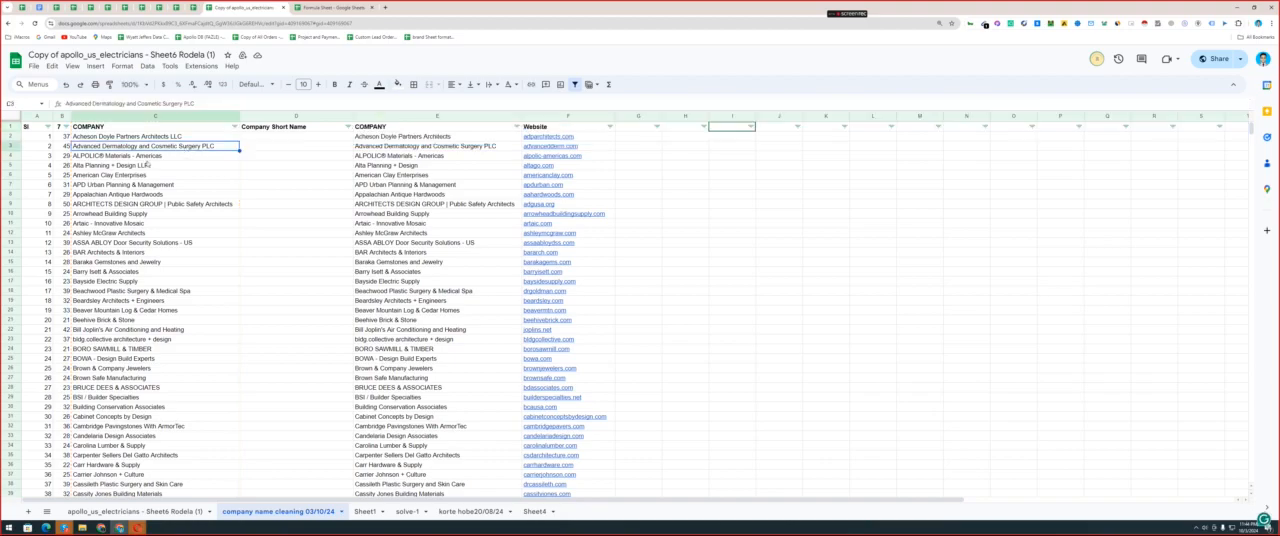
Take the suffix PLC from the company name in C3 and add PLC$ as an alternative after center$ in the E1 formula.
double_click(200, 146)
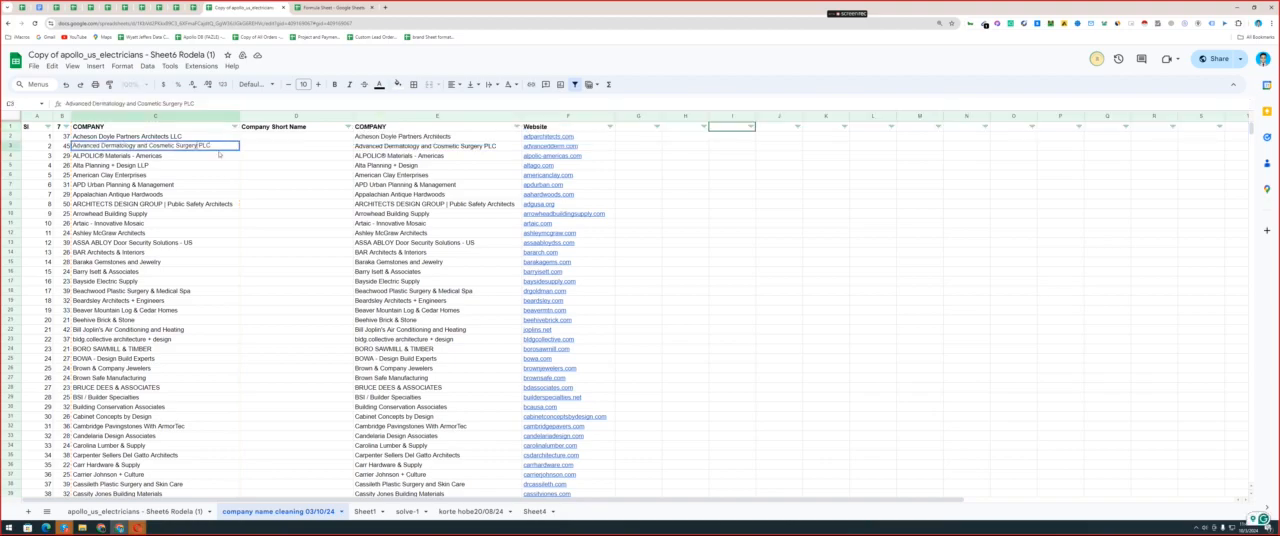
key("shift+End")
left_click(446, 118)
double_click(446, 127)
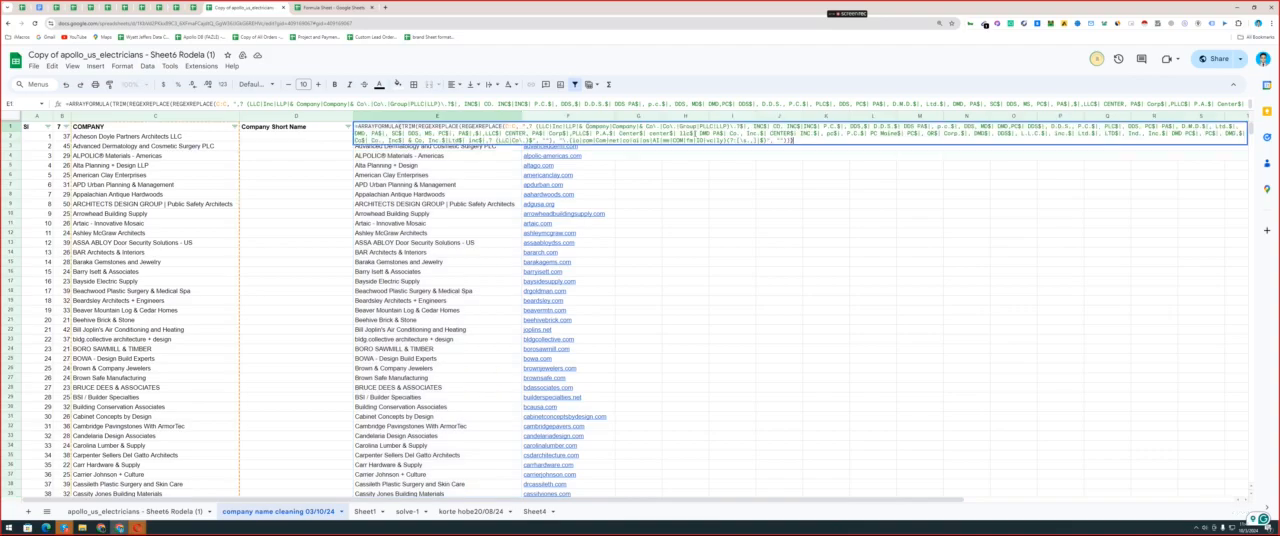
left_click(687, 136)
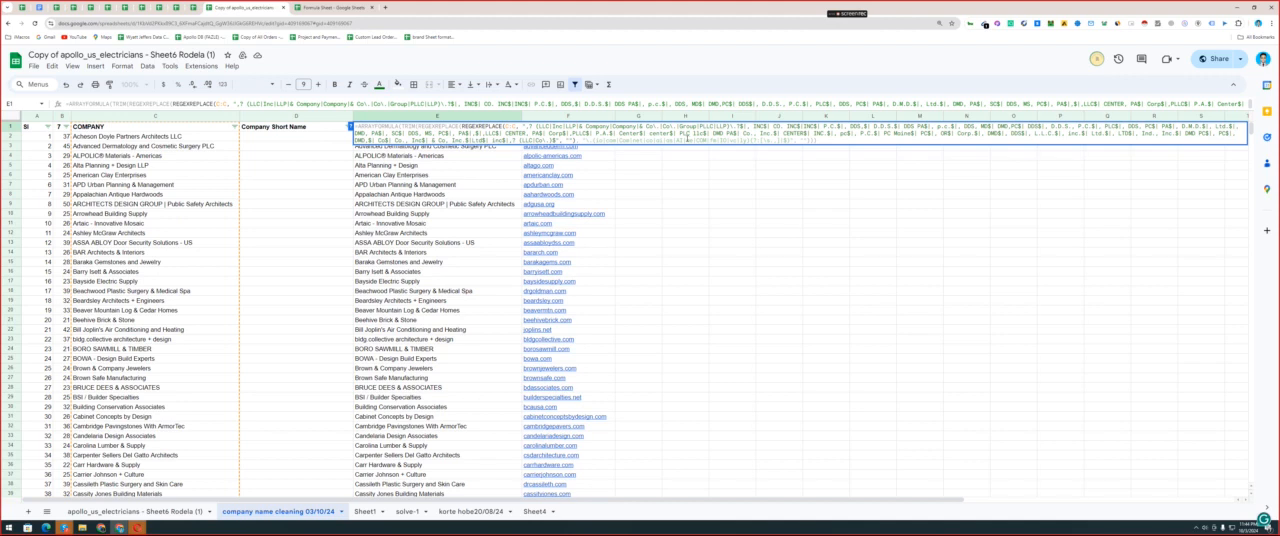
type("$")
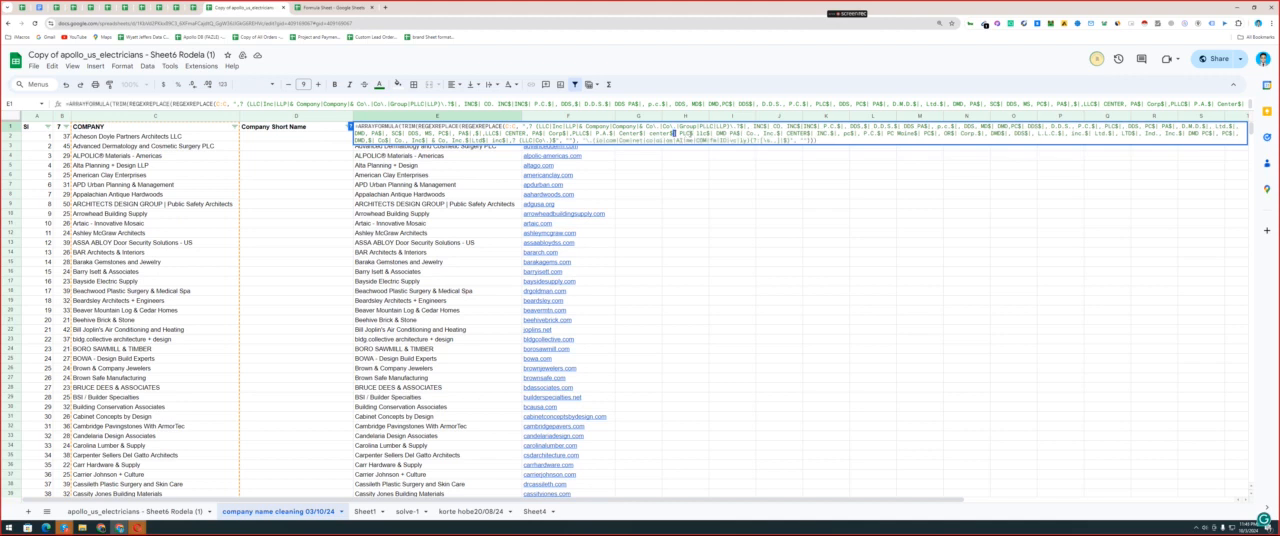
type("|")
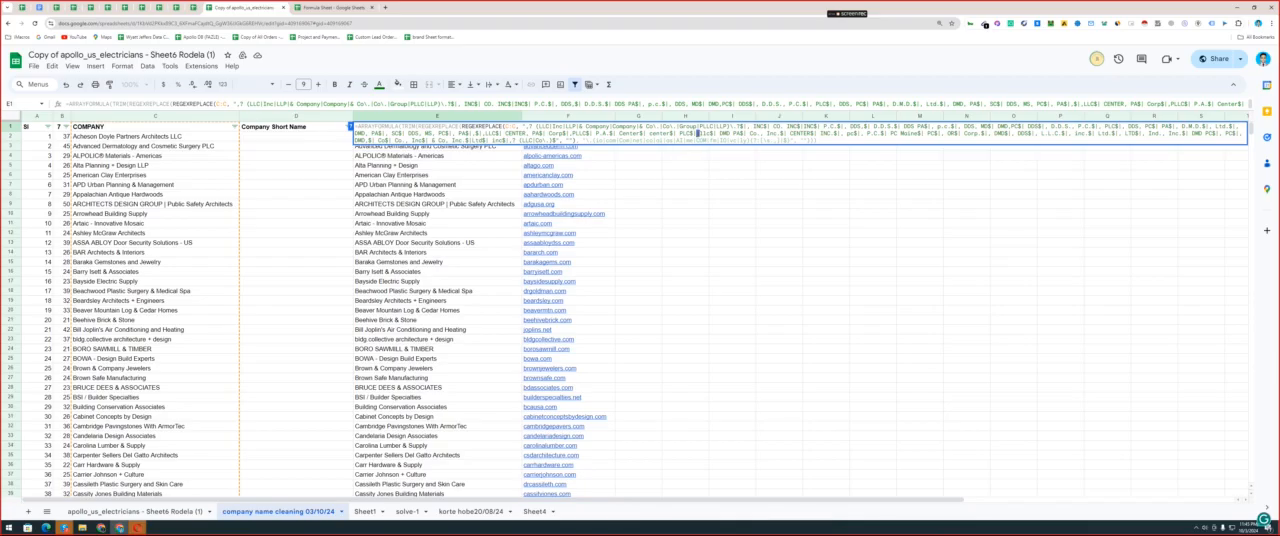
key("BackSpace")
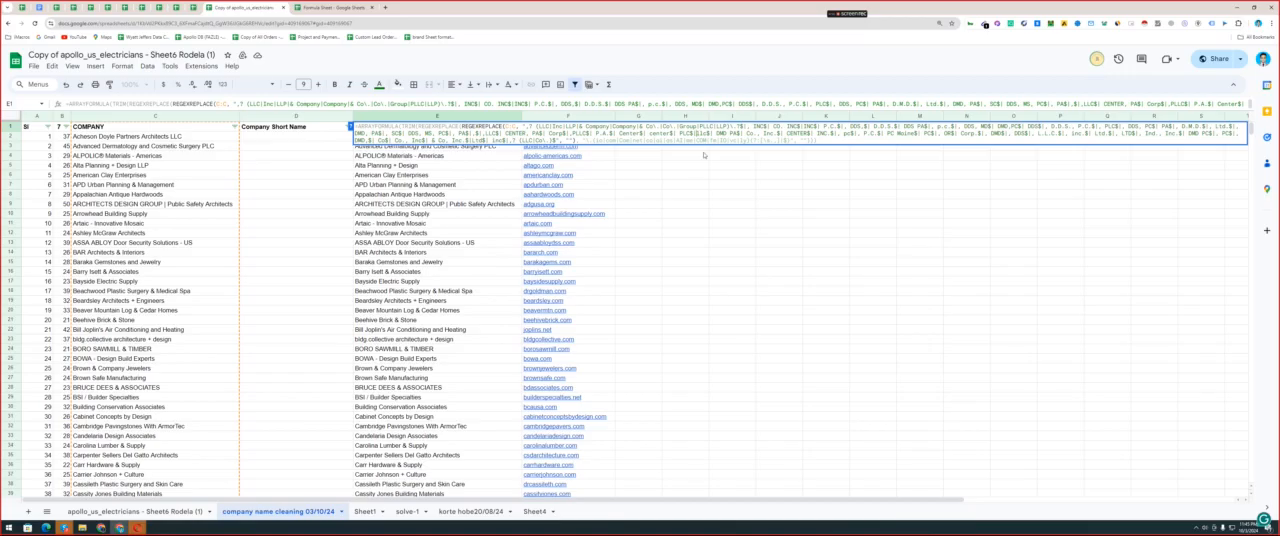
left_click(695, 183)
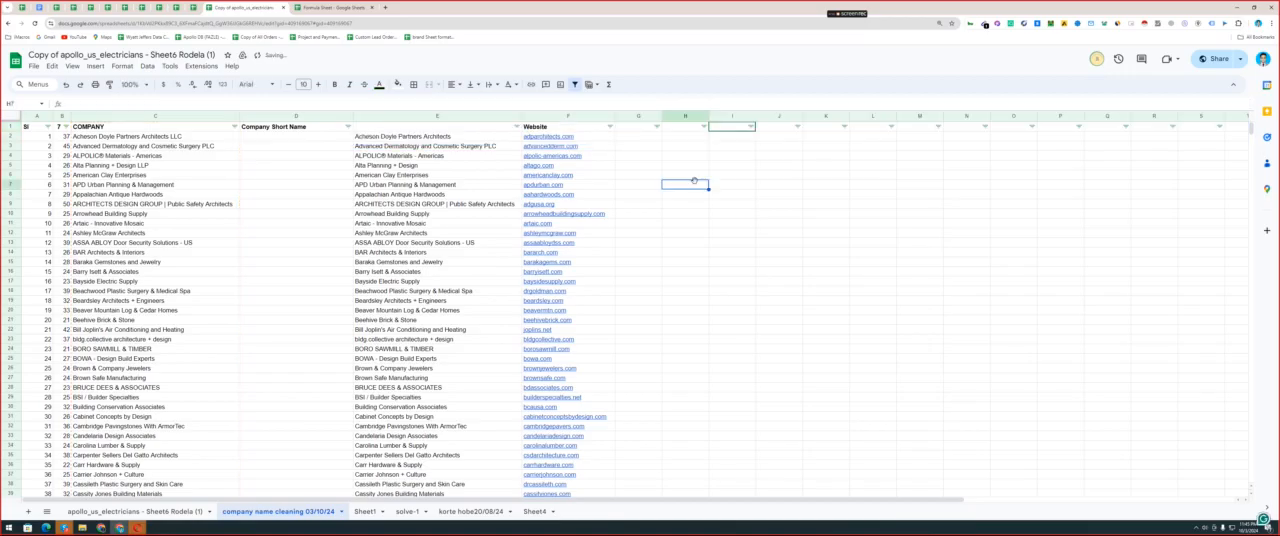
Review the cleaned company names in column E against the originals throughout the list.
left_click(461, 139)
key("Down")
key("Down")
key("Down")
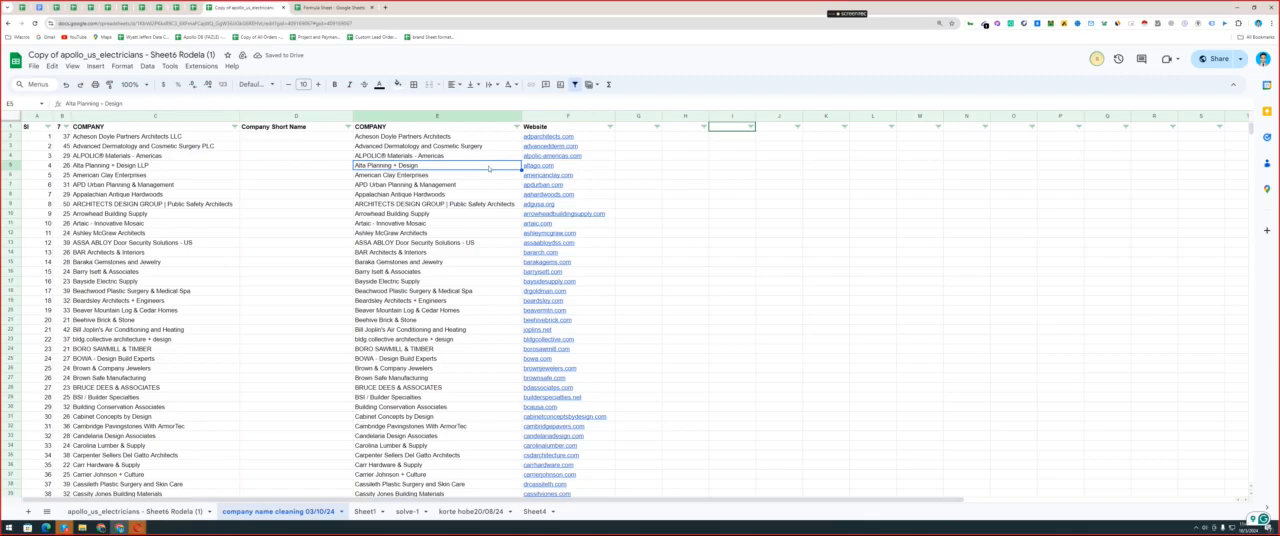
left_click_drag(470, 146, 460, 426)
scroll(458, 258, "down", 10)
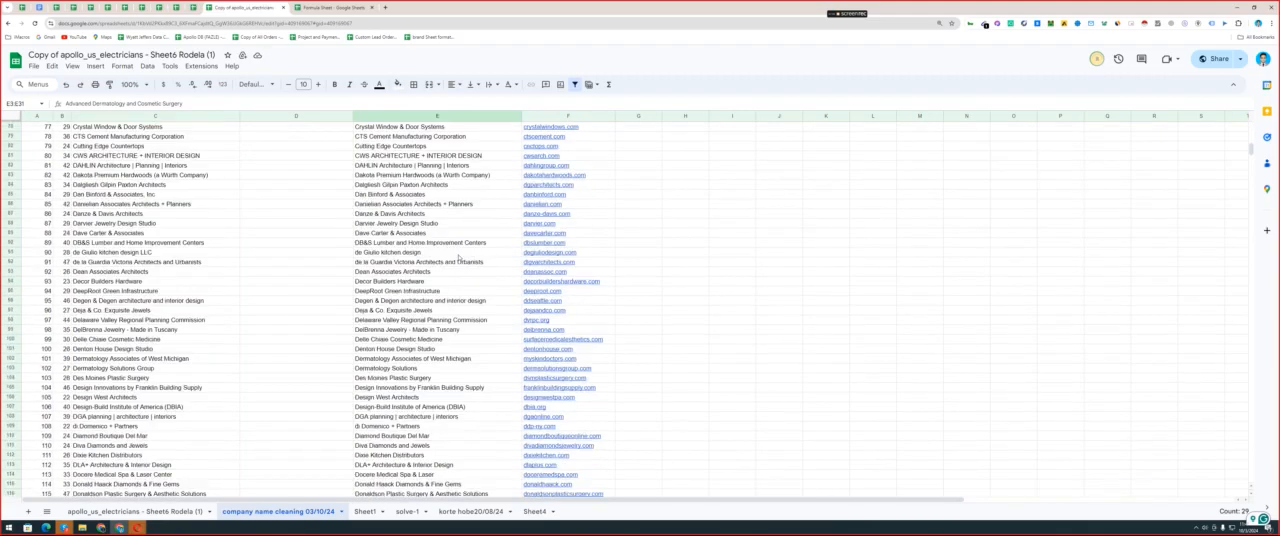
scroll(458, 258, "down", 20)
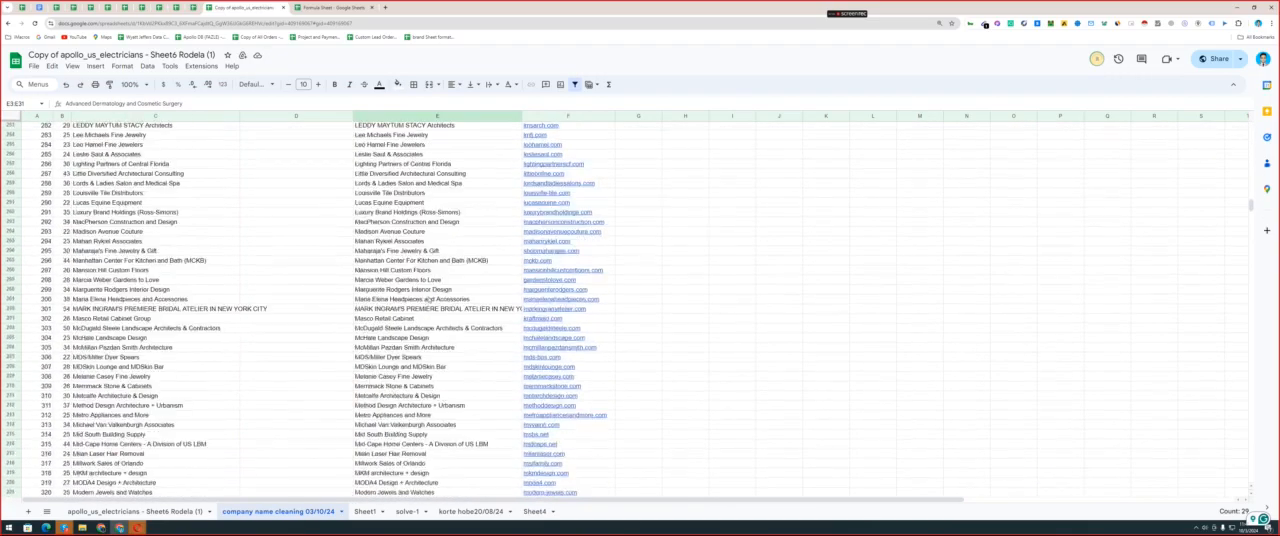
scroll(456, 339, "up", 17)
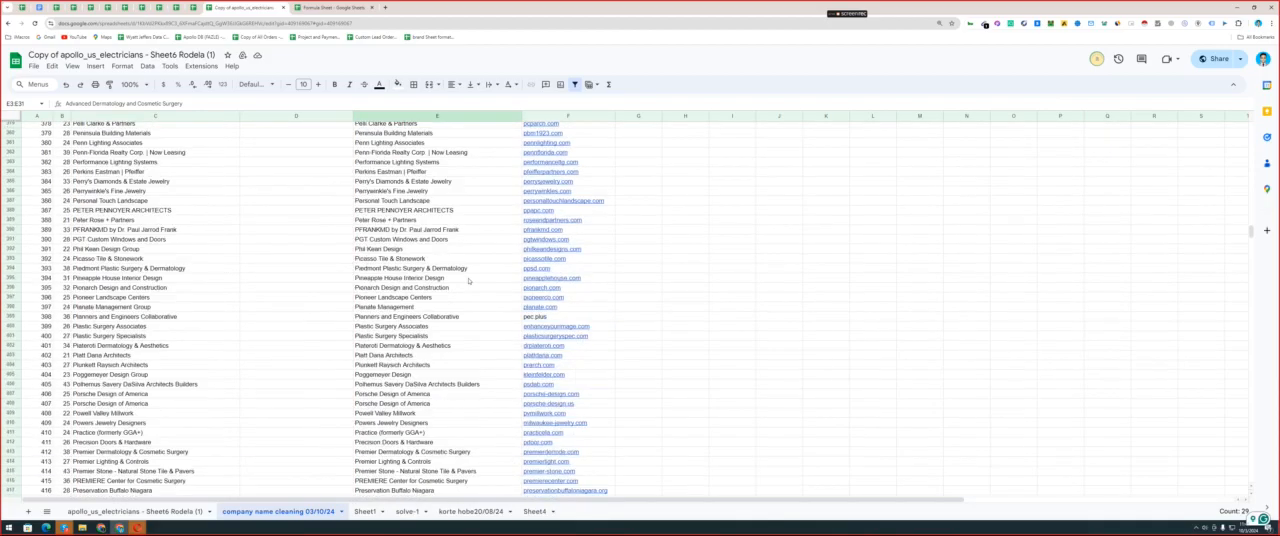
scroll(468, 280, "up", 20)
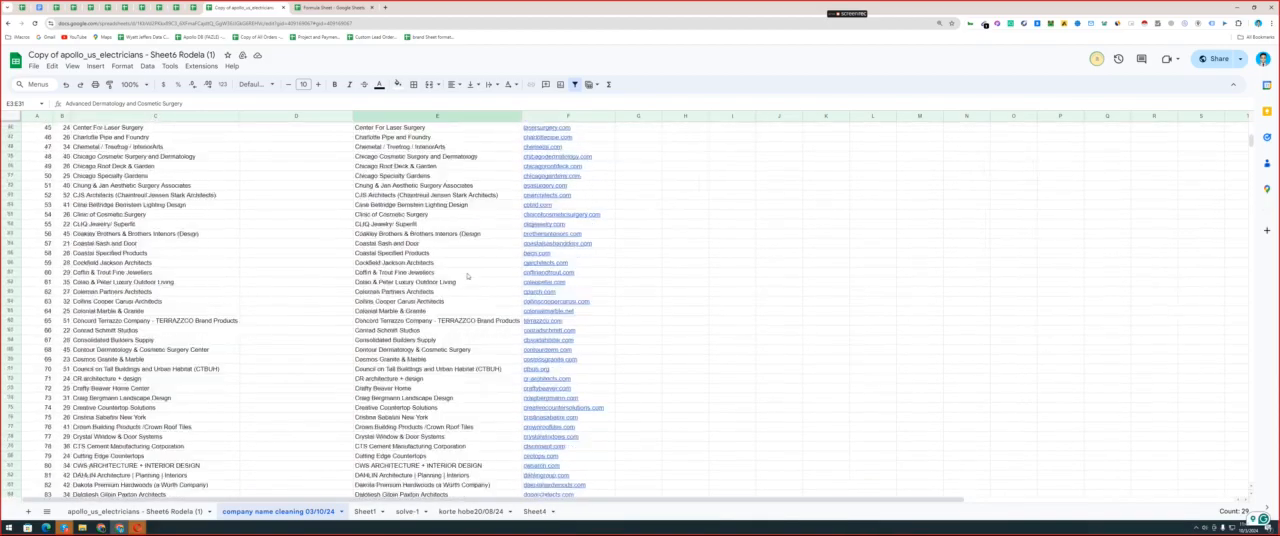
Copy the cleaned COMPANY column E and paste it back in place as values only.
left_click(390, 126)
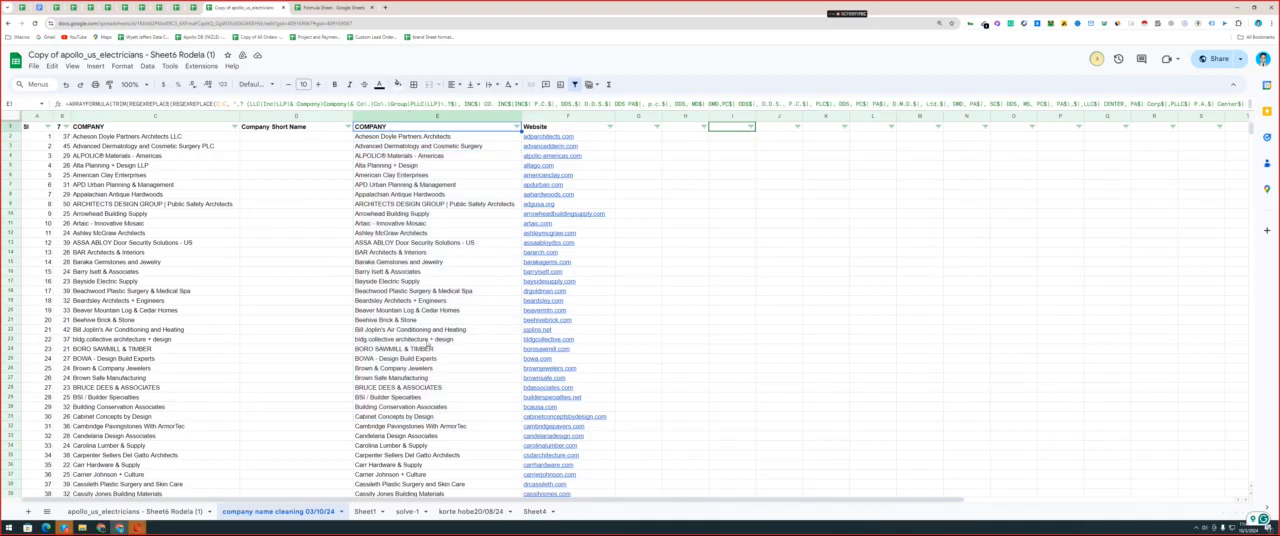
right_click(415, 116)
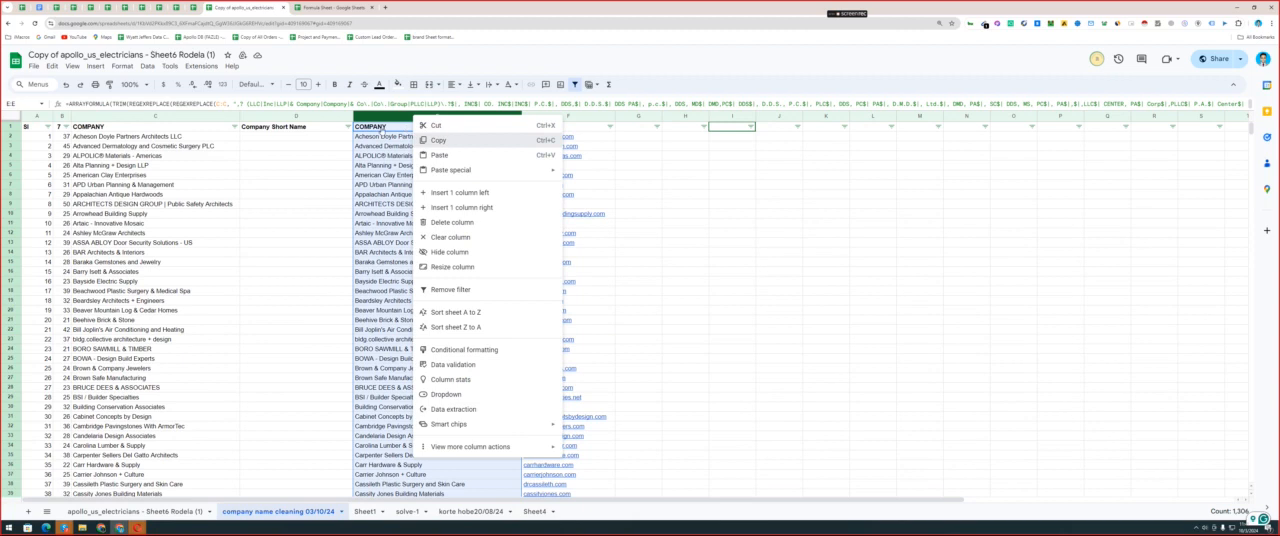
key("Escape")
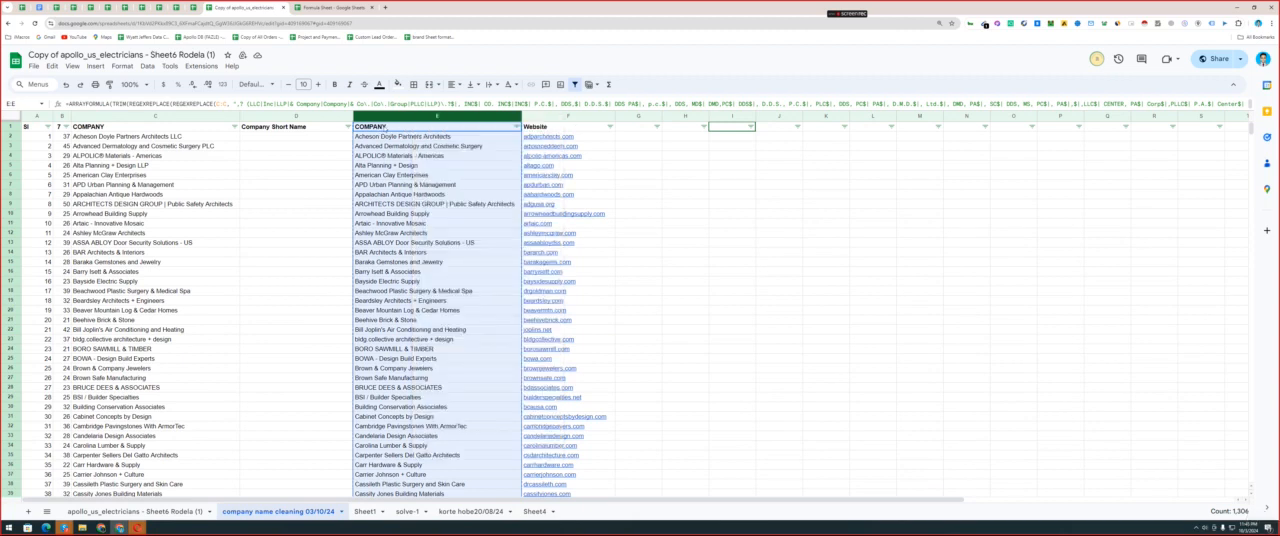
left_click(425, 142)
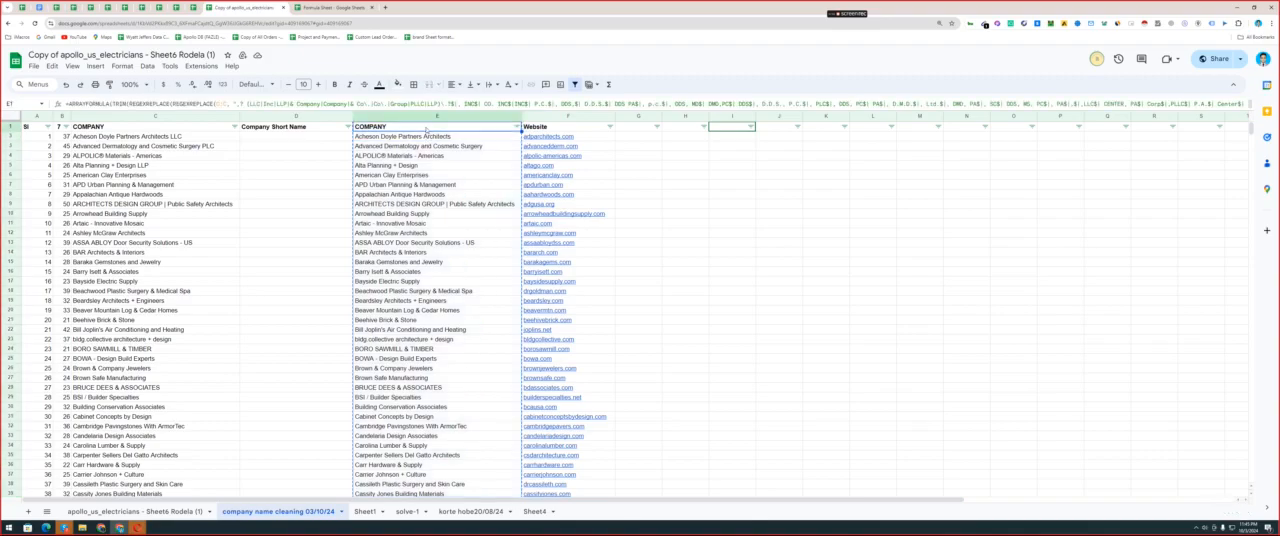
right_click(428, 131)
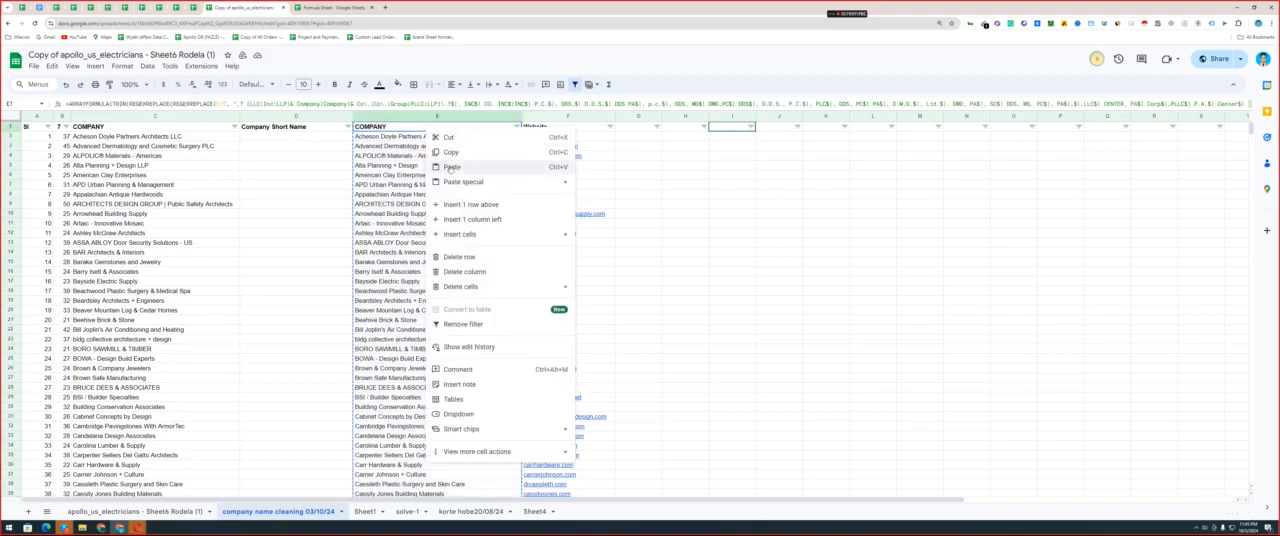
mouse_move(452, 186)
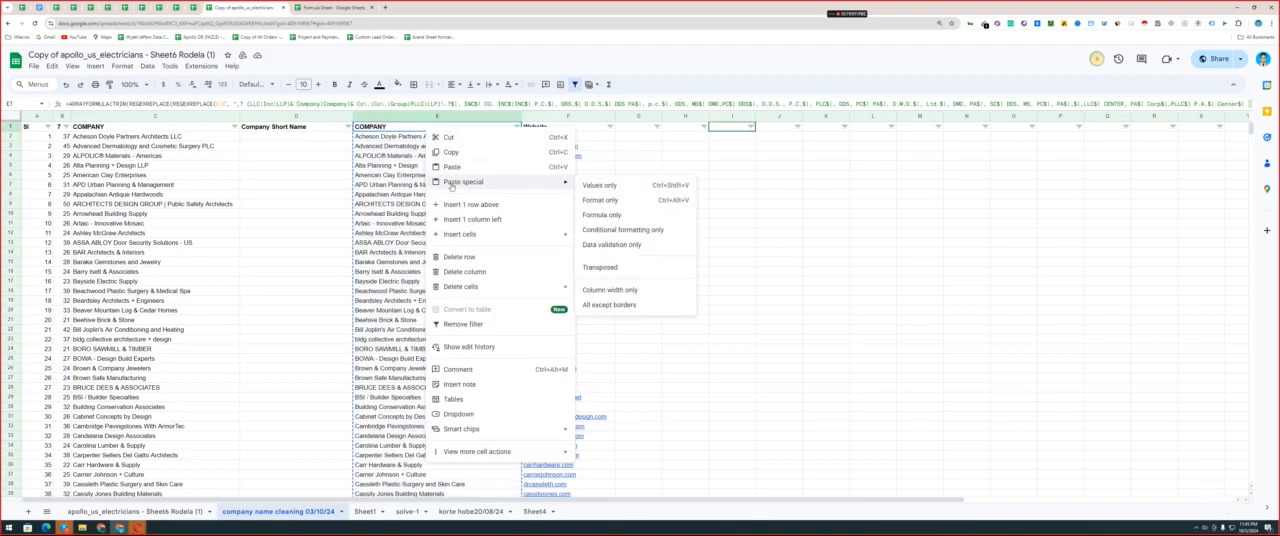
left_click(603, 185)
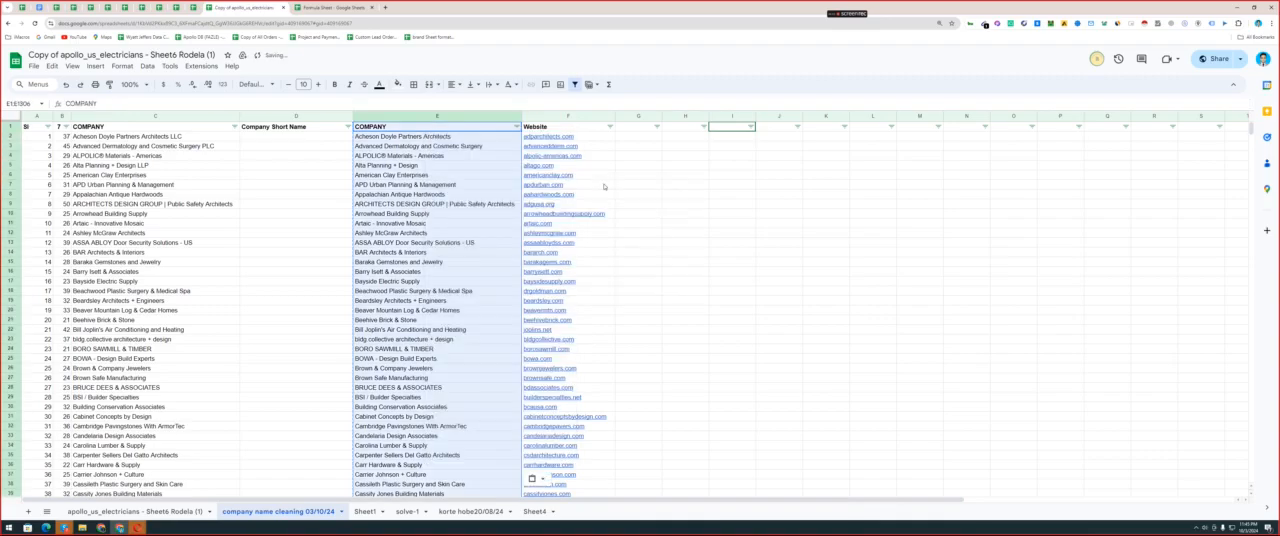
Check several column E cells for plain, editable text, and undo the values-only paste.
left_click(404, 185)
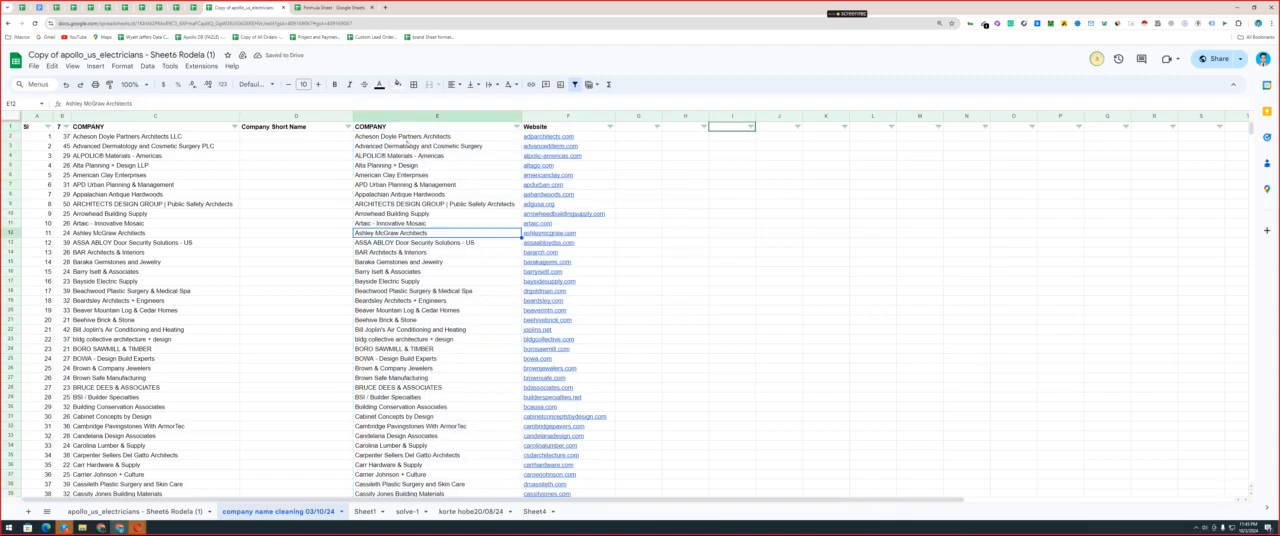
left_click(420, 214)
left_click(436, 244)
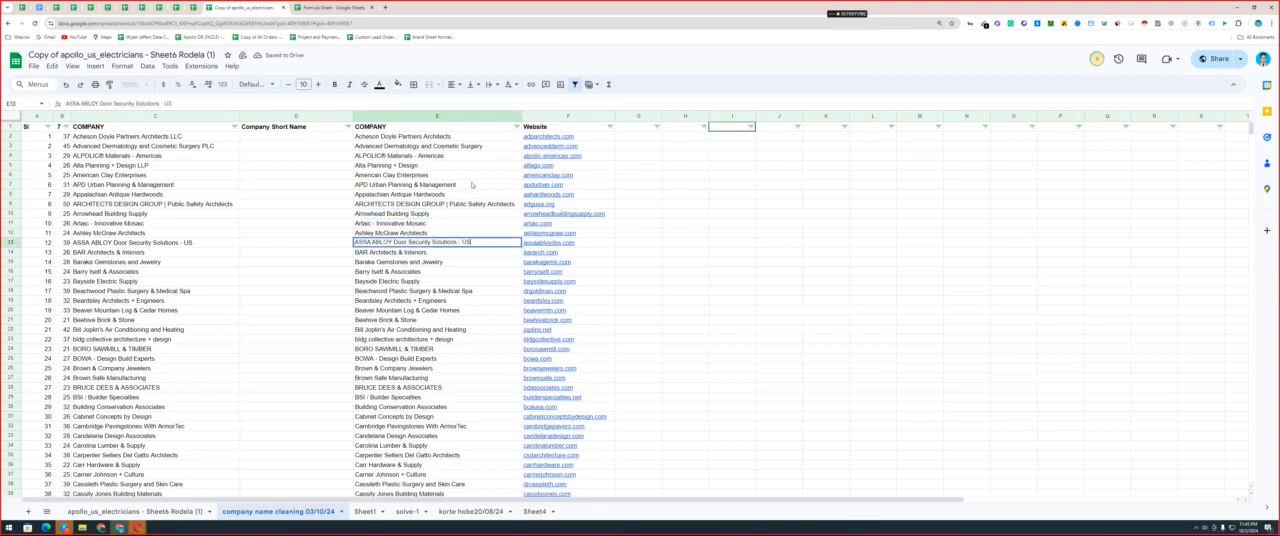
key("ctrl+space")
key("ctrl+z")
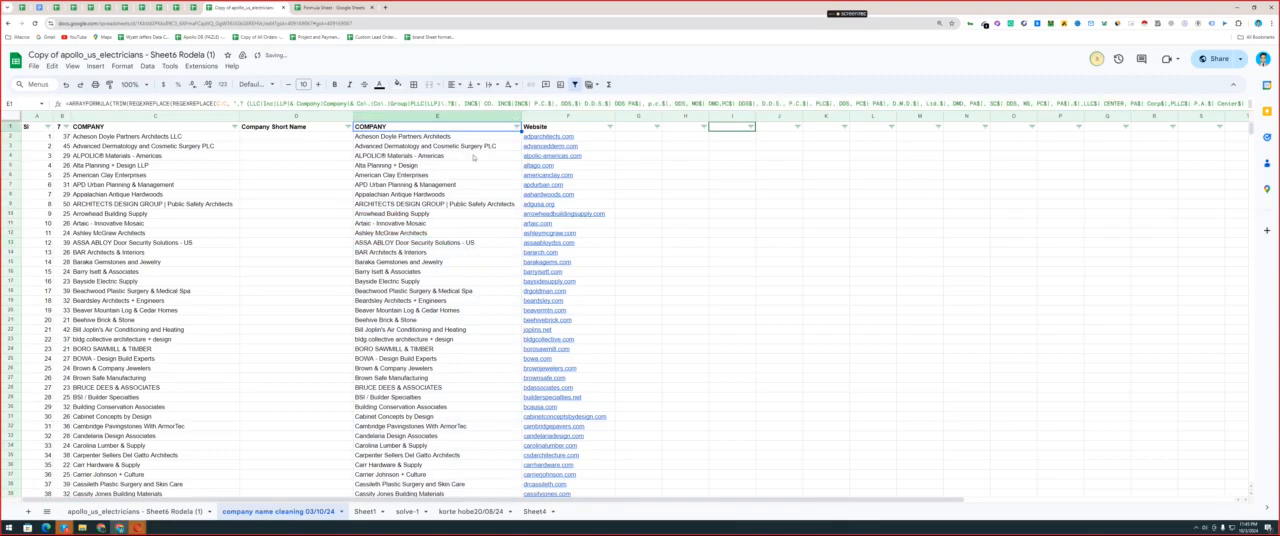
Try to shorten the formula-generated company name in E4 by its last letter, and undo the edit.
left_click(462, 158)
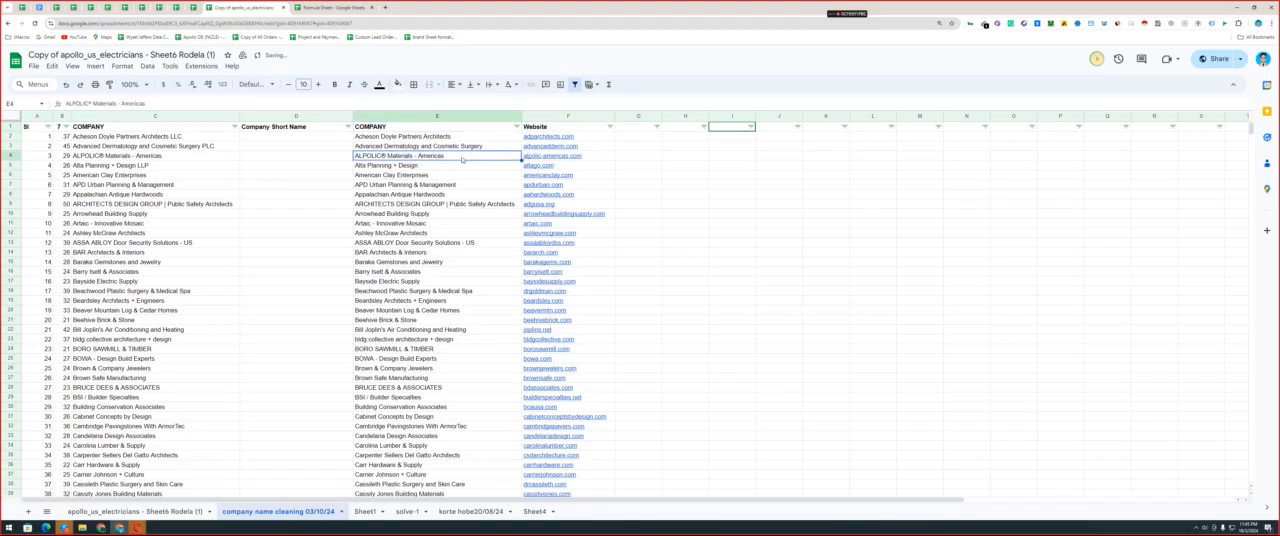
double_click(453, 156)
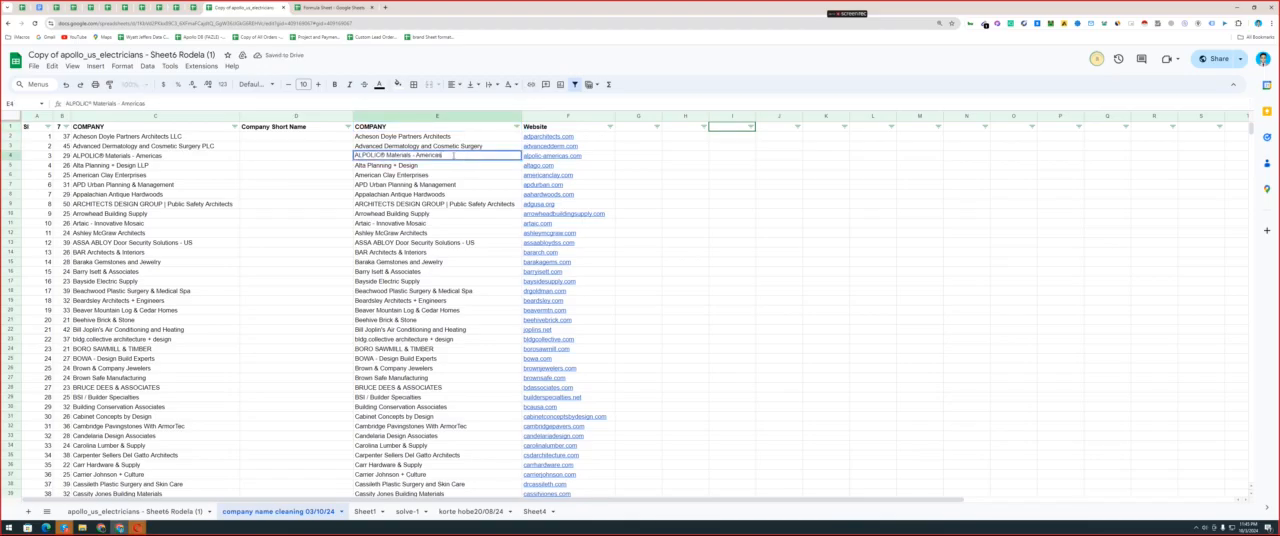
left_click(317, 188)
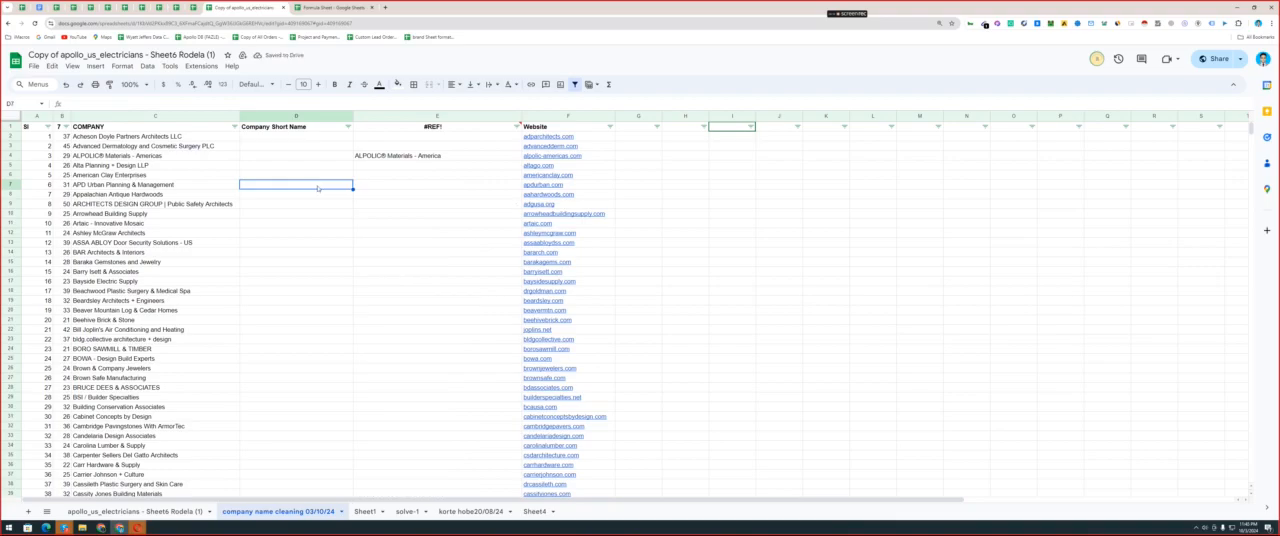
key("ctrl+z")
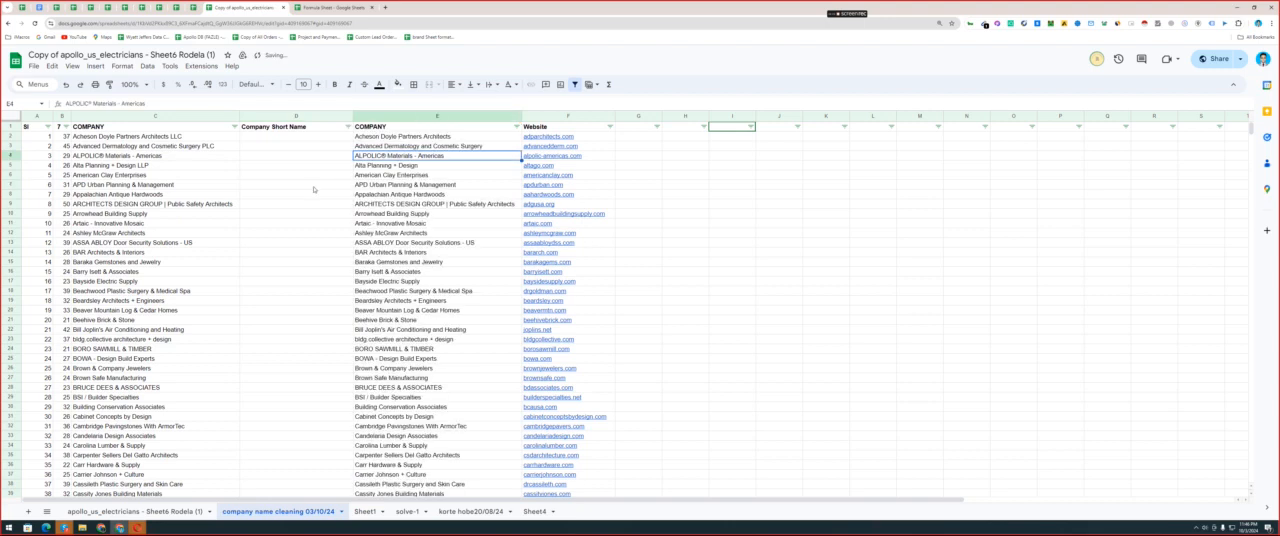
Replace the cleaner formula throughout column E with its own results by pasting the column as values only.
left_click(418, 117)
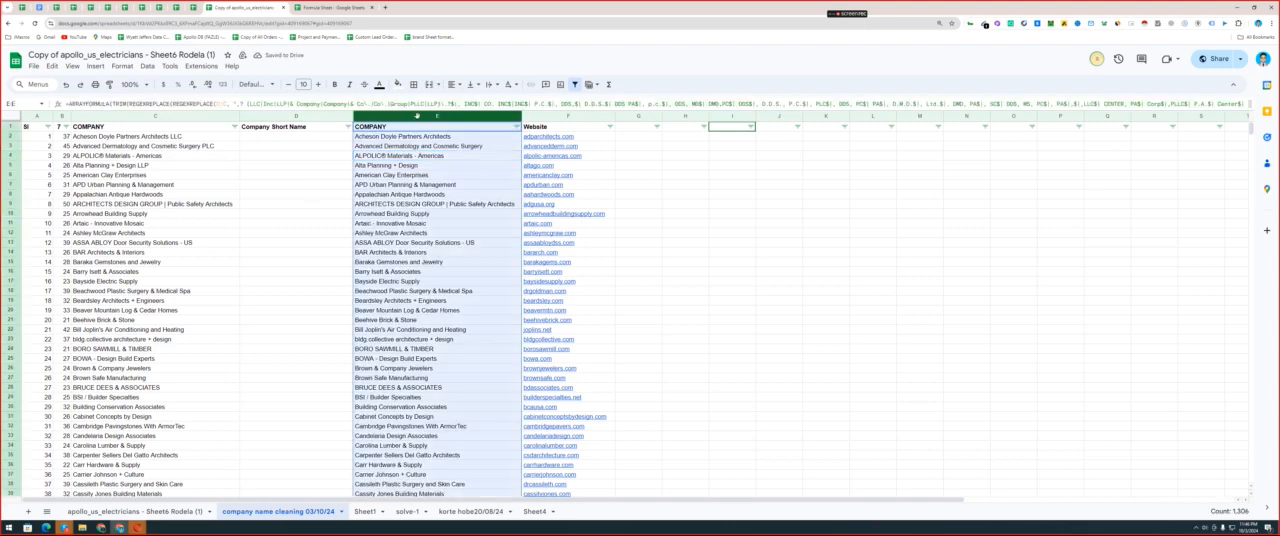
right_click(418, 116)
mouse_move(455, 170)
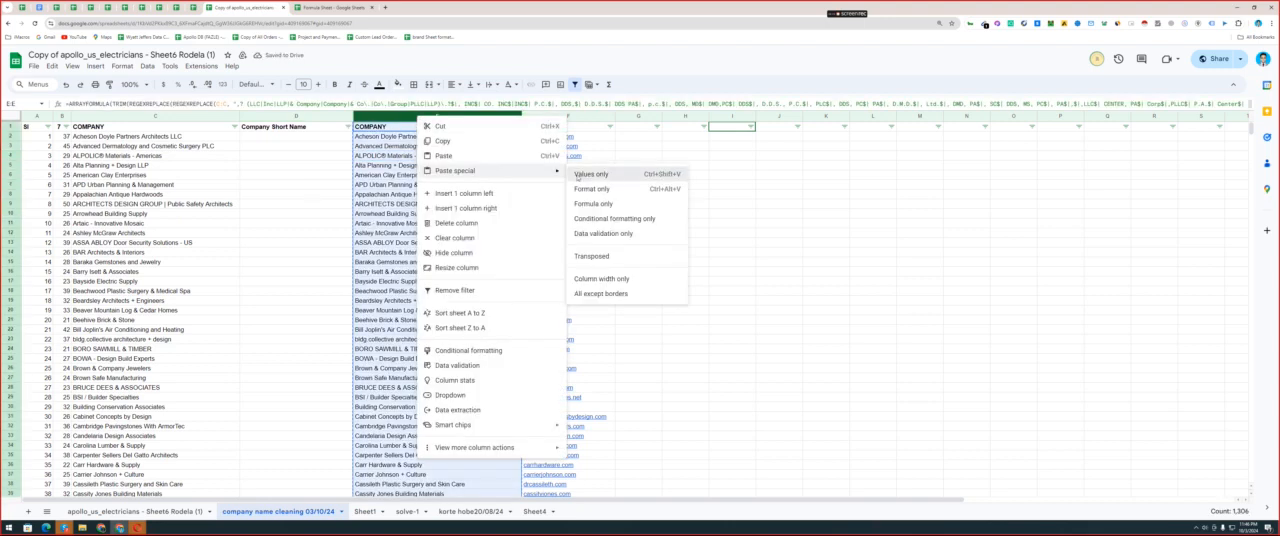
left_click(577, 177)
Test editing the company name in E5 by removing its last letter, and undo the edit.
left_click(430, 166)
left_click(490, 176)
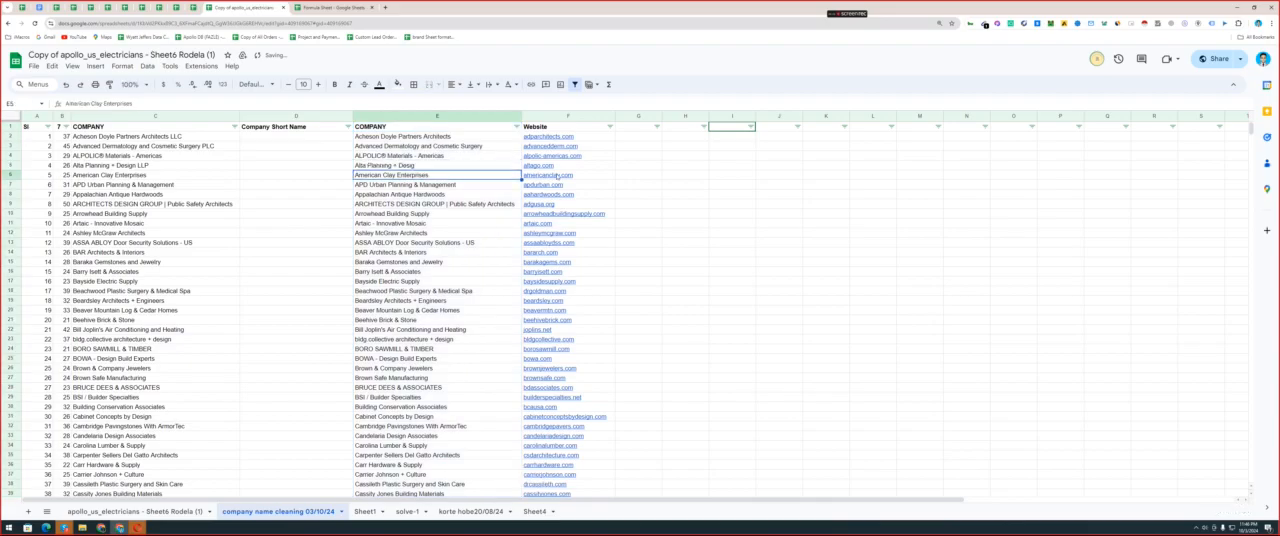
key("Up")
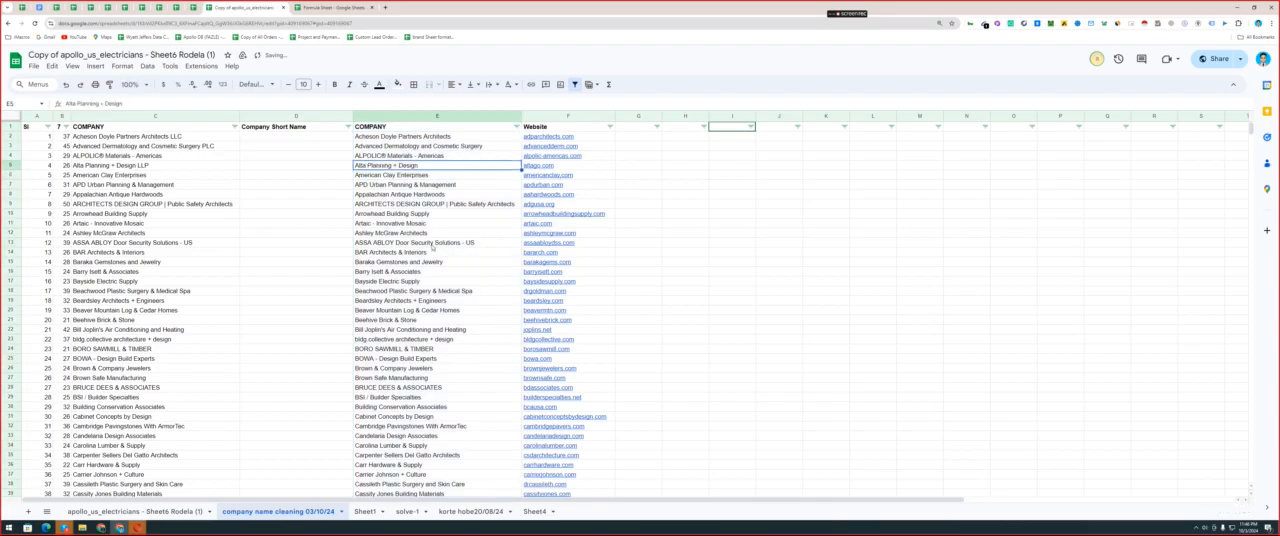
left_click_drag(430, 214, 430, 387)
left_click(400, 157)
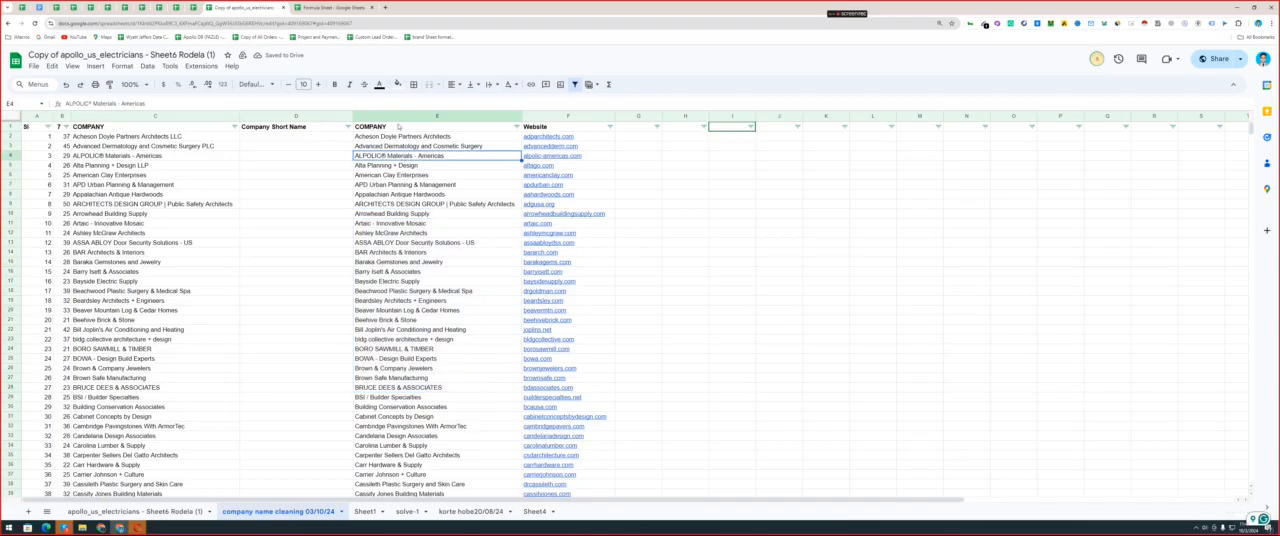
Widen column B and change the range in the B1 LEN formula to E:E so it counts the cleaned names.
left_click(402, 116)
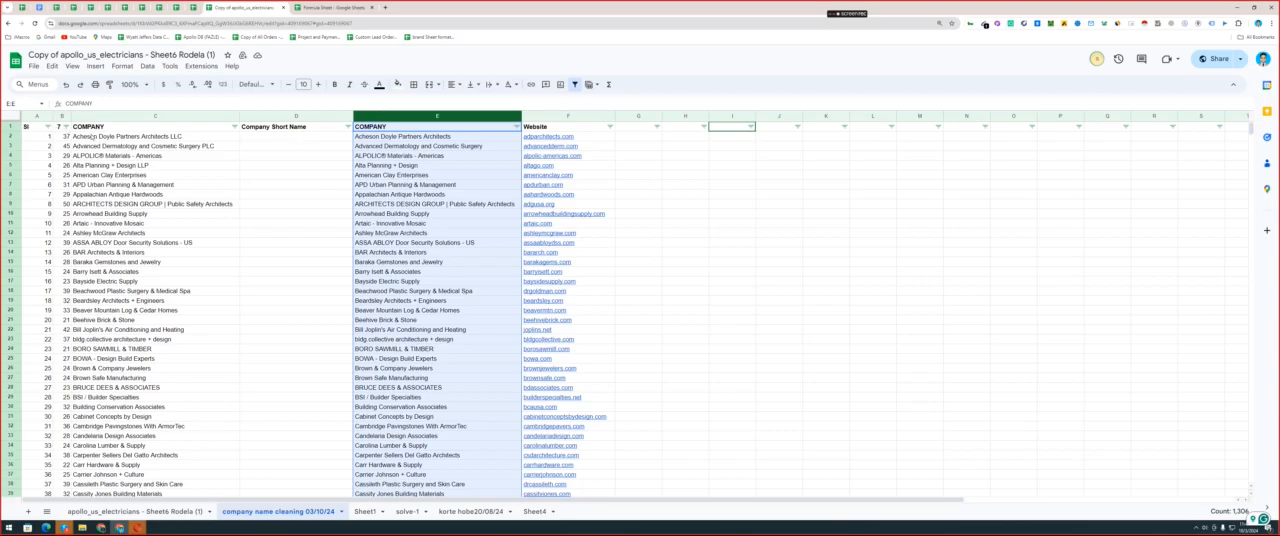
left_click_drag(70, 116, 122, 116)
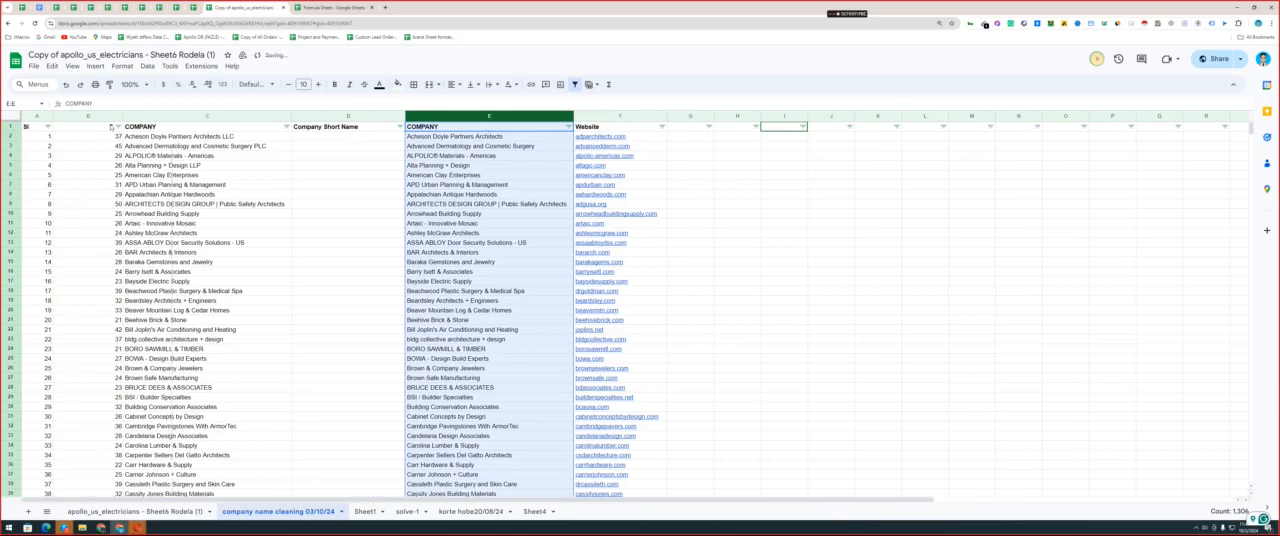
left_click(88, 128)
double_click(105, 128)
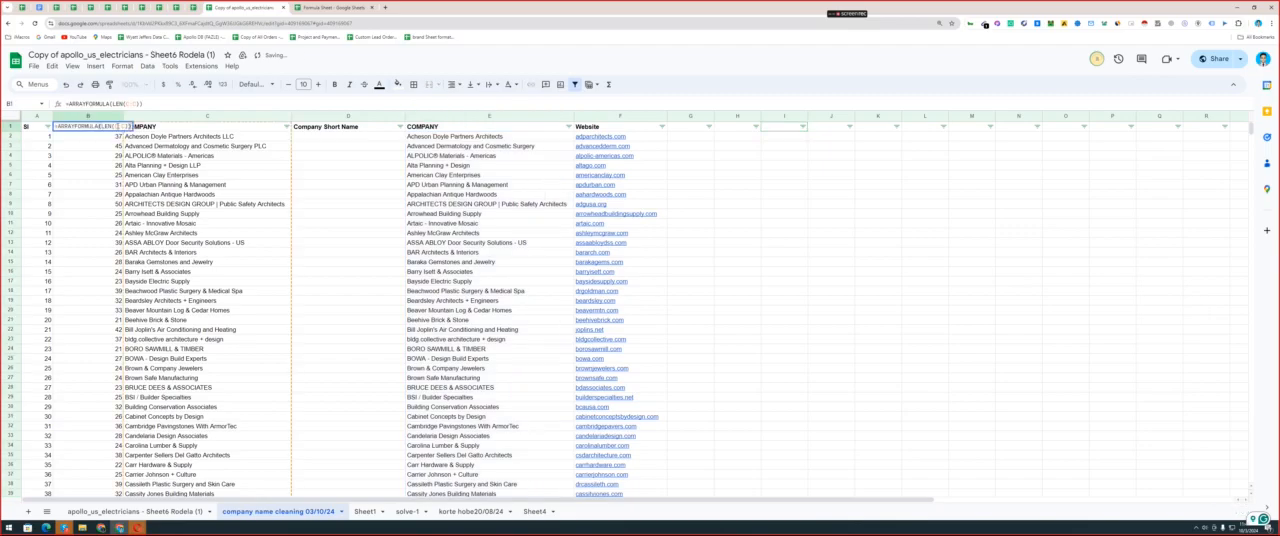
left_click(117, 127)
type("e")
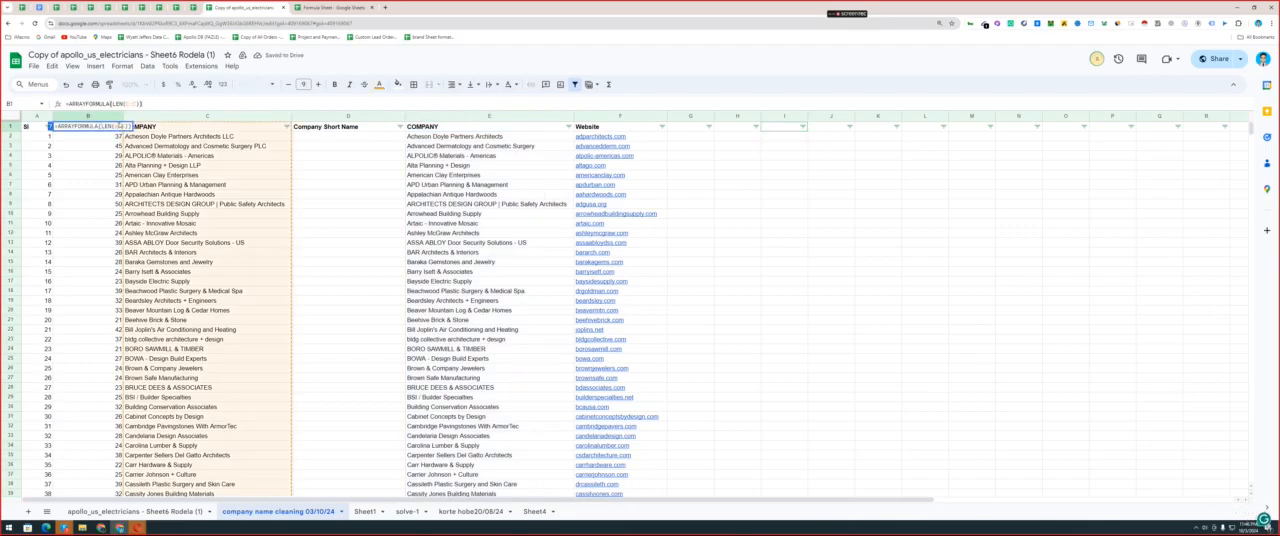
left_click_drag(126, 127, 121, 127)
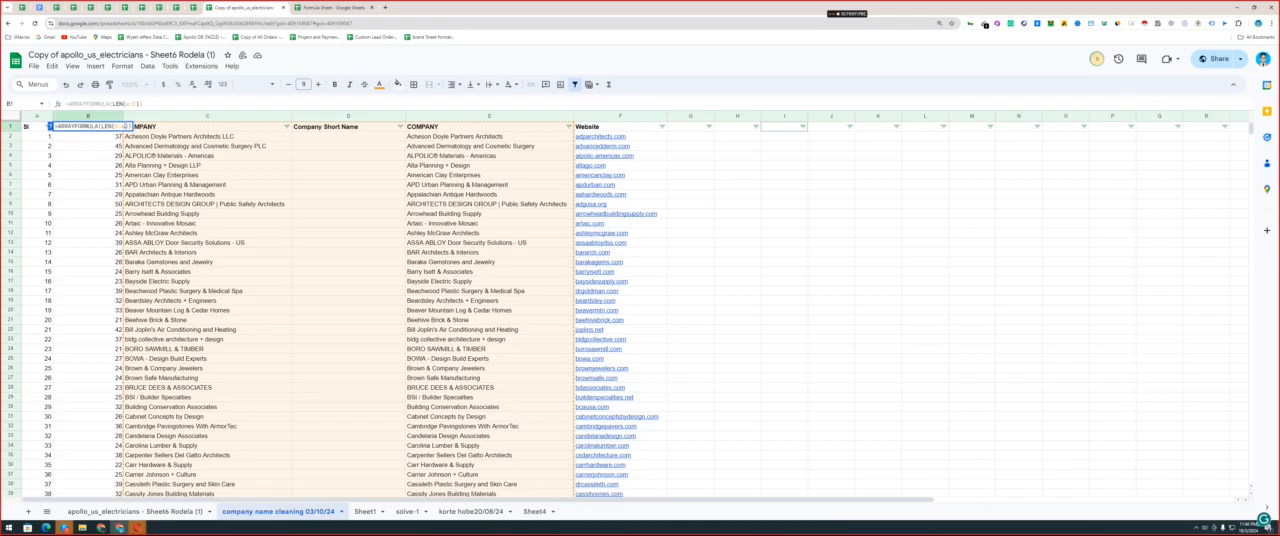
type("e")
left_click(209, 146)
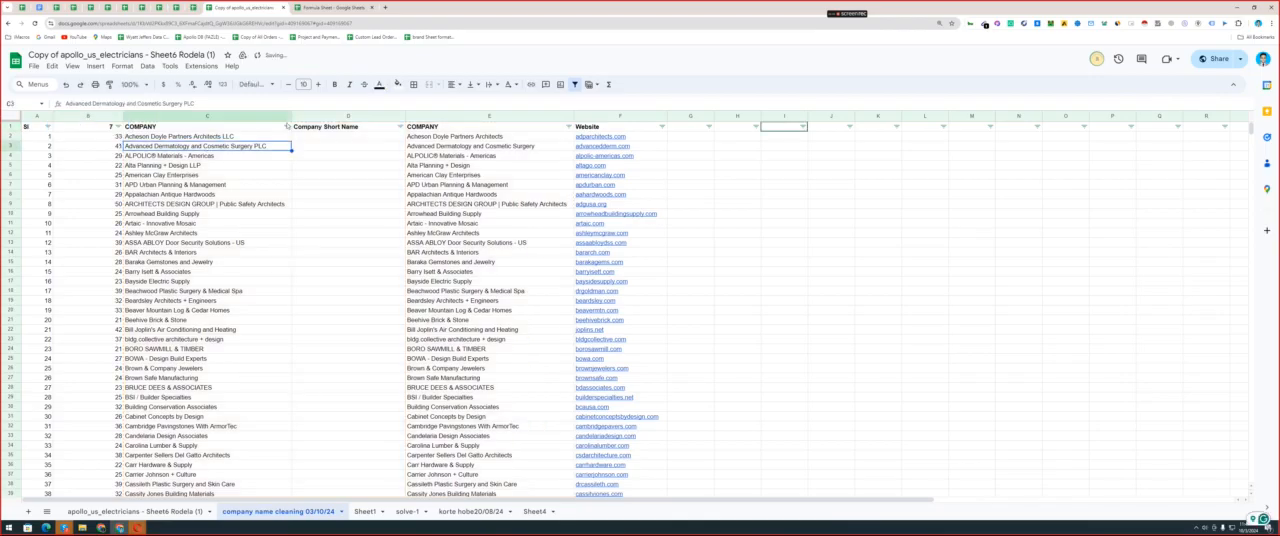
Hide columns C and D, which hold the original company names and the empty Company Short Name.
left_click_drag(245, 116, 322, 117)
right_click(322, 118)
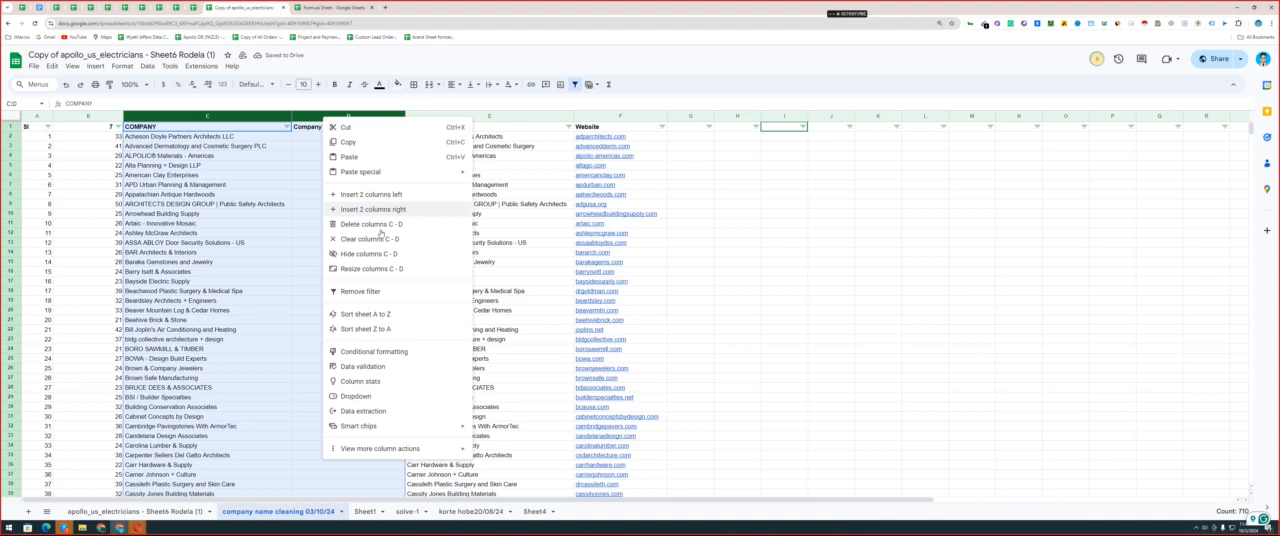
left_click(372, 224)
Sort the list by the name length in column B from Z to A, putting the longest names first.
scroll(97, 223, "down", 5)
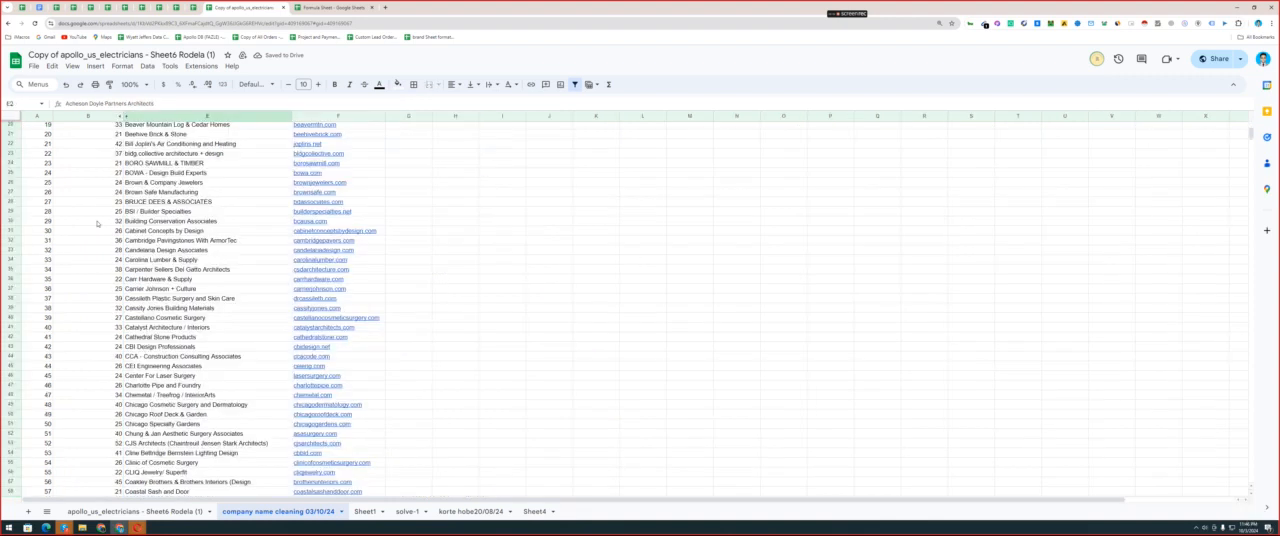
scroll(97, 223, "up", 6)
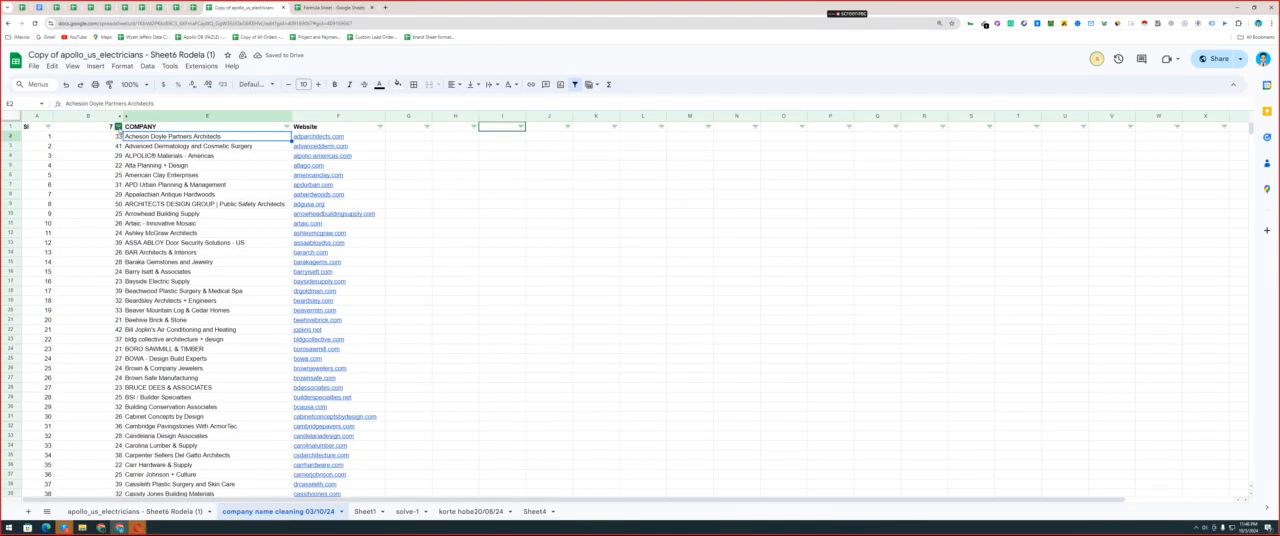
left_click(118, 126)
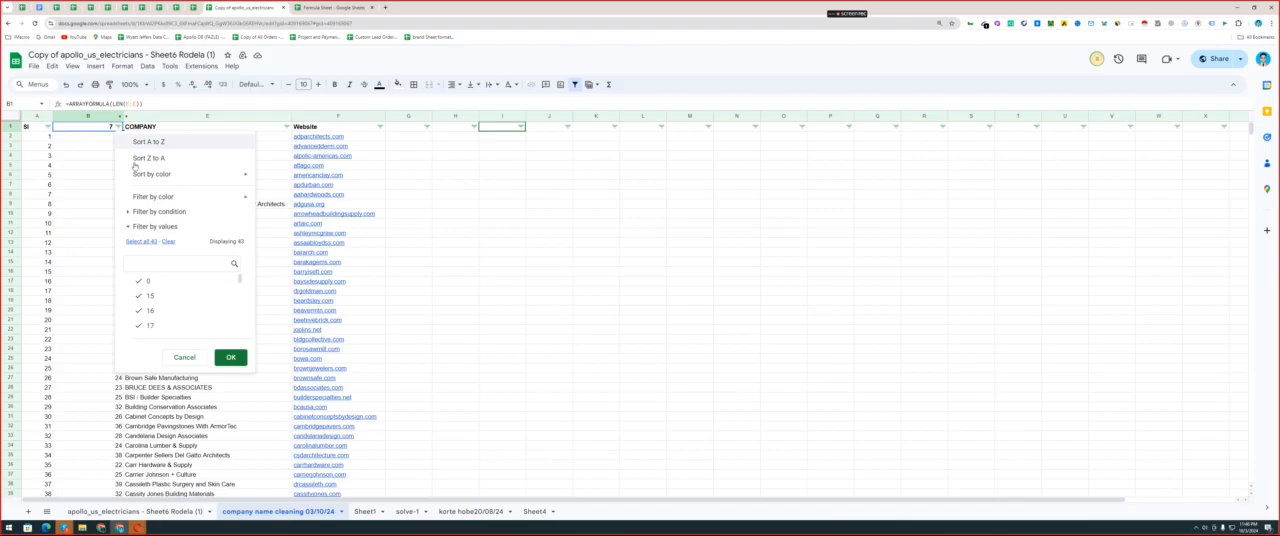
left_click(140, 160)
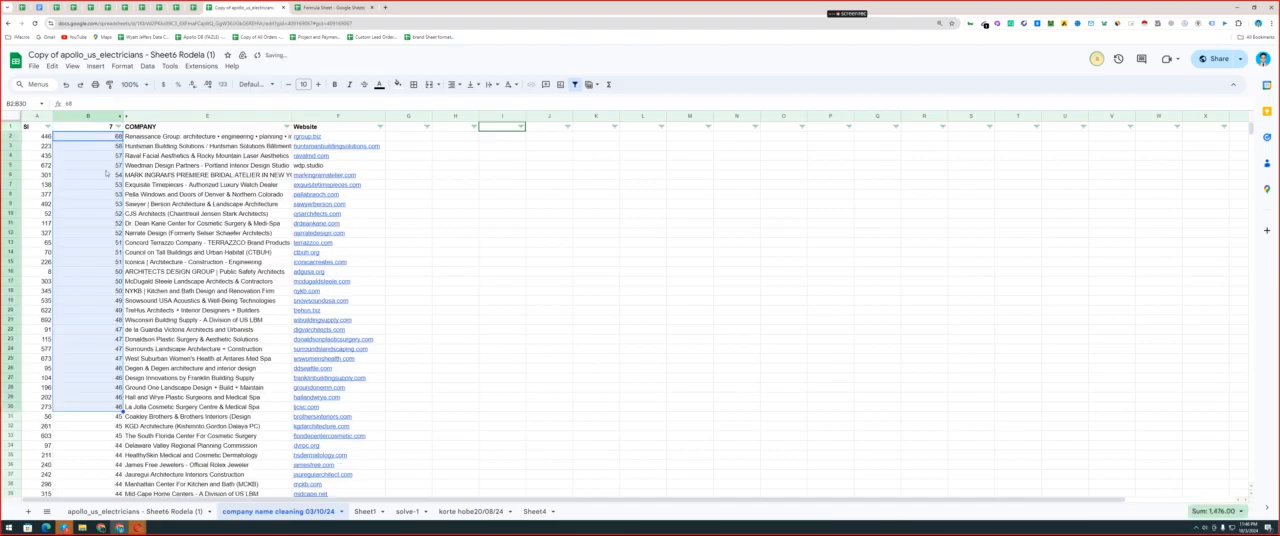
Shorten the company name in E2 to Renaissance.
double_click(192, 137)
left_click_drag(159, 136, 312, 137)
key("BackSpace")
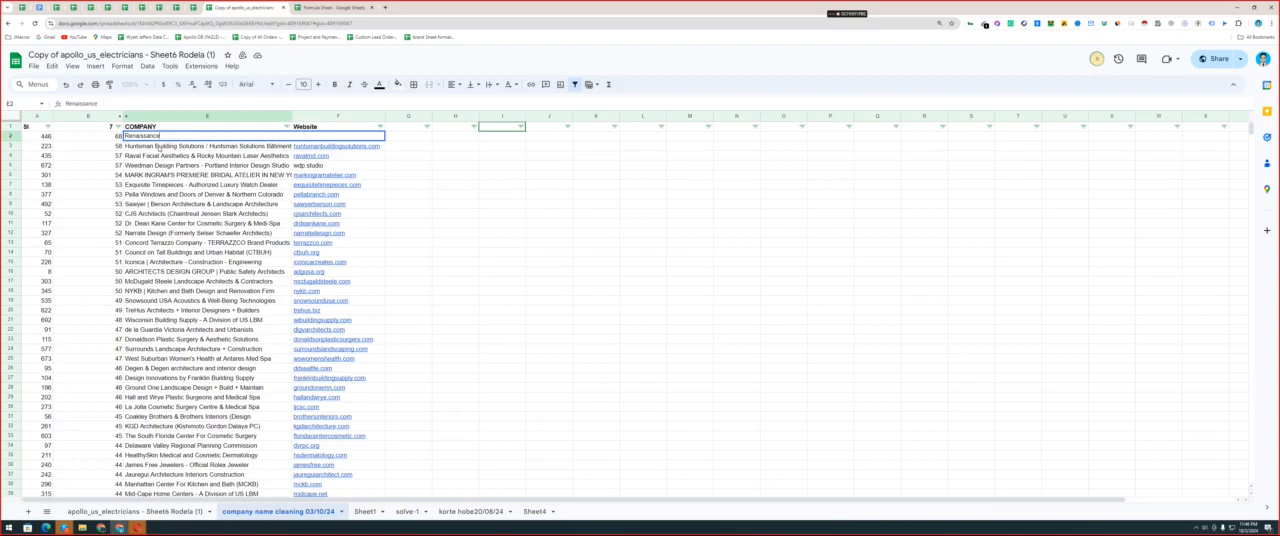
key("Return")
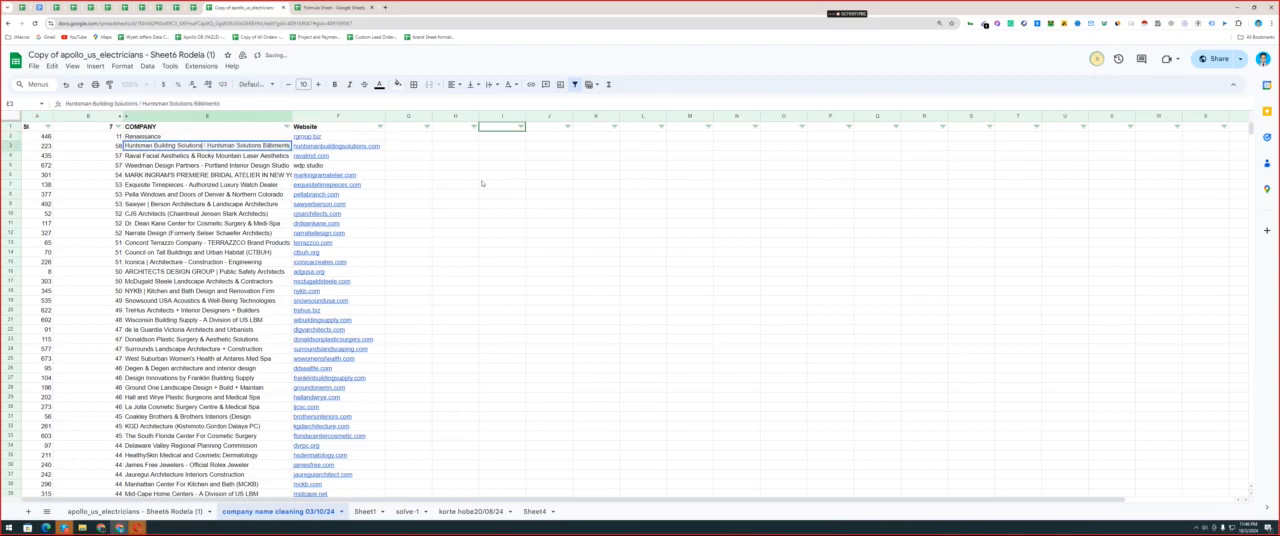
Shorten the company names in E3, E4 and E5 to Huntsman Building, Raval Facial Aesthetics and Weedman Design.
key("BackSpace")
left_click_drag(204, 148, 175, 156)
key("BackSpace")
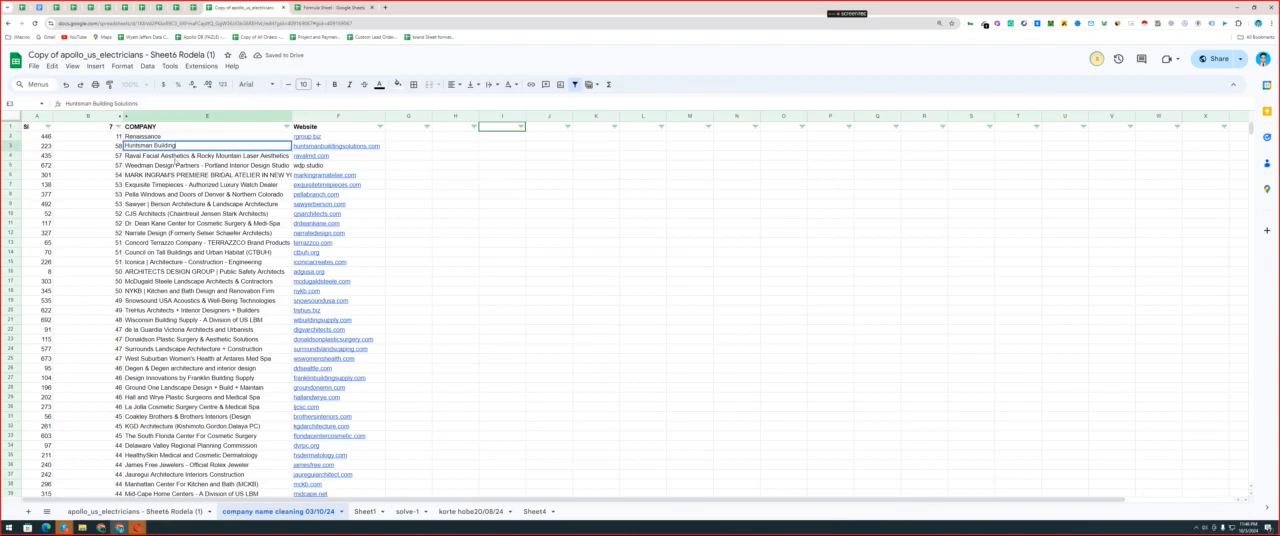
key("Return")
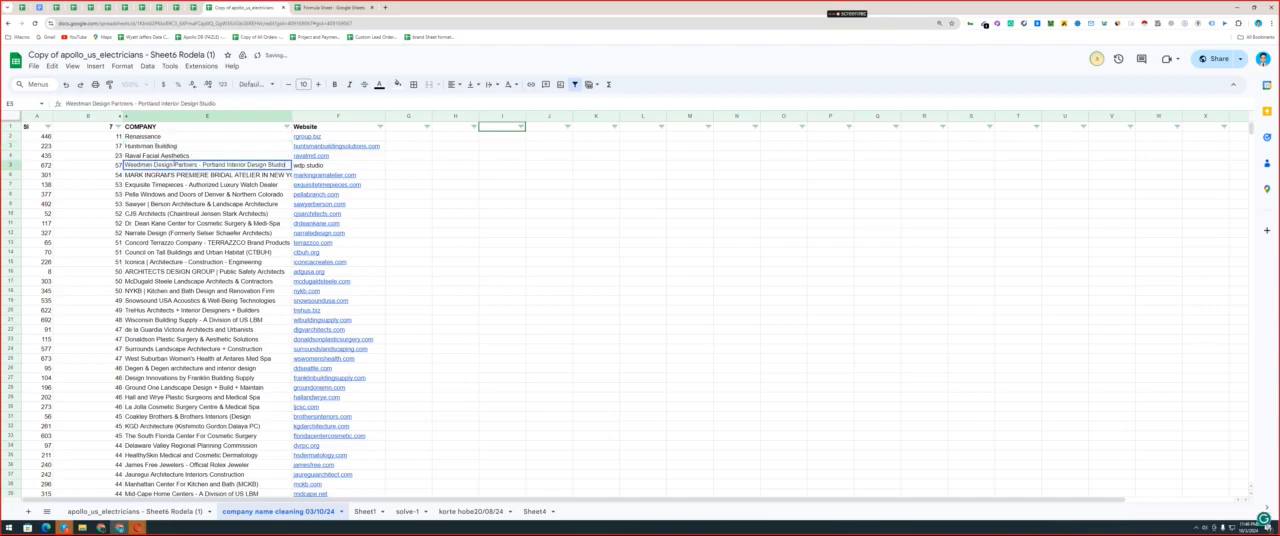
left_click(155, 185)
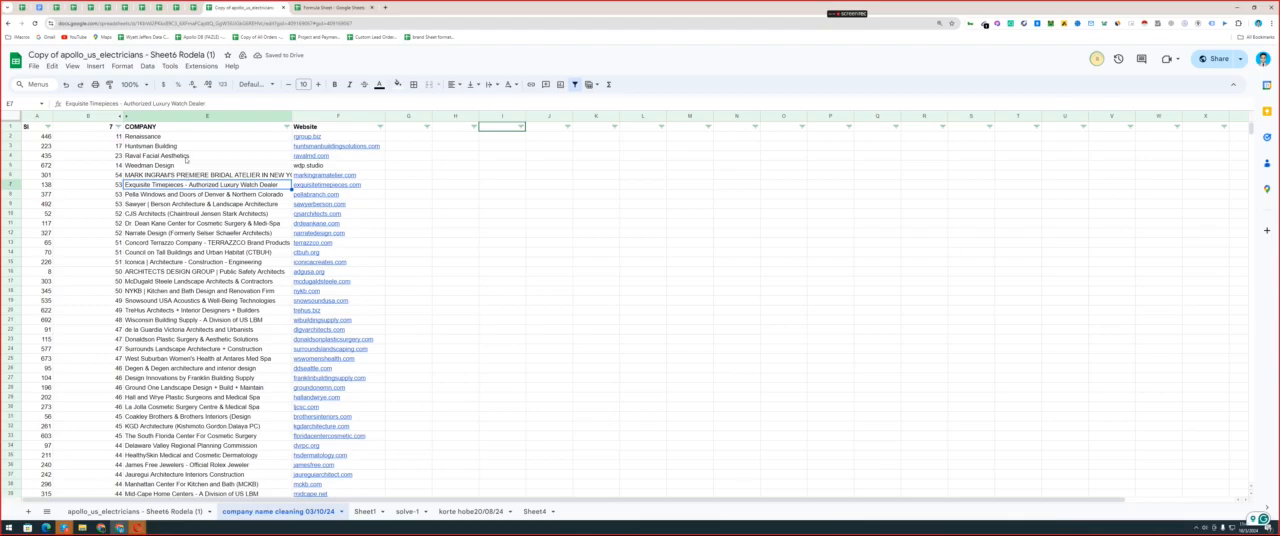
Compare the shortened company names in rows 2 to 5 with their website domains, especially wdp.studio in row 5.
double_click(187, 139)
left_click(190, 156, "shift")
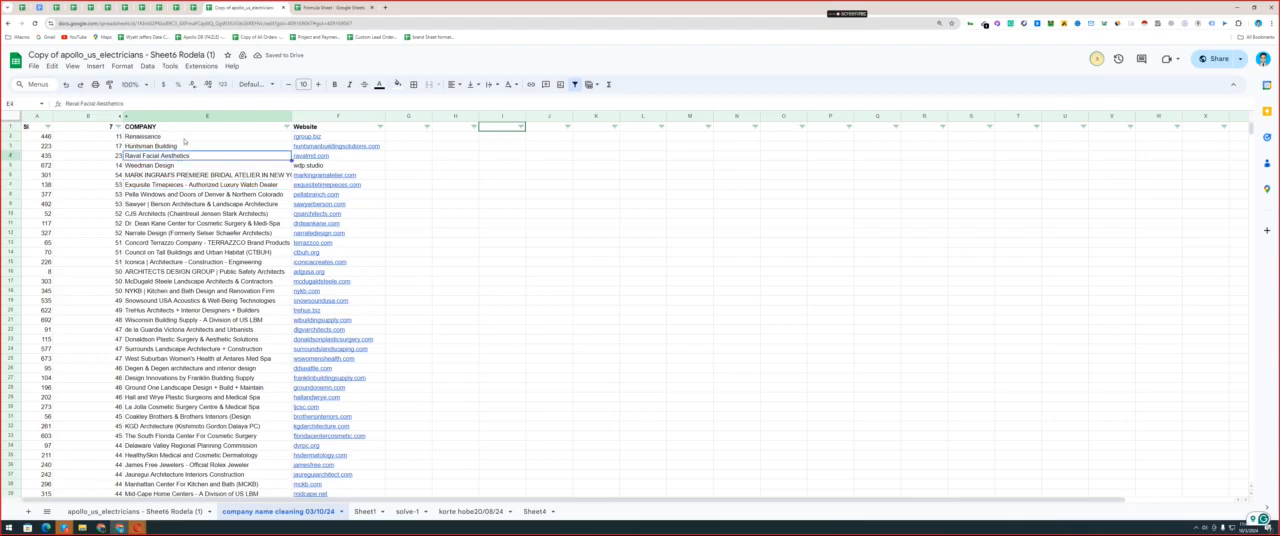
left_click(318, 136)
left_click(322, 157, "shift")
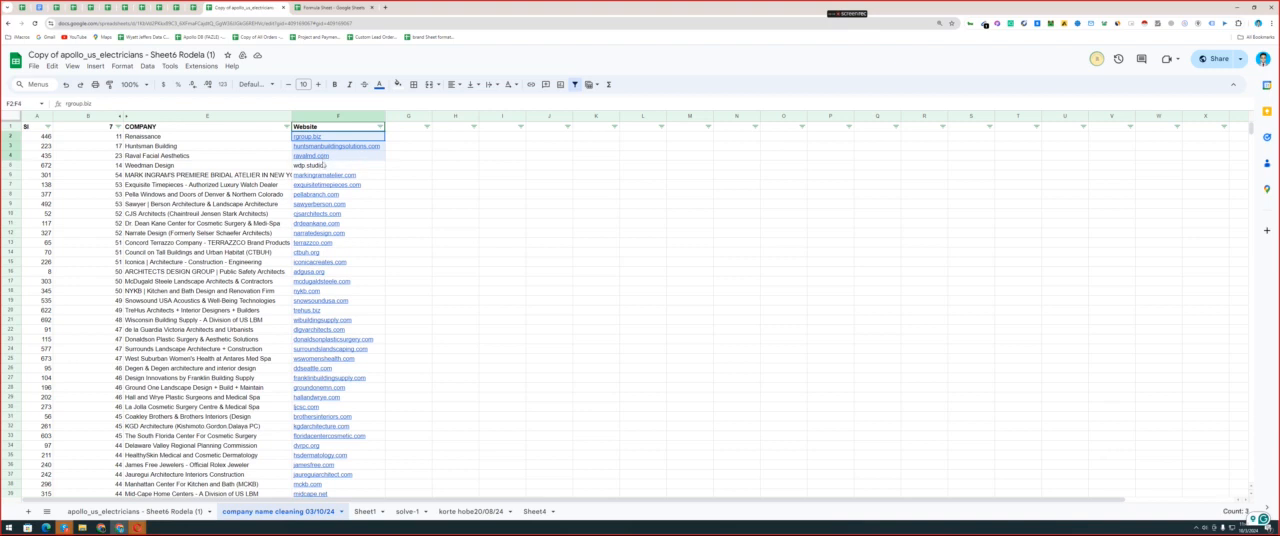
left_click(322, 166, "shift")
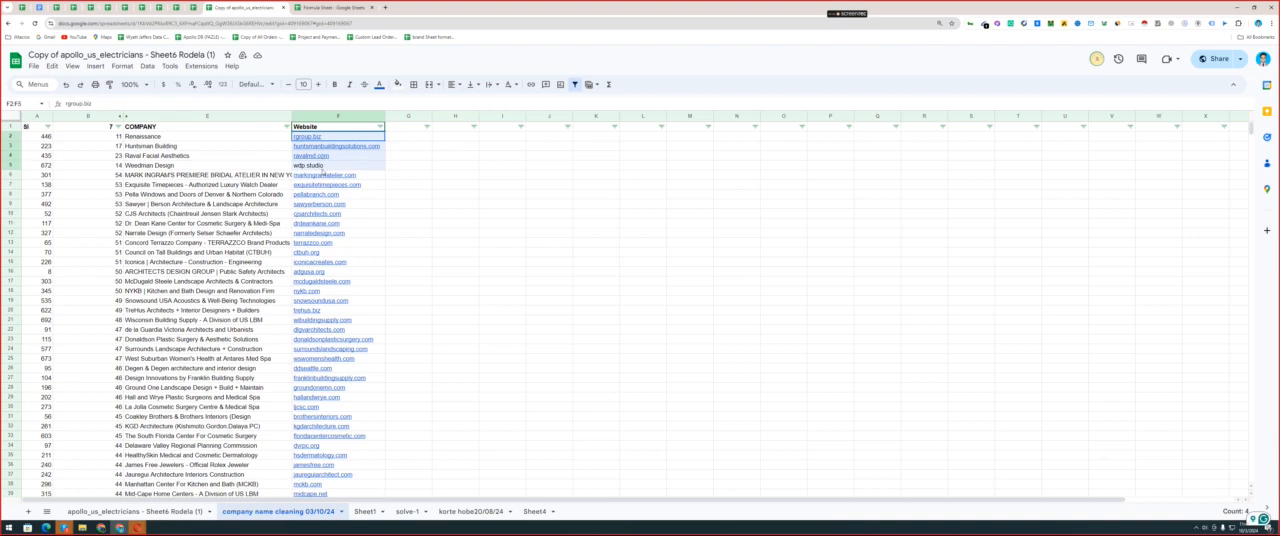
left_click(300, 166)
double_click(300, 166)
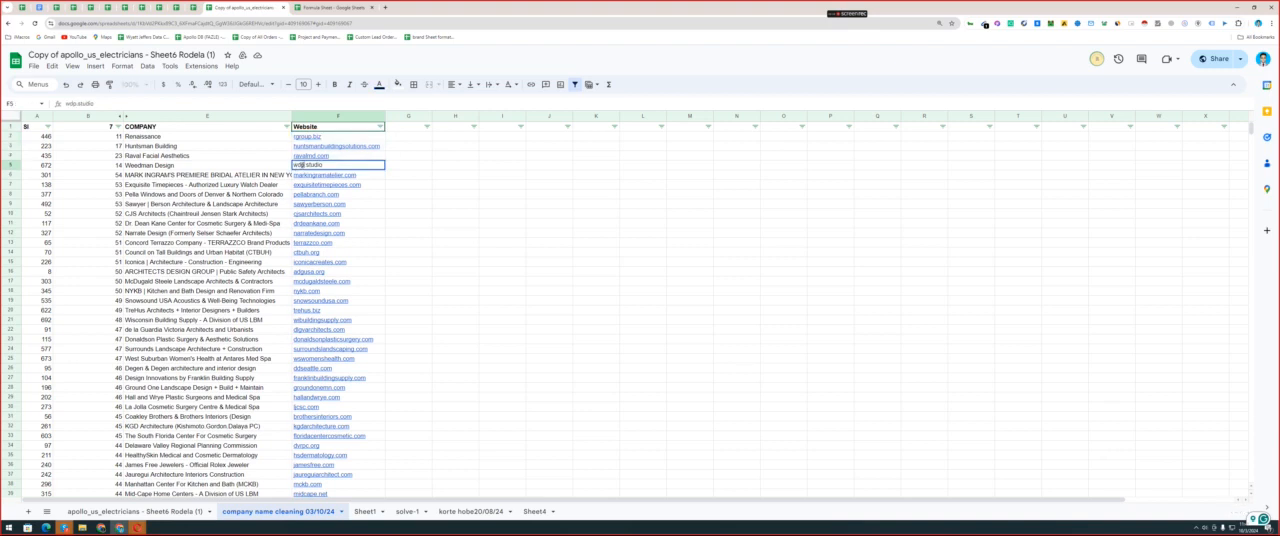
double_click(300, 165)
left_click(160, 170)
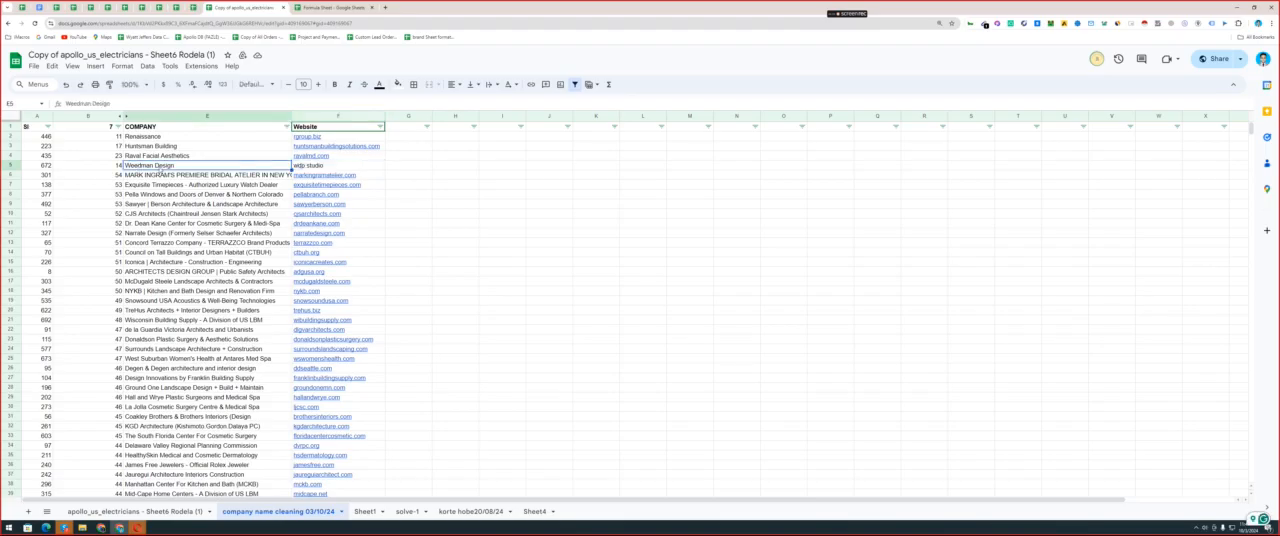
left_click(175, 177)
left_click(188, 167)
Restore the full company name in E5 and shorten it to Weedman Design Partners.
type("Weedman Design Partners - Portland Interior Design Studio")
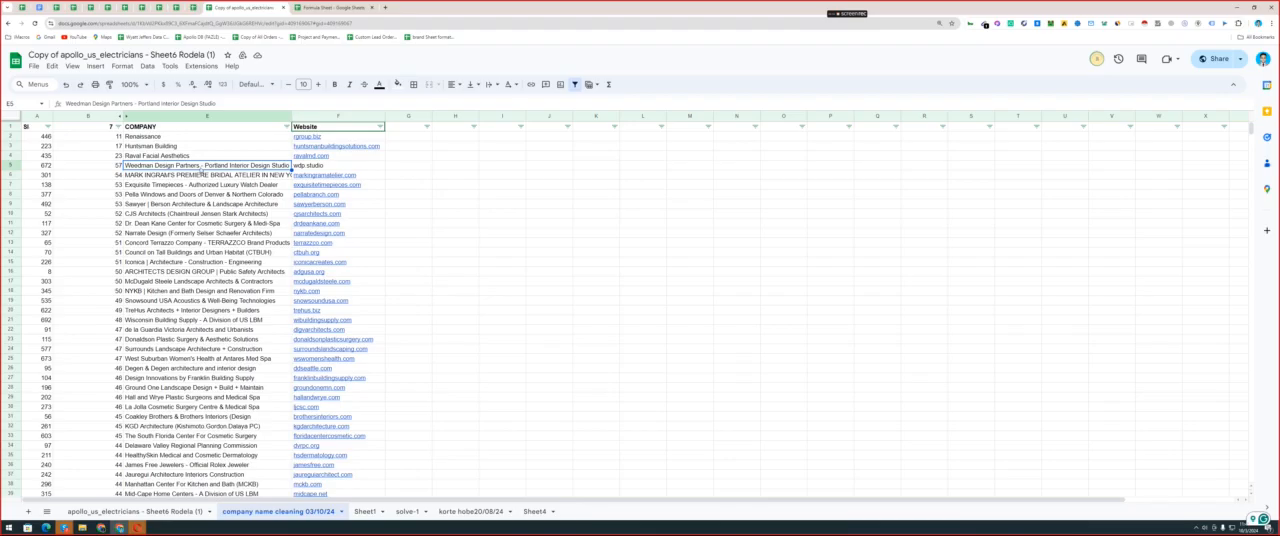
double_click(201, 168)
key("shift+End")
key("BackSpace")
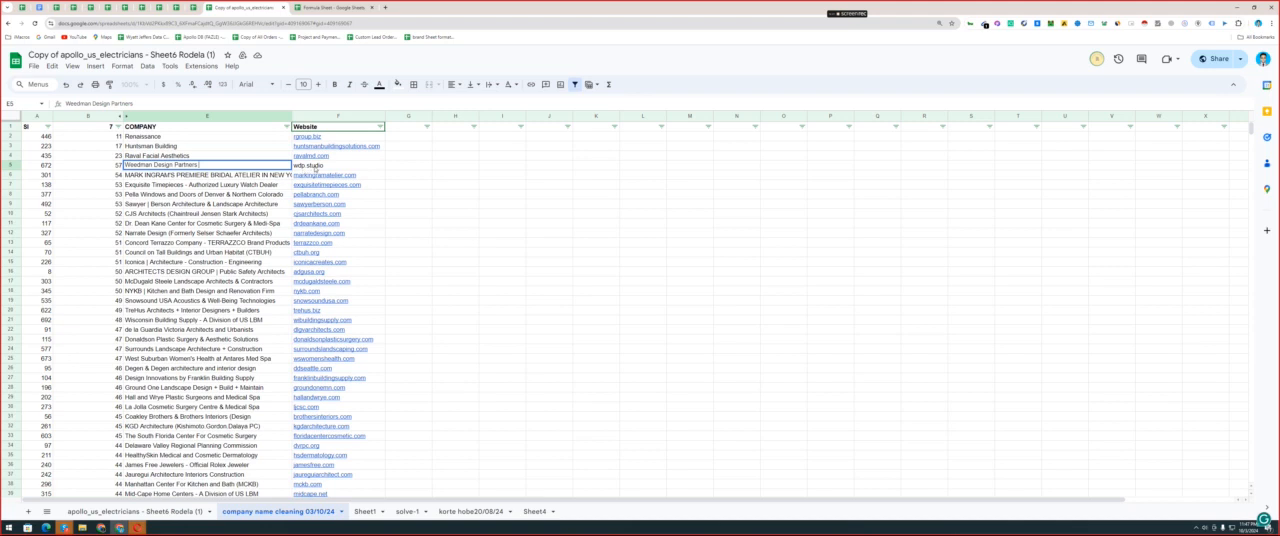
key("ctrl+a")
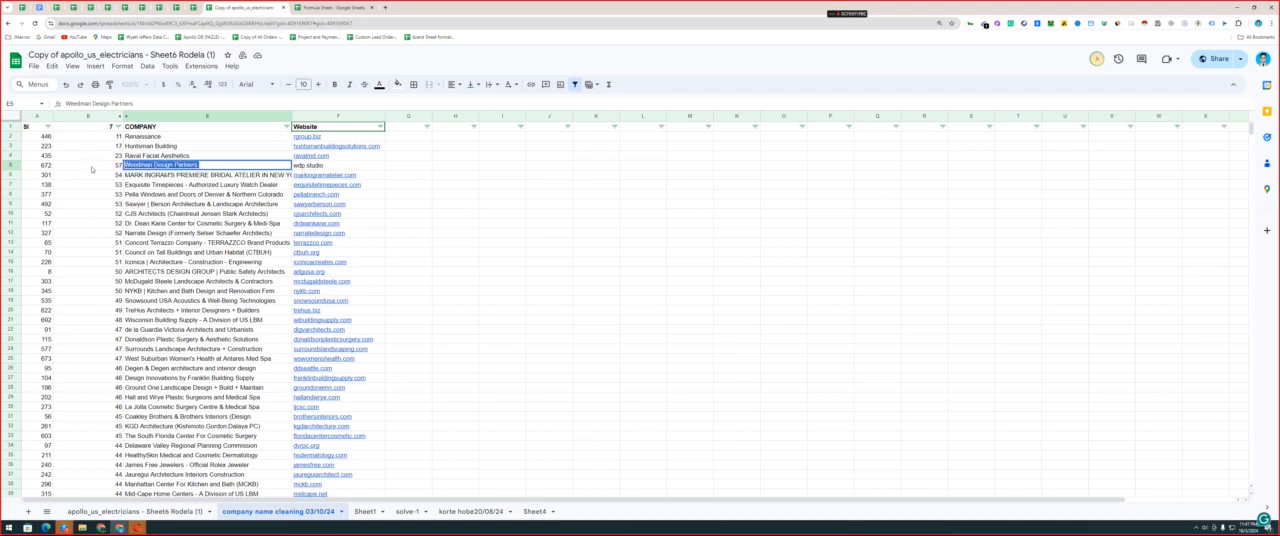
left_click(208, 184)
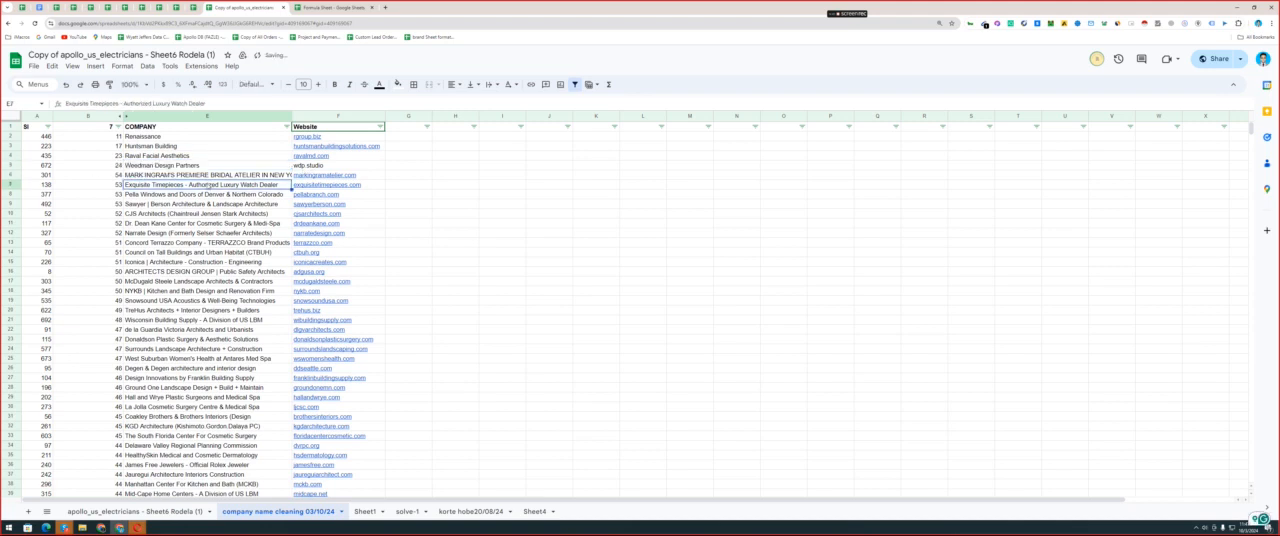
Replace the company name in E5 with the abbreviation WDP.
left_click(198, 165)
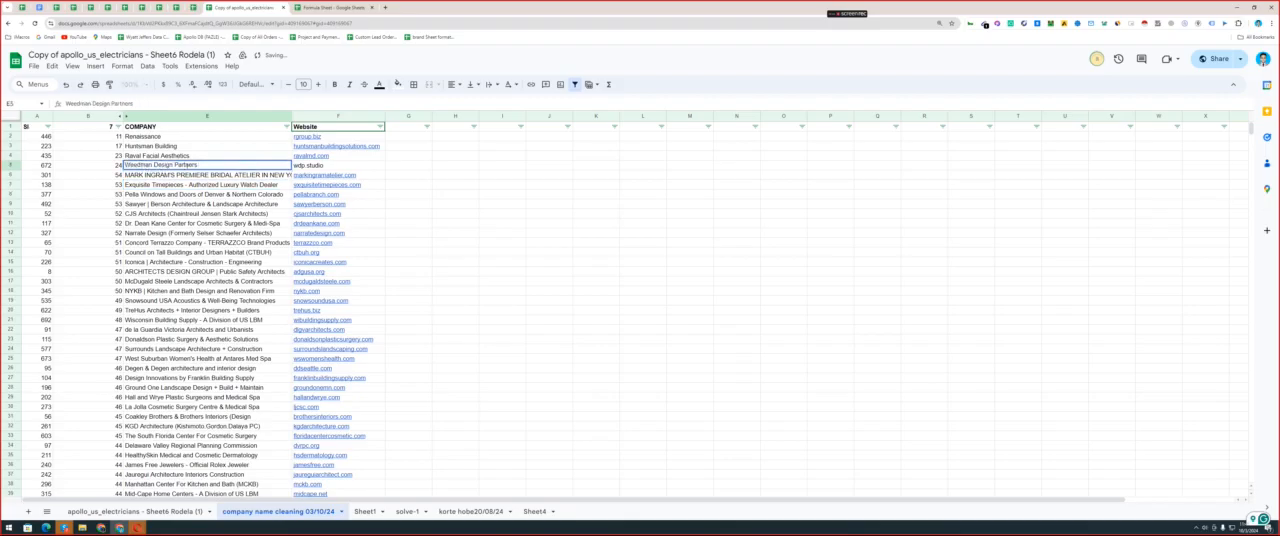
key("Return")
key("ctrl+a")
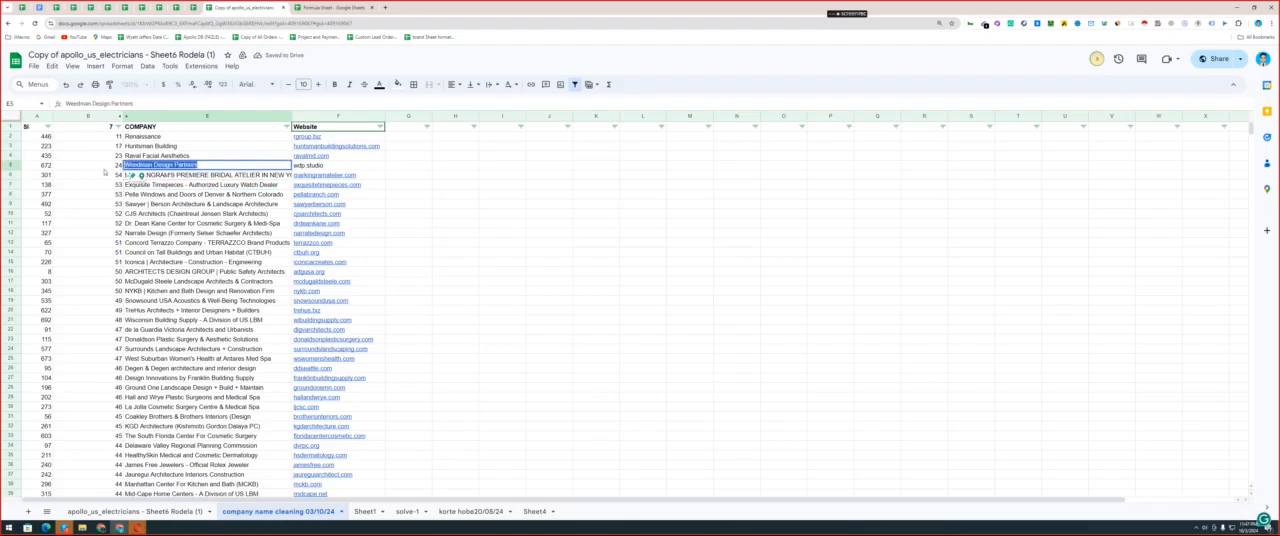
type("WDP")
key("Return")
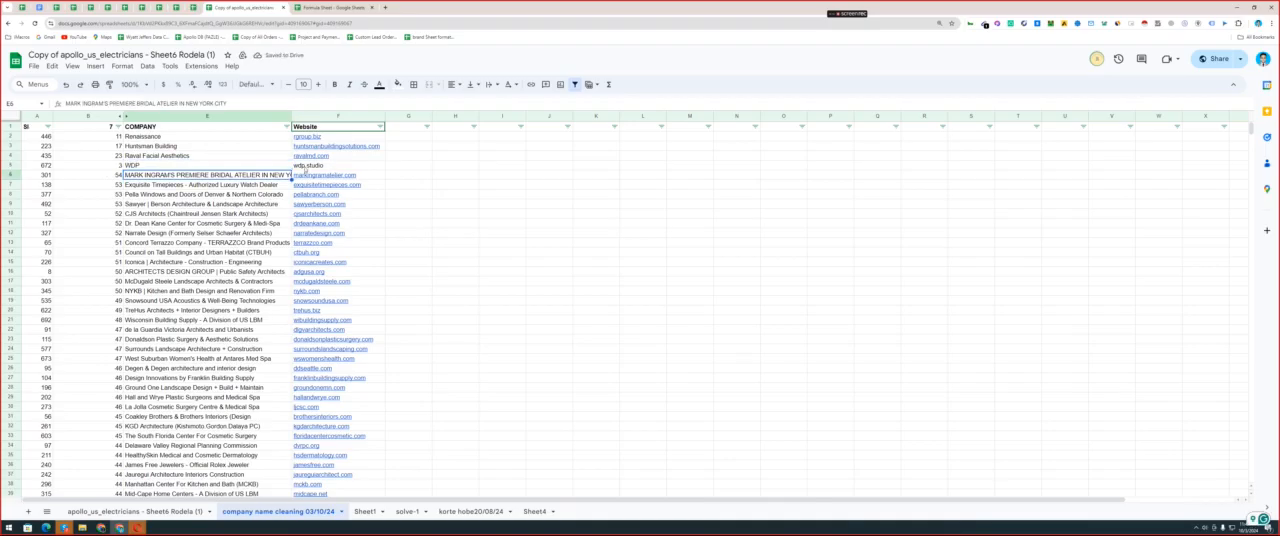
Shorten the bridal atelier's company name in E6 to MARK INGRAM'S.
mouse_move(315, 179)
double_click(197, 175)
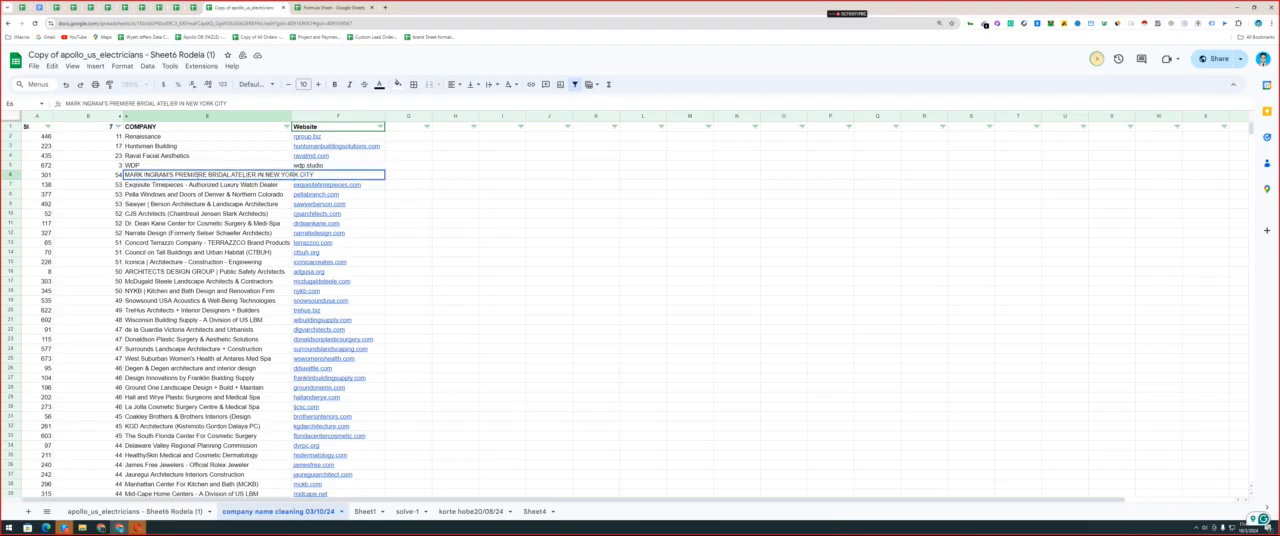
left_click(225, 192)
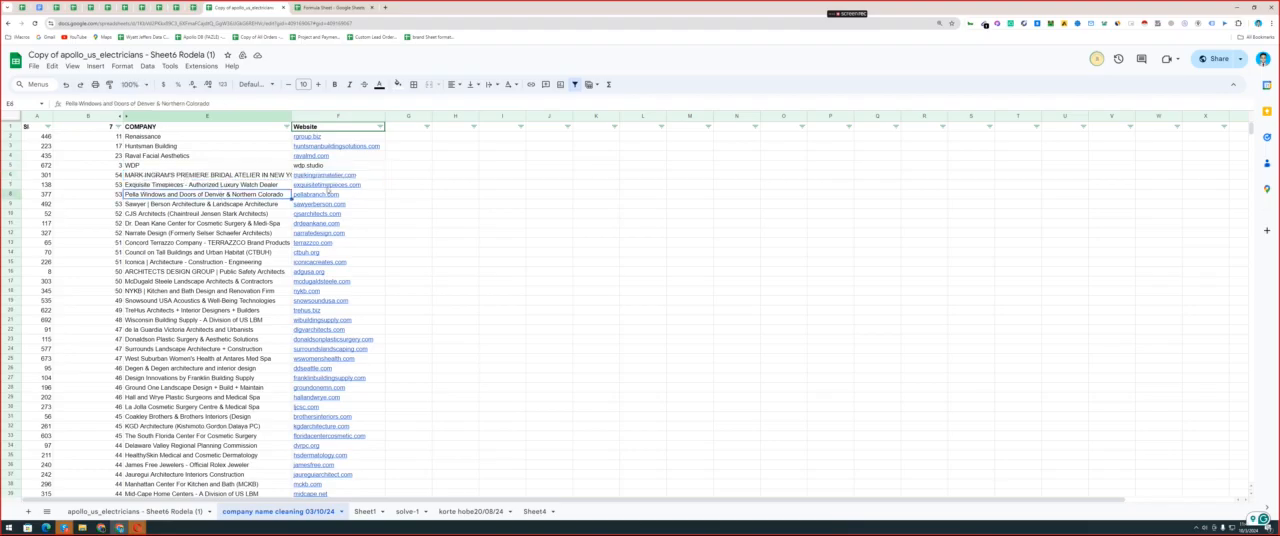
double_click(198, 177)
left_click(218, 223)
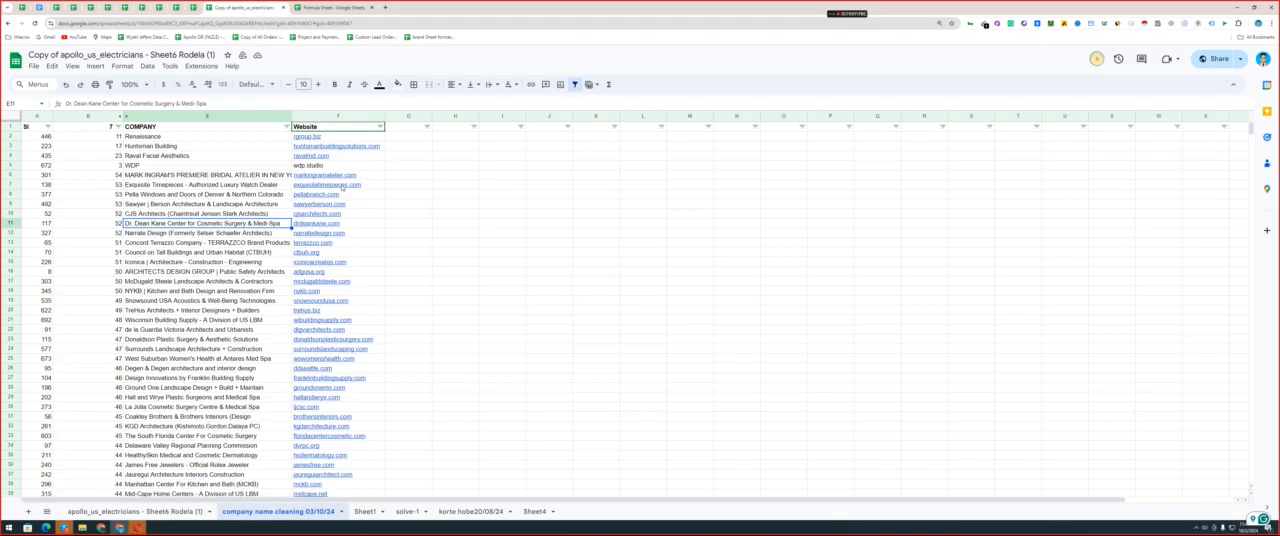
left_click(177, 176)
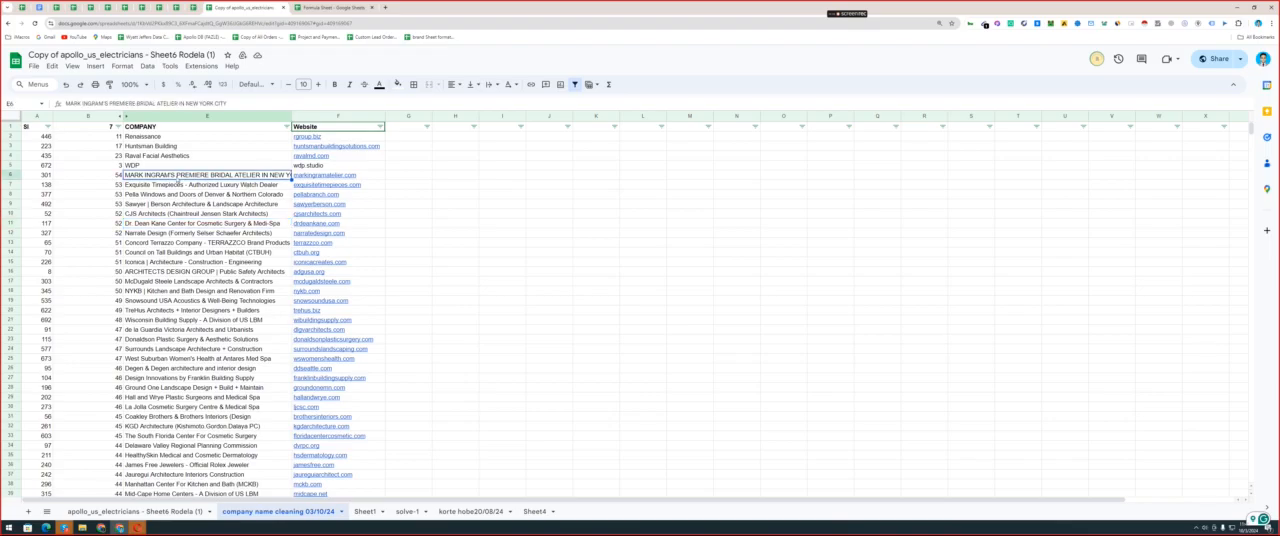
double_click(177, 176)
key("shift+End")
key("BackSpace")
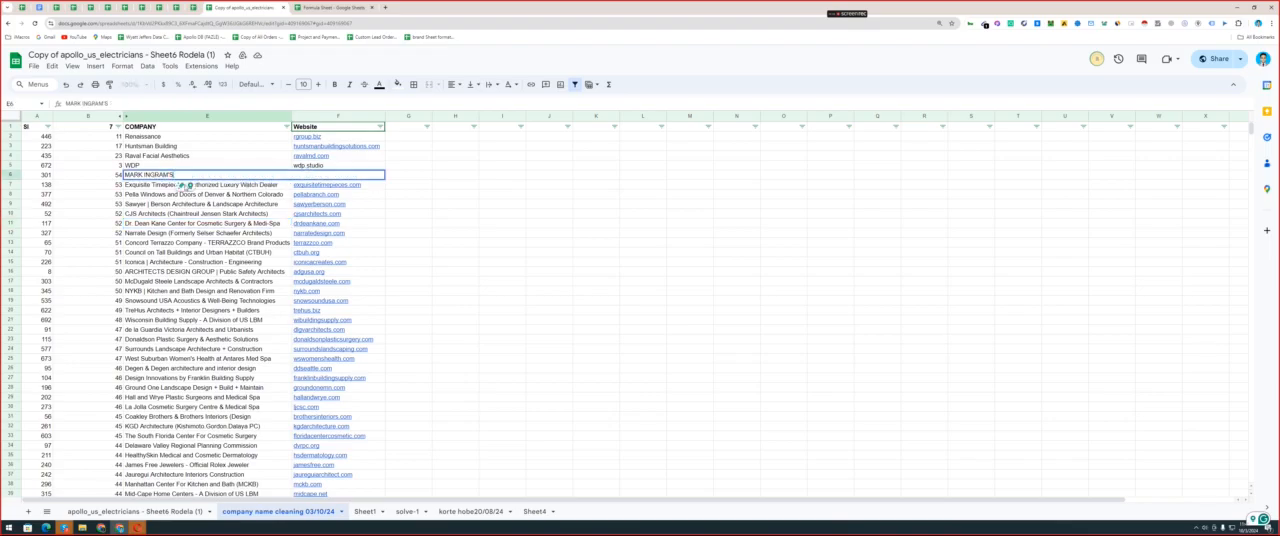
Shorten the company names in E7 and E8 to Exquisite Timepieces and Pella Windows.
double_click(183, 185)
key("shift+End")
key("BackSpace")
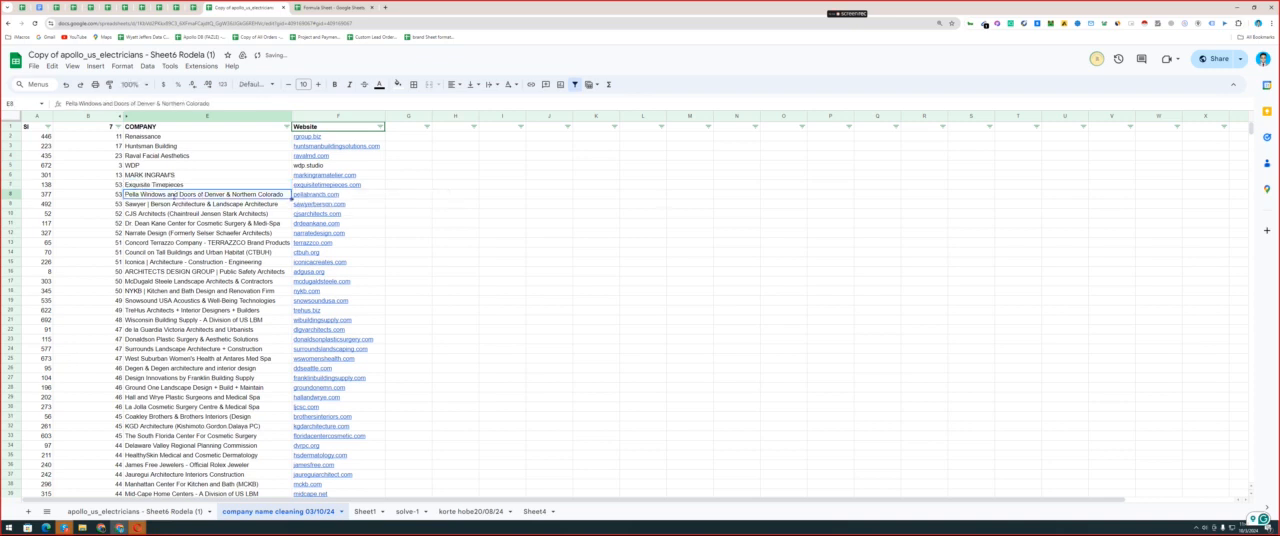
double_click(167, 194)
key("shift+End")
key("BackSpace")
key("Return")
Shorten the architecture company's name in E9 to Sawyer.
double_click(147, 204)
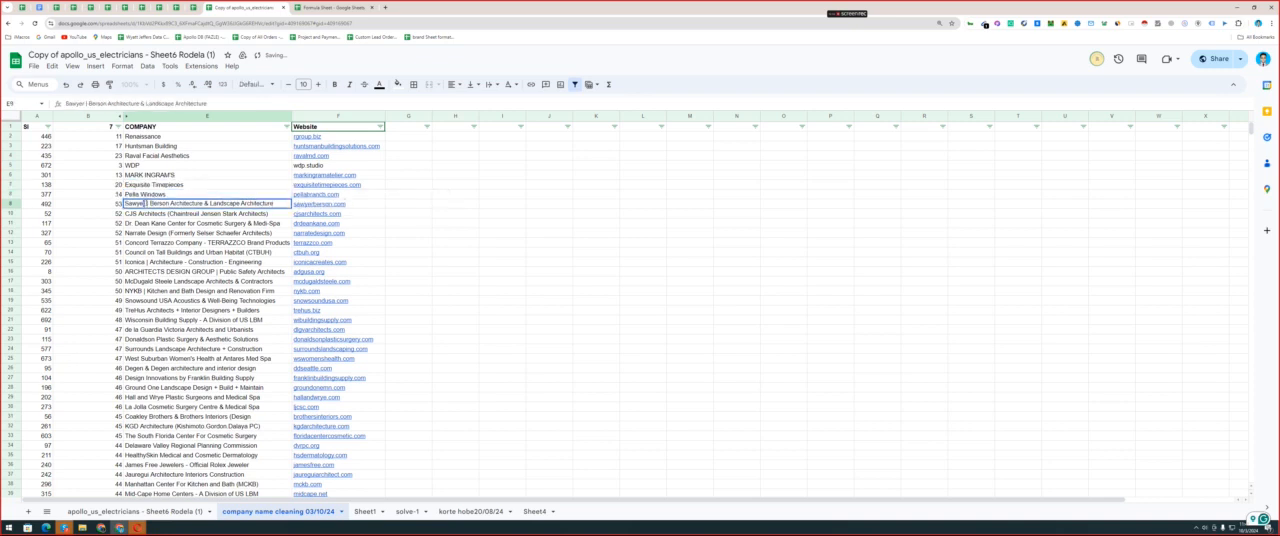
key("shift+End")
key("shift+Return")
left_click(147, 205)
double_click(147, 205)
key("shift+End")
key("BackSpace")
Shorten the company names in E10 and E11 to CJS Architects and Dr. Dean Kane Center.
double_click(167, 213)
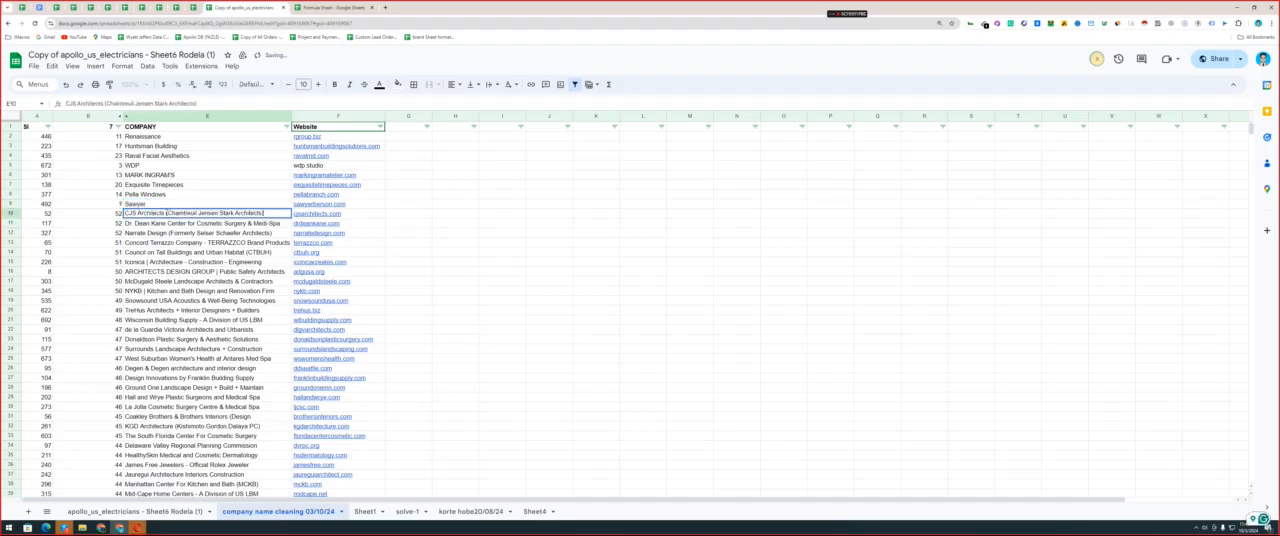
key("shift+End")
key("BackSpace")
double_click(167, 223)
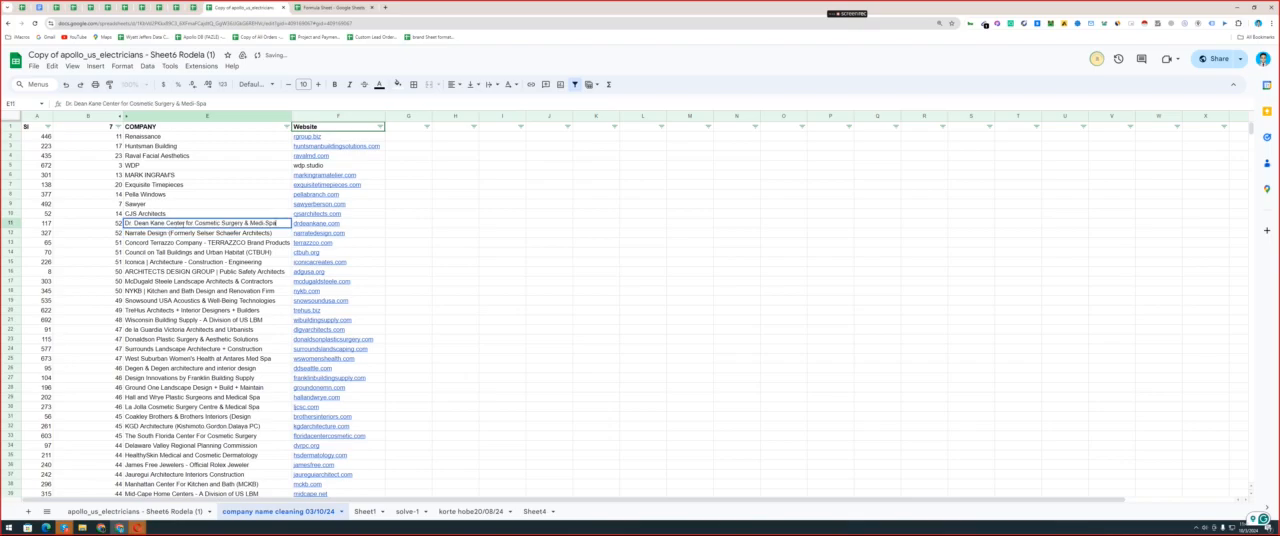
key("shift+End")
key("BackSpace")
Shorten the company names in E12 and E13 to Narrate Design and Concord Terrazzo.
double_click(221, 232)
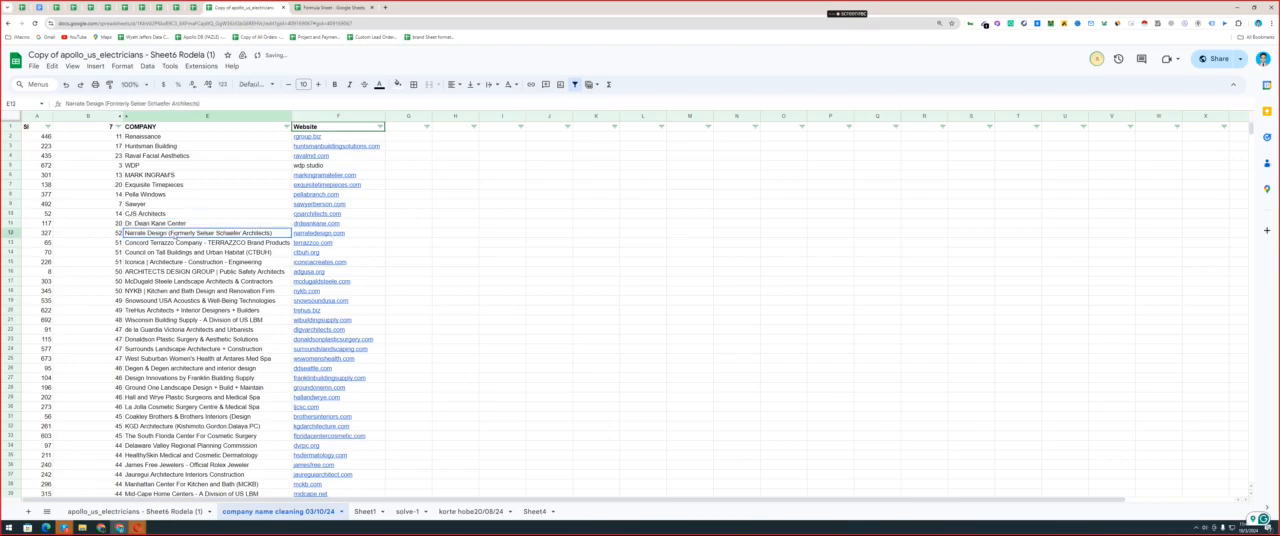
key("shift+End")
key("BackSpace")
double_click(175, 242)
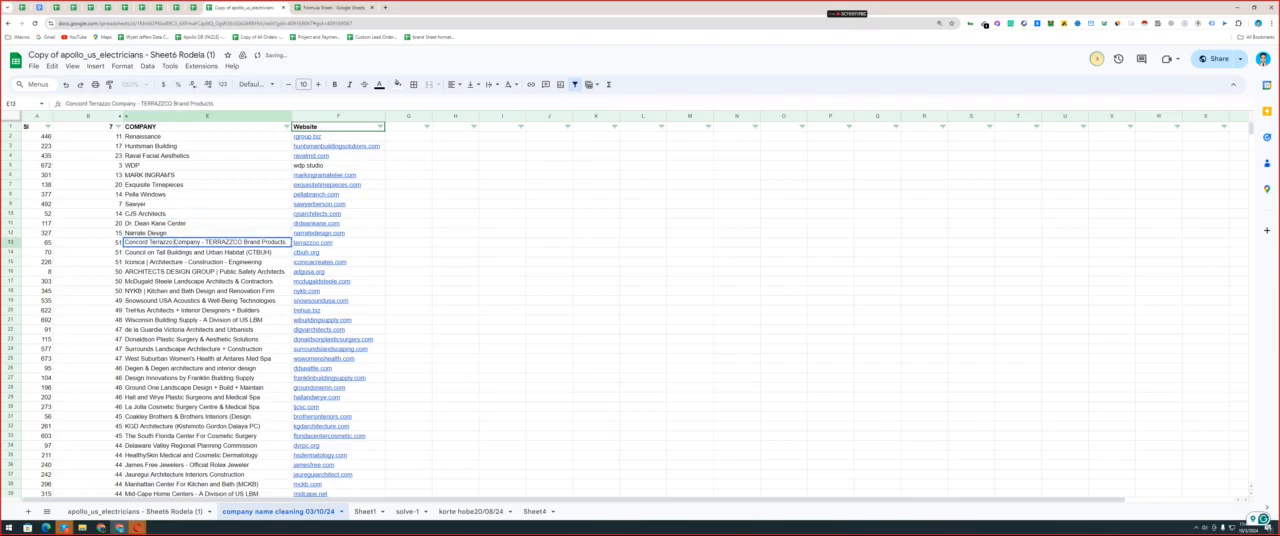
key("shift+End")
key("BackSpace")
key("Return")
Shorten the company names in E14 and E15 to Council on Tall Buildings and Iconica | Architecture.
double_click(193, 252)
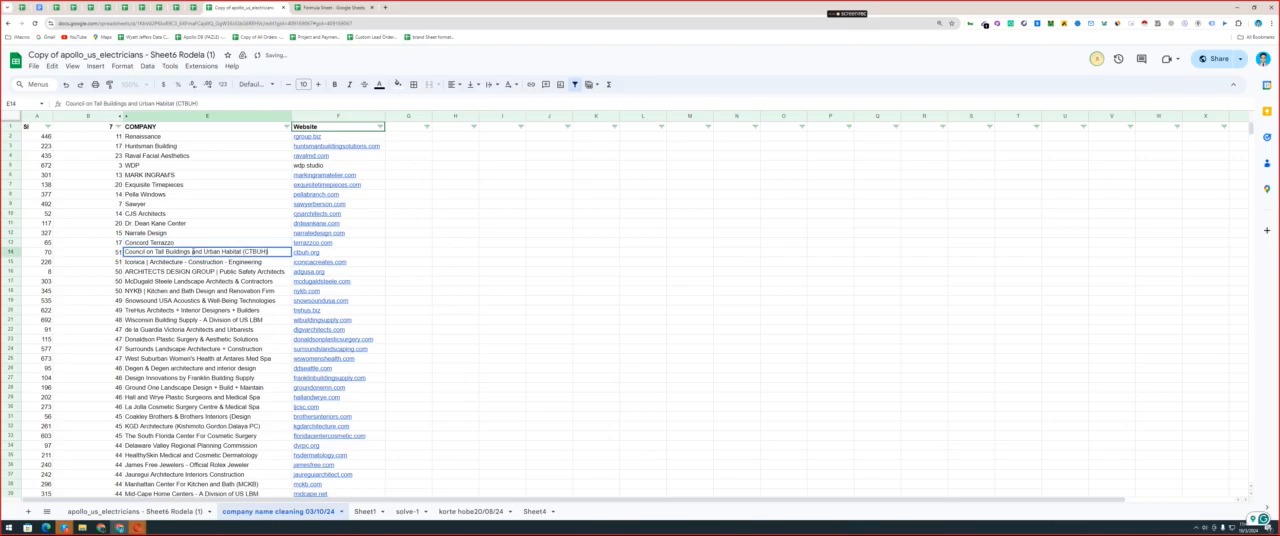
key("shift+End")
key("BackSpace")
key("Return")
double_click(182, 261)
key("shift+End")
key("BackSpace")
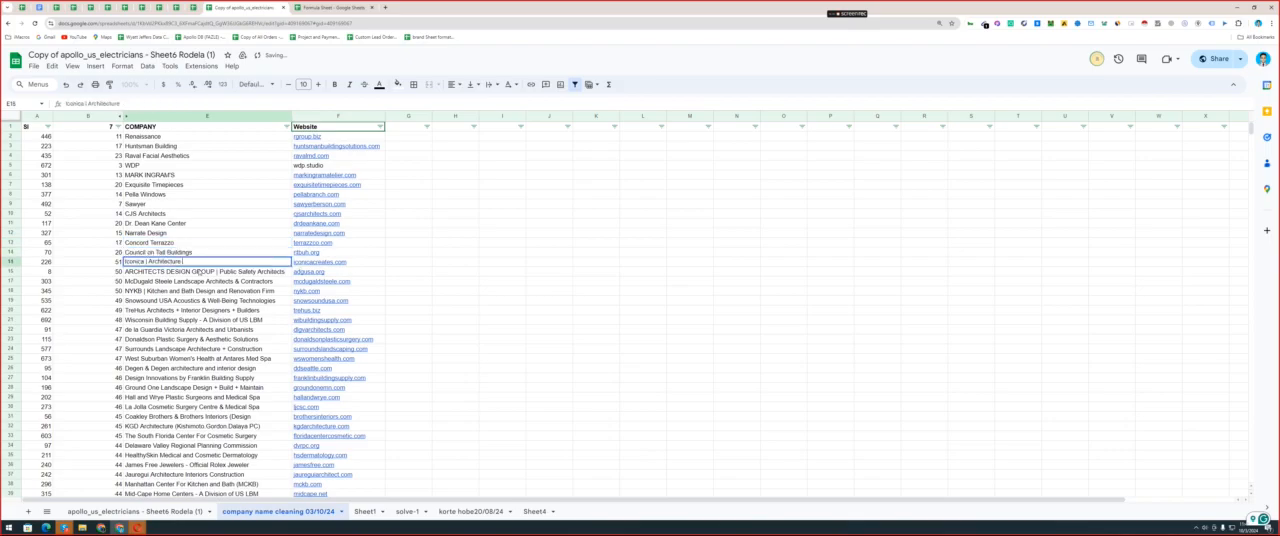
key("Return")
Shorten the company names in E16 and E17 to ARCHITECTS DESIGN and McDugald Steele.
double_click(199, 272)
key("shift+End")
key("BackSpace")
key("Return")
double_click(175, 283)
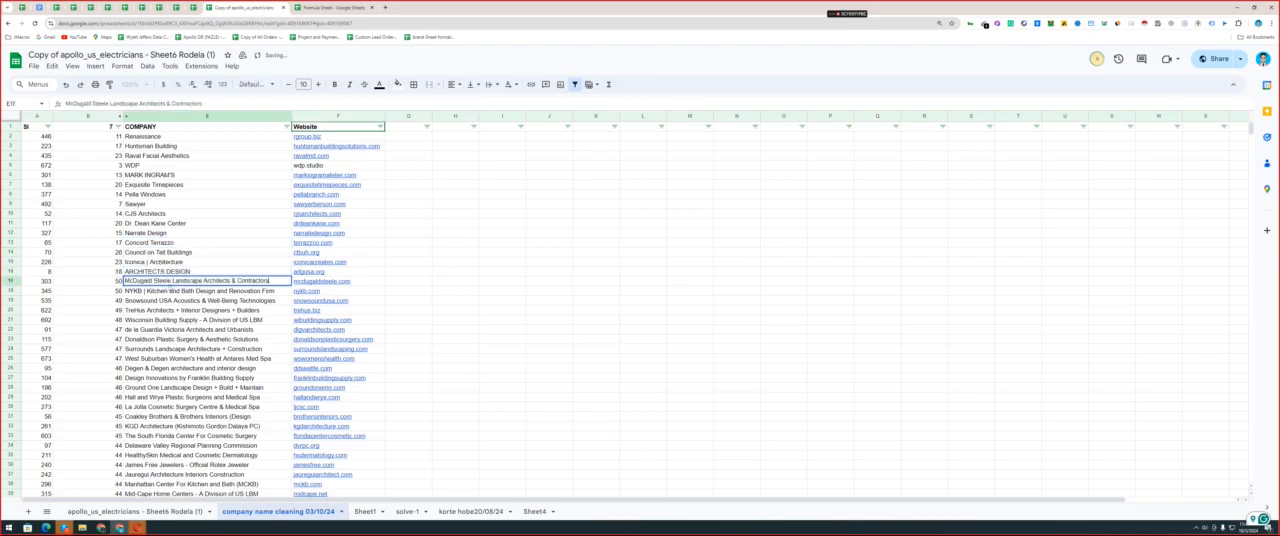
key("shift+End")
key("BackSpace")
key("Return")
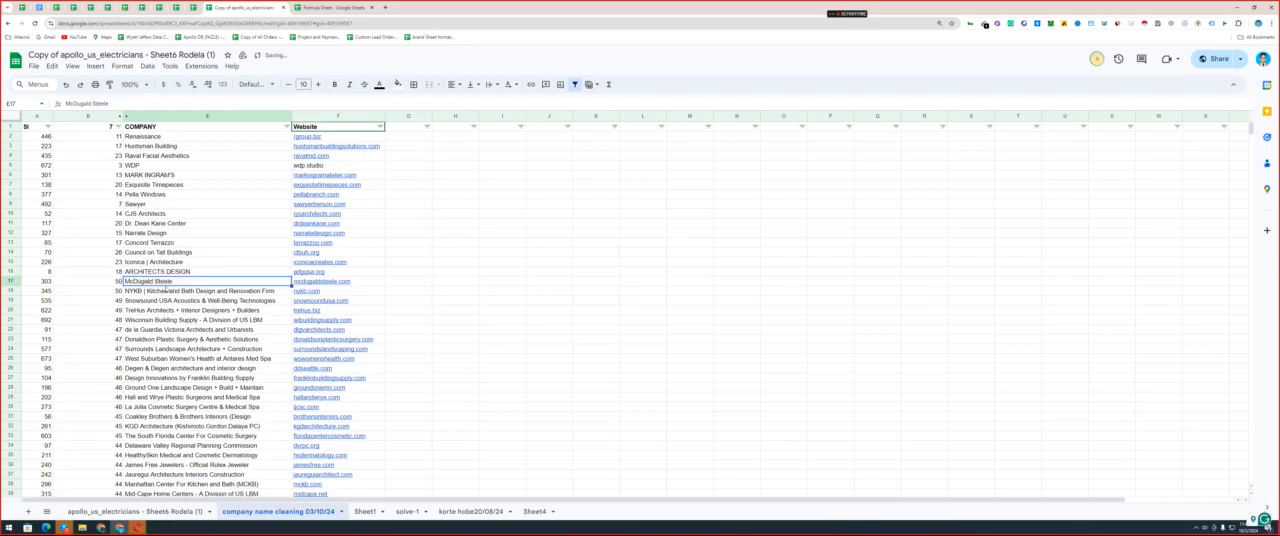
Shorten the company names in E18 and E19 to NYKB | Kitchen and Snowsound USA.
double_click(167, 290)
key("shift+End")
key("BackSpace")
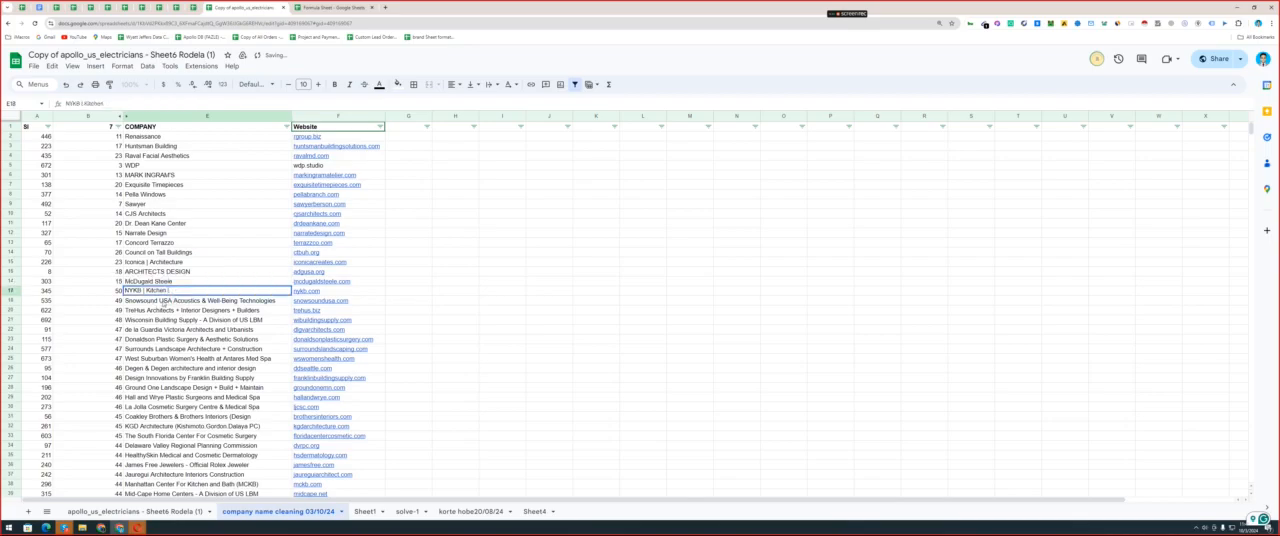
key("Return")
double_click(170, 300)
key("shift+End")
key("BackSpace")
key("Return")
Shorten the company name in E20 to TreHus, removing the descriptive words after it.
double_click(177, 310)
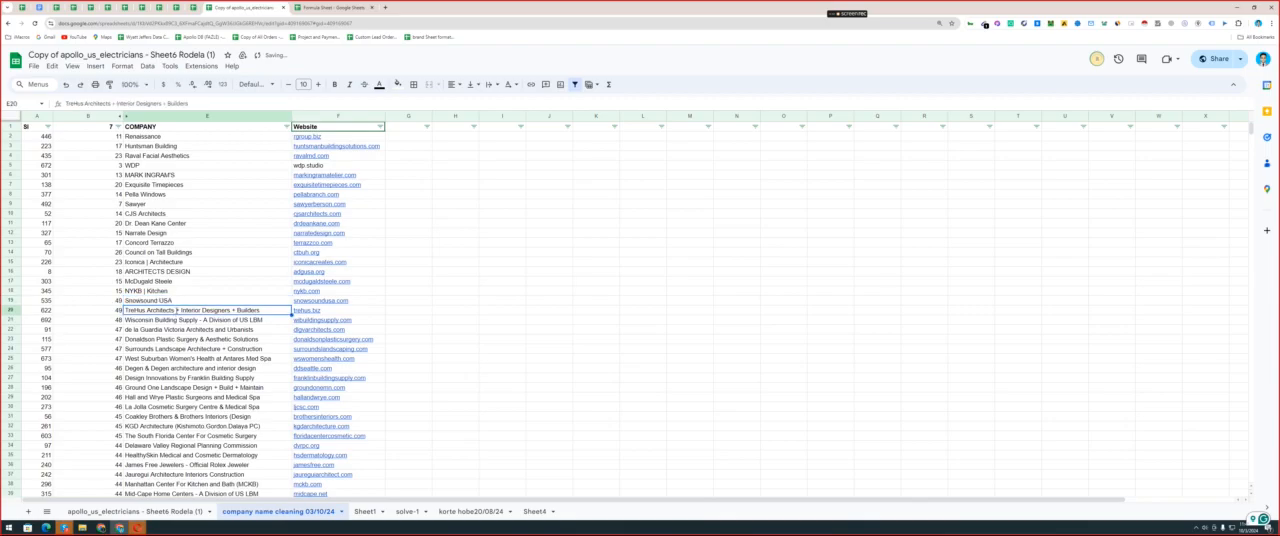
key("shift+End")
key("BackSpace")
key("Return")
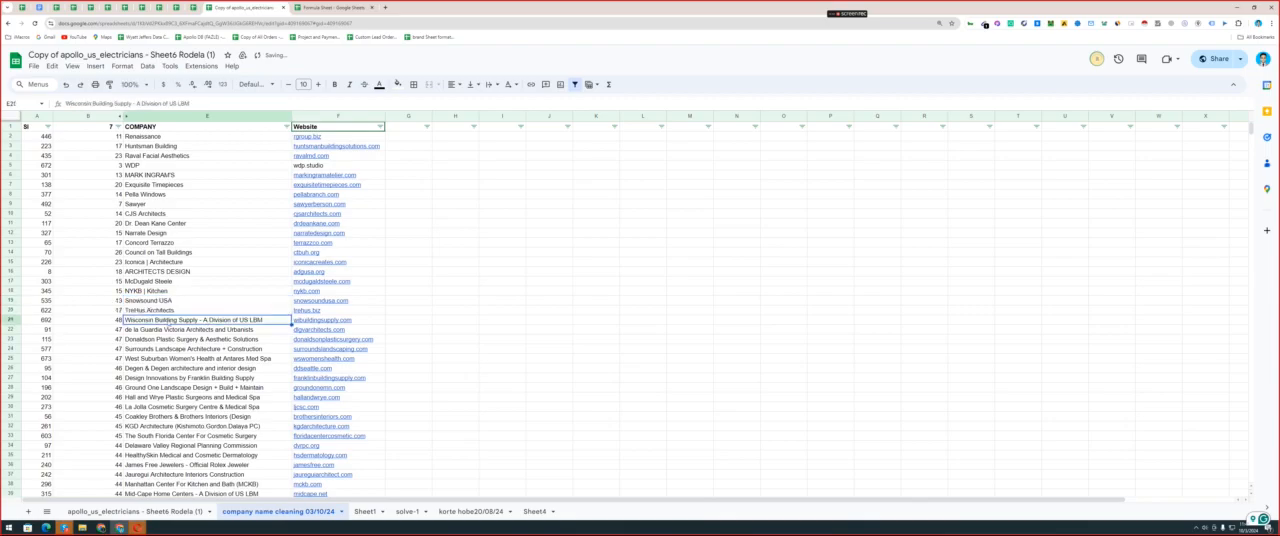
double_click(169, 321)
double_click(173, 312)
key("ctrl+shift+Left")
key("BackSpace")
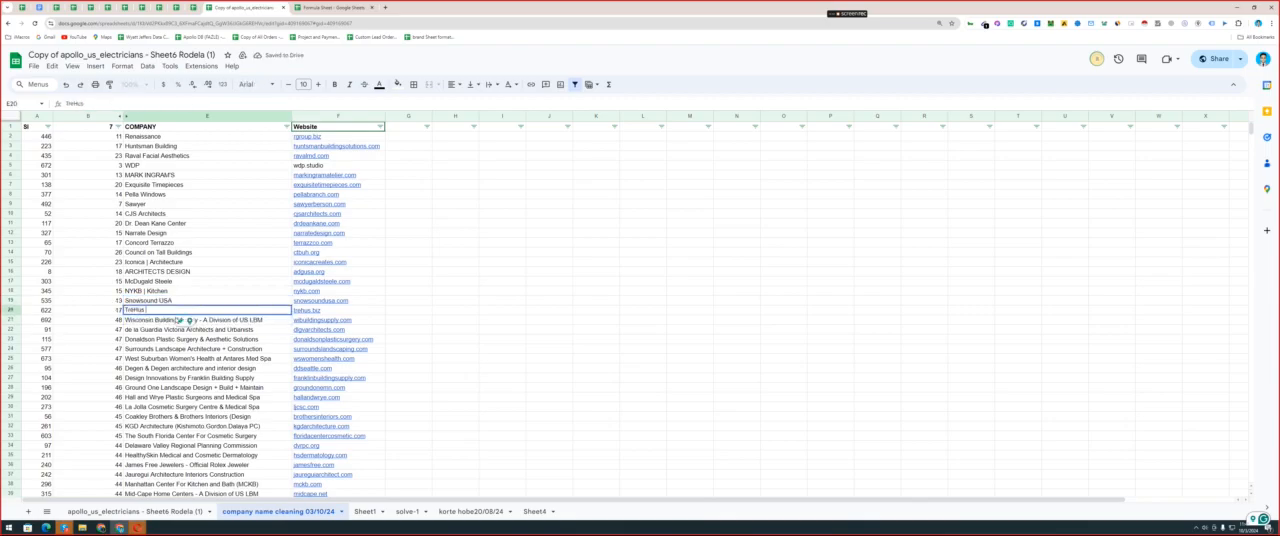
key("Return")
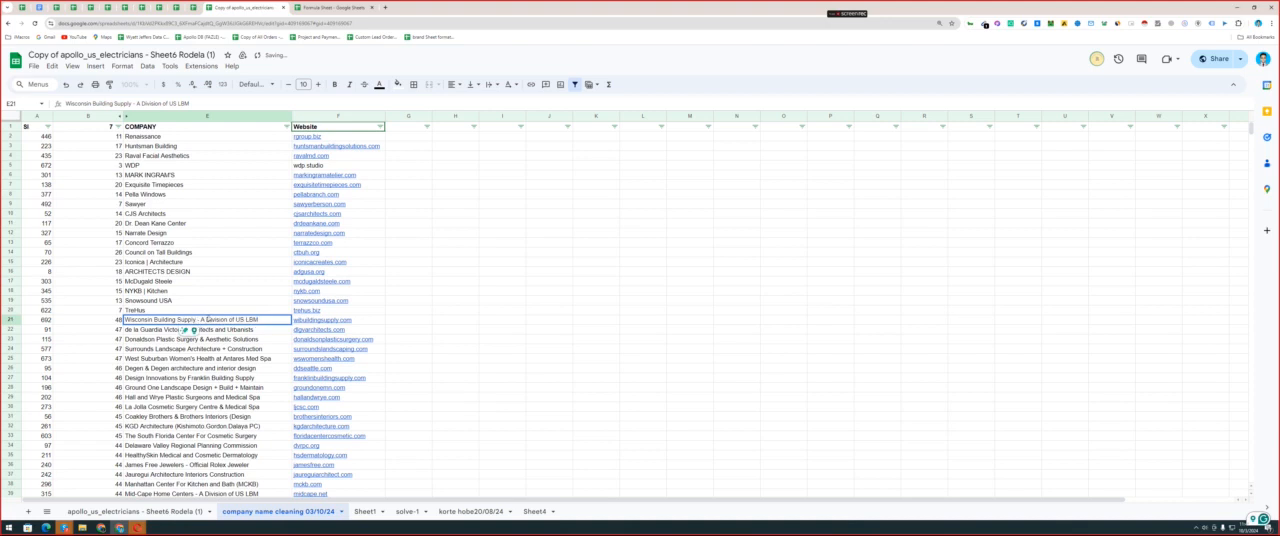
Shorten the company names in E21 and E22 to Wisconsin Building Supply and Guardia Victoria.
key("shift+End")
key("BackSpace")
key("Return")
double_click(195, 329)
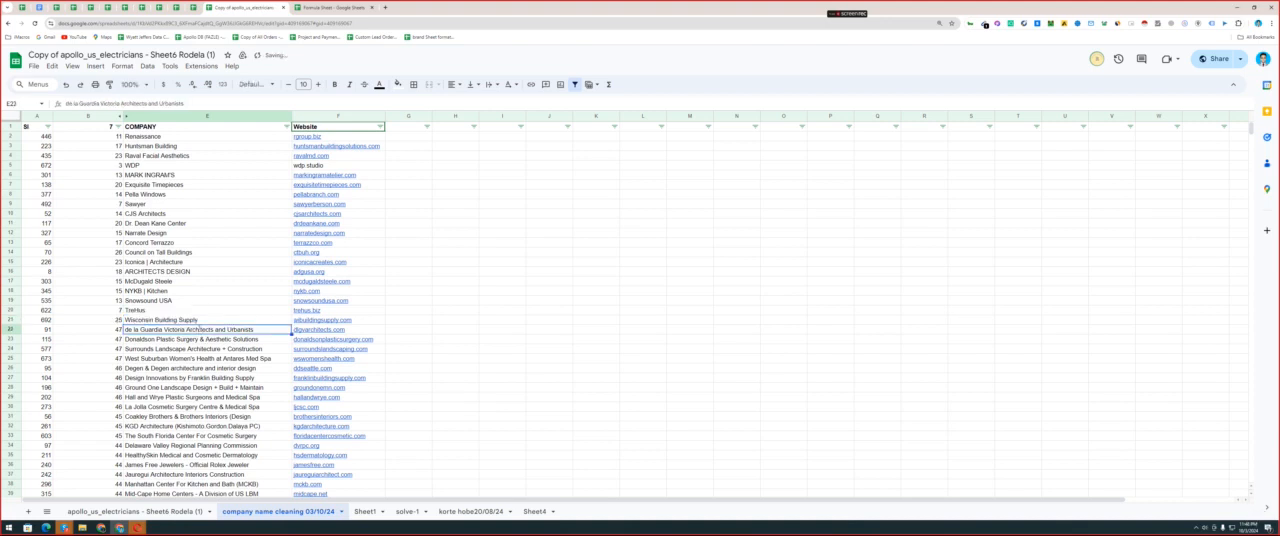
left_click(181, 329)
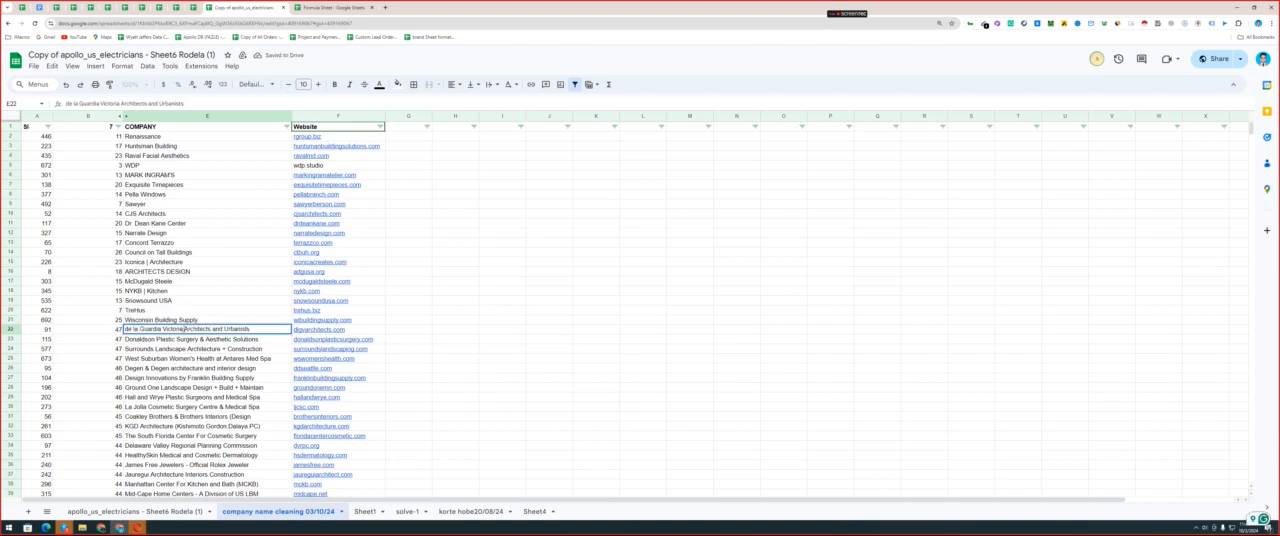
left_click_drag(183, 329, 252, 329)
key("BackSpace")
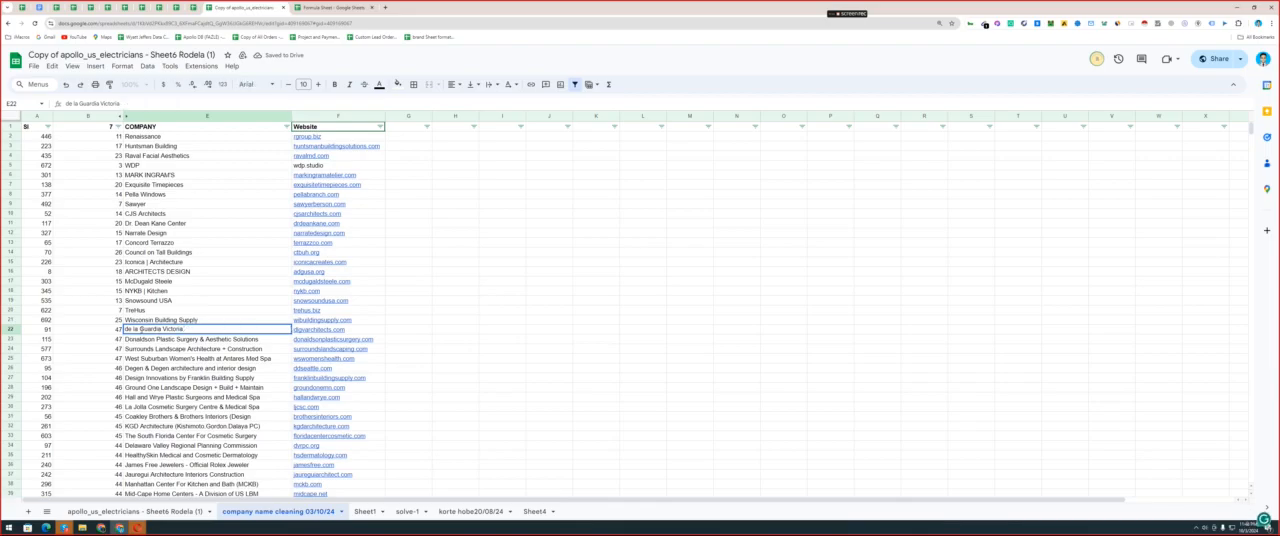
left_click_drag(141, 329, 262, 349)
key("BackSpace")
key("Return")
Shorten the company names in E23 and E24 to Donaldson Plastic Surgery and Surrounds Landscape Architecture.
double_click(197, 339)
key("BackSpace")
key("Return")
double_click(214, 349)
key("BackSpace")
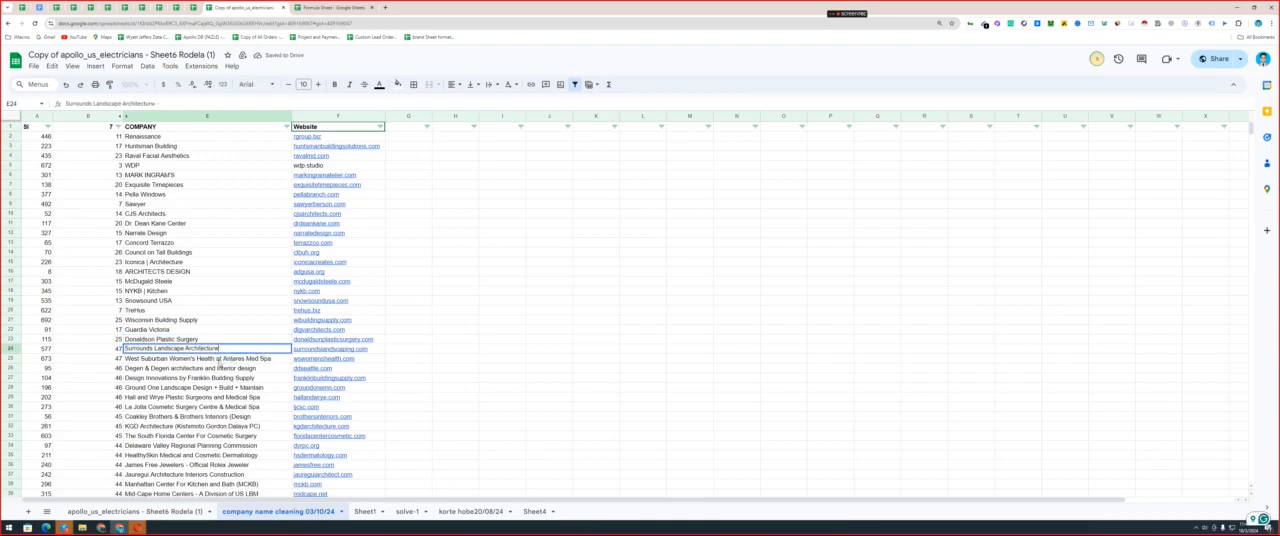
key("BackSpace")
Shorten the company names in E25 and E26 to West Suburban Women's and Degen & Degen architecture.
left_click(214, 368)
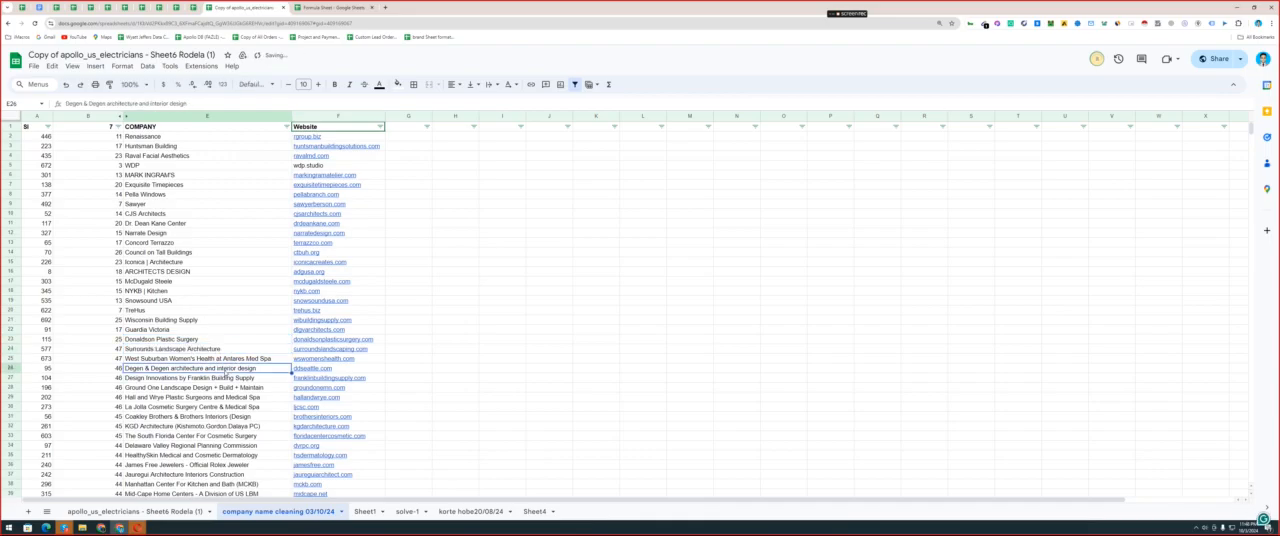
scroll(210, 330, "down", 3)
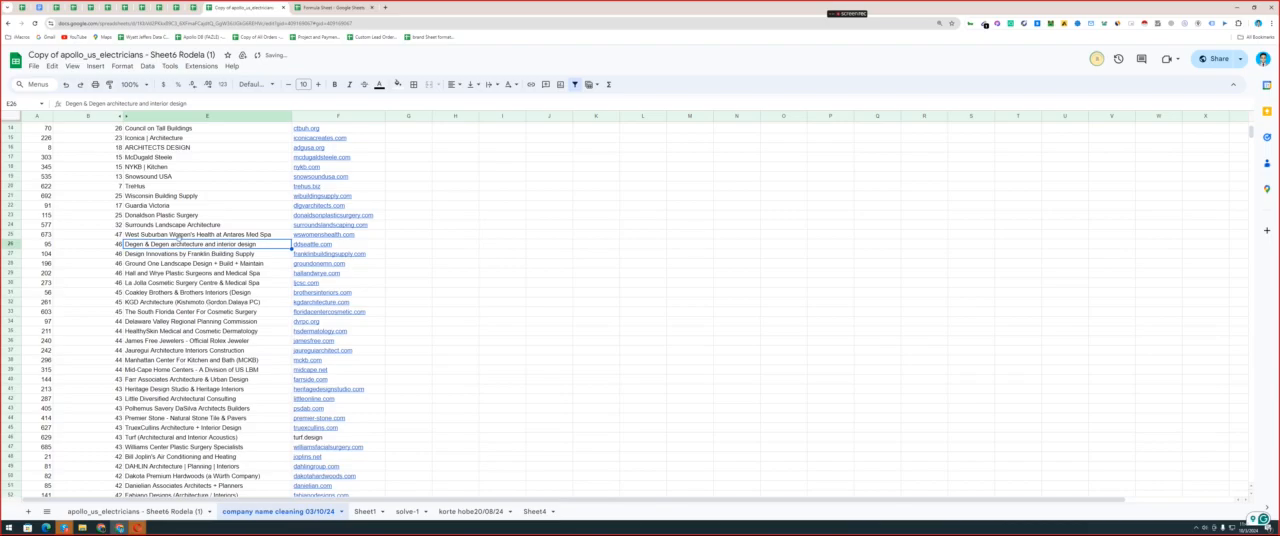
double_click(204, 238)
key("BackSpace")
mouse_move(195, 235)
left_mouse_down()
mouse_move(194, 268)
mouse_move(258, 272)
left_mouse_up()
double_click(197, 246)
key("BackSpace")
Shorten the company names in E27 and E28 to Design Innovations and Ground One Landscape Design.
double_click(182, 254)
key("BackSpace")
double_click(188, 264)
key("BackSpace")
Cut the company names in E28 and E29 down to Ground One and Hall and Wrye Plastic.
double_click(208, 272)
key("BackSpace")
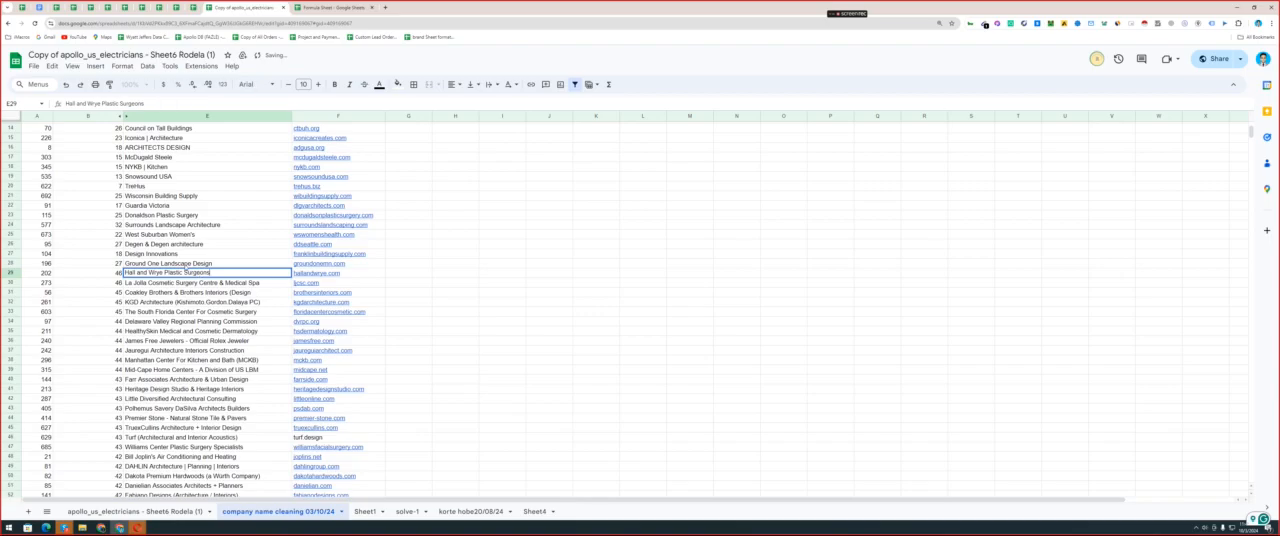
double_click(208, 263)
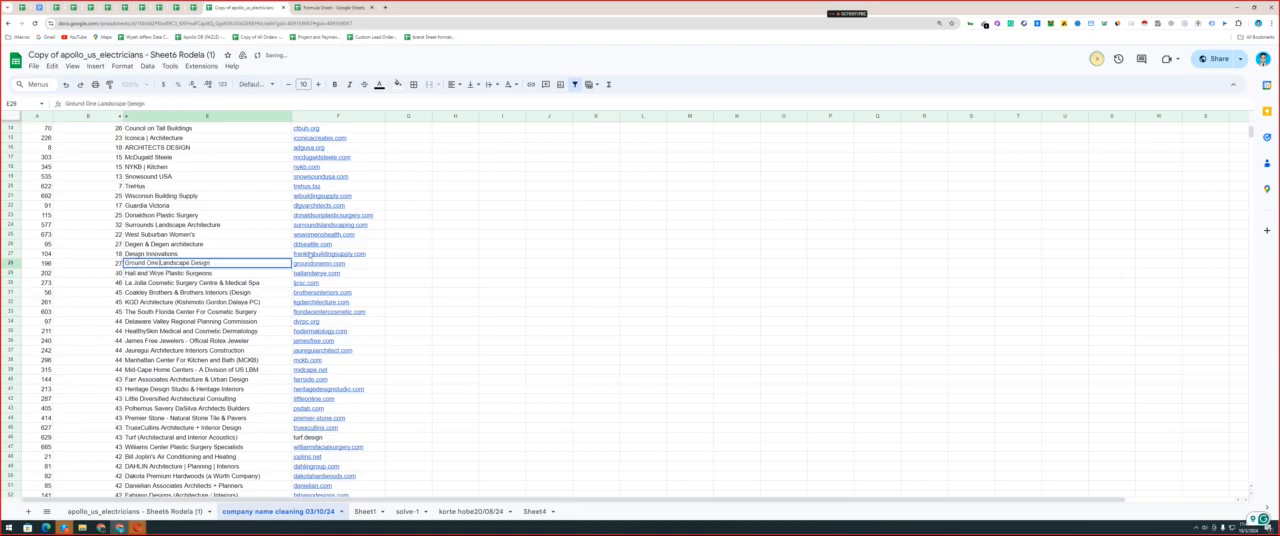
key("BackSpace")
left_click_drag(158, 262, 262, 283)
double_click(205, 272)
key("BackSpace")
Shorten the company names in E30 and E31 to La Jolla Cosmetic Surgery and Coakley Brothers.
double_click(198, 284)
key("BackSpace")
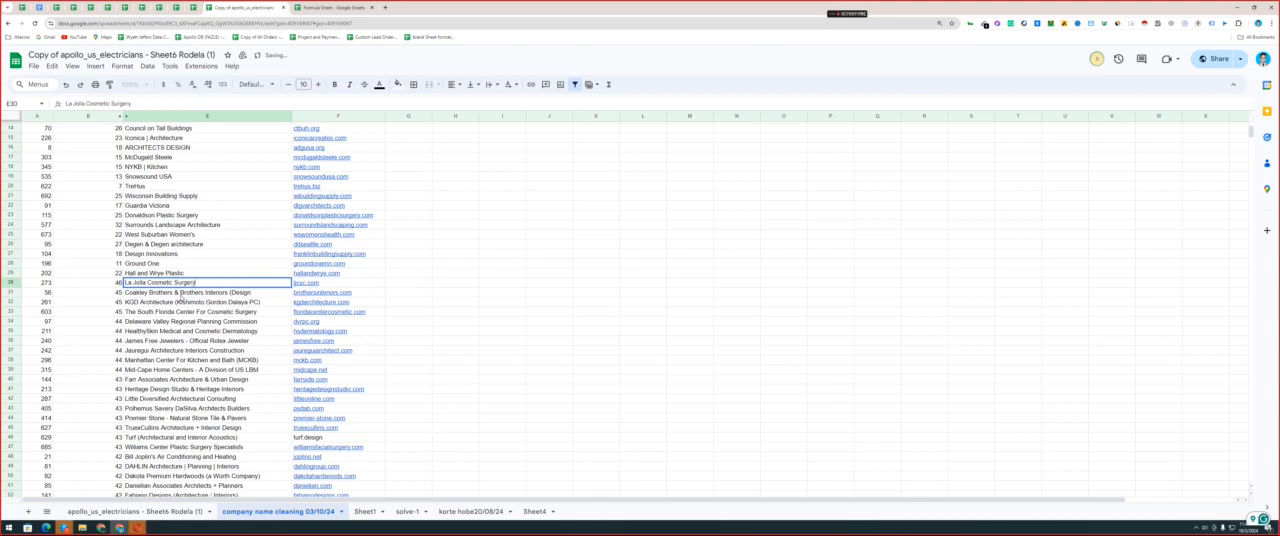
double_click(183, 292)
left_click_drag(176, 292, 250, 292)
key("BackSpace")
Shorten the company names in E32 and E33 to KGD Architecture and The South Florida.
double_click(197, 301)
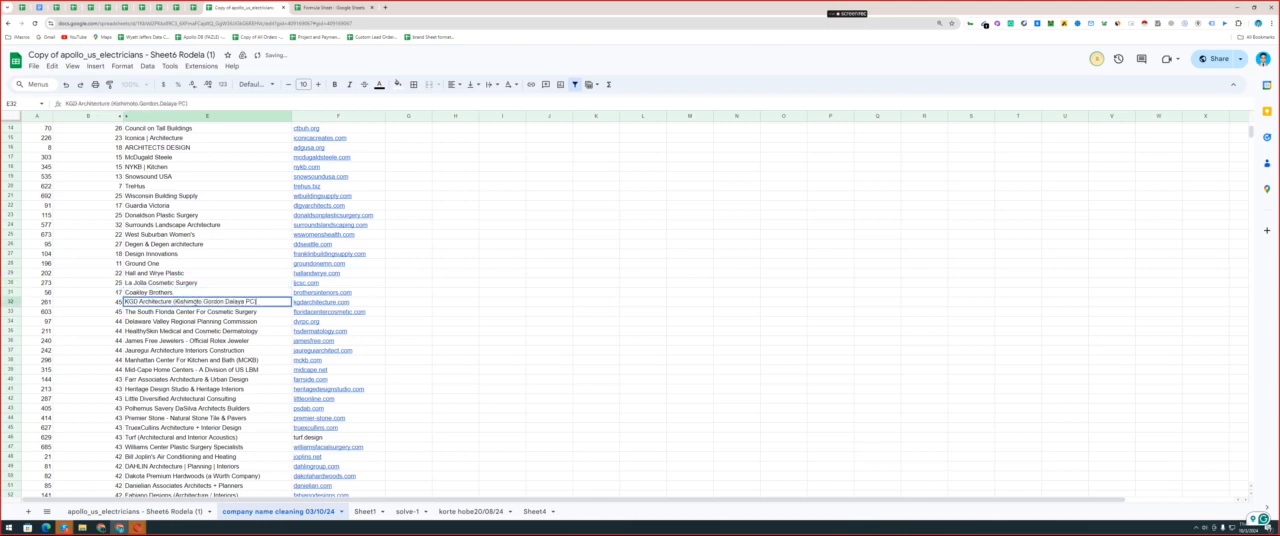
key("BackSpace")
left_click_drag(172, 301, 258, 311)
double_click(195, 311)
key("BackSpace")
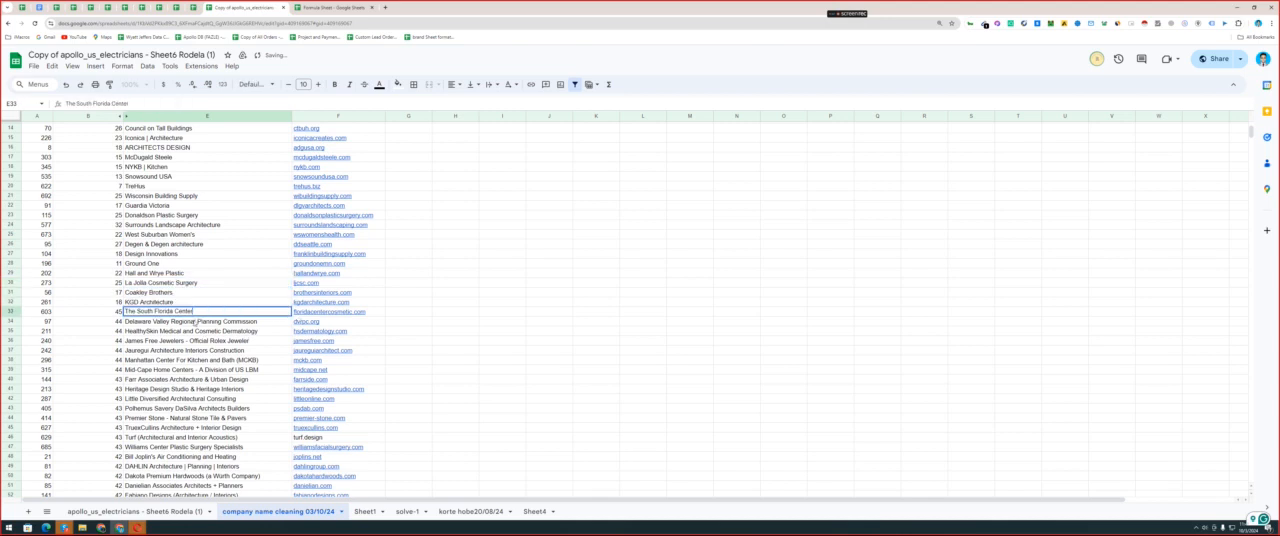
left_click_drag(172, 311, 194, 311)
key("BackSpace")
Shorten the company names in E34 and E35 to Delaware Valley Regional and HealthySkin Medical.
double_click(199, 321)
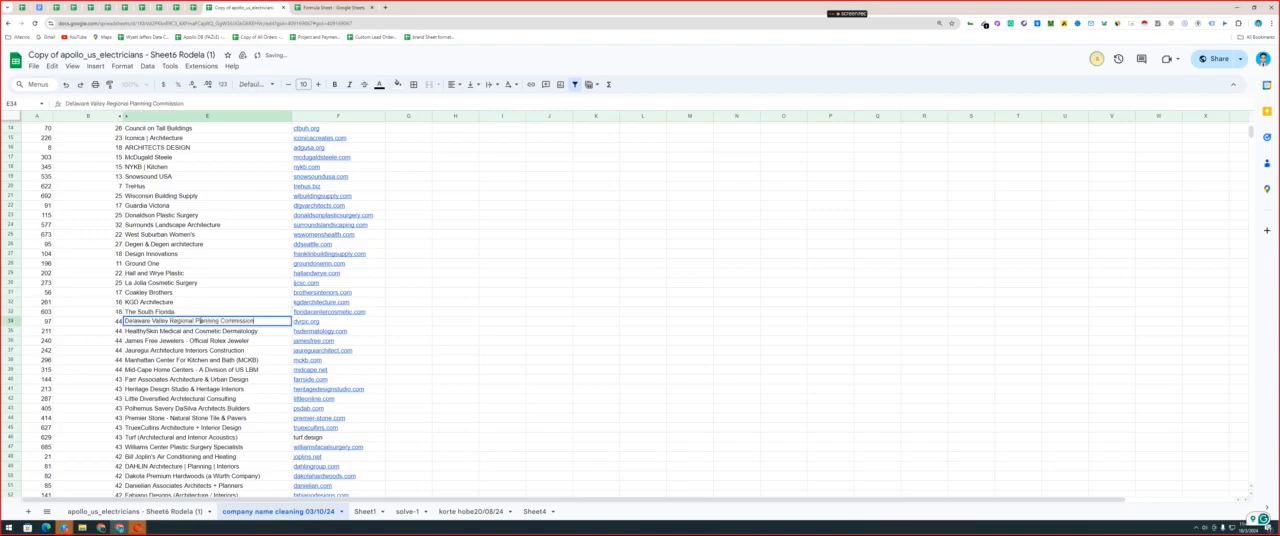
left_click_drag(194, 321, 256, 321)
key("BackSpace")
double_click(190, 331)
key("BackSpace")
mouse_move(180, 331)
left_mouse_down()
mouse_move(256, 331)
mouse_move(244, 351)
left_mouse_up()
Shorten the company names in E36 and E37 to James Free Jewelers and Jauregui Architecture.
double_click(186, 341)
key("BackSpace")
double_click(183, 351)
key("BackSpace")
Reduce the company name in E38 to its abbreviation MCKB, removing the full name and the parentheses.
double_click(173, 359)
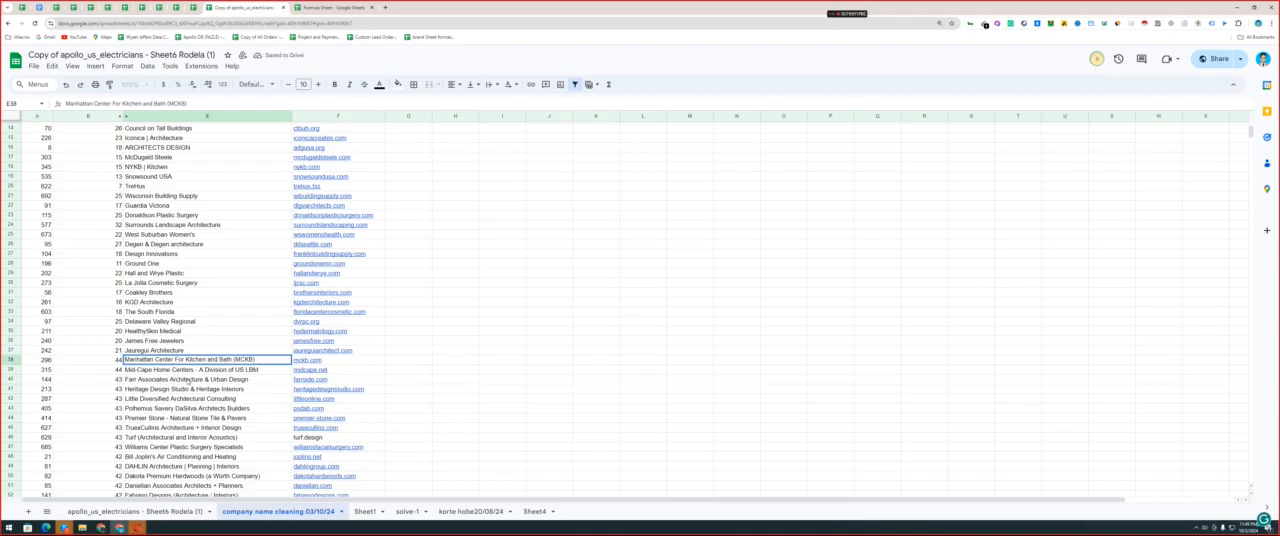
left_click(185, 379)
left_click(195, 361)
double_click(231, 361)
left_click_drag(237, 361, 124, 361)
key("BackSpace")
left_click(173, 359)
key("BackSpace")
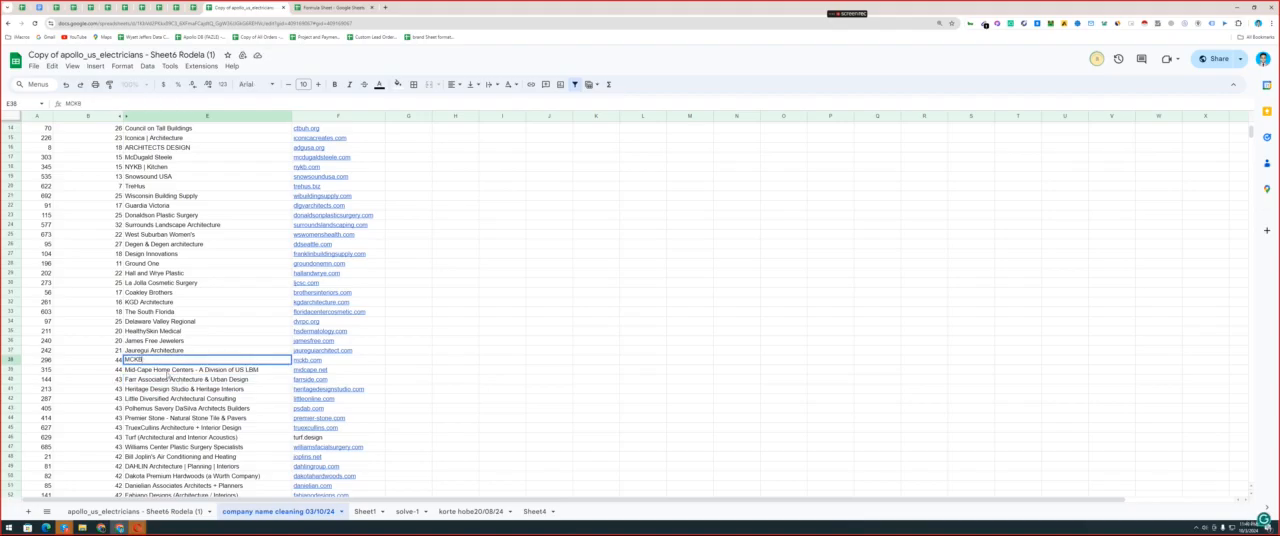
key("Return")
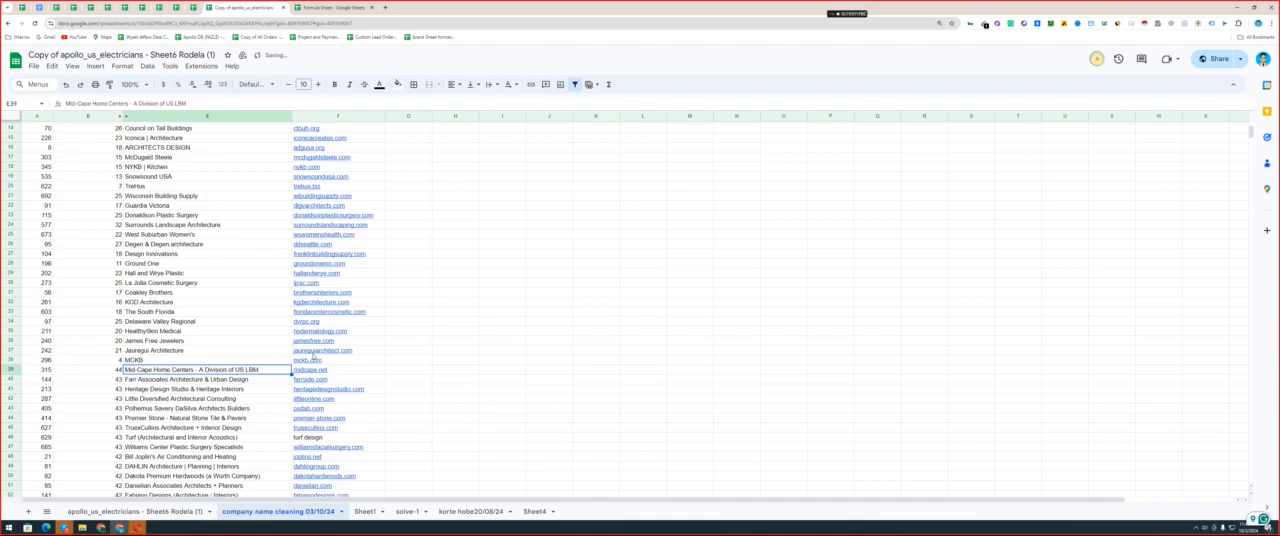
Preview the mckb.com website link in F38 to check it against the abbreviated company name.
mouse_move(310, 364)
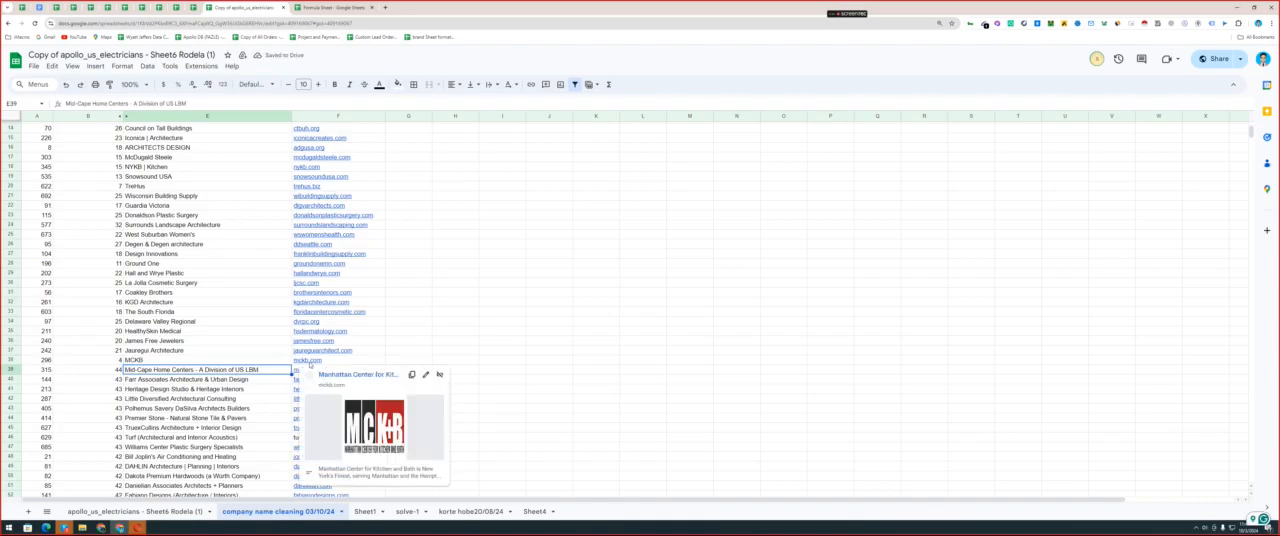
left_click(309, 362)
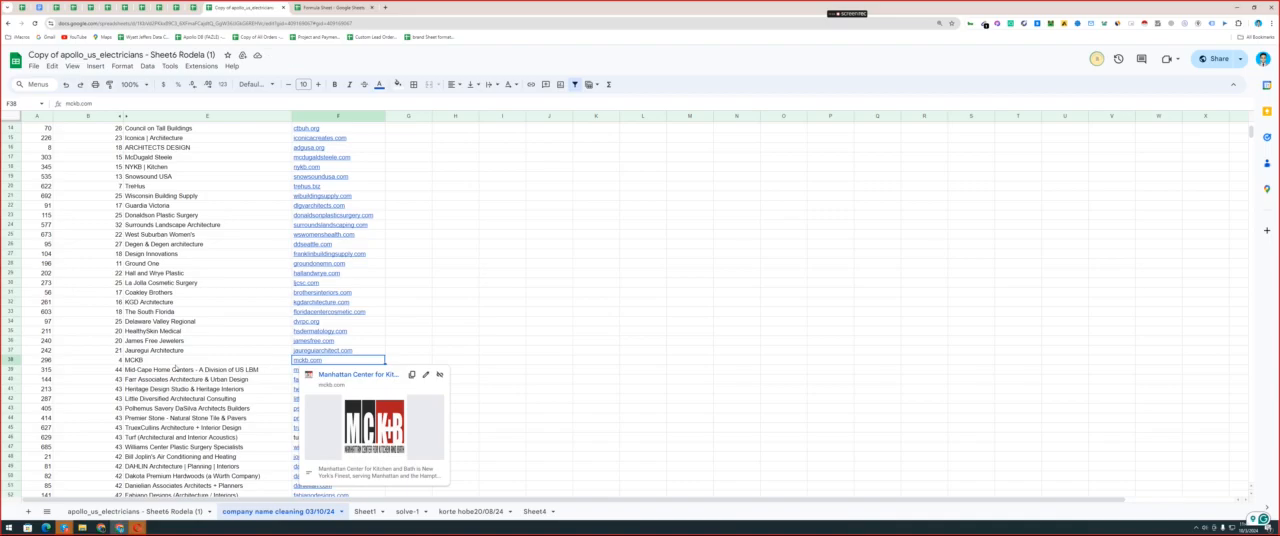
left_click(142, 362)
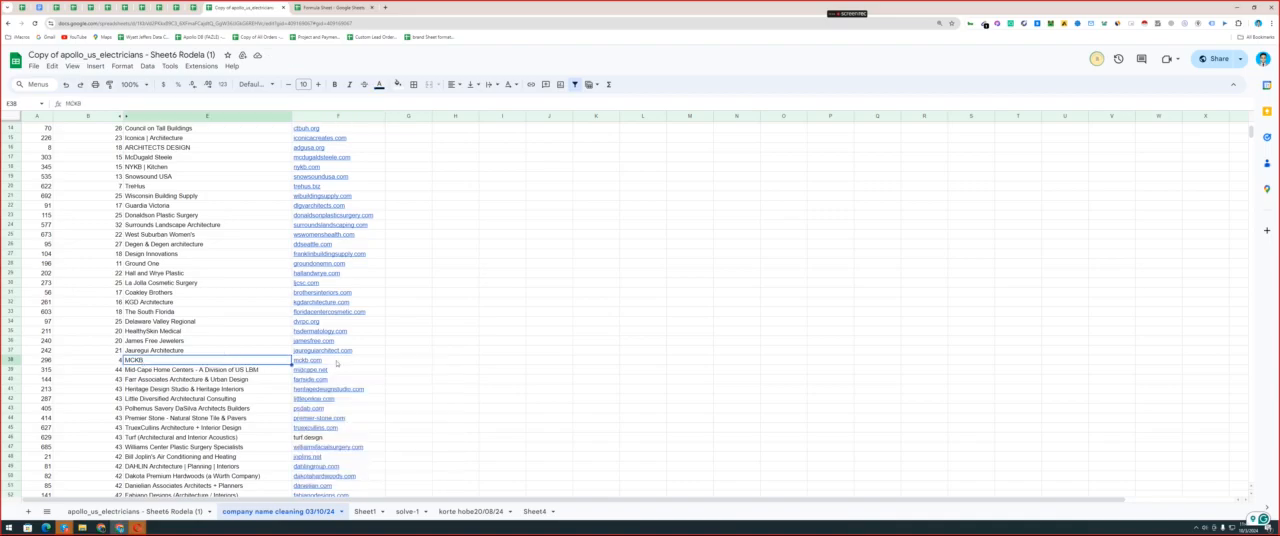
left_click(337, 362)
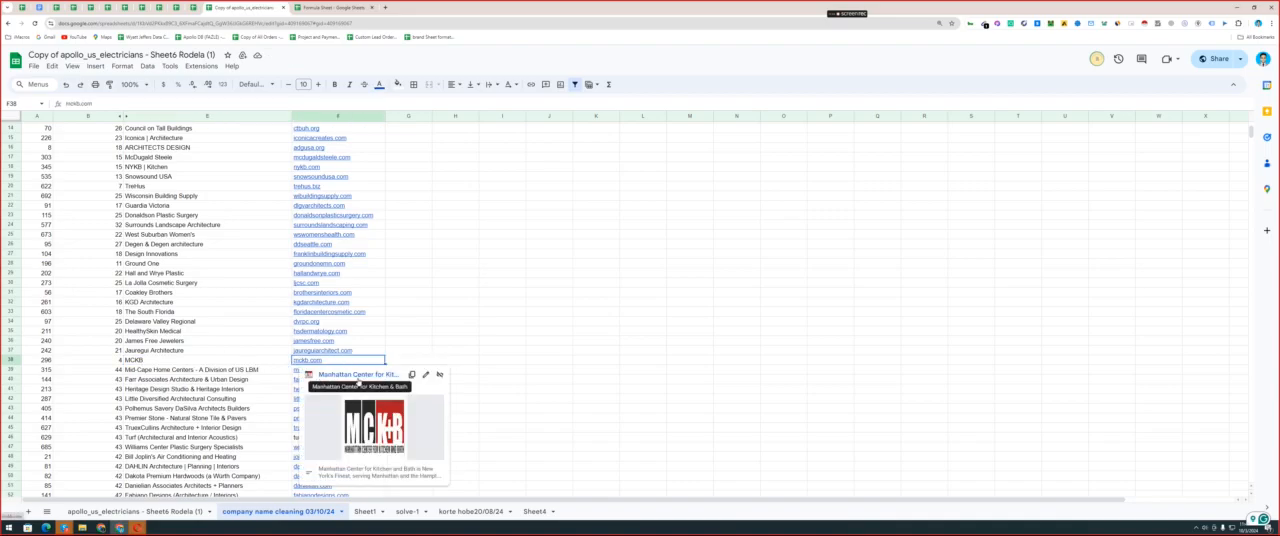
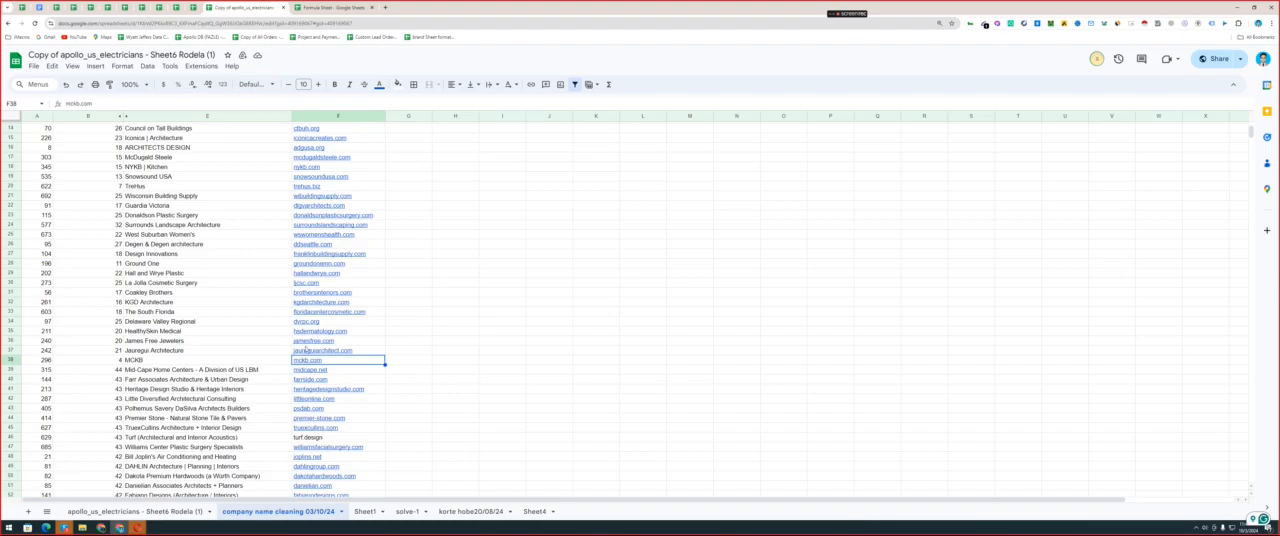
Preview the jamesfree.com website link in F36 to check it against the shortened company name in E36.
left_click(306, 341)
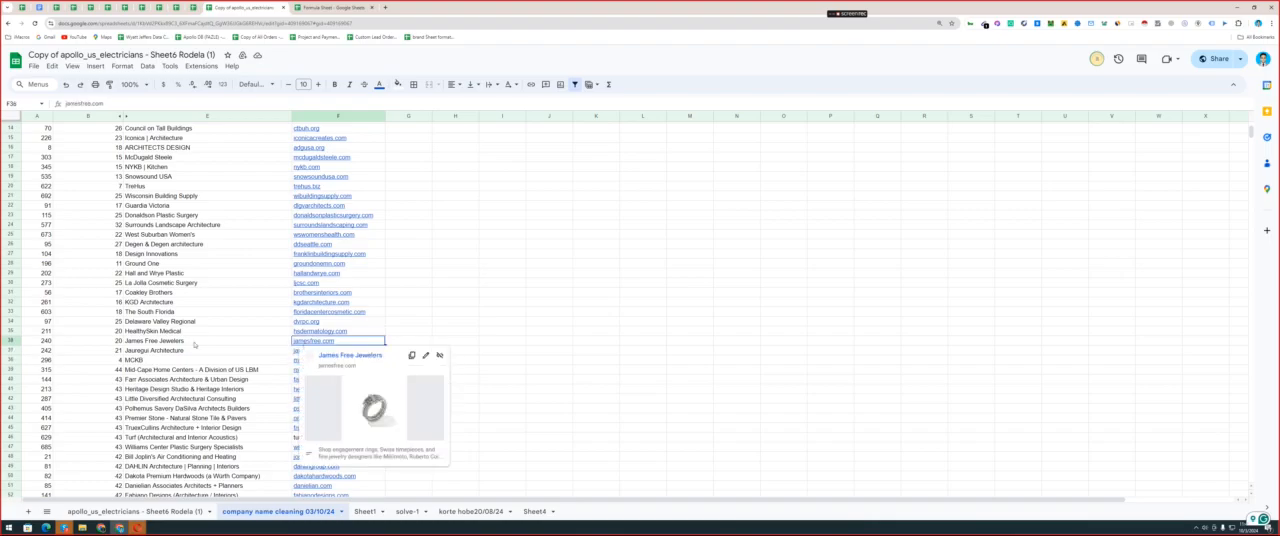
left_click(194, 344)
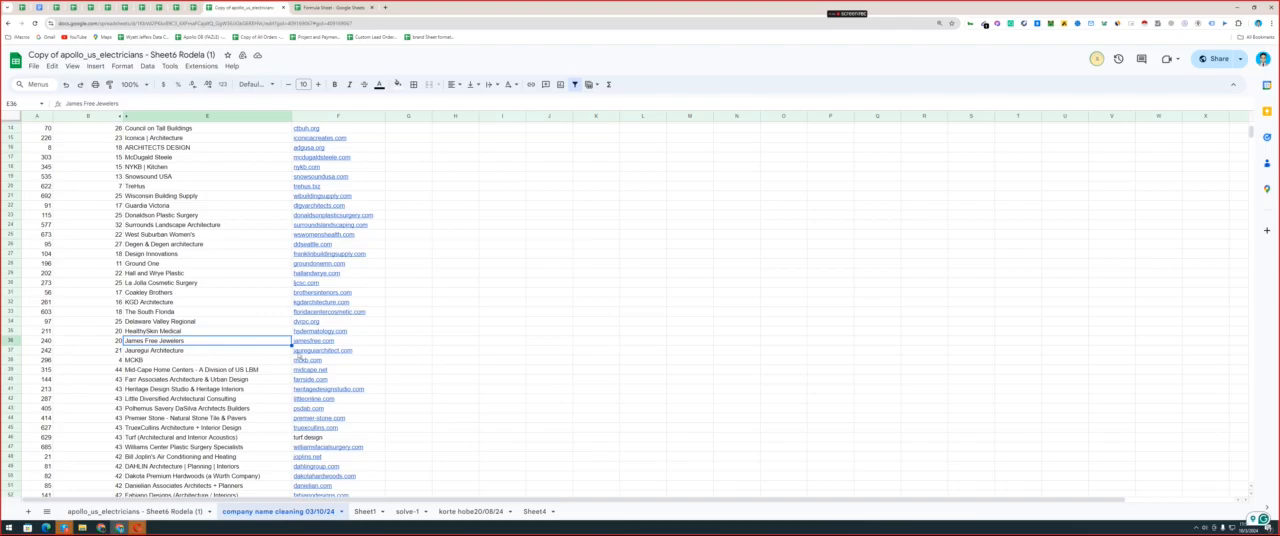
mouse_move(311, 342)
double_click(161, 340)
Shorten the company names in E39 and E40 to Mid-Cape Home Centers and Farr Associates Architecture.
double_click(186, 371)
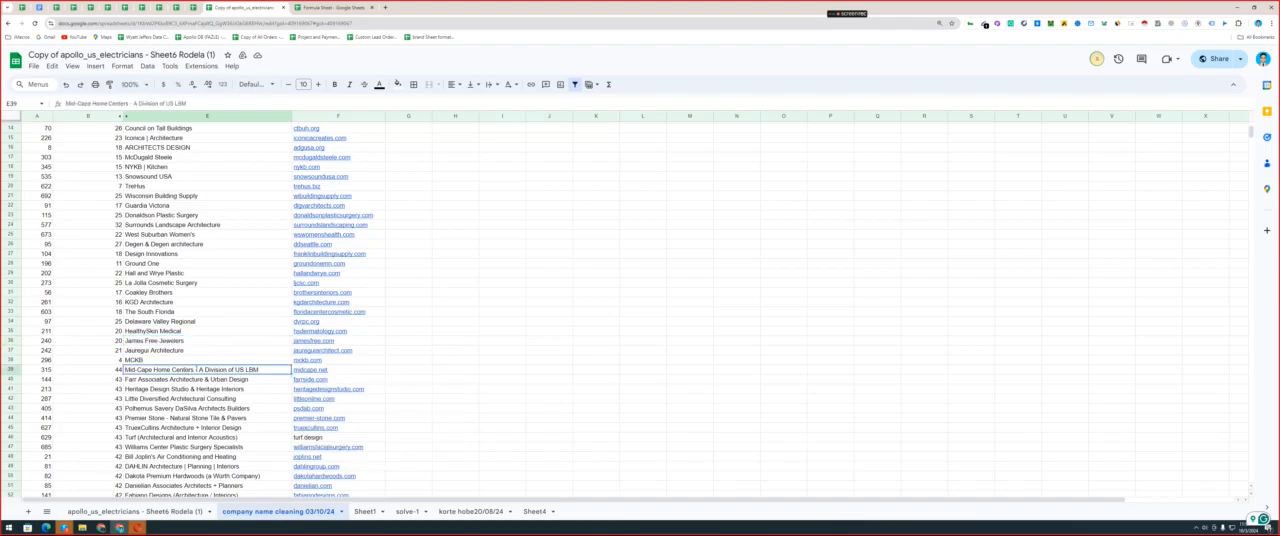
left_click_drag(193, 370, 202, 398)
key("BackSpace")
double_click(181, 387)
double_click(190, 379)
key("BackSpace")
Shorten the company names in E41 and E42 to Heritage Design Studio and Little Diversified Architectural.
double_click(190, 388)
key("BackSpace")
double_click(180, 398)
key("BackSpace")
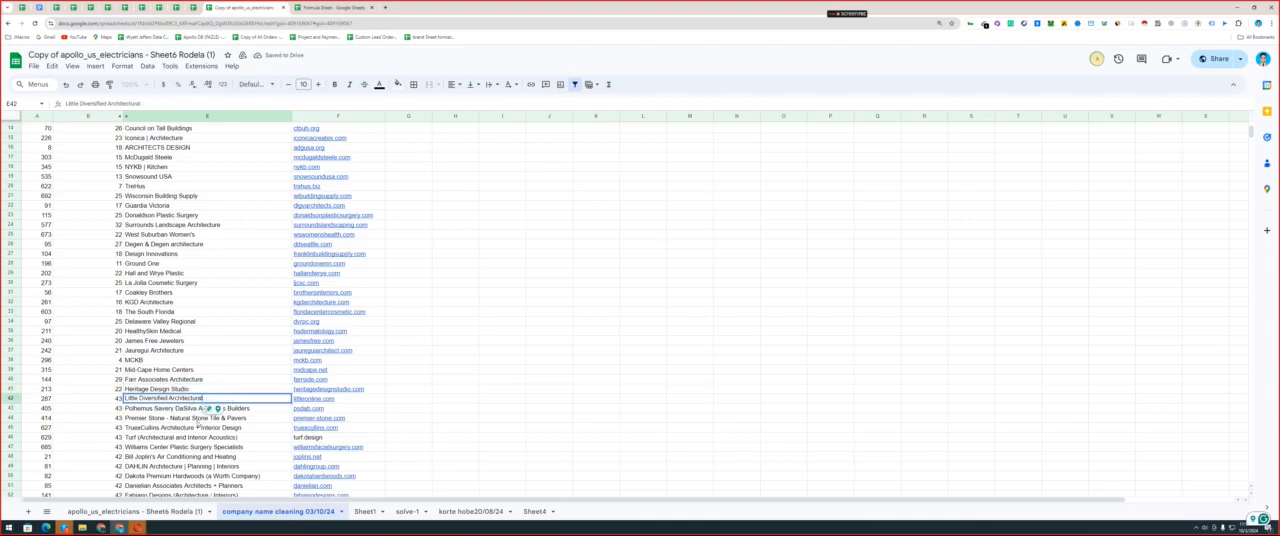
left_click(210, 418)
Shorten the company names in E43 and E44 to Polhemus Savery DaSilva and Premier Stone.
double_click(214, 408)
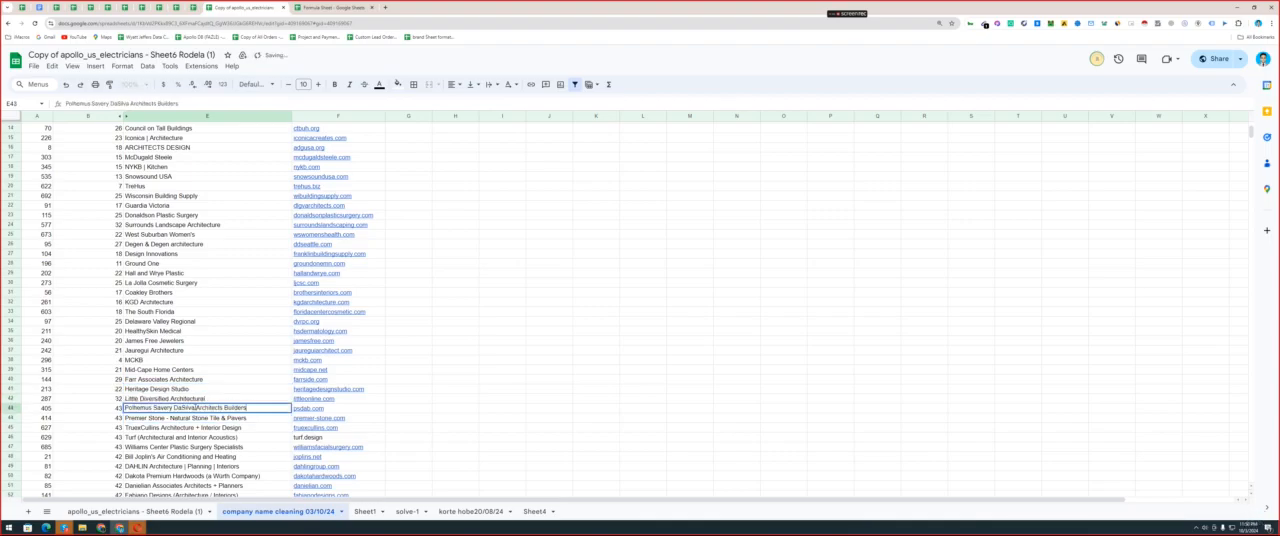
key("BackSpace")
left_click_drag(250, 408, 277, 432)
left_click(172, 418)
double_click(172, 418)
key("BackSpace")
Shorten the company names in E45 and E49 to TruexCollins Architecture and DAHLIN Architecture.
double_click(190, 427)
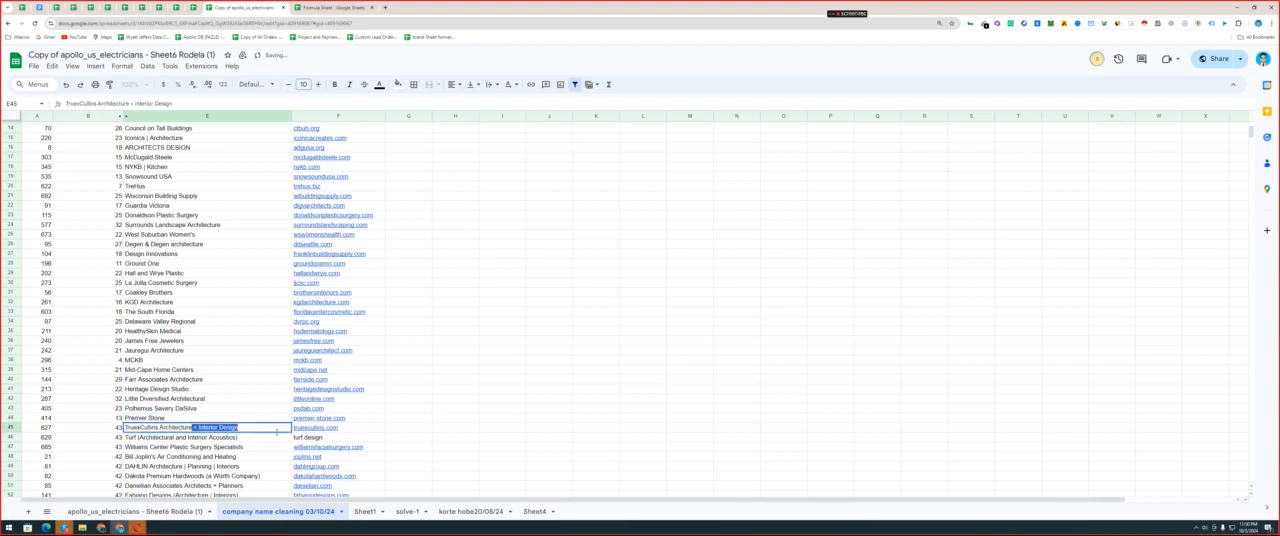
key("BackSpace")
left_click(192, 447)
scroll(187, 394, "down", 20)
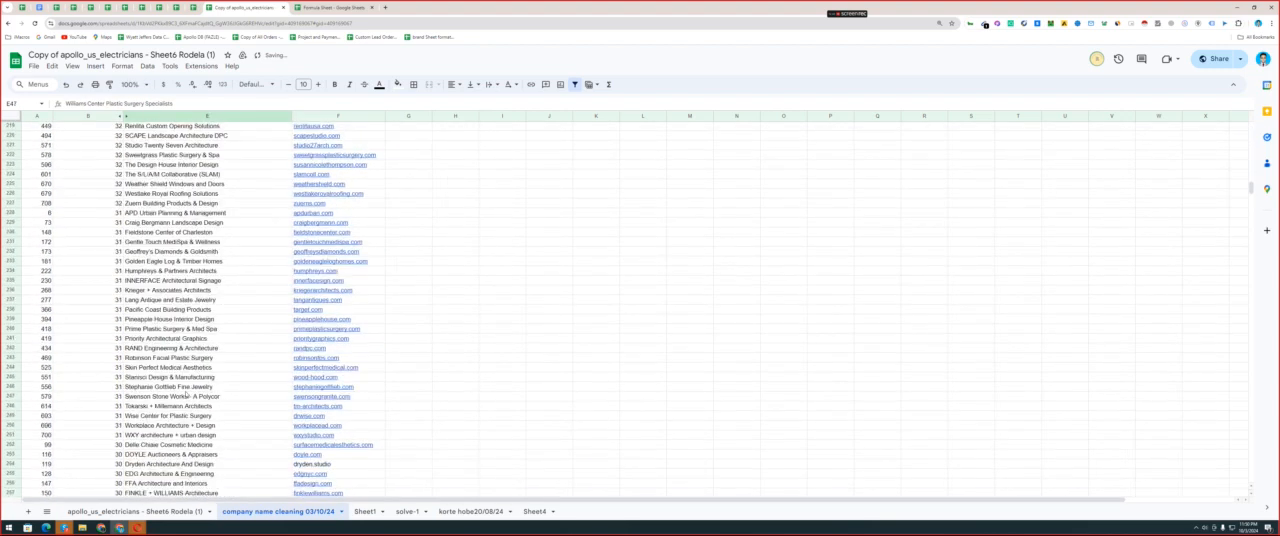
scroll(186, 395, "up", 18)
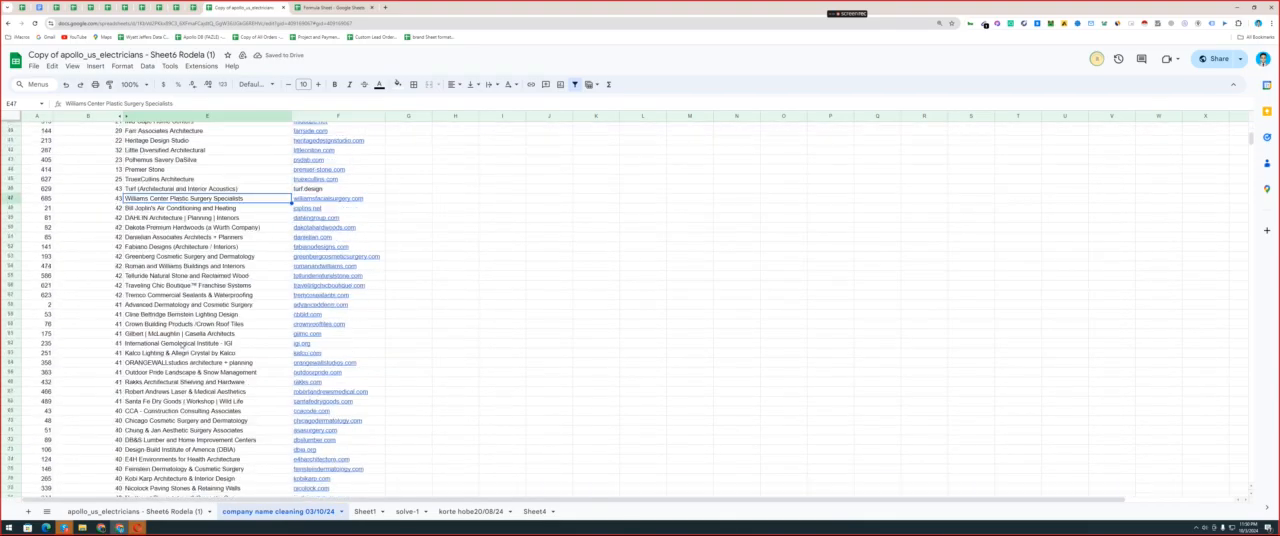
left_click(183, 218)
double_click(181, 218)
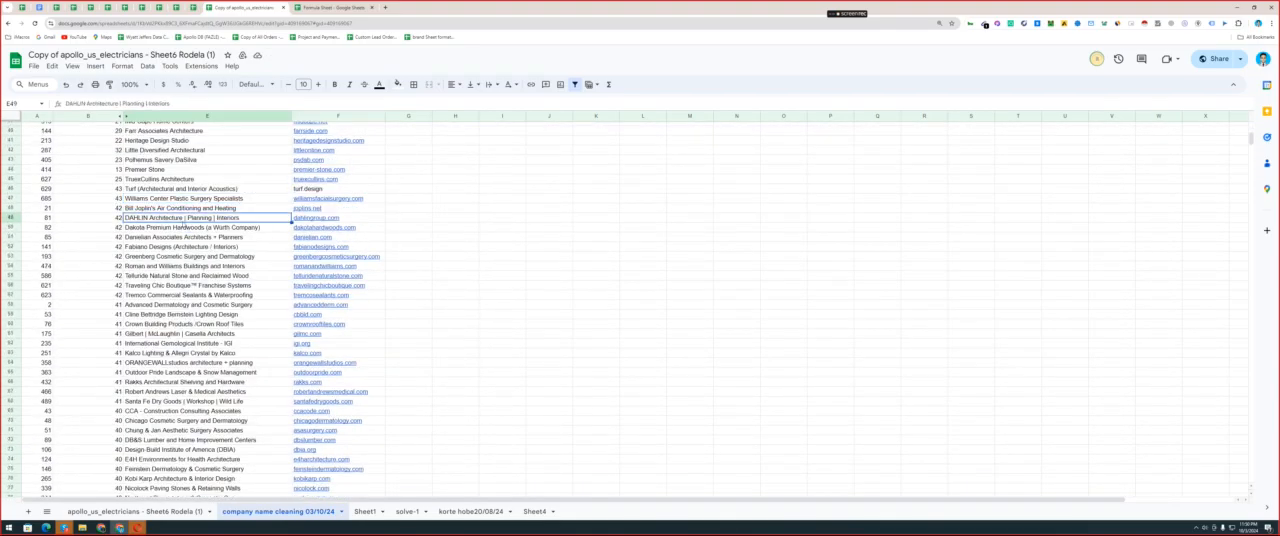
left_click(240, 219, "shift")
key("BackSpace")
left_click(227, 248)
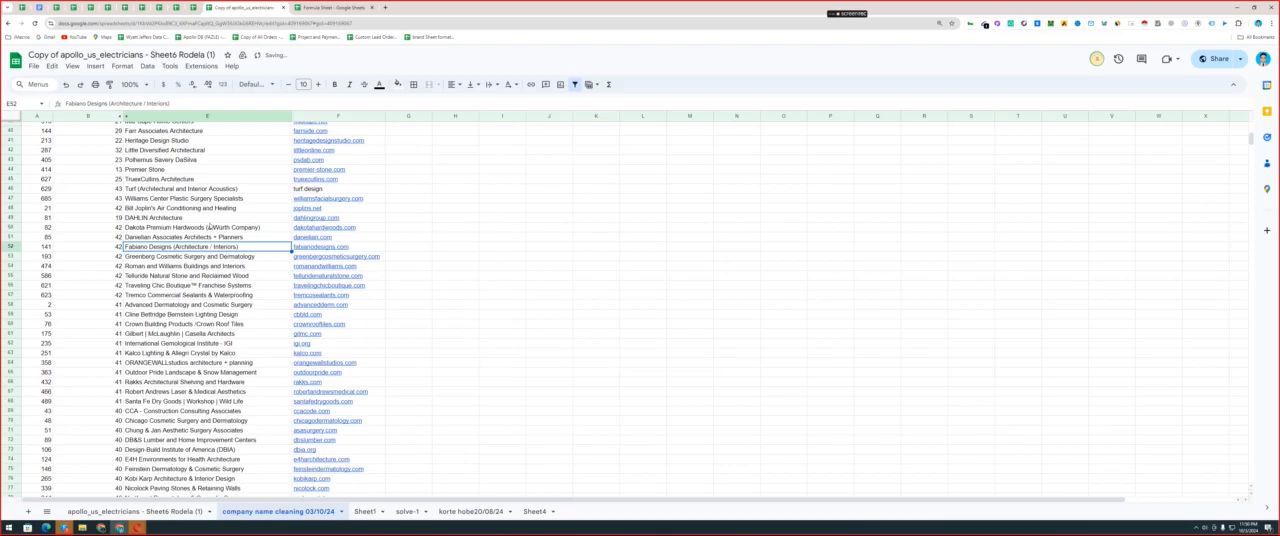
Switch to the Formula Sheet and examine the REGEXREPLACE formula in row 22 for separating words at upper case letters, including where it is used.
scroll(211, 226, "up", 10)
left_click_drag(234, 155, 210, 436)
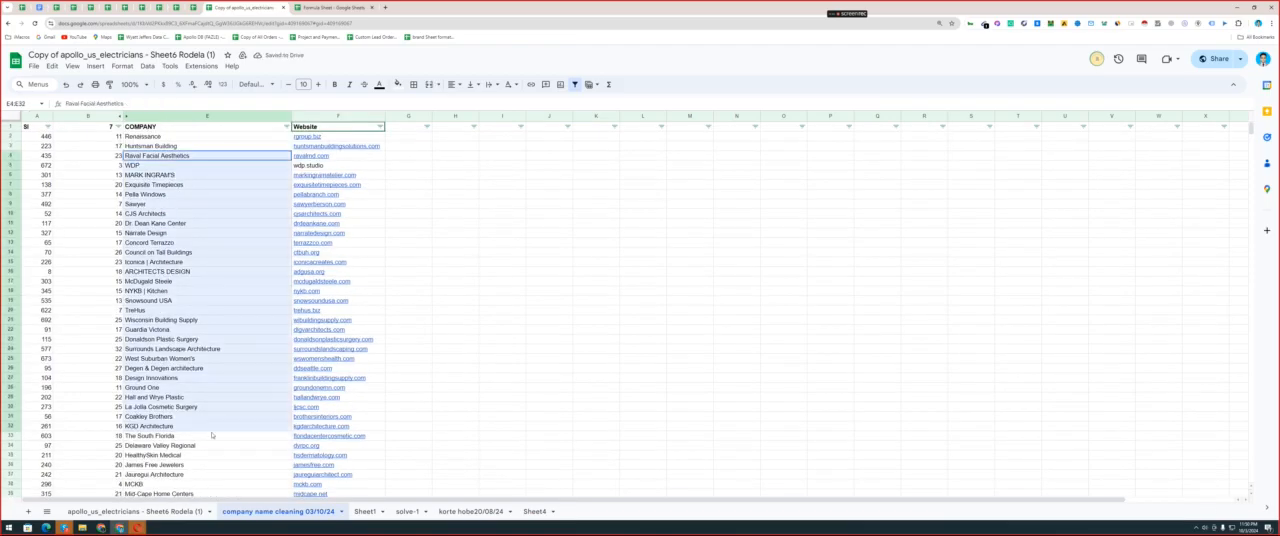
left_click(327, 7)
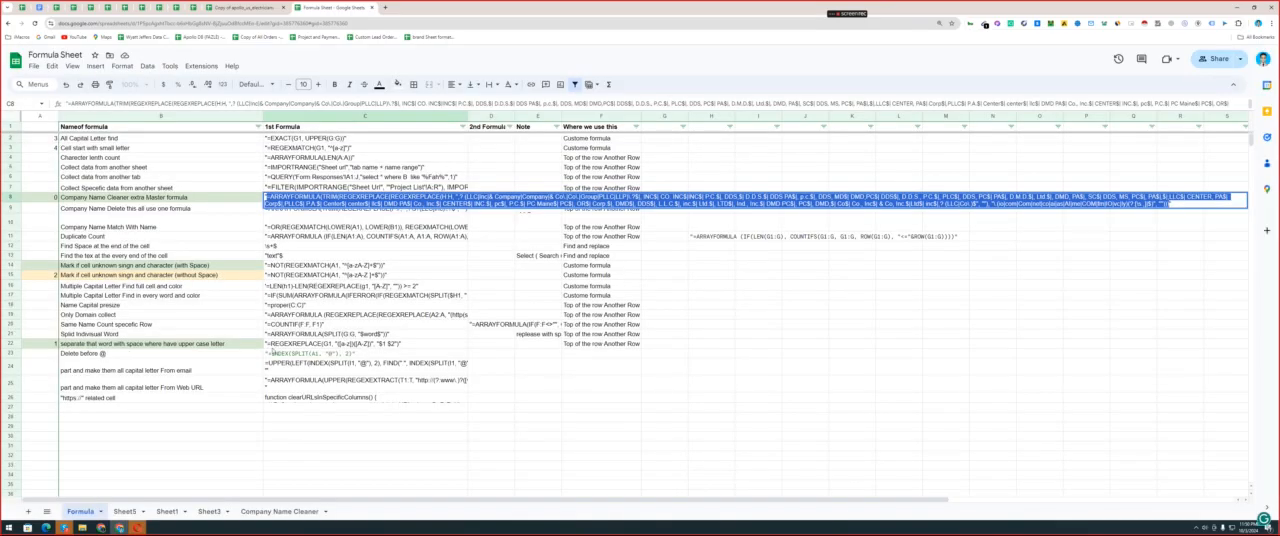
left_click(100, 346)
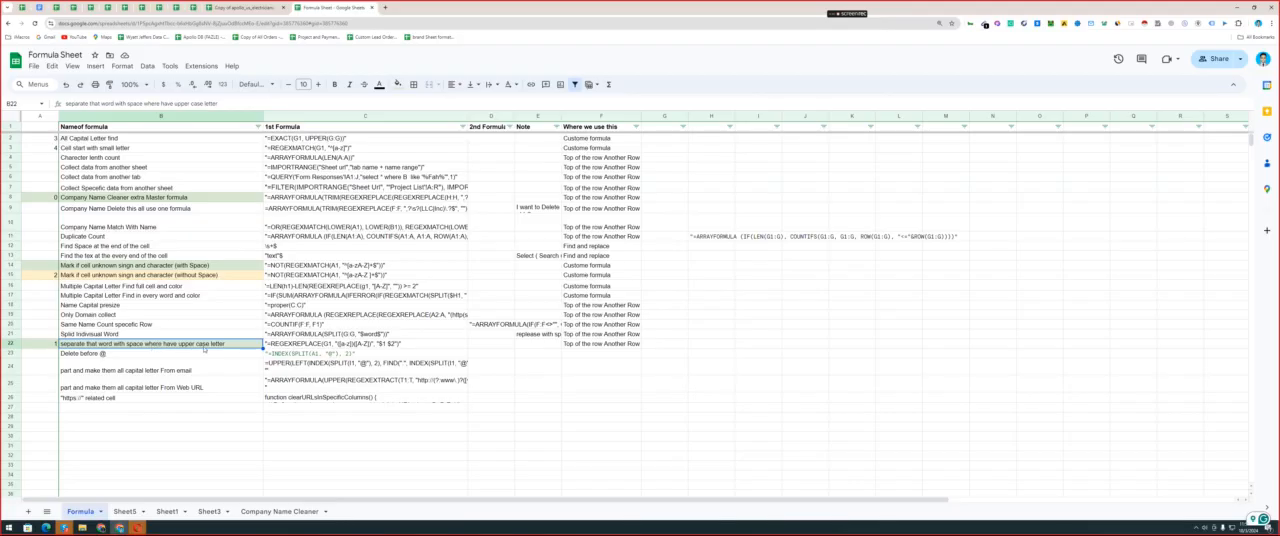
double_click(408, 344)
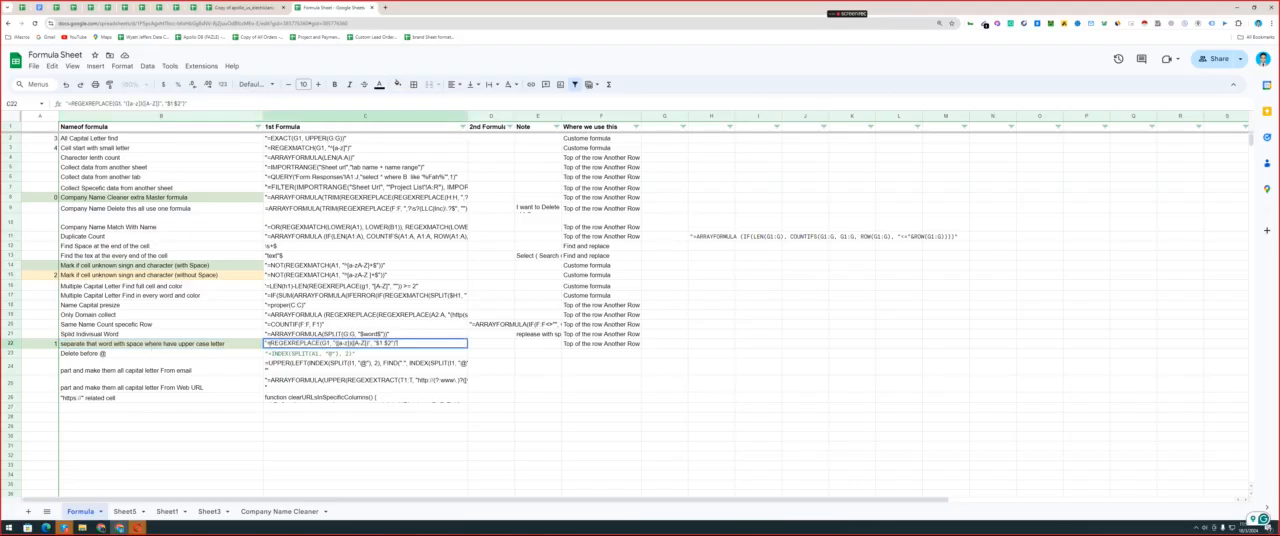
key("ctrl+a")
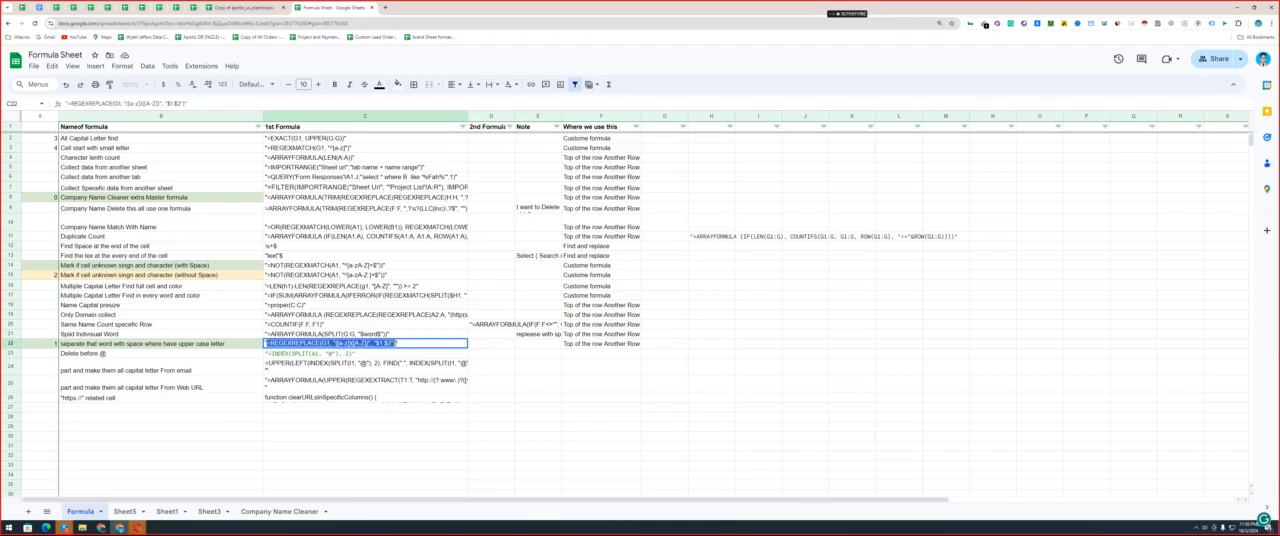
left_click(601, 346)
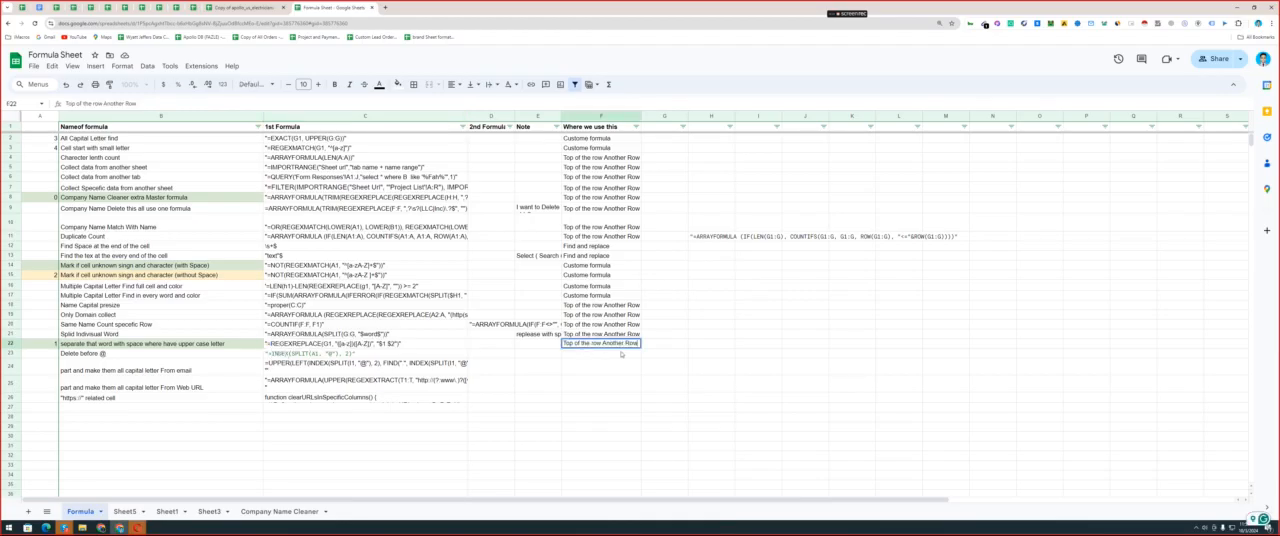
key("ctrl+shift+Tab")
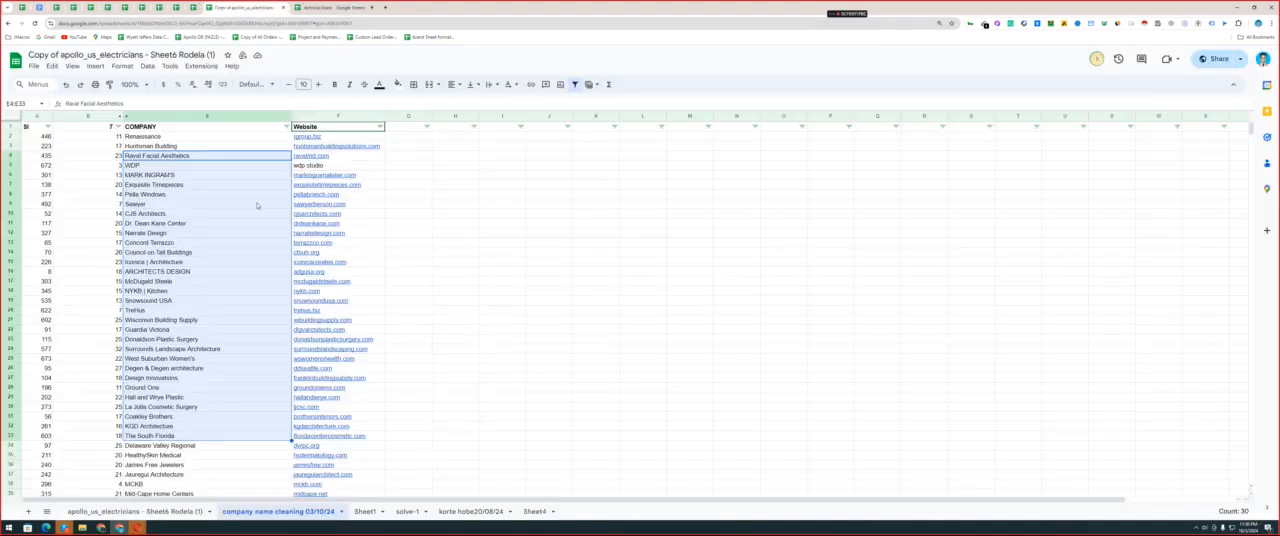
left_click(230, 404)
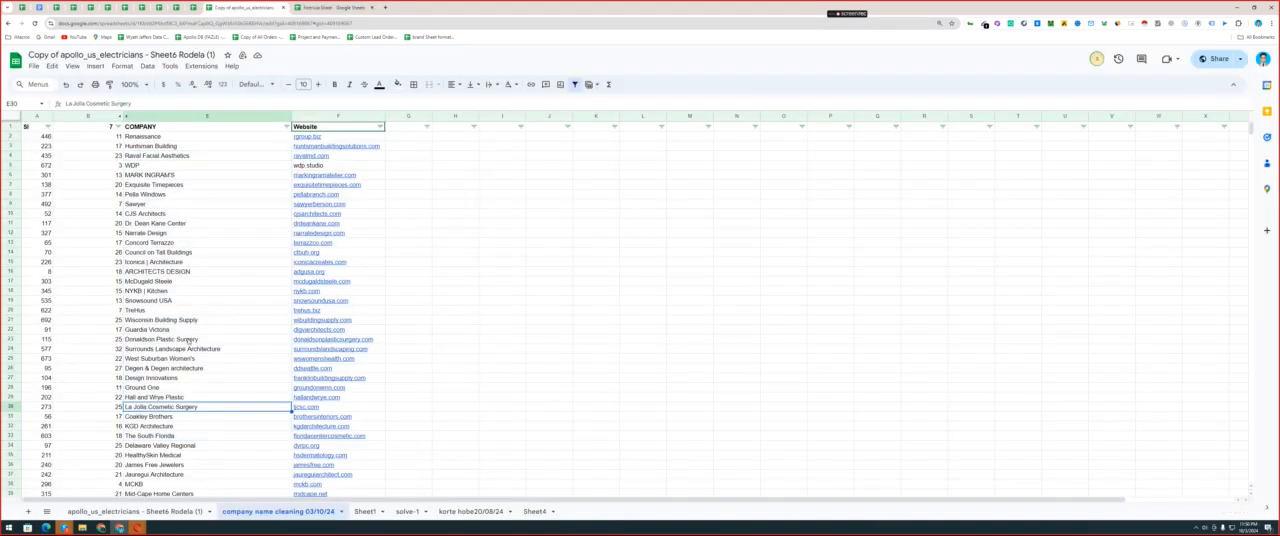
left_click(168, 225)
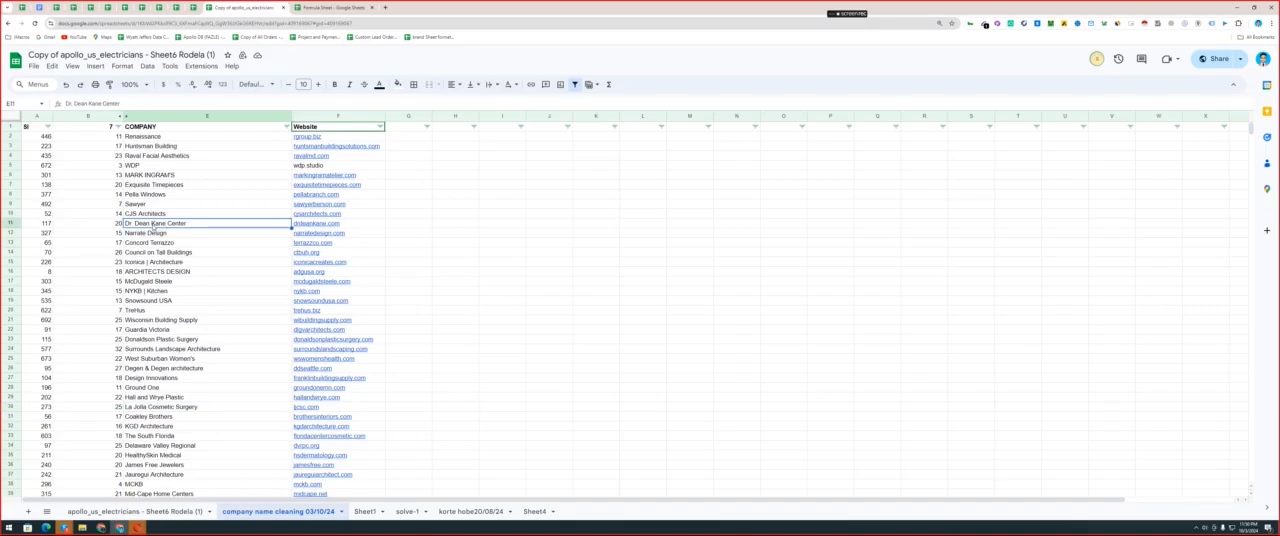
key("F2")
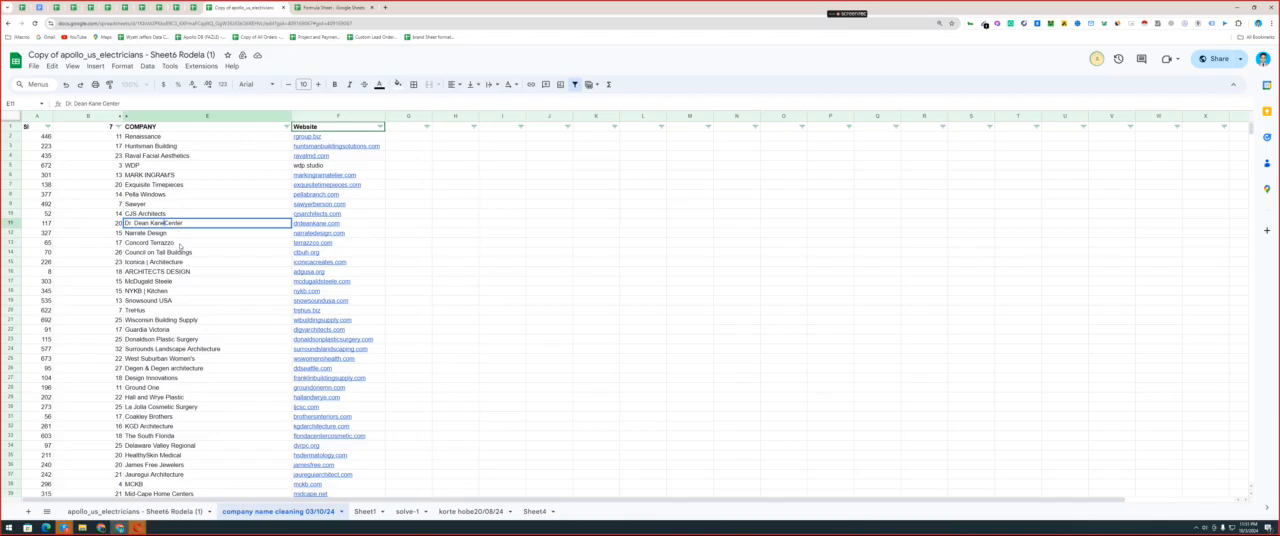
left_click(180, 245)
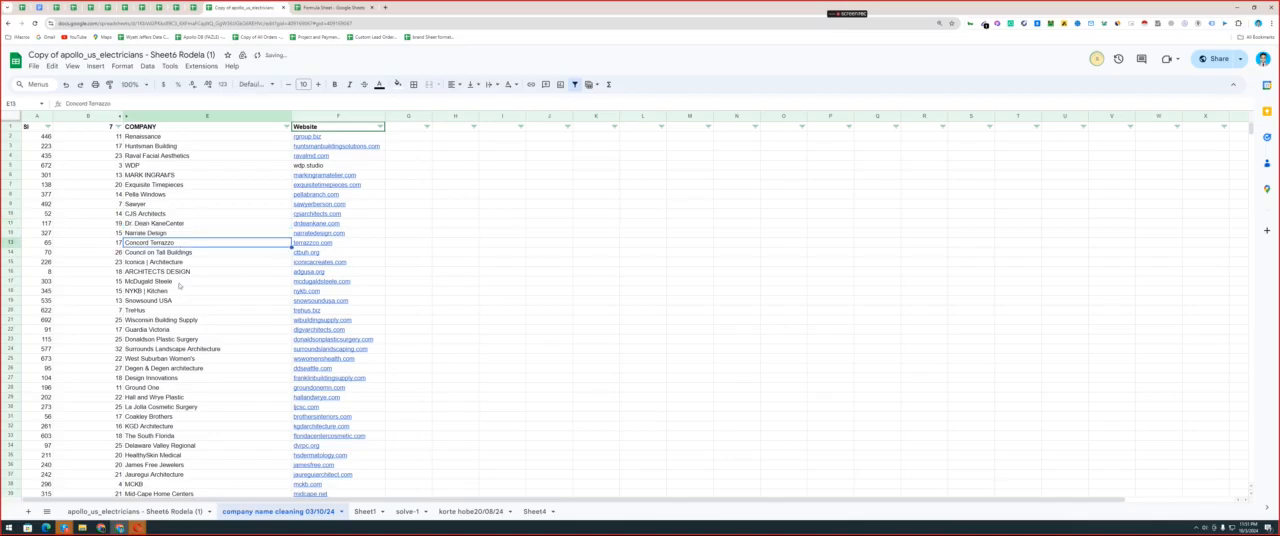
Examine the shortest company names near the end of the length-sorted list for any that still need cleaning.
key("Down")
key("Down")
key("Down")
scroll(180, 286, "down", 8)
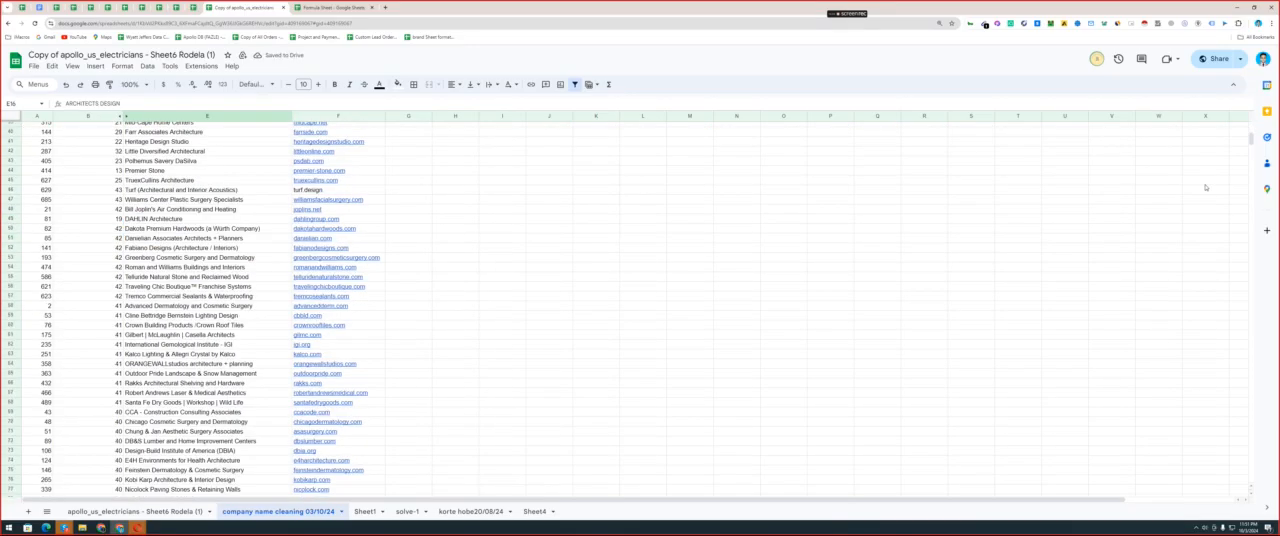
left_click_drag(1250, 141, 1235, 318)
scroll(1234, 318, "up", 20)
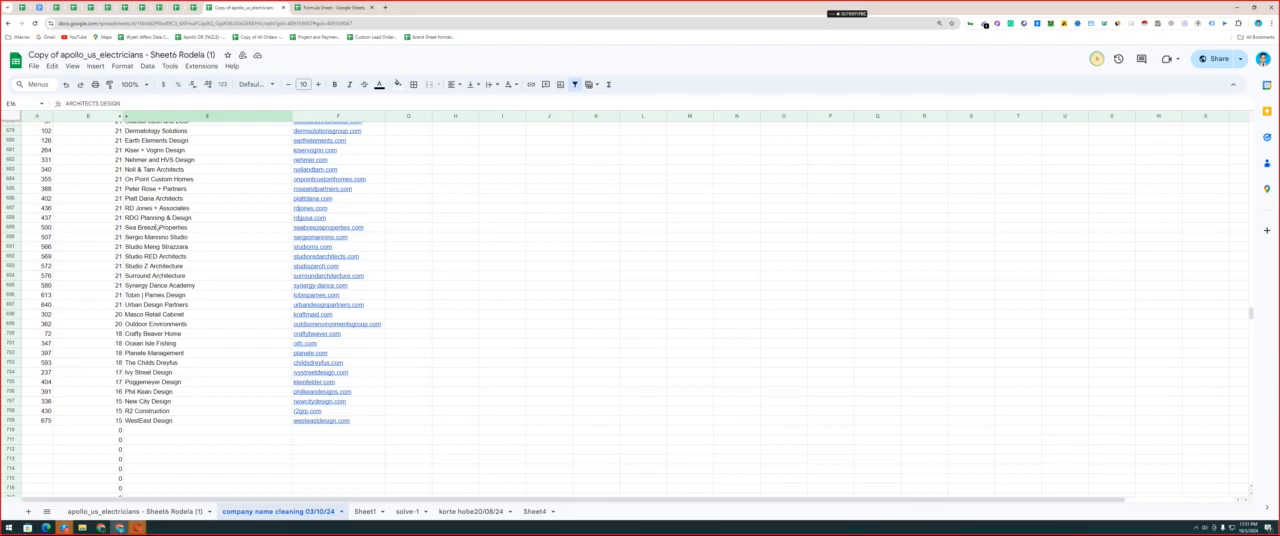
scroll(172, 162, "up", 1)
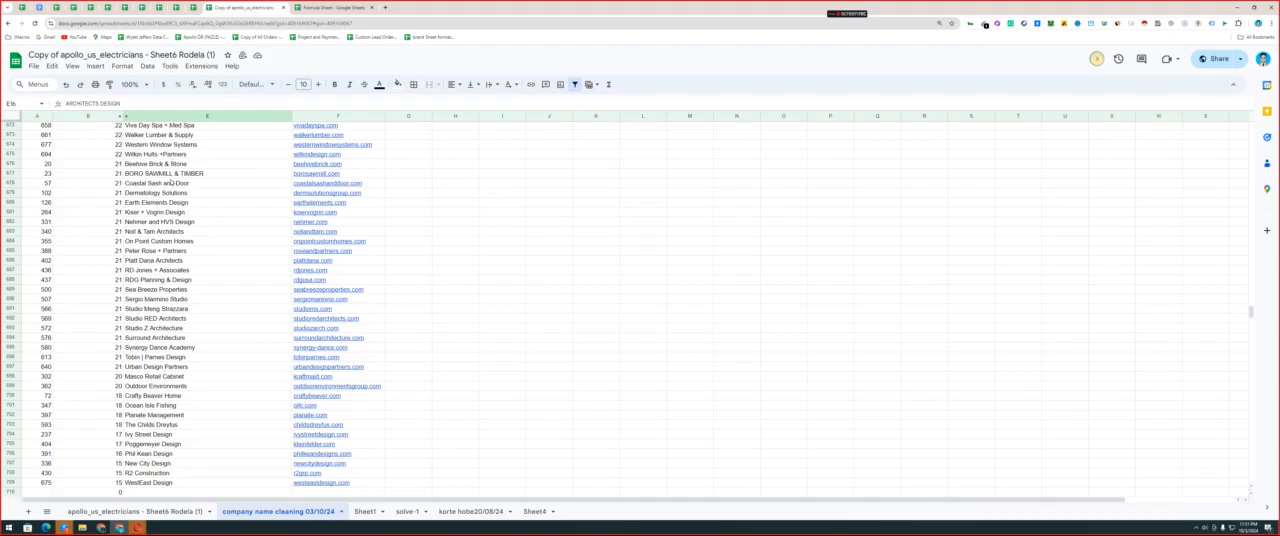
scroll(155, 170, "up", 2)
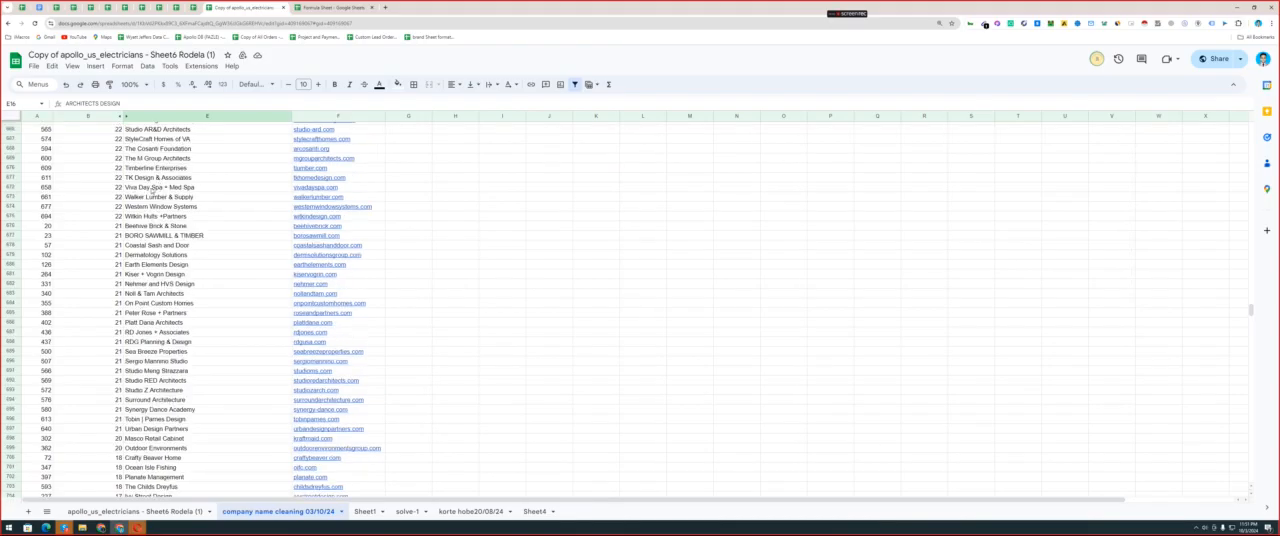
scroll(152, 189, "up", 2)
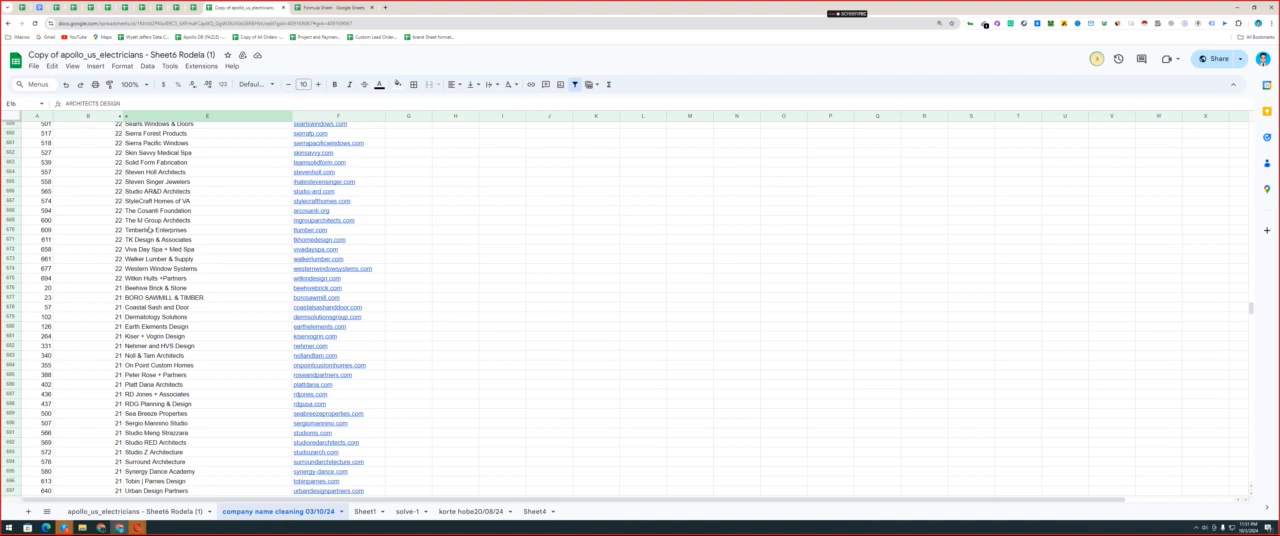
left_click(148, 201)
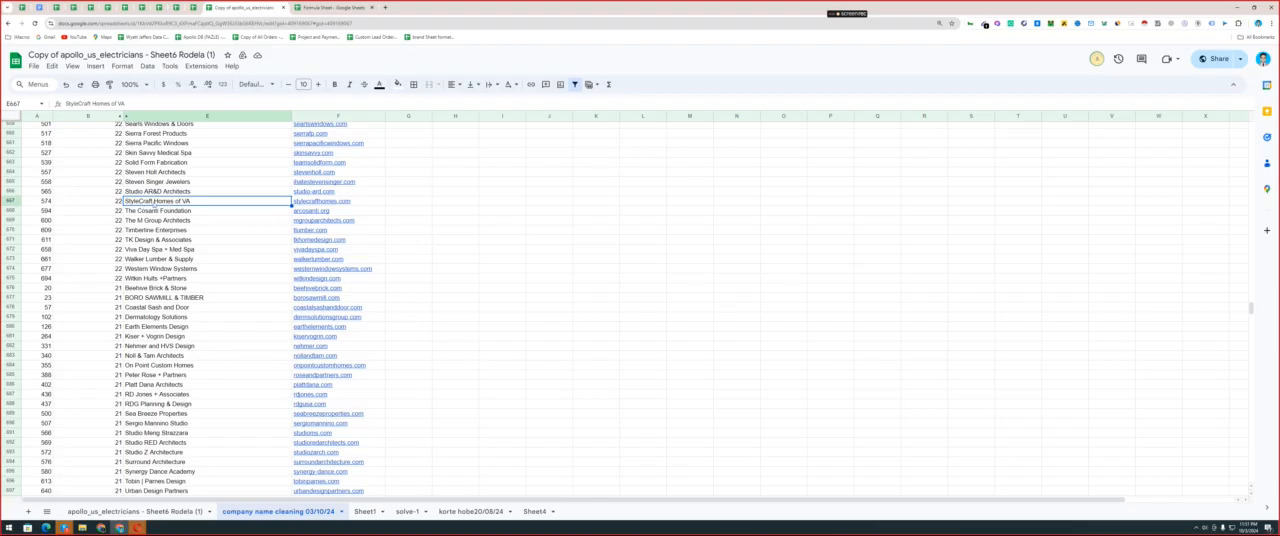
scroll(155, 163, "up", 3)
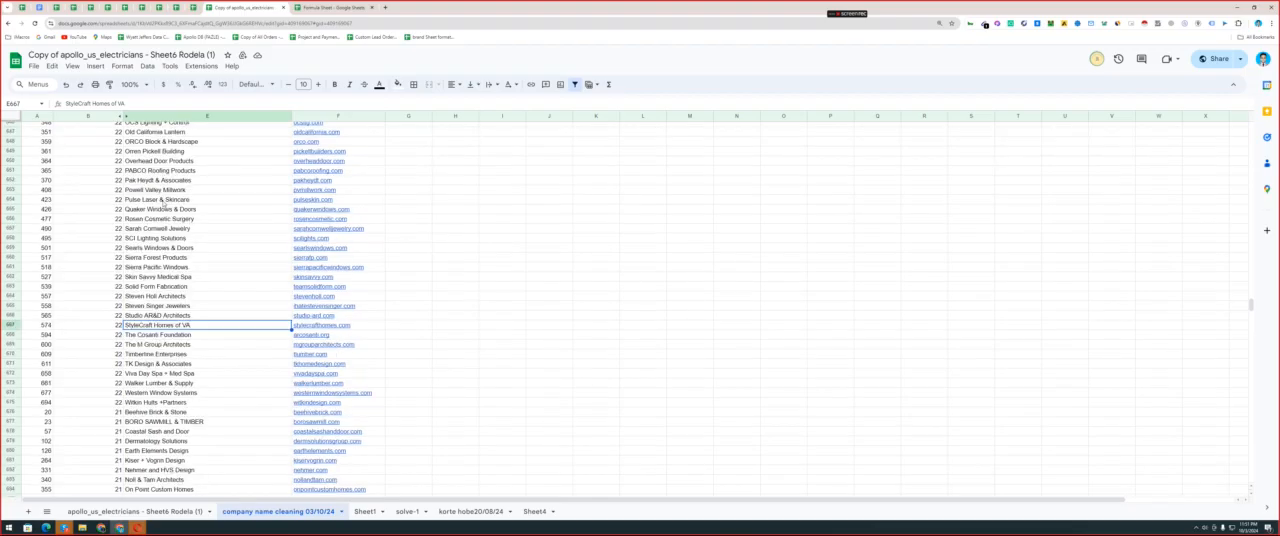
scroll(171, 181, "up", 3)
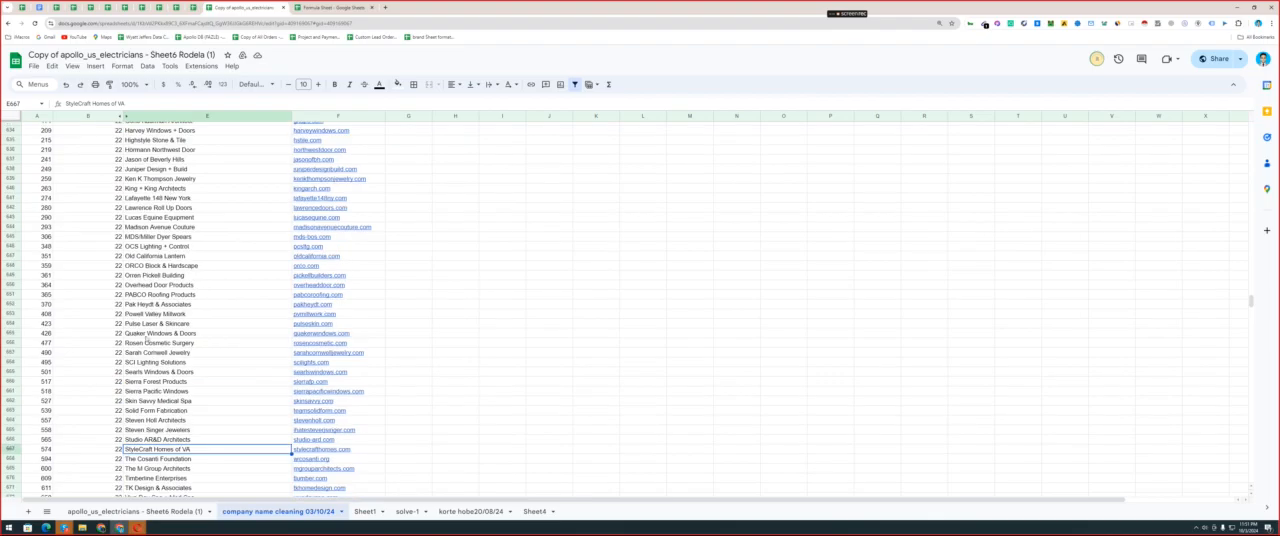
left_click(147, 286)
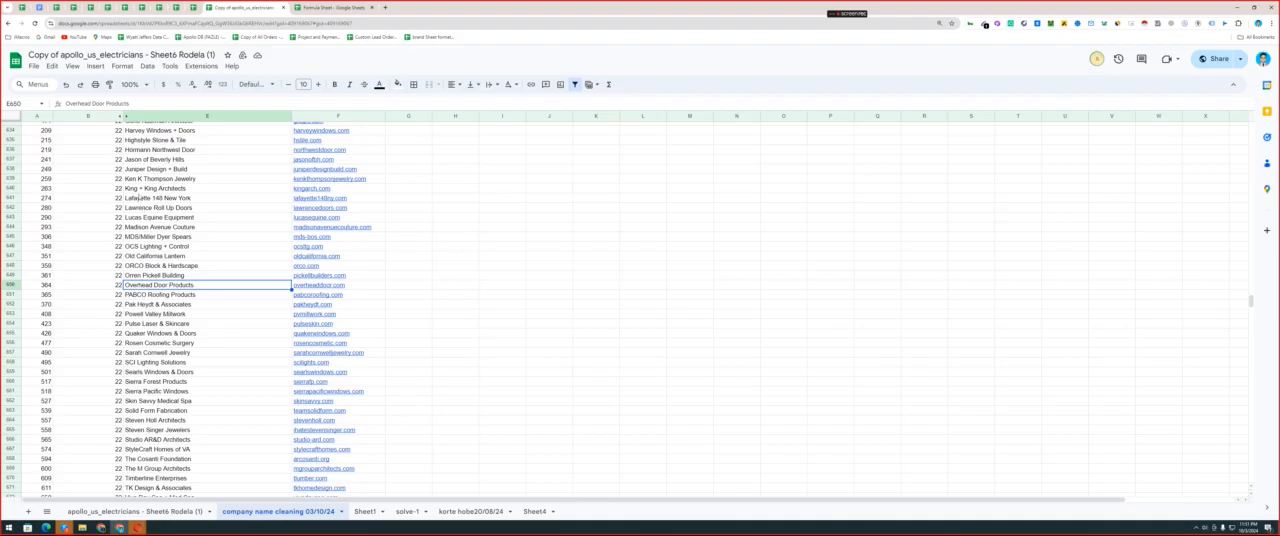
scroll(167, 171, "up", 20)
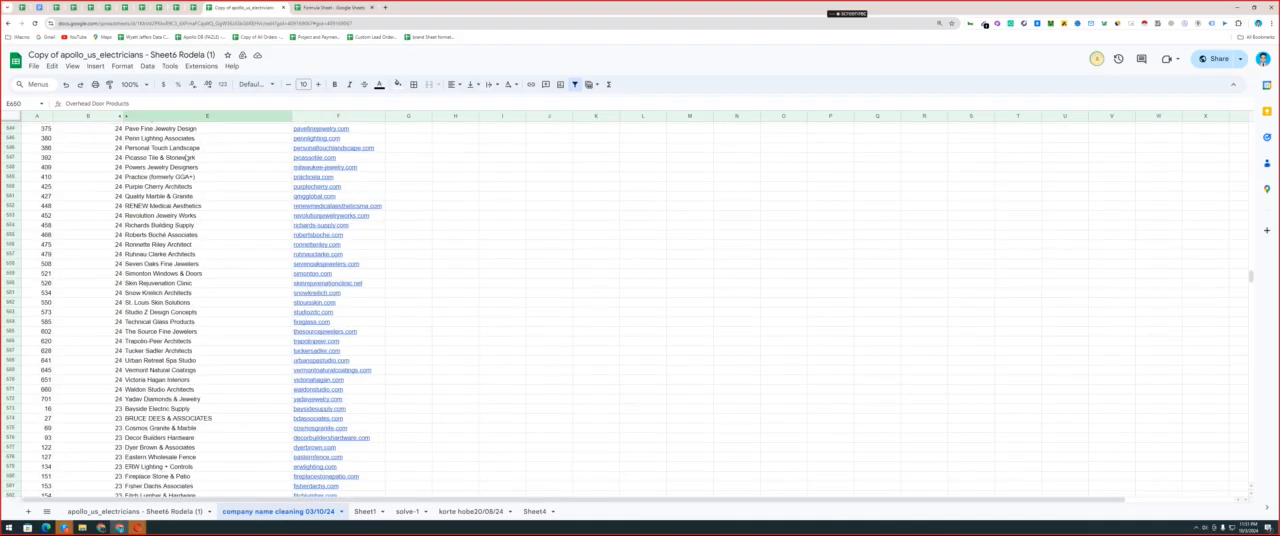
Unhide columns C and D, and insert a blank column between the cleaned COMPANY column E and the Website column.
left_click(126, 116)
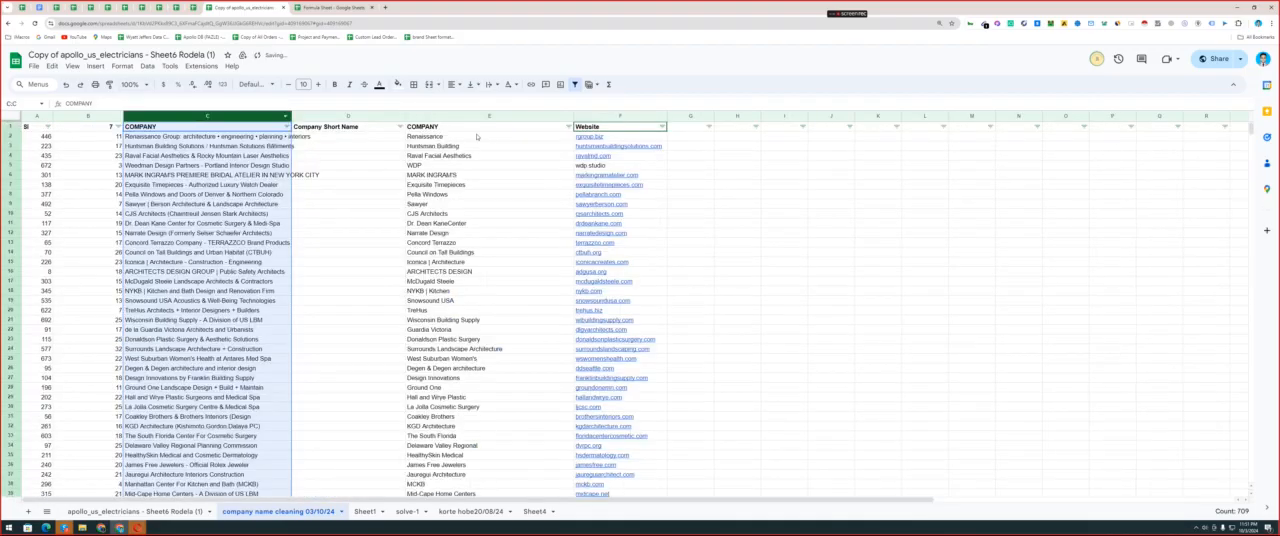
left_click(474, 128)
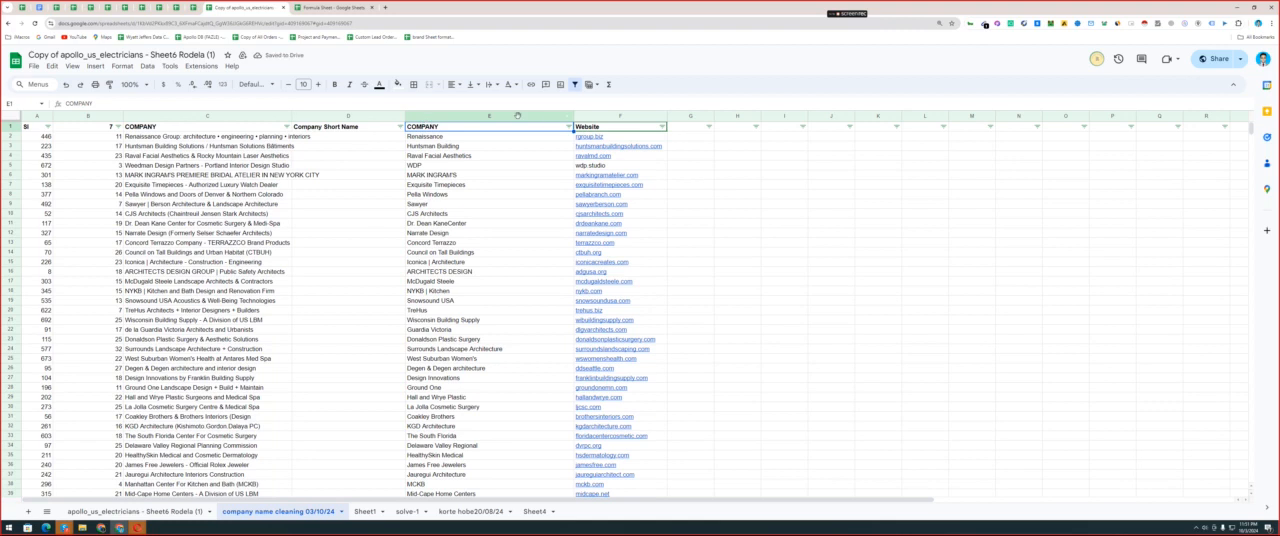
right_click(518, 117)
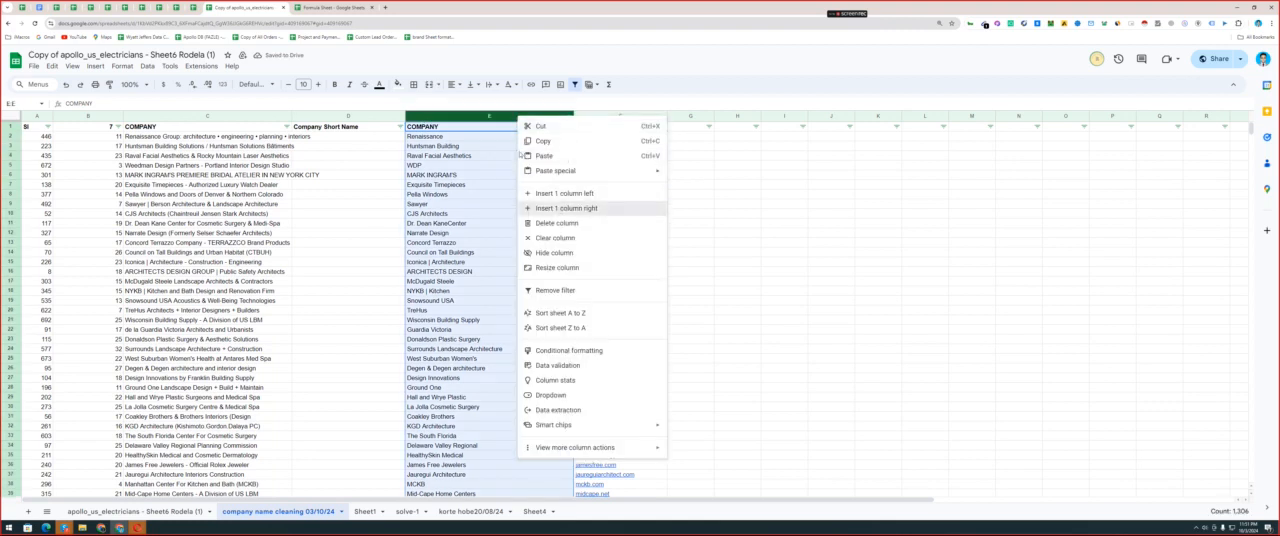
left_click(566, 208)
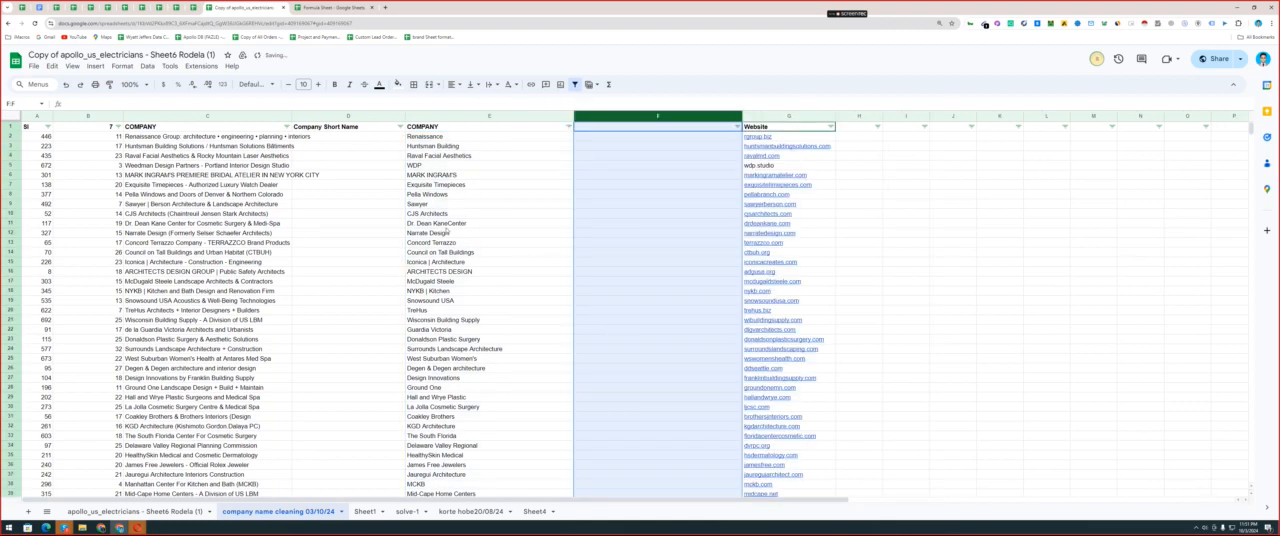
Enter =REGEXREPLACE(E1, "([a-z])([A-Z])", "$1 $2") in F1, pointing the pasted formula at the cleaned COMPANY column.
left_click(621, 128)
type("=REGEXREPLACE(E2, \"([a-z])([A-Z])\", \"$1 $2\")")
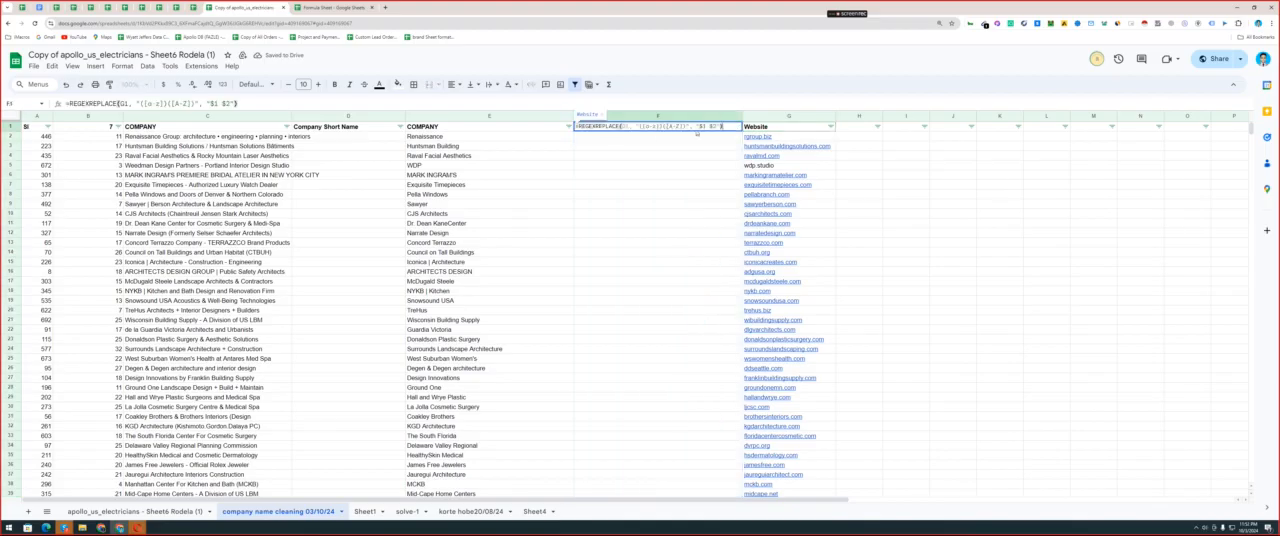
double_click(622, 126)
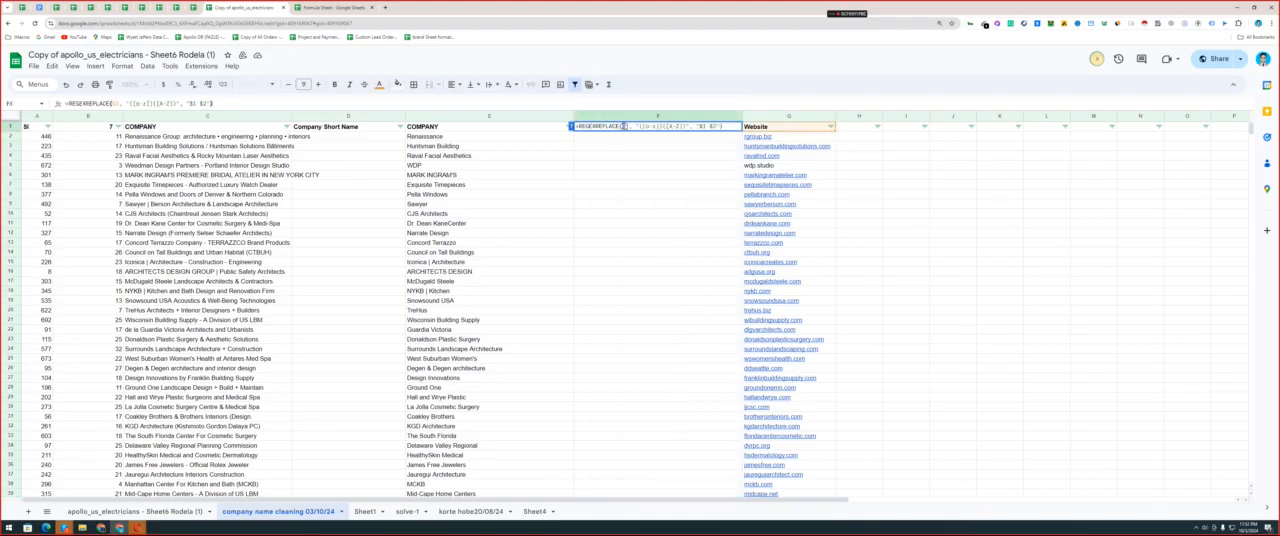
key("Return")
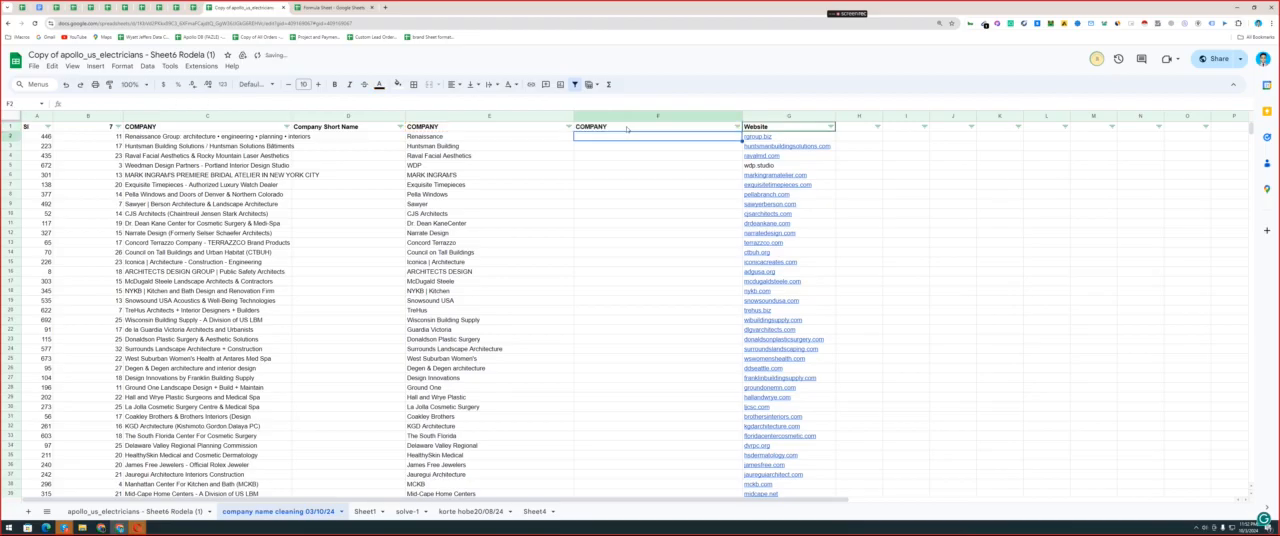
Try filling the REGEXREPLACE formula down column F, and undo the fill.
left_click(627, 127)
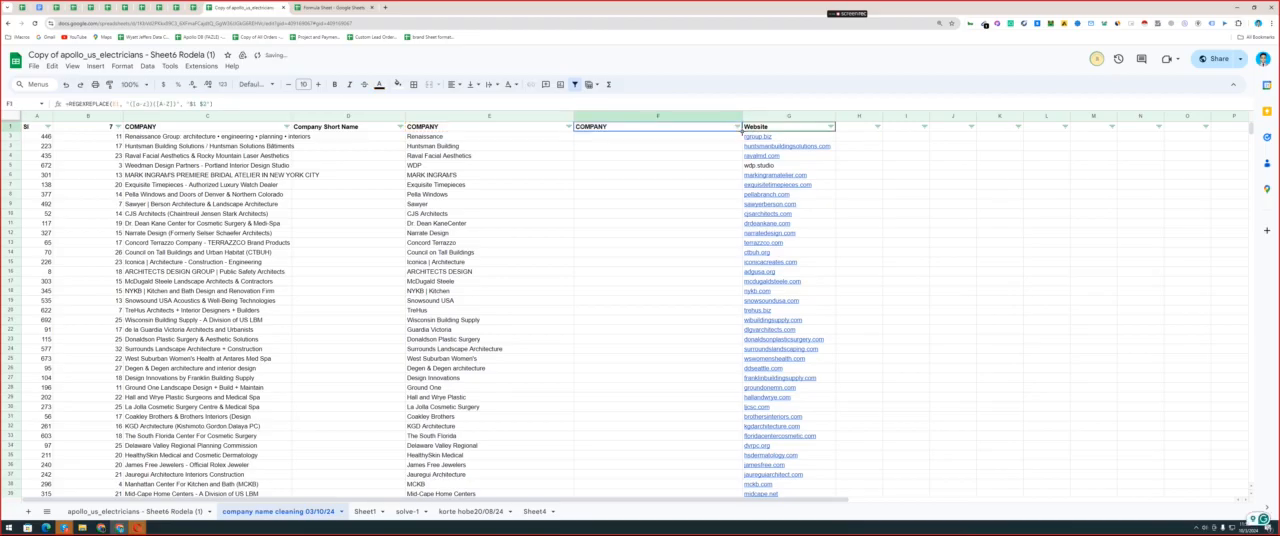
double_click(741, 131)
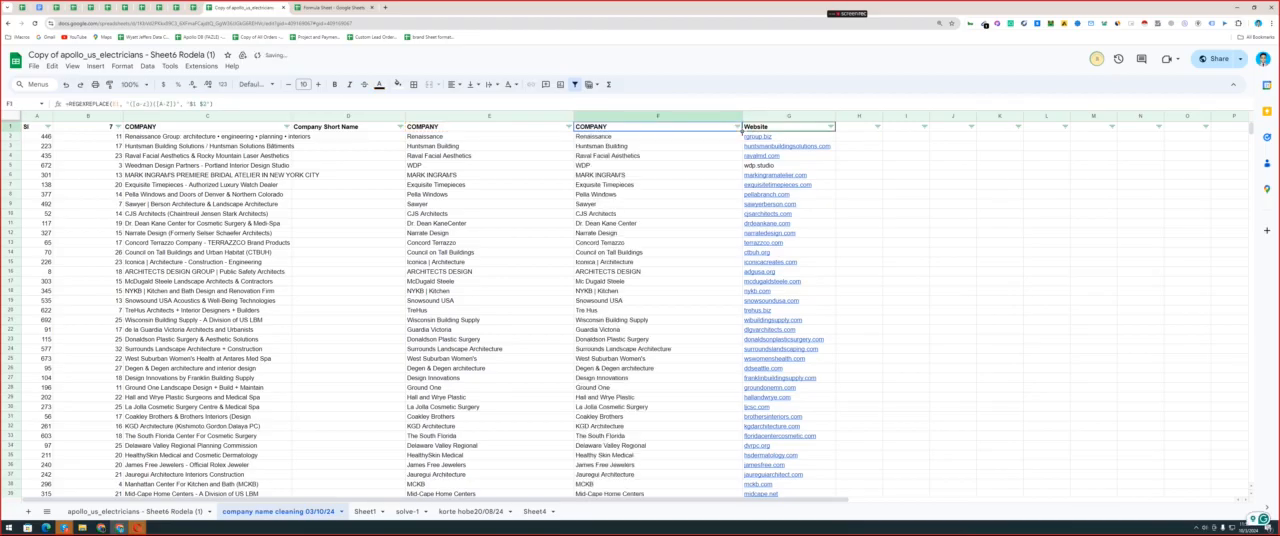
key("ctrl+z")
Copy the full REGEXREPLACE formula text from F1 and clear the cell.
double_click(626, 128)
key("ctrl+a")
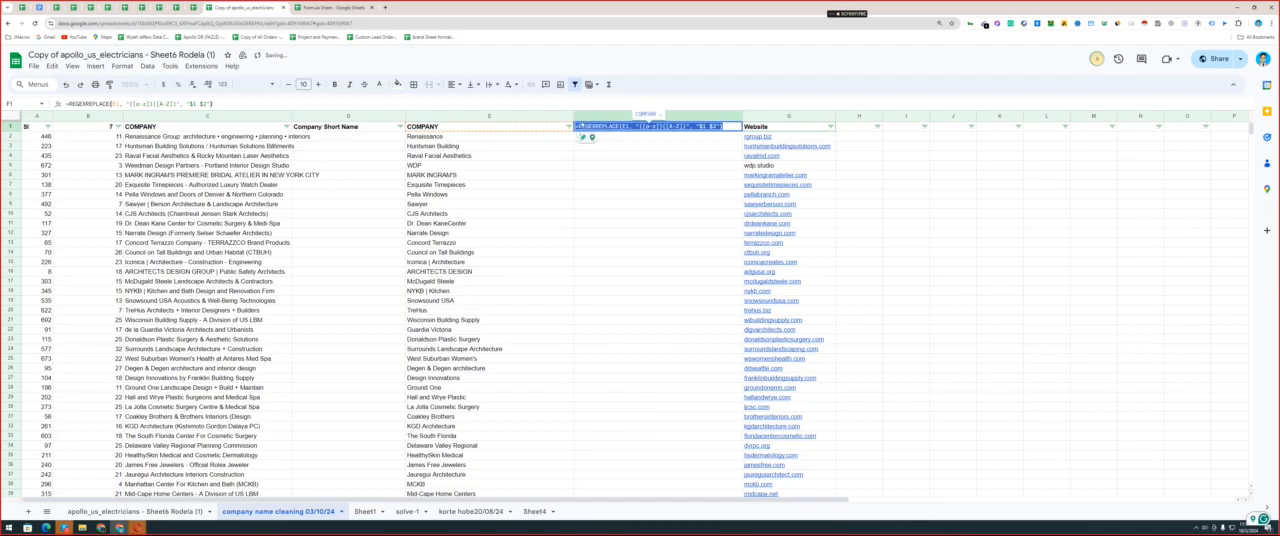
double_click(597, 127)
left_click(580, 127)
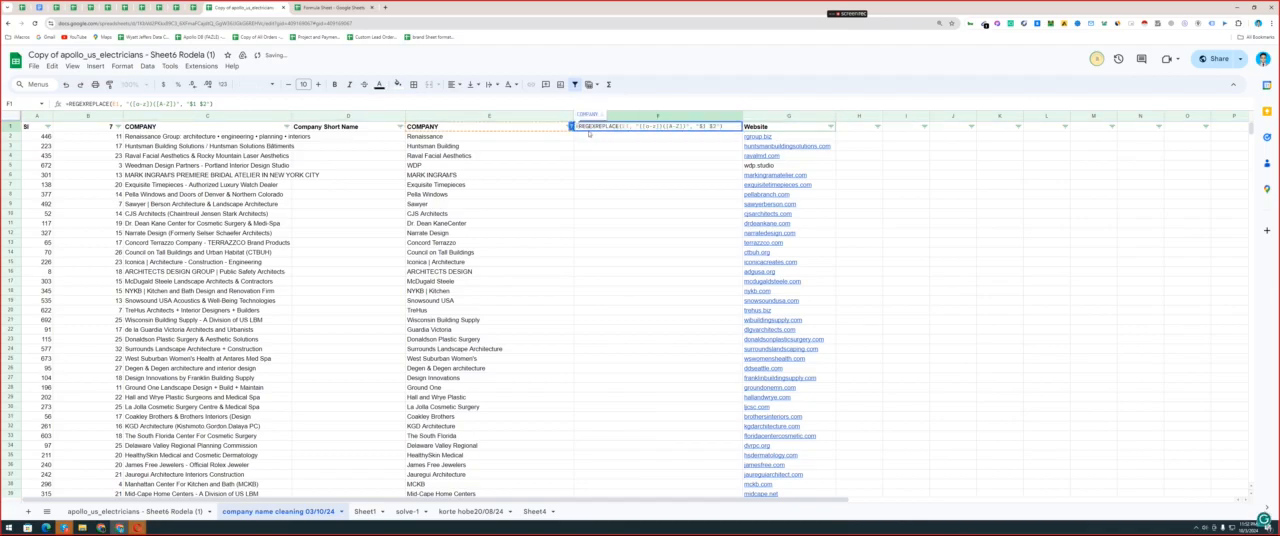
left_click_drag(578, 127, 729, 126)
key("ctrl+c")
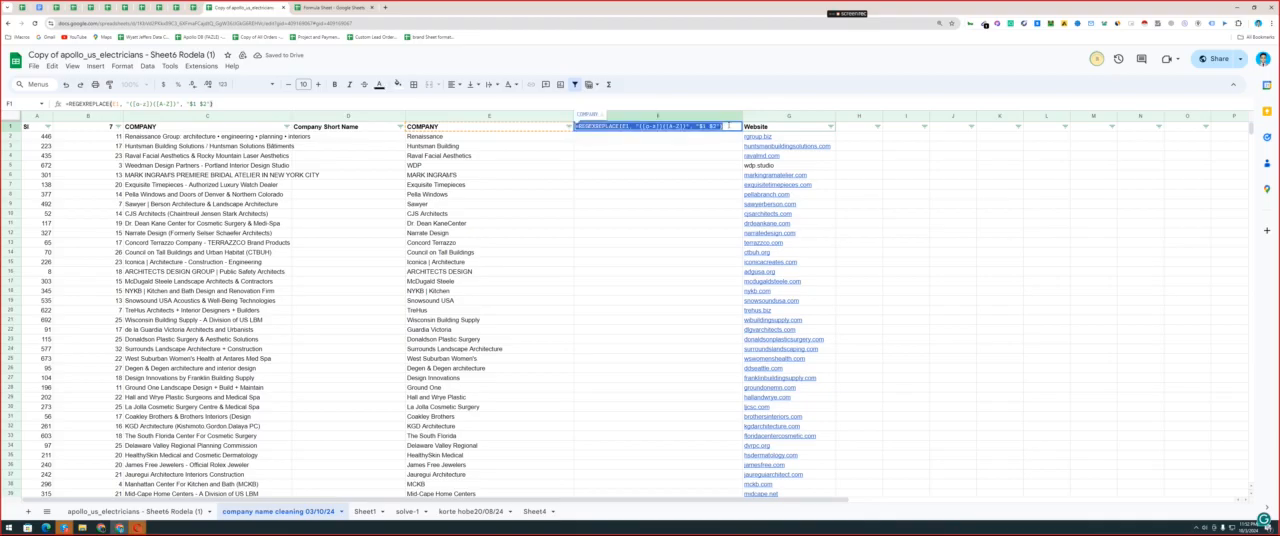
left_click(604, 148)
double_click(610, 128)
double_click(612, 127)
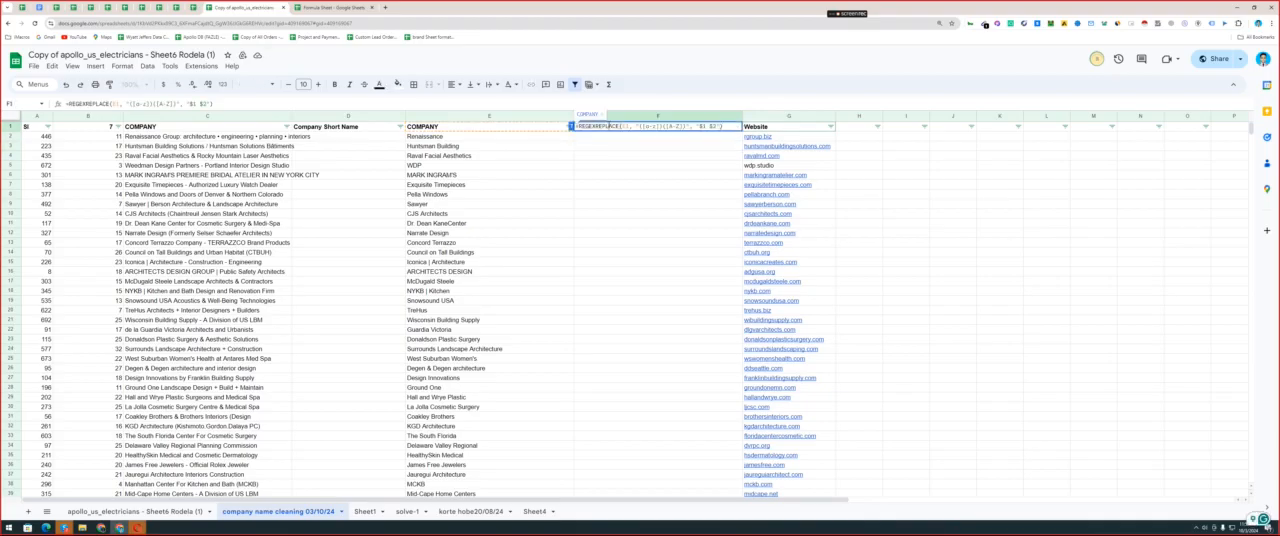
key("BackSpace")
key("ctrl+a")
key("BackSpace")
key("Return")
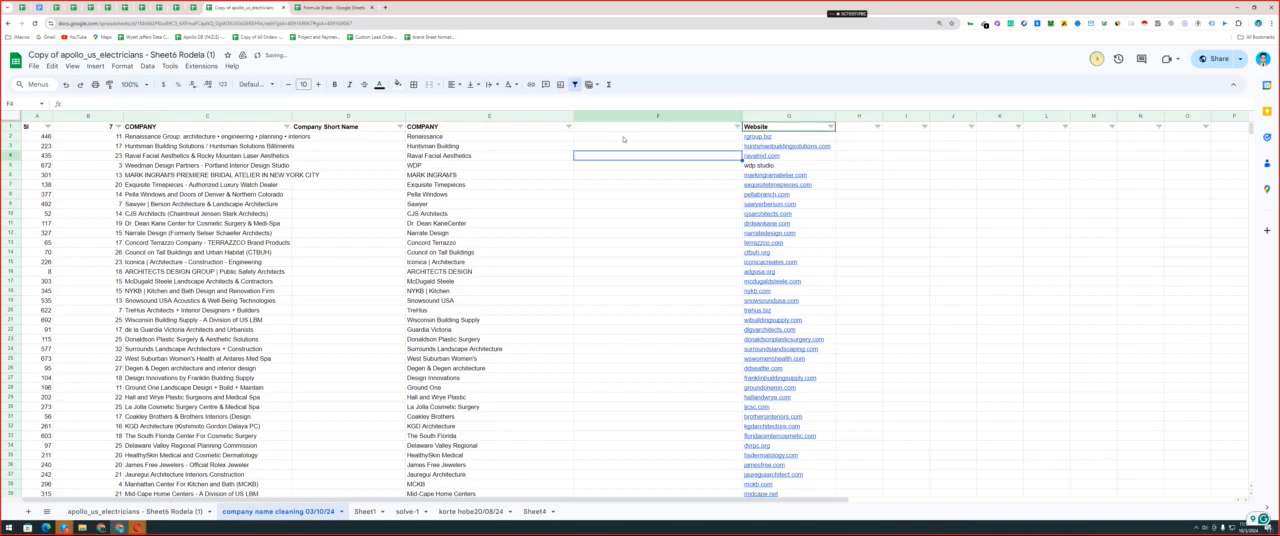
Enter the copied formula in F1 wrapped in an array formula: =ARRAYFORMULA(REGEXREPLACE(E1, "([a-z])([A-Z])", "$1 $2")).
left_click(631, 130)
type("=")
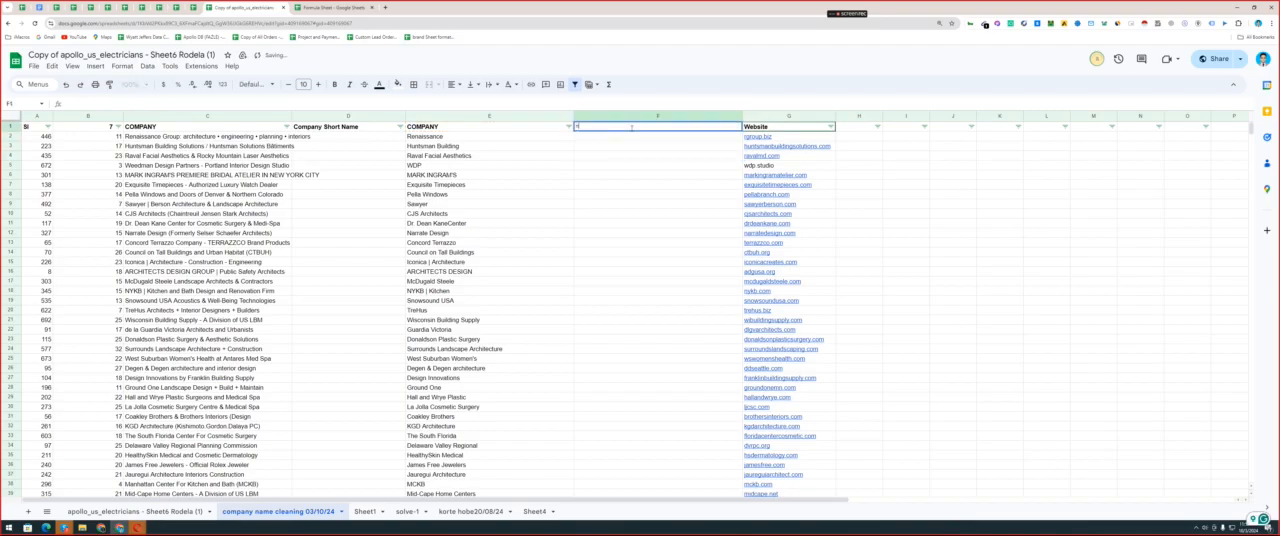
type("arr")
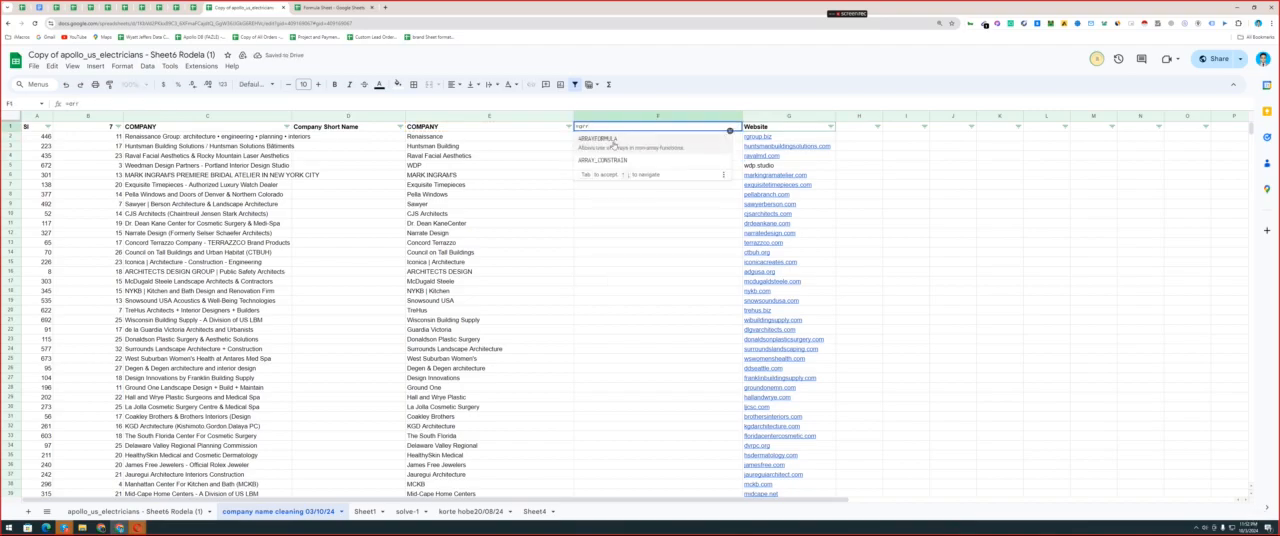
left_click(614, 143)
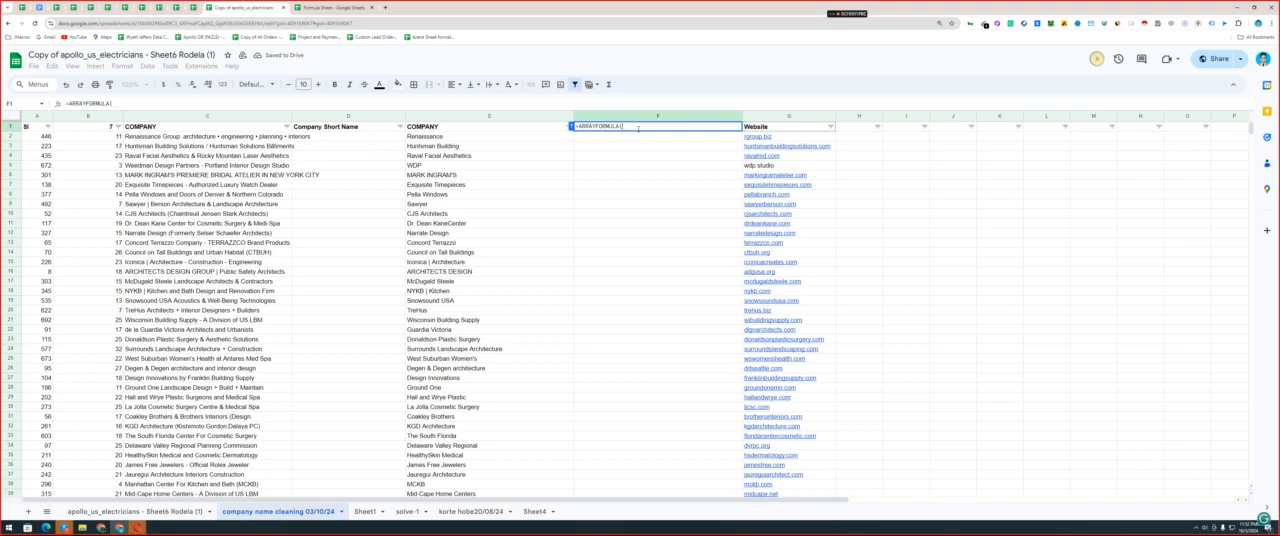
key("ctrl+v")
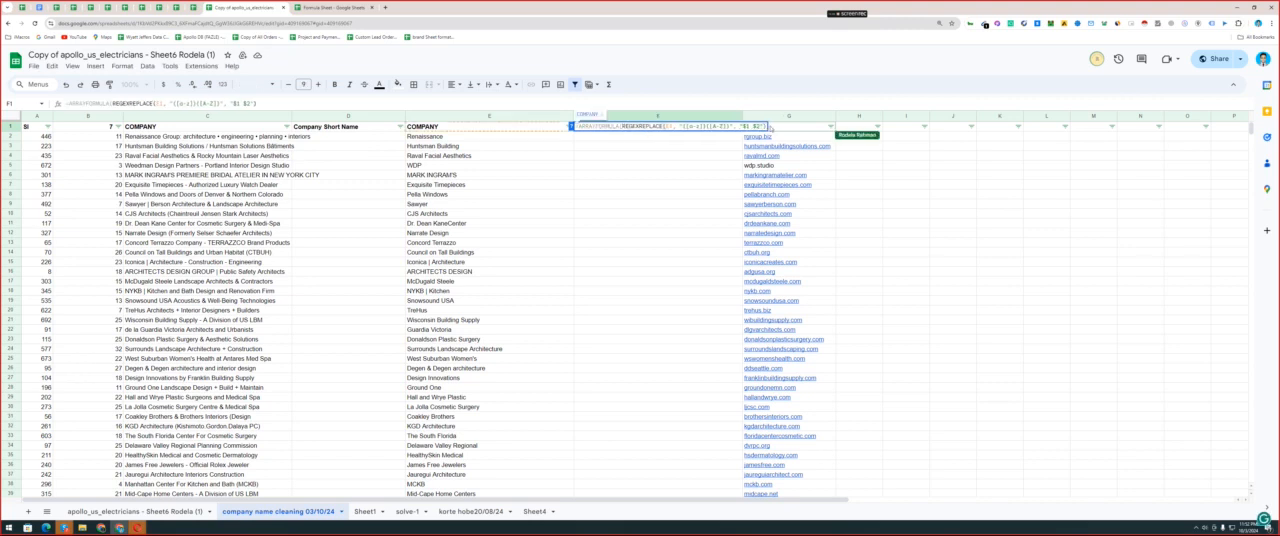
left_click(768, 127)
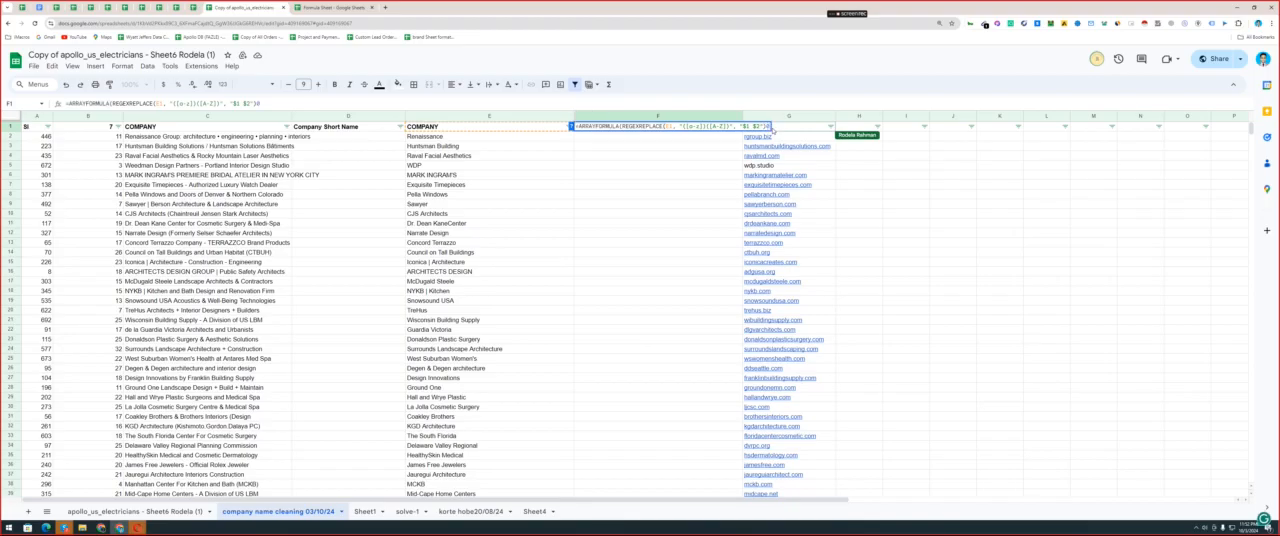
type("0")
key("BackSpace")
type(")")
key("Return")
Try adding another closing parenthesis at the end of the array formula in F1.
double_click(690, 127)
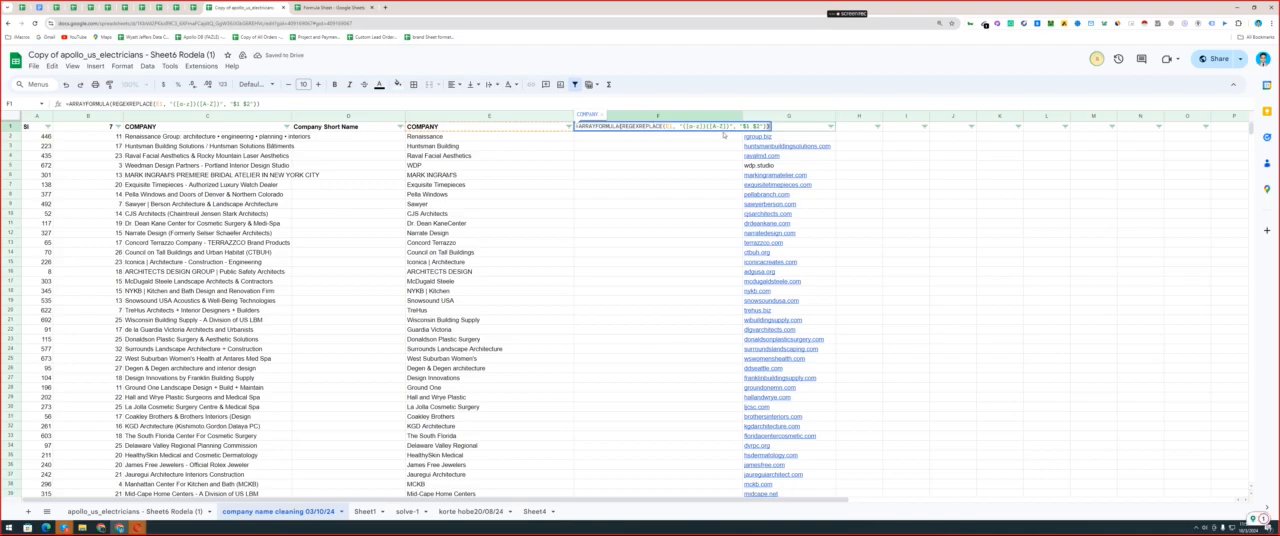
type(")")
key("Return")
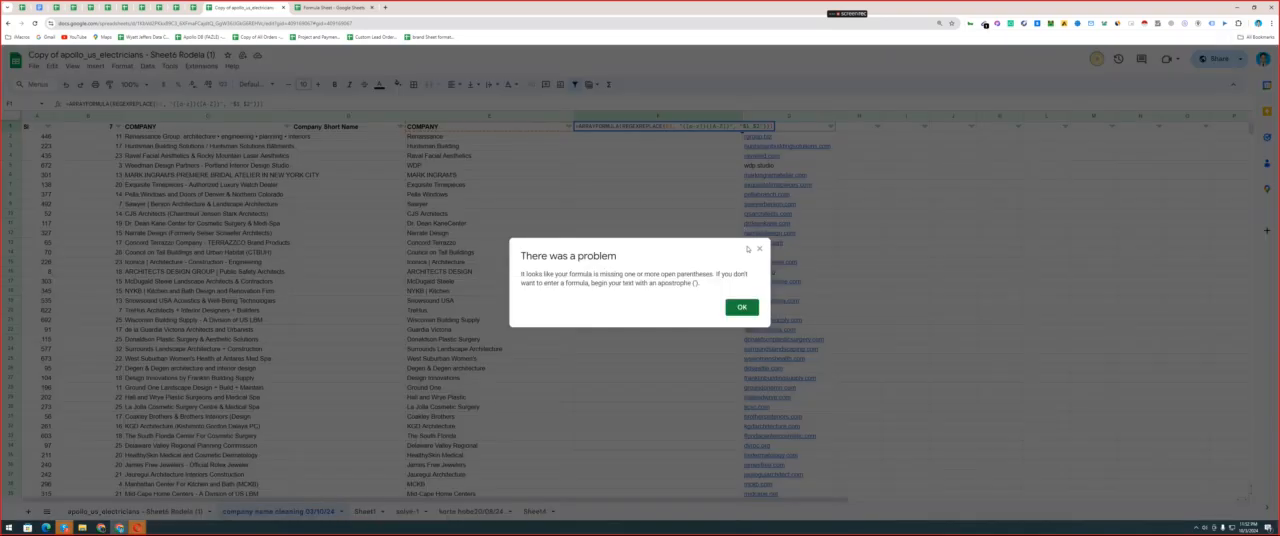
left_click(760, 249)
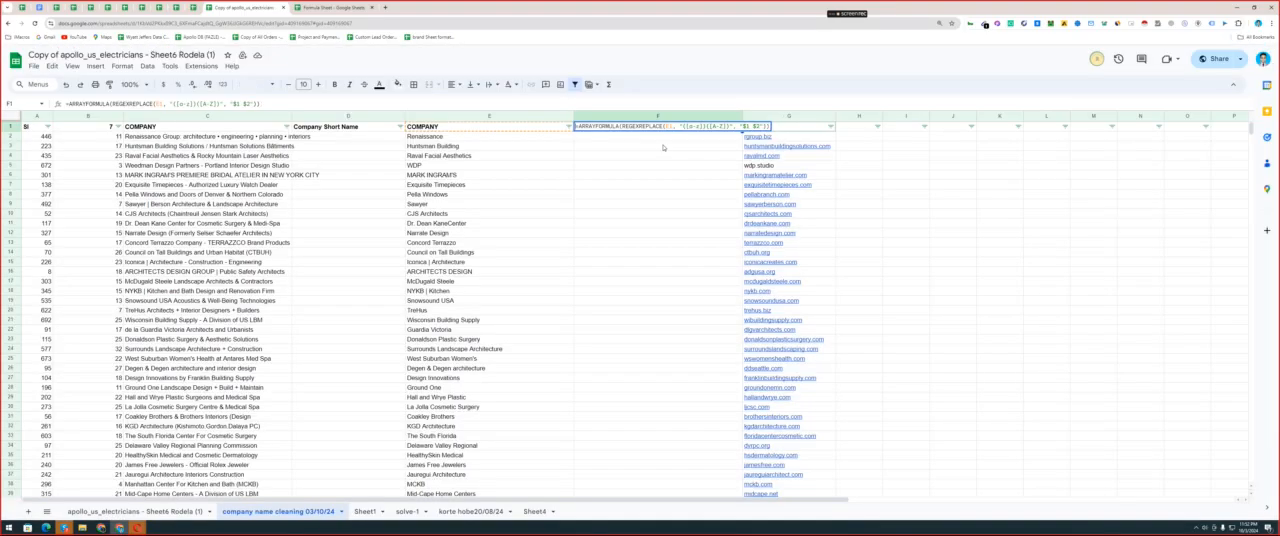
Try inserting a hyphen inside the array formula in F1, and undo the edit.
left_click(616, 126)
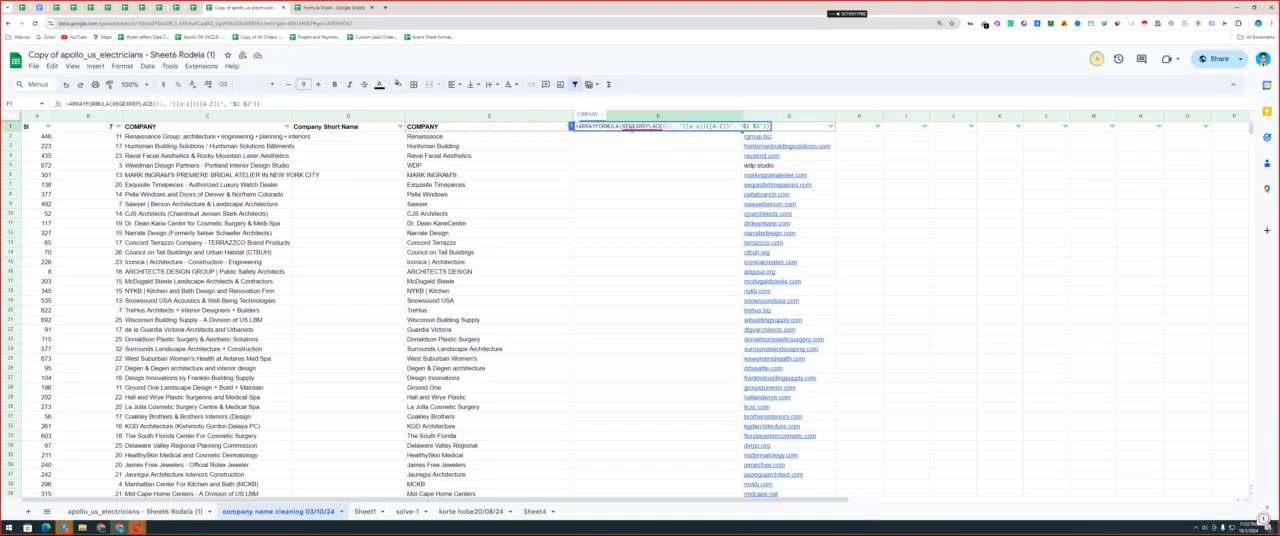
left_click(643, 127)
left_click(645, 166)
left_click(623, 129)
double_click(623, 129)
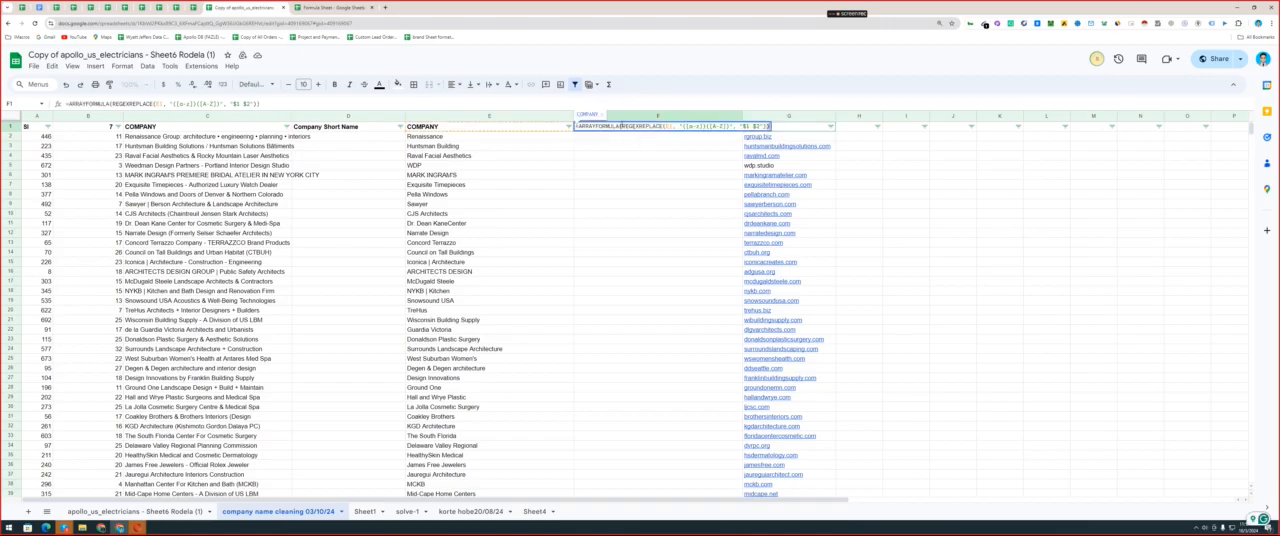
left_click(640, 127)
type("-")
key("Return")
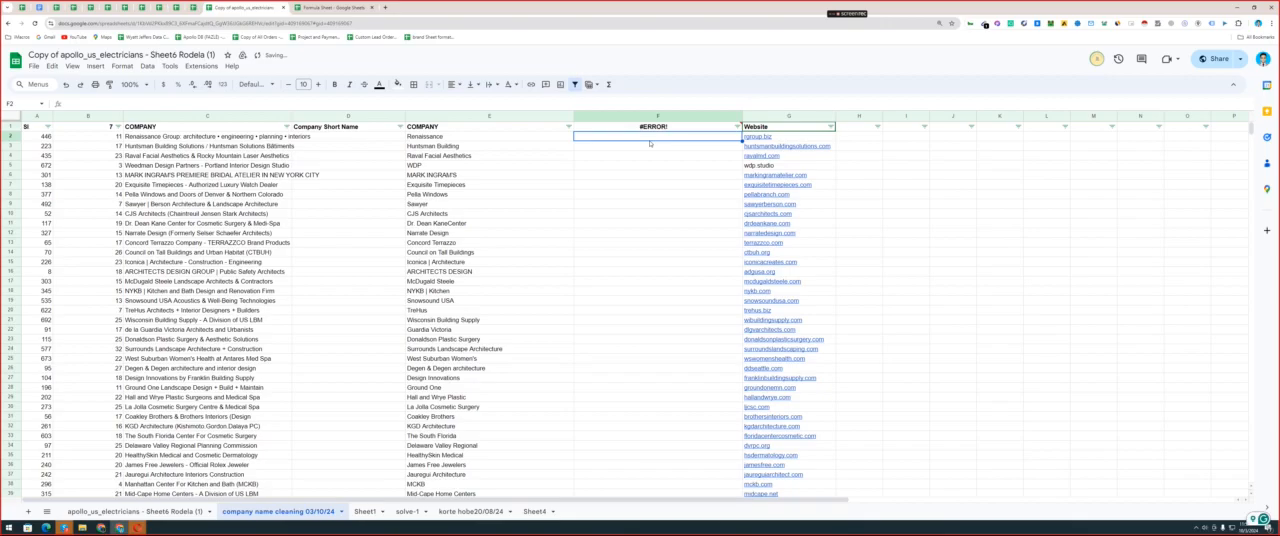
key("ctrl+z")
Replace the array formula in F1 with =REGEXREPLACE(E1, "([a-z])([A-Z])", "$1 $2") and fill it down column F.
double_click(657, 131)
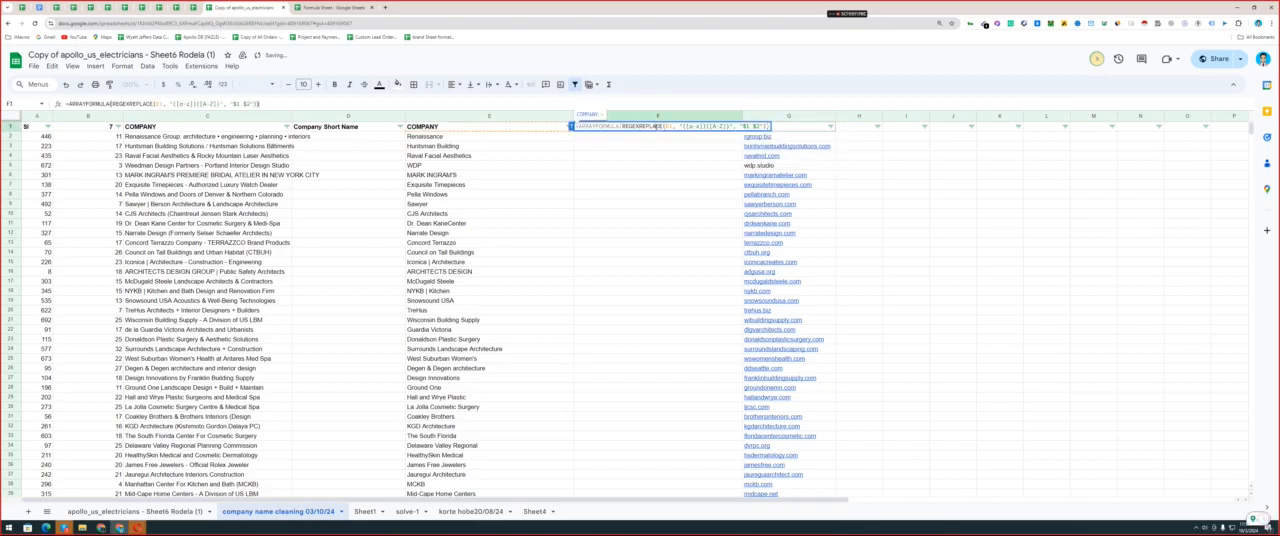
key("ctrl+a")
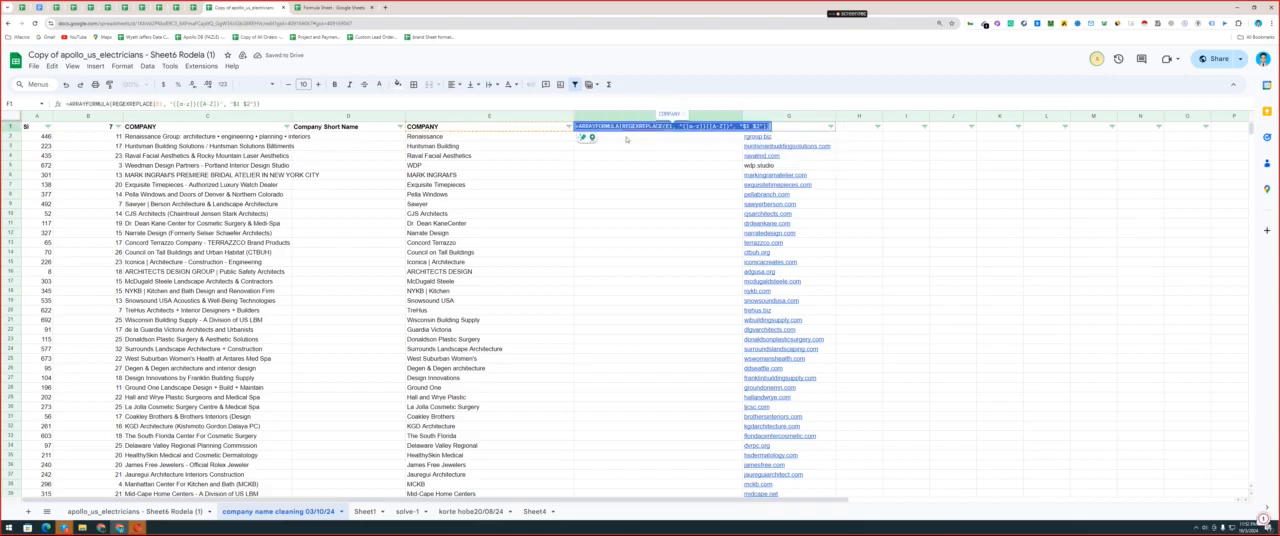
key("BackSpace")
type("=REGEXREPLACE(E1, \"([a-z])([A-Z])\", \"$1 $2\")")
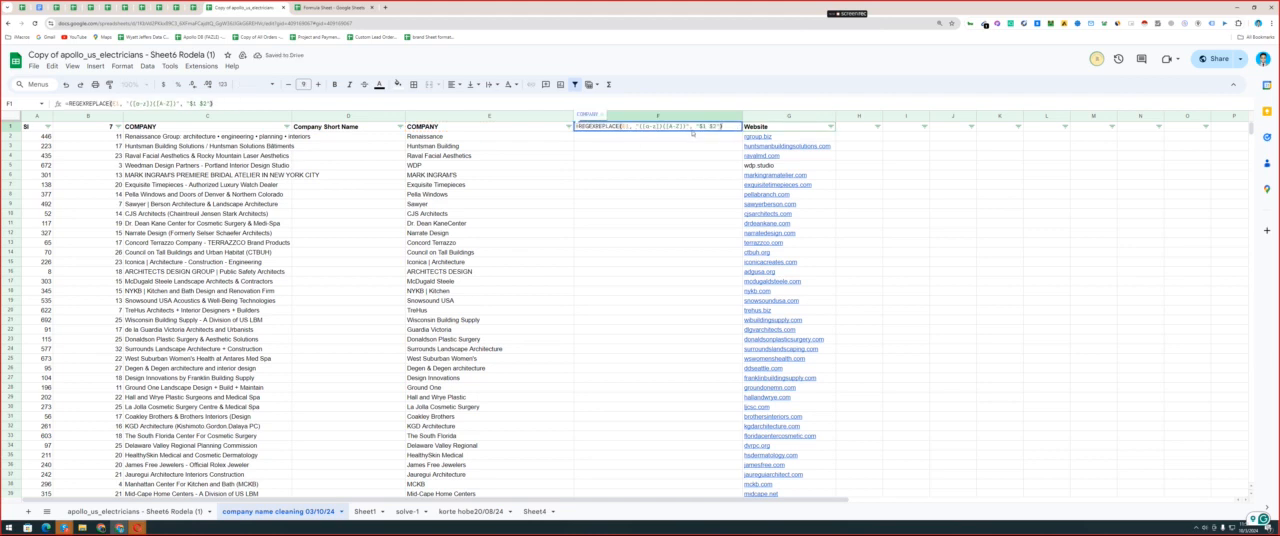
key("Return")
key("Up")
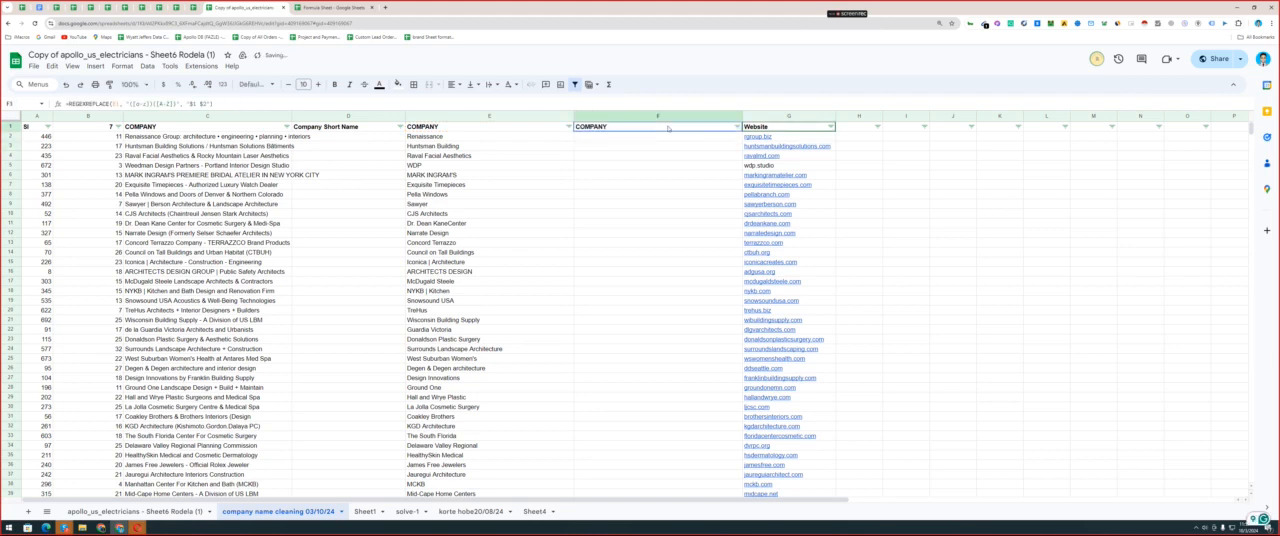
double_click(742, 132)
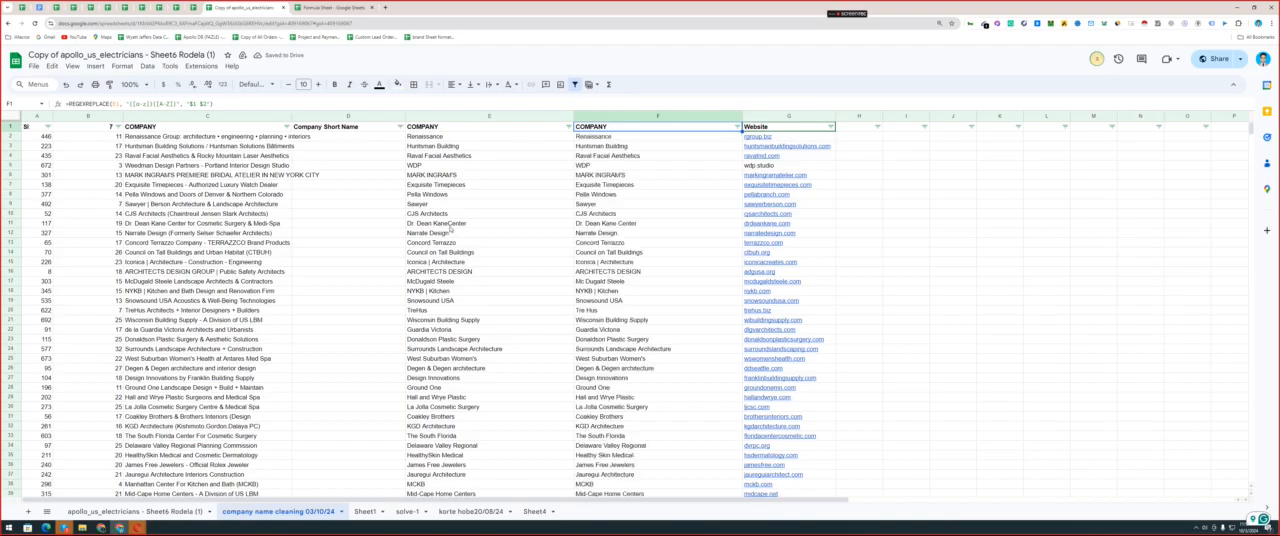
Check the formula in F11, and convert all of column F from formulas to values only.
left_click(535, 227)
left_click(609, 225)
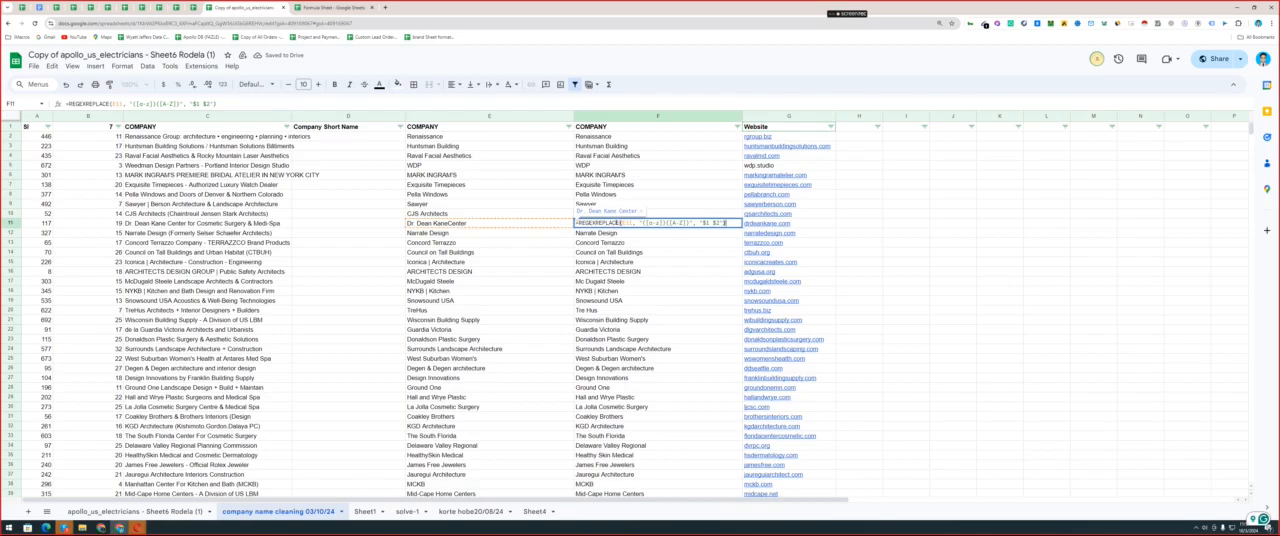
left_click(627, 115)
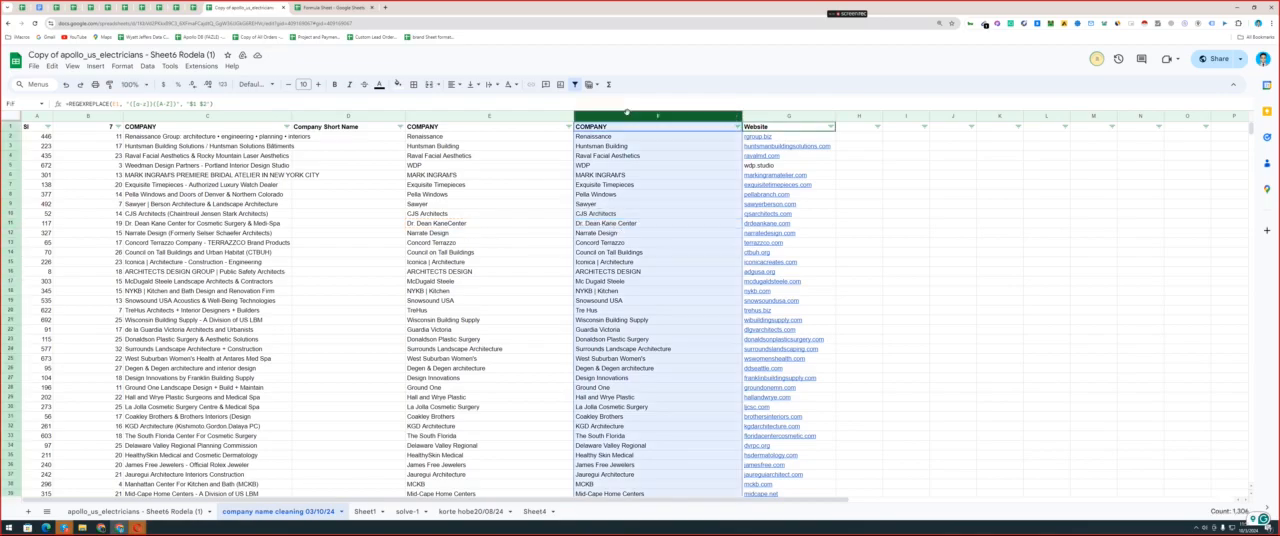
right_click(627, 115)
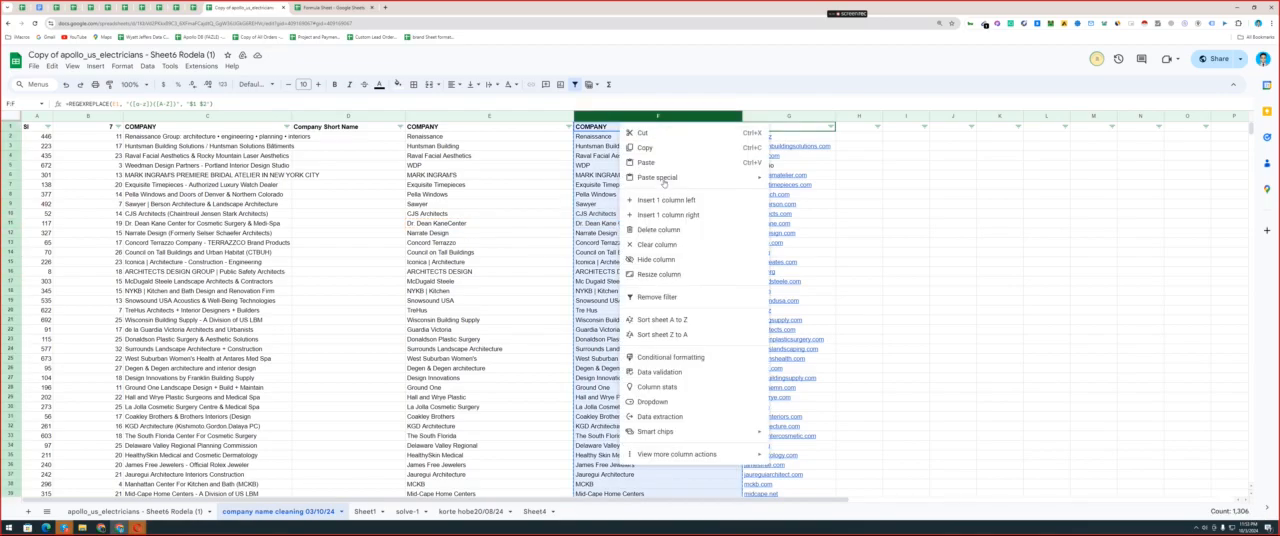
mouse_move(668, 177)
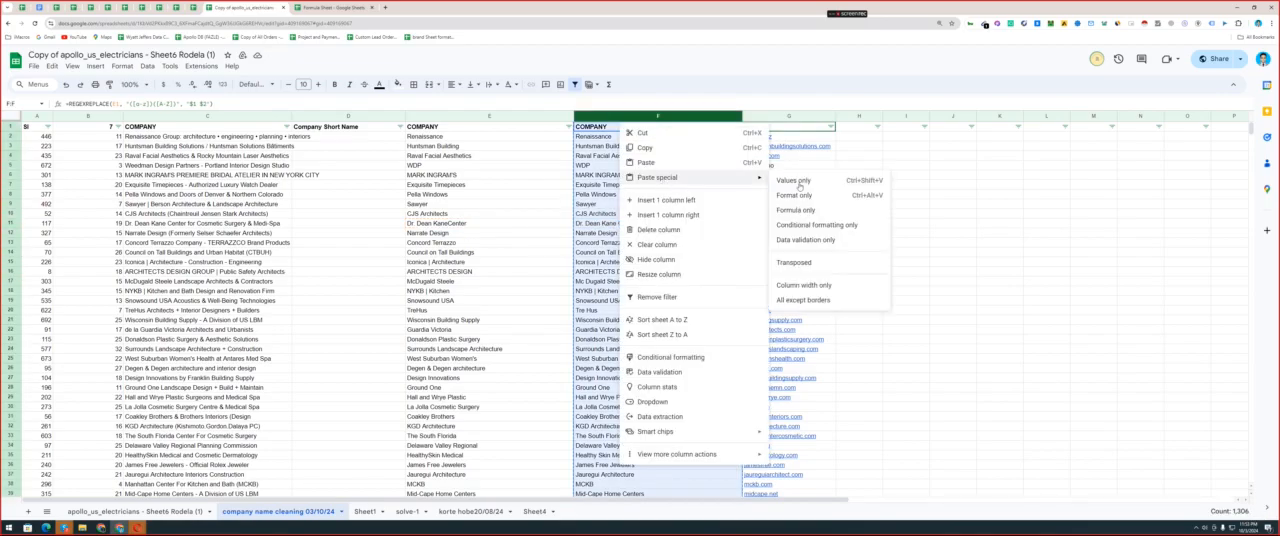
left_click(799, 183)
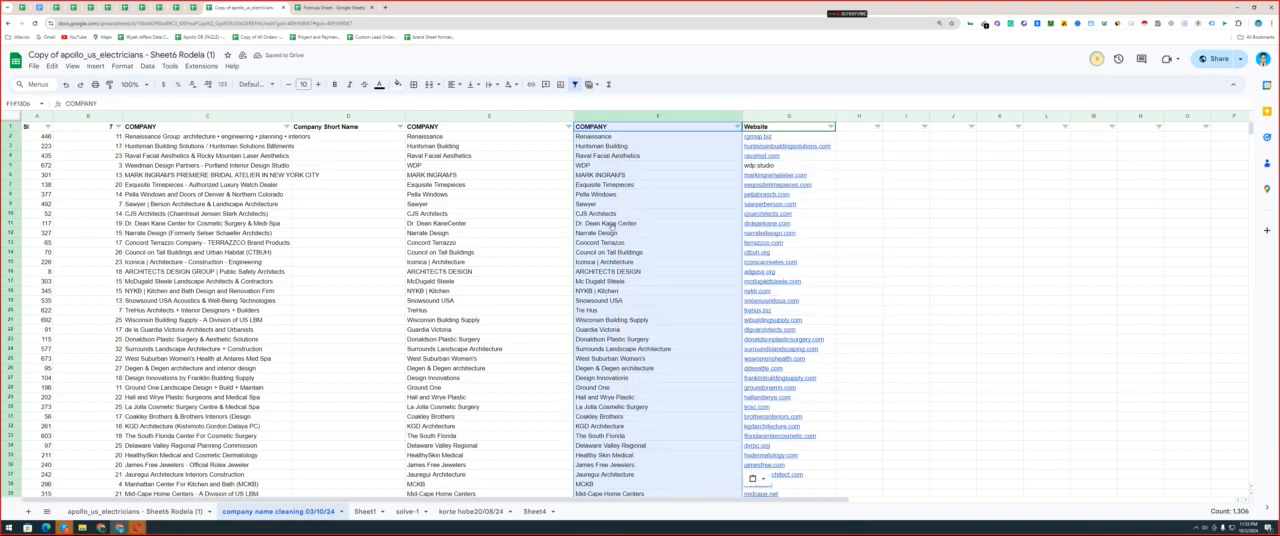
Examine the separated company names in column F, starting with F11 and continuing down through the length-sorted list.
left_click(612, 227)
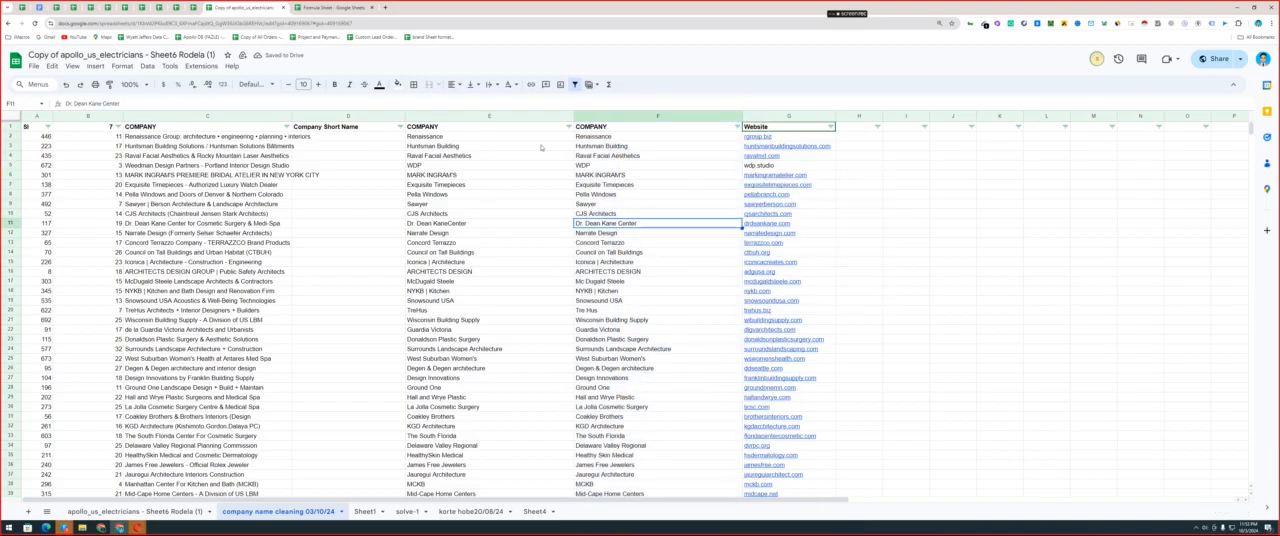
scroll(580, 220, "down", 5)
scroll(592, 250, "up", 5)
double_click(617, 223)
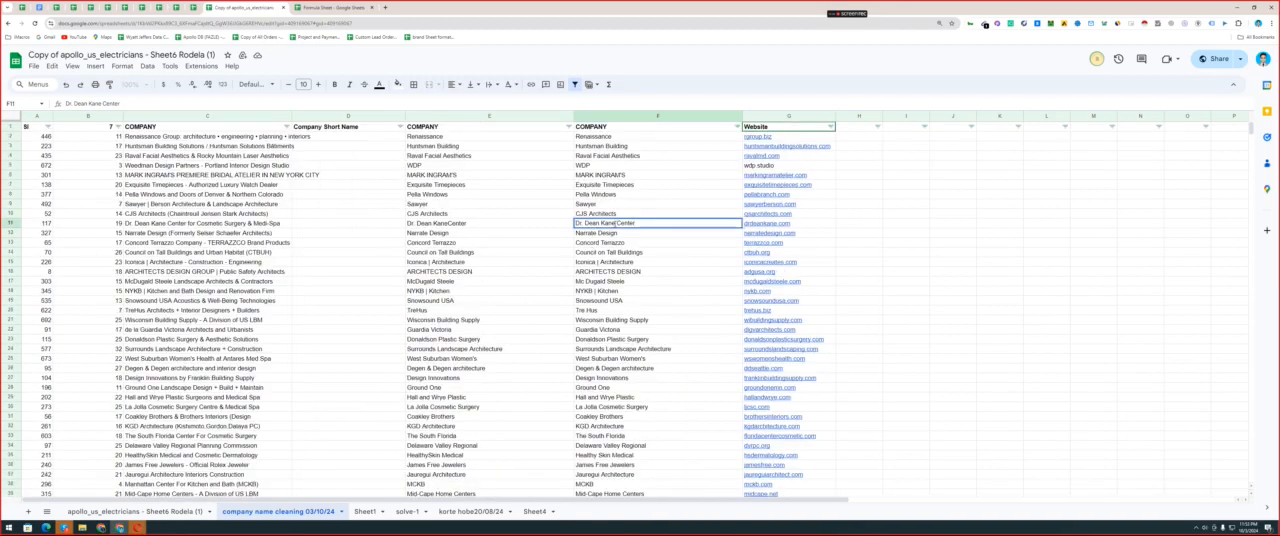
left_click(620, 290)
scroll(626, 283, "down", 20)
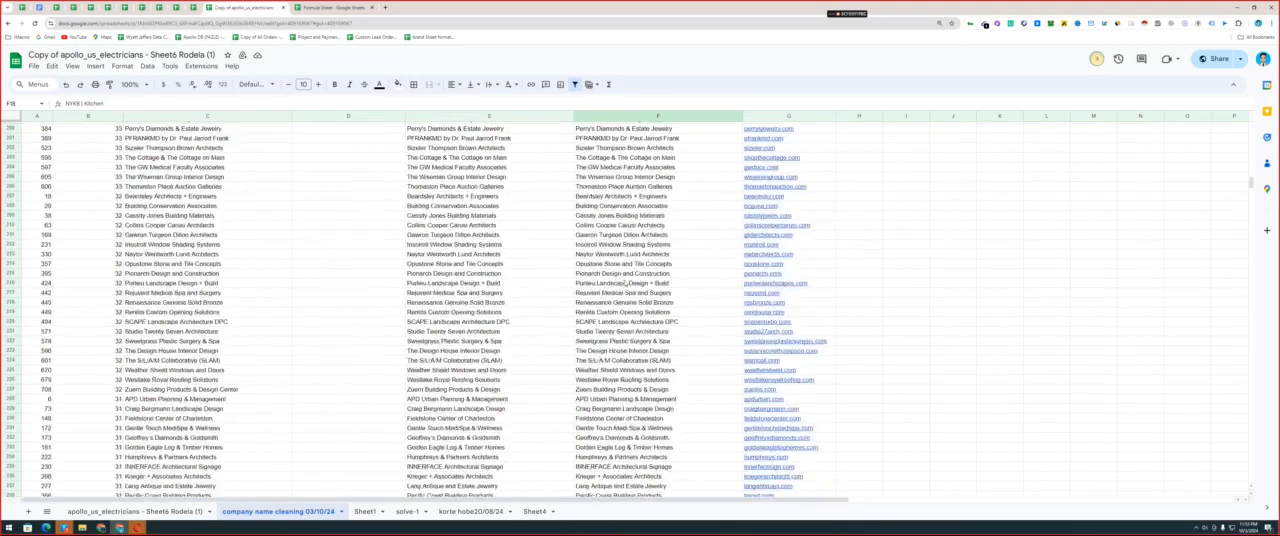
scroll(626, 283, "down", 8)
left_click_drag(1252, 210, 1257, 312)
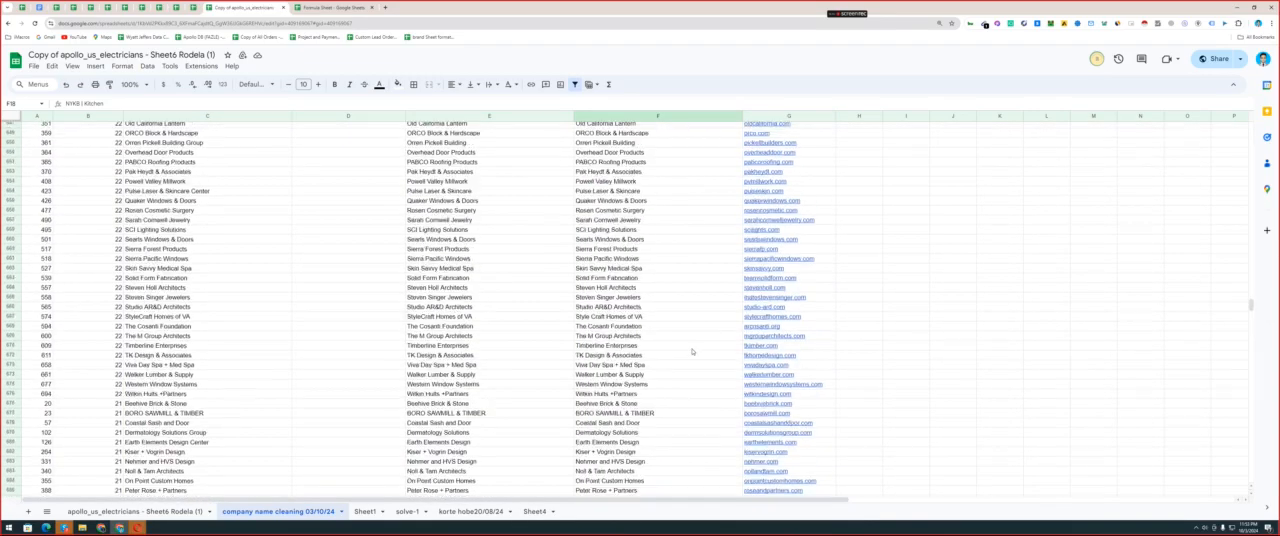
Compare the StyleCraft Homes of VA name in row 667 across the original, shortened and separated company columns.
left_click_drag(82, 318, 660, 317)
double_click(432, 317)
left_click_drag(436, 317, 412, 317)
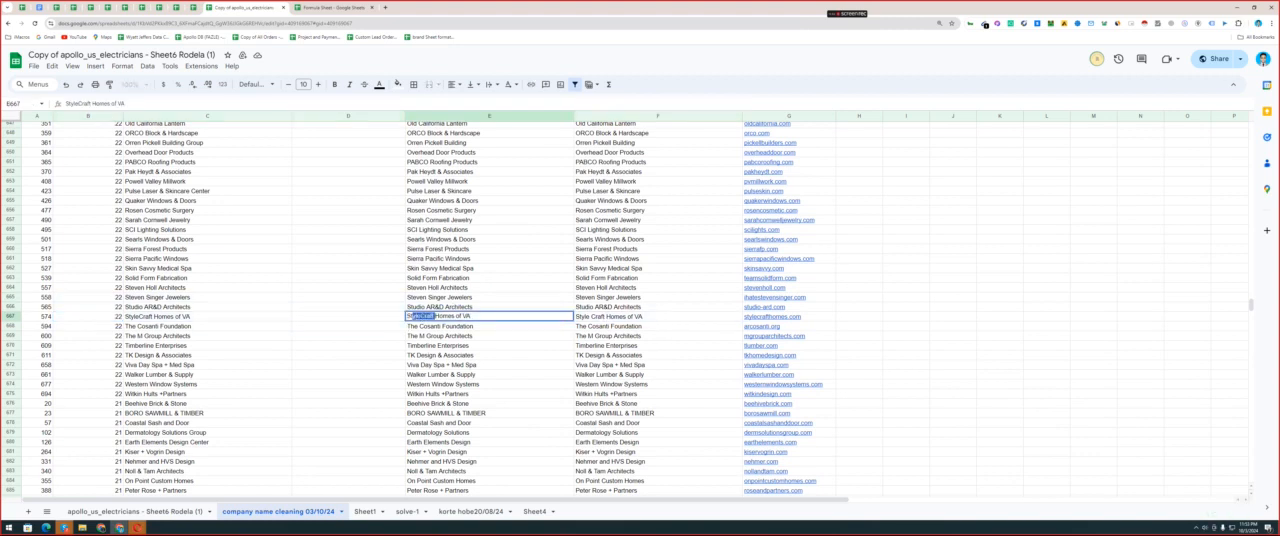
double_click(607, 320)
left_click_drag(607, 320, 565, 318)
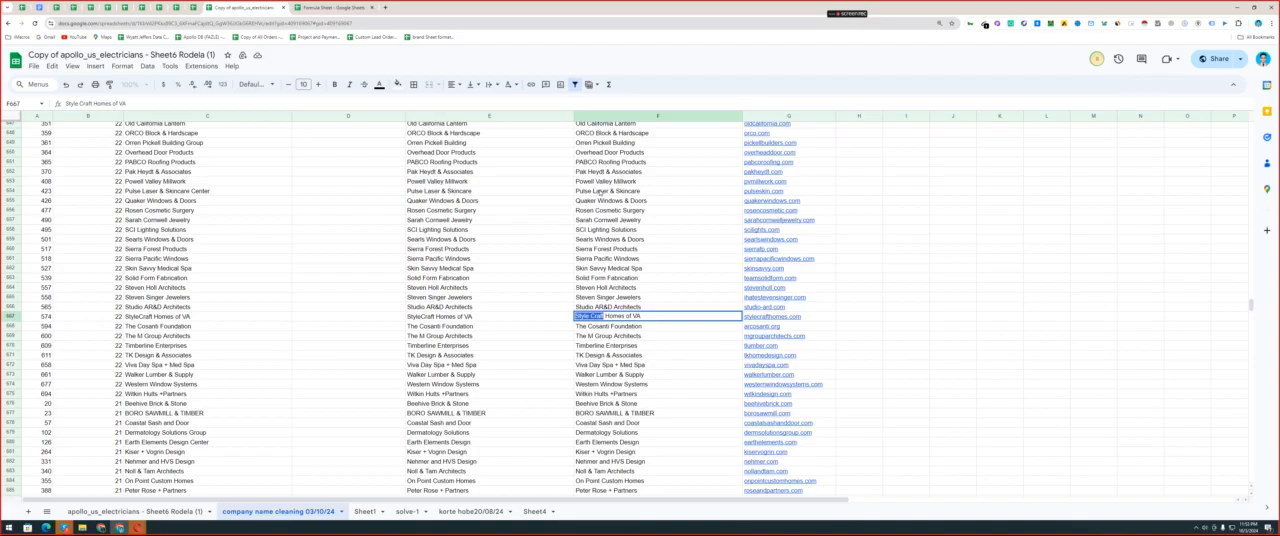
left_click(600, 194)
Delete the unseparated COMPANY column E, and widen the original COMPANY column C to fit its longest names.
left_click_drag(1252, 307, 1253, 126)
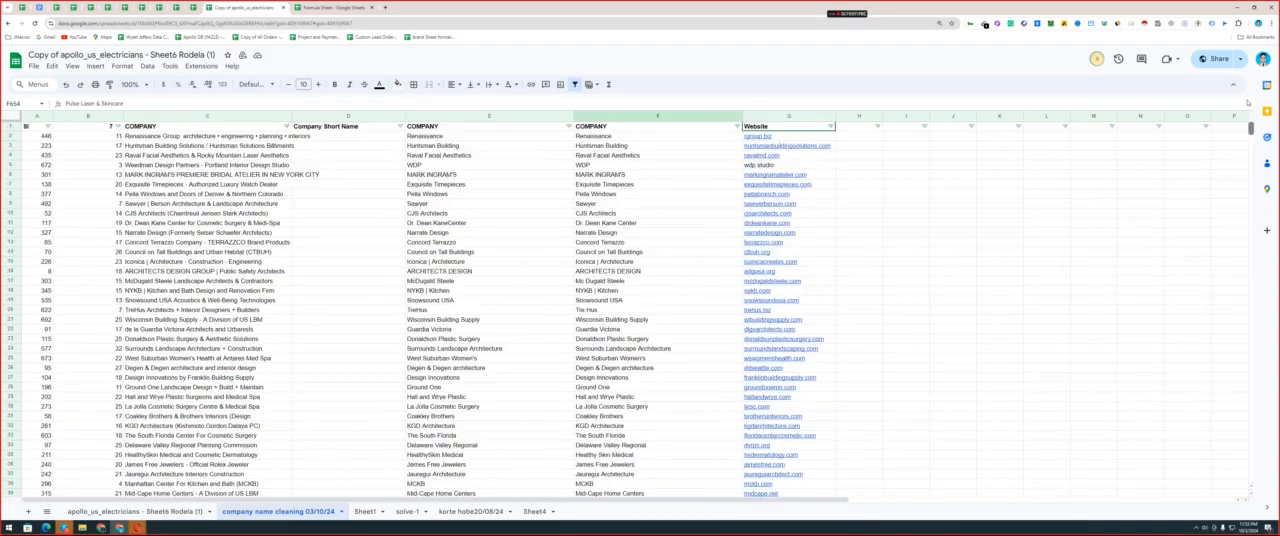
left_click(504, 116)
right_click(504, 116)
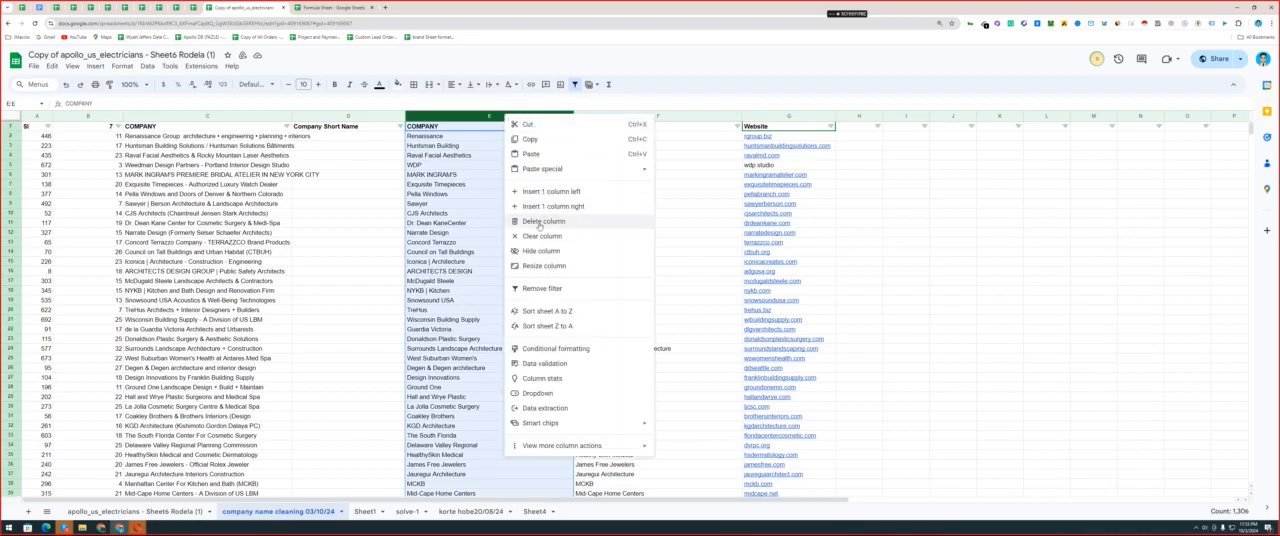
key("d")
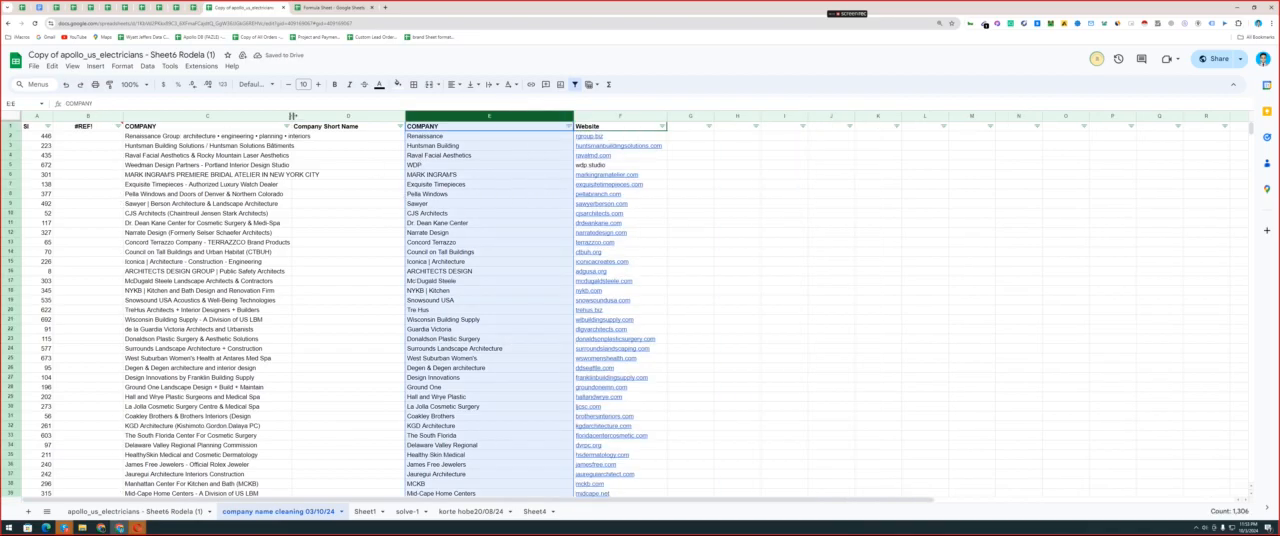
left_click_drag(291, 116, 328, 116)
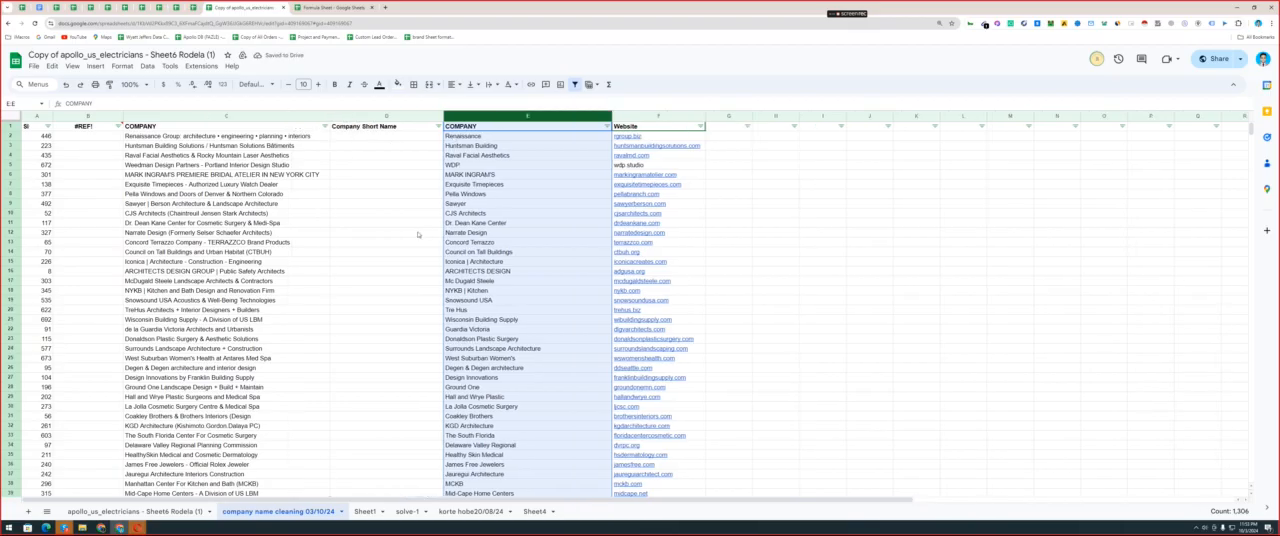
Look up the formula in the Formula Sheet that marks cells with unknown signs and characters (without space).
key("ctrl+Tab")
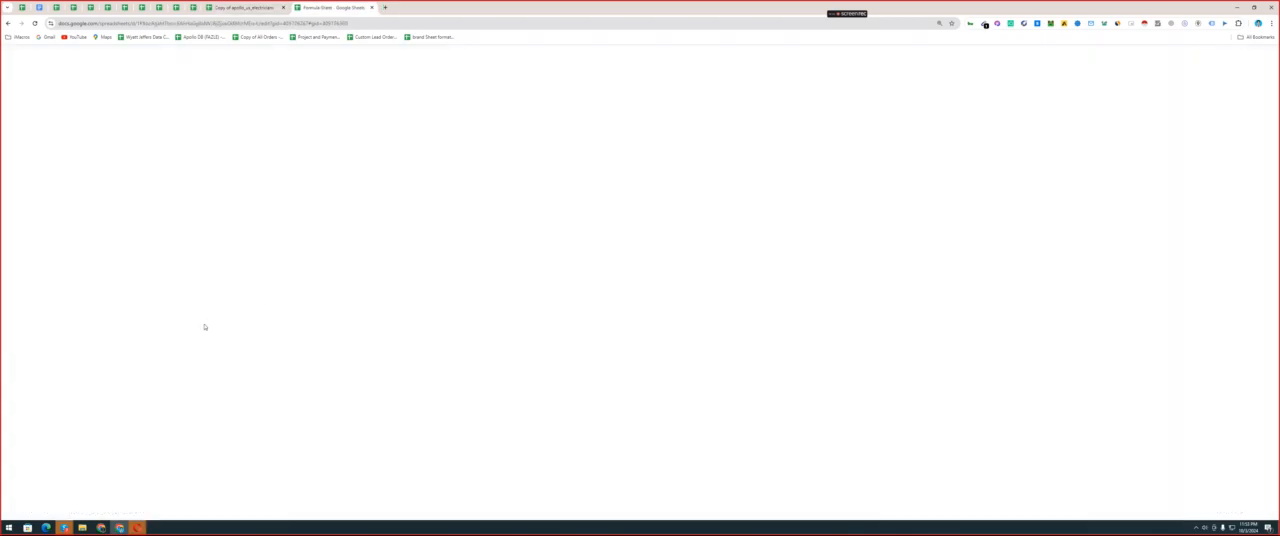
left_click(268, 345)
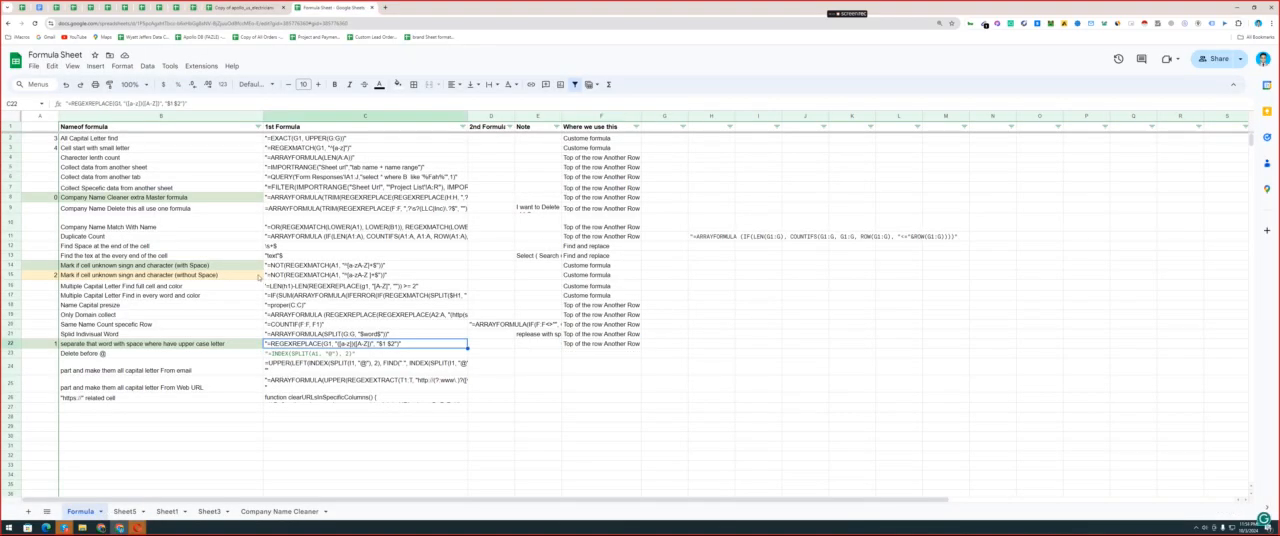
left_click(266, 276)
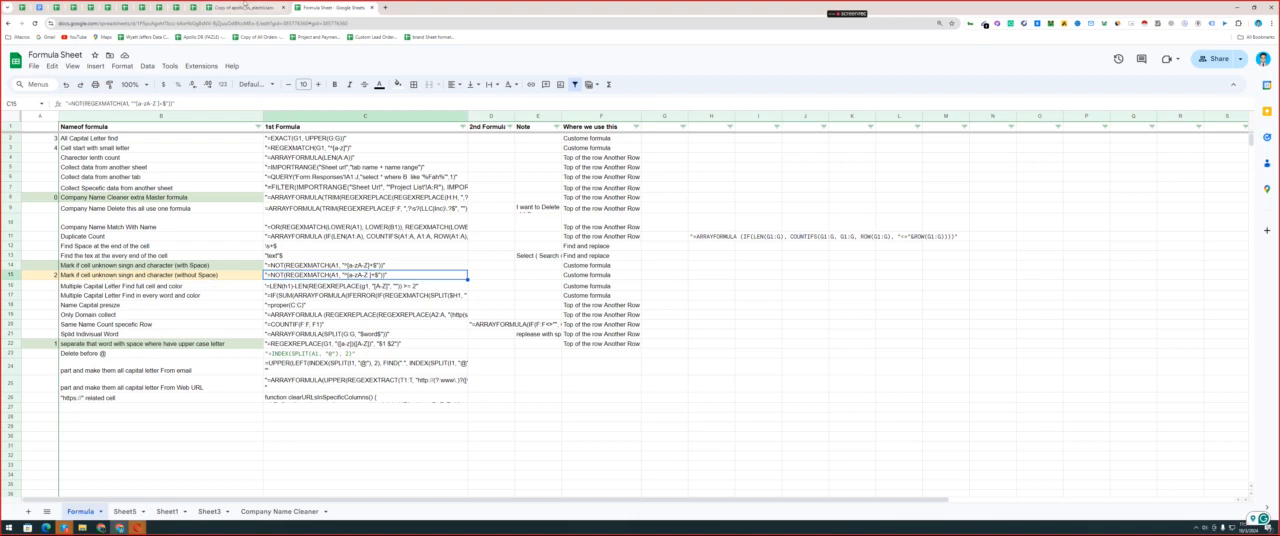
left_click(246, 7)
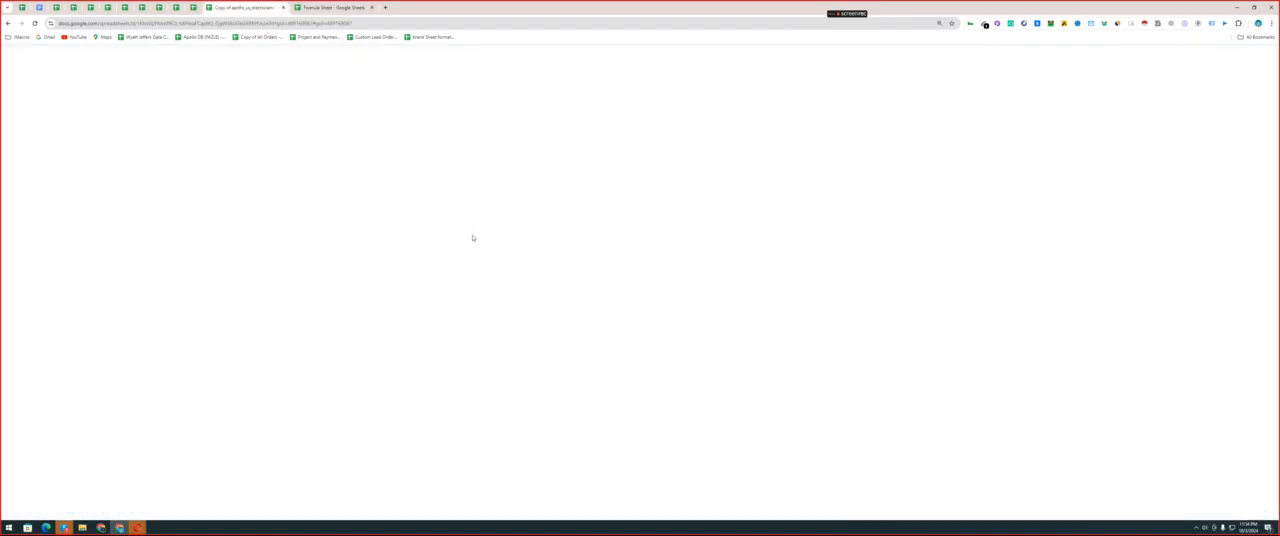
Inspect column E of the company name sheet for names containing signs such as apostrophes, vertical bars and parentheses.
left_click(494, 176)
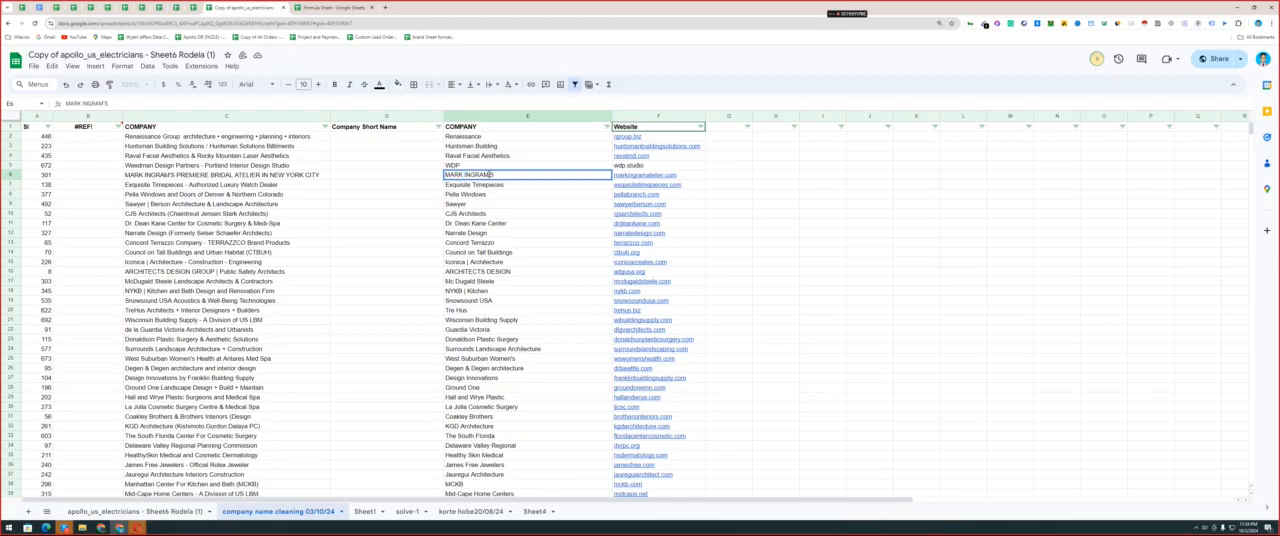
left_click(466, 290)
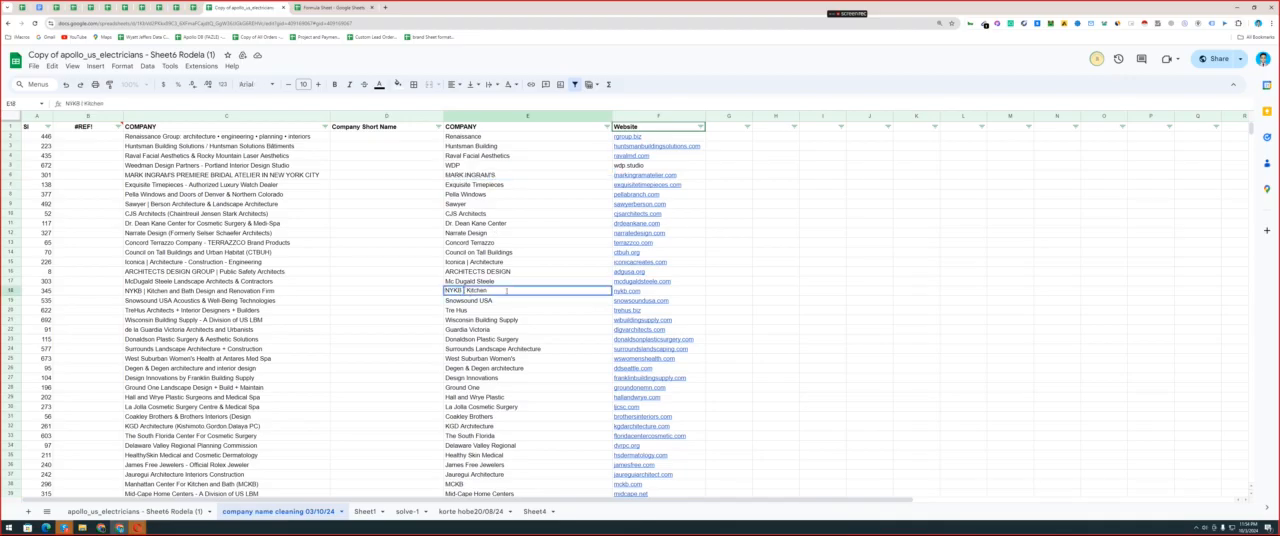
left_click_drag(513, 310, 513, 320)
scroll(520, 300, "down", 10)
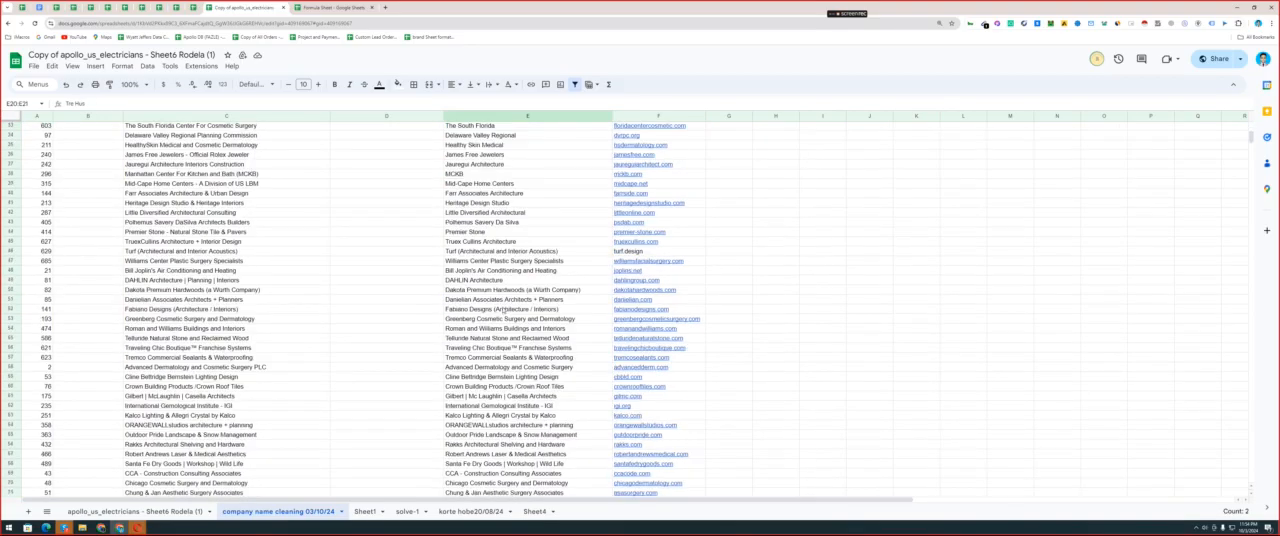
left_click(562, 259)
double_click(558, 252)
key("ctrl+a")
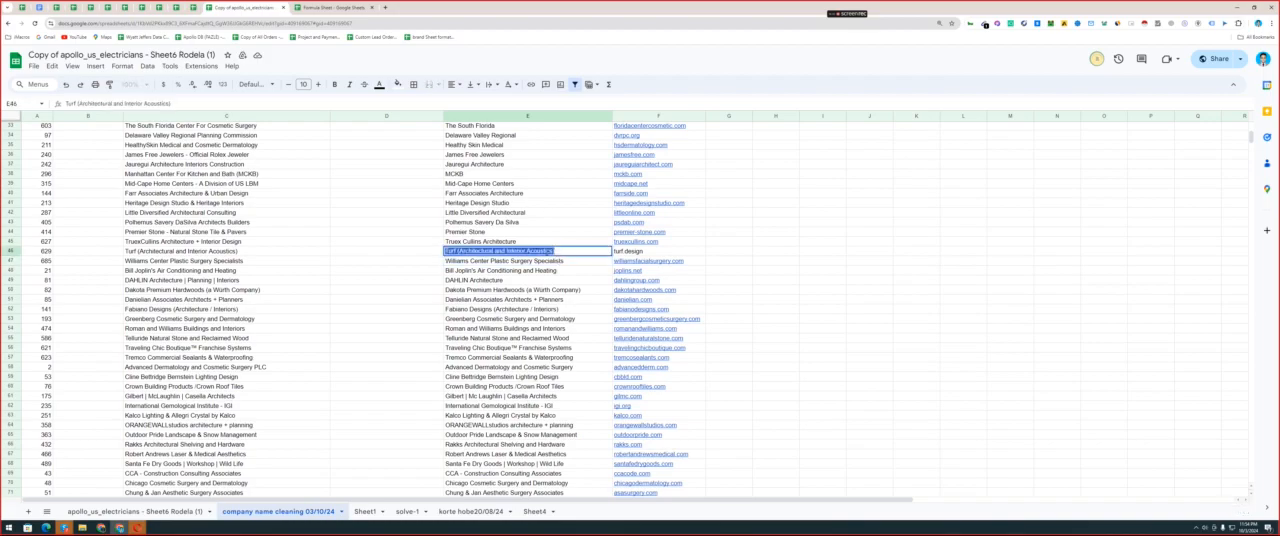
left_click(557, 250)
left_click(530, 299)
scroll(521, 240, "up", 10)
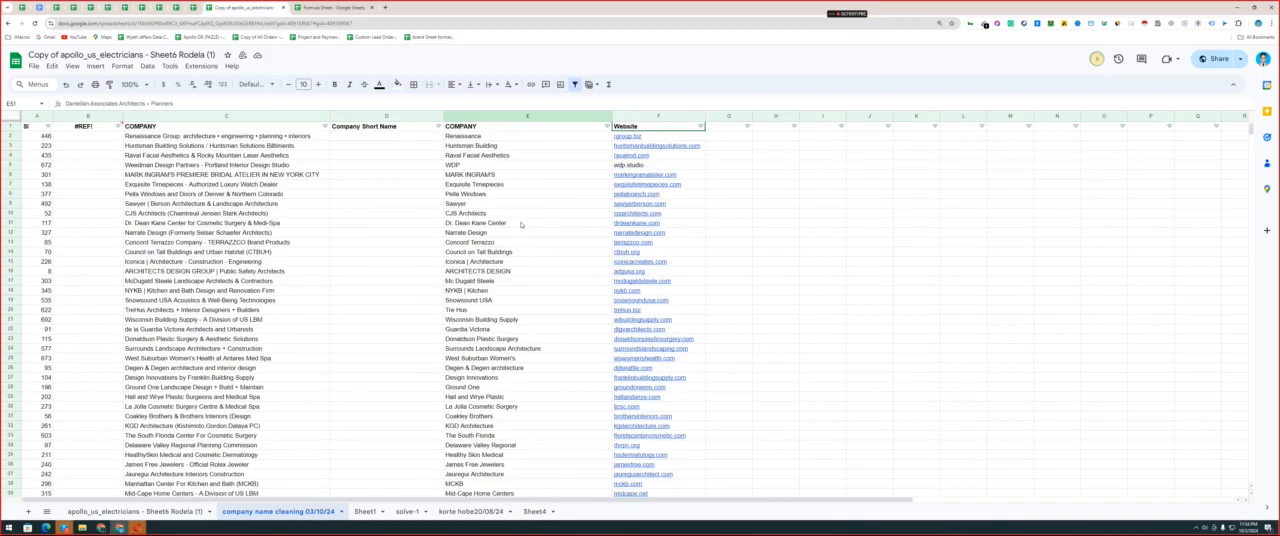
Copy the formula =NOT(REGEXMATCH(A1, "^[a-zA-Z ]+$")) from C15 of the Formula Sheet, and check where it is used.
key("ctrl+Tab")
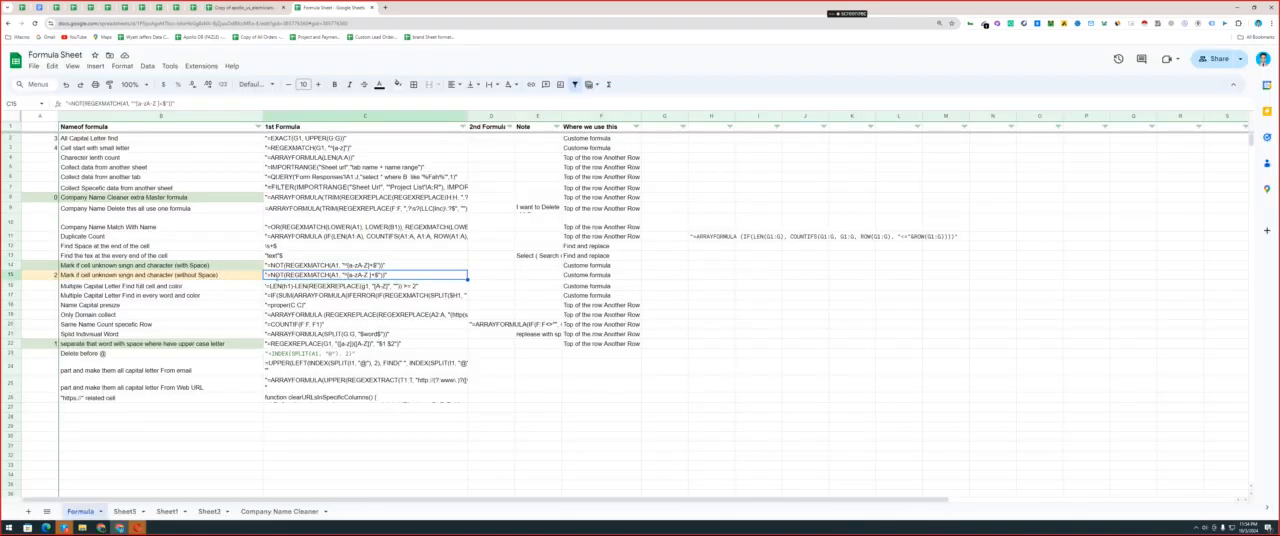
double_click(270, 275)
left_click_drag(265, 275, 384, 275)
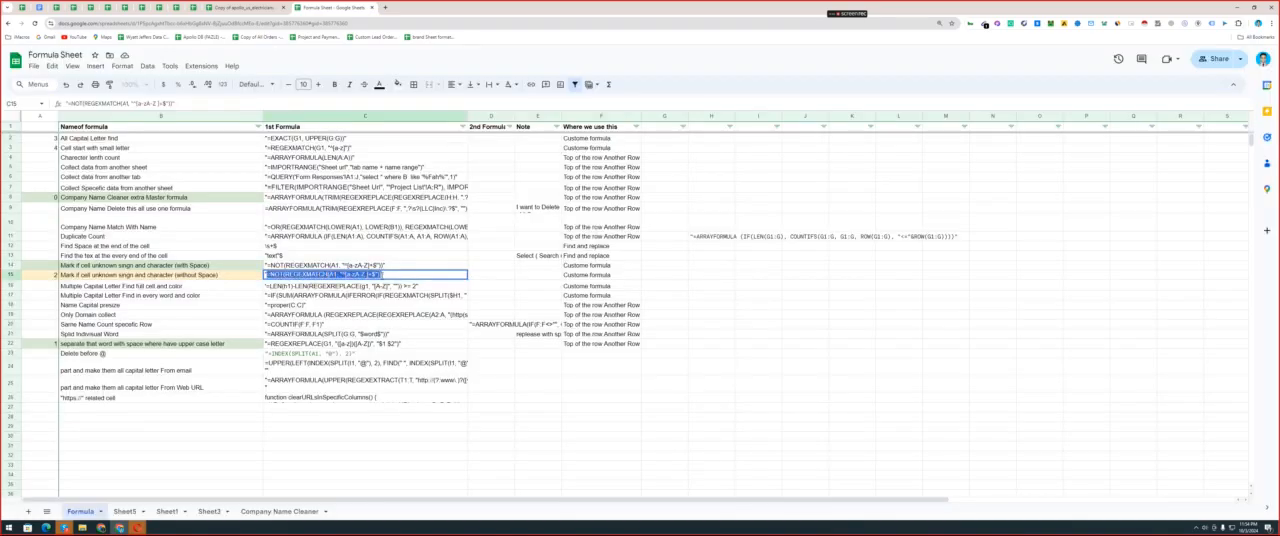
left_click(585, 277)
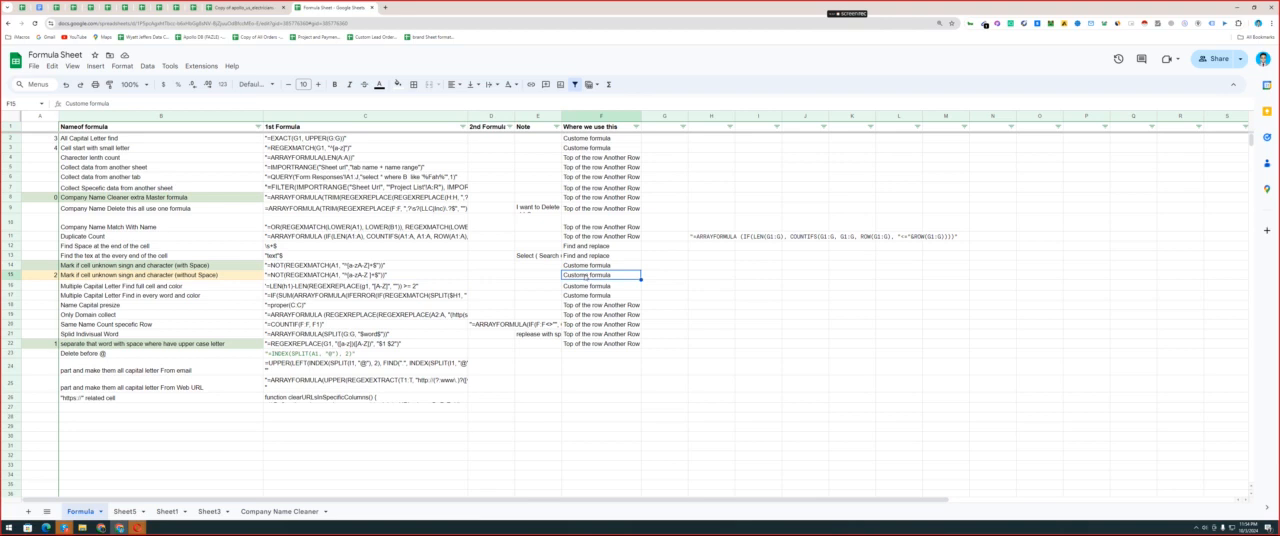
Add a default-style conditional formatting rule to column E with the custom formula =NOT(REGEXMATCH(e1, "^[a-zA-Z ]+$")).
key("ctrl+shift+Tab")
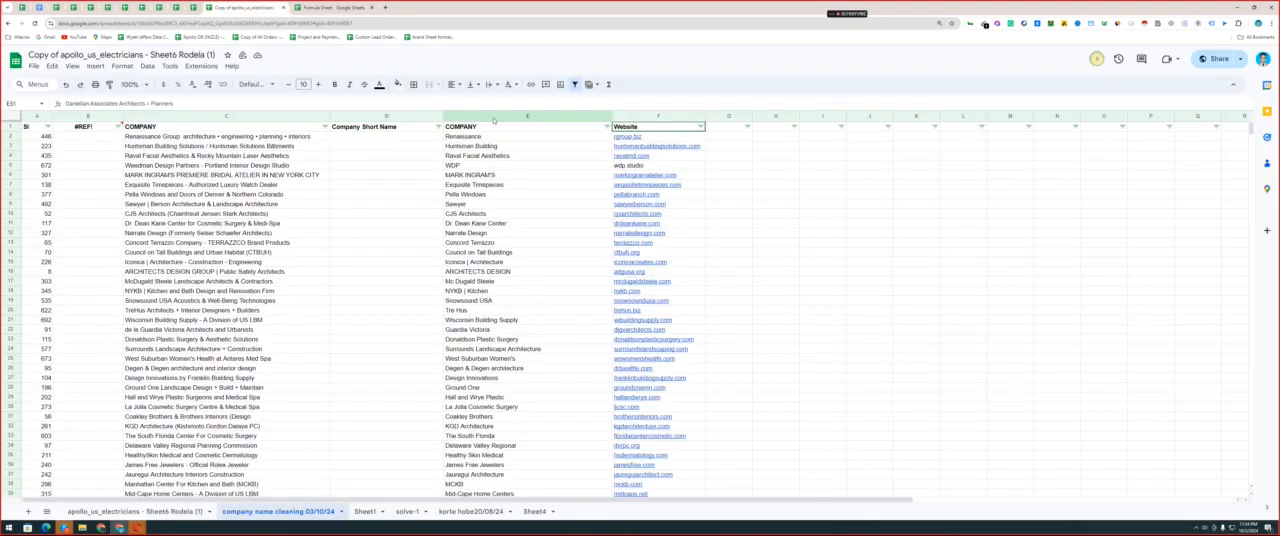
left_click(493, 118)
left_click(122, 66)
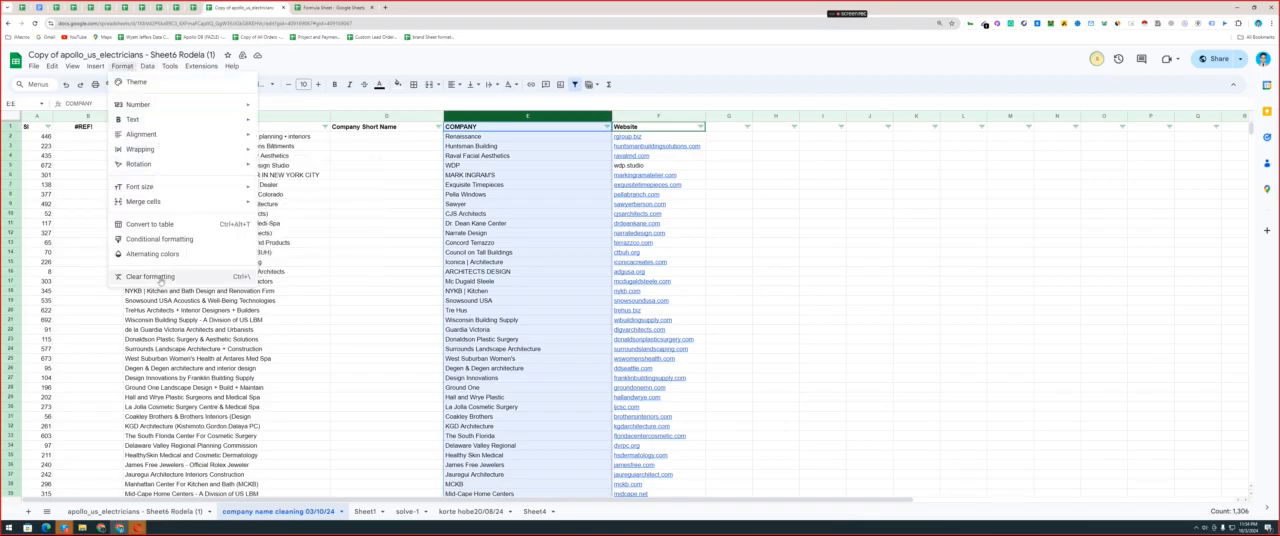
left_click(162, 239)
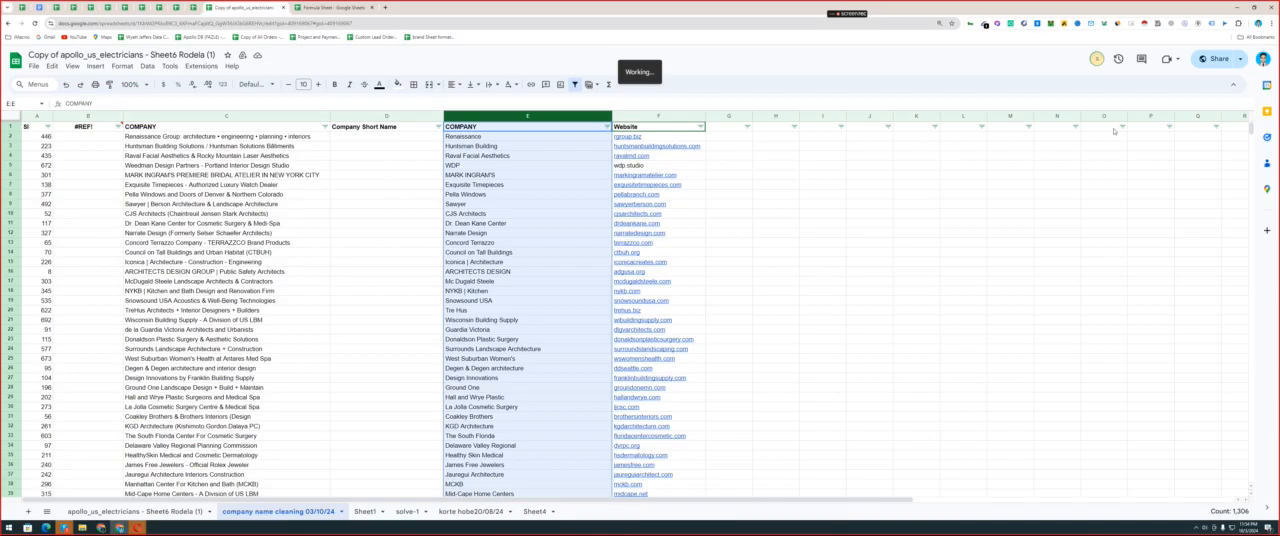
left_click(1157, 212)
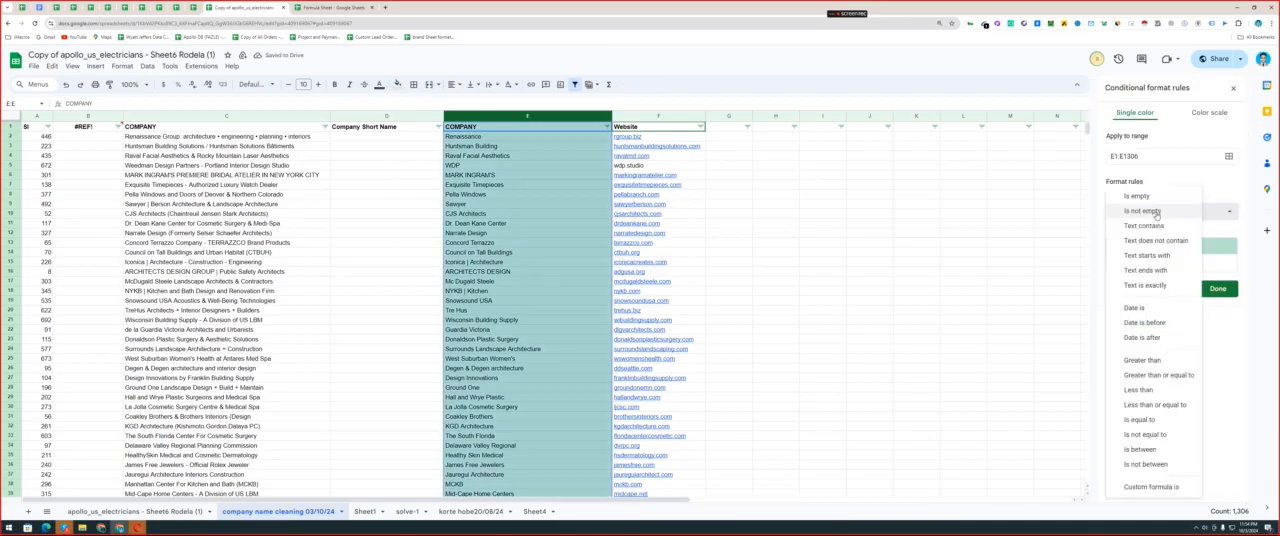
left_click(1151, 487)
left_click(1142, 232)
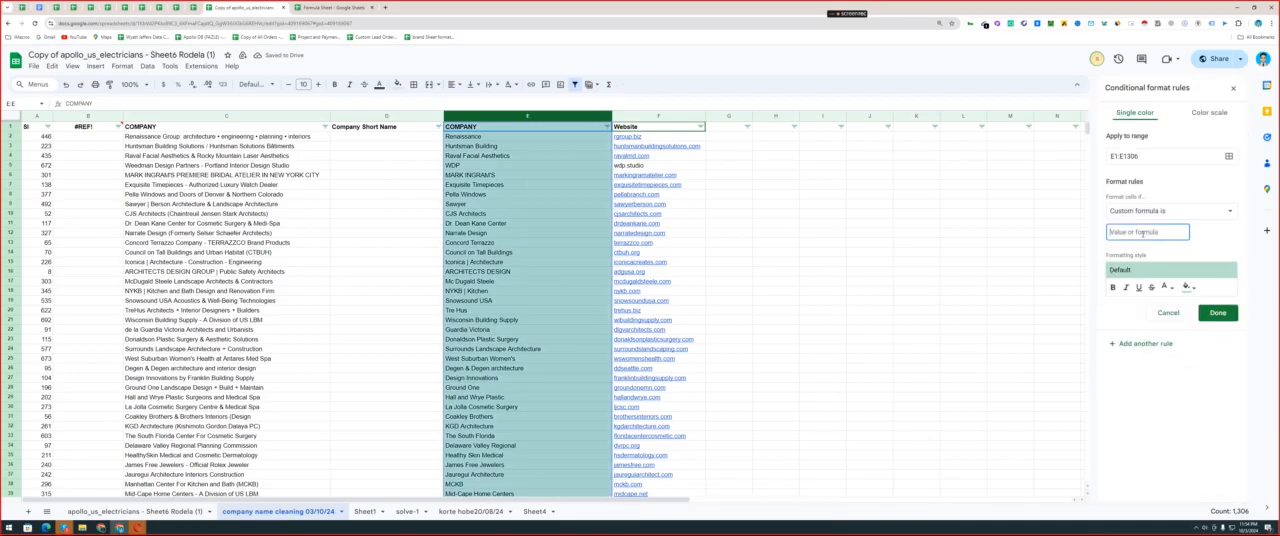
type("=REGEXMATCH(E1, \"^[a-zA-Z ]+$\")")
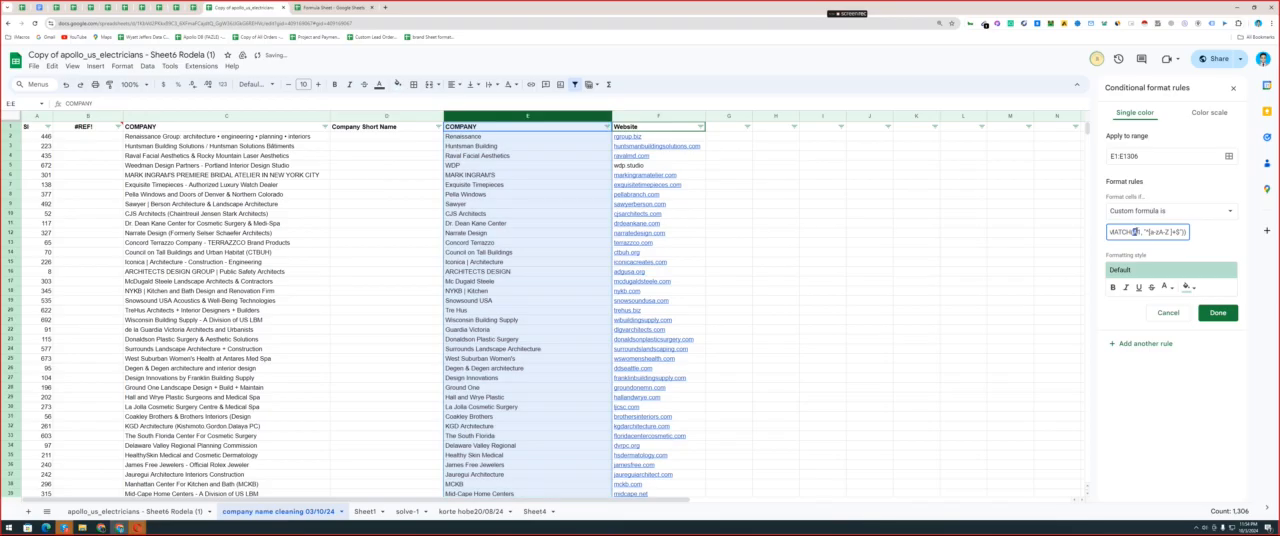
type("e")
left_click_drag(1149, 233, 1187, 236)
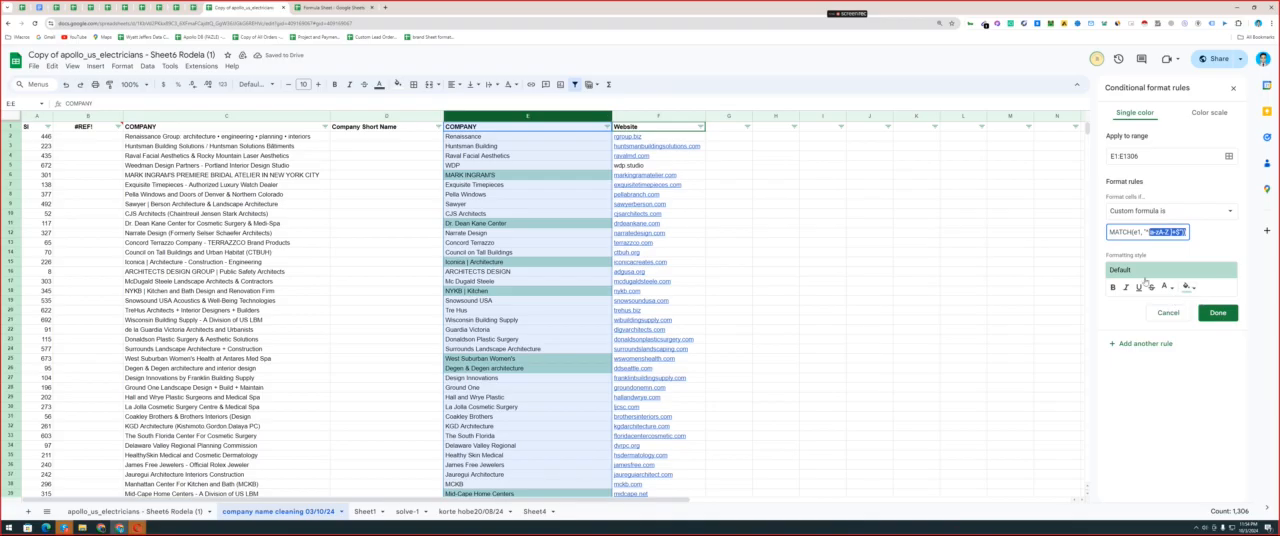
left_click(1217, 313)
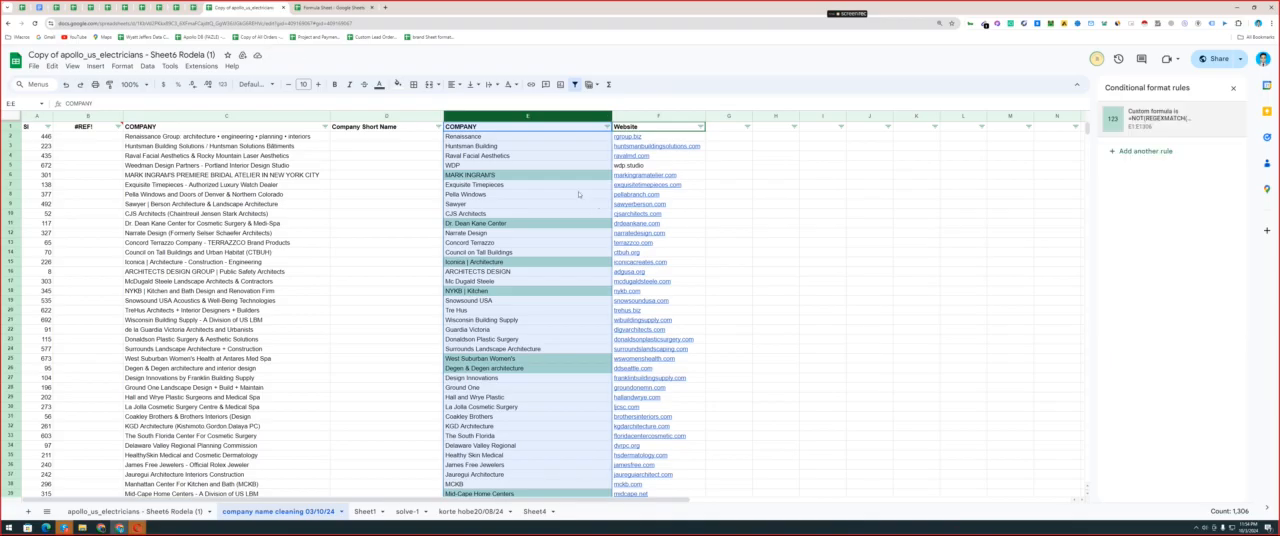
left_click(581, 203)
left_click(1233, 89)
Examine the highlighted company names in column E for the special characters that match the formatting rule.
left_click(562, 166)
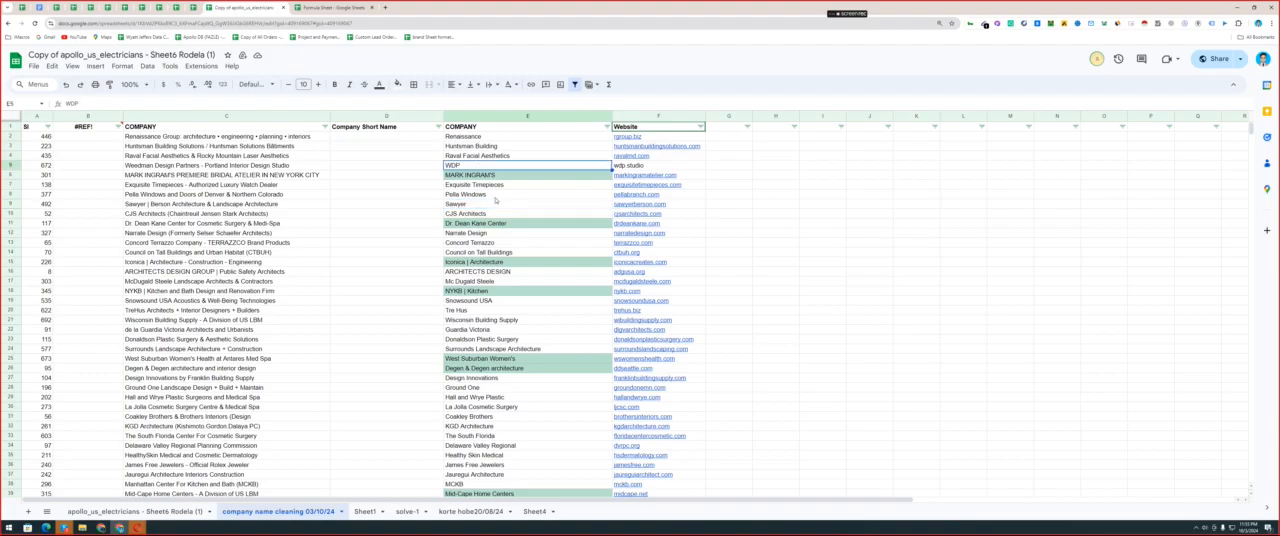
left_click(499, 175)
left_click(499, 291)
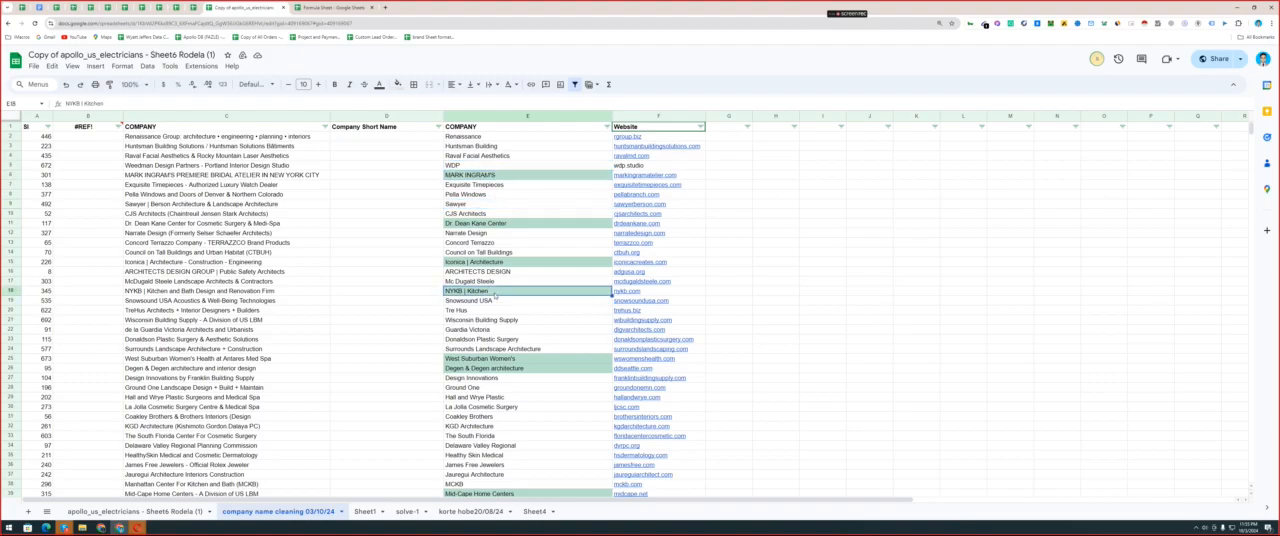
double_click(505, 358)
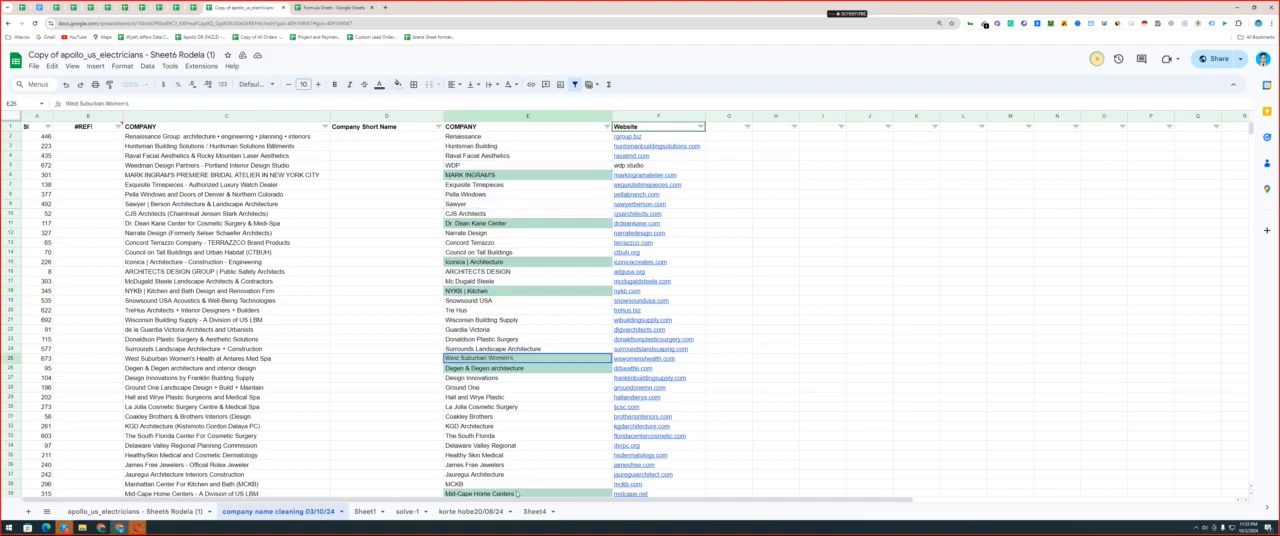
left_click(517, 494)
scroll(540, 350, "down", 10)
scroll(580, 250, "up", 5)
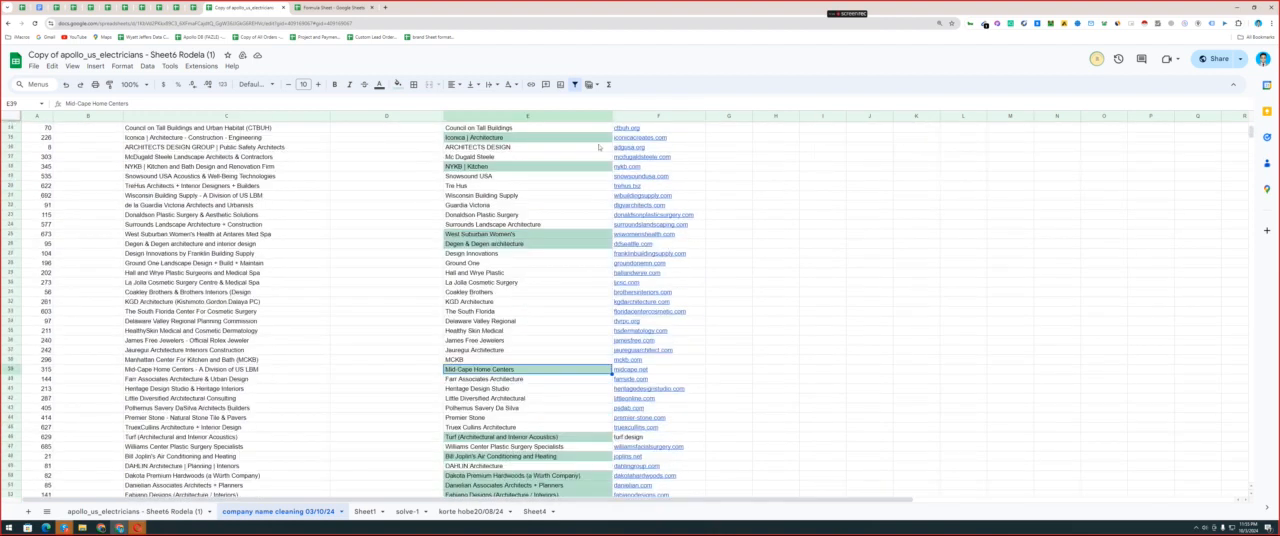
scroll(599, 147, "up", 4)
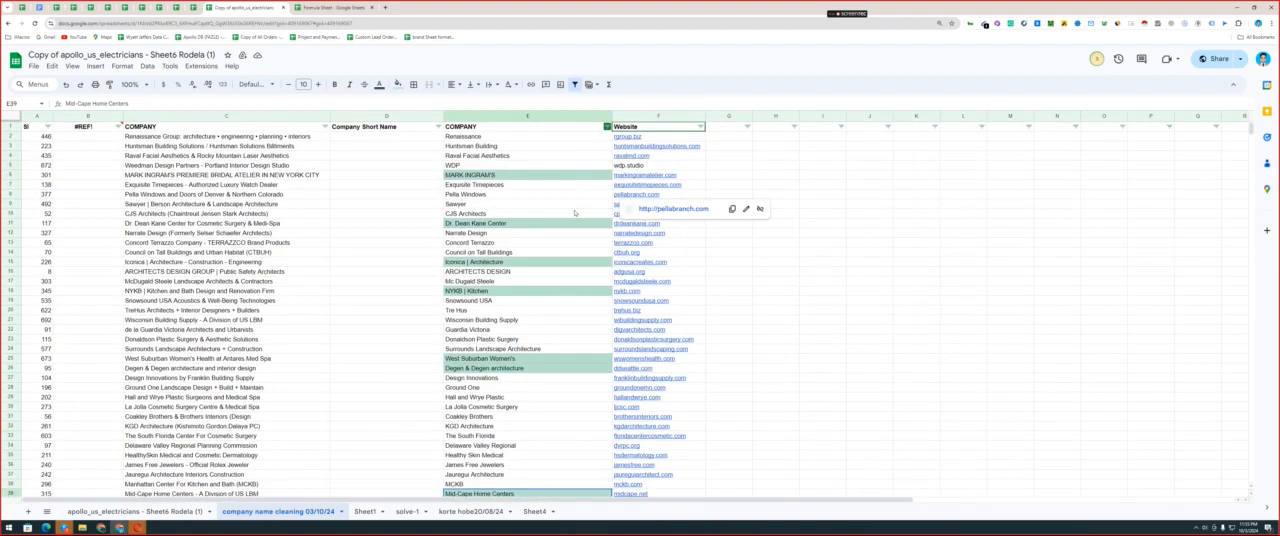
Sort the sheet by column E's fill color #B7E1CD, and look through the grouped highlighted company names.
left_click(607, 126)
mouse_move(560, 174)
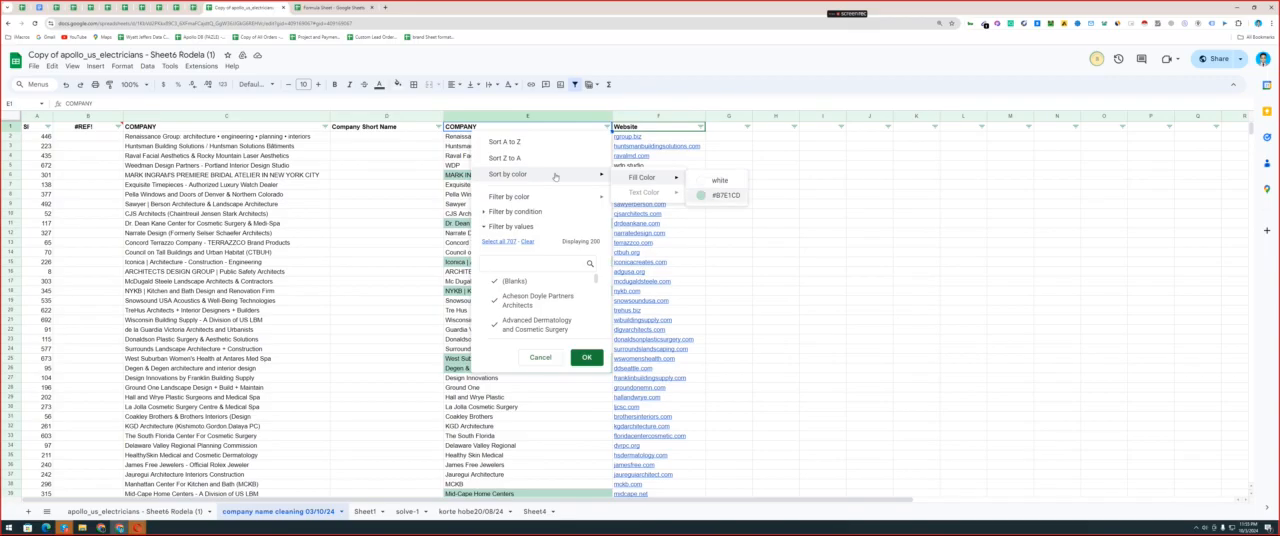
left_click(725, 195)
scroll(495, 319, "down", 20)
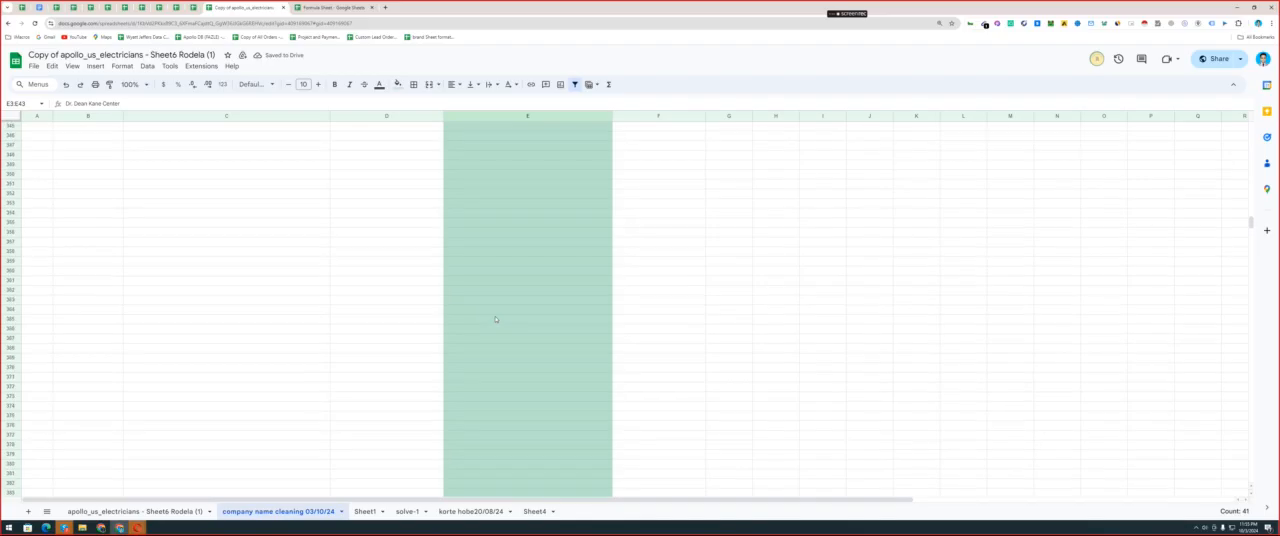
scroll(495, 319, "up", 10)
scroll(493, 311, "down", 3)
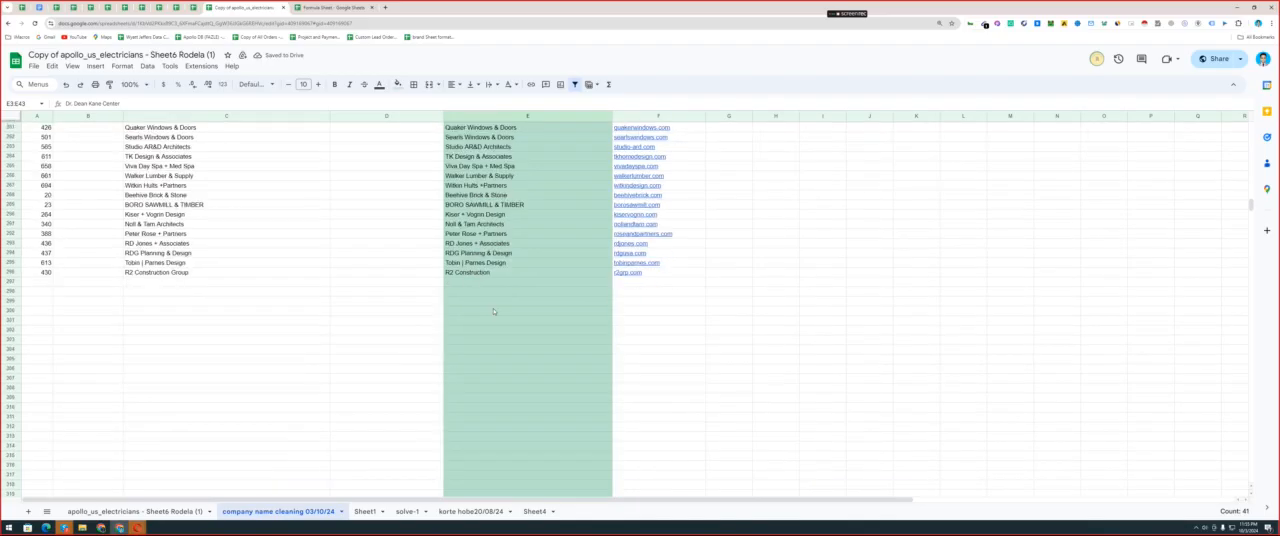
scroll(493, 311, "up", 20)
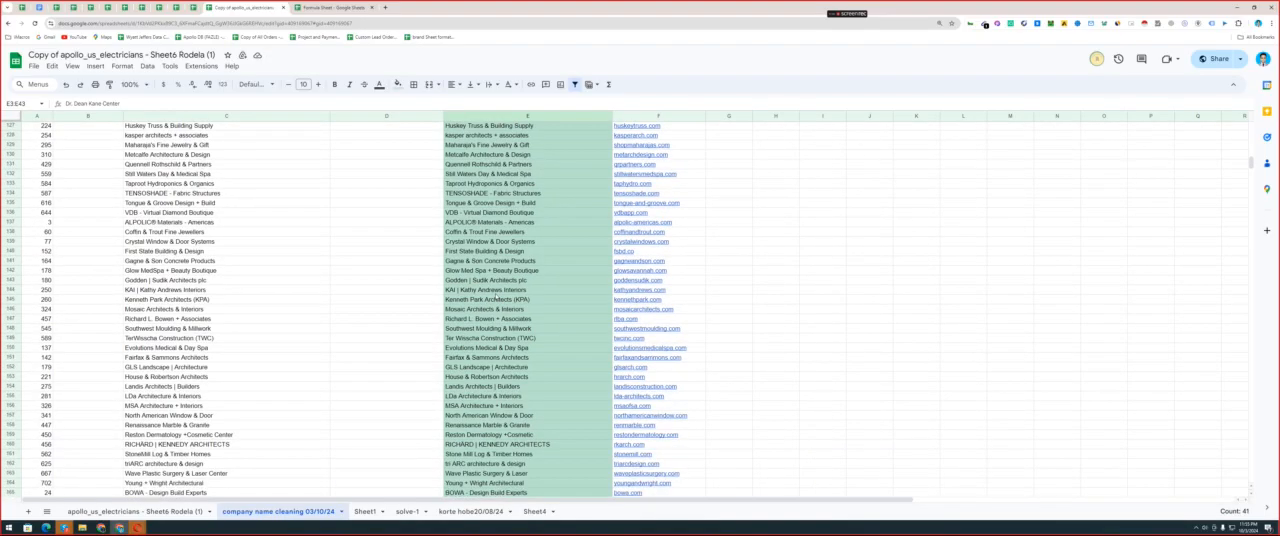
Try removing the possessive ending from the company name in E2, and undo the edit.
scroll(495, 296, "up", 20)
double_click(473, 138)
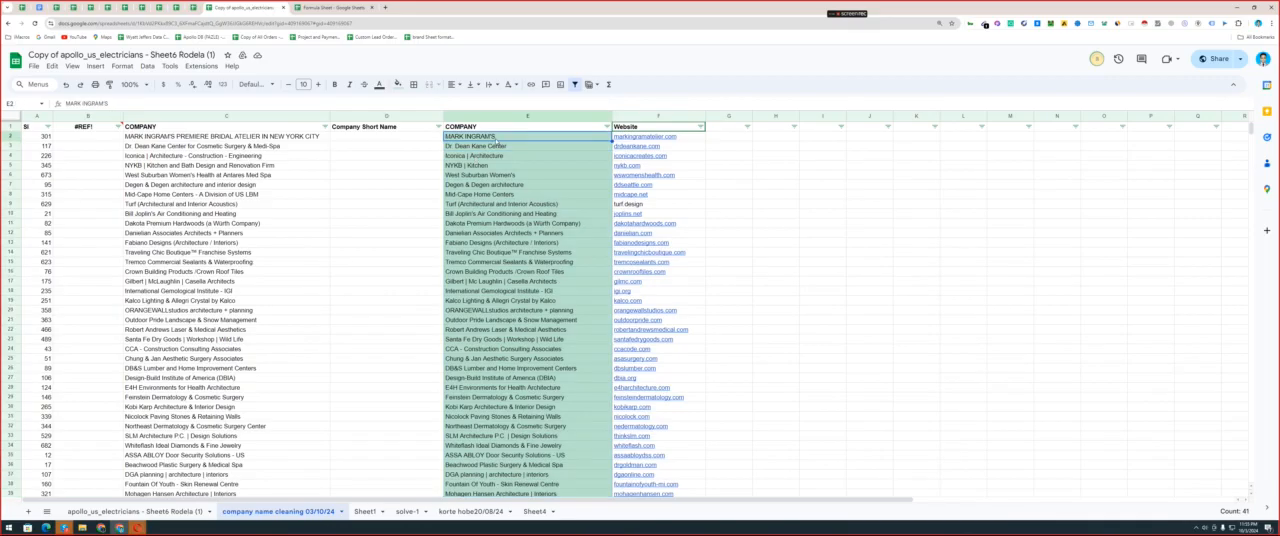
key("BackSpace")
key("BackSpace")
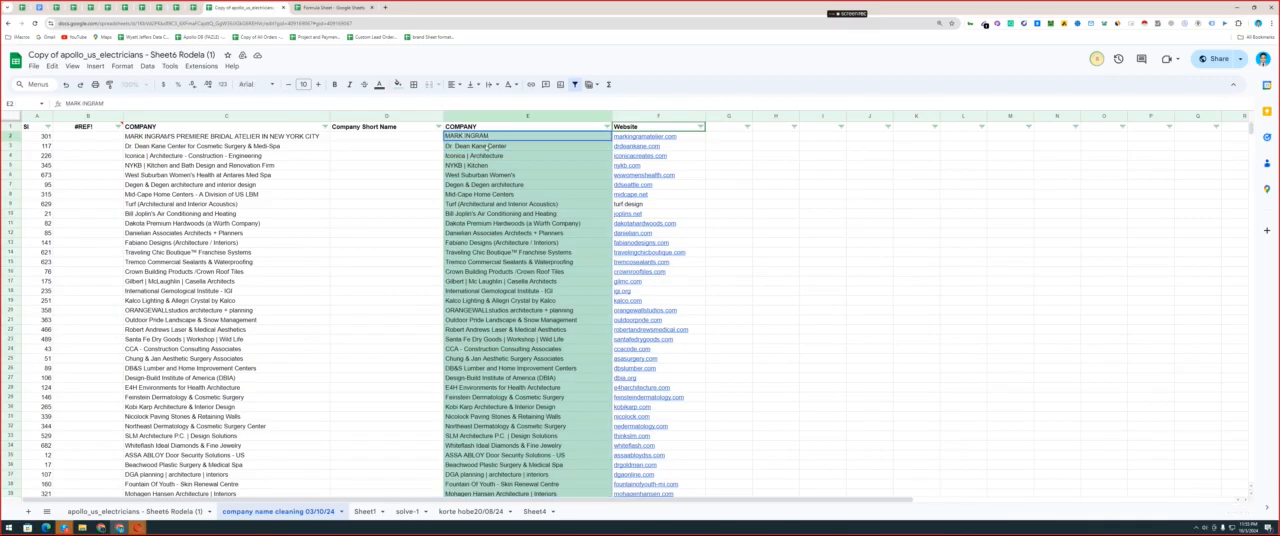
left_click(487, 158)
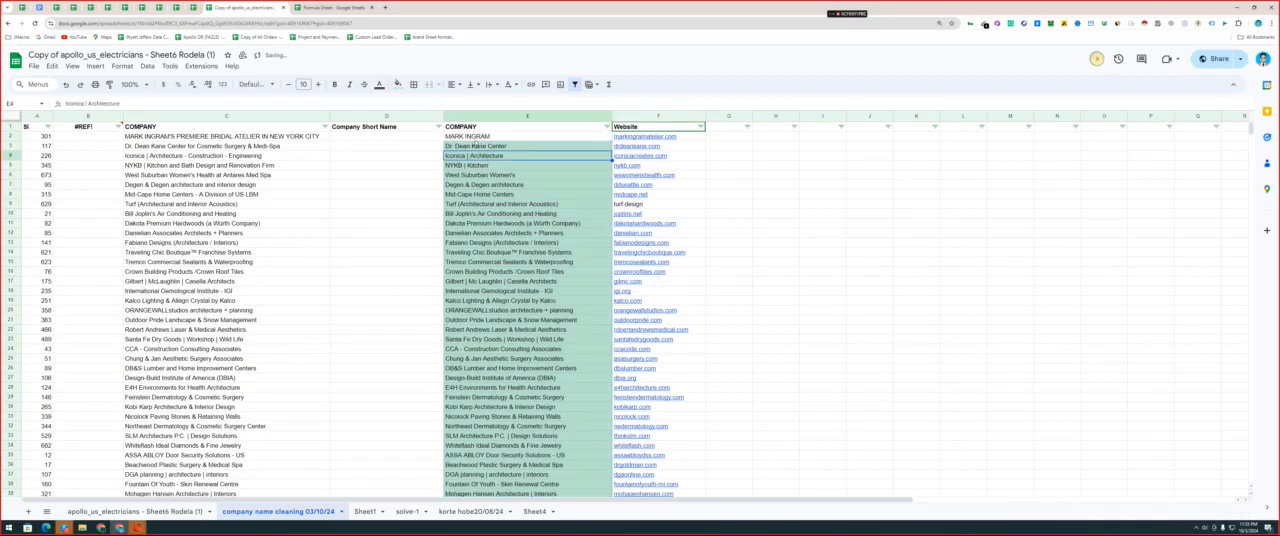
key("ctrl+z")
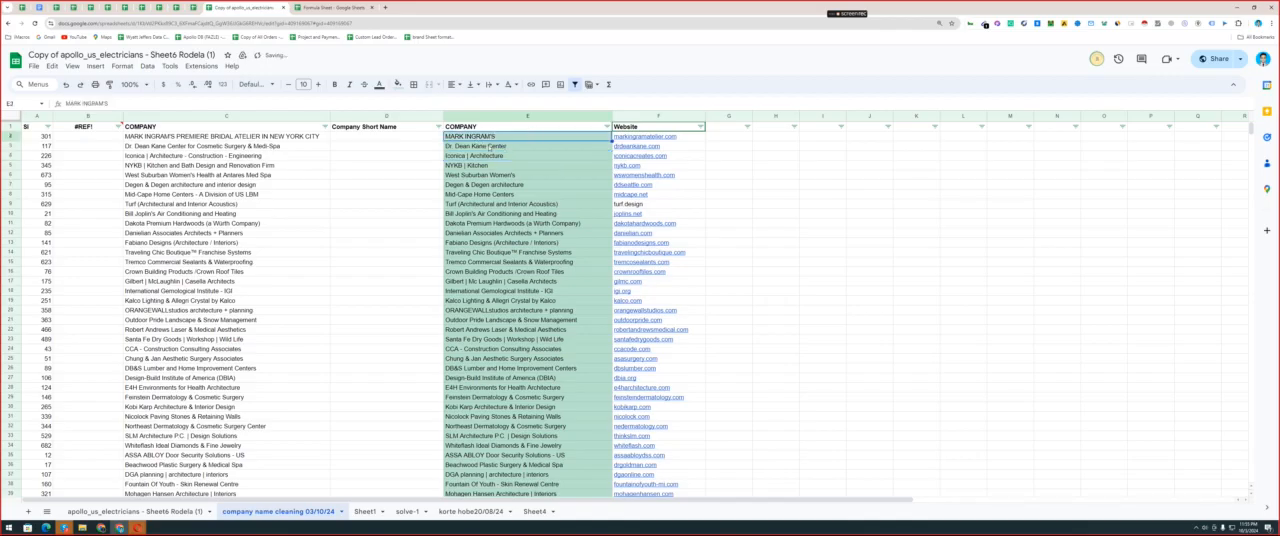
Shorten the highlighted company names to Iconica in E4 and NYKB in E5.
double_click(467, 155)
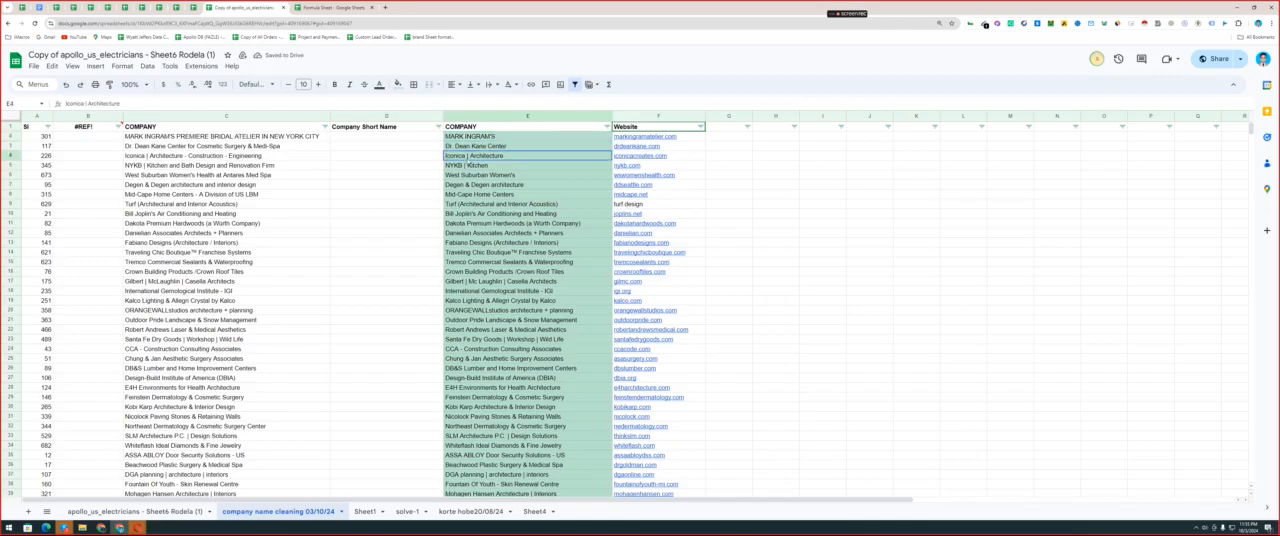
left_click_drag(467, 155, 549, 155)
key("BackSpace")
double_click(464, 165)
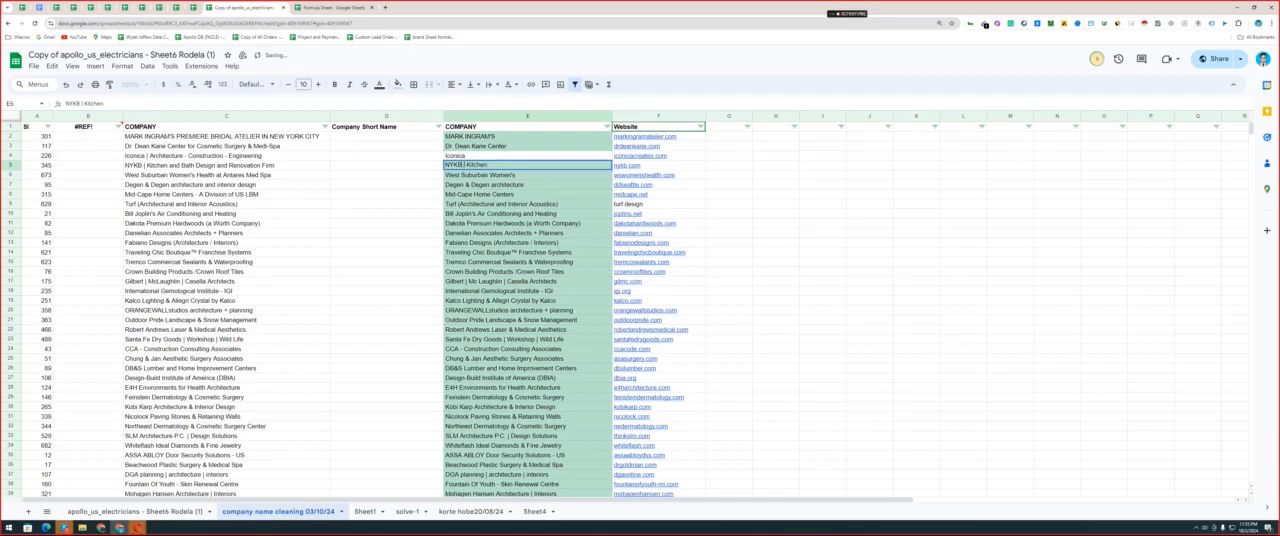
left_click_drag(463, 165, 484, 173)
key("BackSpace")
left_click(481, 175)
left_click(487, 195)
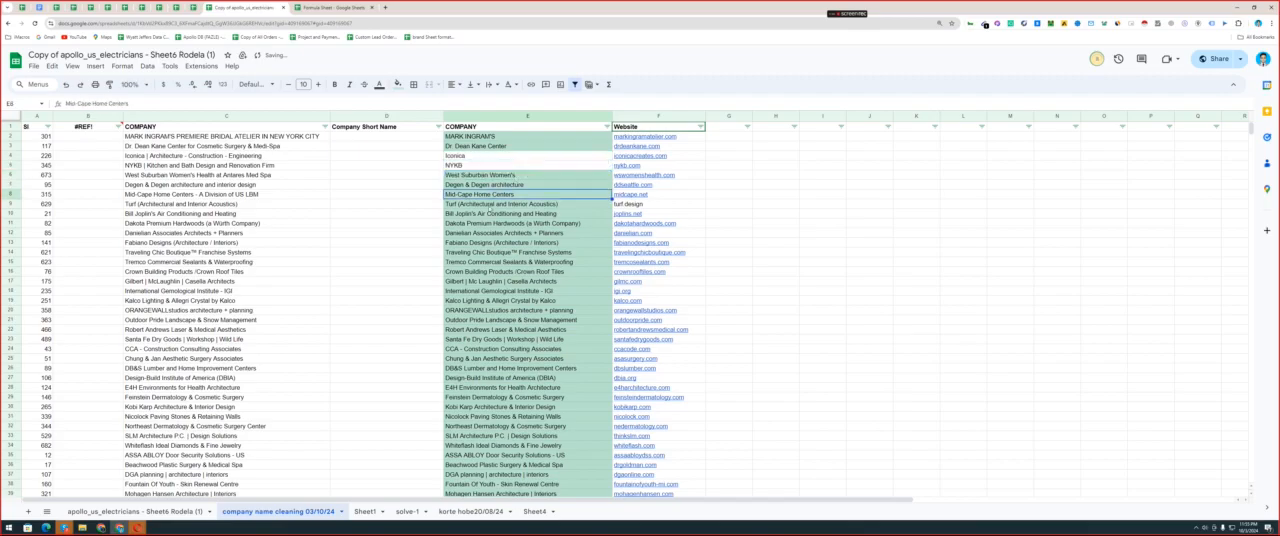
double_click(464, 185)
double_click(465, 185)
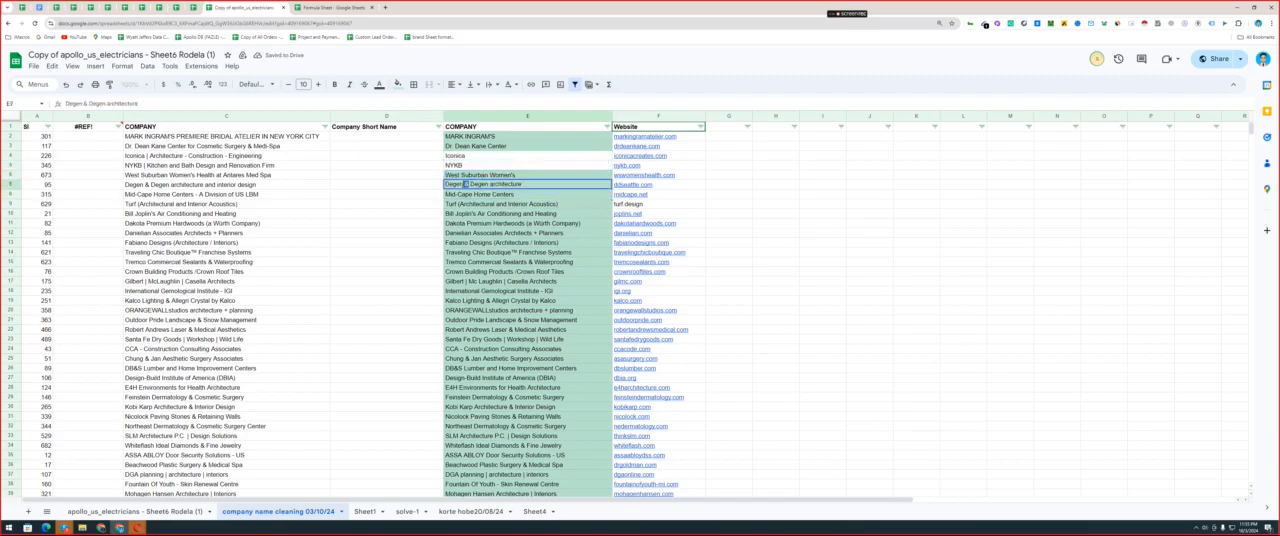
Shorten the company name in E9 to Turf, and remove "and Heating" from the name in E10.
left_click(480, 204)
double_click(480, 204)
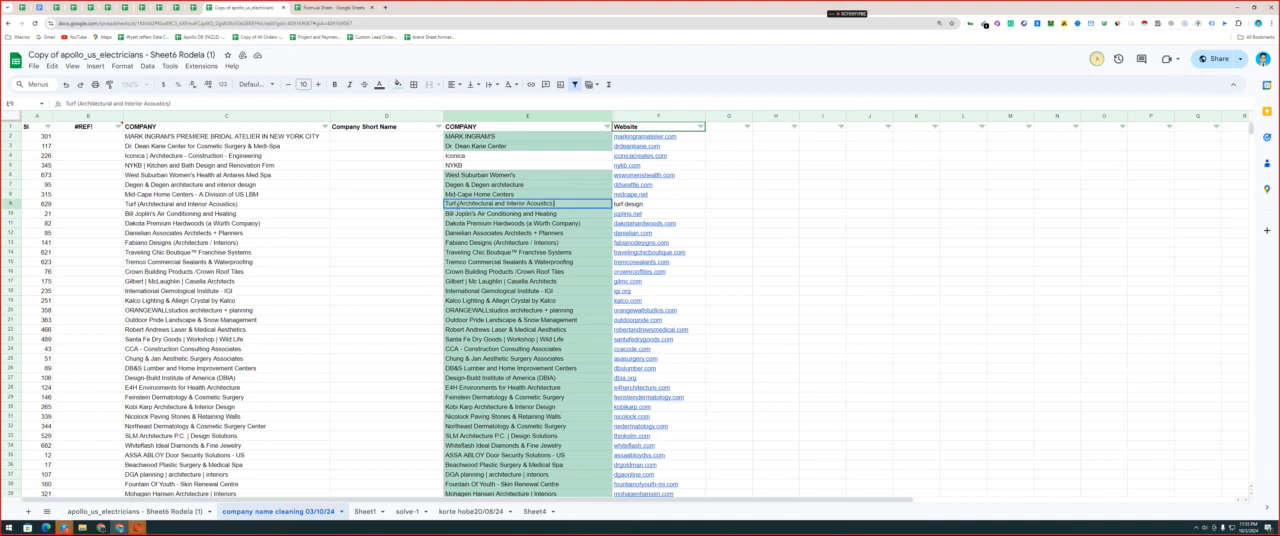
left_click_drag(457, 204, 620, 204)
key("BackSpace")
double_click(520, 213)
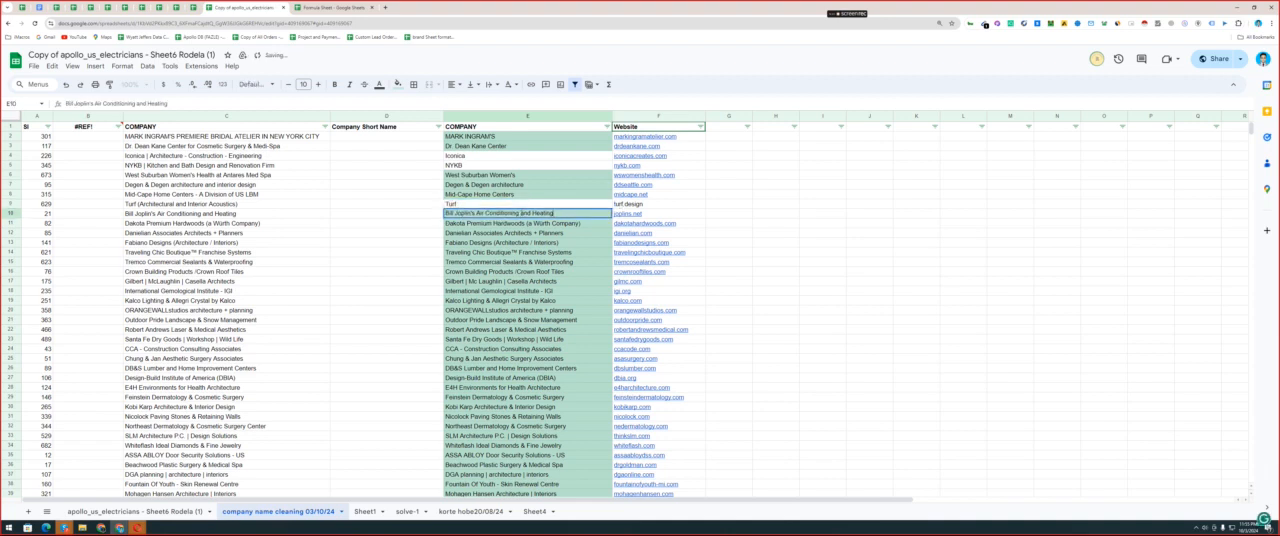
left_click_drag(520, 213, 489, 241)
key("BackSpace")
Shorten the company names in E11 to E13 by removing (a Worth Company), + Planners and (Architecture / Interiors).
double_click(520, 223)
key("BackSpace")
left_click(537, 241)
double_click(537, 232)
key("BackSpace")
double_click(522, 243)
key("BackSpace")
Shorten the names in E14 to E17 to Traveling Chic Boutique, Tremco Commercial Sealants, Crown Building Products and Gilbert.
double_click(570, 252)
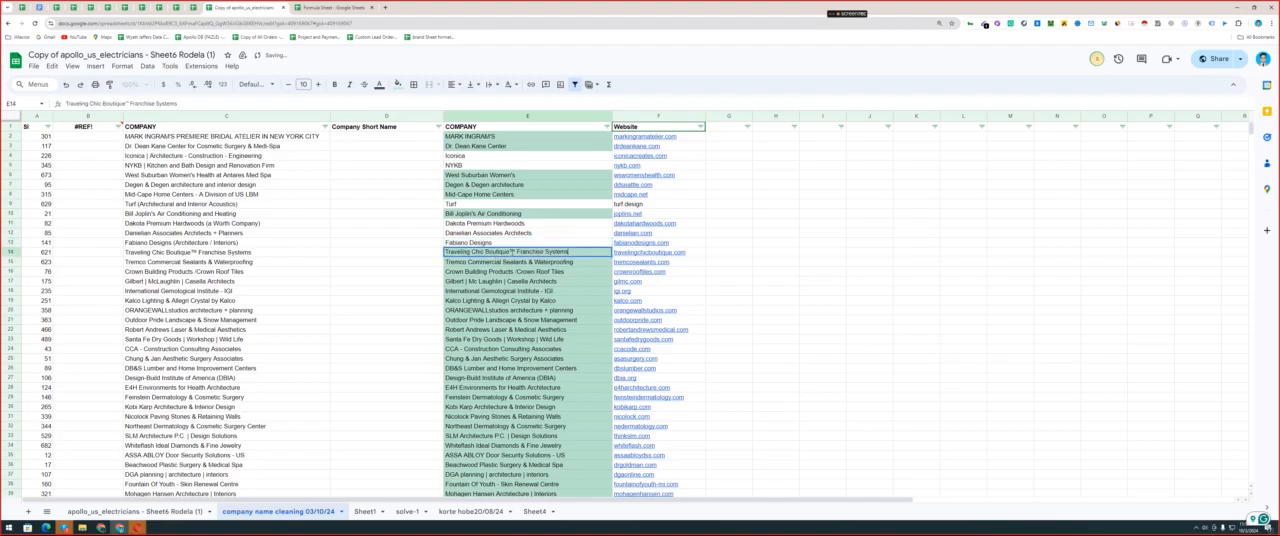
left_click_drag(572, 252, 467, 281)
key("BackSpace")
double_click(528, 262)
key("BackSpace")
double_click(528, 271)
key("BackSpace")
double_click(528, 281)
key("BackSpace")
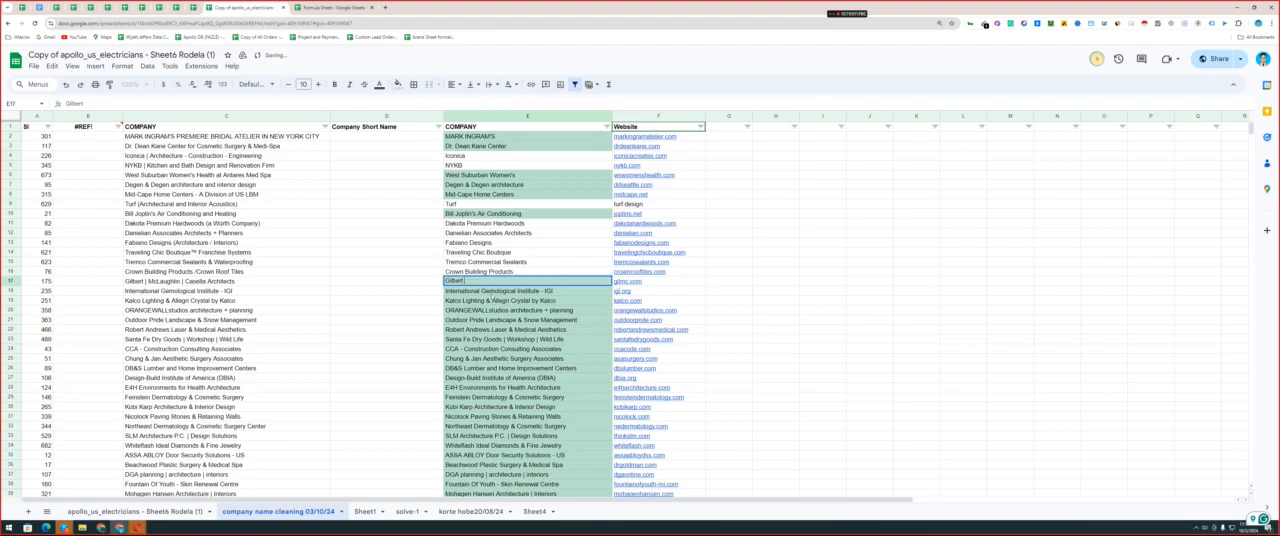
Remove "- IGI" from the company name in E18 and "+ planning" from the name in E20.
double_click(539, 291)
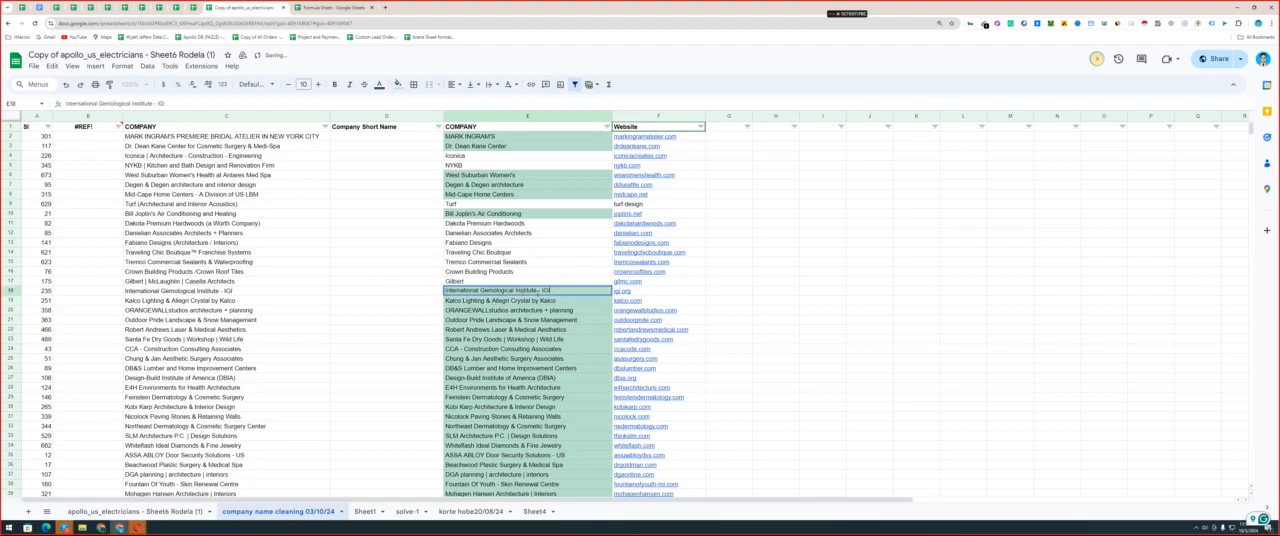
double_click(518, 300)
double_click(534, 310)
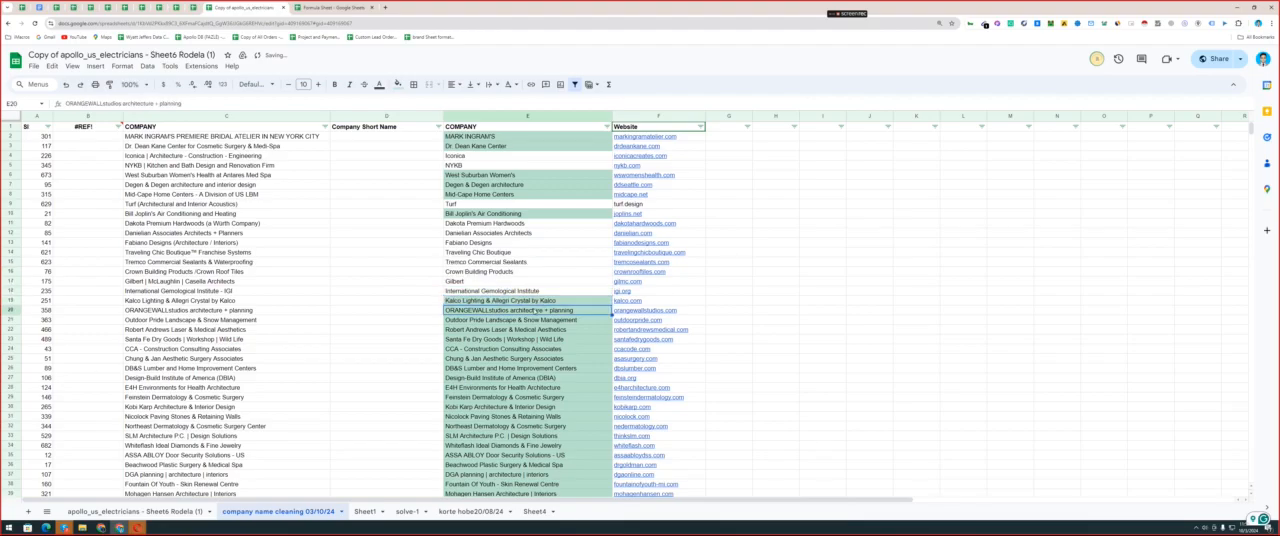
key("BackSpace")
left_click_drag(572, 310, 563, 339)
Shorten the names in E21 to E23 to Outdoor Pride Landscape, Robert Andrews Laser and Santa Fe Dry Goods.
double_click(520, 320)
key("BackSpace")
double_click(518, 328)
key("BackSpace")
double_click(502, 339)
key("BackSpace")
key("Return")
Remove the special character before OVI in the company name Office for Visual Interaction in E79.
scroll(533, 354, "down", 6)
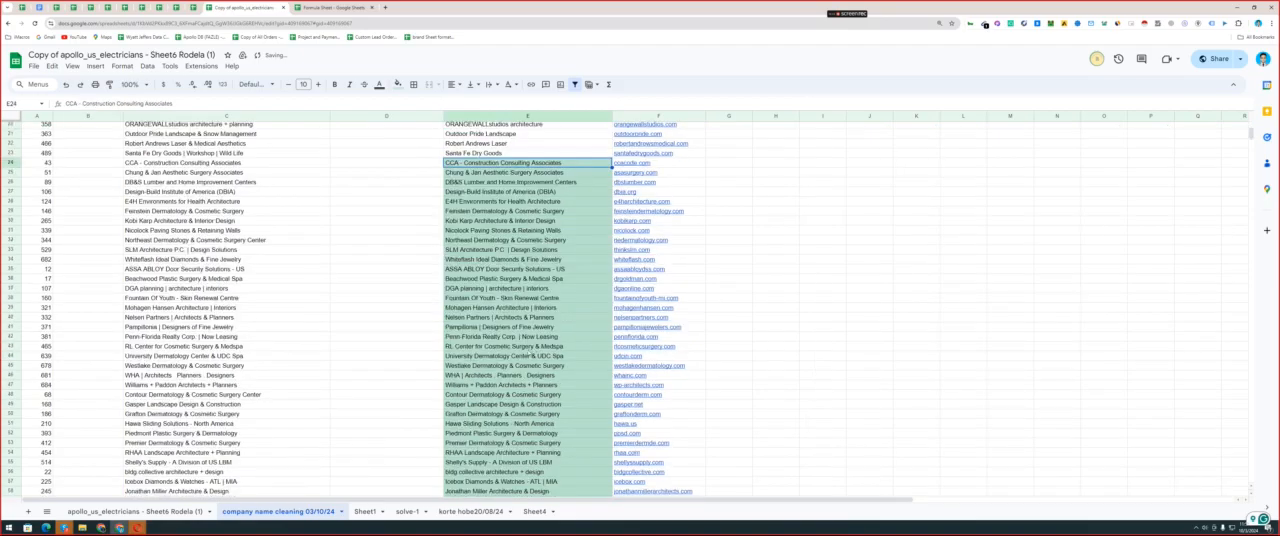
scroll(533, 354, "down", 13)
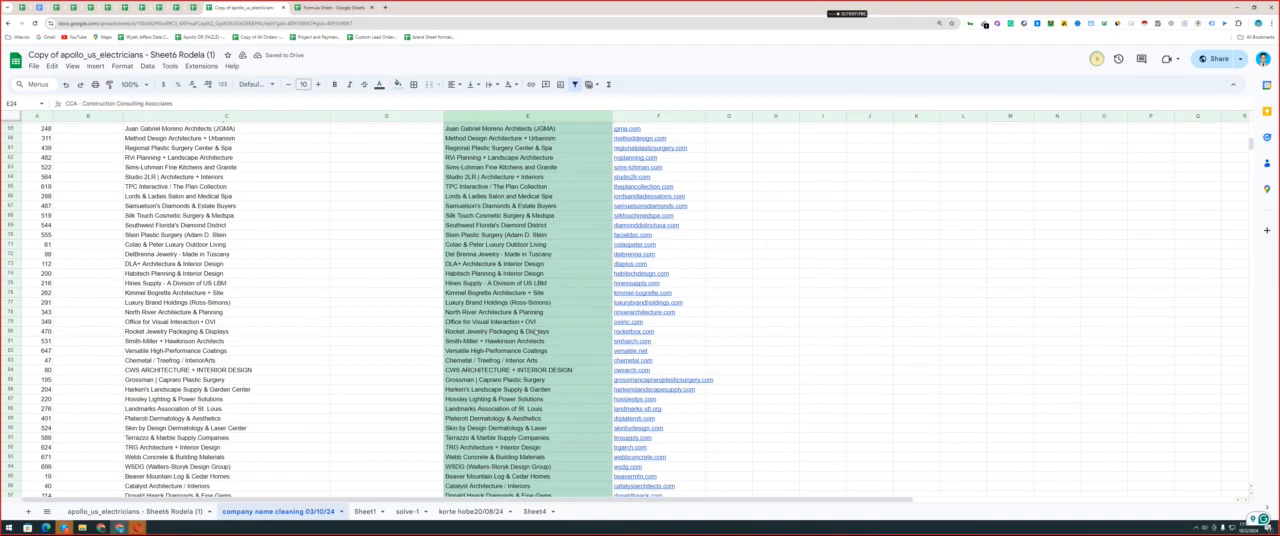
double_click(527, 321)
left_click_drag(521, 321, 536, 321)
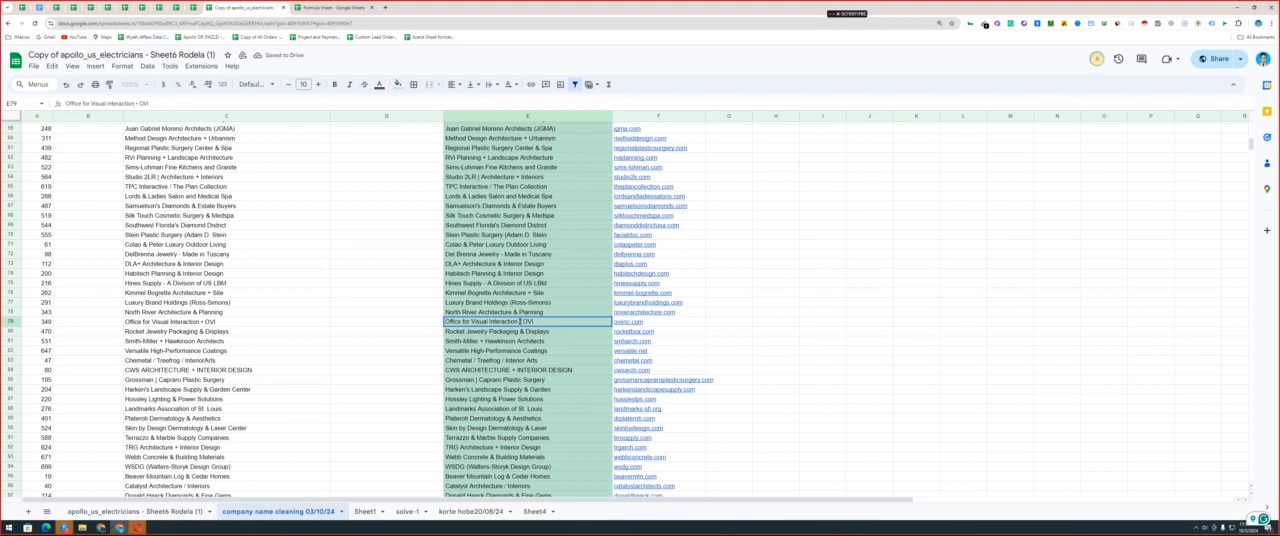
key("BackSpace")
left_click(514, 351)
Look through the highlighted company names for + separators, and select the one in E115.
left_click(485, 370)
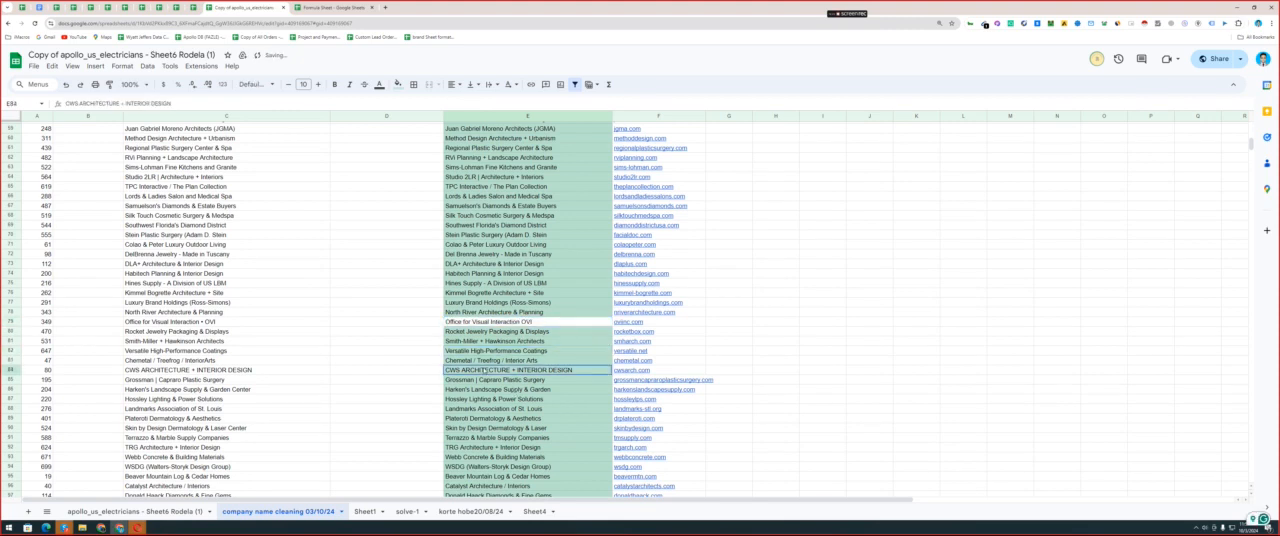
scroll(485, 370, "down", 3)
scroll(485, 370, "down", 3)
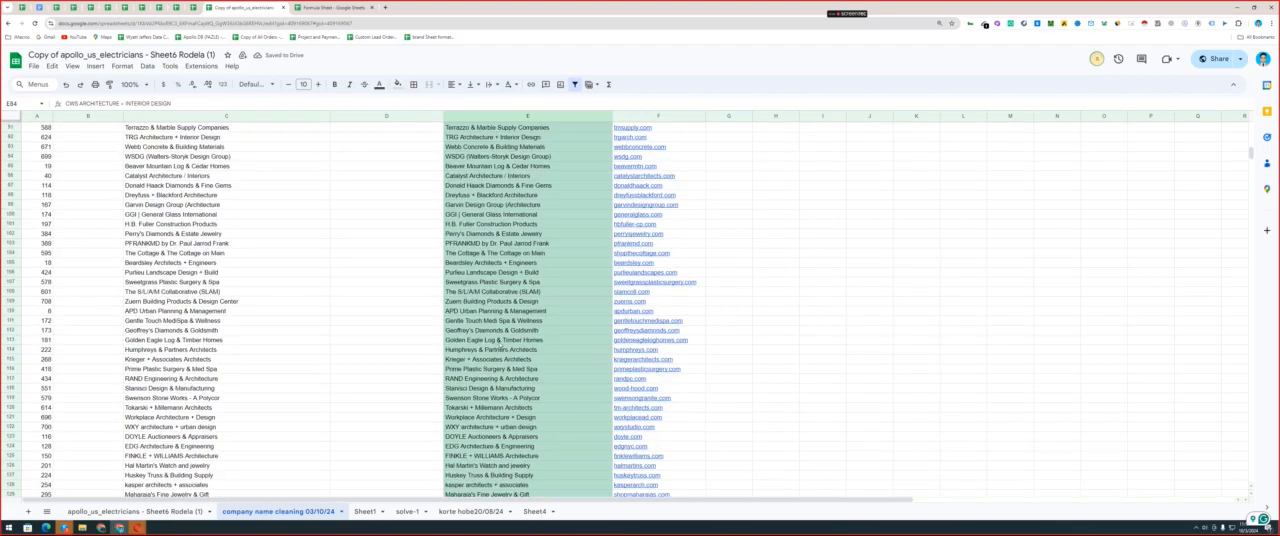
left_click(500, 343)
double_click(472, 359)
left_click_drag(466, 359, 470, 359)
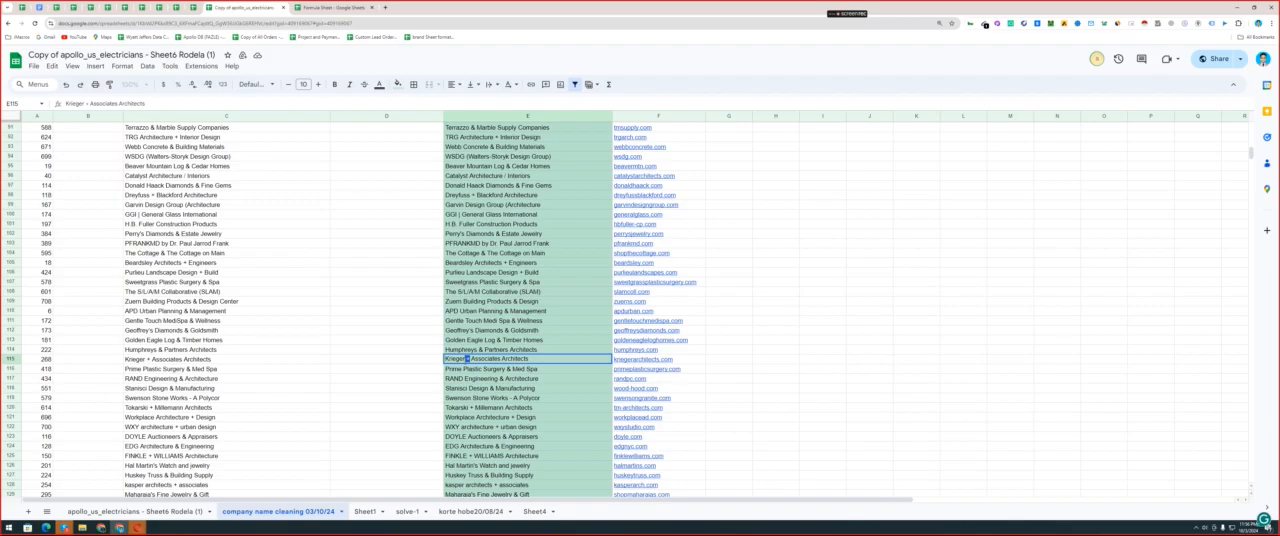
left_click(470, 359)
Try replacing every + in column E with nothing, searching within formulas too, and undo the replacement.
left_click(529, 117)
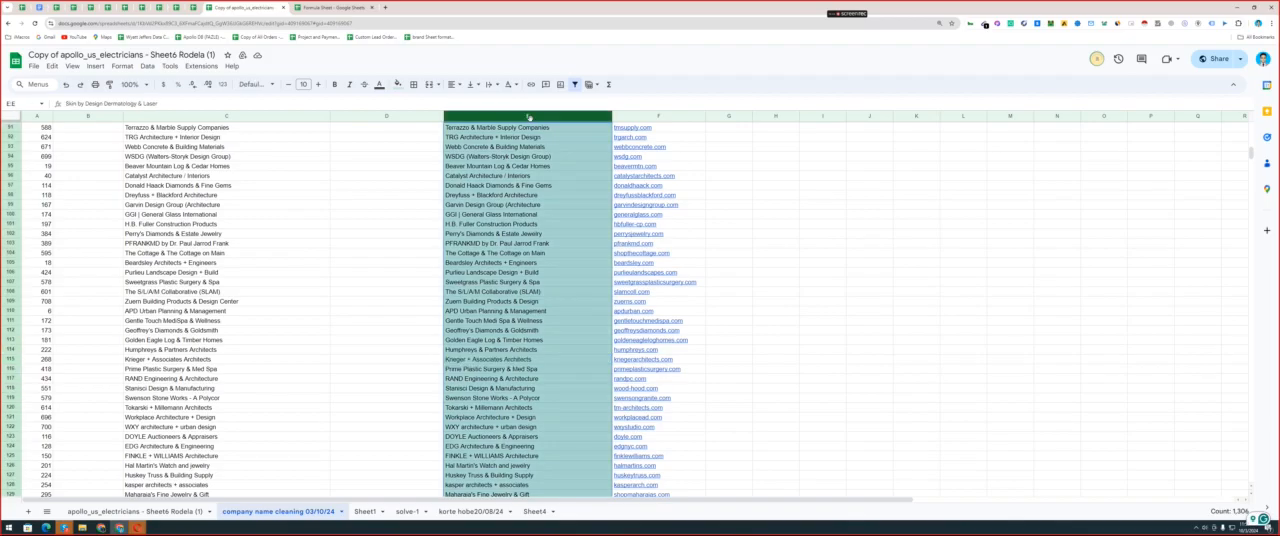
key("ctrl+h")
type("+")
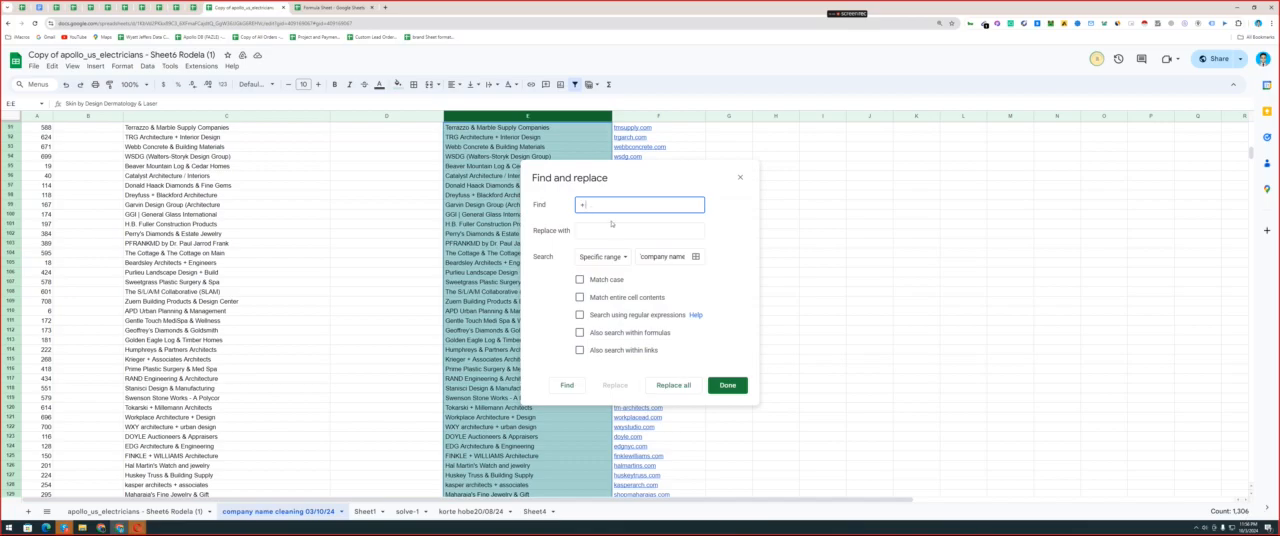
left_click(579, 332)
left_click_drag(589, 172, 721, 165)
left_click(810, 379)
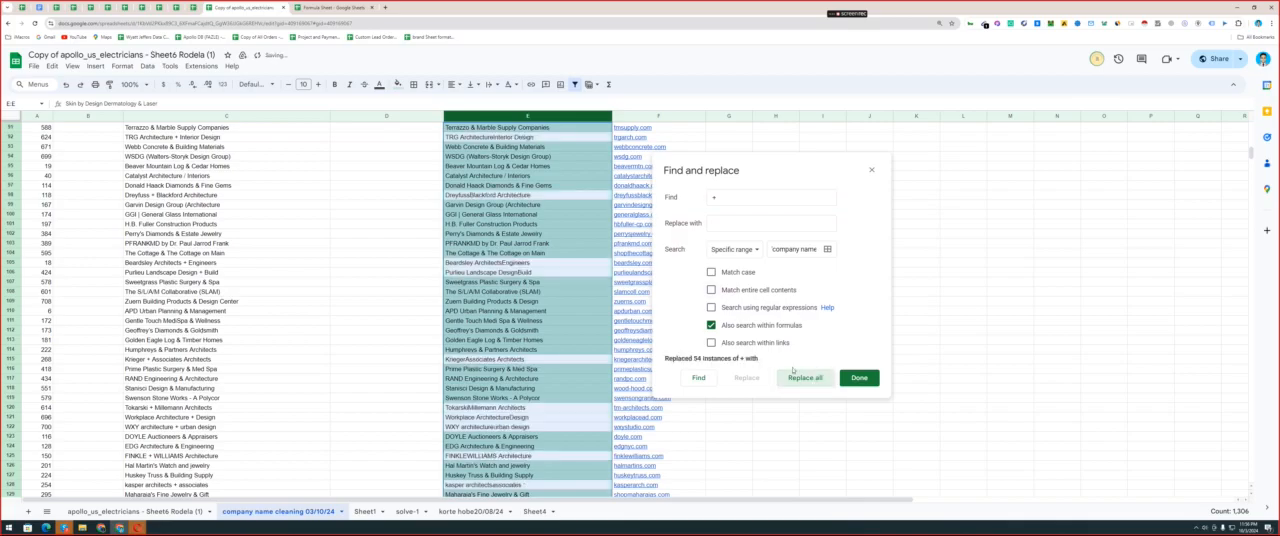
left_click(871, 170)
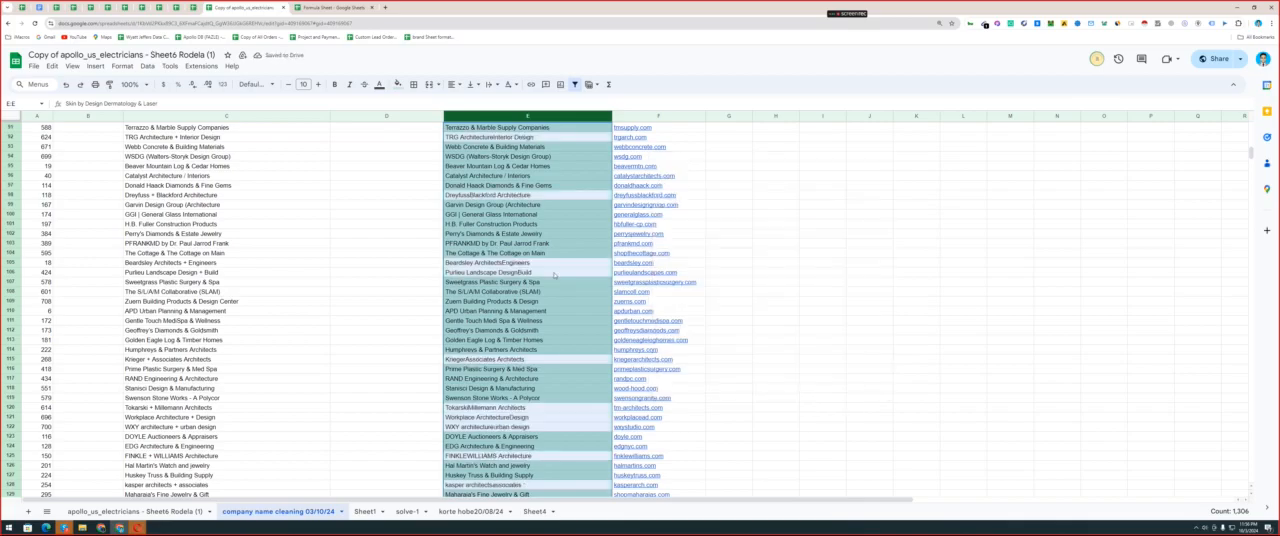
key("ctrl+z")
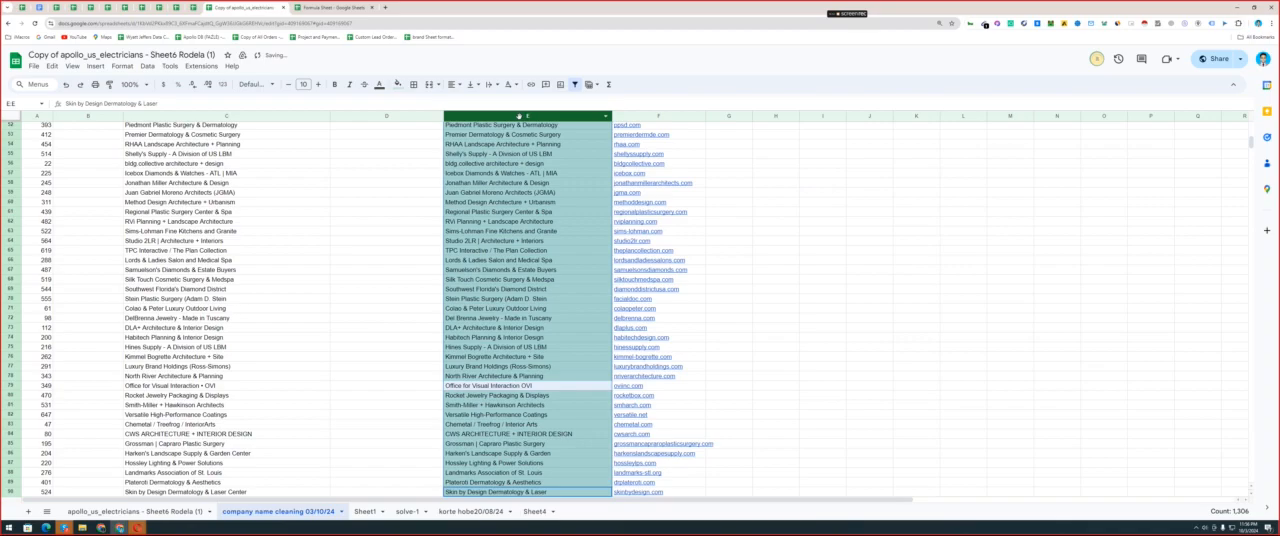
Replace every + separator in column E with a space, also searching within formulas.
key("ctrl+h")
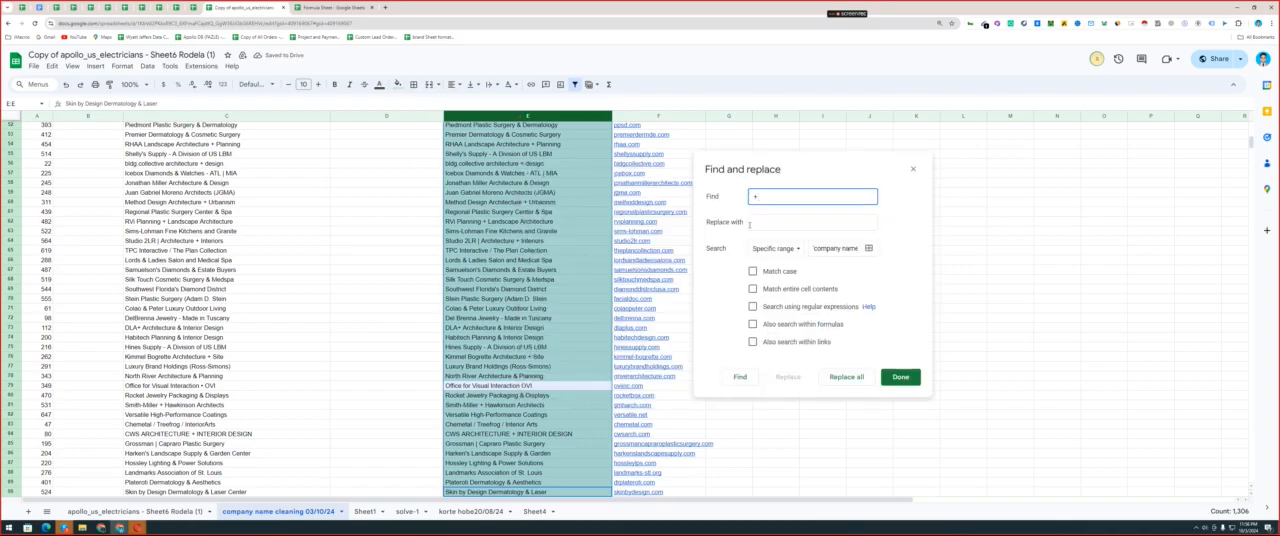
left_click(751, 225)
double_click(757, 197)
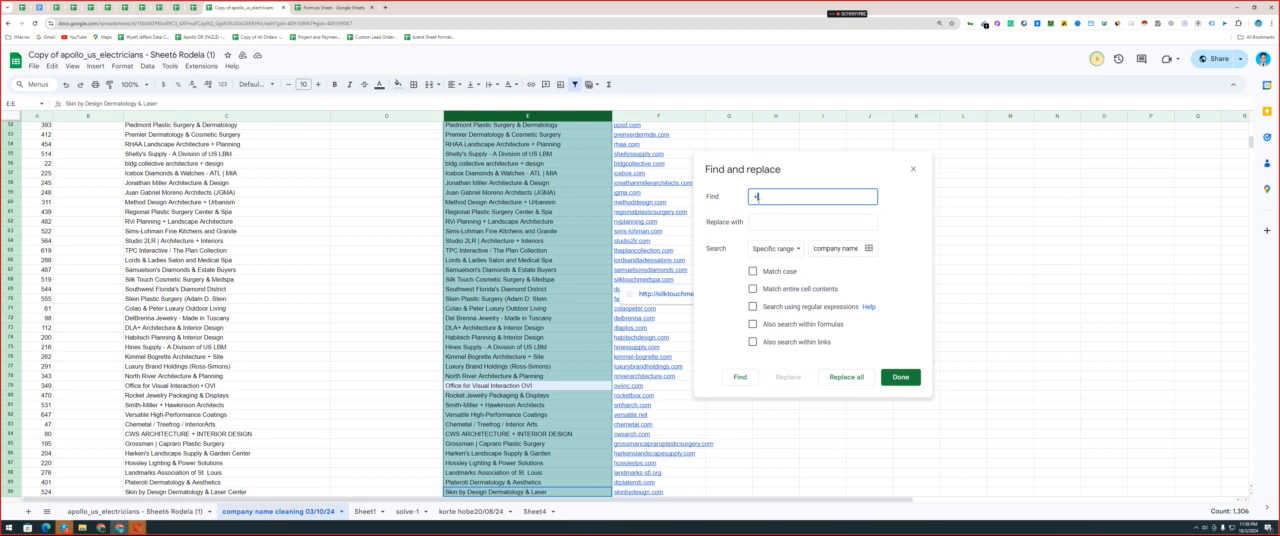
left_click(759, 225)
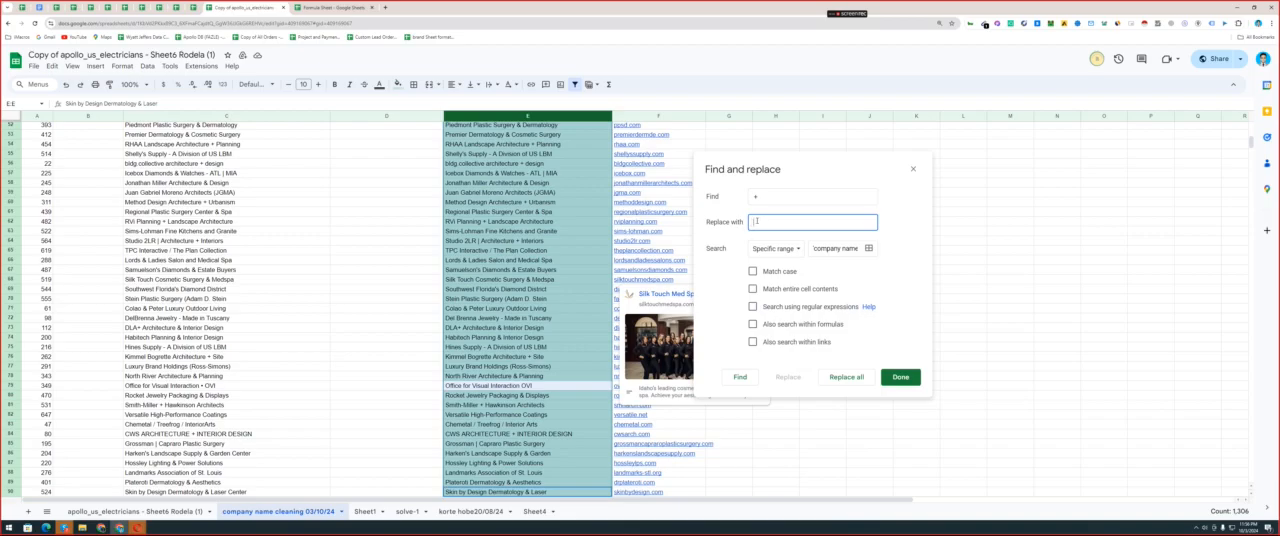
left_click(773, 326)
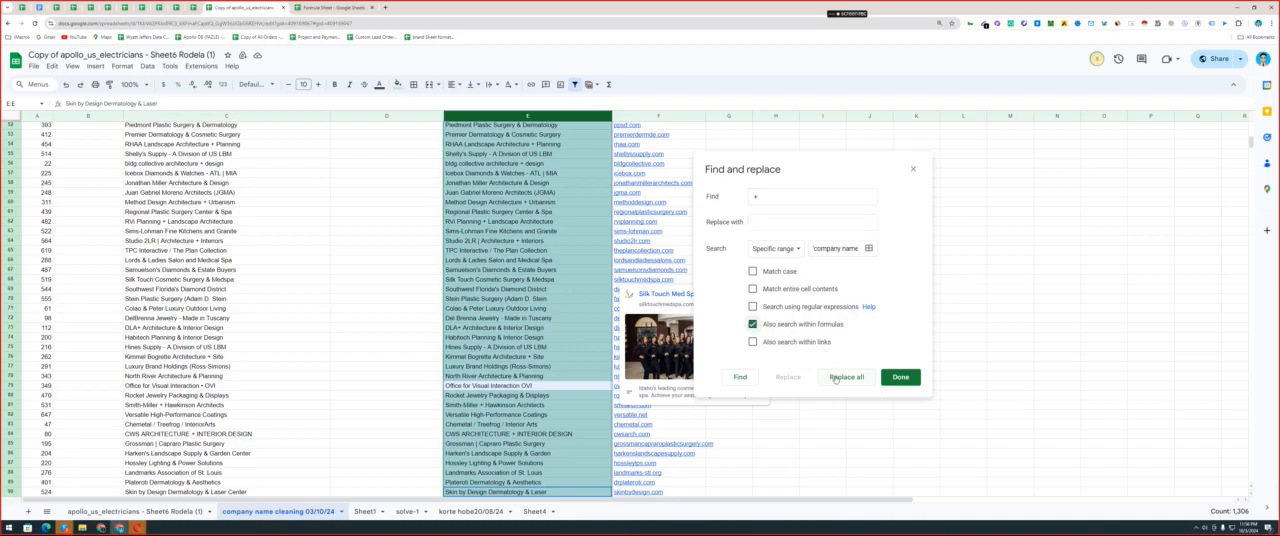
left_click(836, 378)
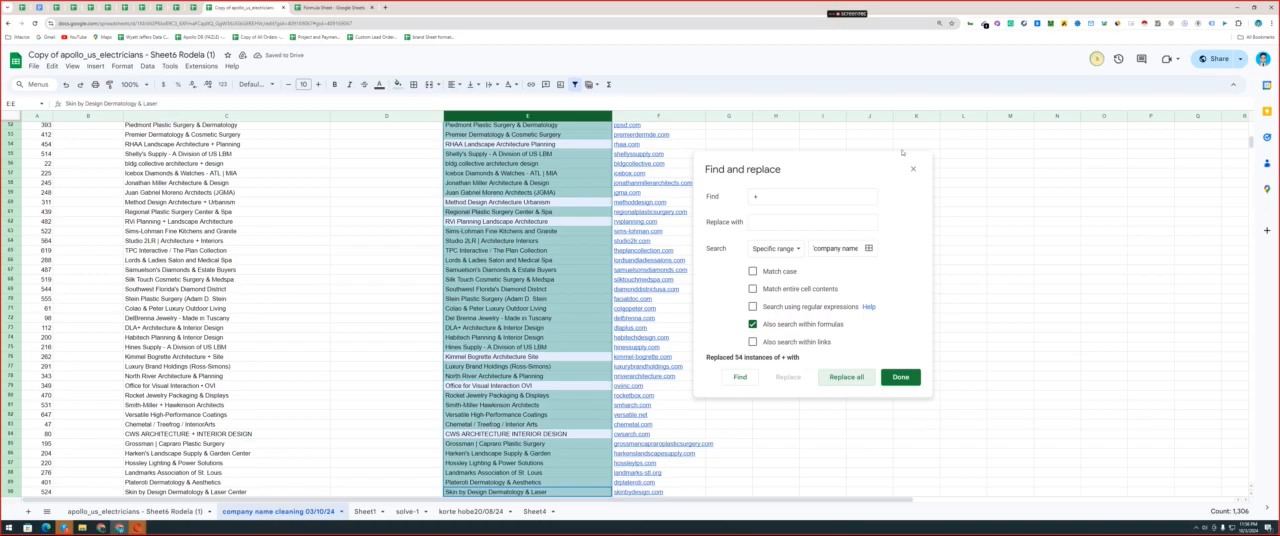
left_click(913, 169)
left_click(562, 292)
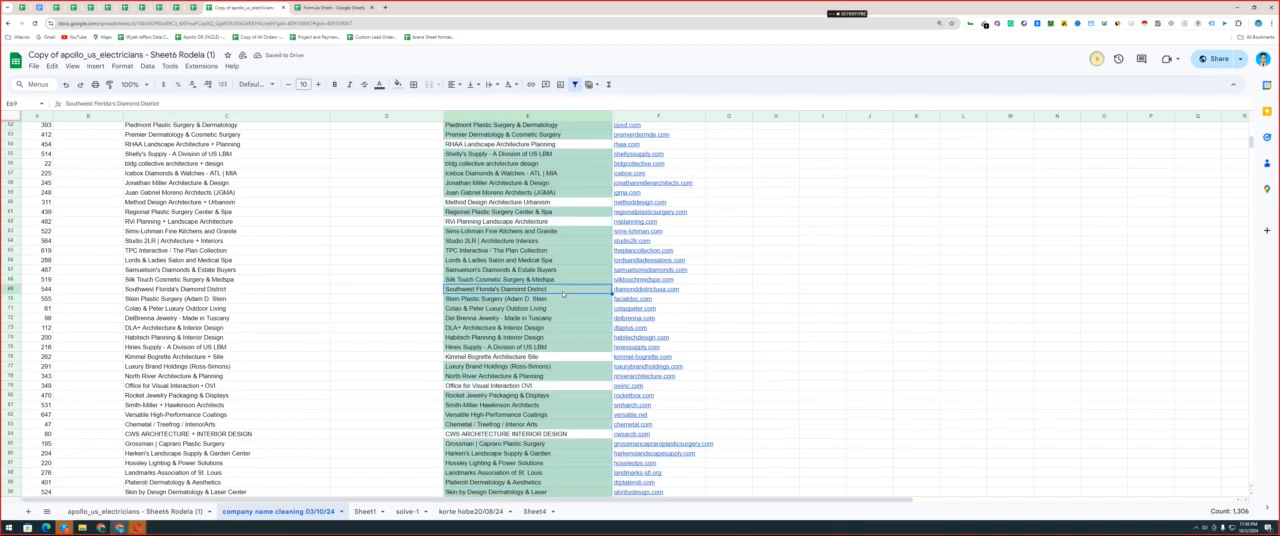
Sort the sheet by column E's fill color so the company names without a highlight come first.
scroll(562, 292, "up", 15)
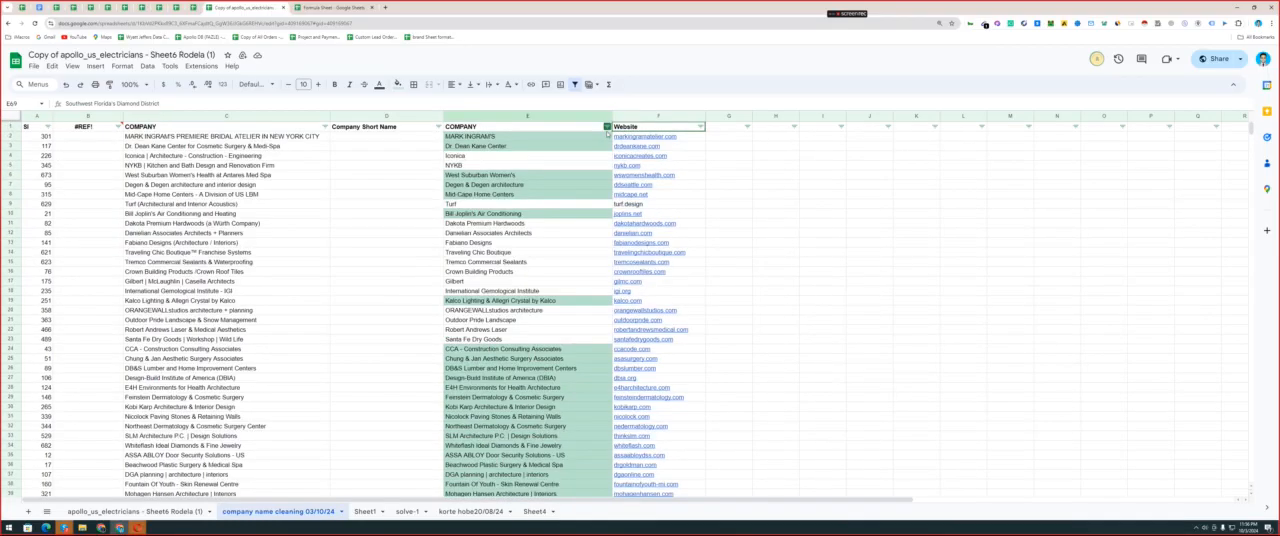
left_click(607, 126)
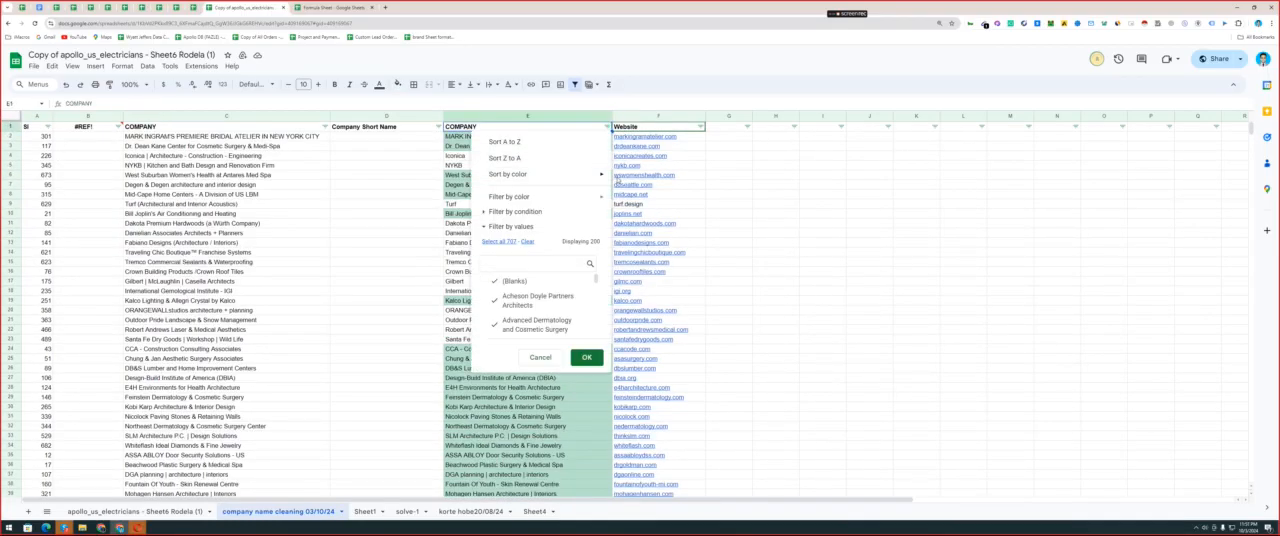
mouse_move(587, 180)
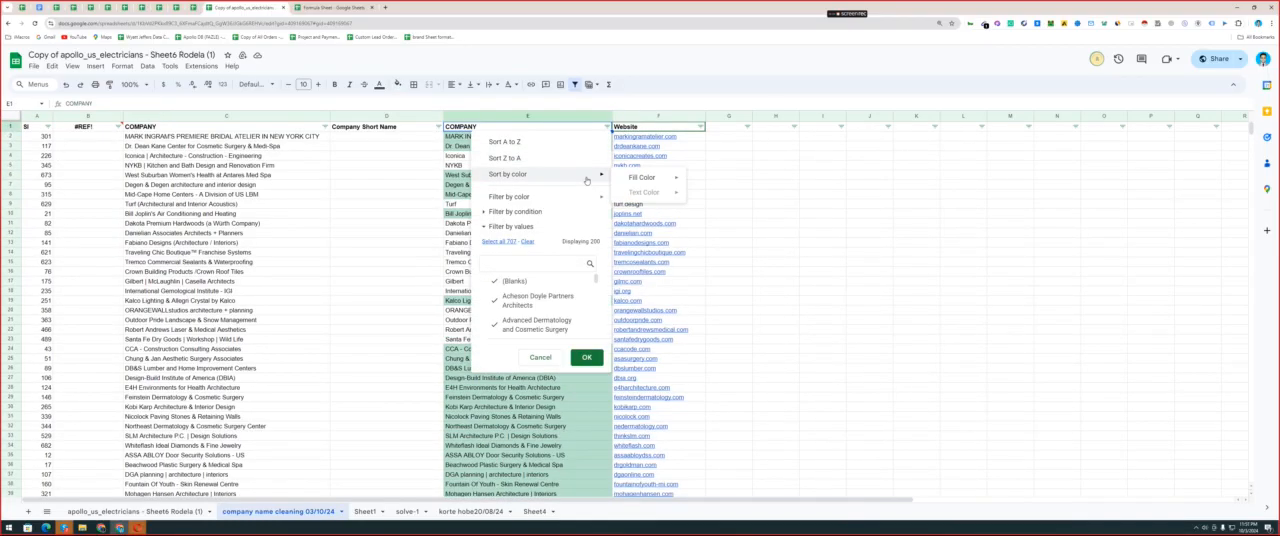
left_click(607, 127)
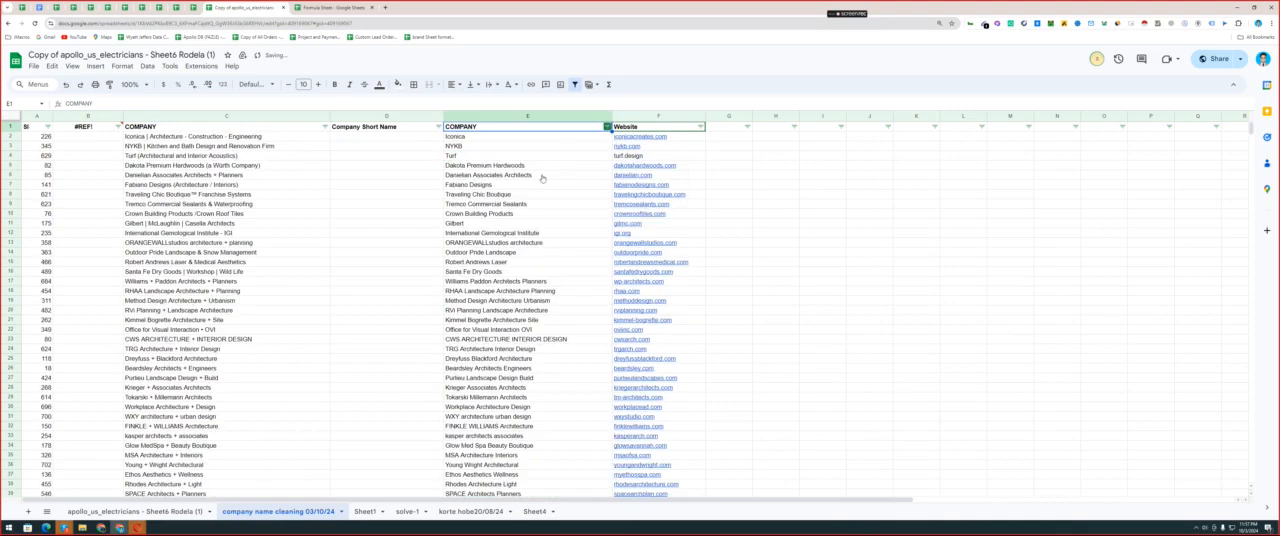
Sort the sheet by column E's green fill color, #B7E1CD, so the highlighted company names come first.
mouse_move(541, 182)
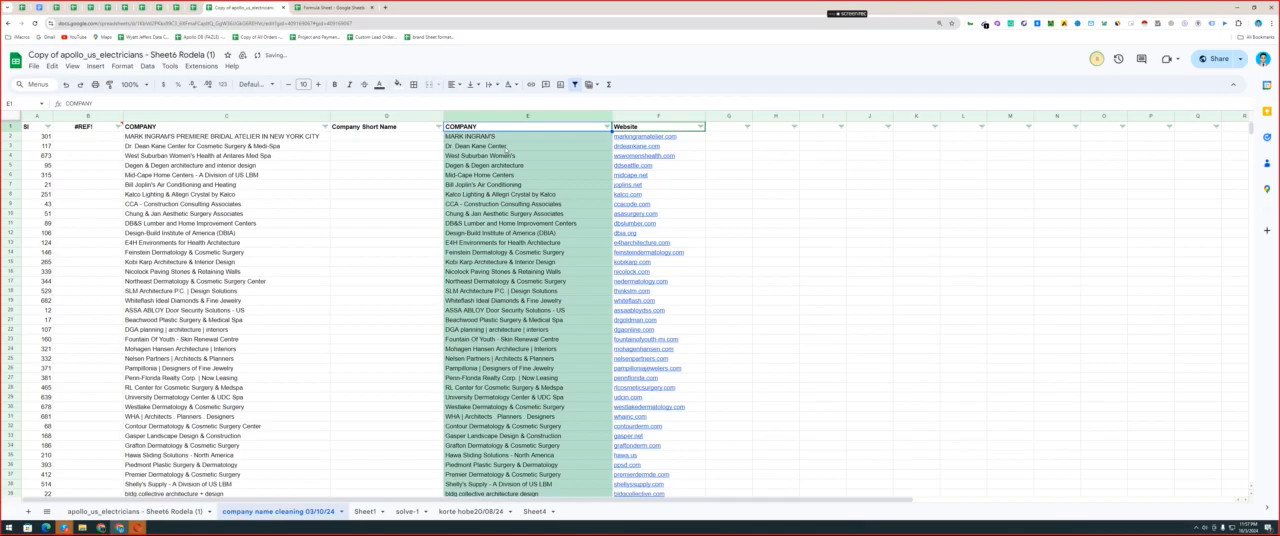
left_click(507, 150)
scroll(471, 286, "down", 20)
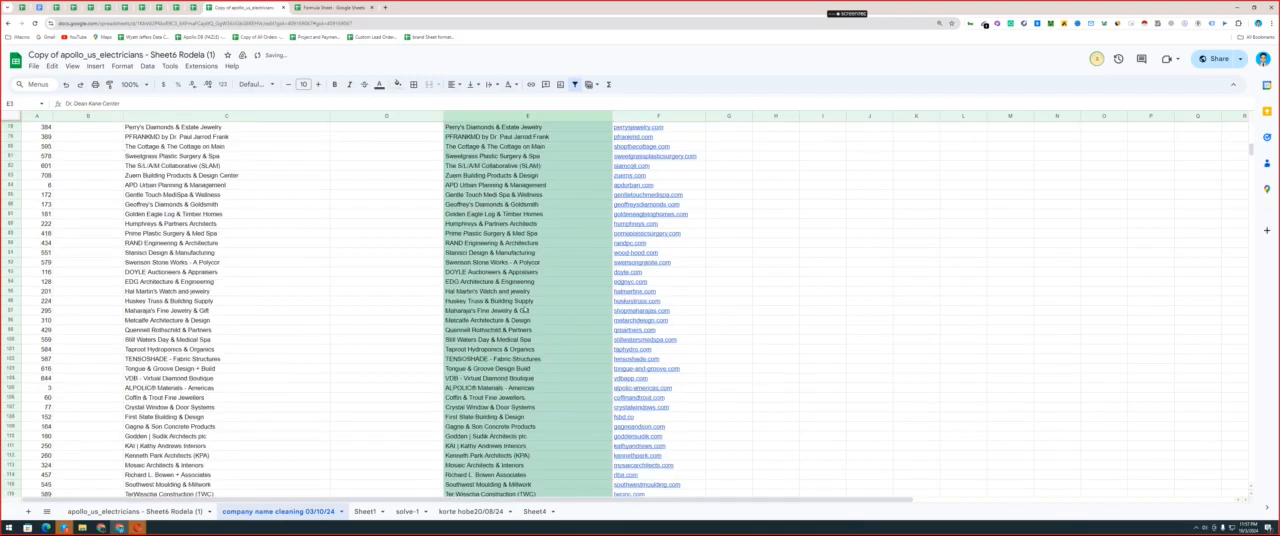
Shorten the company name in E167 to Lantz Boggio by removing the | separator and the word Architects.
double_click(488, 306)
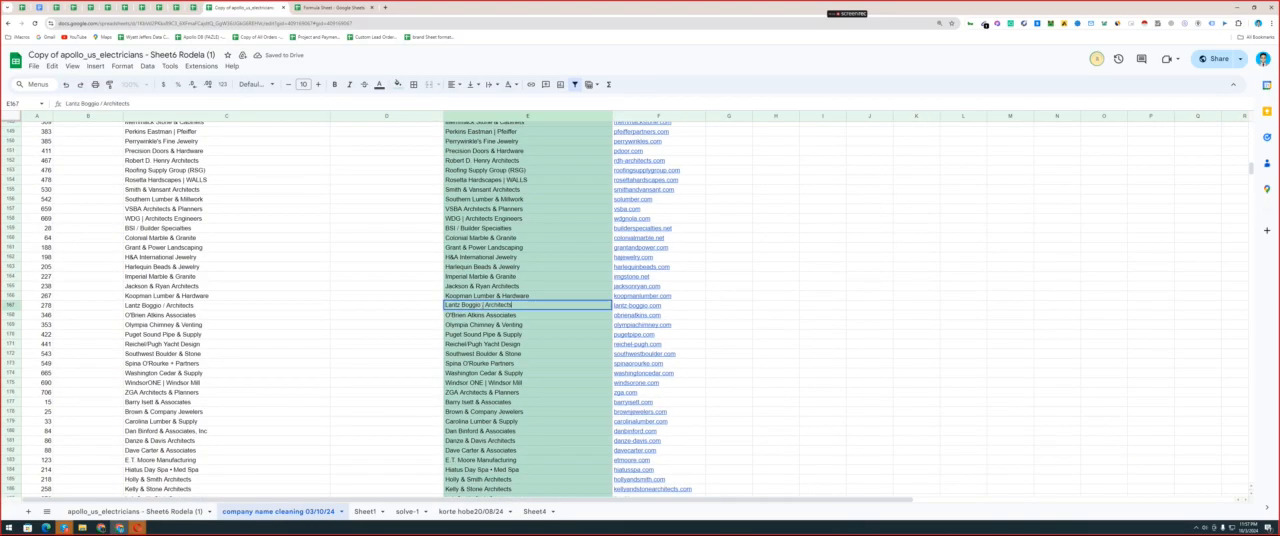
left_click_drag(482, 306, 515, 306)
key("BackSpace")
key("Return")
left_click(498, 346)
scroll(499, 349, "down", 5)
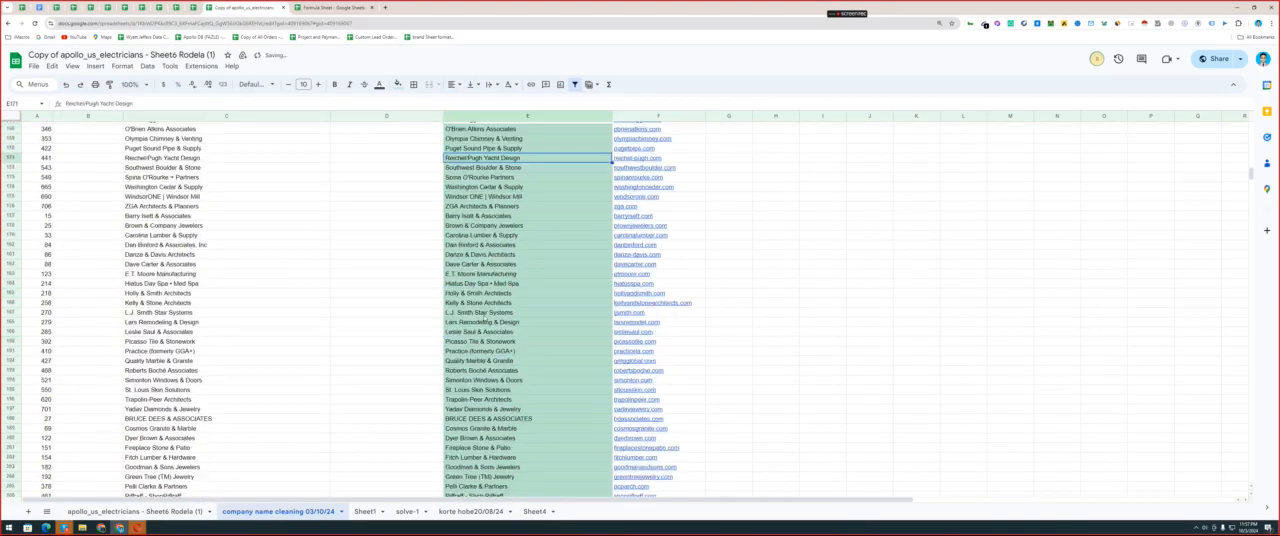
Shorten the company name in E175 to Windsor ONE by removing the | separator and Windsor Mill.
left_click(483, 196)
double_click(483, 196)
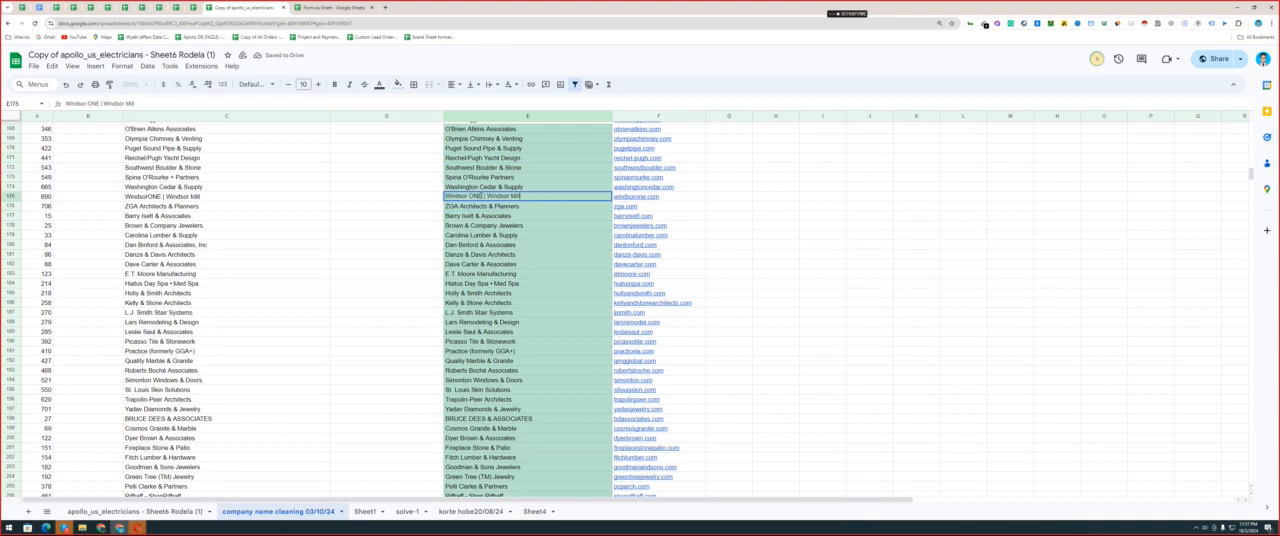
left_click_drag(483, 196, 521, 196)
key("BackSpace")
Remove the parenthesized text (formerly GGA+) from the company name in E191, leaving only Practice.
double_click(470, 351)
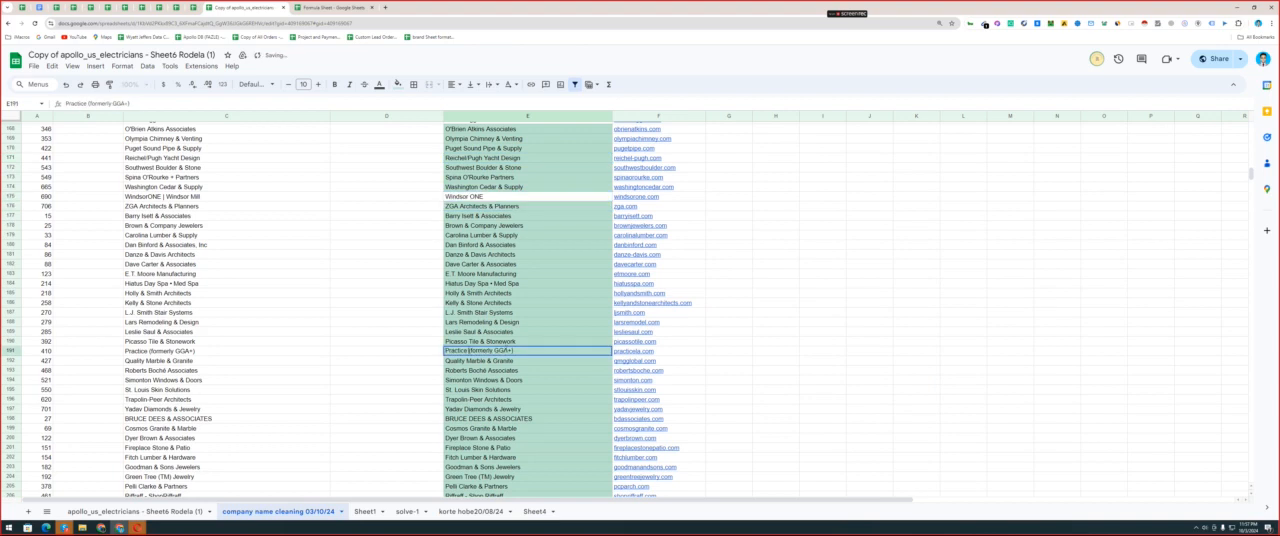
left_click_drag(468, 351, 516, 351)
key("BackSpace")
left_click(496, 379)
scroll(494, 344, "up", 20)
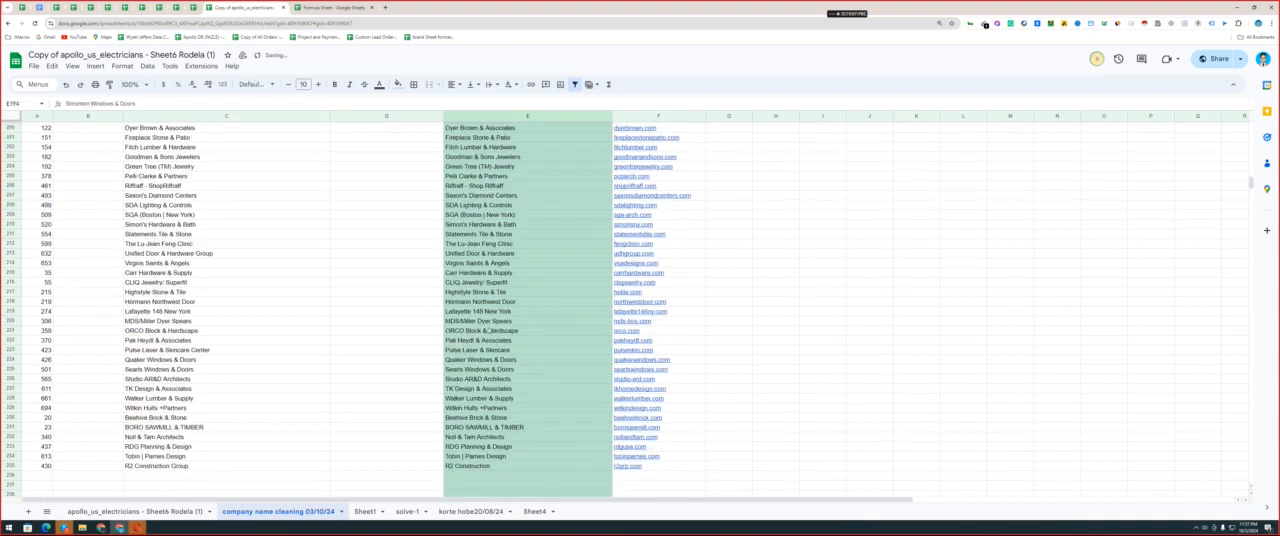
scroll(490, 328, "up", 10)
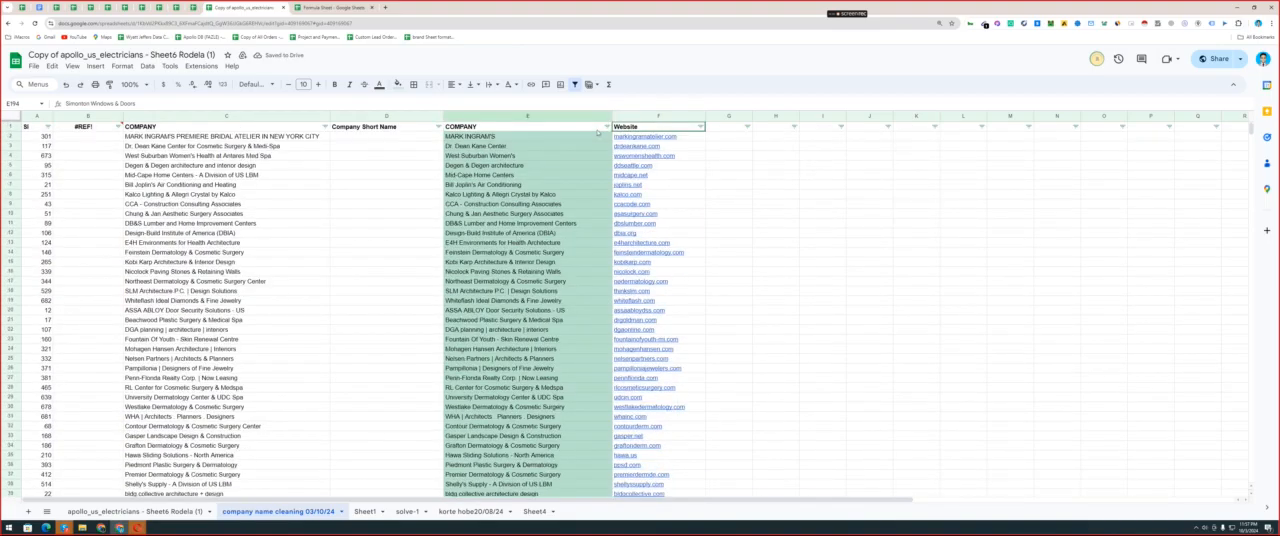
left_click(606, 127)
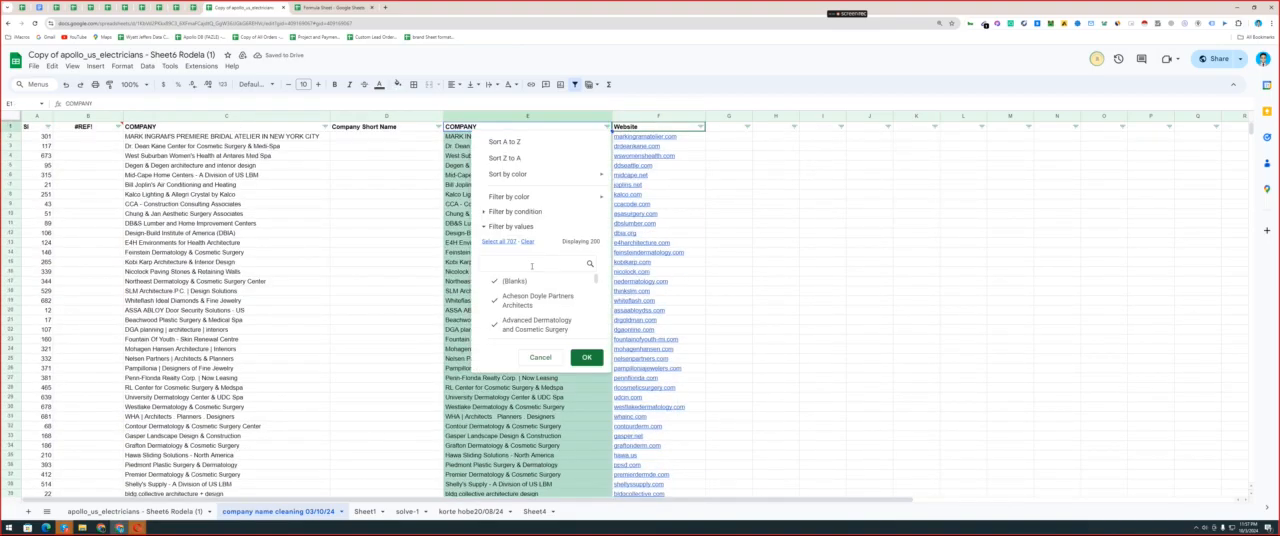
left_click(499, 241)
left_click(585, 359)
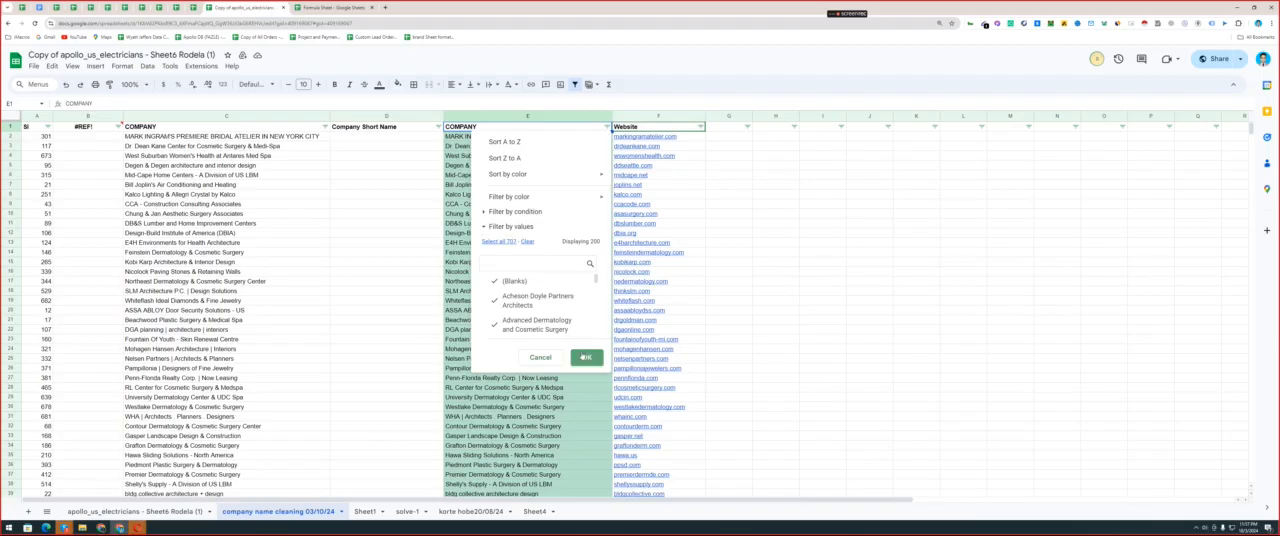
left_click(545, 203)
Delete the conditional formatting rule that highlights company names with special characters in column E.
left_click(544, 116)
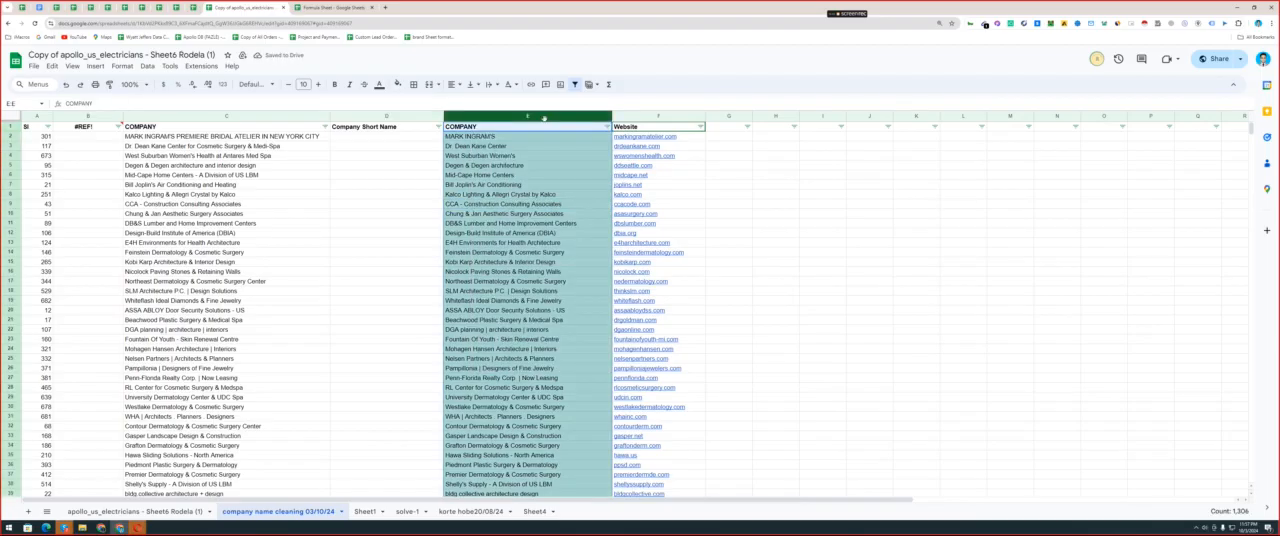
left_click(539, 155)
scroll(539, 155, "down", 5)
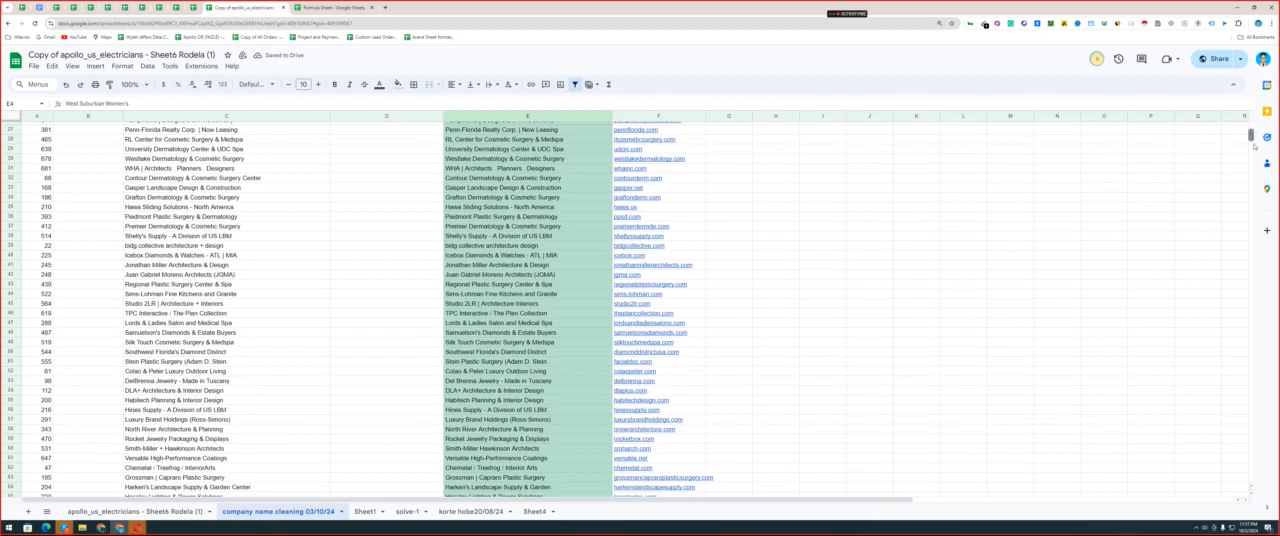
left_click_drag(1251, 136, 1236, 115)
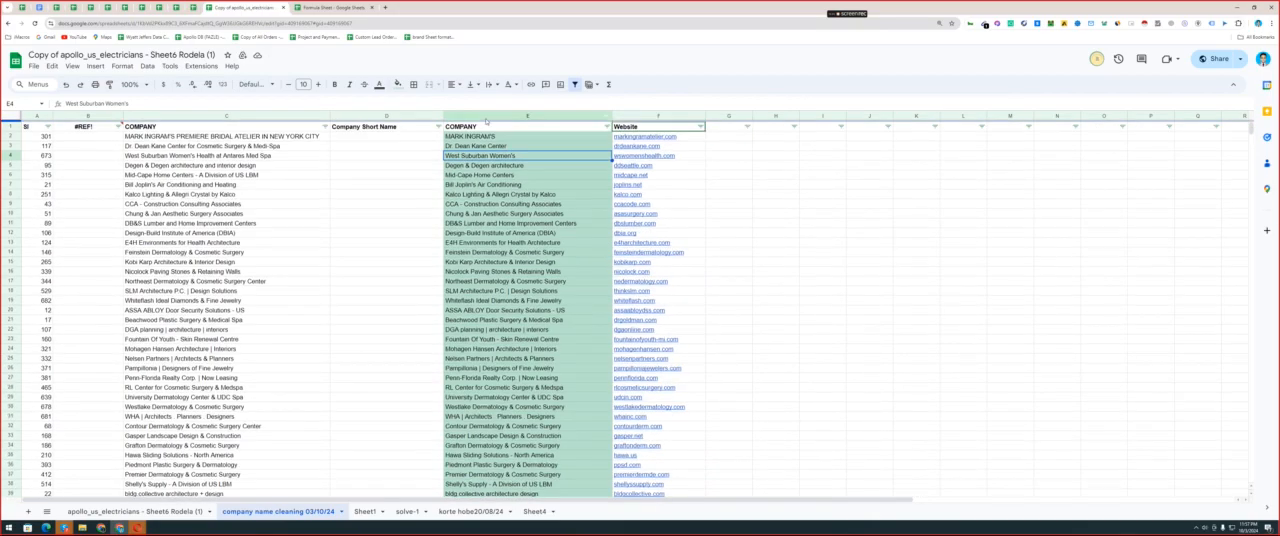
left_click(128, 65)
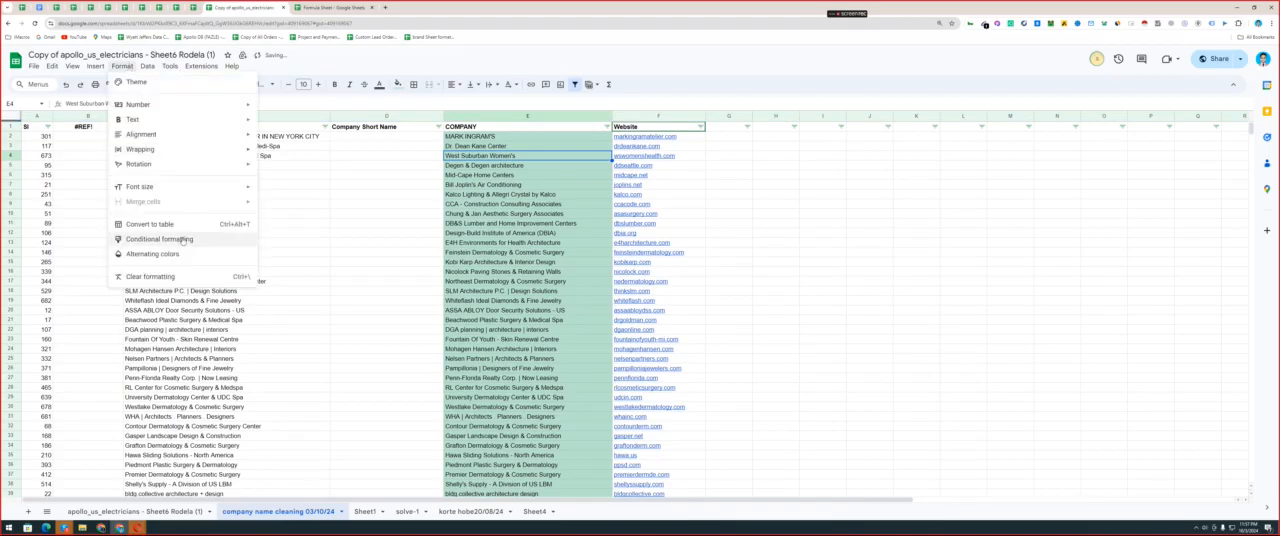
left_click(140, 239)
left_click(1213, 121)
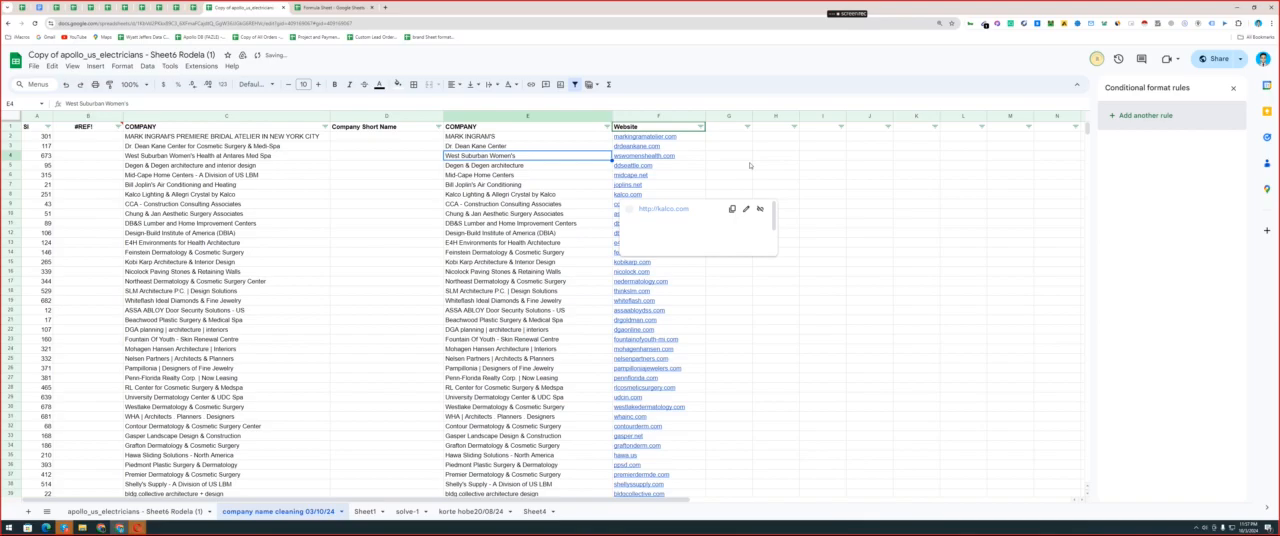
Clear every value in column E's filter and apply it.
left_click(606, 126)
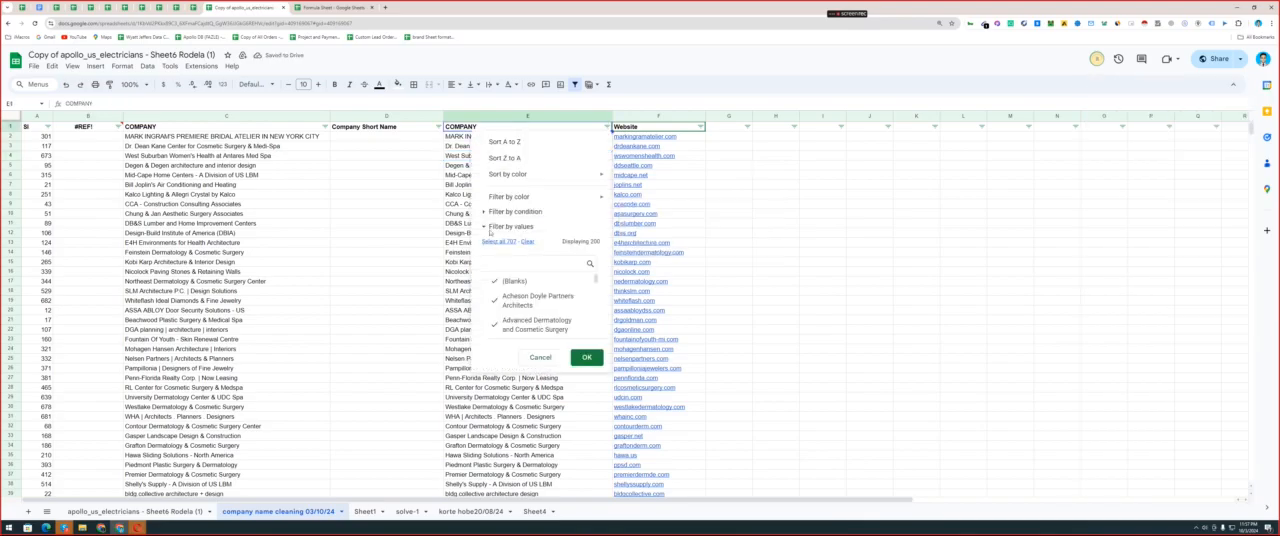
left_click(493, 242)
left_click(527, 242)
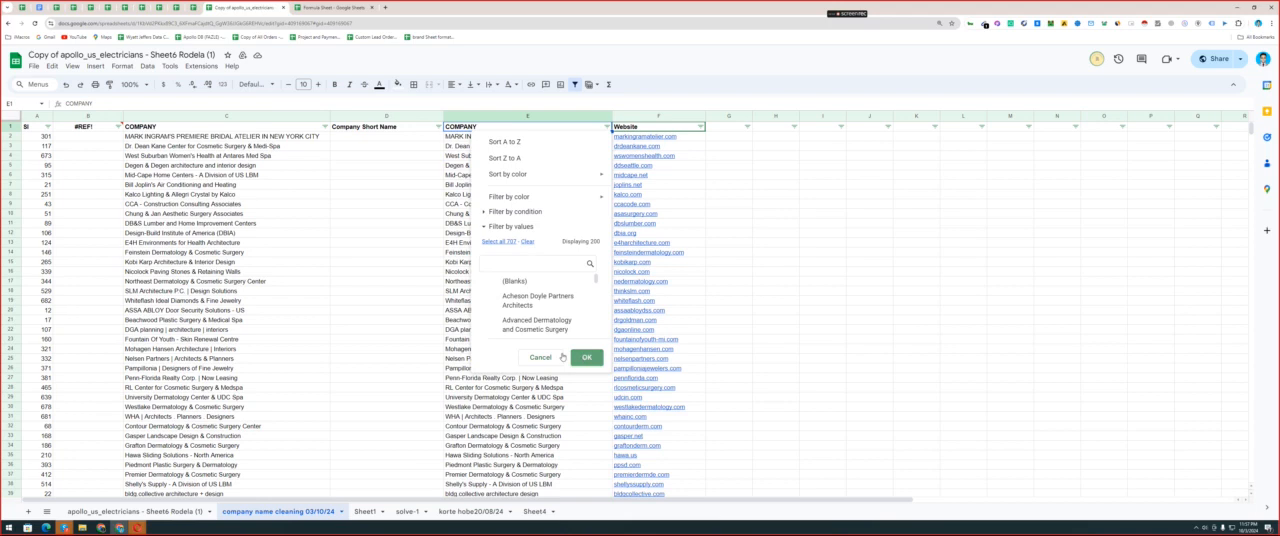
left_click(585, 357)
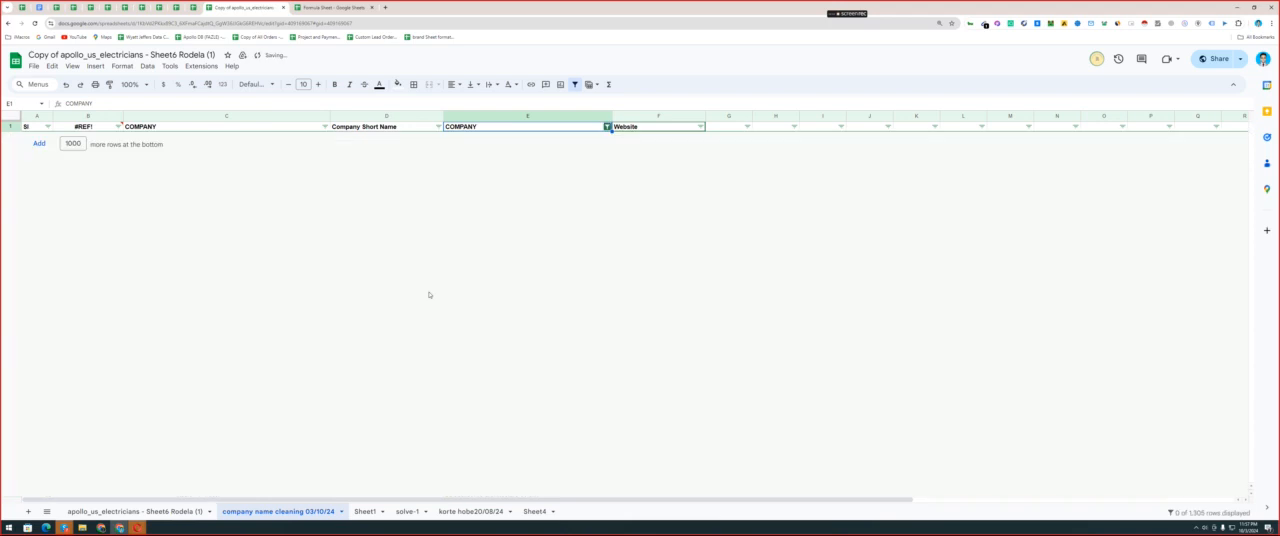
Filter column E by values so that only the blank cells are shown.
left_click(607, 127)
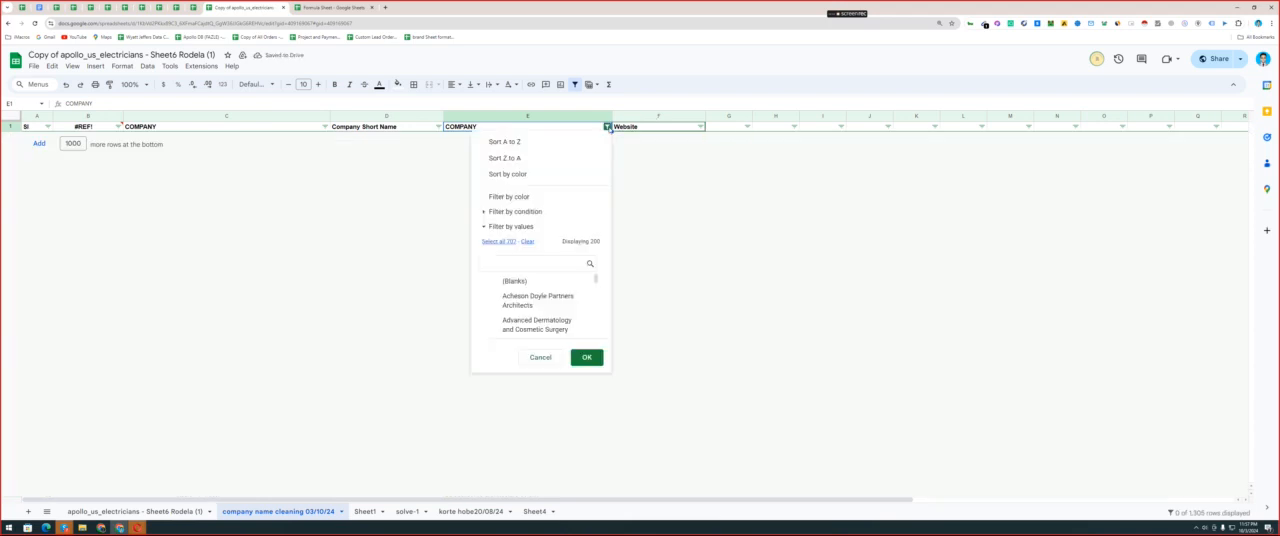
left_click(507, 212)
left_click(509, 250)
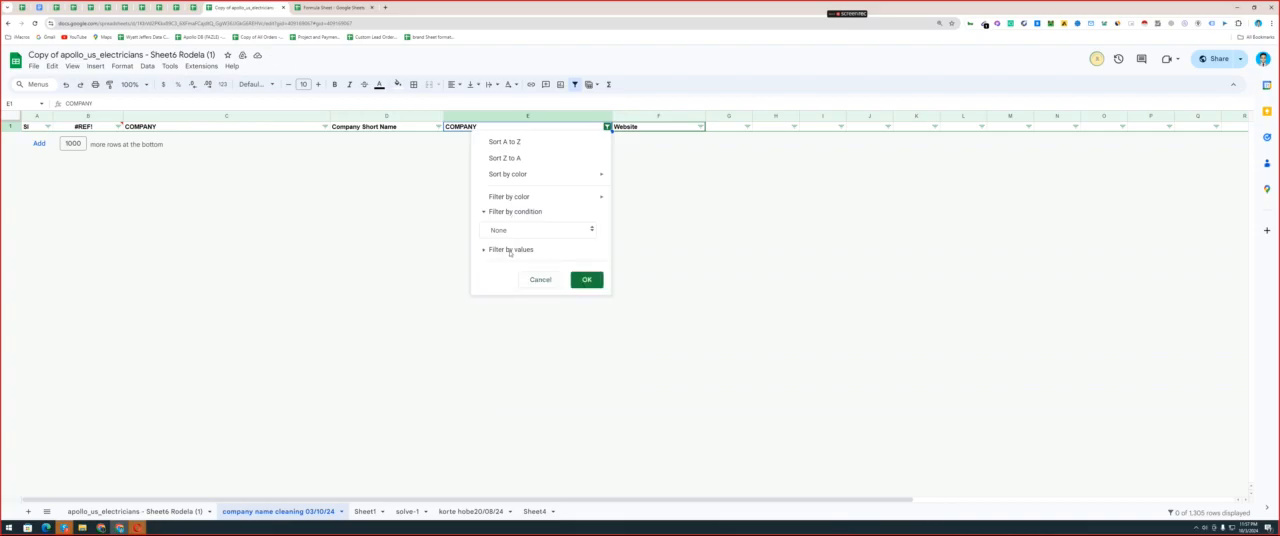
left_click(509, 251)
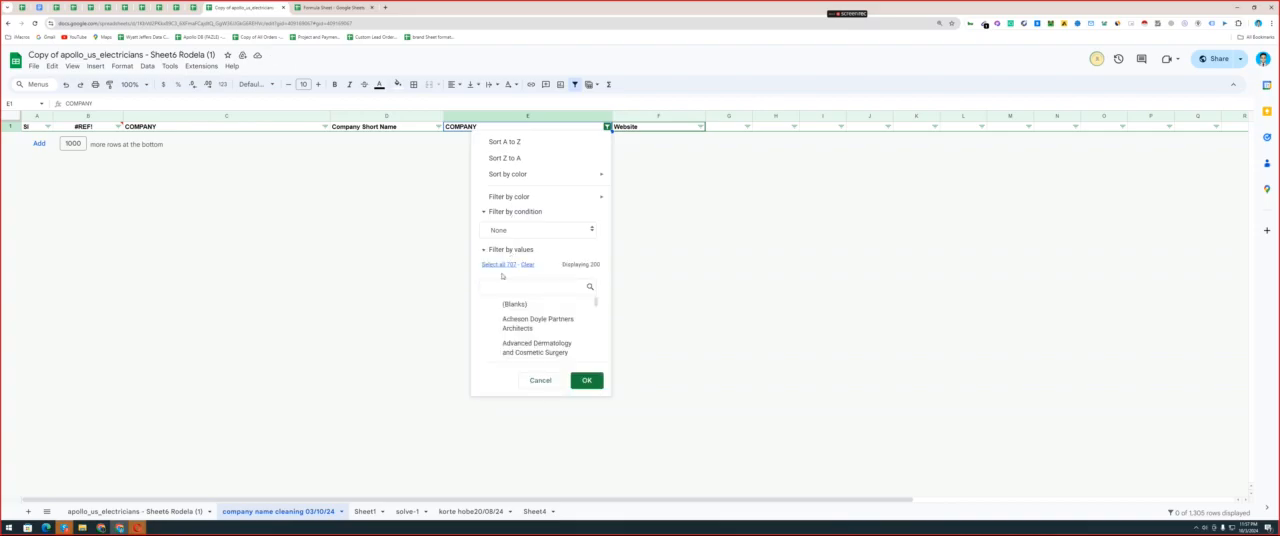
left_click(581, 378)
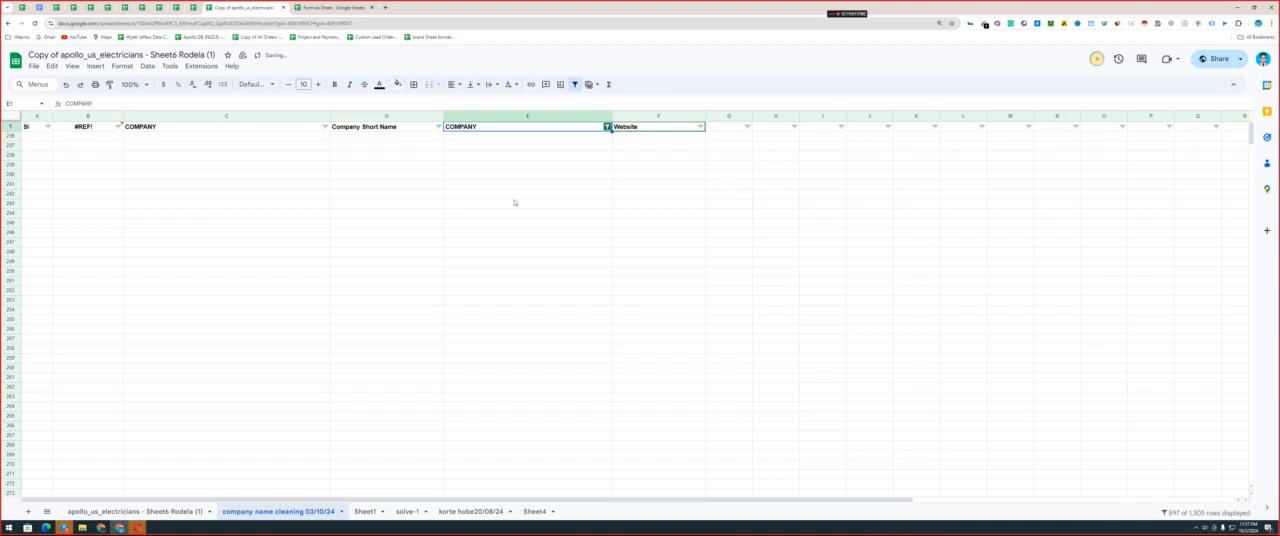
Check column E's filter values and color sorting options, and undo the filter changes to bring back all rows.
left_click(607, 126)
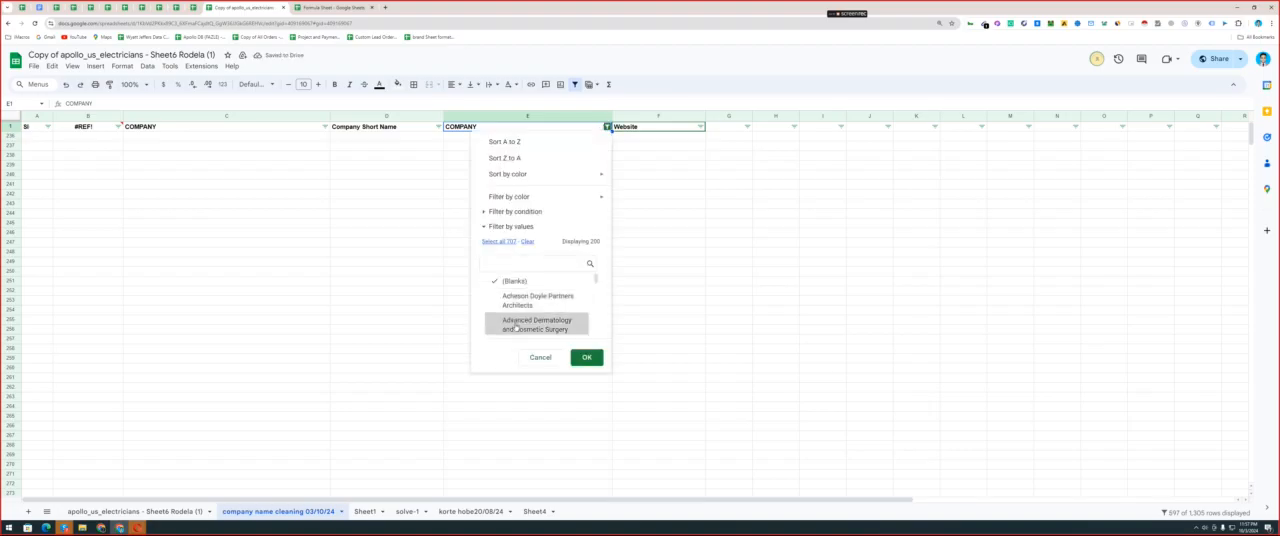
scroll(515, 326, "down", 3)
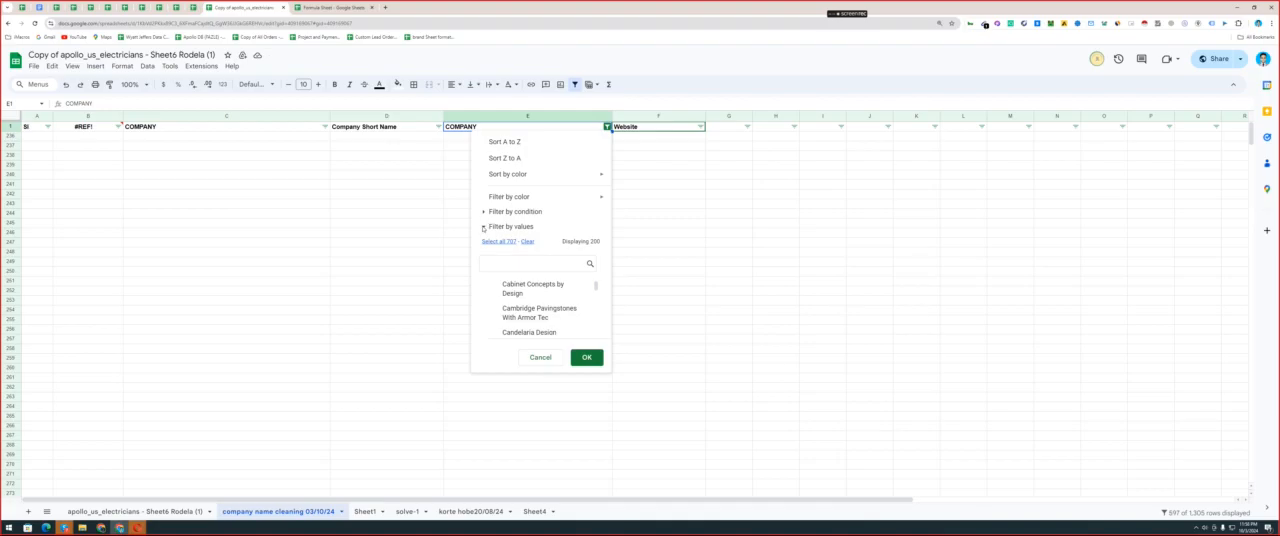
mouse_move(540, 174)
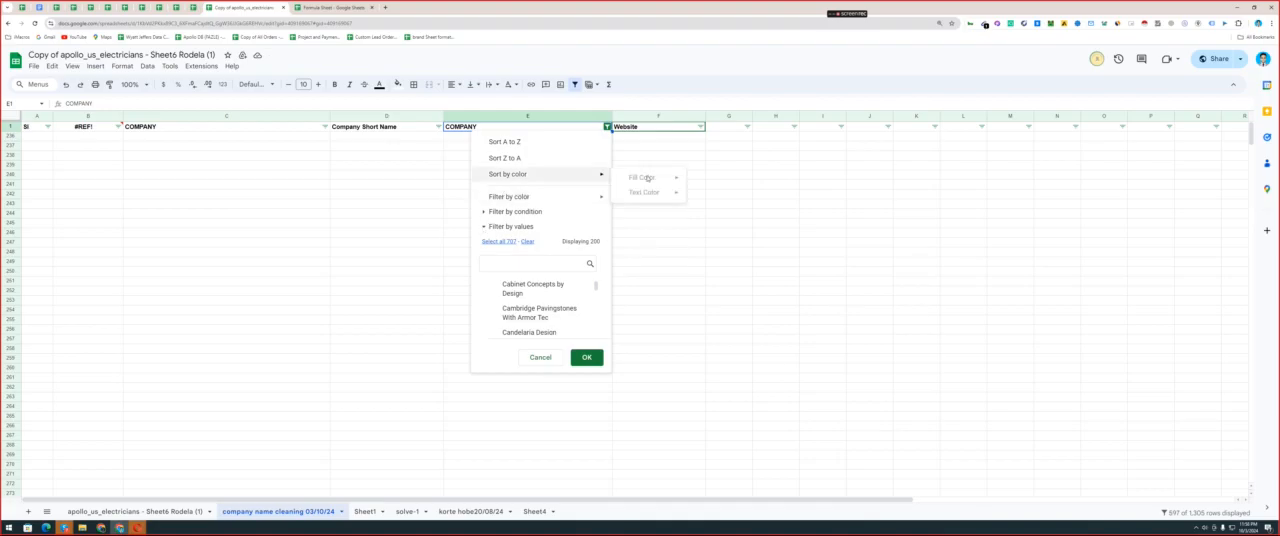
left_click(436, 179)
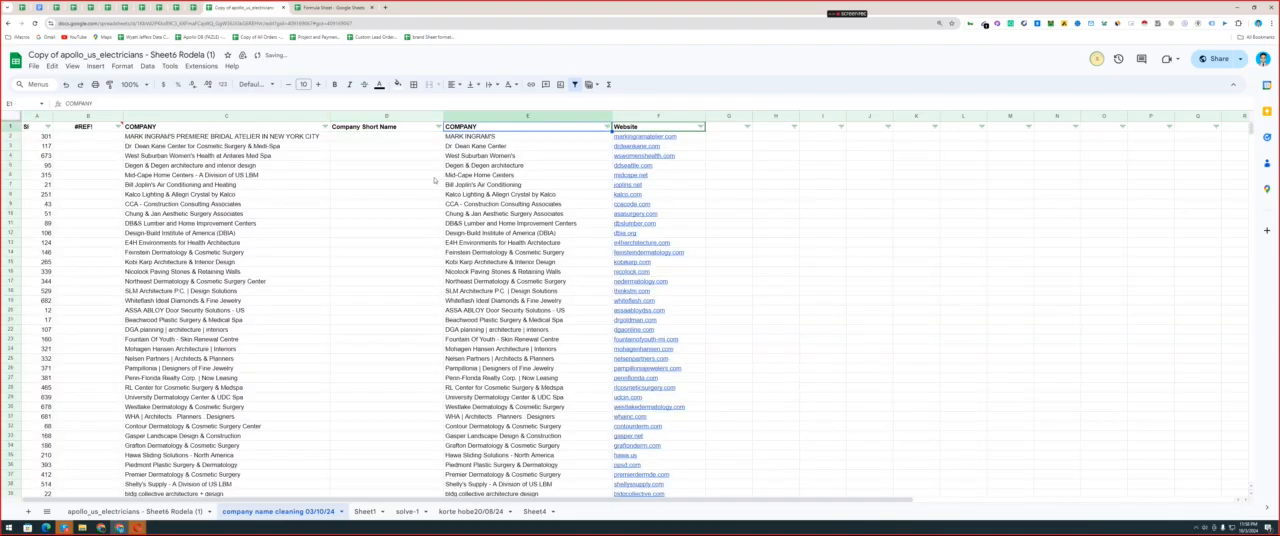
Look through the company names without highlighting and check column E's options for sorting and filtering by color.
scroll(434, 180, "down", 20)
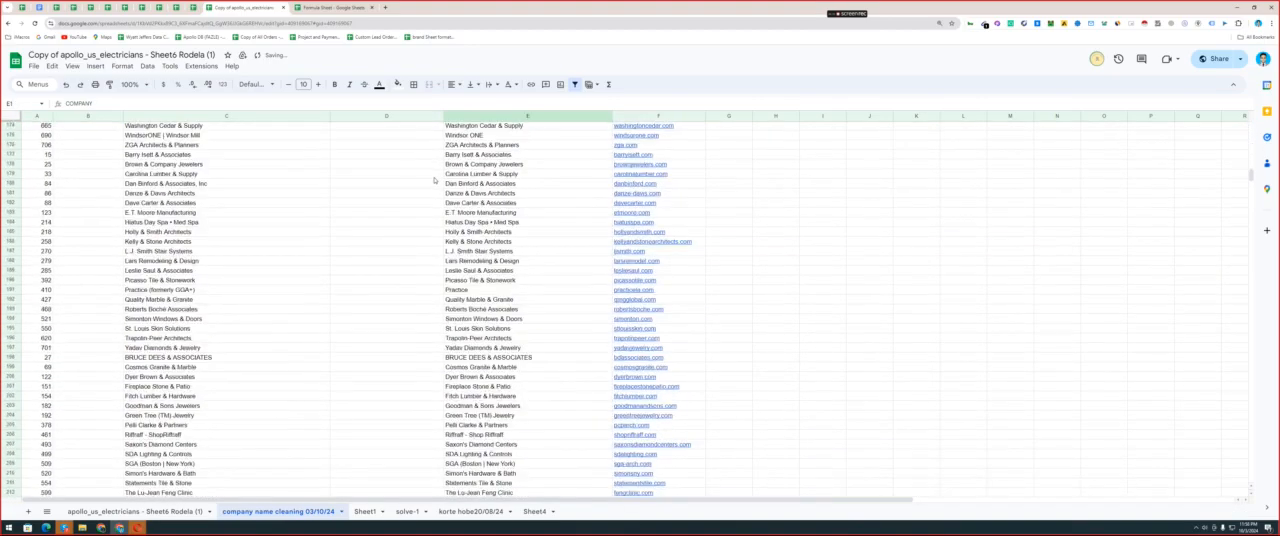
scroll(434, 180, "up", 20)
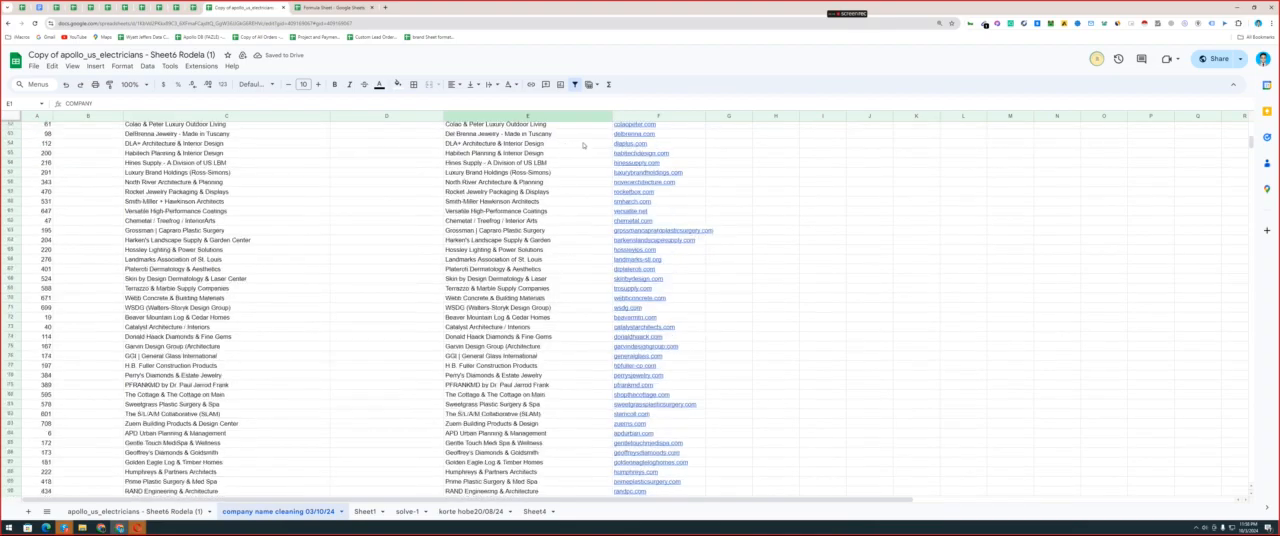
left_click(606, 127)
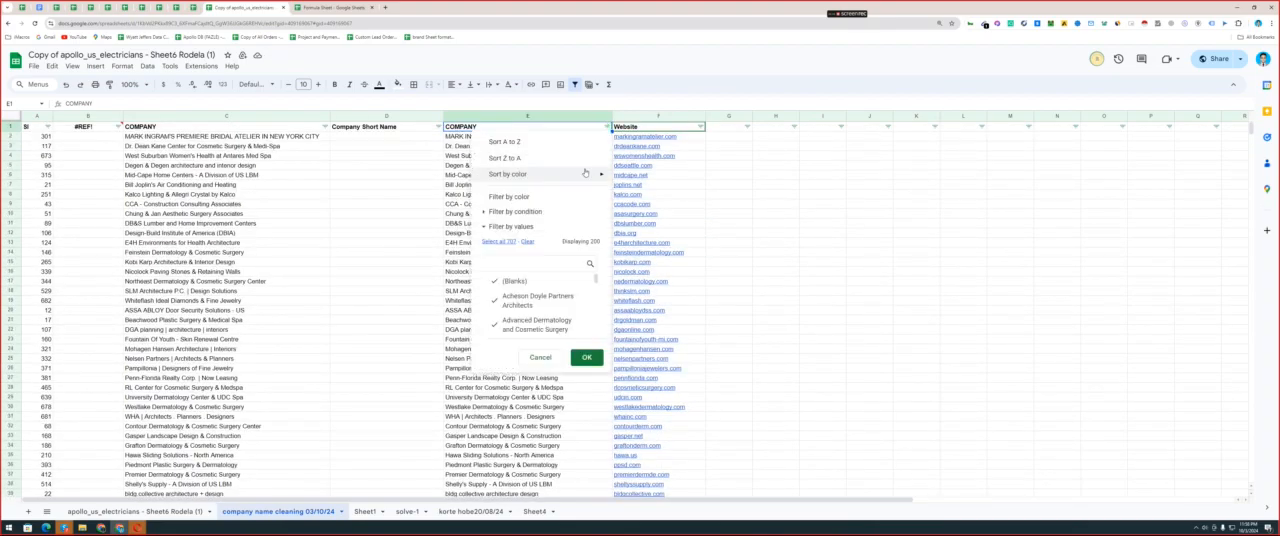
mouse_move(586, 175)
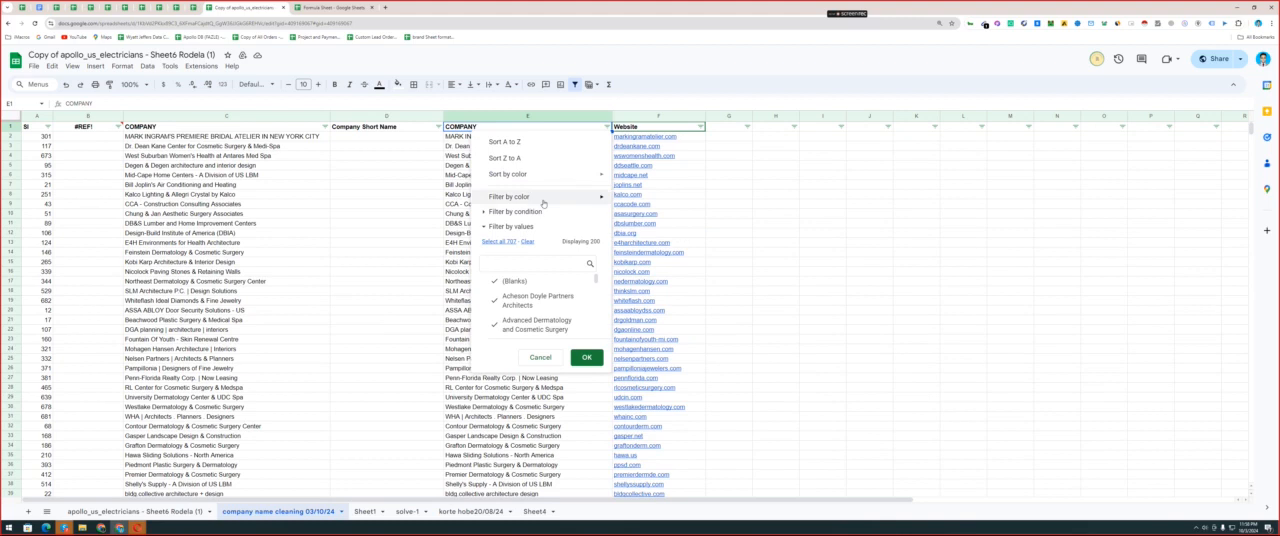
mouse_move(609, 202)
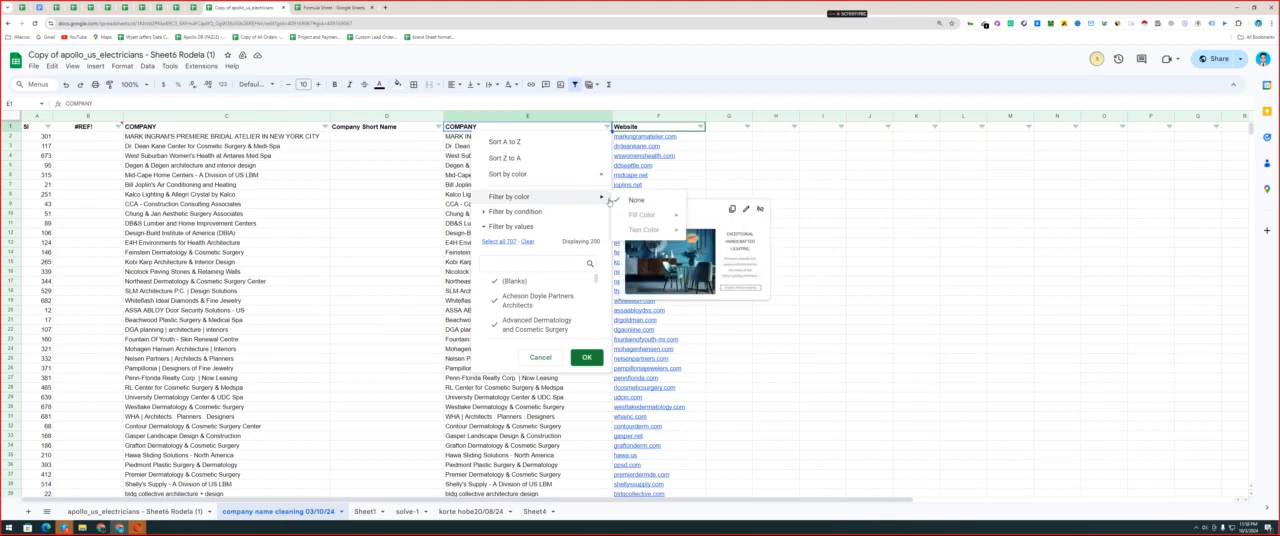
left_click(456, 209)
scroll(487, 200, "down", 20)
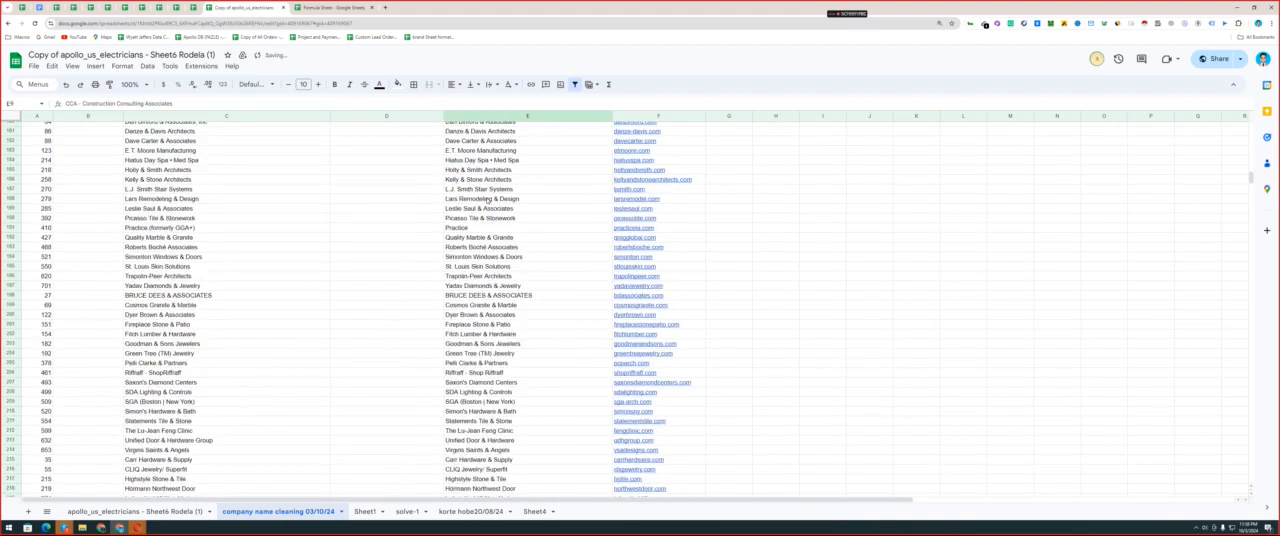
scroll(487, 200, "up", 20)
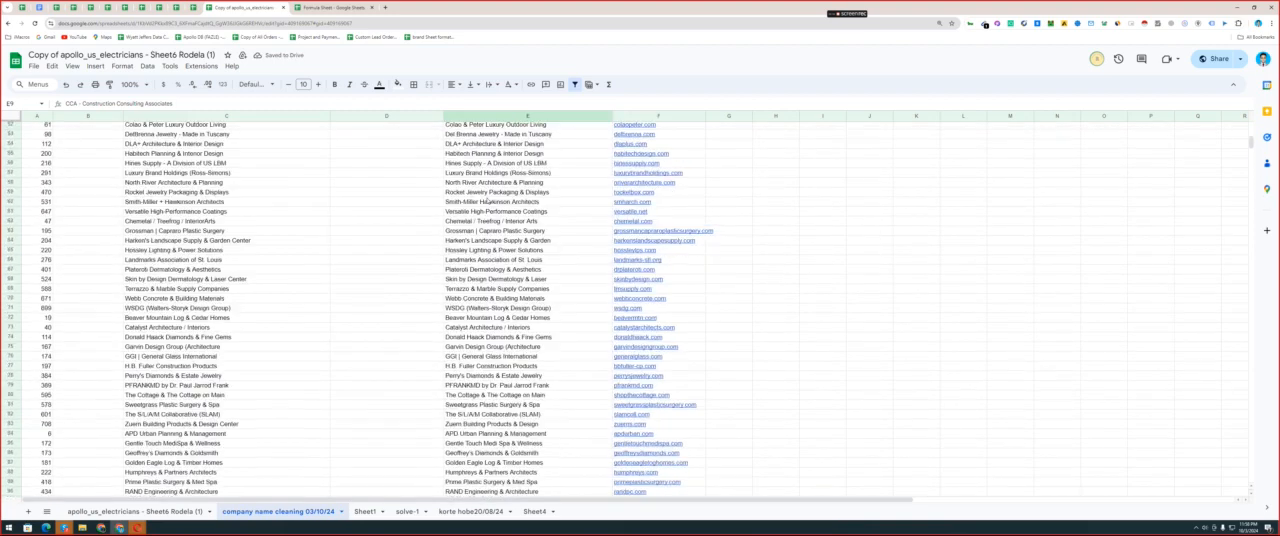
Undo the deletion of column E's conditional formatting rule.
key("ctrl+Up")
key("Down")
key("Down")
key("Down")
key("ctrl+space")
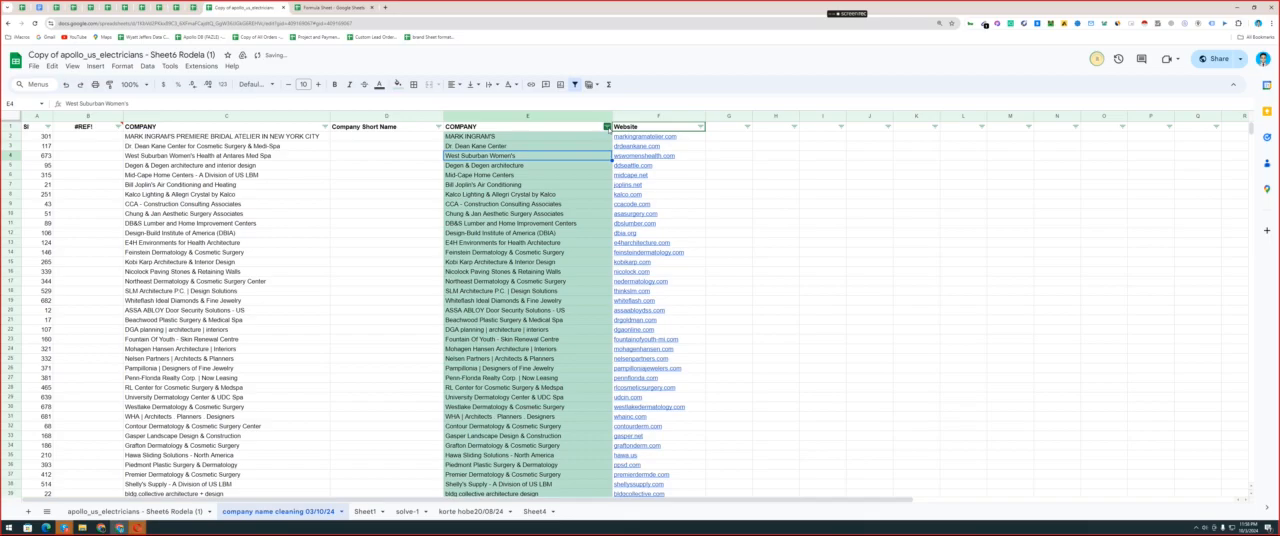
Sort column E by the fill color #B7E1CD and review the order of the highlighted company names.
left_click(607, 127)
mouse_move(510, 174)
mouse_move(641, 177)
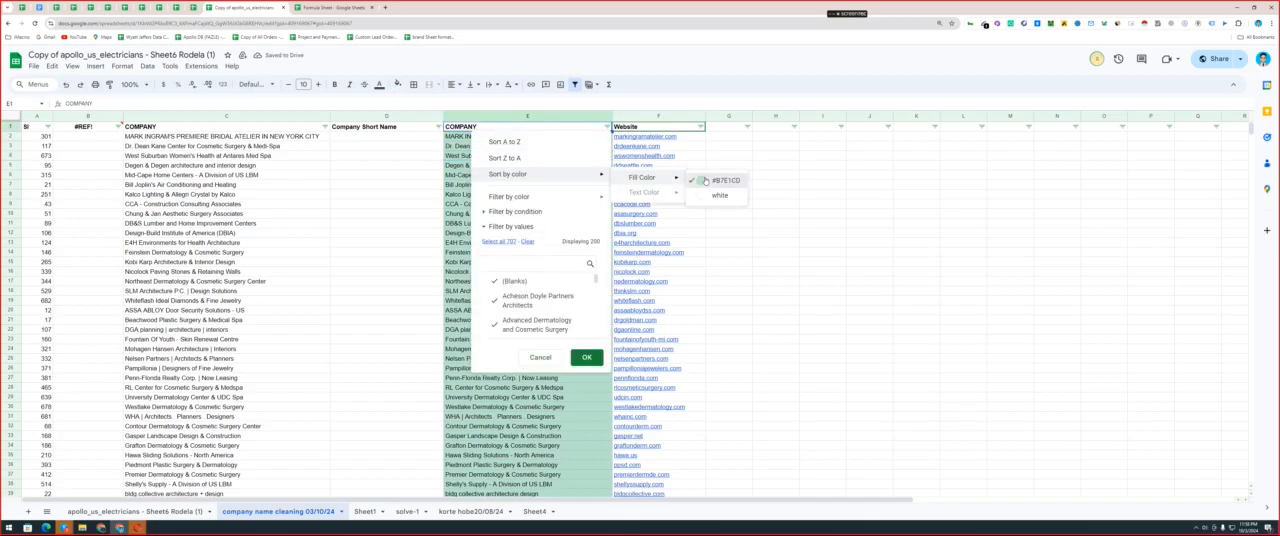
left_click(705, 180)
scroll(540, 168, "down", 5)
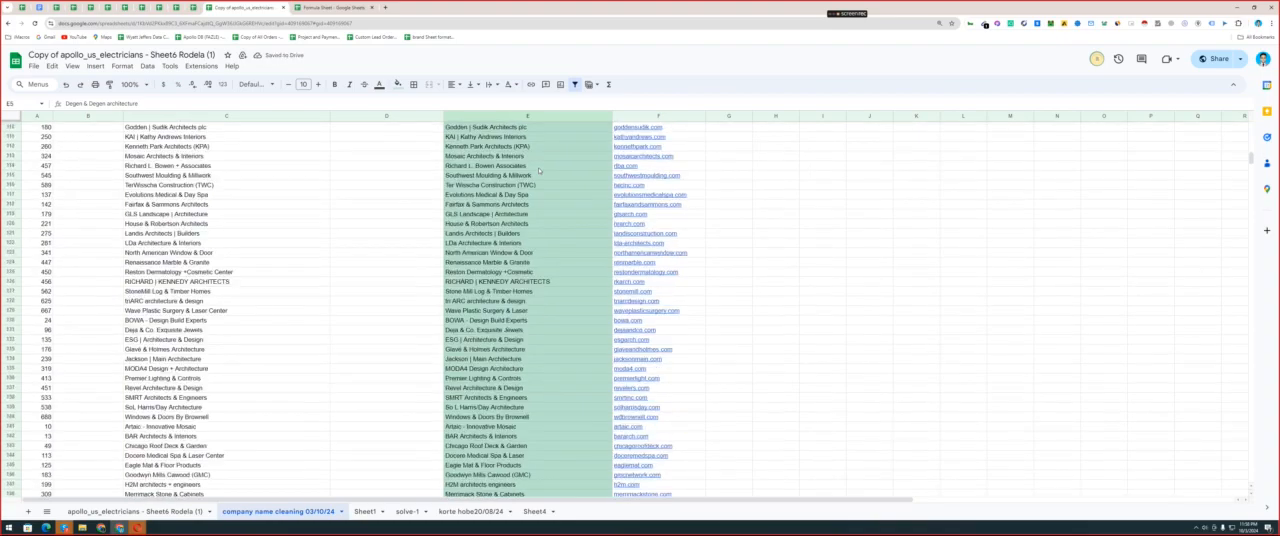
scroll(560, 155, "up", 5)
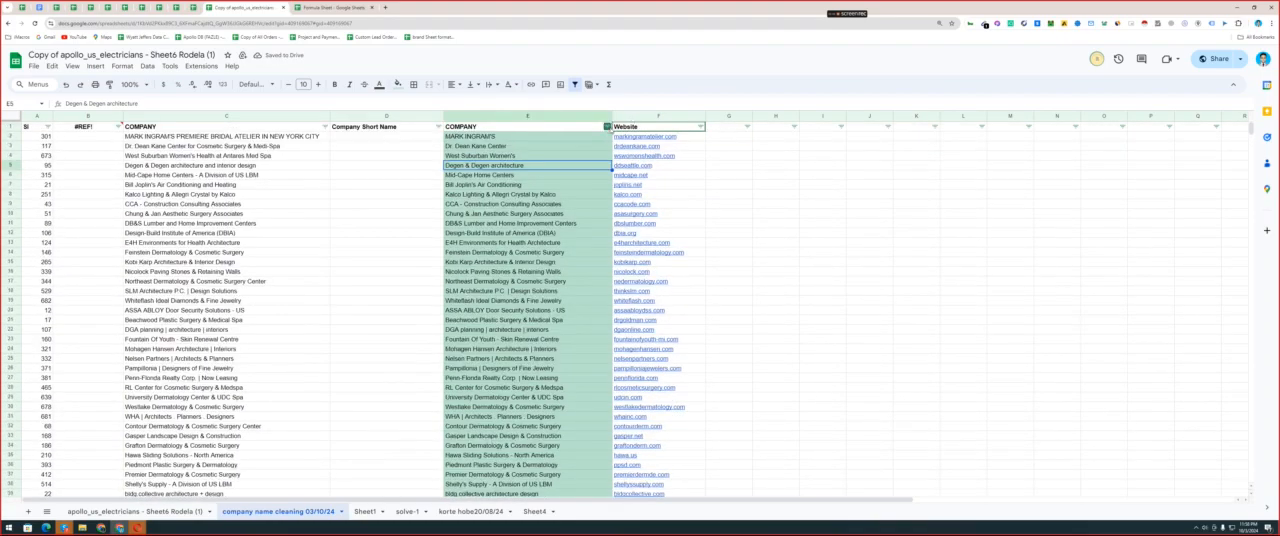
Set column E's filter by color to None.
left_click(607, 126)
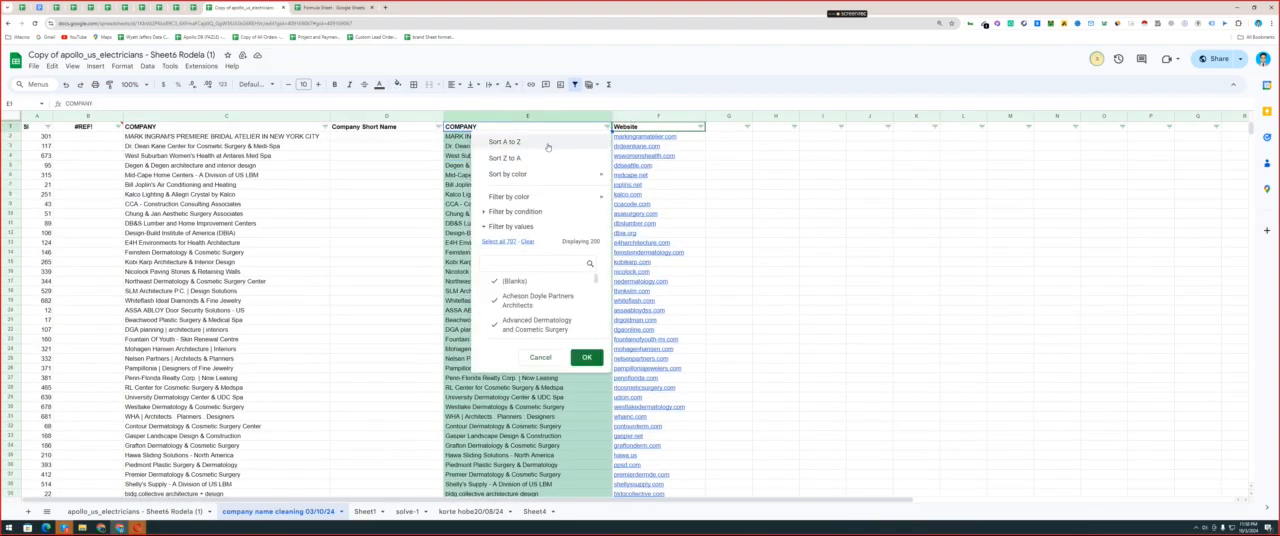
mouse_move(538, 178)
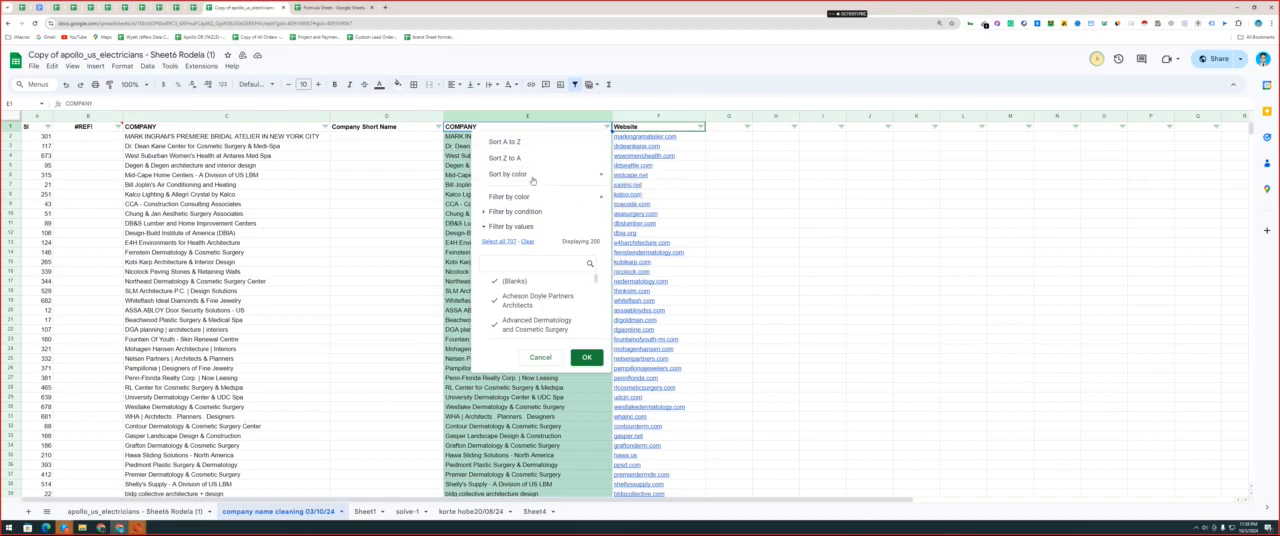
mouse_move(524, 201)
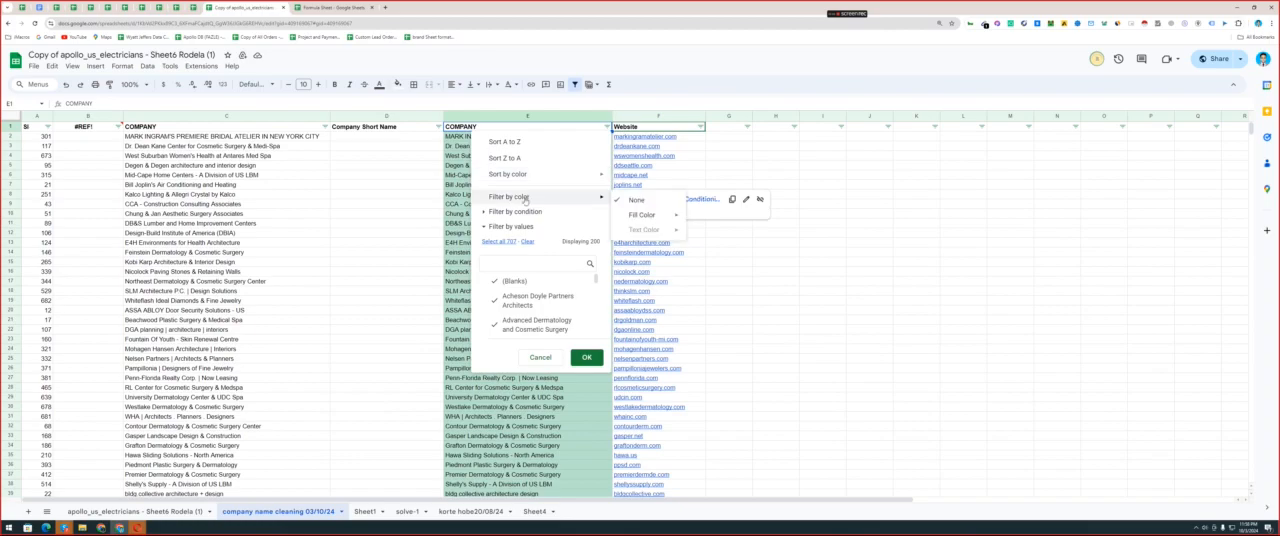
left_click(637, 200)
left_click(533, 196)
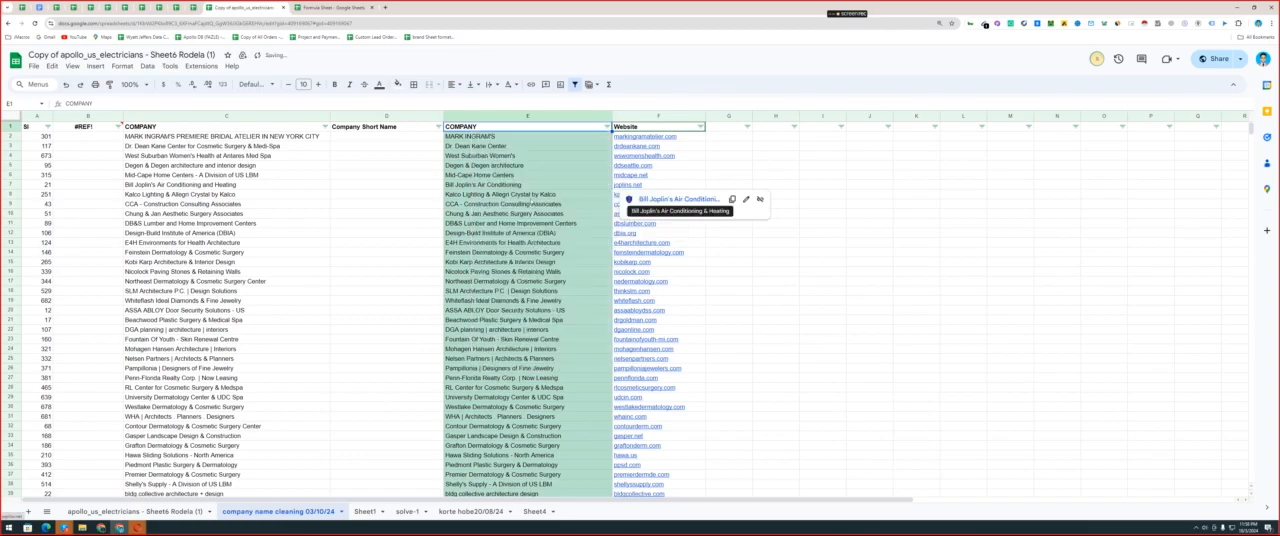
Examine the end of the highlighted company list and the empty rows below it, and return to the header.
scroll(533, 200, "down", 20)
scroll(533, 200, "down", 5)
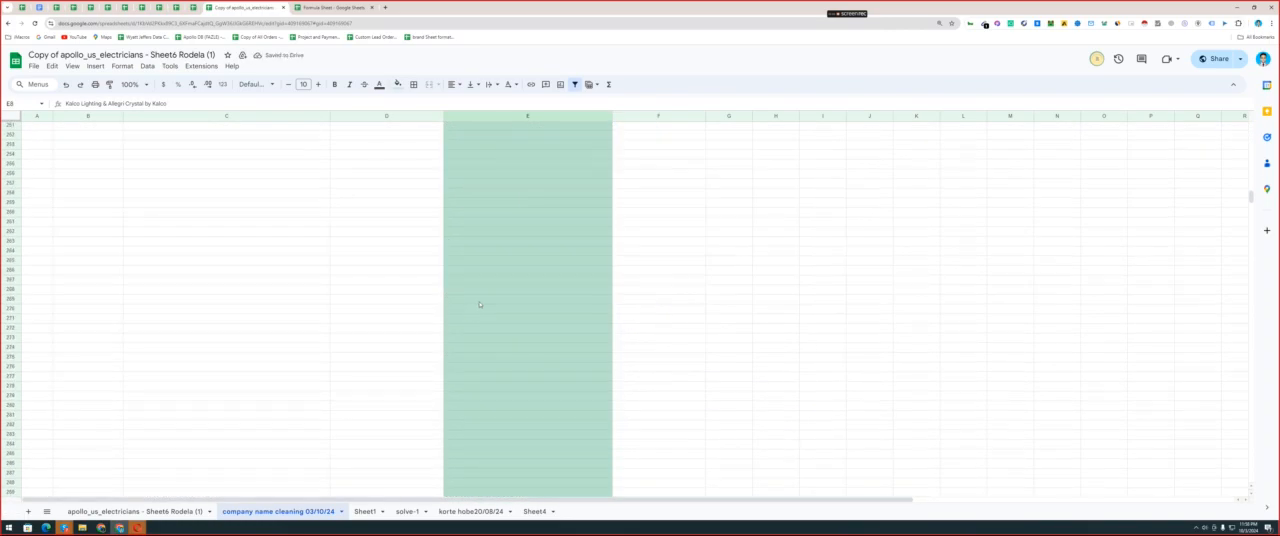
scroll(477, 305, "up", 7)
scroll(477, 330, "down", 2)
left_click(487, 354)
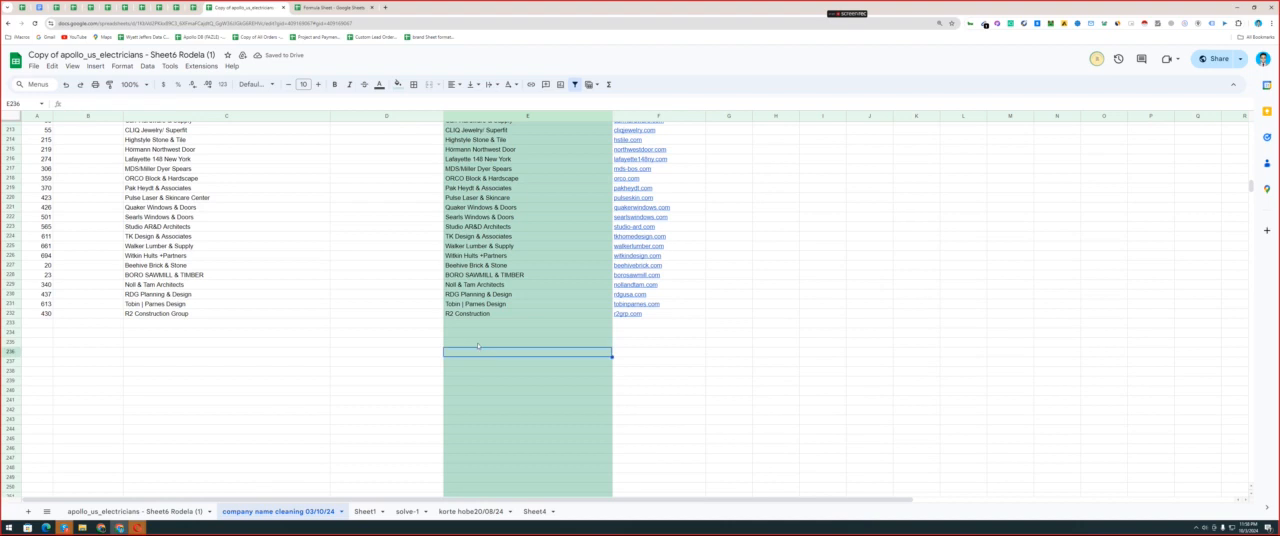
key("ctrl+Up")
key("ctrl+Up")
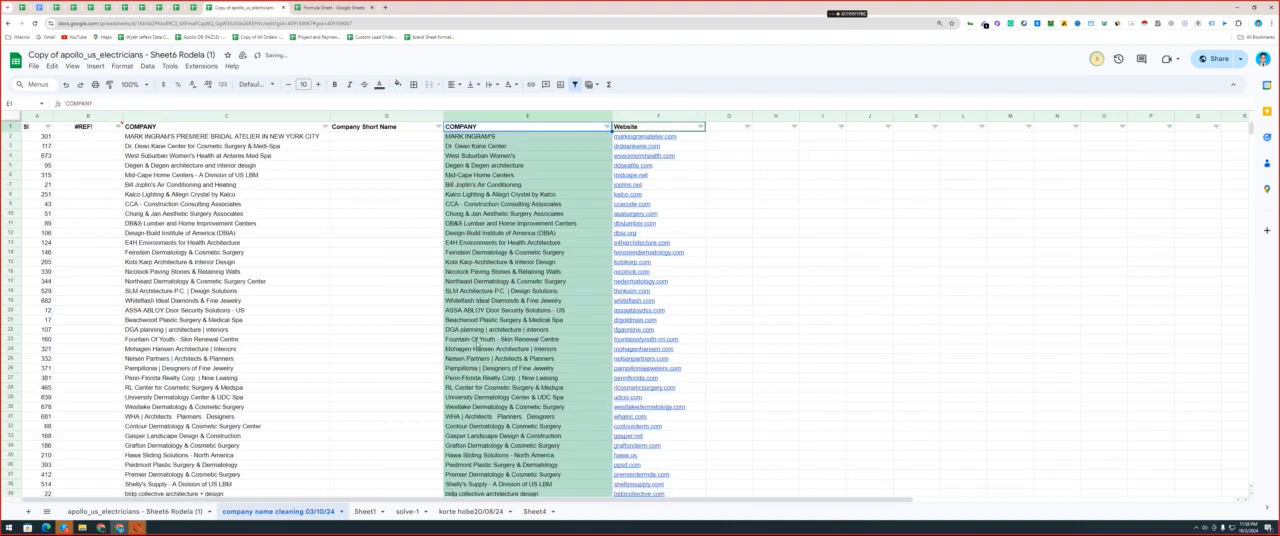
Undo the shortening of the names "Windsor ONE | Windsor Mill" and "Lantz Boggio / Architects" in column E.
scroll(477, 342, "down", 20)
left_click(478, 338)
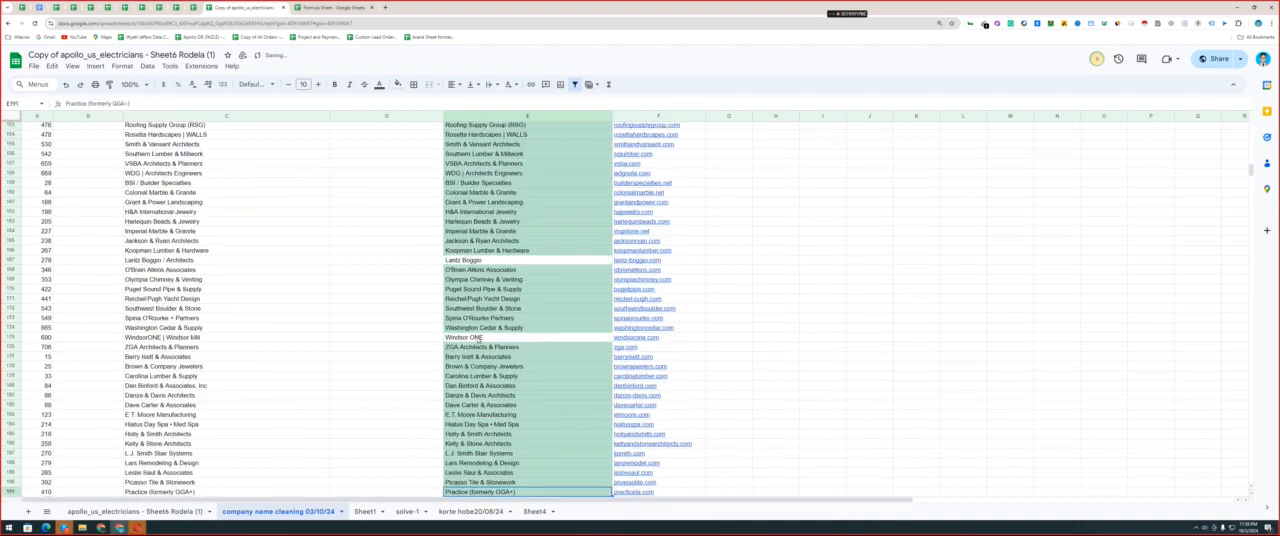
scroll(478, 338, "down", 17)
scroll(478, 337, "up", 13)
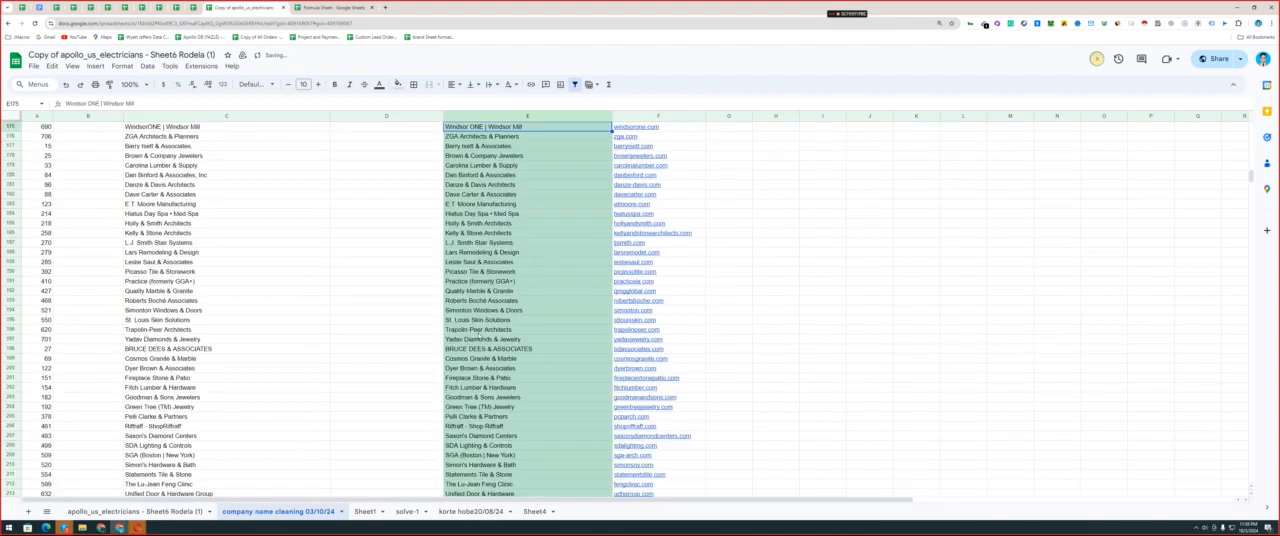
scroll(478, 338, "down", 10)
scroll(478, 337, "up", 19)
left_click(478, 337)
scroll(479, 337, "down", 20)
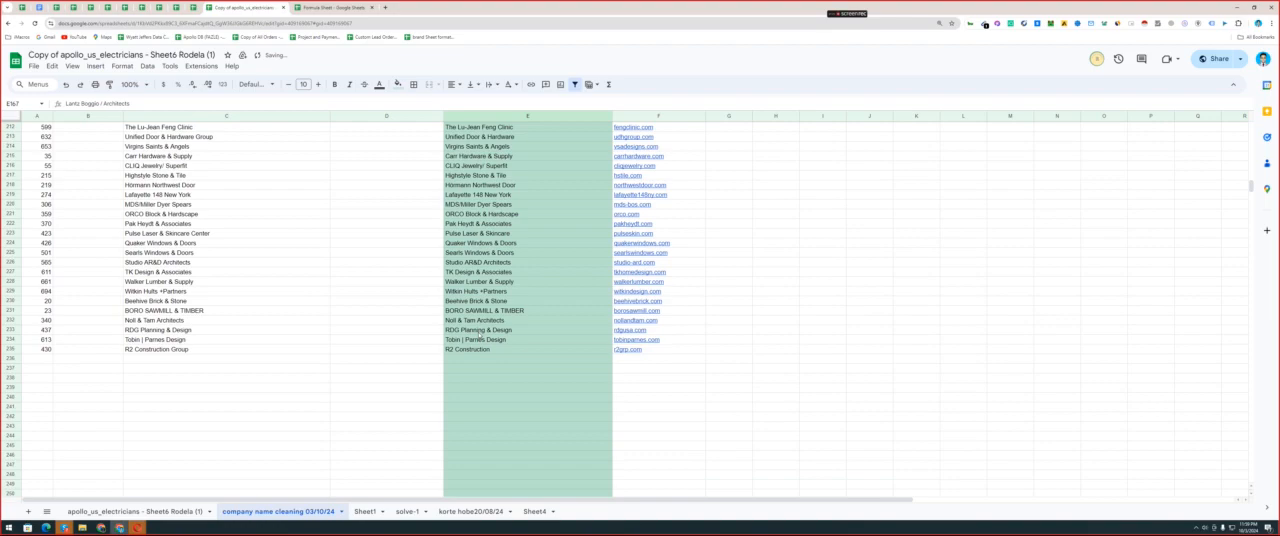
Undo the earlier name edits in column E to restore the names containing + signs.
key("ctrl+z")
scroll(479, 337, "down", 20)
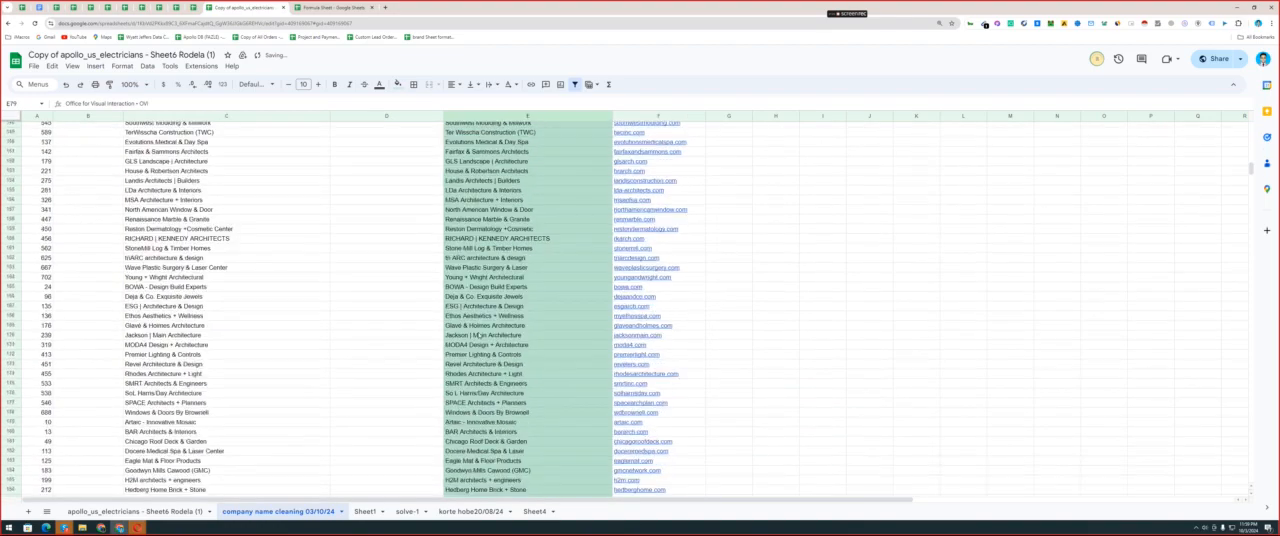
scroll(476, 335, "down", 20)
key("ctrl+z")
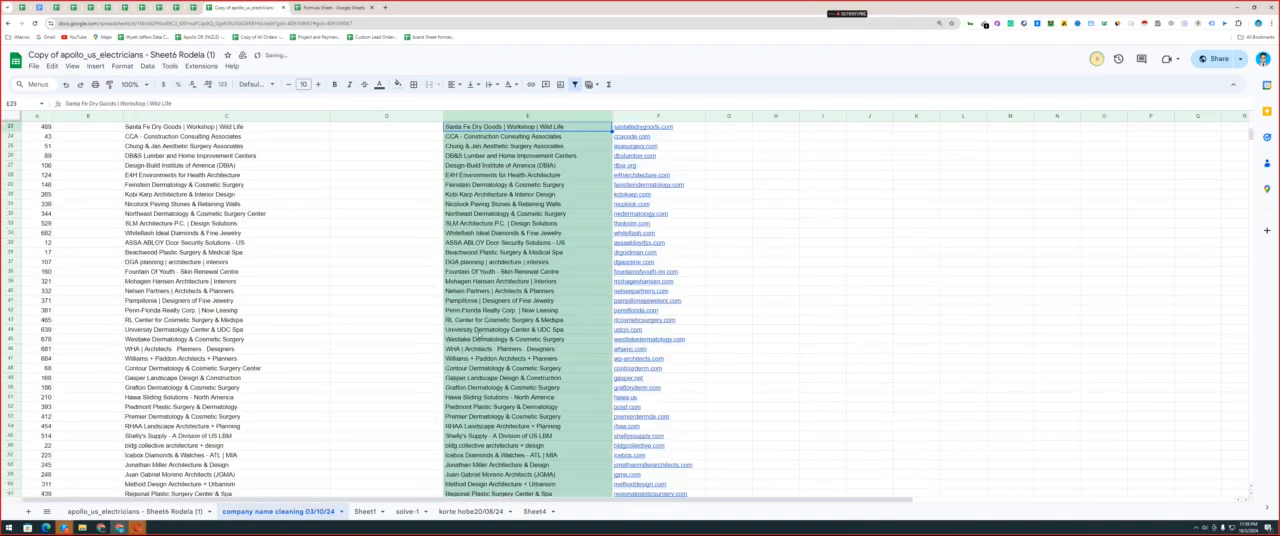
scroll(479, 336, "down", 20)
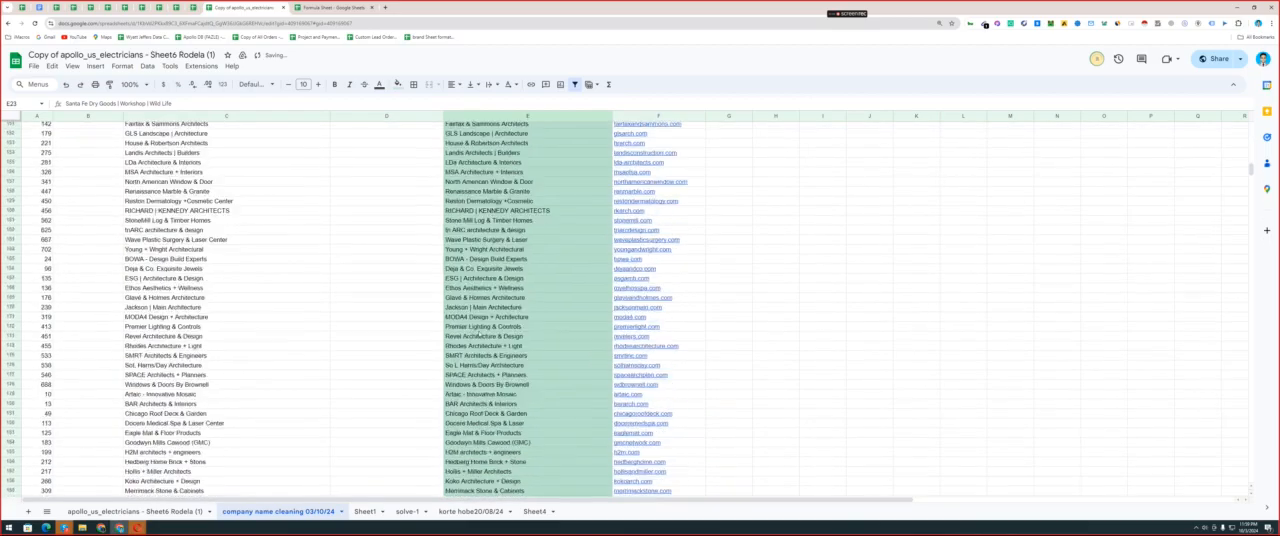
scroll(479, 336, "down", 20)
key("ctrl+z")
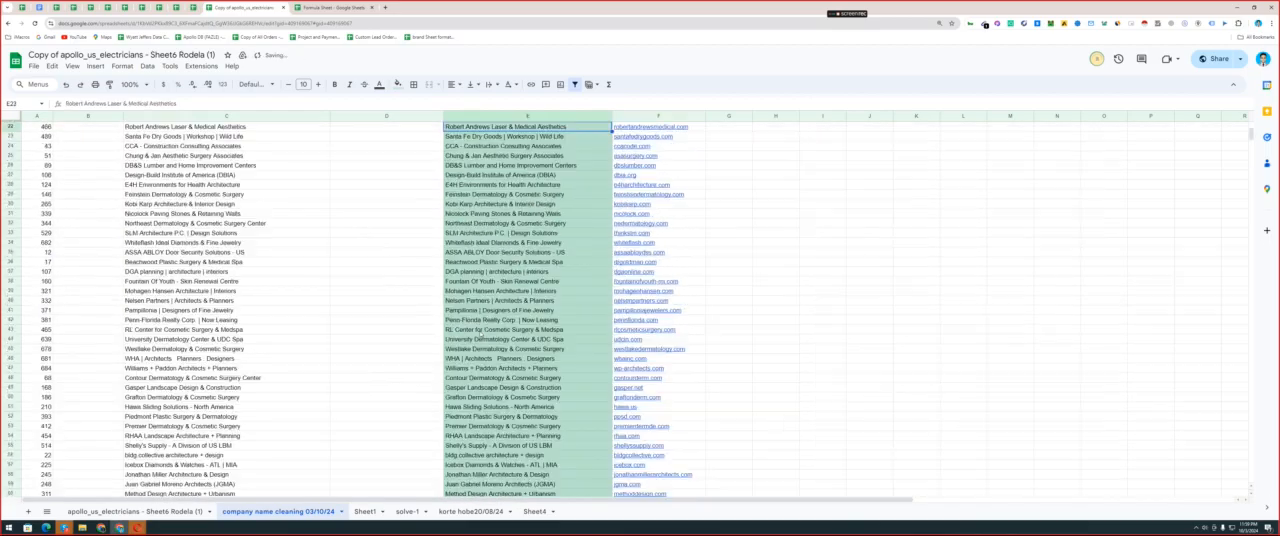
scroll(479, 337, "down", 15)
key("ctrl+z")
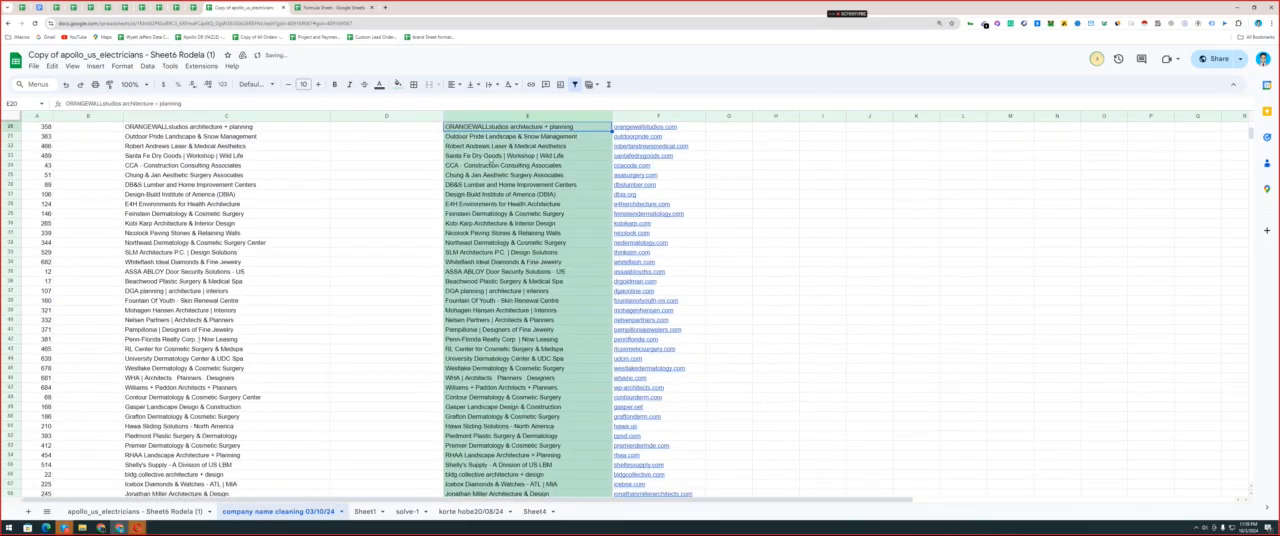
Check the number of entries in column C and look for the end of the highlighted company list.
left_click(241, 116)
left_click(307, 193)
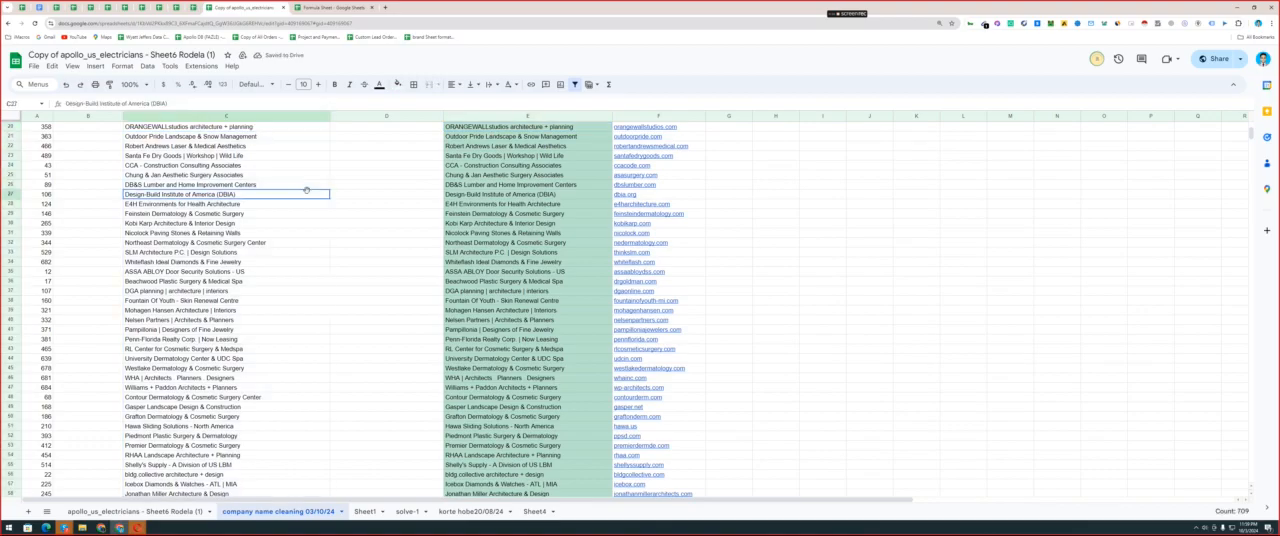
scroll(295, 269, "down", 20)
scroll(295, 269, "down", 8)
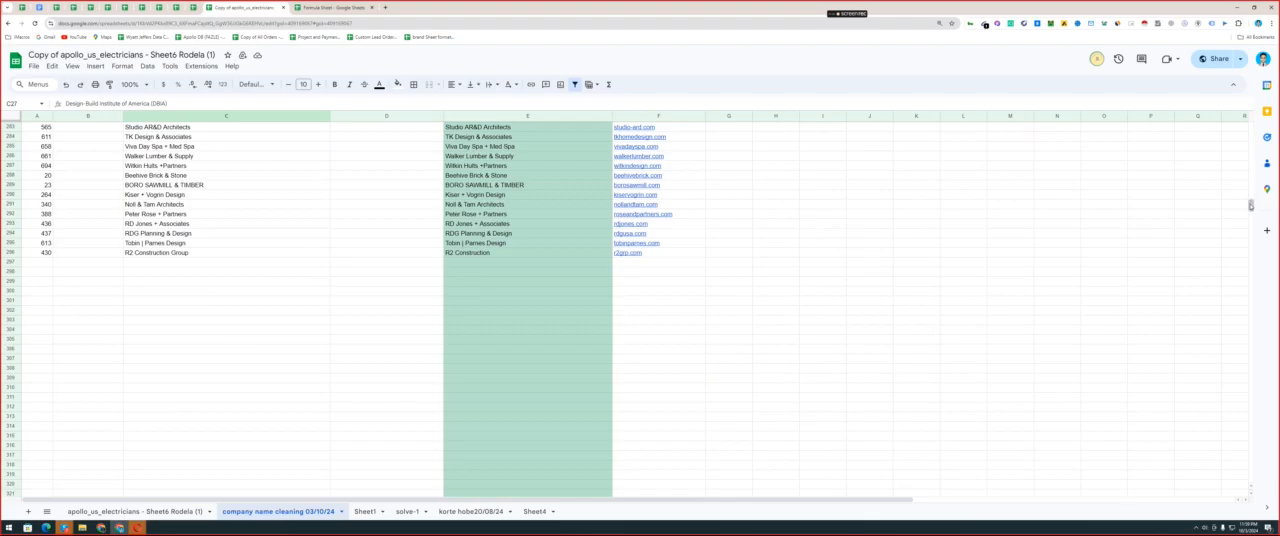
Delete the empty rows 297 to 893 between the highlighted and the unhighlighted company names.
left_click_drag(1250, 206, 1252, 371)
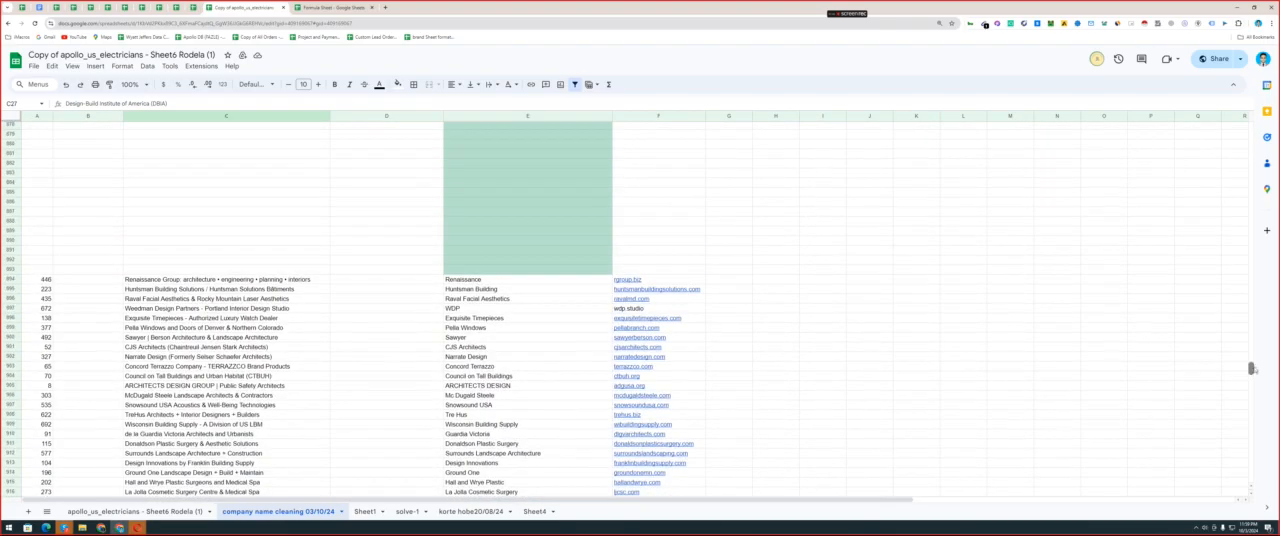
left_click(12, 269)
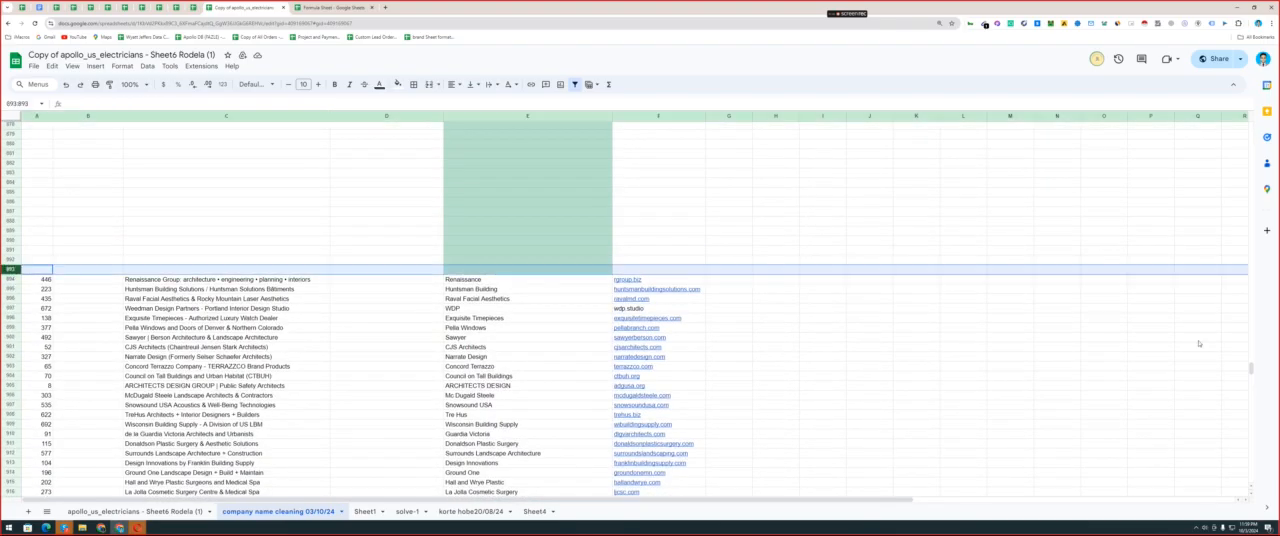
left_click_drag(1240, 360, 1218, 207)
left_click(1218, 213)
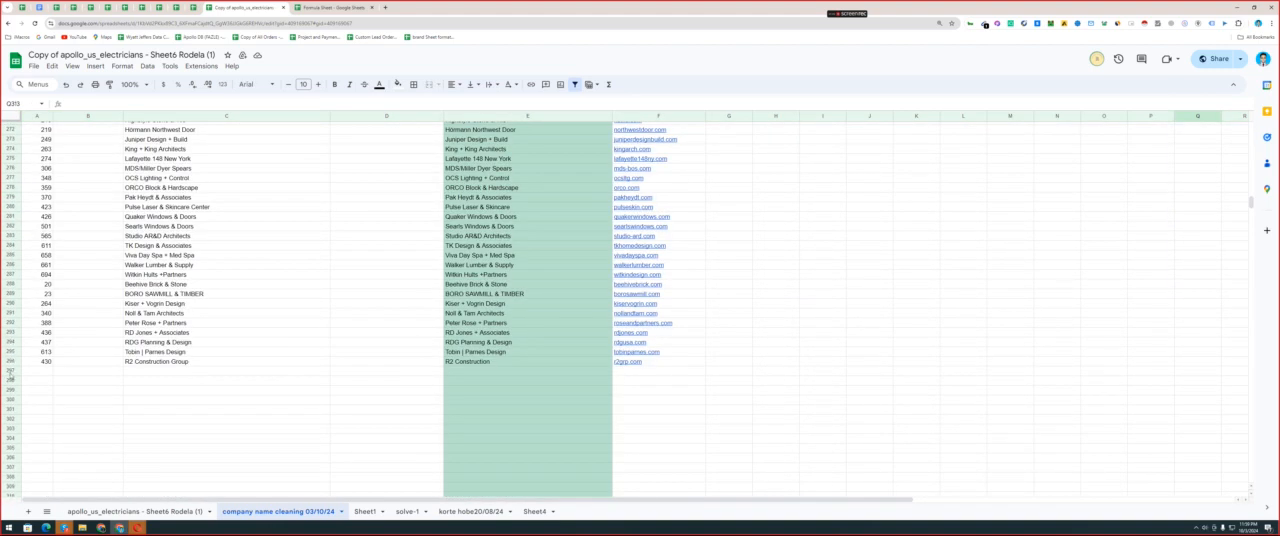
left_click(10, 370)
left_click_drag(1241, 207, 1266, 371)
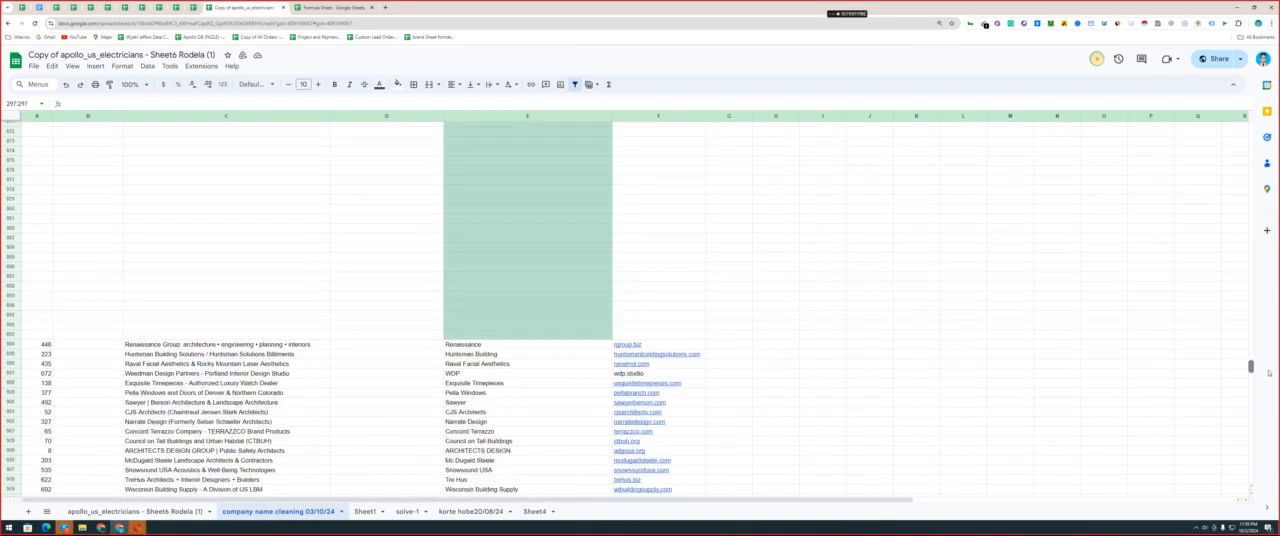
left_click(10, 333, "shift")
right_click(9, 333)
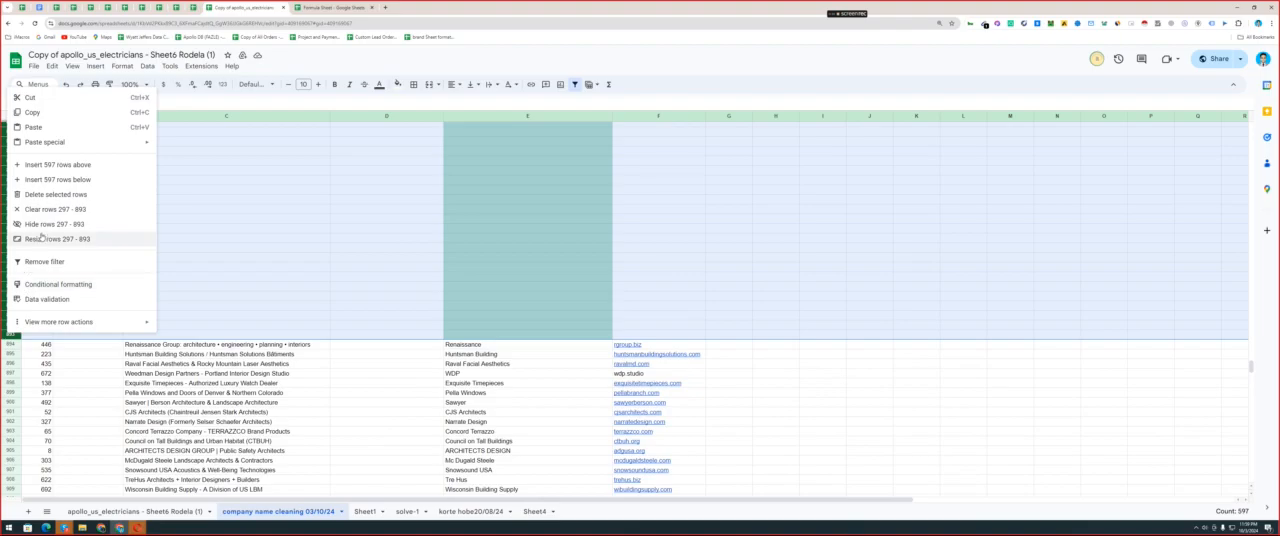
left_click(48, 195)
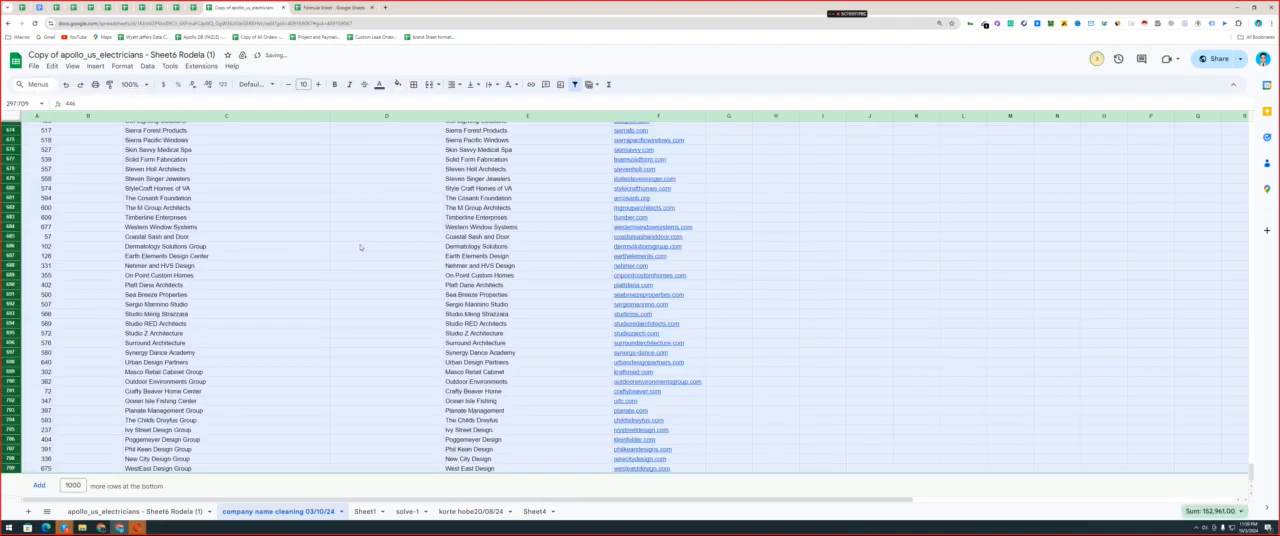
Delete the custom-formula conditional formatting rule from column E.
scroll(426, 210, "up", 8)
left_click_drag(1251, 371, 1236, 95)
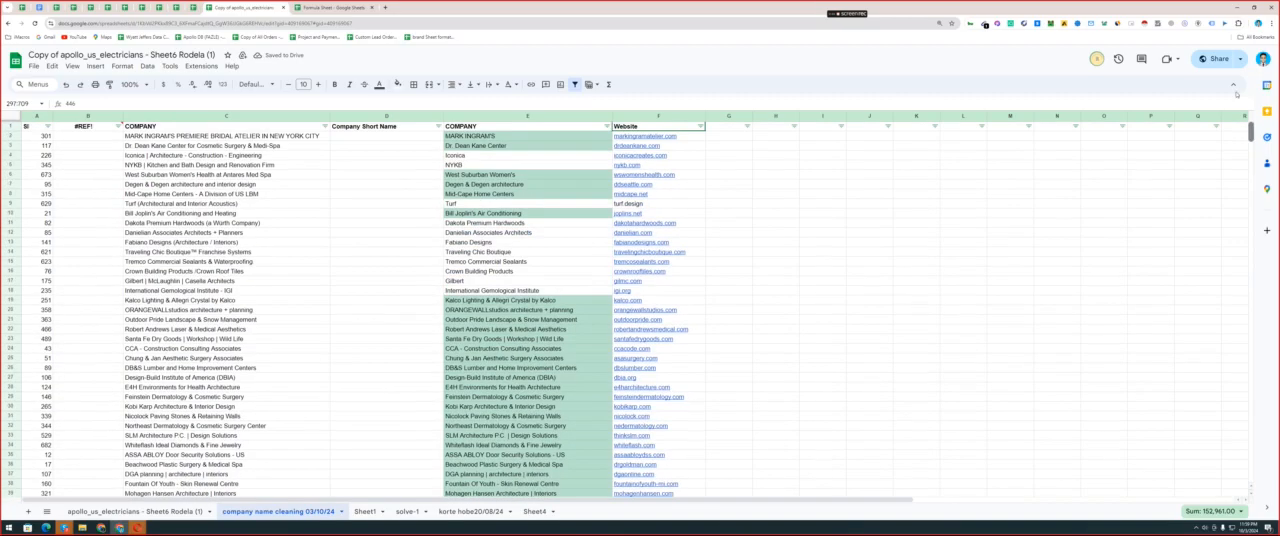
left_click(504, 116)
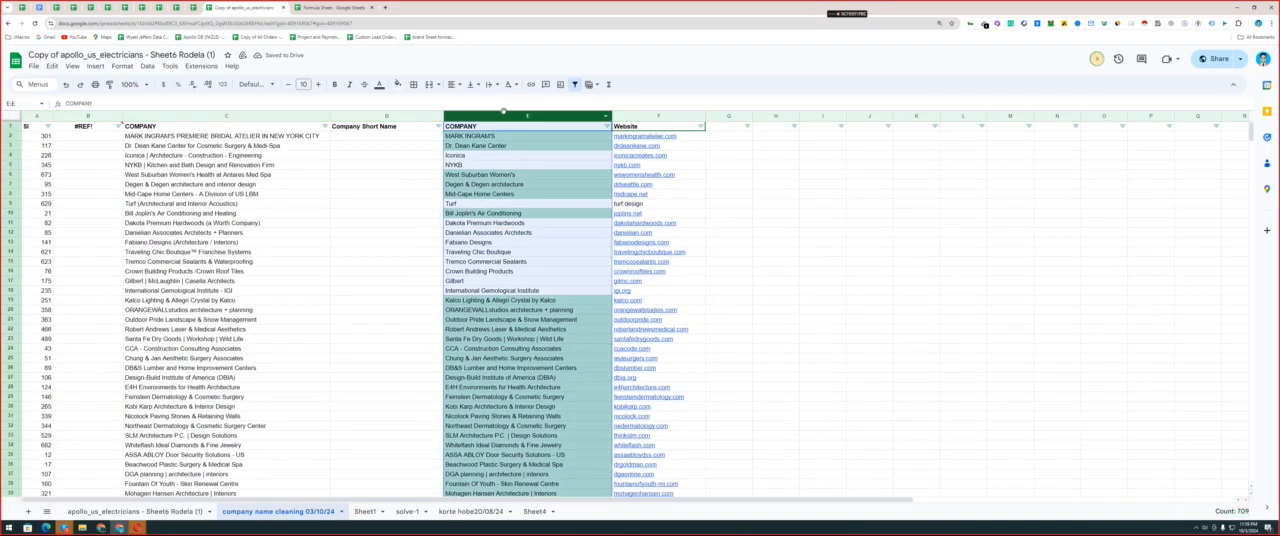
left_click(122, 65)
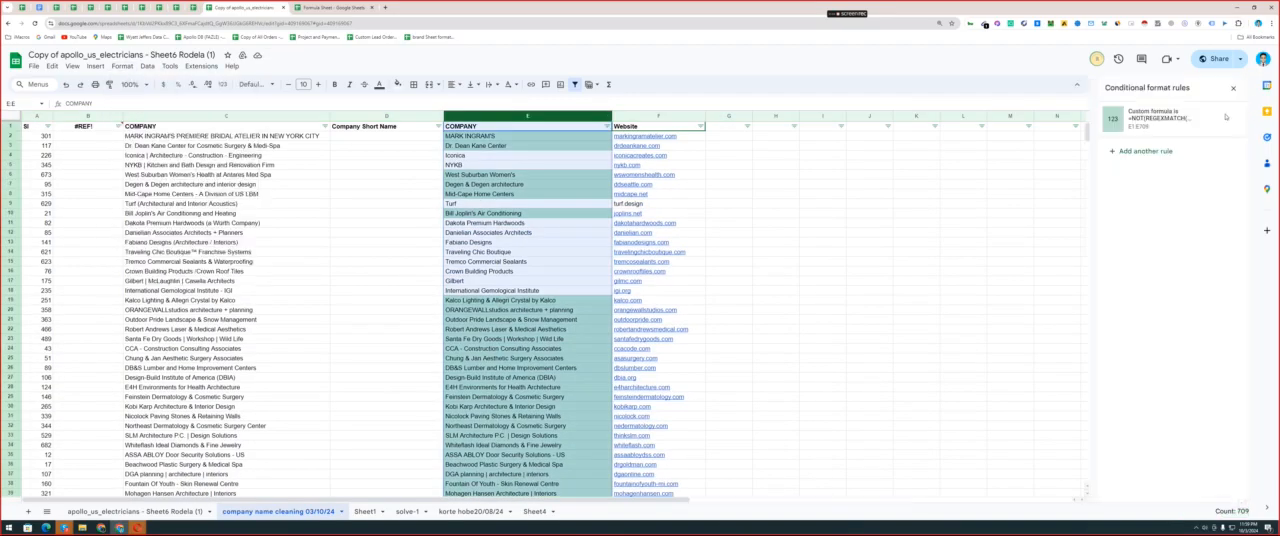
left_click(1222, 118)
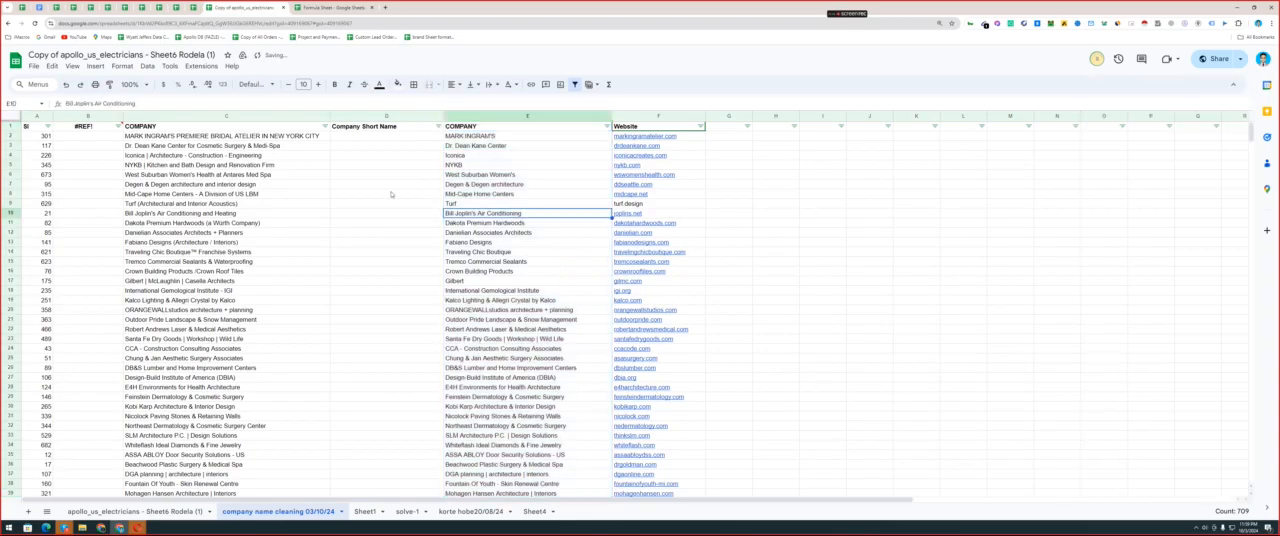
Copy the "All Capital Letter find" formula =EXACT(G1, UPPER(G:G)) from the Formula Sheet and return to the company name sheet.
key("ctrl+Tab")
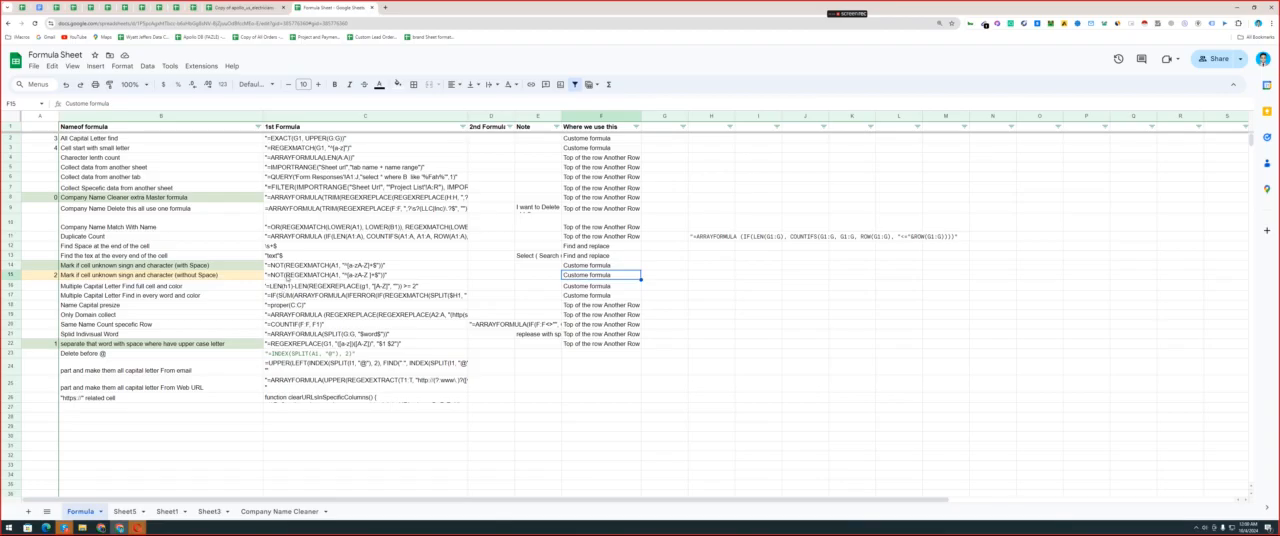
left_click(288, 278)
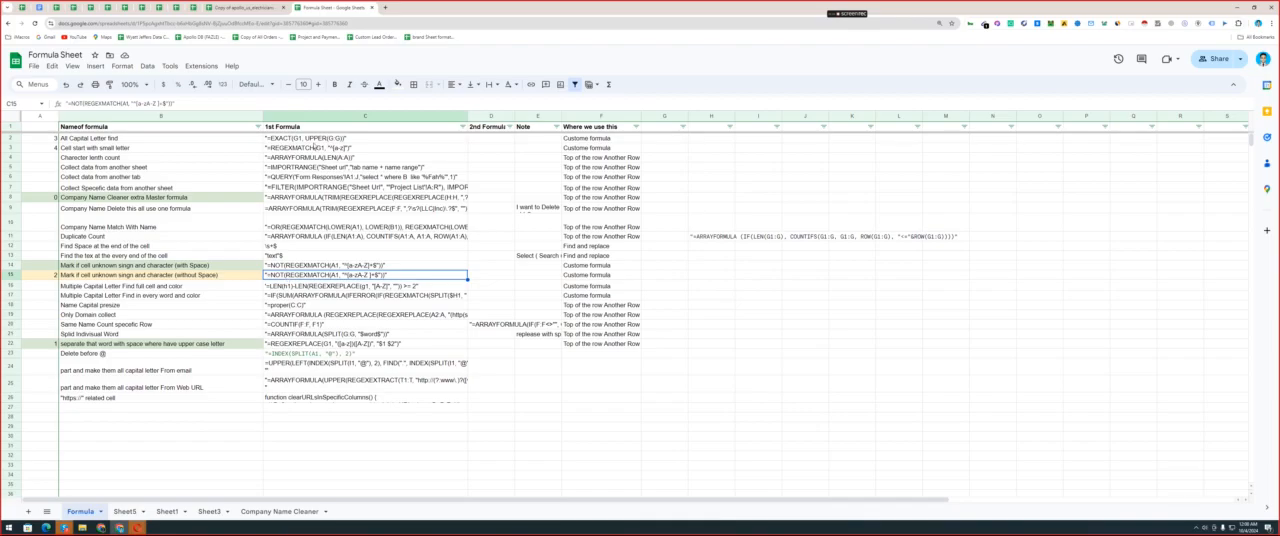
left_click(315, 141)
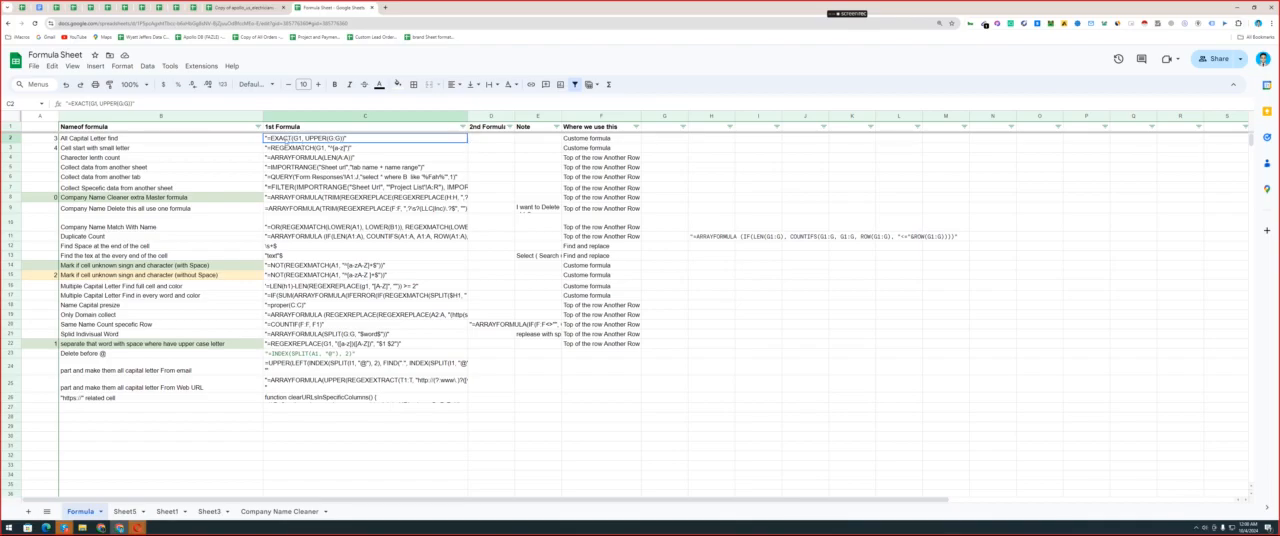
double_click(289, 140)
left_click_drag(267, 139, 344, 139)
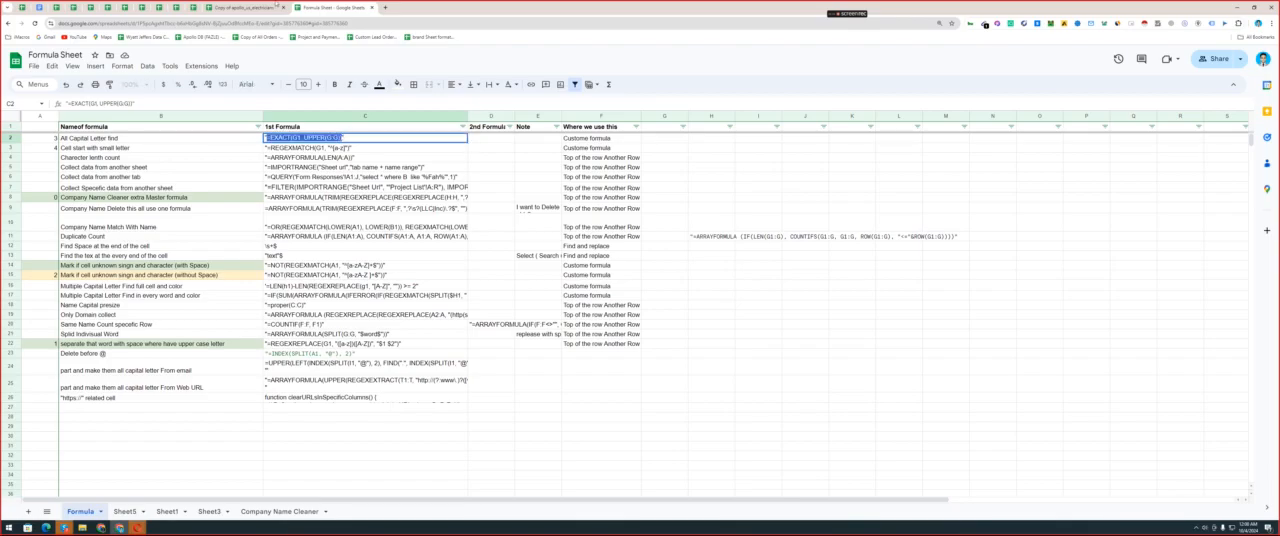
key("ctrl+Page_Up")
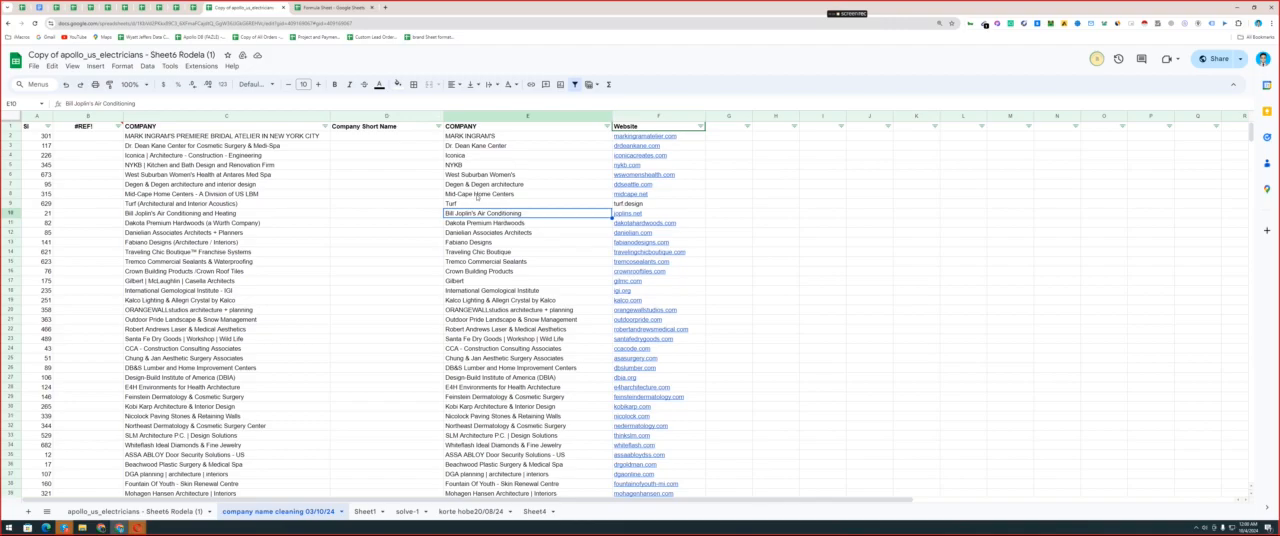
Start a conditional formatting rule on column E, range E1:E709, with the condition "Custom formula is".
left_click(333, 10)
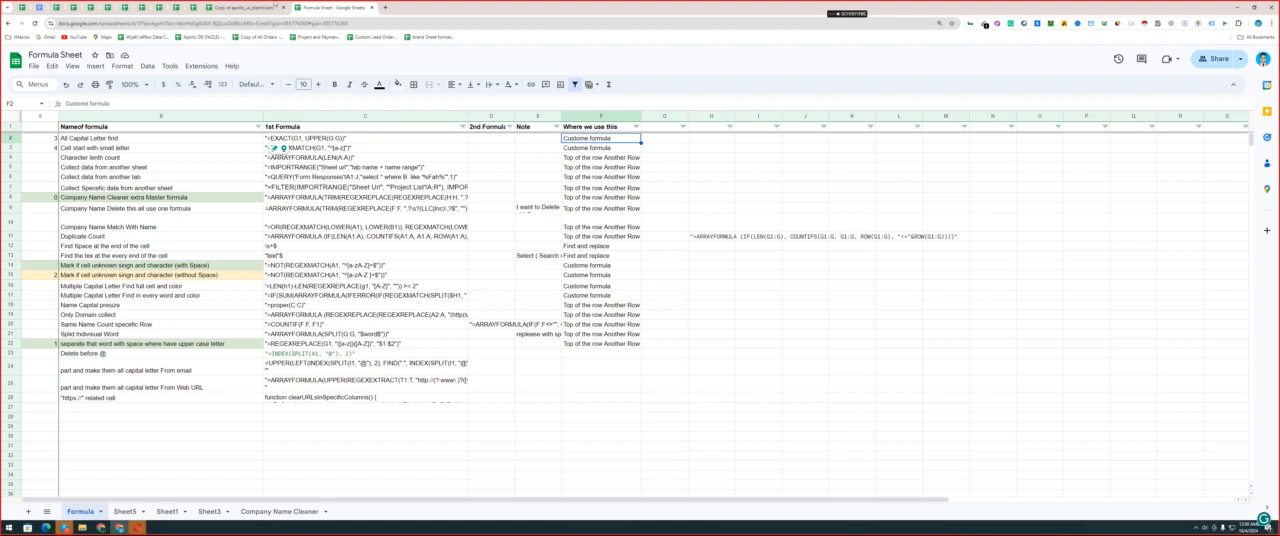
left_click(245, 7)
left_click(122, 66)
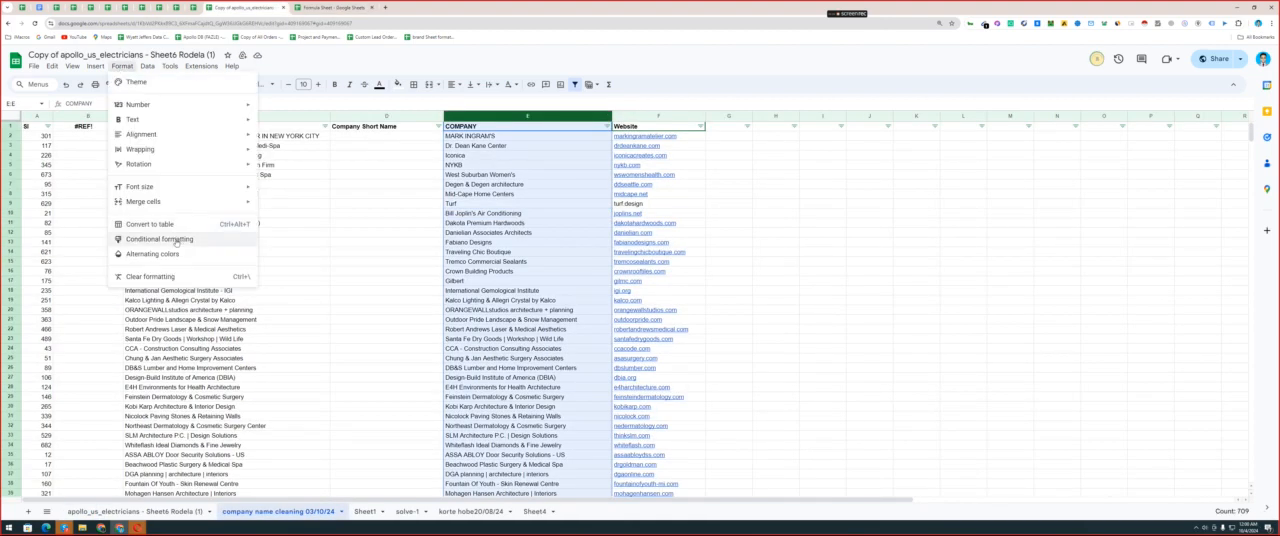
left_click(177, 241)
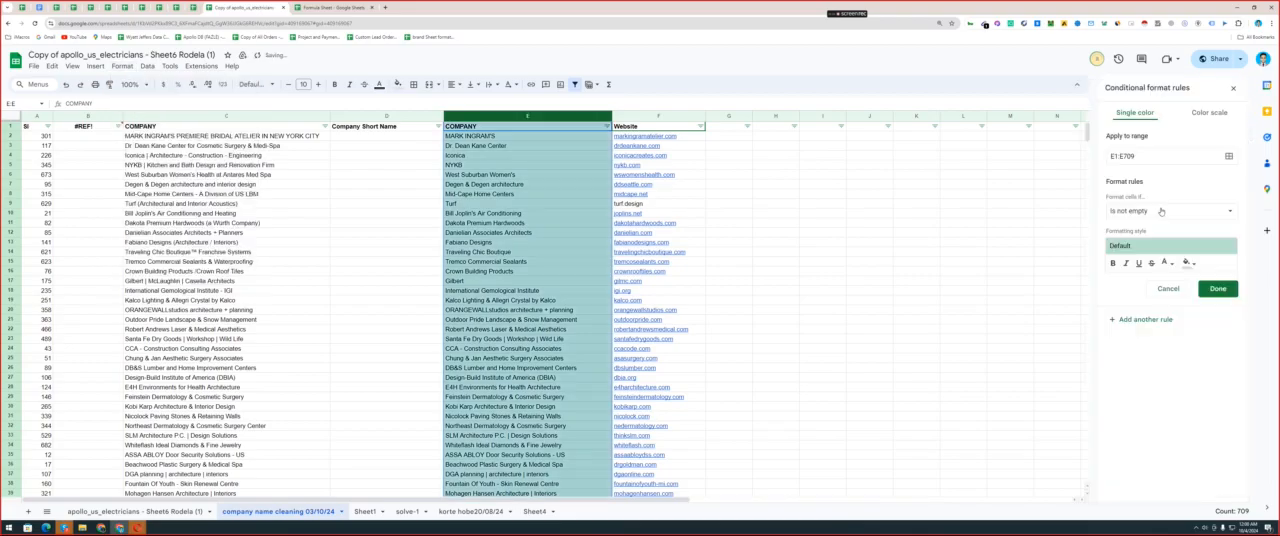
left_click(1161, 211)
left_click(1140, 486)
left_click(1139, 231)
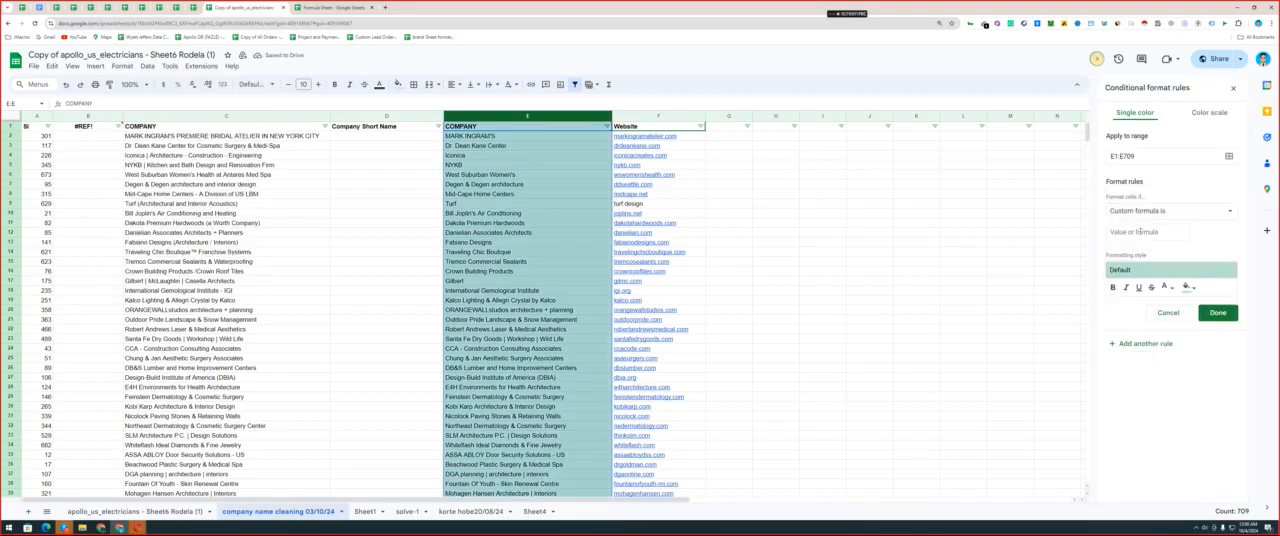
Paste the copied all-capitals formula, change its cell references to e1, and save the rule with the default green fill.
key("ctrl+v")
double_click(1138, 232)
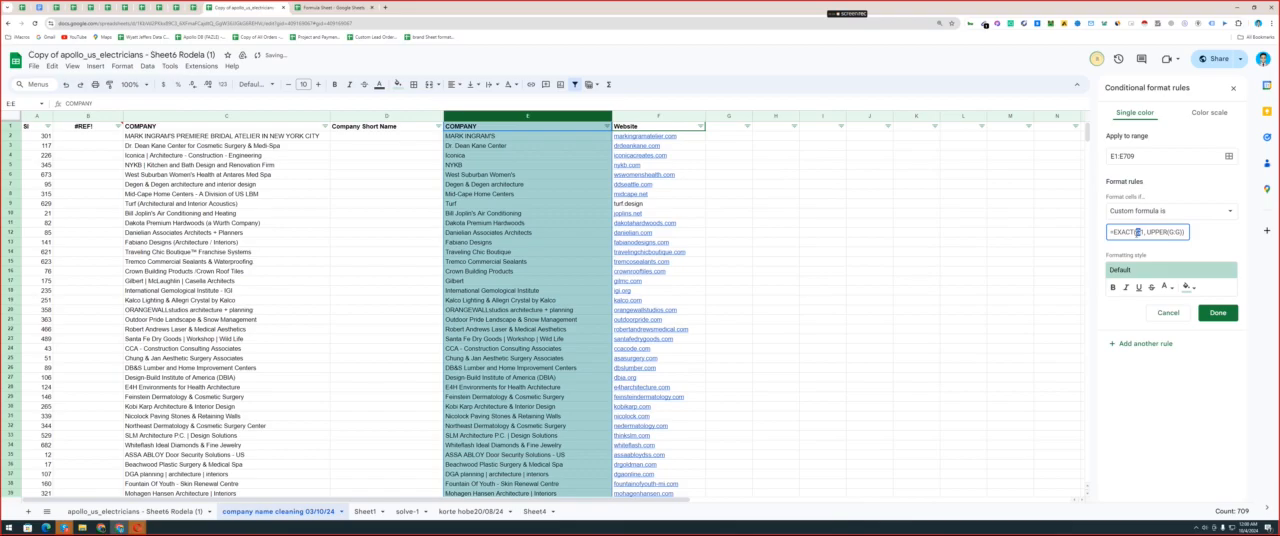
type("e1")
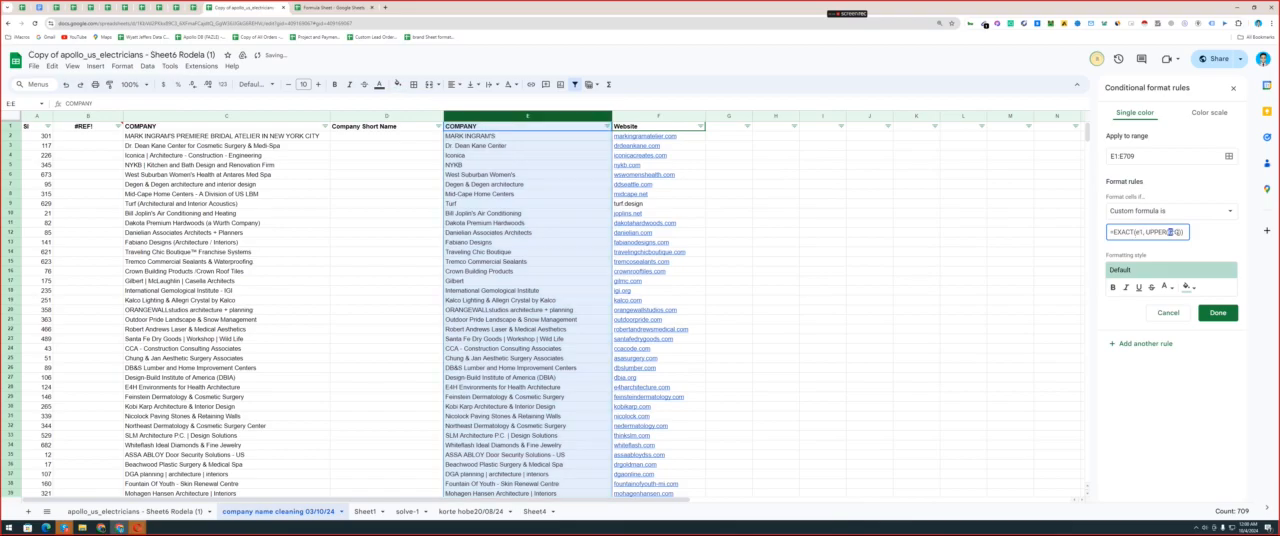
type("e1")
left_click(1218, 312)
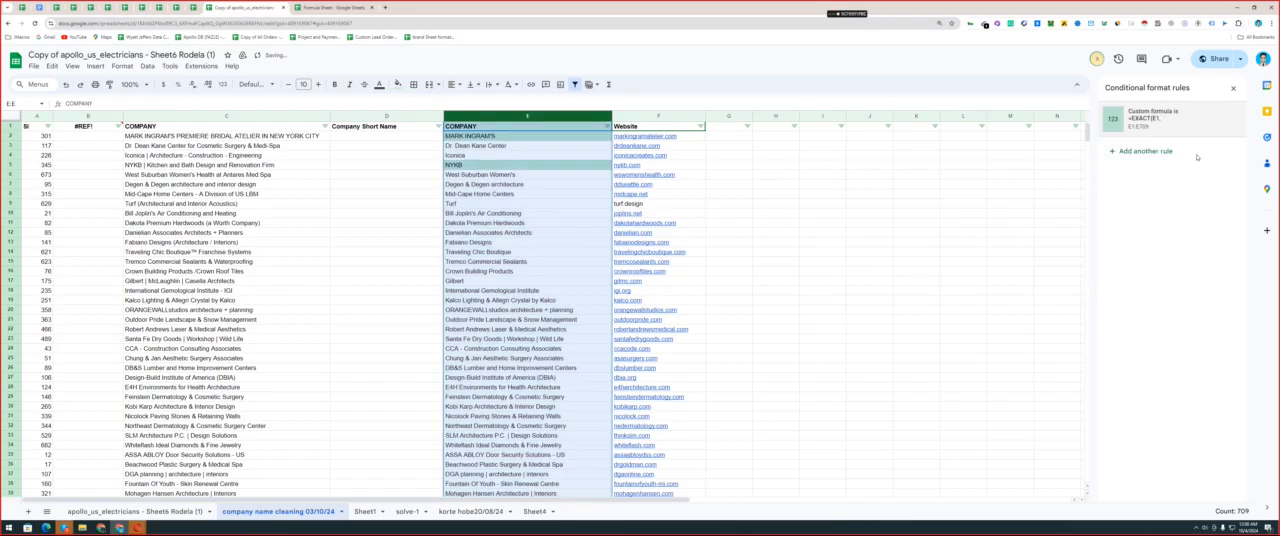
left_click(1233, 88)
left_click(529, 205)
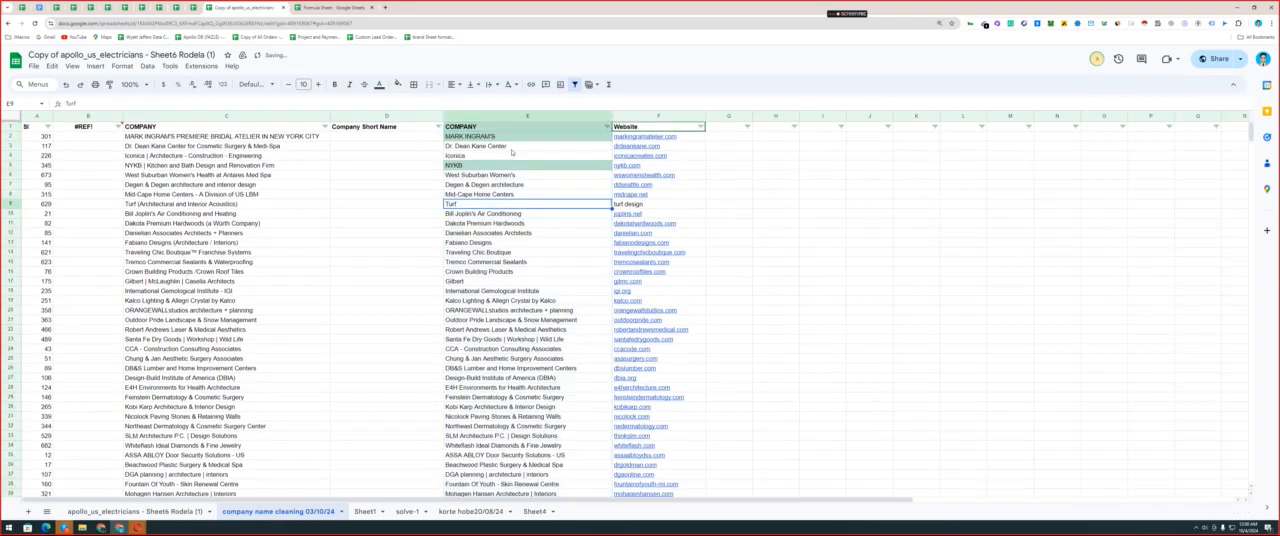
Sort the company column E by fill color #B7E1CD to bring the highlighted all-capital names together.
scroll(511, 152, "down", 2)
scroll(540, 145, "up", 2)
left_click(607, 126)
mouse_move(595, 174)
mouse_move(660, 178)
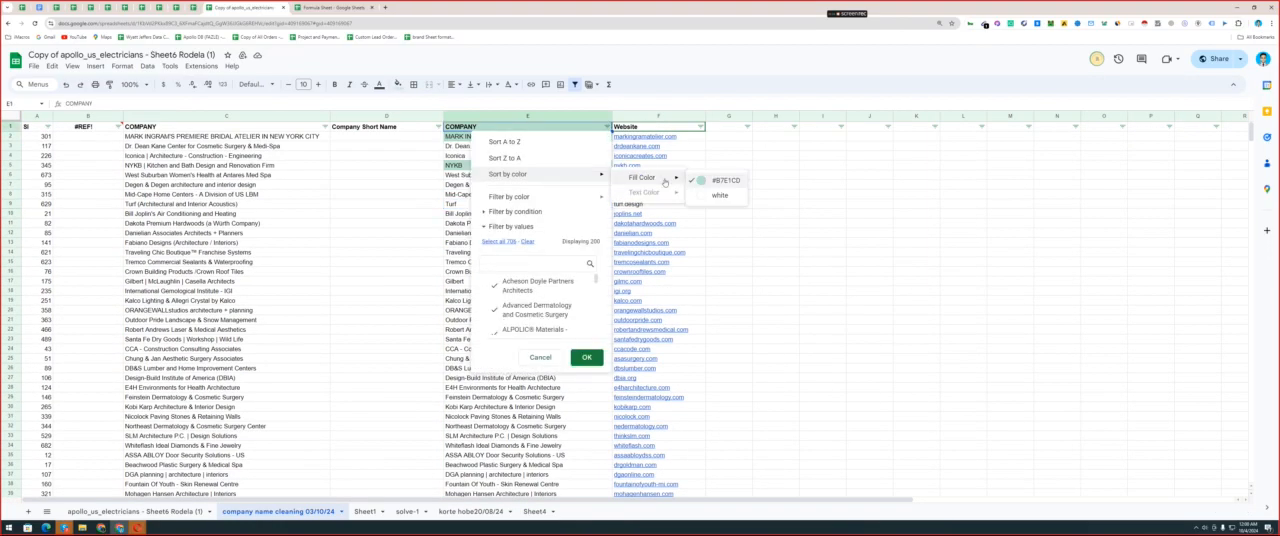
left_click(724, 180)
Check the sorted list and examine the highlighted all-capital company names in E2:E11.
left_click(519, 185)
scroll(519, 185, "down", 7)
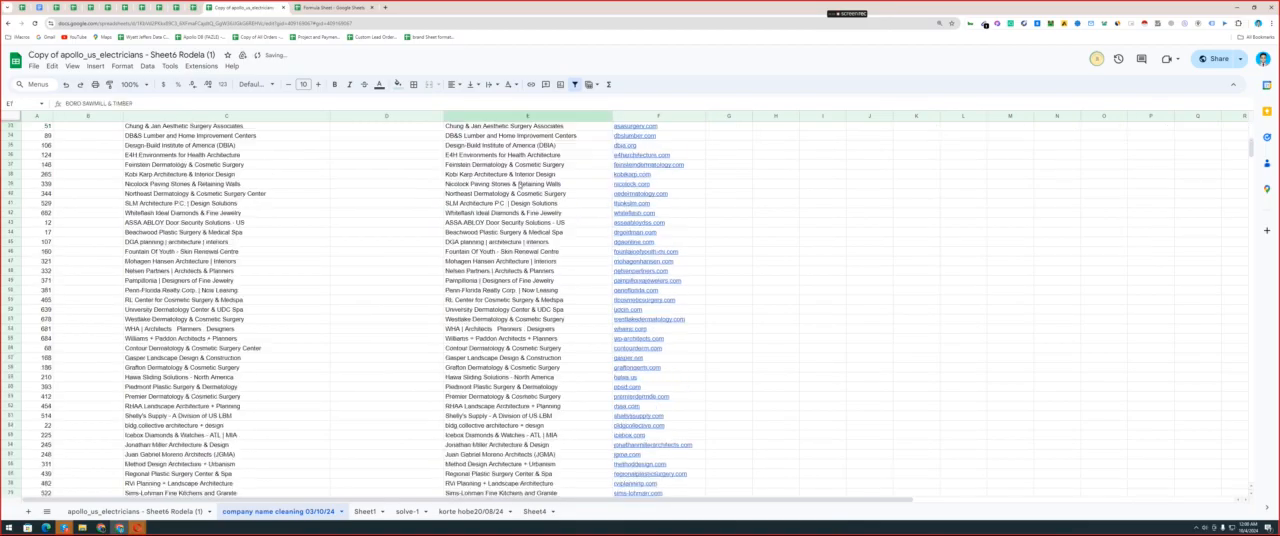
scroll(522, 170, "up", 7)
left_click(530, 129)
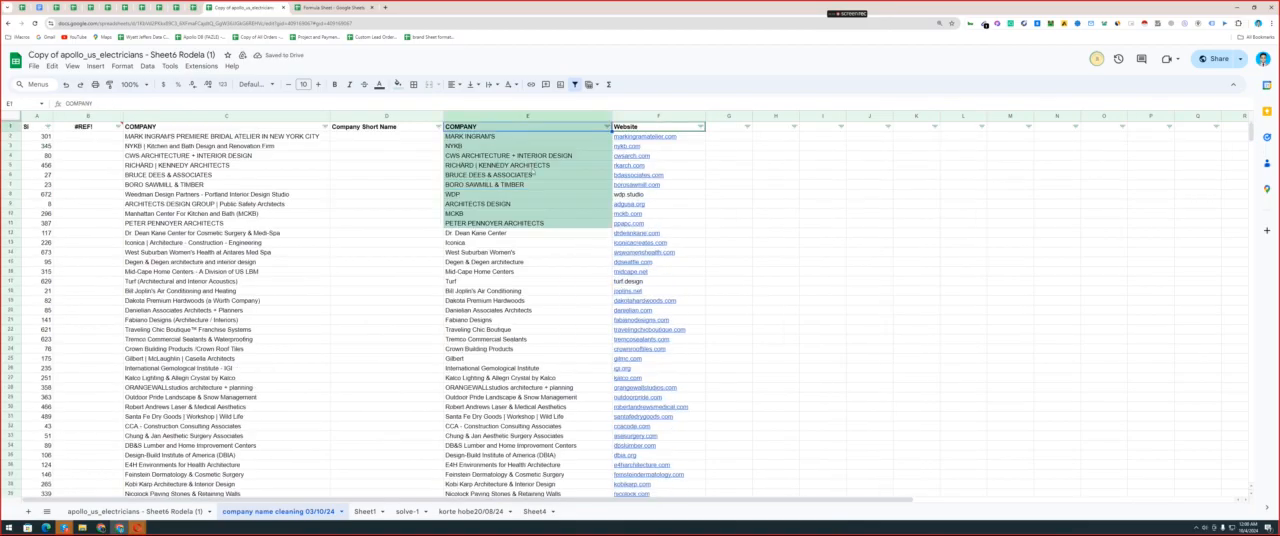
left_click_drag(530, 136, 530, 223)
scroll(524, 227, "down", 16)
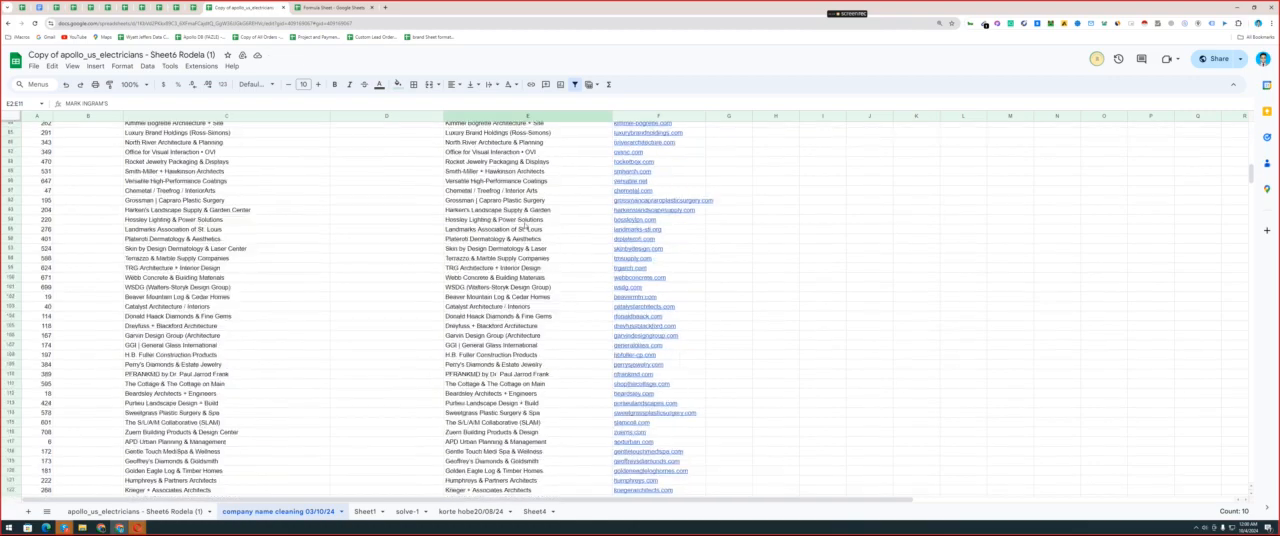
scroll(524, 227, "up", 16)
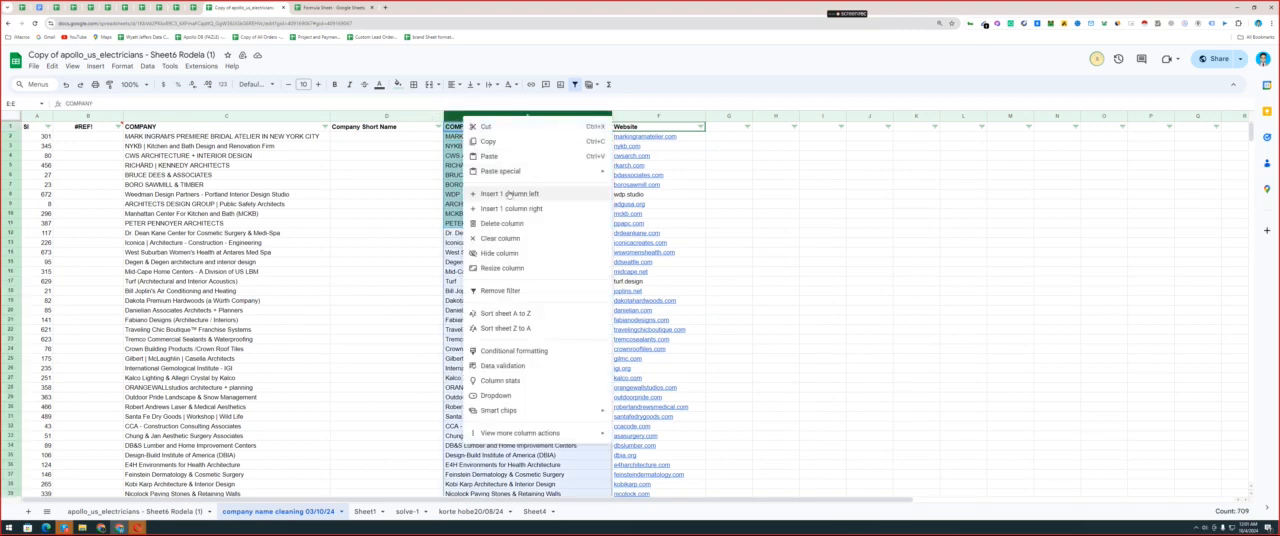
Insert one empty column before the Company Short Name column.
left_click(376, 117)
right_click(376, 120)
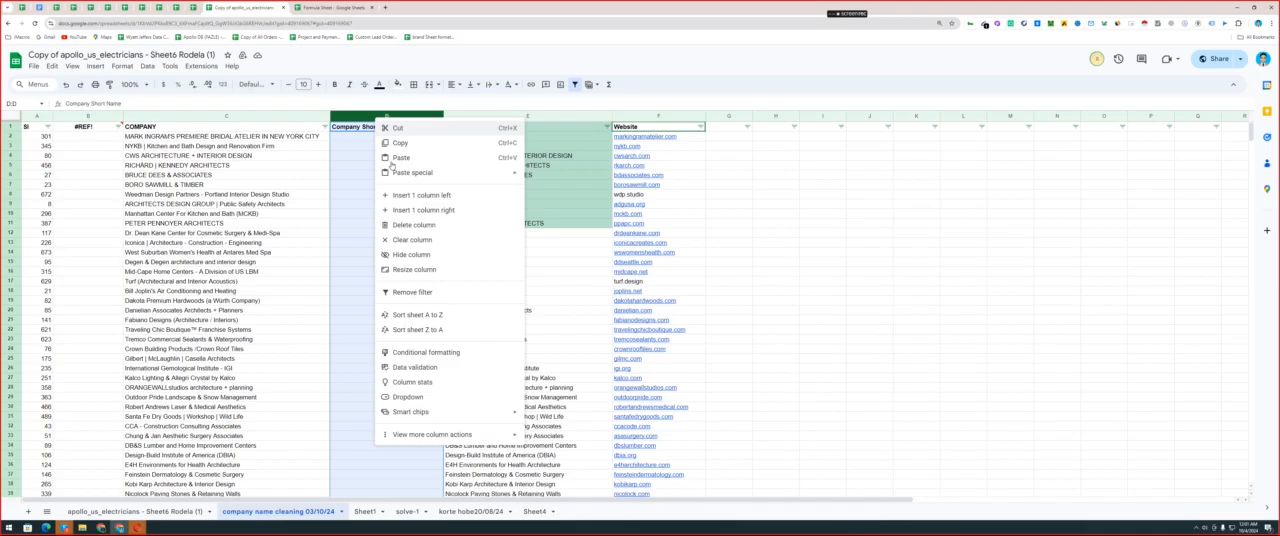
left_click(421, 195)
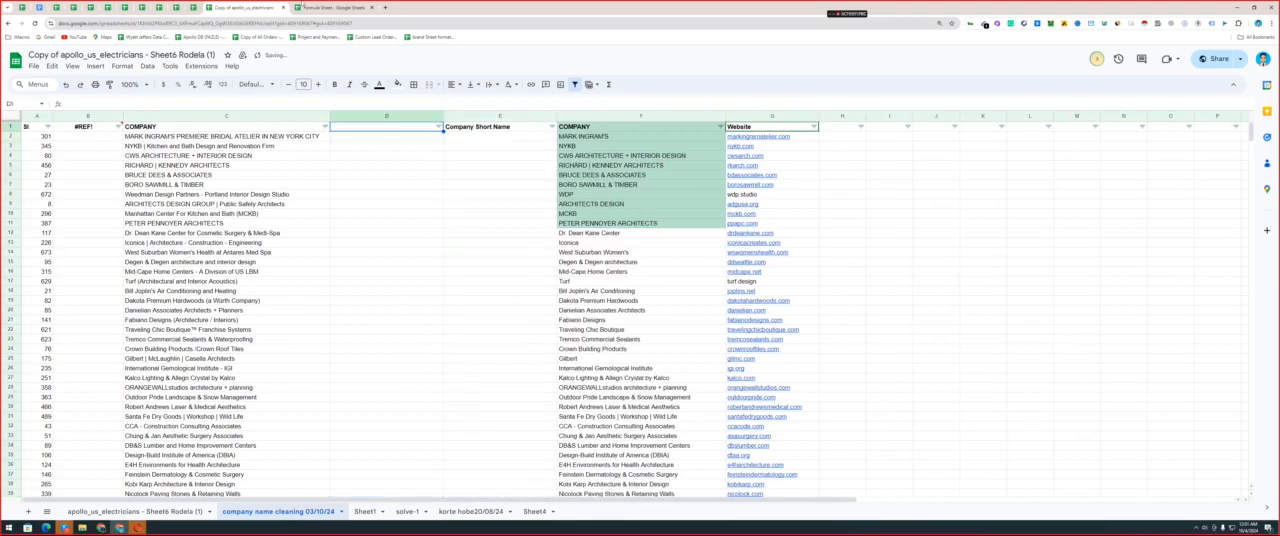
left_click(303, 5)
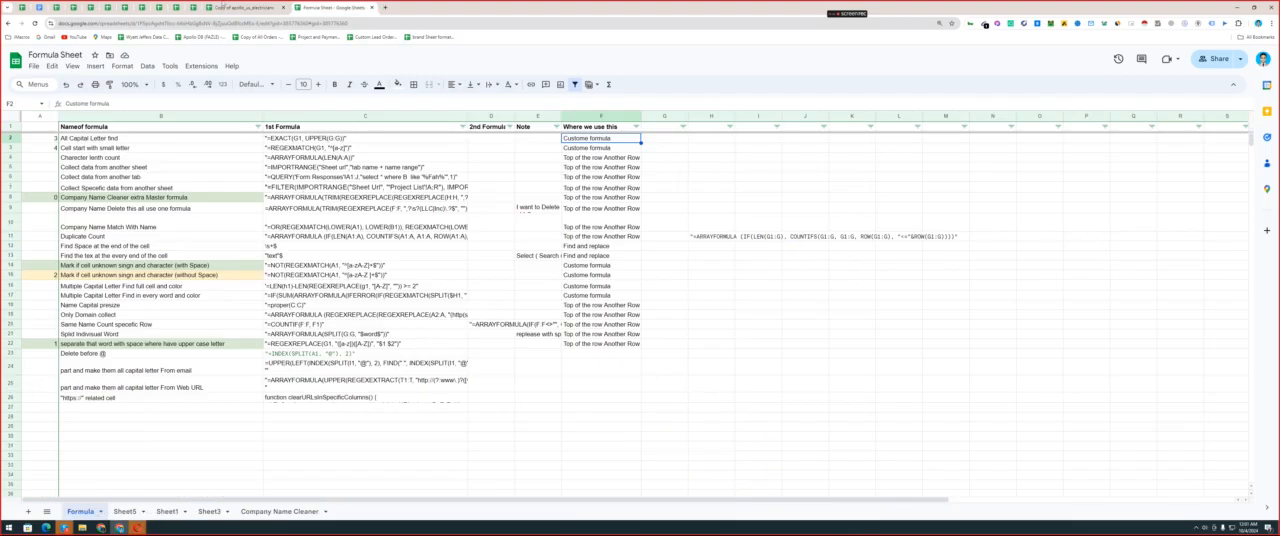
left_click(245, 7)
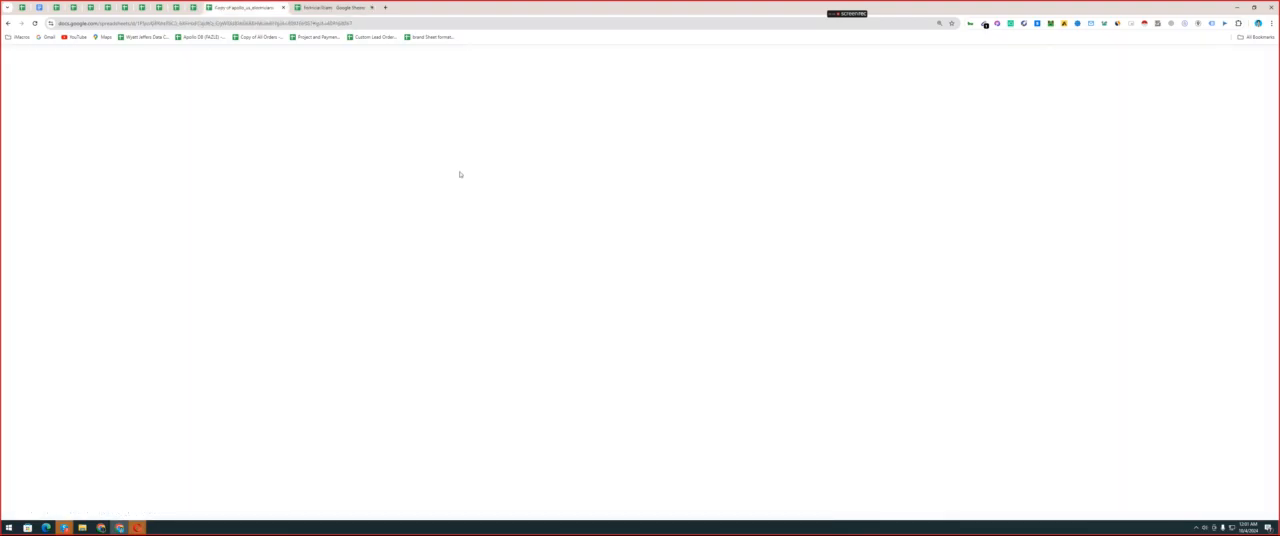
Enter the formula =PROPER(F:F) in D1 to convert the COMPANY column to proper case.
type("=")
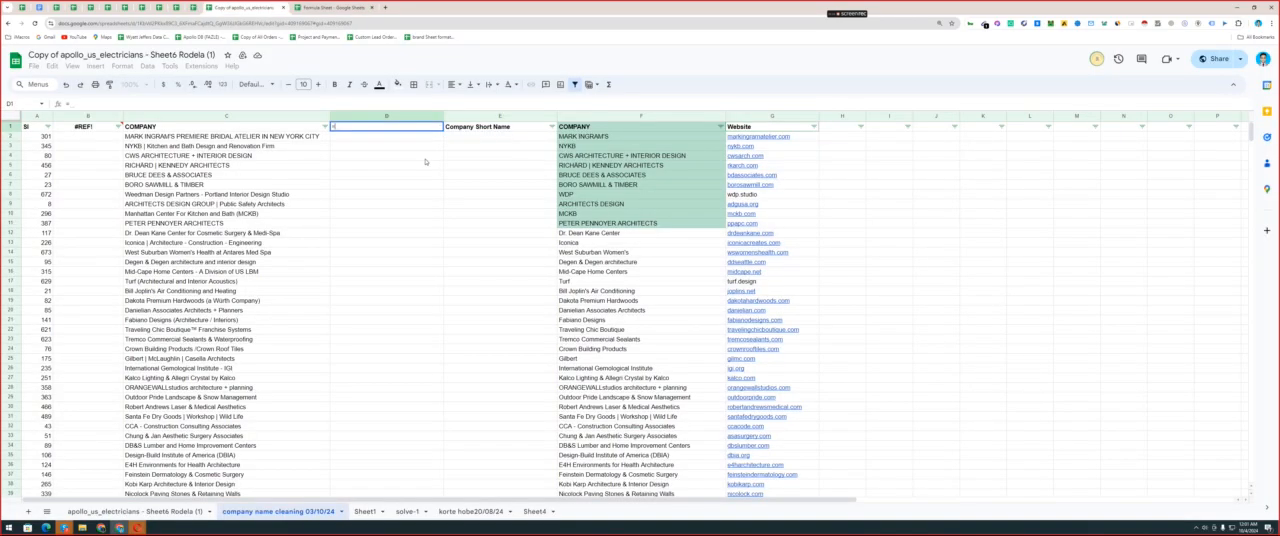
type("prope")
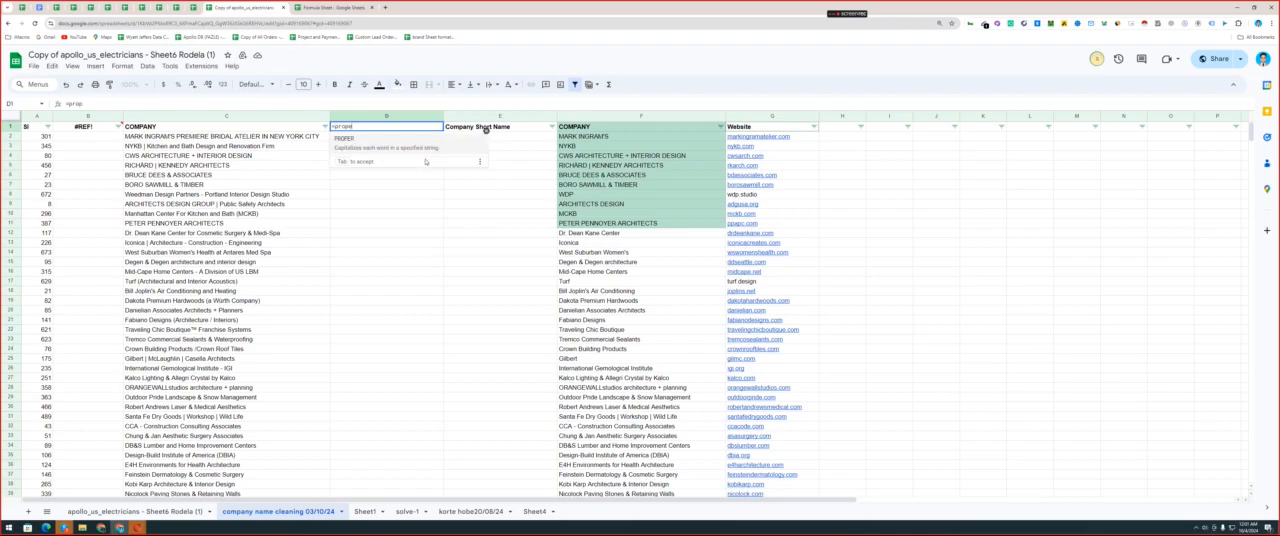
type("r")
left_click(366, 140)
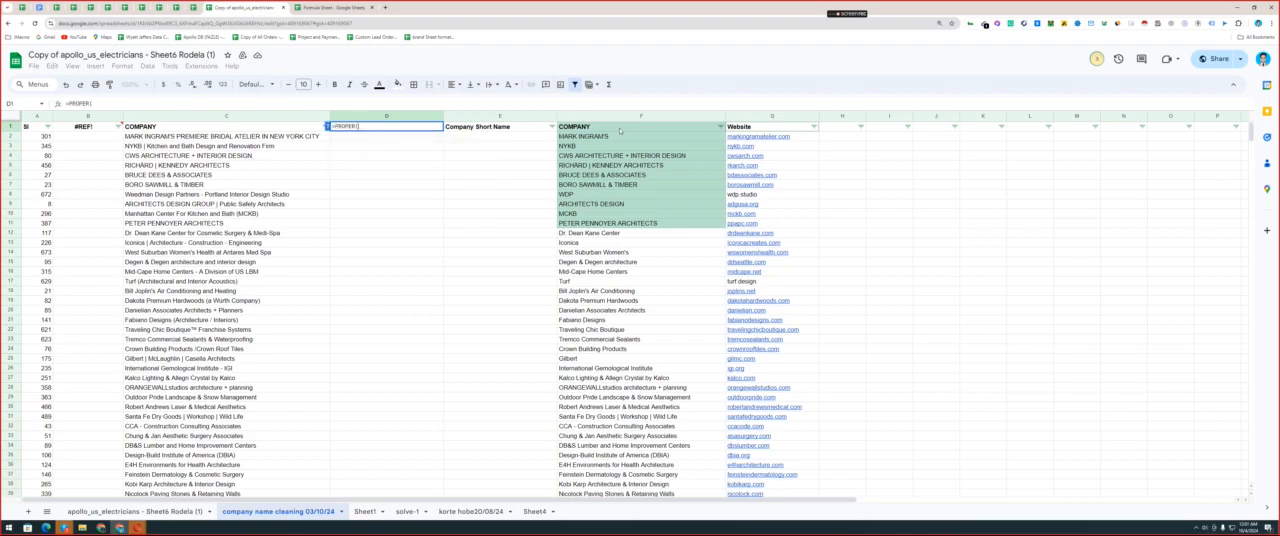
left_click(624, 116)
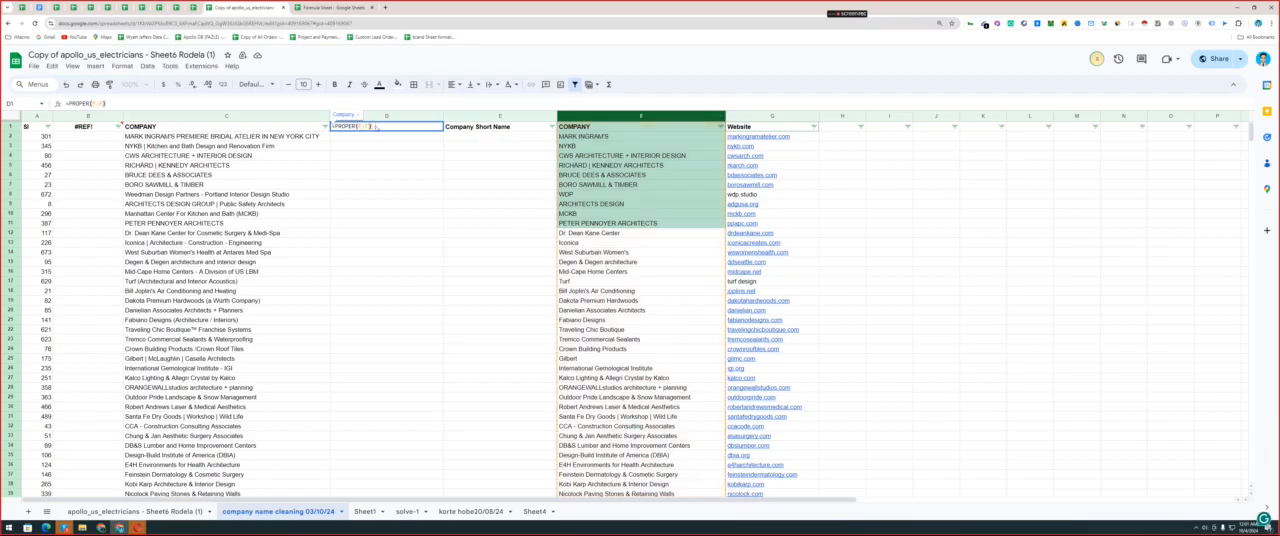
key("Return")
left_click(380, 128)
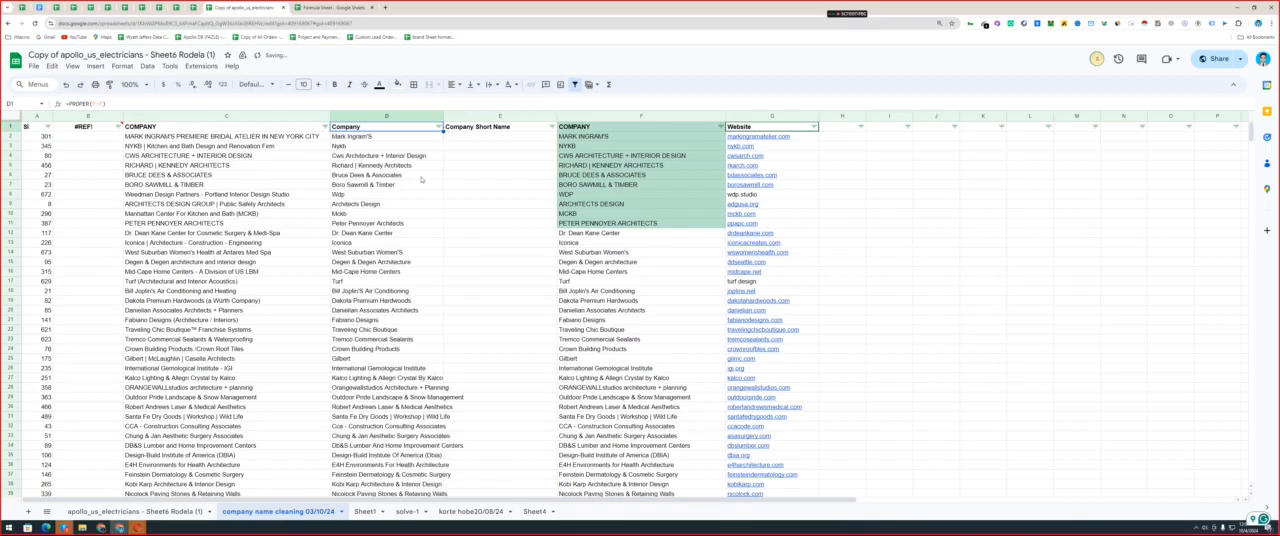
Copy the proper-case company column D and paste it over itself as values only.
left_click(412, 174)
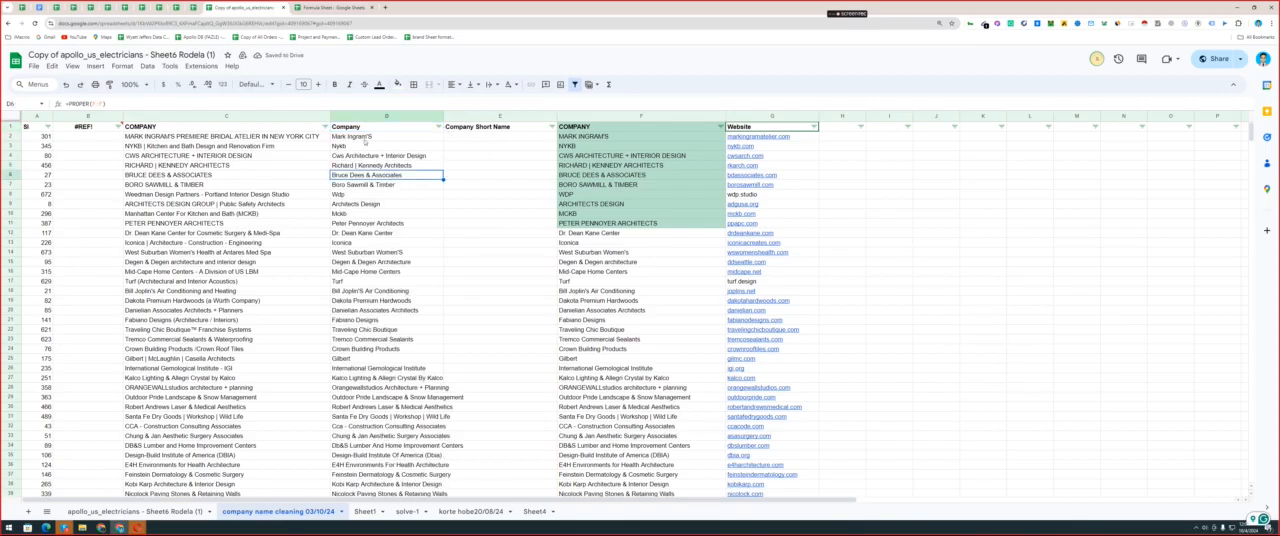
double_click(372, 136)
key("Escape")
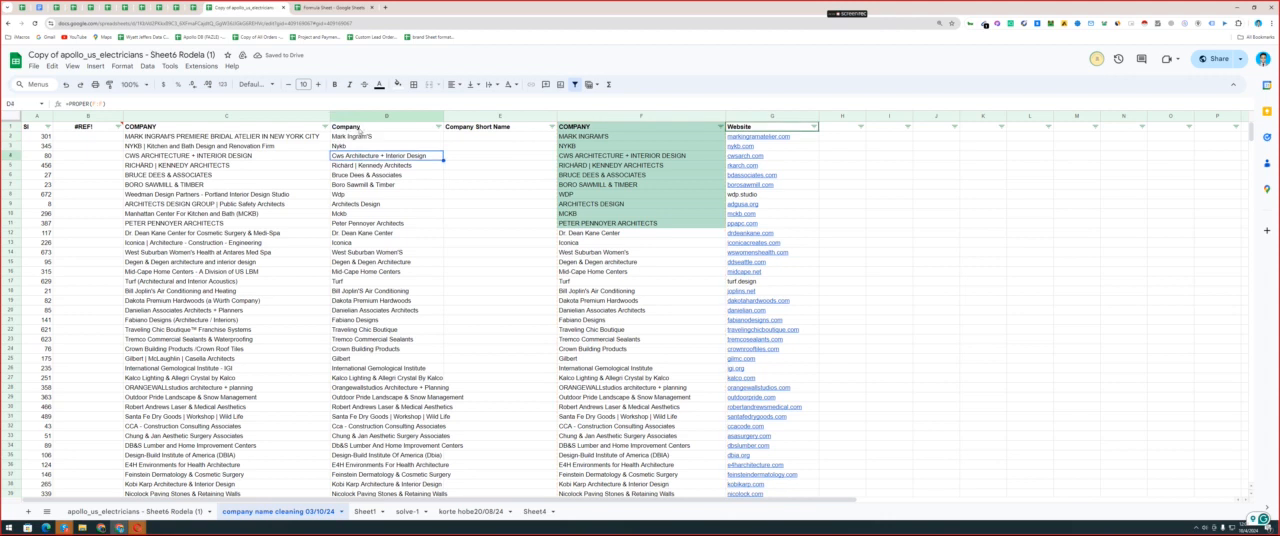
left_click(362, 116)
key("ctrl+c")
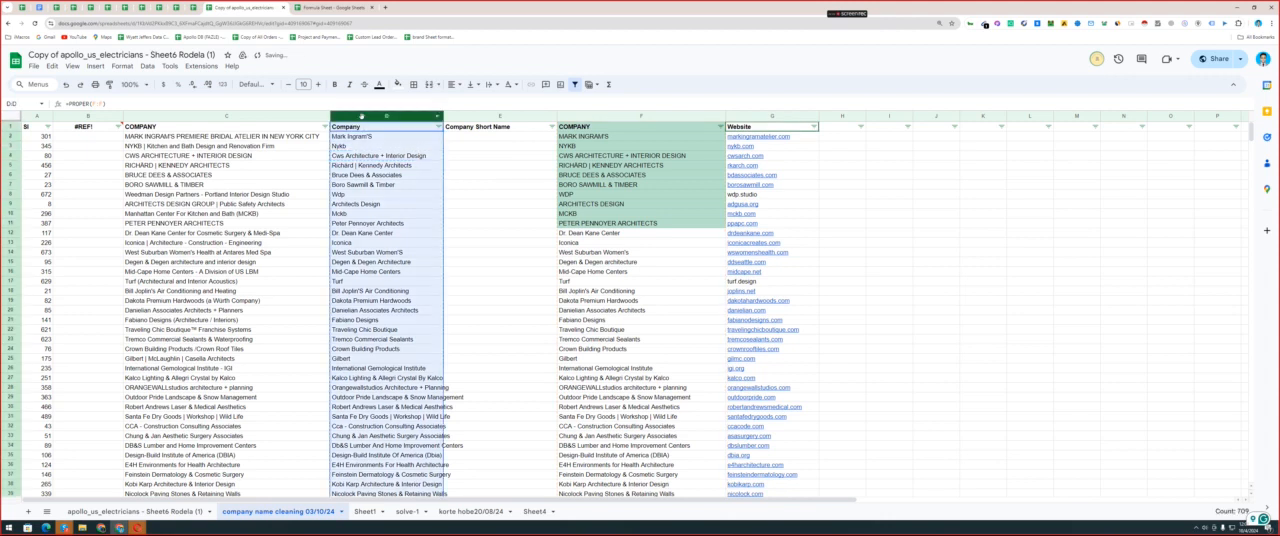
right_click(362, 117)
mouse_move(470, 172)
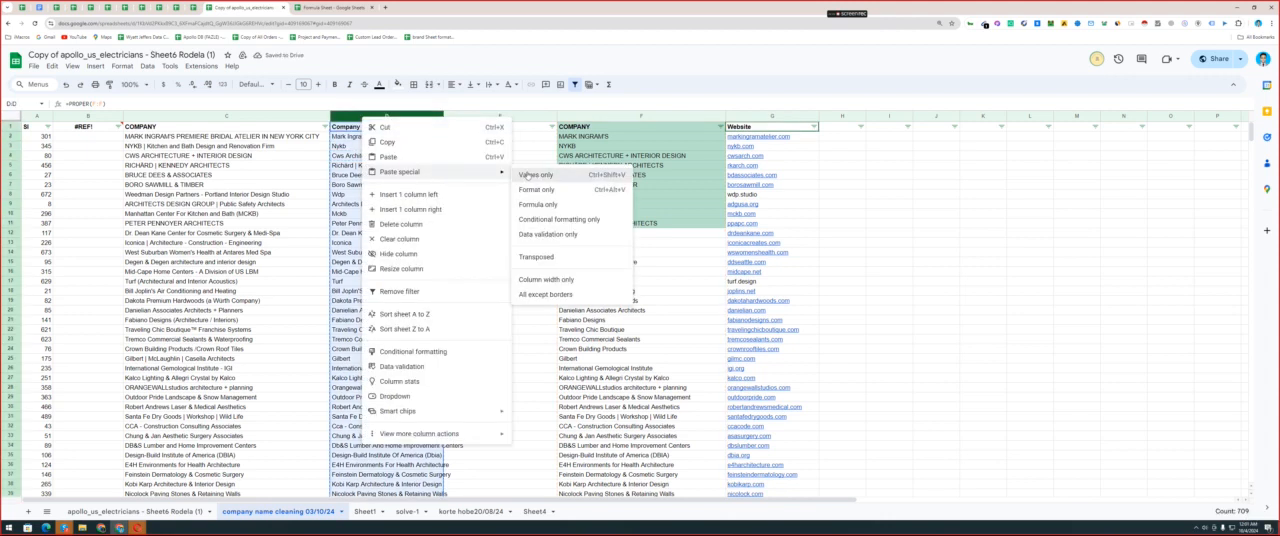
left_click(527, 175)
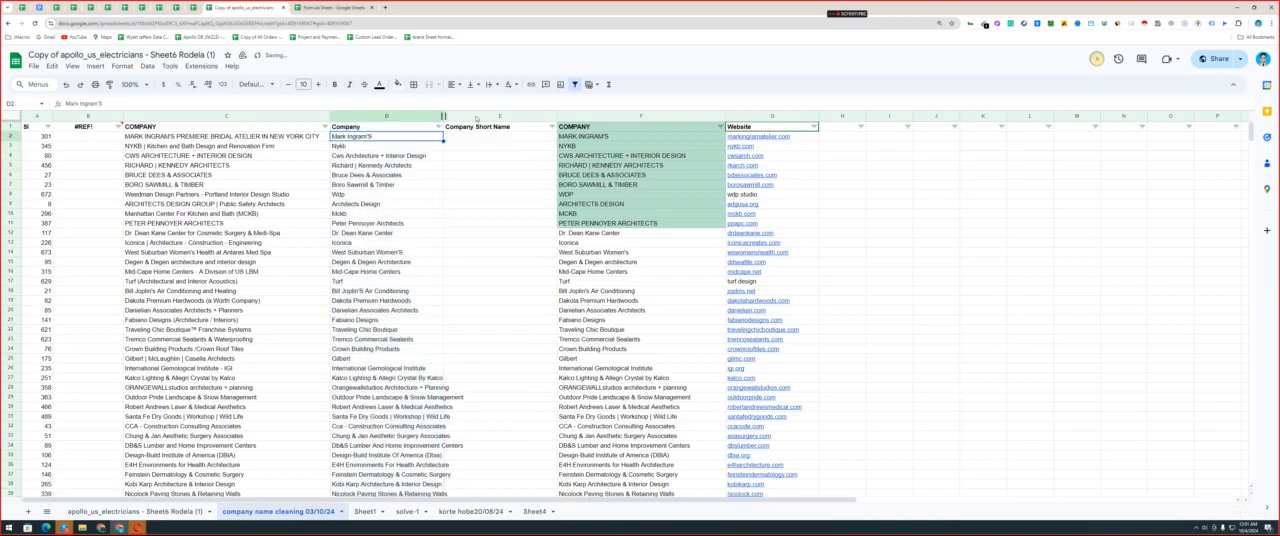
Hide the Company Short Name column so the proper-case and original company columns sit side by side.
right_click(477, 117)
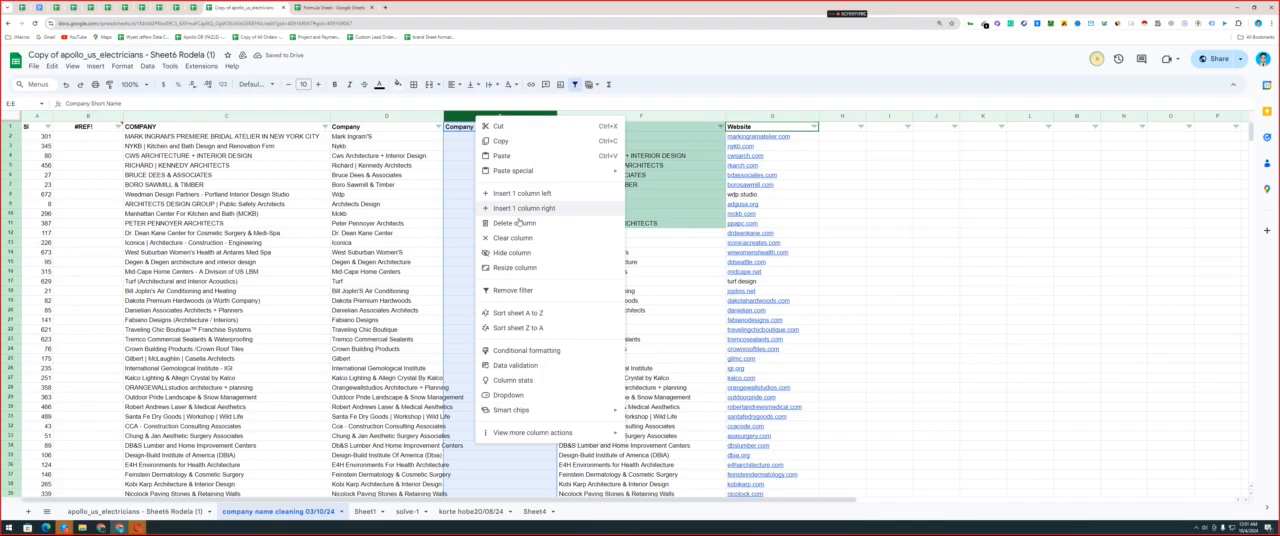
left_click(512, 252)
left_click(508, 141)
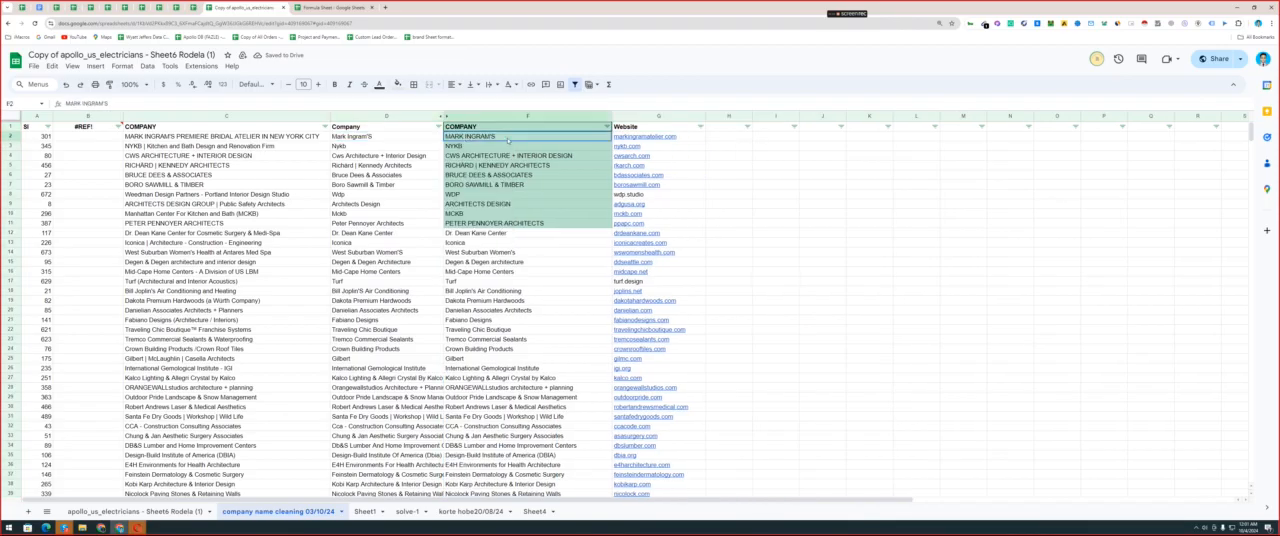
Replace the all-capital company name in F2 with the proper-case version from D2.
left_click(399, 134)
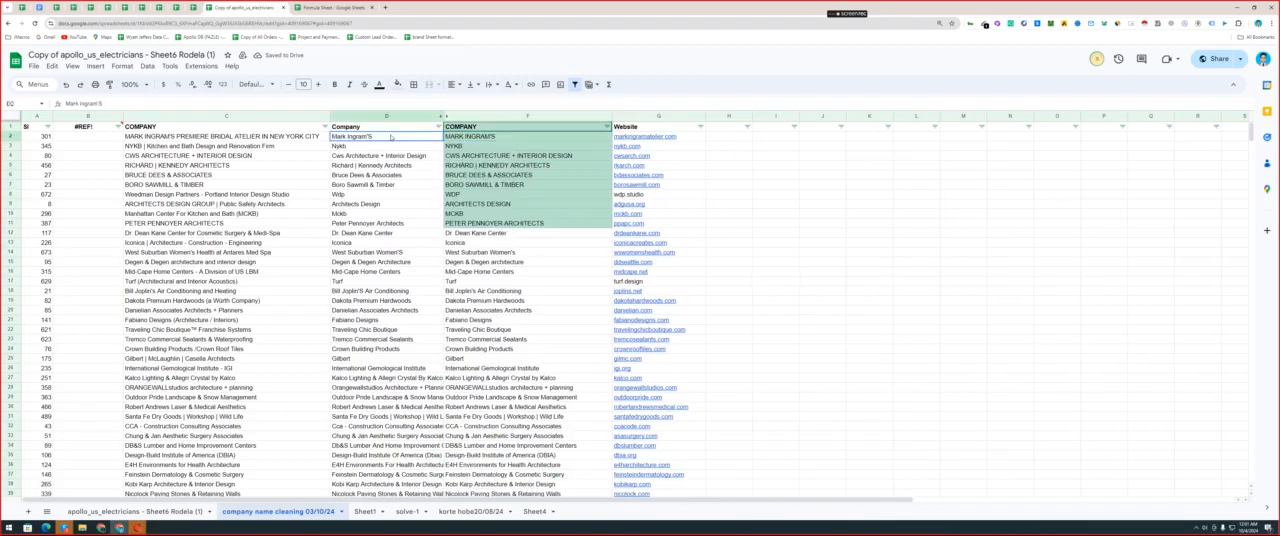
key("ctrl+c")
key("Right")
key("ctrl+v")
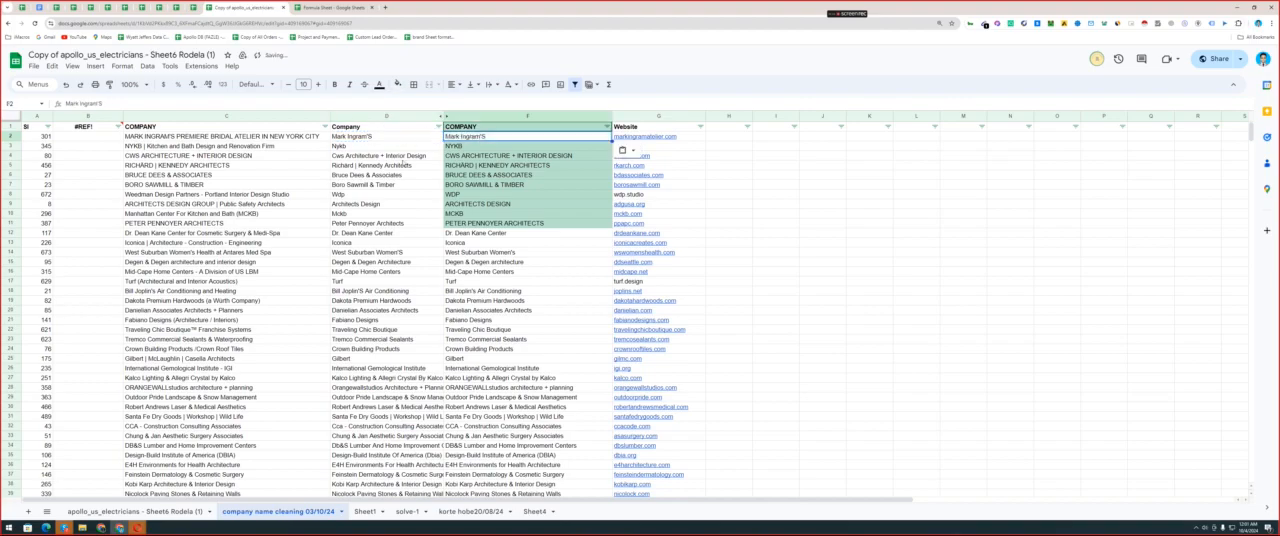
Compare the all-capital abbreviation NYKB in F3 with its proper-case version in D3.
left_click(362, 155)
left_click(361, 146)
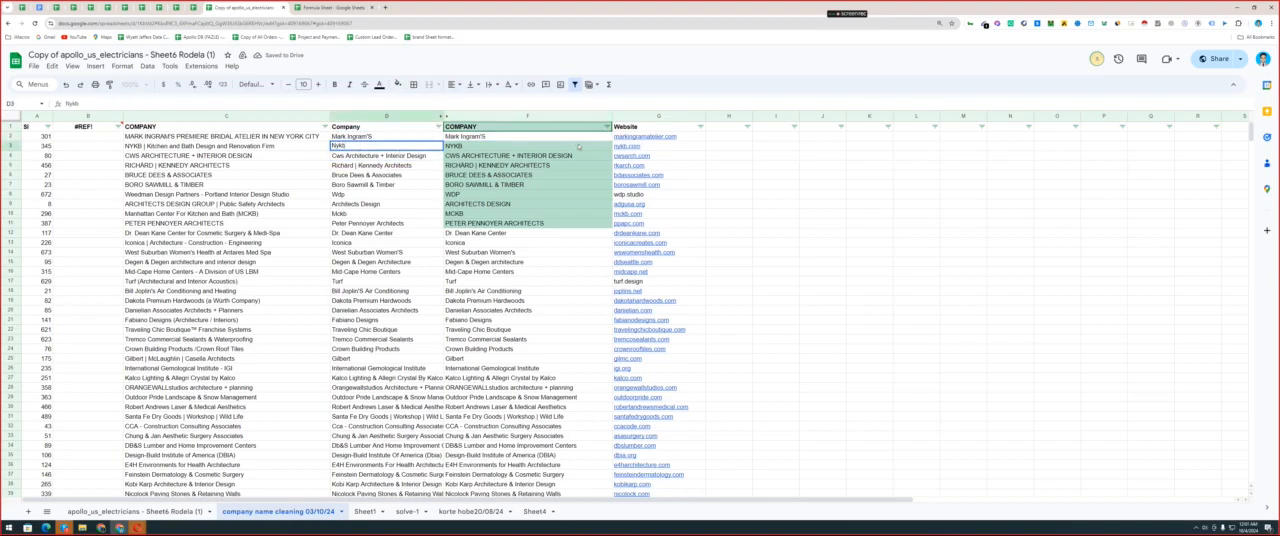
left_click(475, 147)
double_click(475, 147)
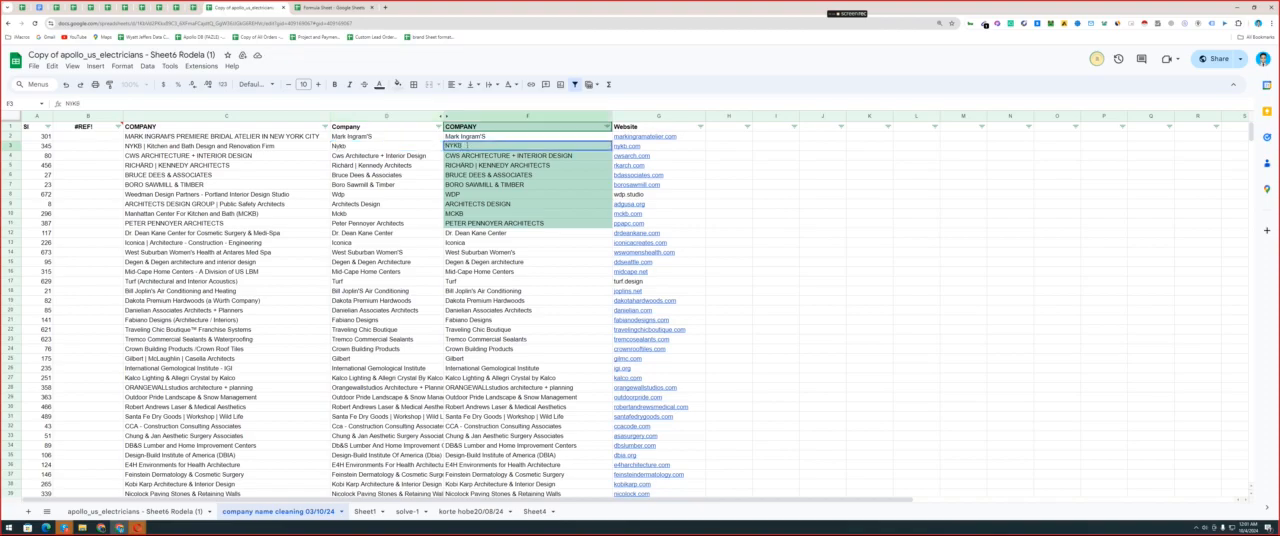
left_click_drag(467, 146, 440, 144)
left_click(340, 147)
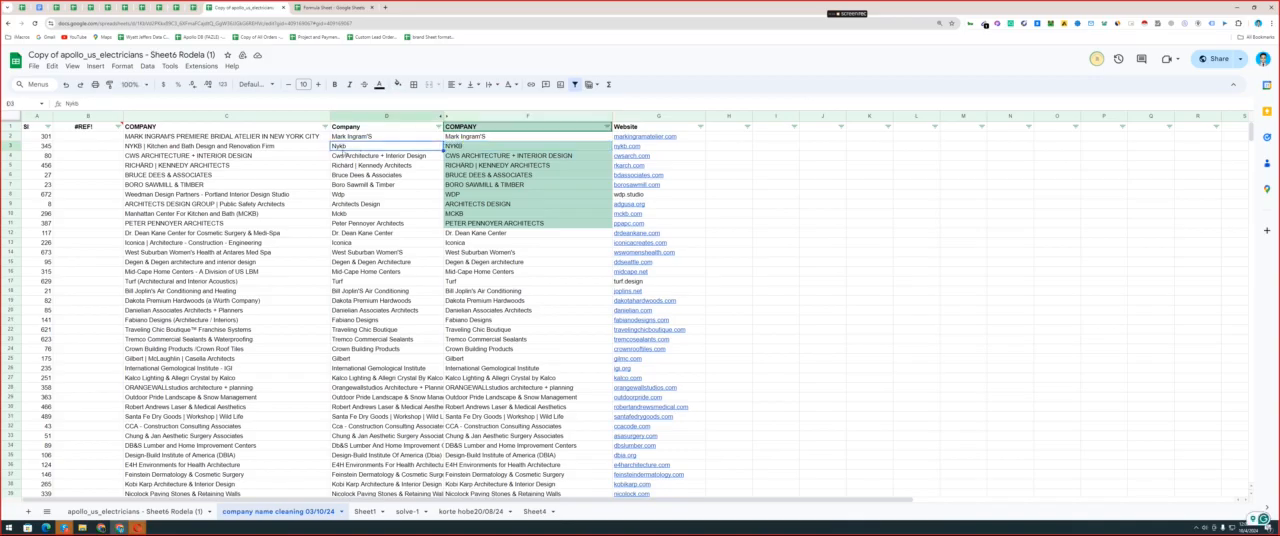
double_click(337, 147)
double_click(337, 146)
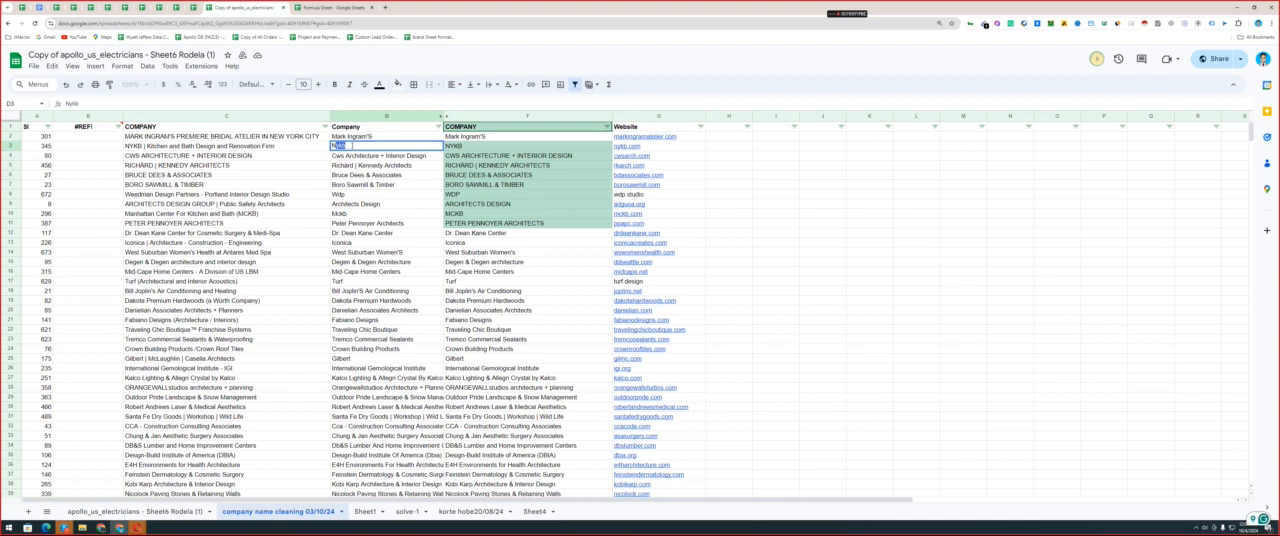
left_click(457, 147)
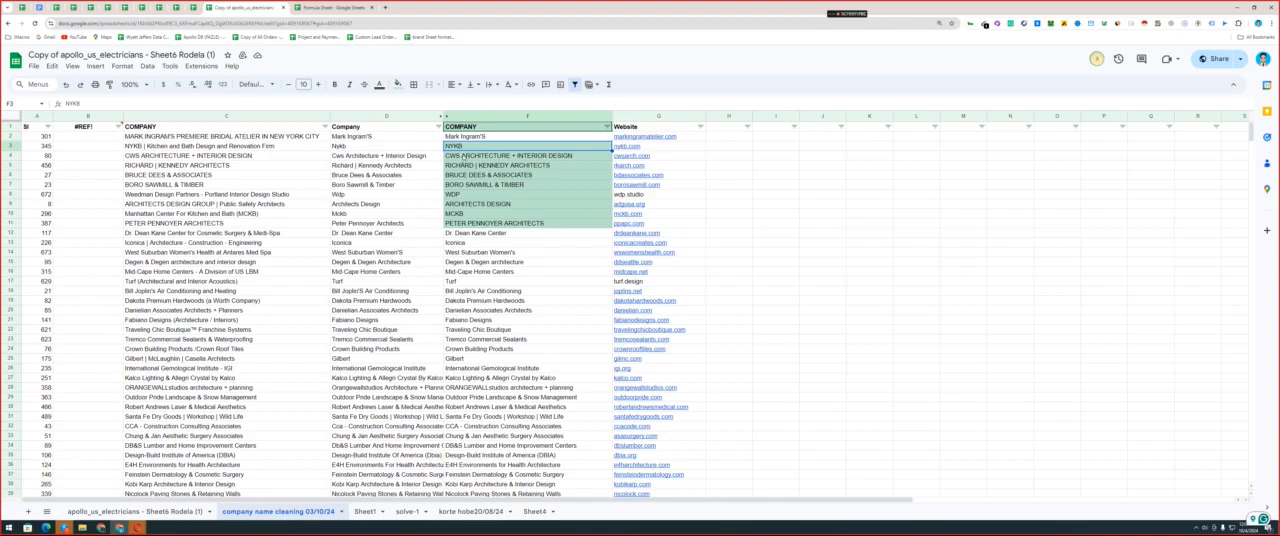
Replace the all-capital company names in F4 and F5 with the proper-case versions from D4 and D5.
left_click(360, 159)
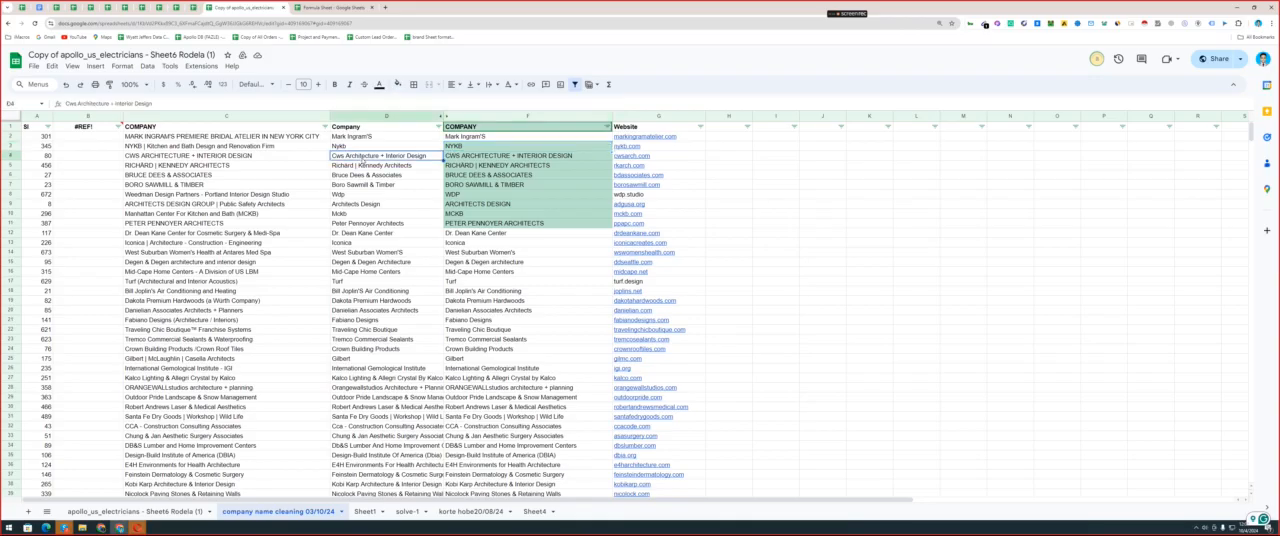
key("ctrl+c")
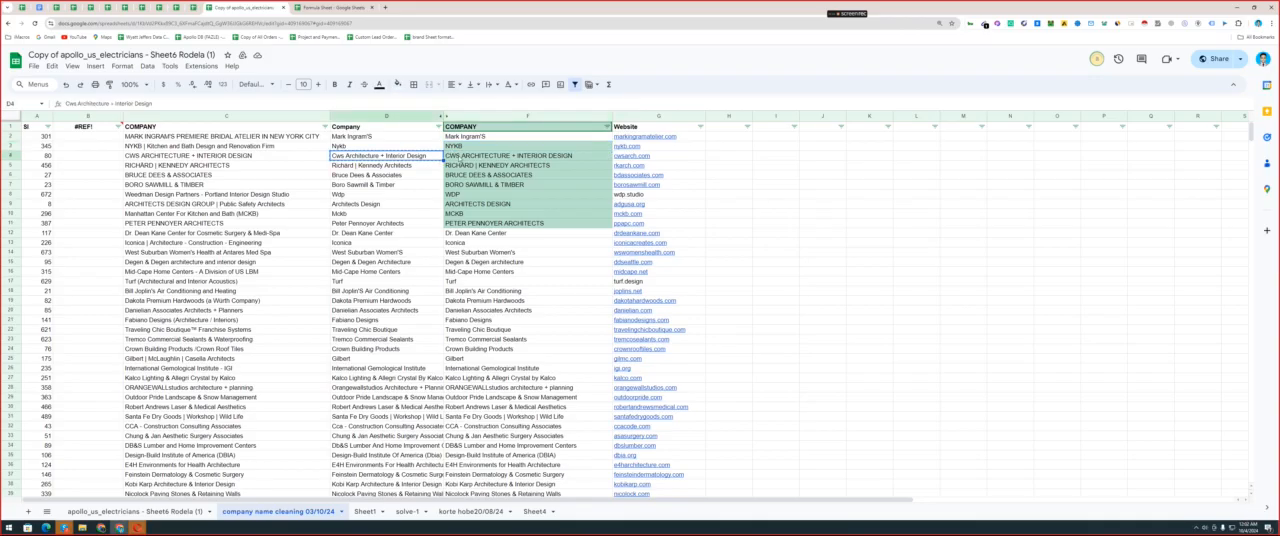
left_click(474, 157)
key("ctrl+v")
left_click(405, 166)
key("ctrl+c")
left_click(474, 166)
key("ctrl+v")
Replace the all-capital company names in F6, F7, F9 and F11 with their proper-case versions from column D.
left_click(380, 175)
key("ctrl+c")
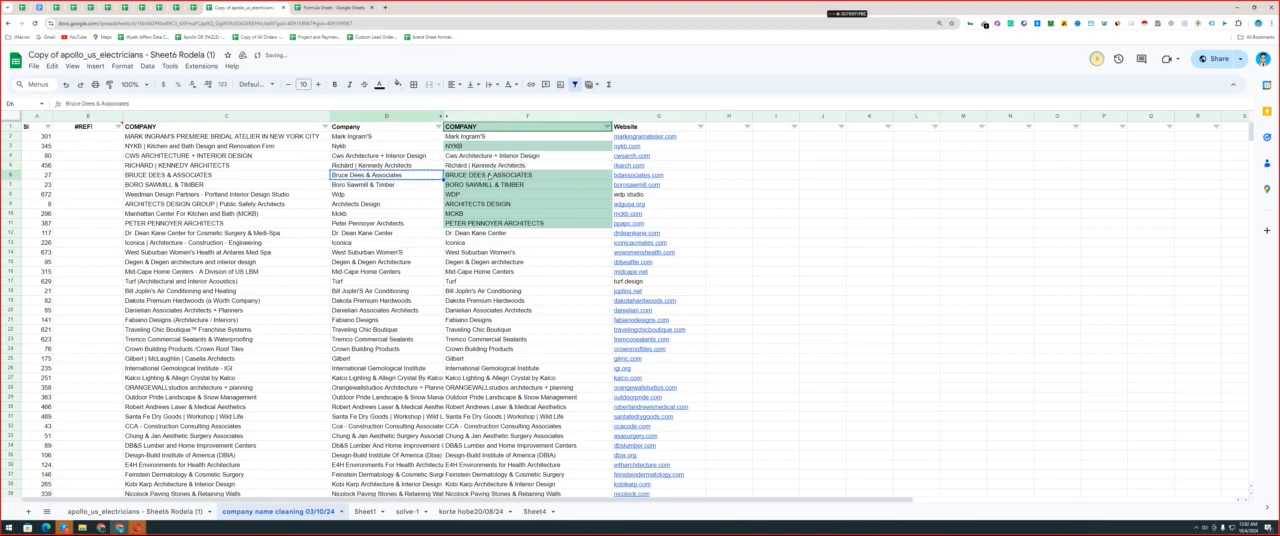
left_click(474, 175)
key("ctrl+v")
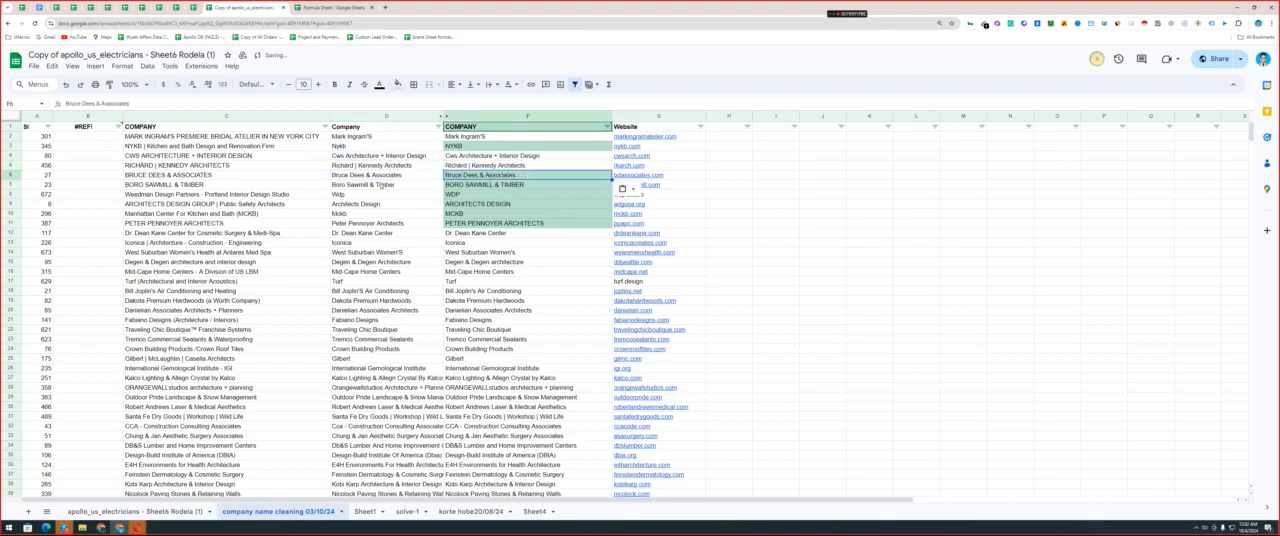
left_click(380, 185)
key("ctrl+c")
left_click(474, 185)
key("ctrl+v")
left_click(382, 195)
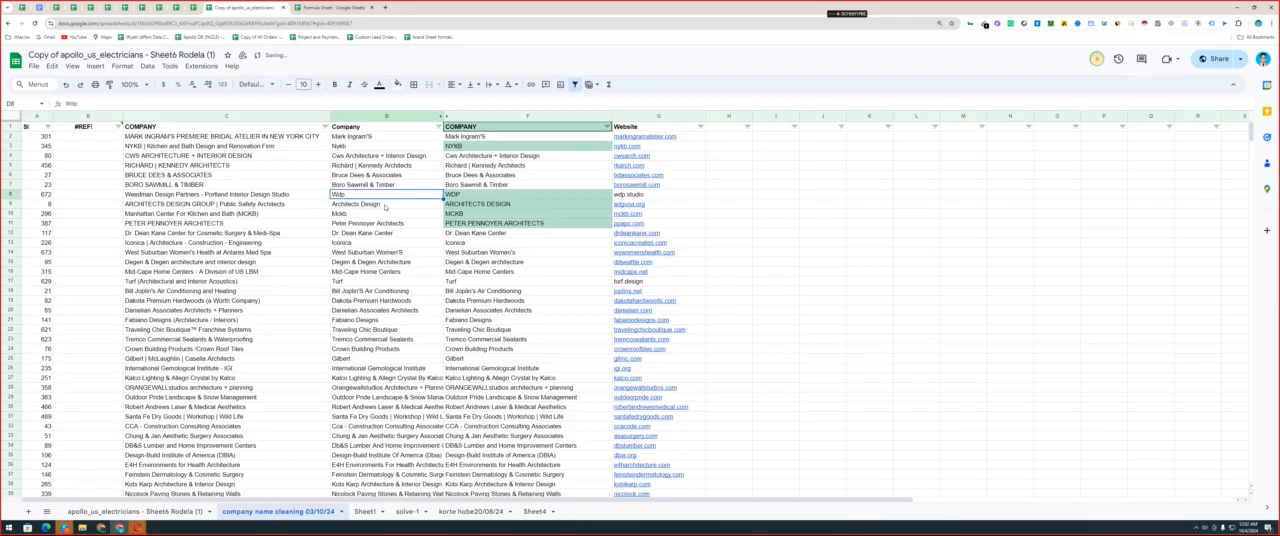
Shorten the names in F4:F7 and F9 to Cws Architecture, Richard, Bruce Dees, Boro Sawmill and Architects.
left_click(495, 157)
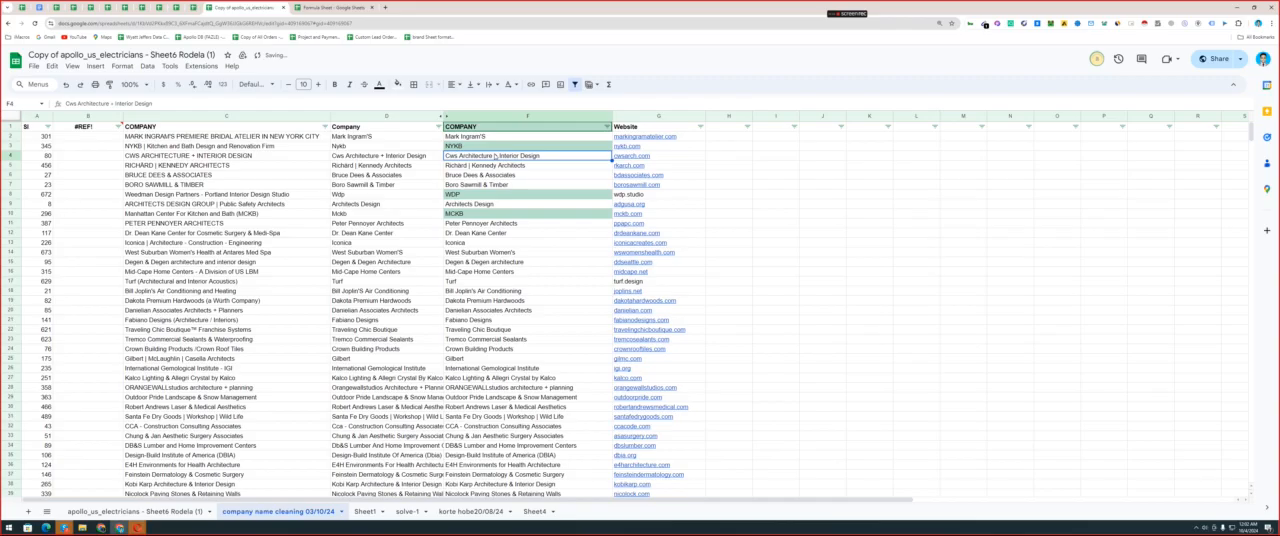
key("BackSpace")
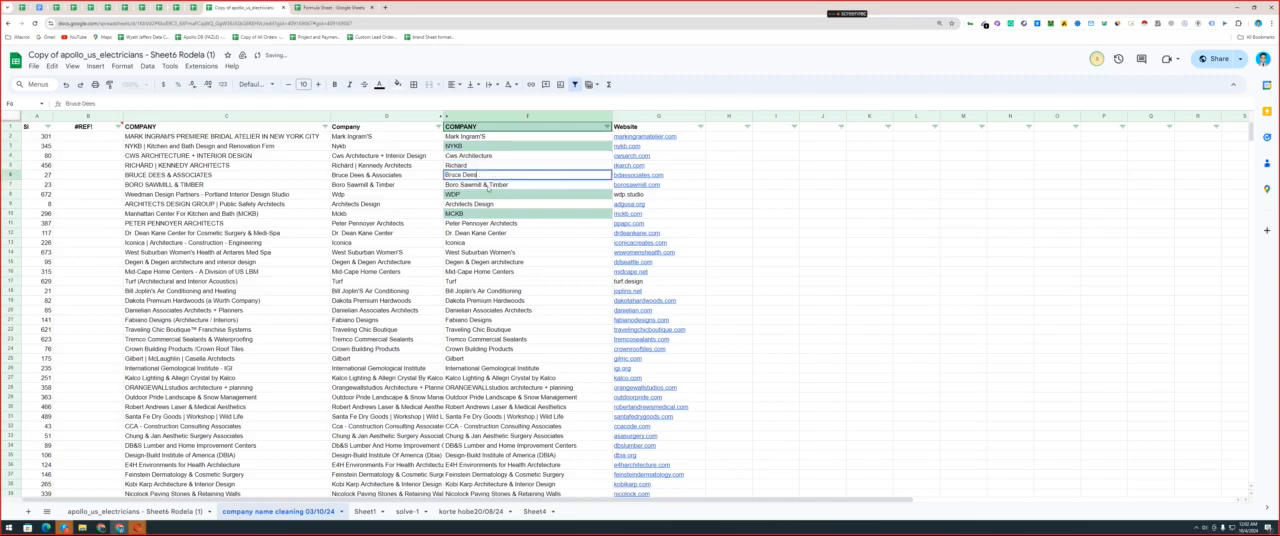
double_click(488, 187)
key("ctrl+shift+Left")
key("ctrl+shift+Left")
key("BackSpace")
double_click(543, 203)
key("ctrl+shift+Left")
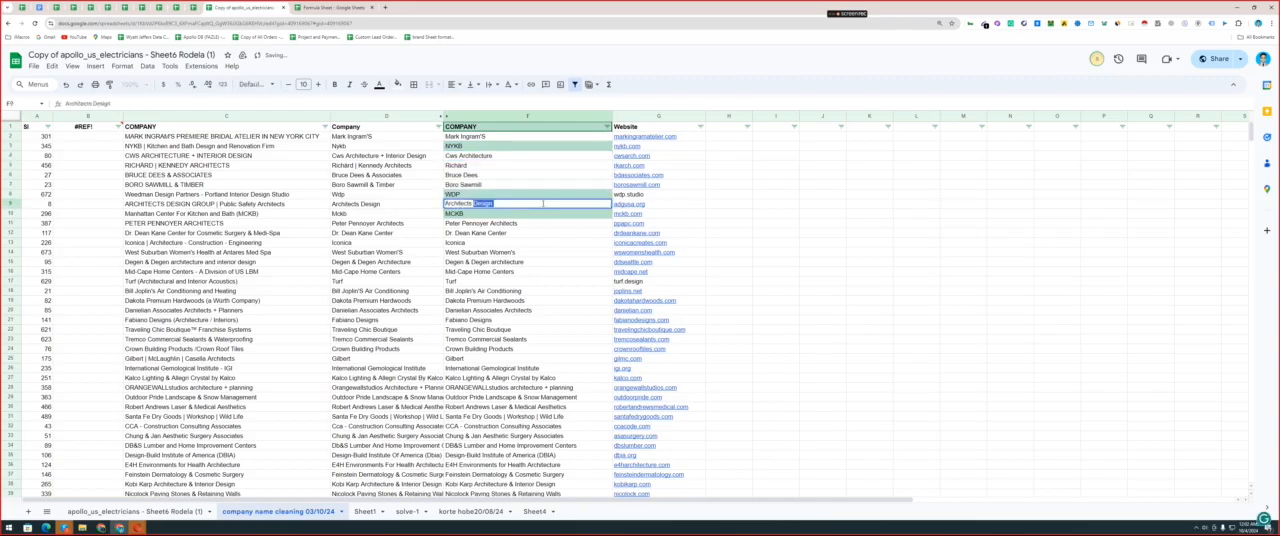
key("BackSpace")
left_click(520, 224)
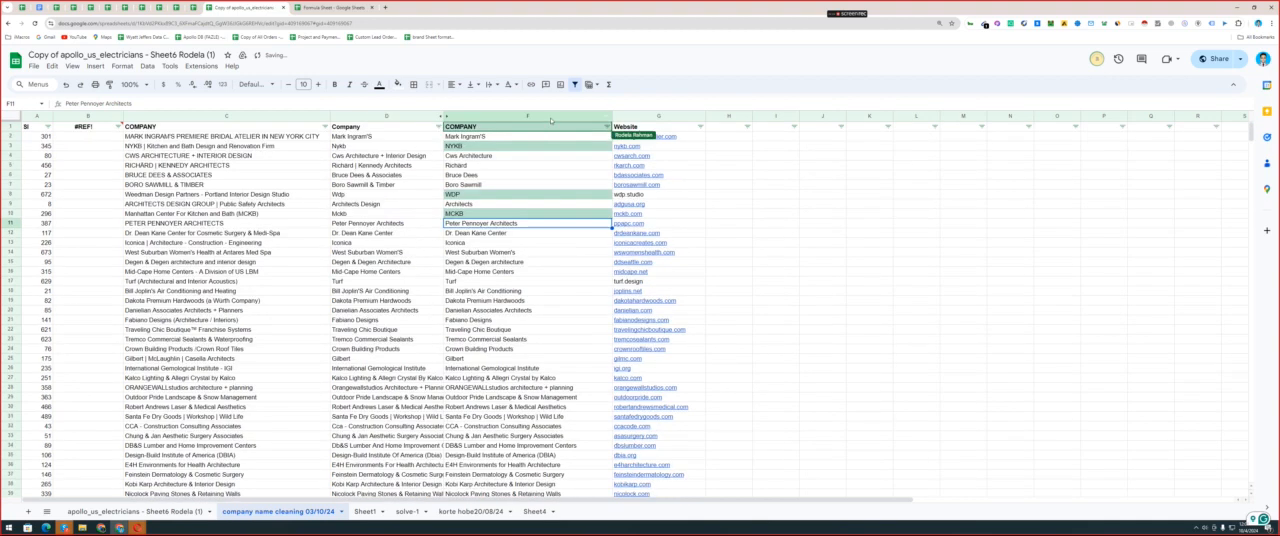
Delete the all-capital EXACT conditional formatting rule from column F.
left_click(550, 117)
left_click(123, 66)
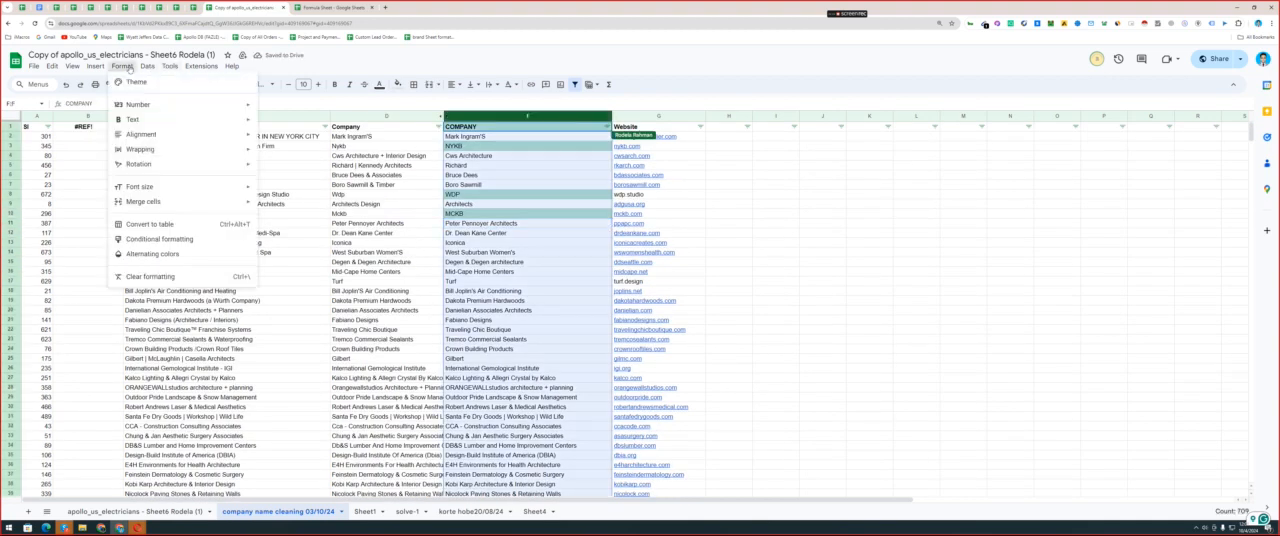
left_click(159, 239)
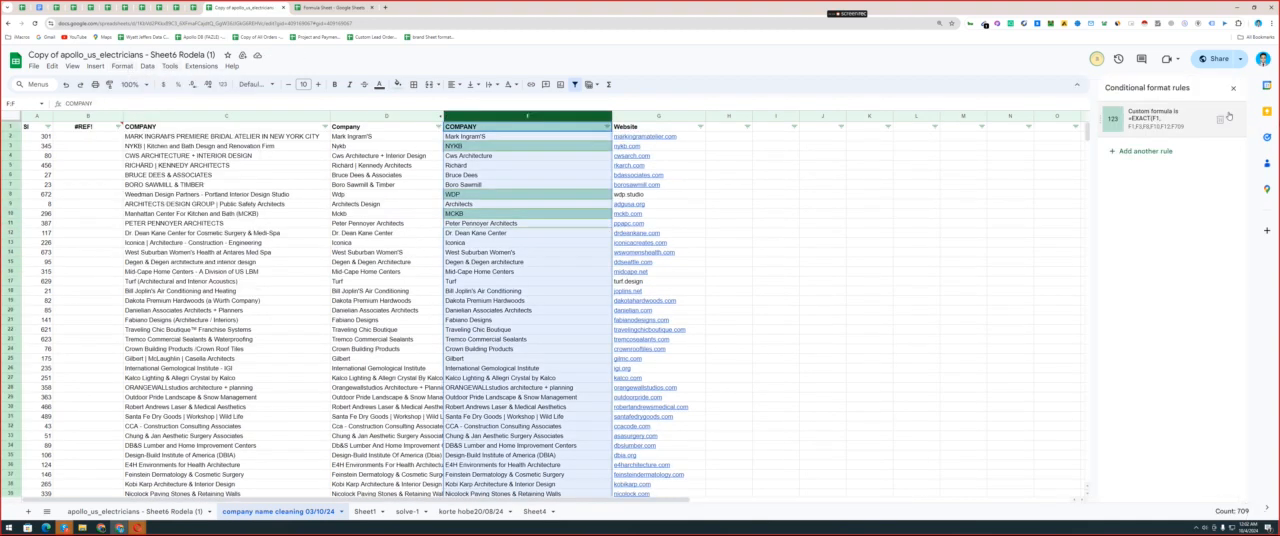
left_click(1222, 121)
Copy the REGEXMATCH formula for cells starting with a small letter from the Formula Sheet.
left_click(333, 7)
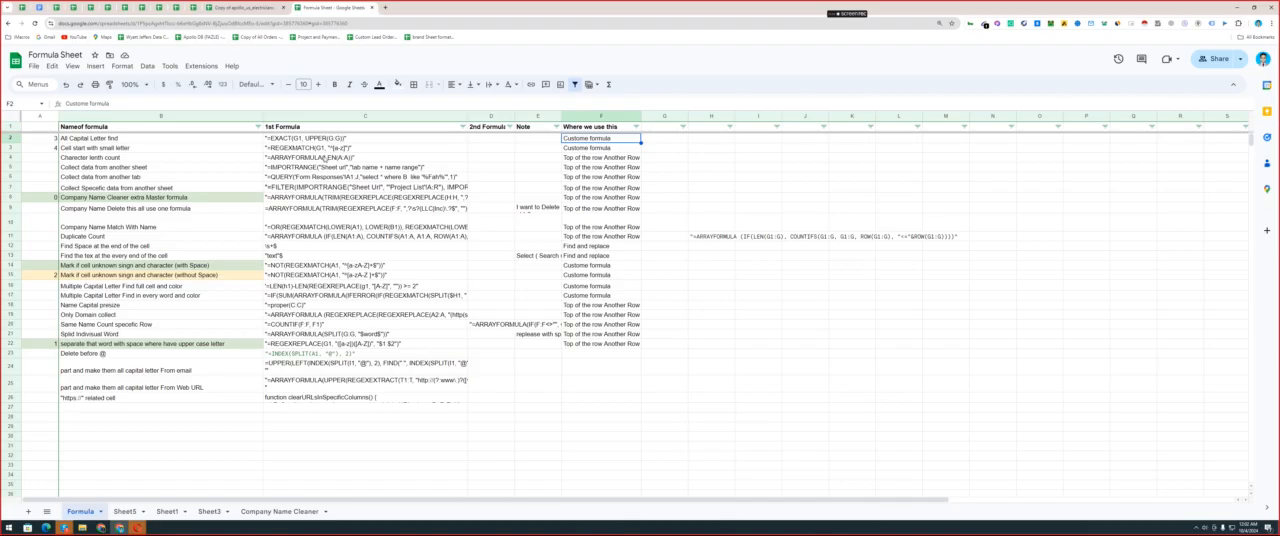
left_click(322, 148)
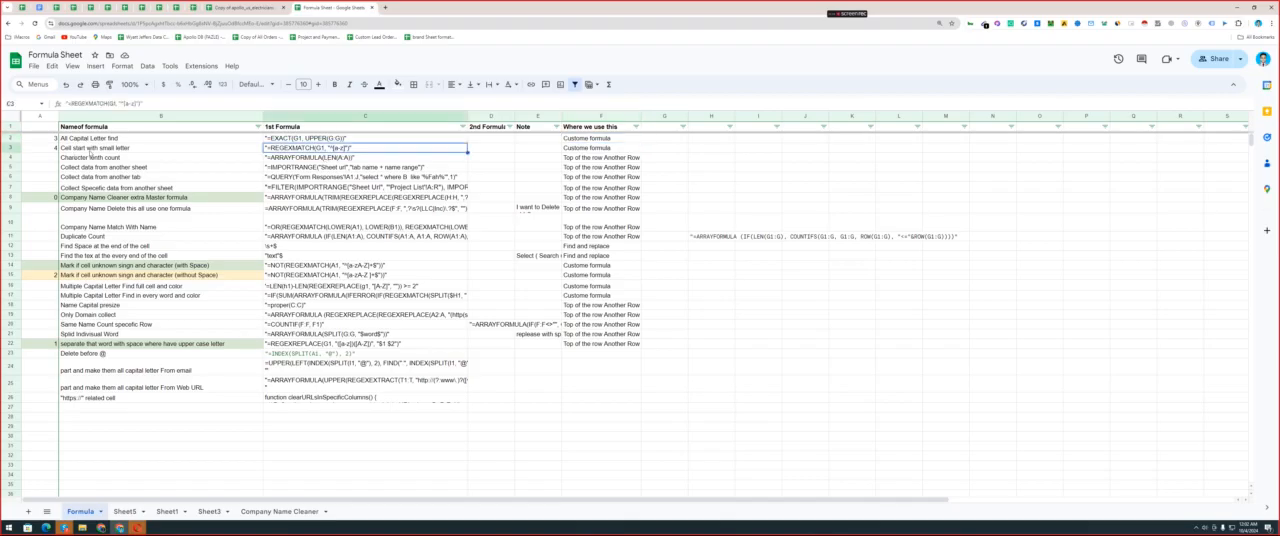
double_click(272, 148)
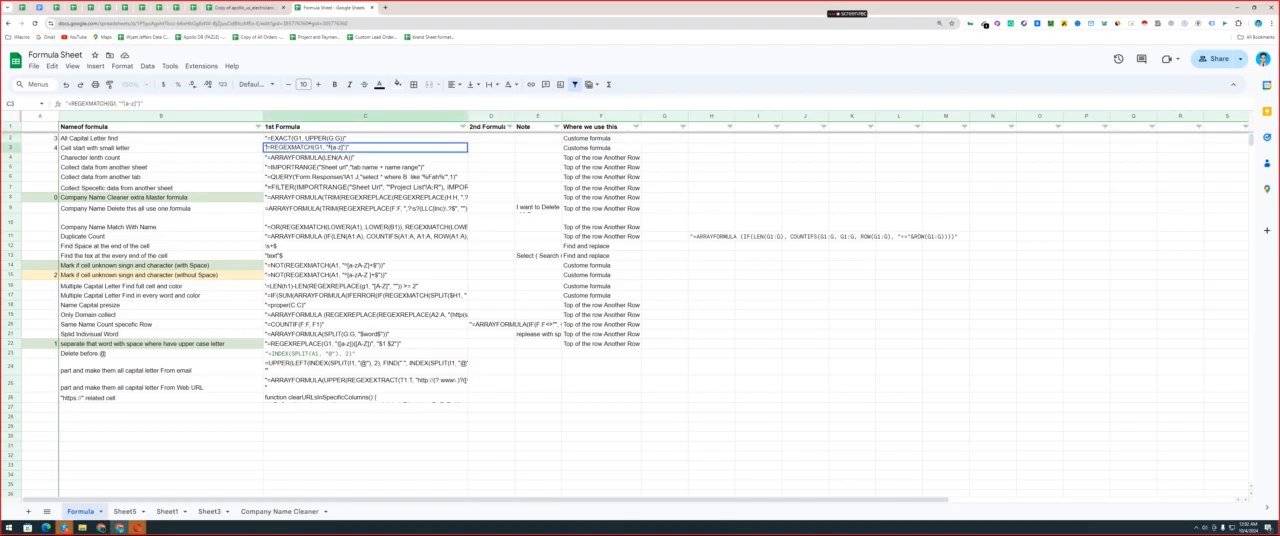
left_click_drag(267, 148, 346, 148)
Return to the company sheet and make the first letters of the names in F2 and F3 lowercase as test cases.
left_click(236, 6)
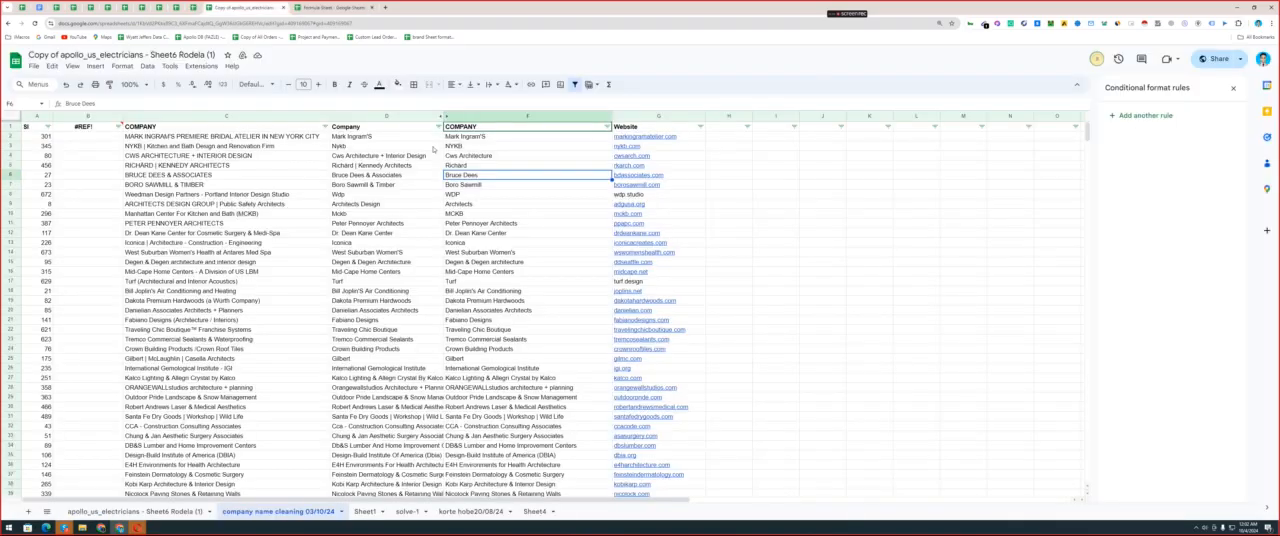
left_click(446, 136)
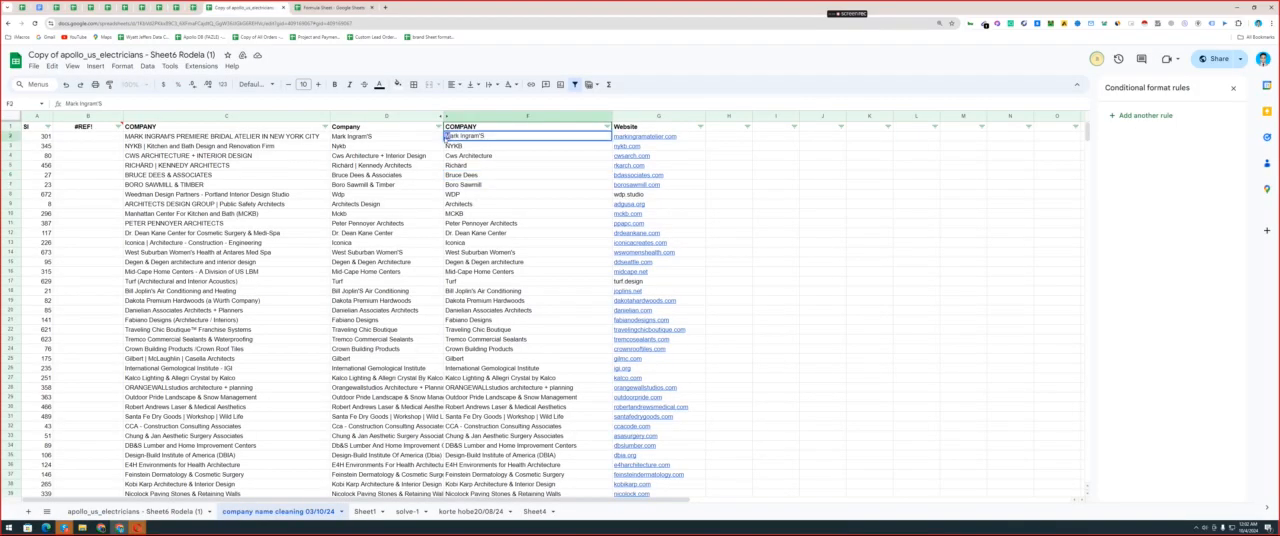
type("m")
key("Return")
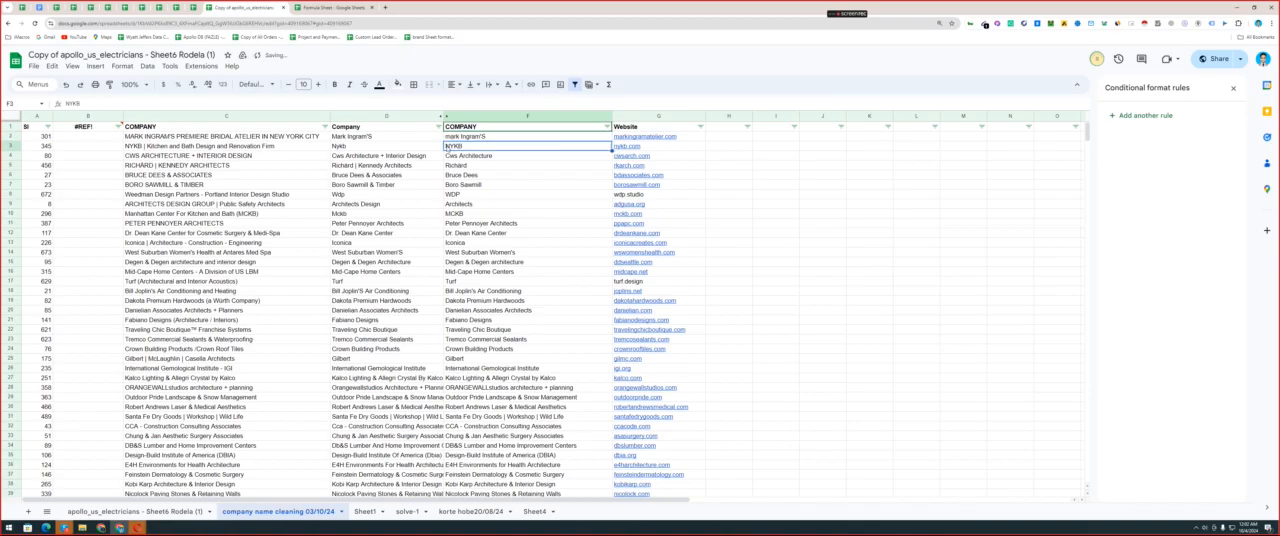
double_click(448, 146)
left_click_drag(451, 146, 445, 146)
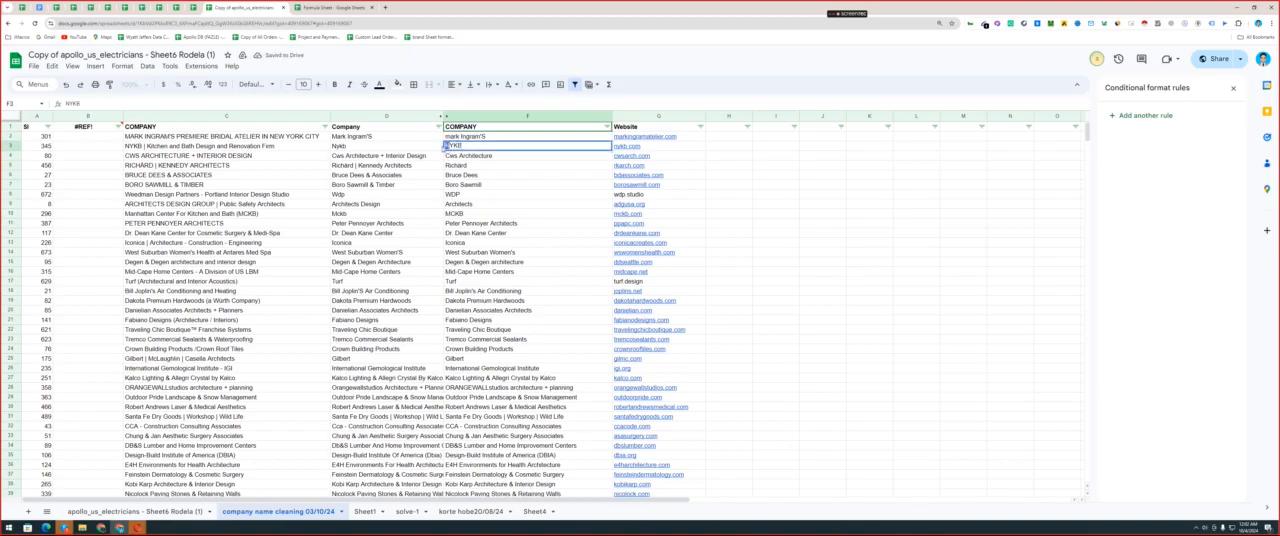
type("n")
left_click(459, 168)
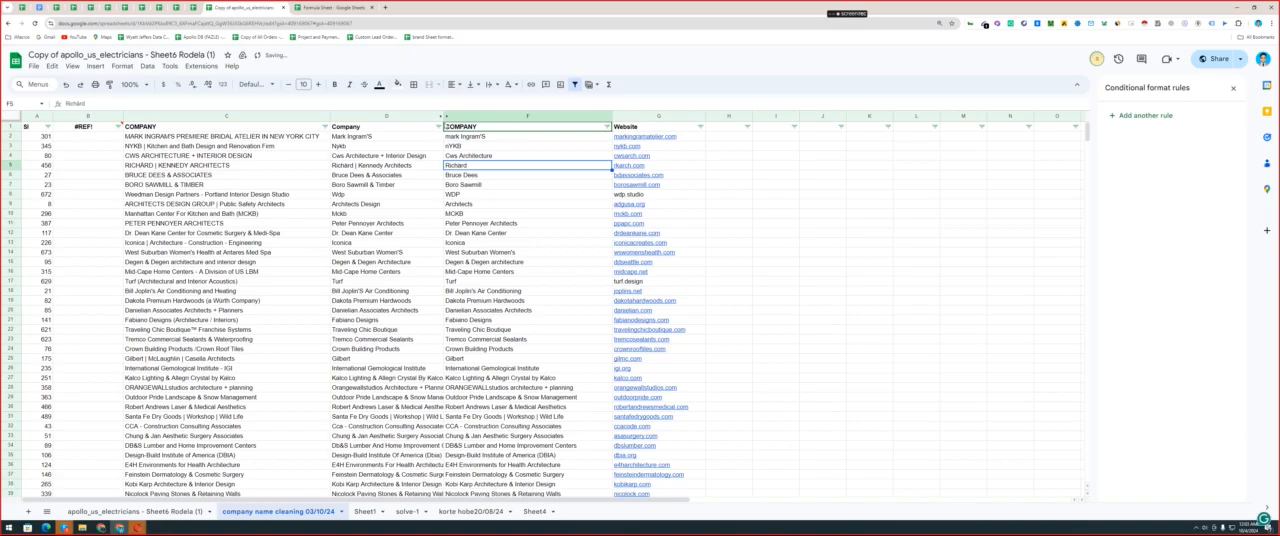
Add a conditional formatting rule to F1:F709 with the custom formula =REGEXMATCH(F1, "^[a-z]") and the default green style.
left_click(489, 116)
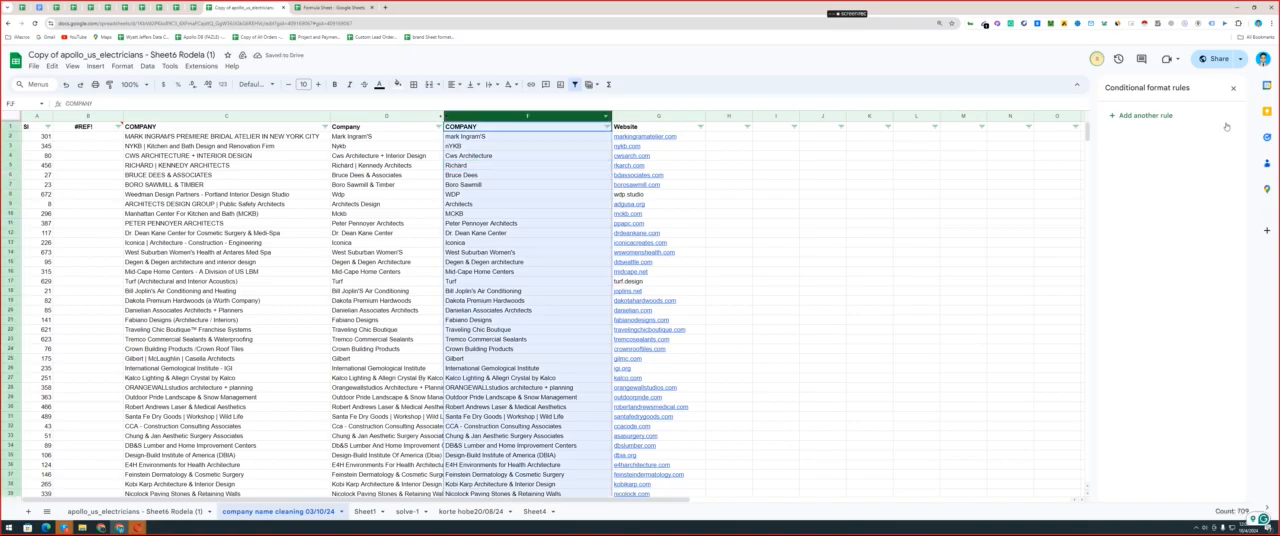
left_click(1146, 116)
left_click(1168, 211)
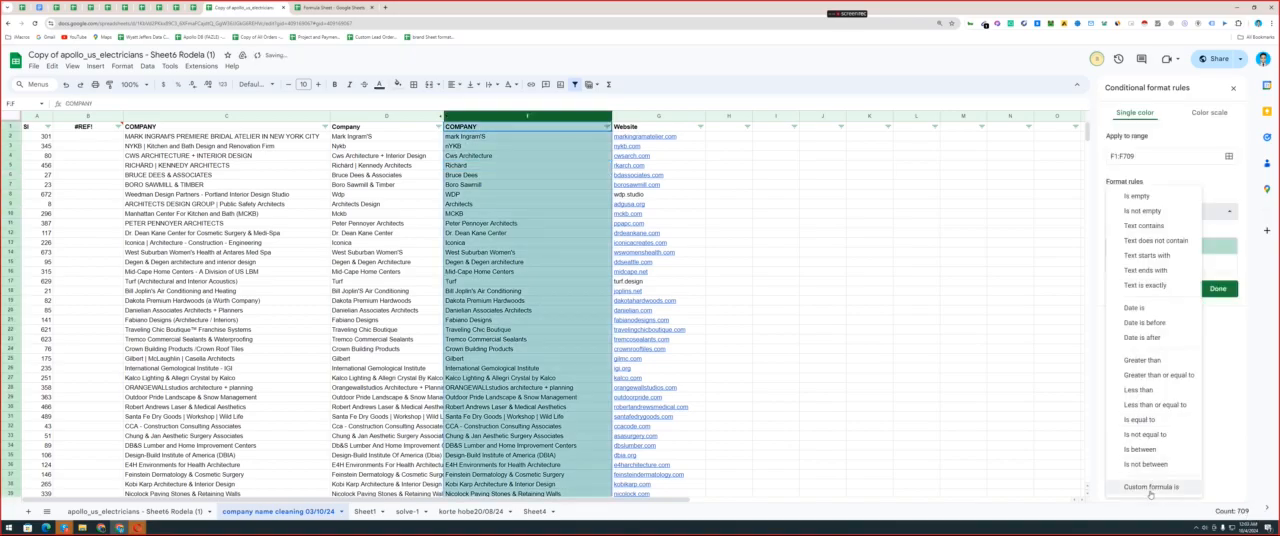
left_click(1150, 487)
left_click(1147, 232)
key("ctrl+v")
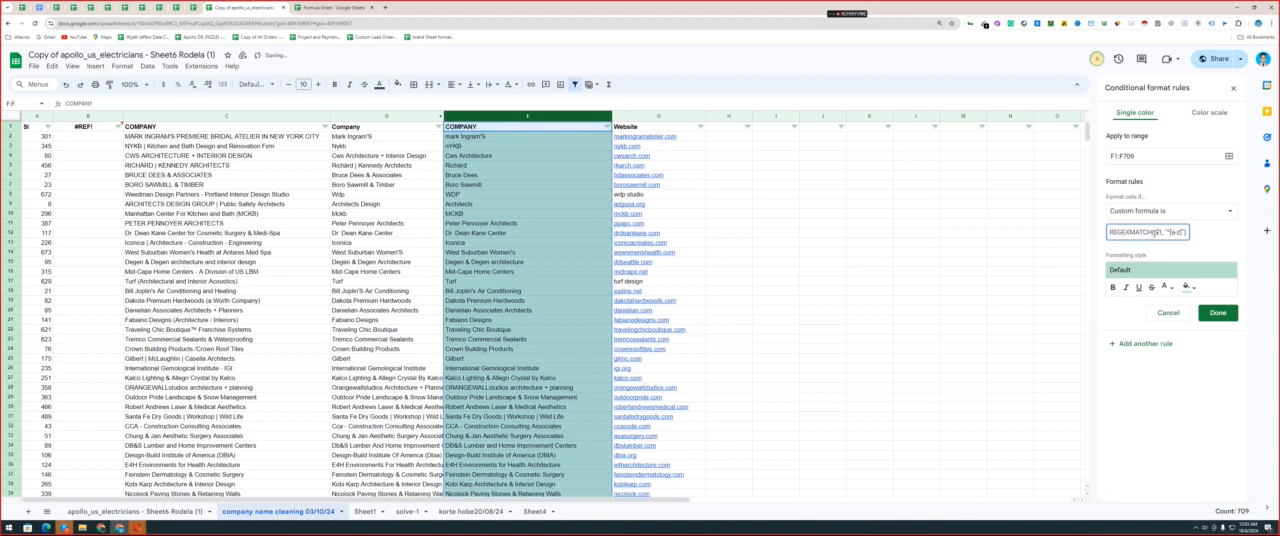
key("Home")
type("=")
left_click(1218, 313)
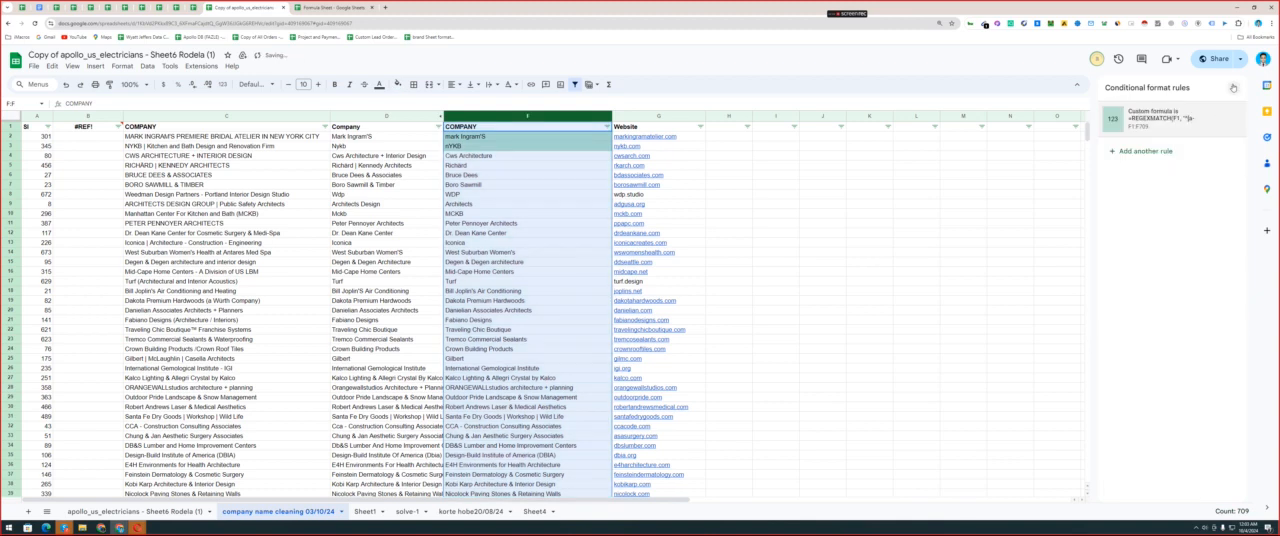
left_click(1233, 88)
key("Right")
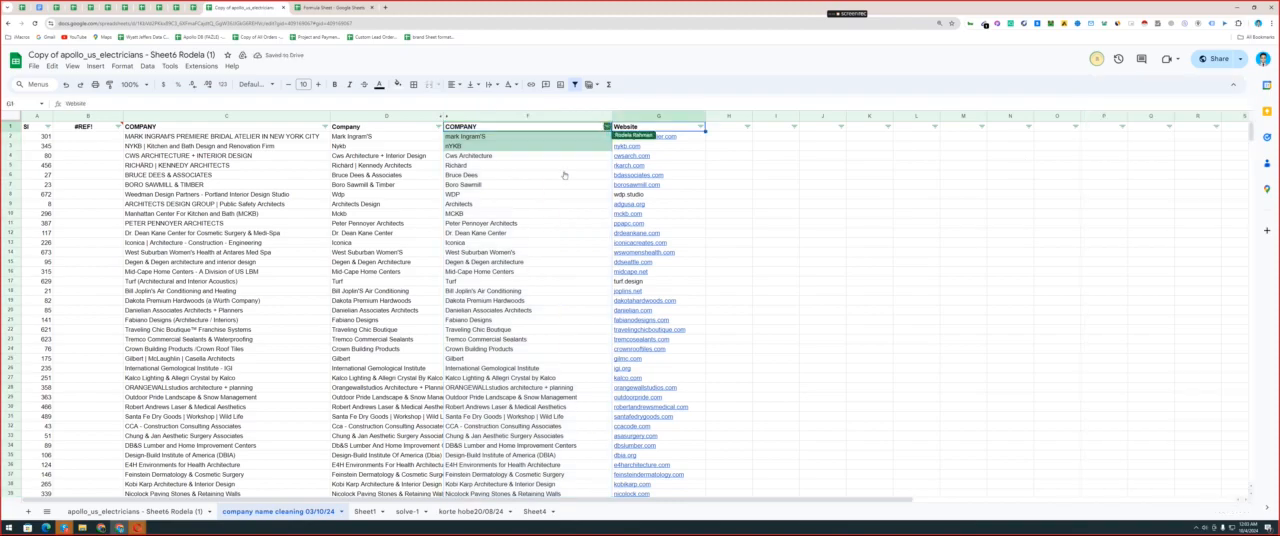
Sort the COMPANY column F by the green fill color.
left_click(607, 126)
mouse_move(560, 174)
mouse_move(650, 177)
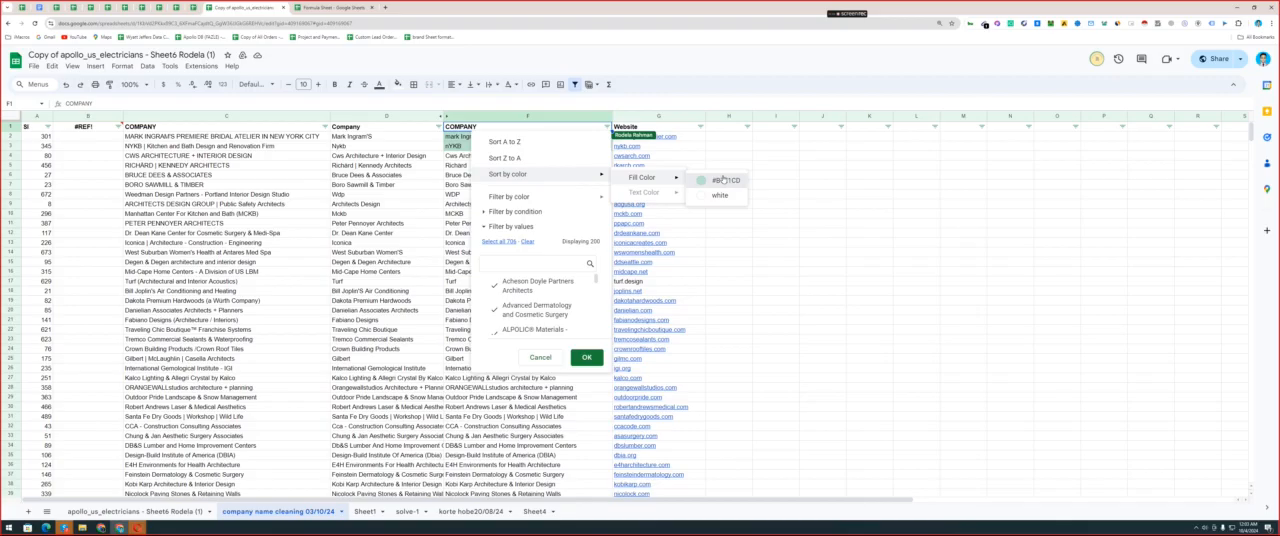
left_click(722, 180)
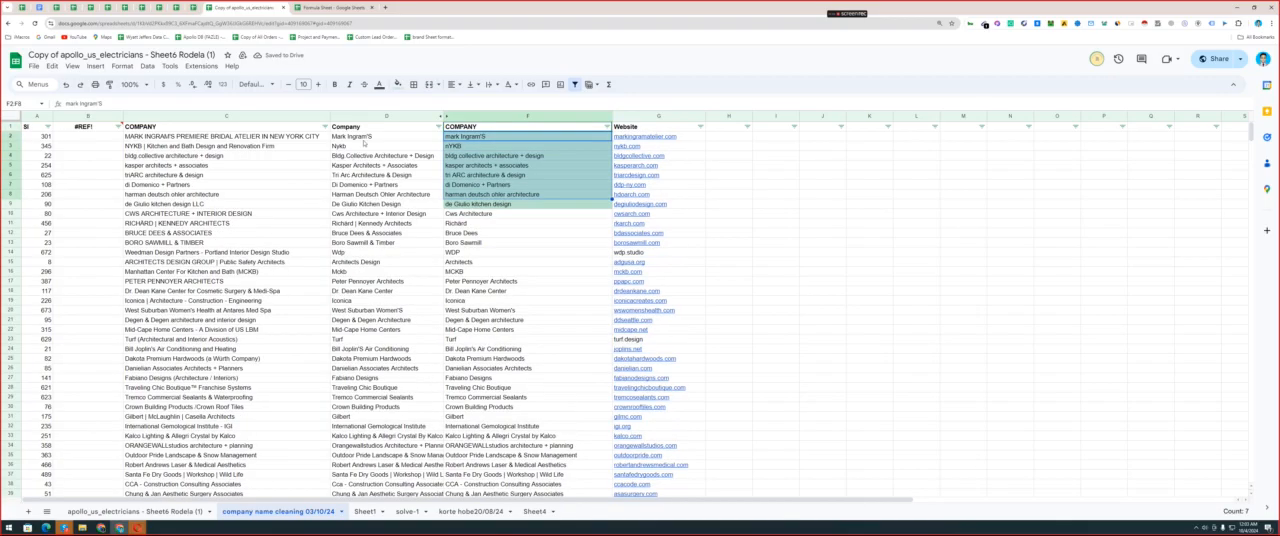
Replace the names starting with a small letter in F2 and F4:F9 with the proper-case versions from column D.
left_click(428, 141)
key("ctrl+c")
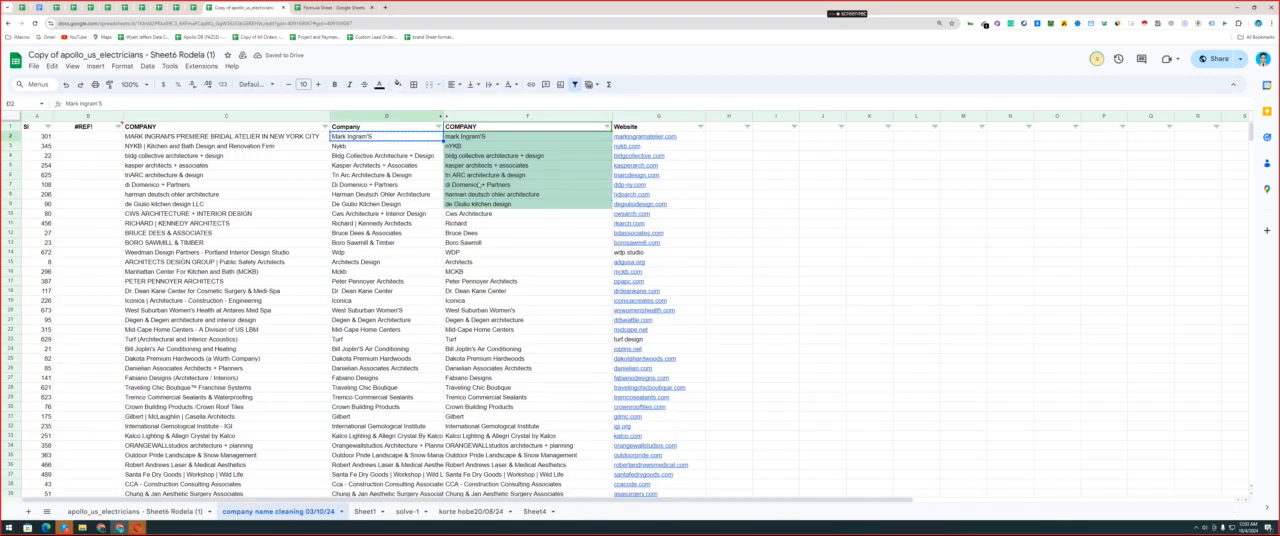
key("Right")
key("ctrl+v")
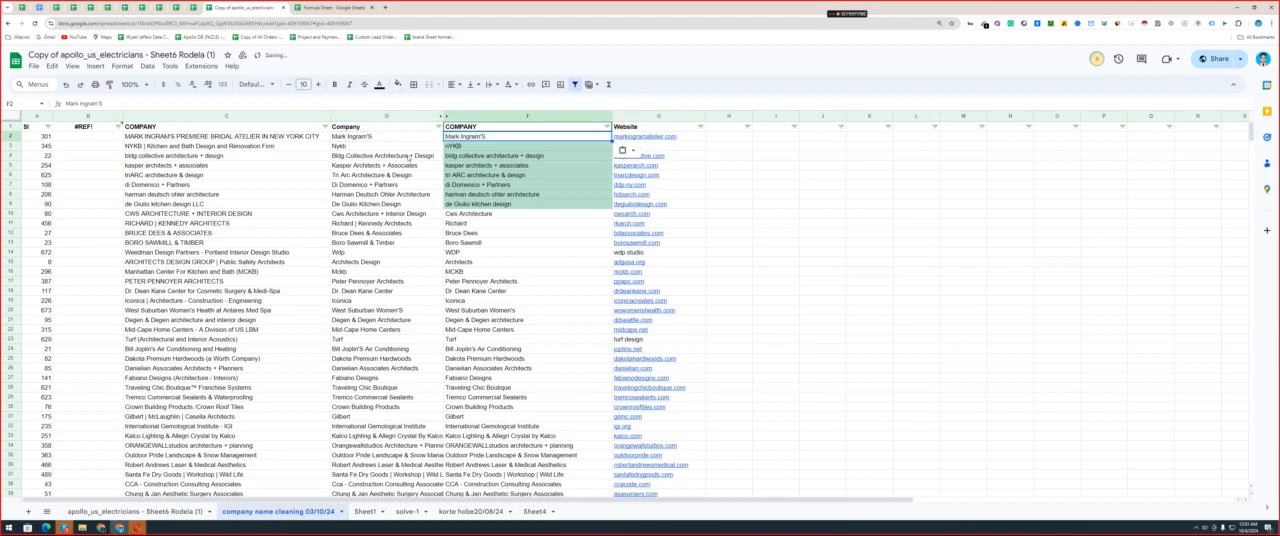
left_click_drag(410, 157, 400, 203)
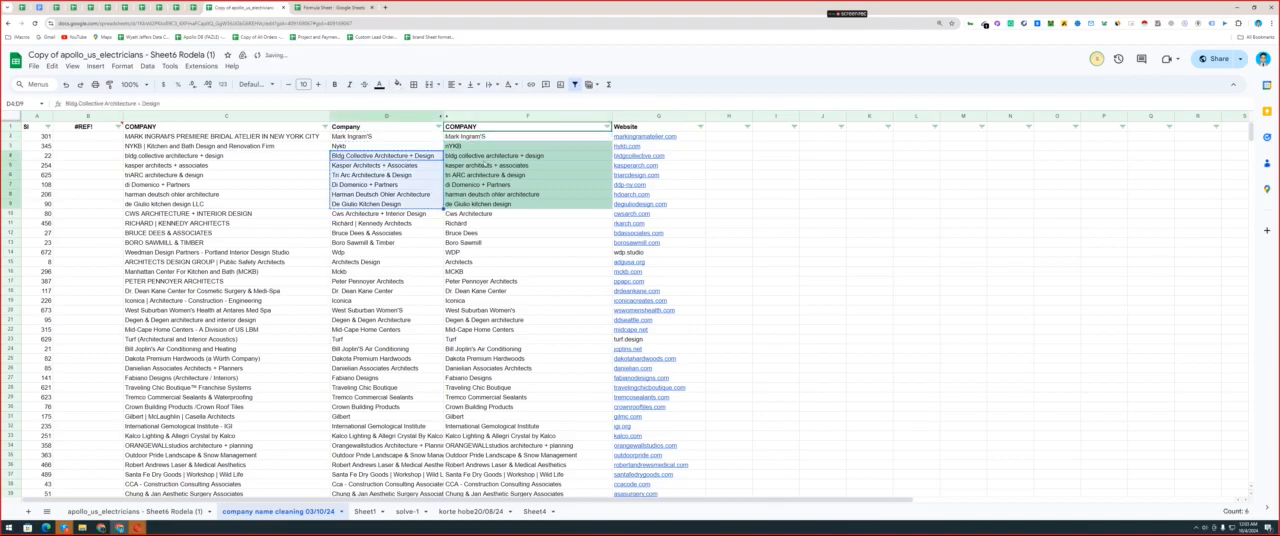
key("ctrl+c")
left_click(484, 157)
key("ctrl+v")
Check the first letters of the corrected company names in F4 and F5 and look over the names below.
left_click(440, 158)
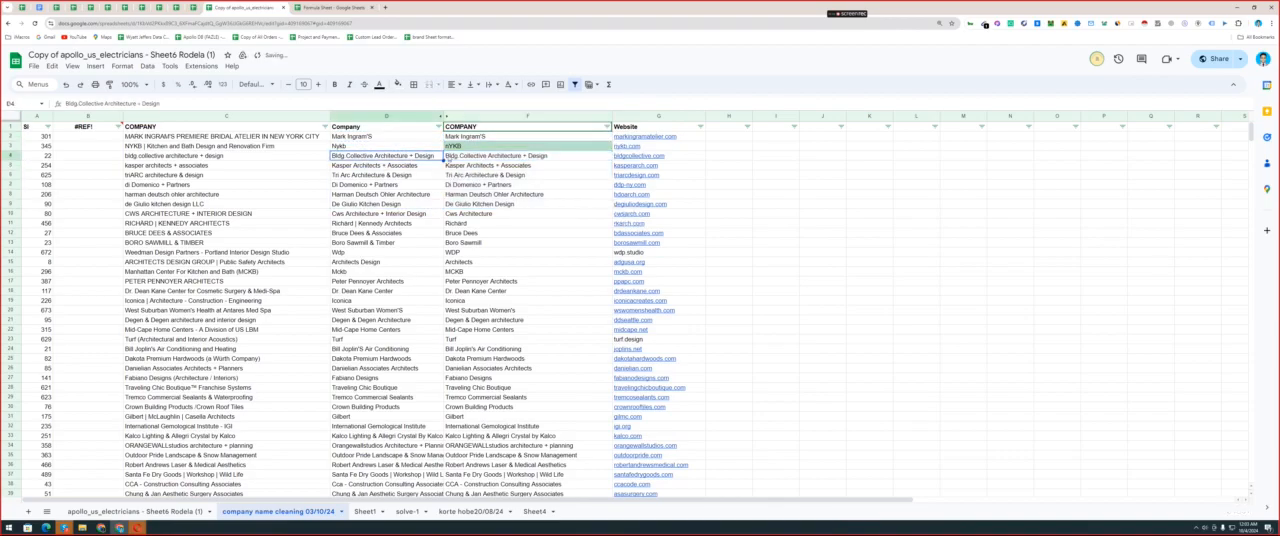
double_click(447, 157)
key("ctrl+a")
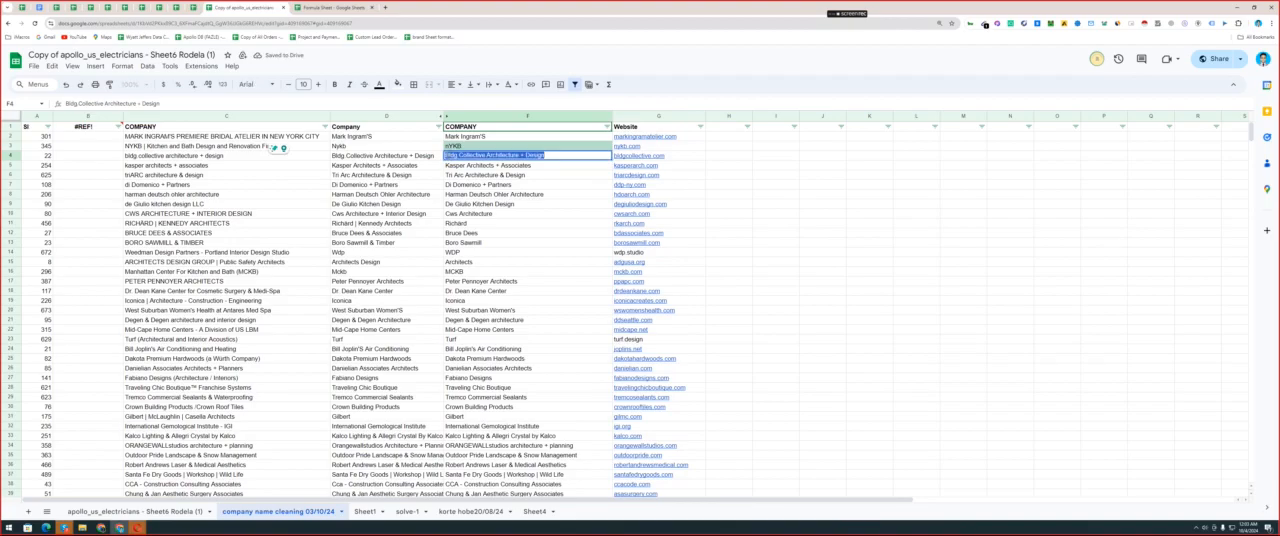
left_click(447, 156)
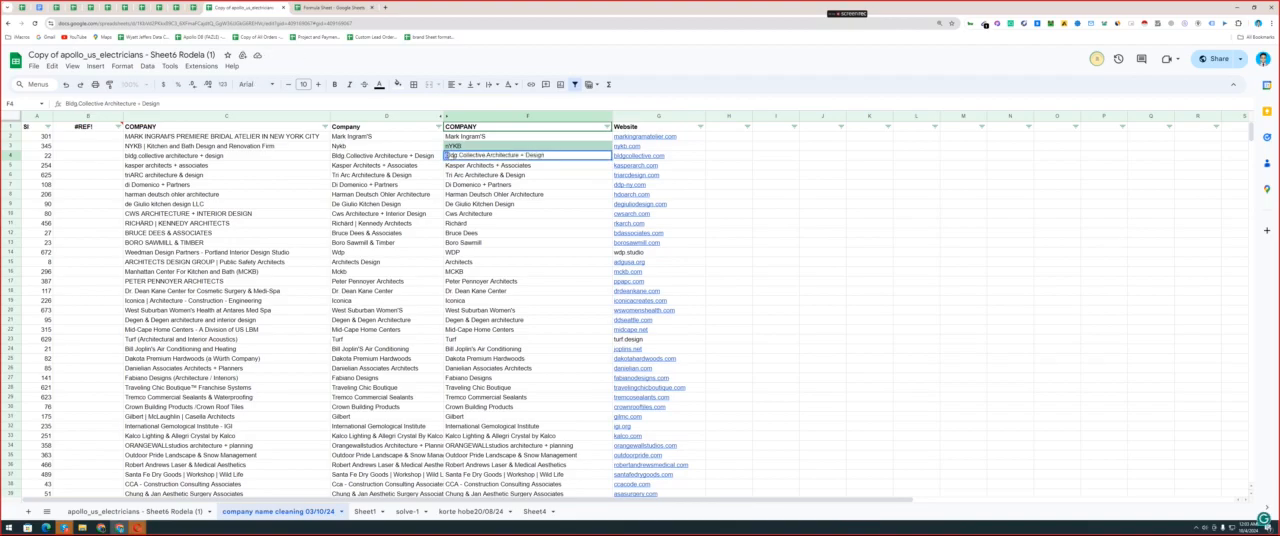
left_click(450, 166)
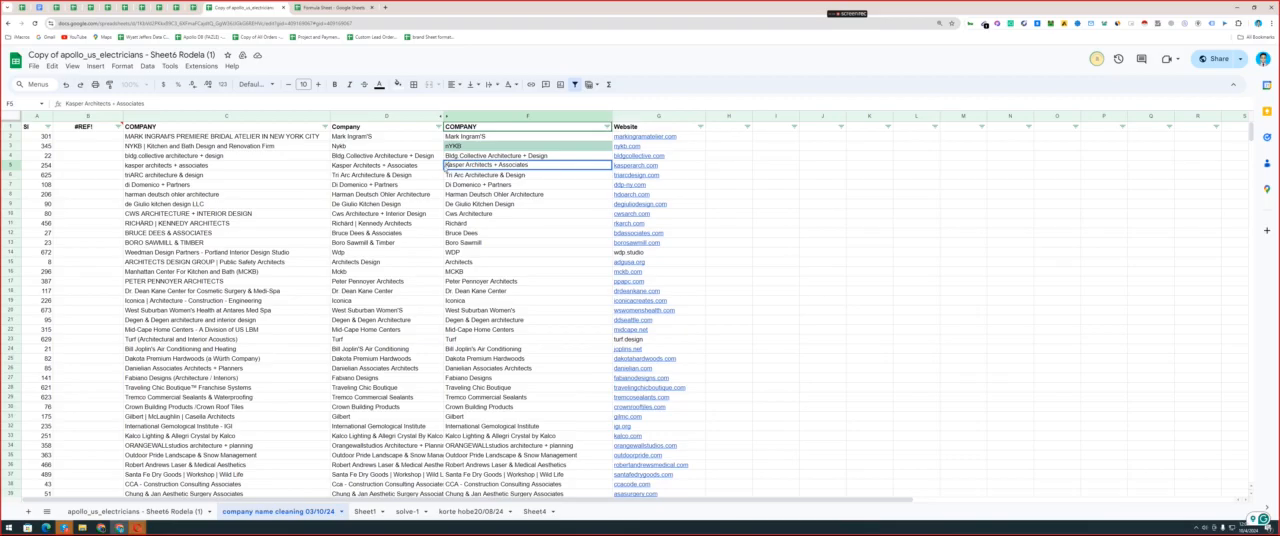
left_click(465, 175)
left_click_drag(465, 165, 470, 233)
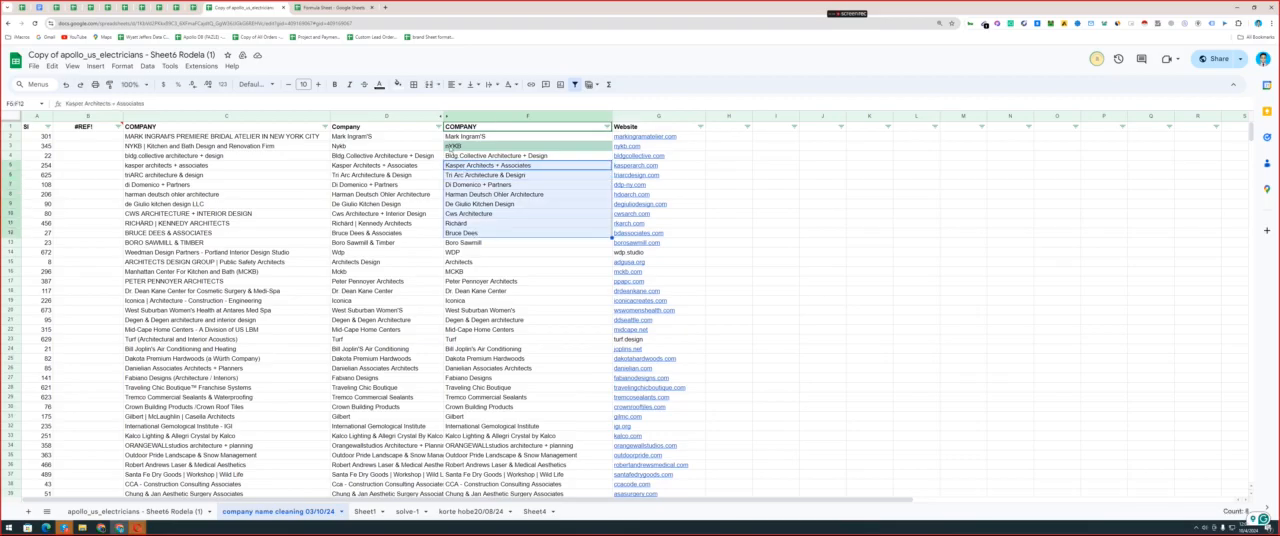
Correct the first letter of the company name in F3 so that it reads NYKB.
double_click(450, 147)
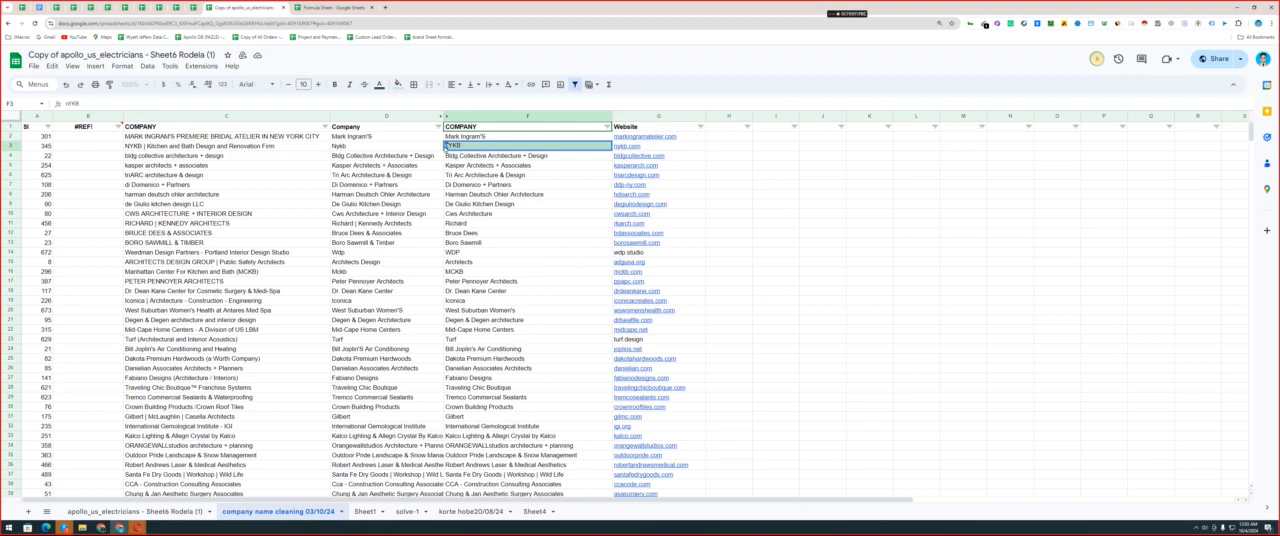
type("N")
key("Return")
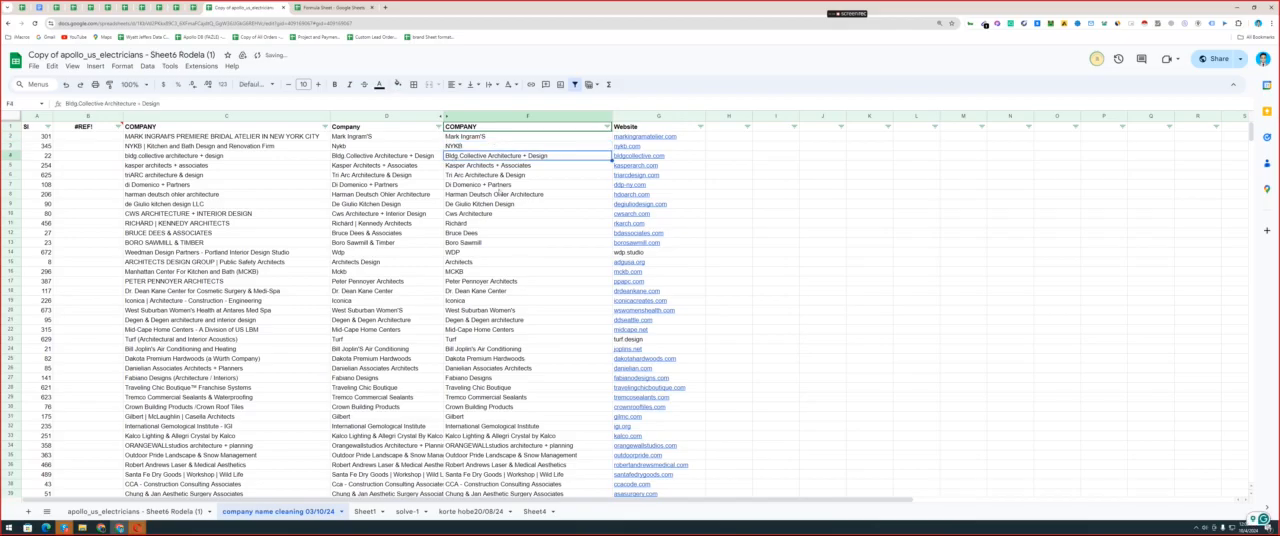
left_click(519, 263)
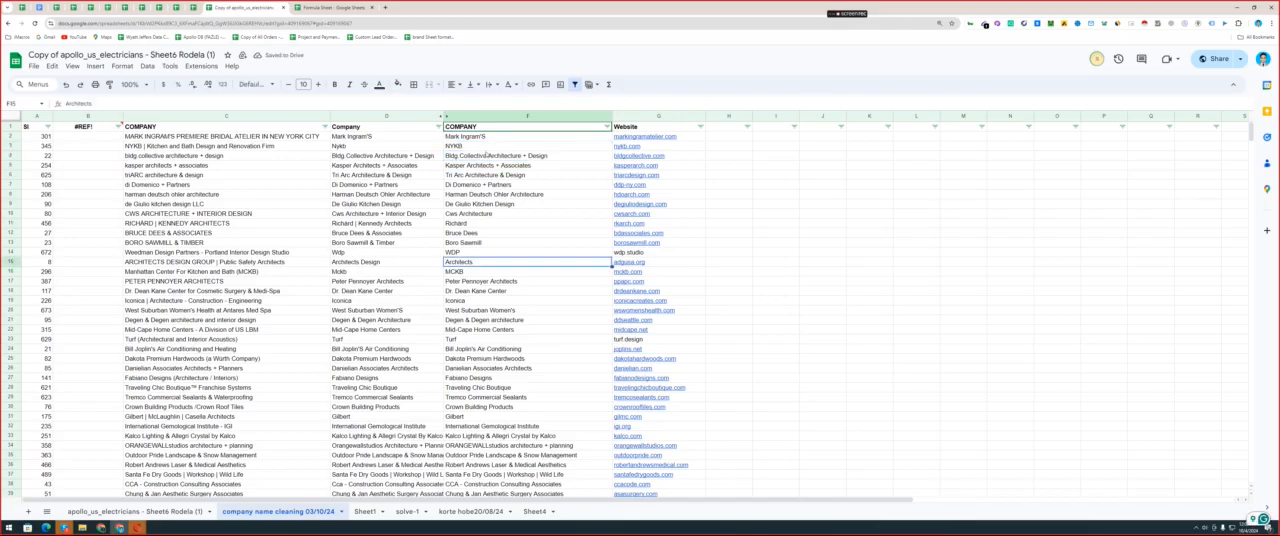
Unhide the Company Short Name column E and copy the cleaned names from F2:F709 into it, starting at E2.
left_click(446, 117)
left_click(575, 141)
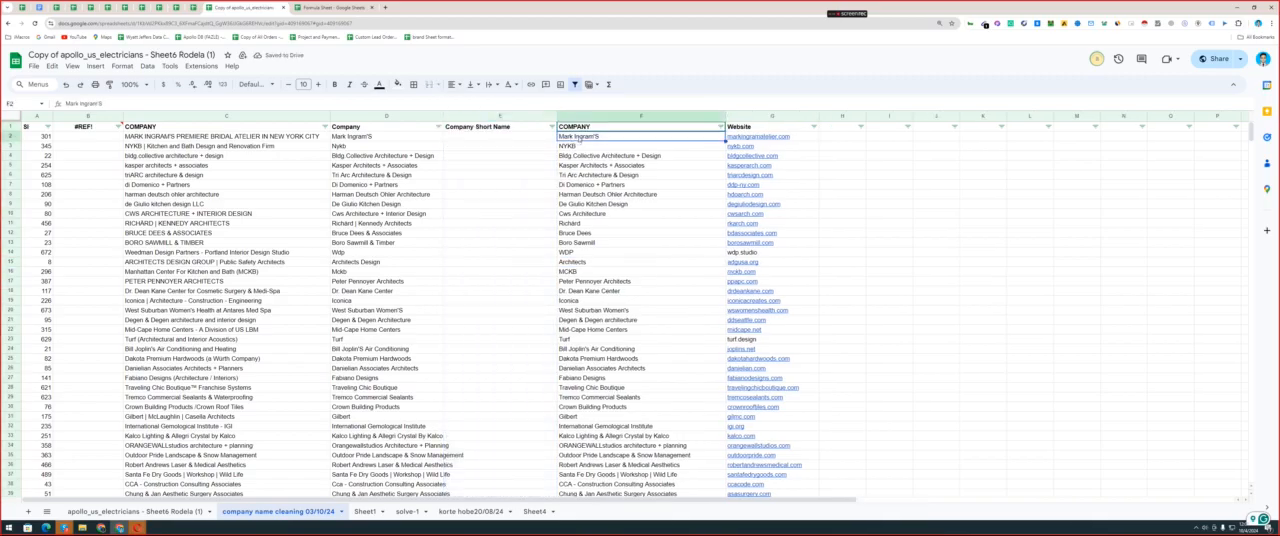
left_click_drag(1250, 135, 1267, 470)
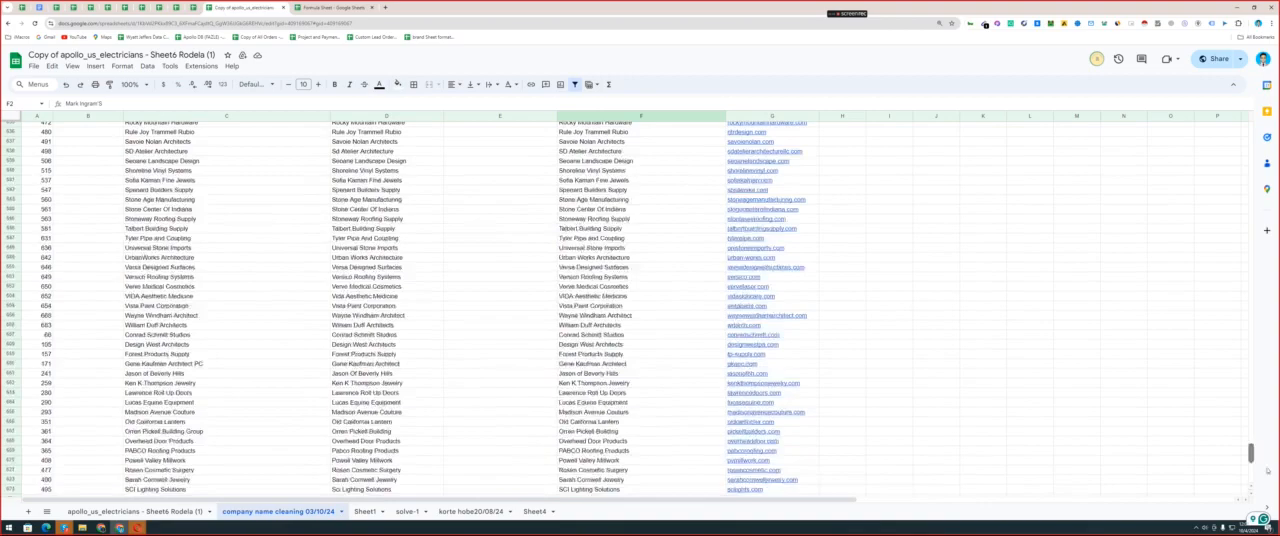
left_click(632, 468, "shift")
key("ctrl+c")
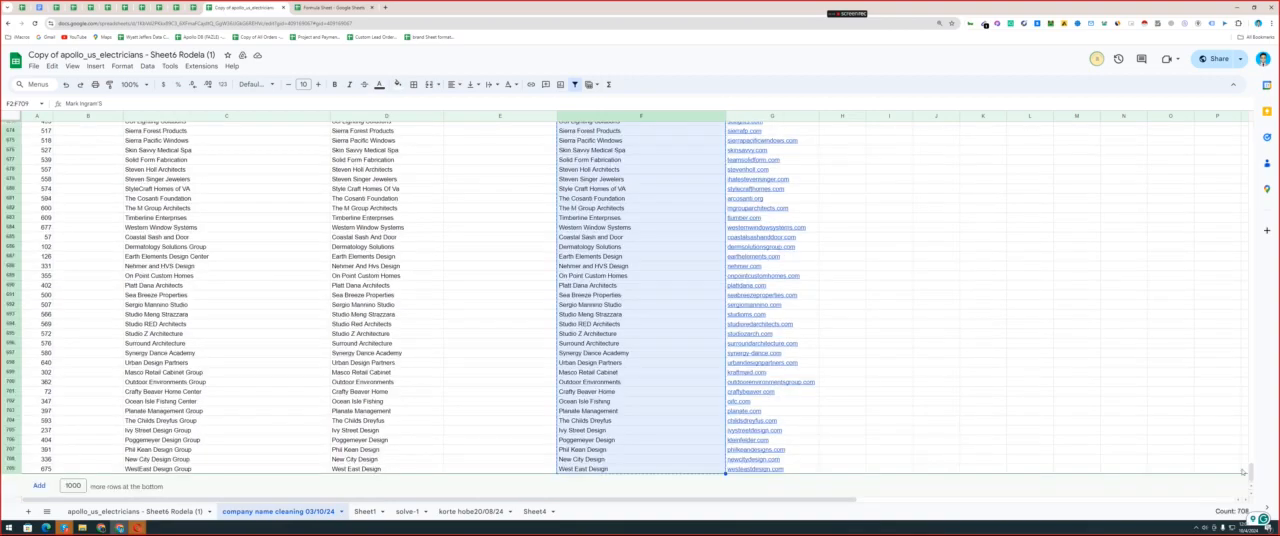
left_click_drag(1250, 472, 1250, 132)
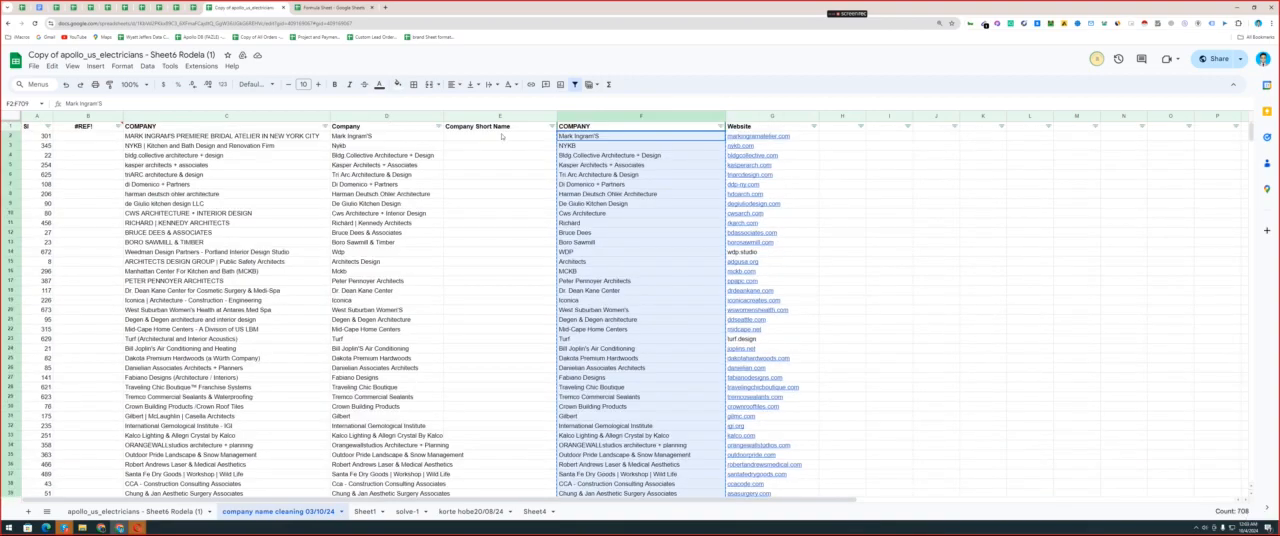
left_click(502, 136)
key("ctrl+v")
Clear the contents of the duplicate COMPANY column F and delete the proper-case Company column D.
left_click(584, 113)
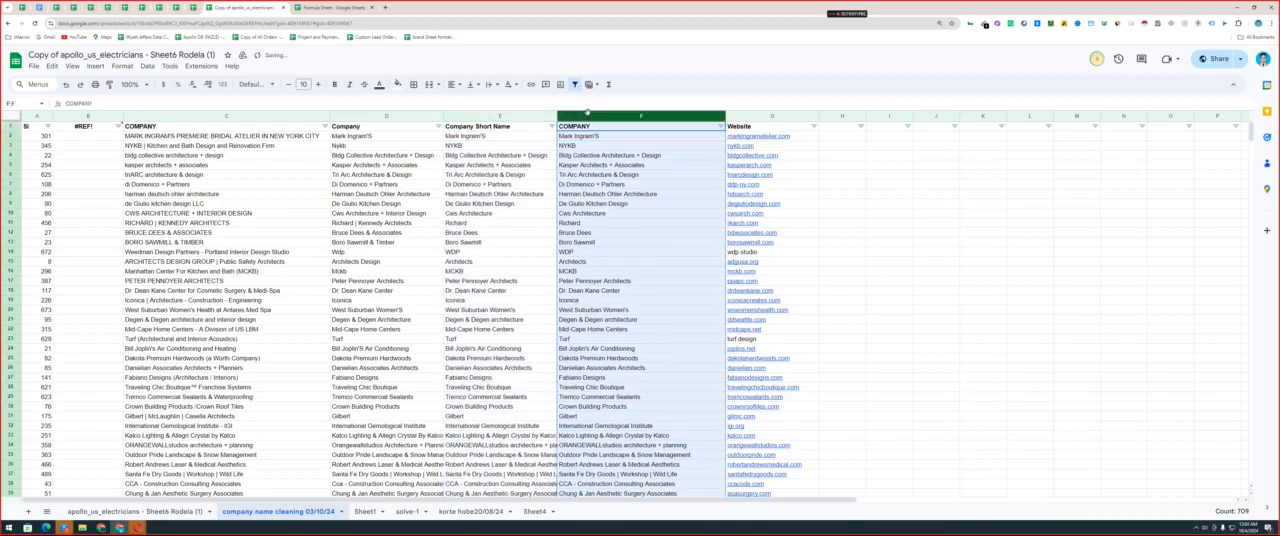
key("Delete")
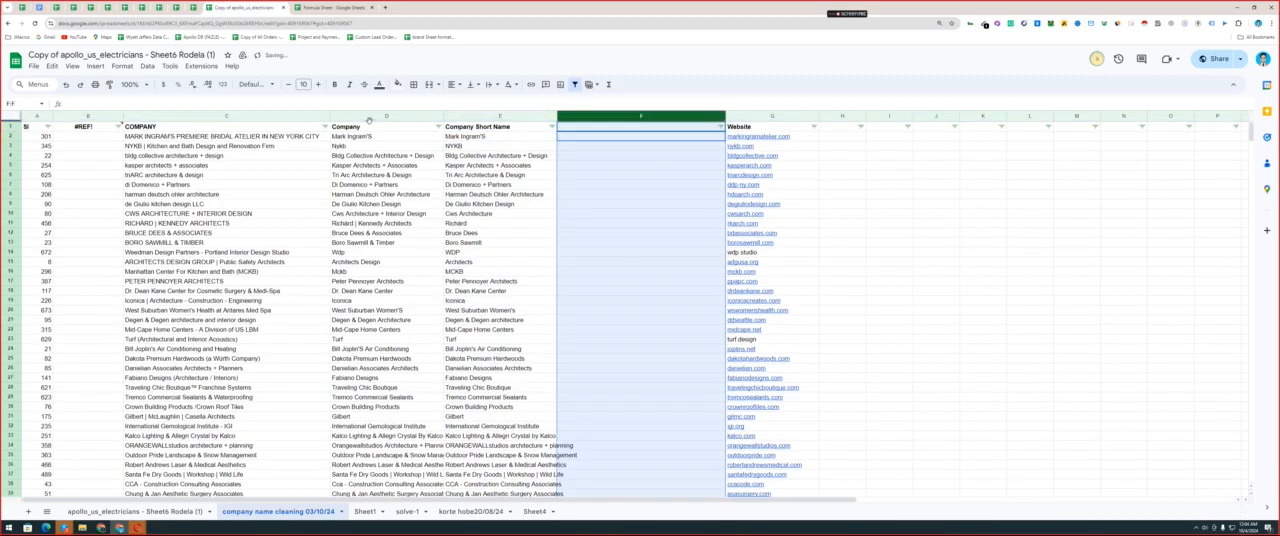
right_click(373, 117)
left_click(373, 116)
right_click(373, 117)
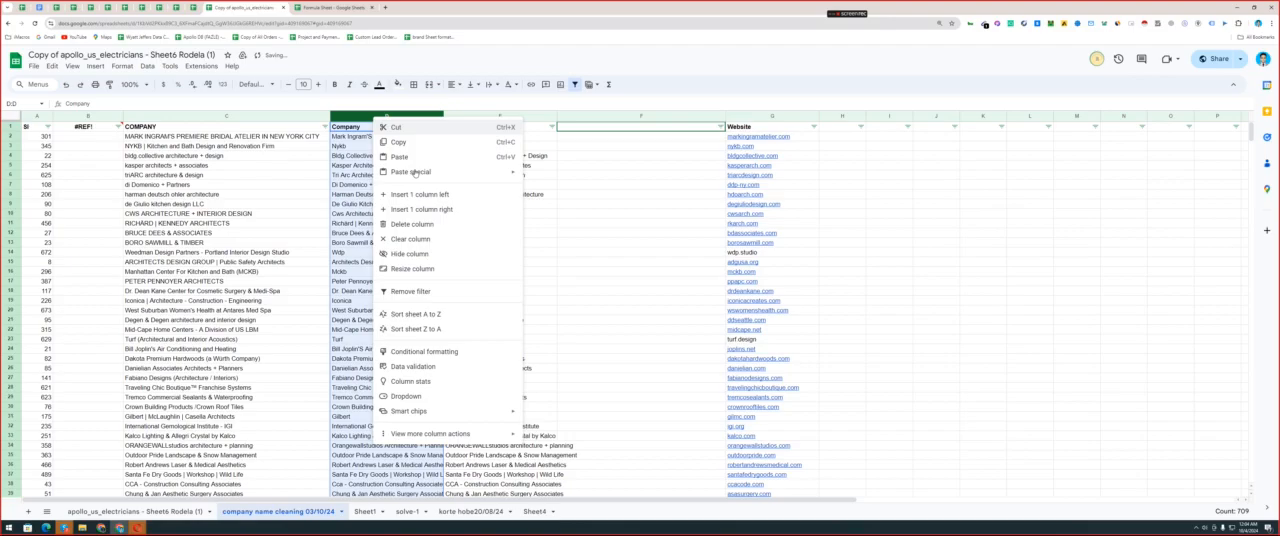
left_click(410, 224)
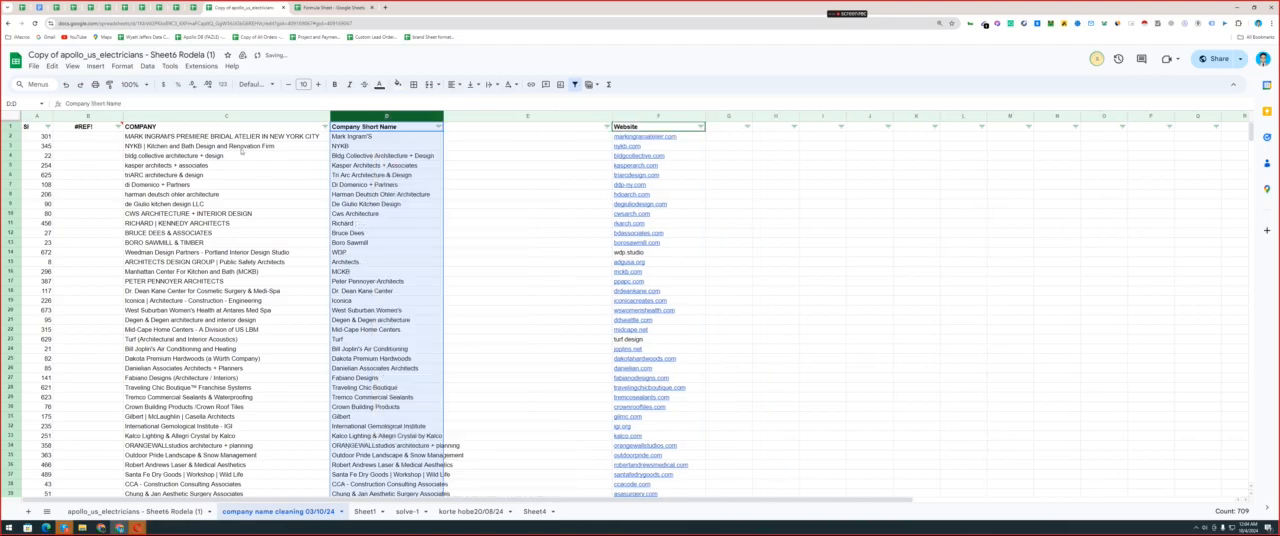
Compare the original company names in column C with the cleaned short names in column D.
left_click_drag(241, 137, 281, 421)
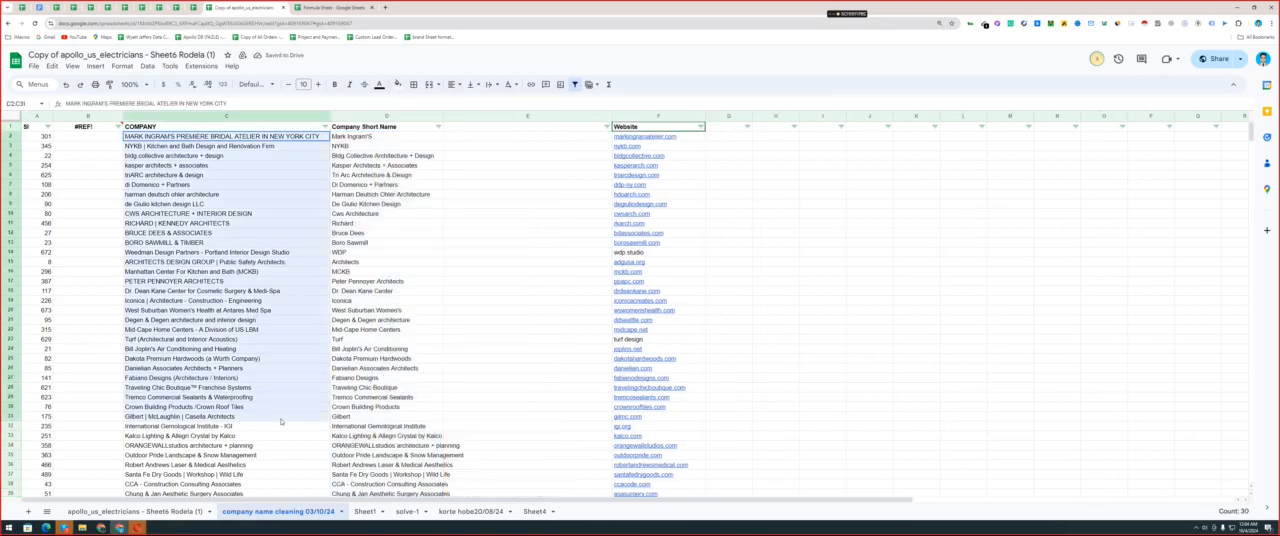
left_click_drag(385, 137, 397, 417)
scroll(409, 366, "down", 9)
scroll(409, 366, "up", 9)
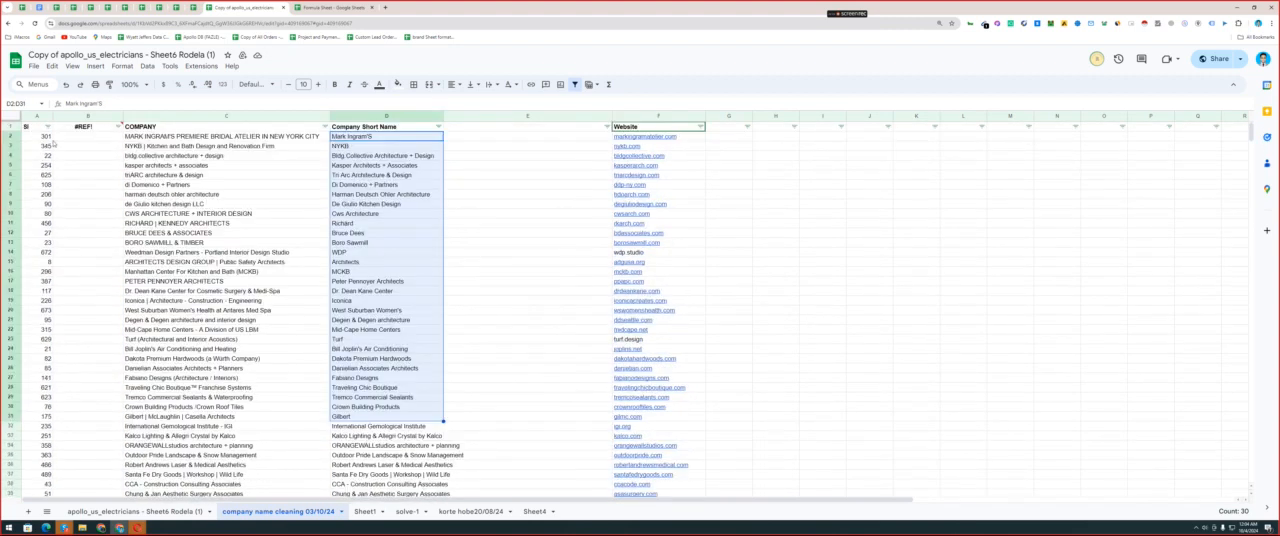
Repair the broken length formula in B1 so that it reads =ARRAYFORMULA(LEN(D:D)).
double_click(86, 128)
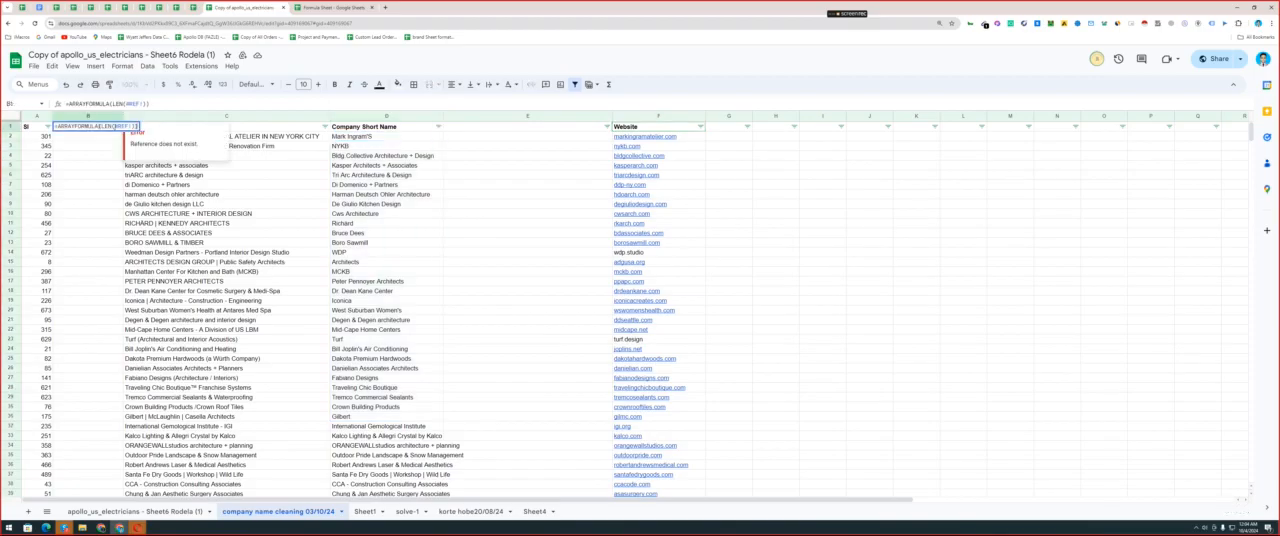
double_click(121, 126)
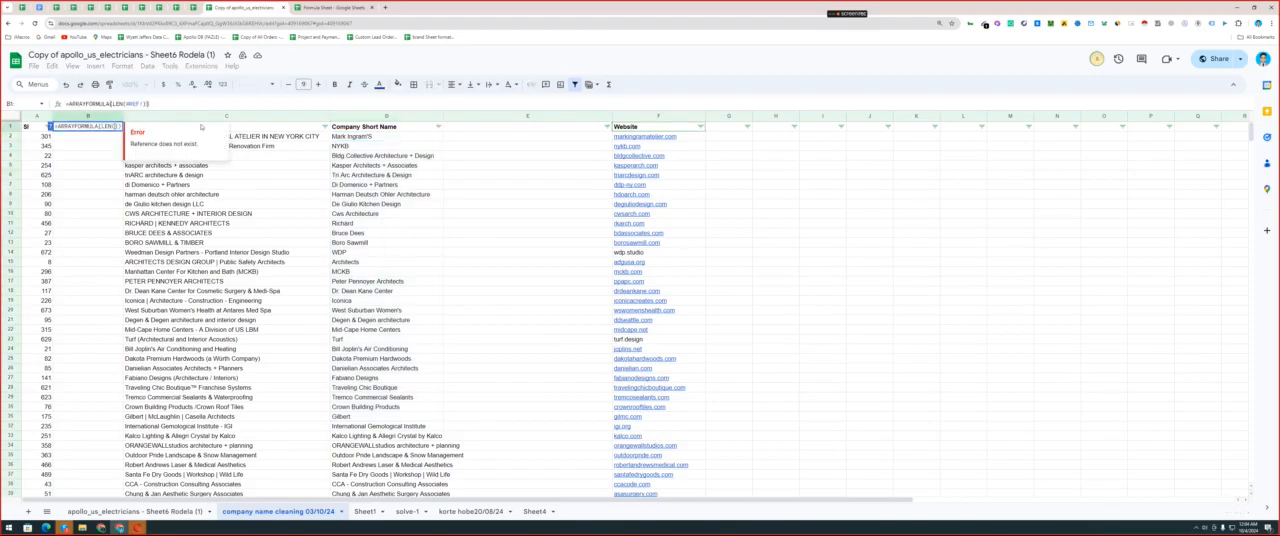
left_click(370, 117)
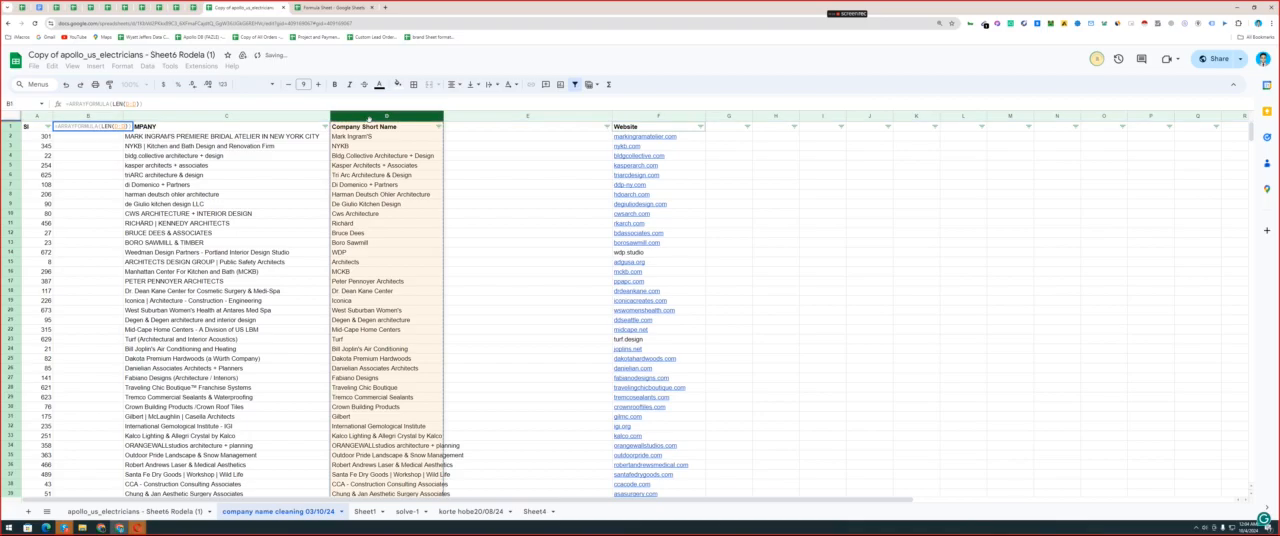
key("Return")
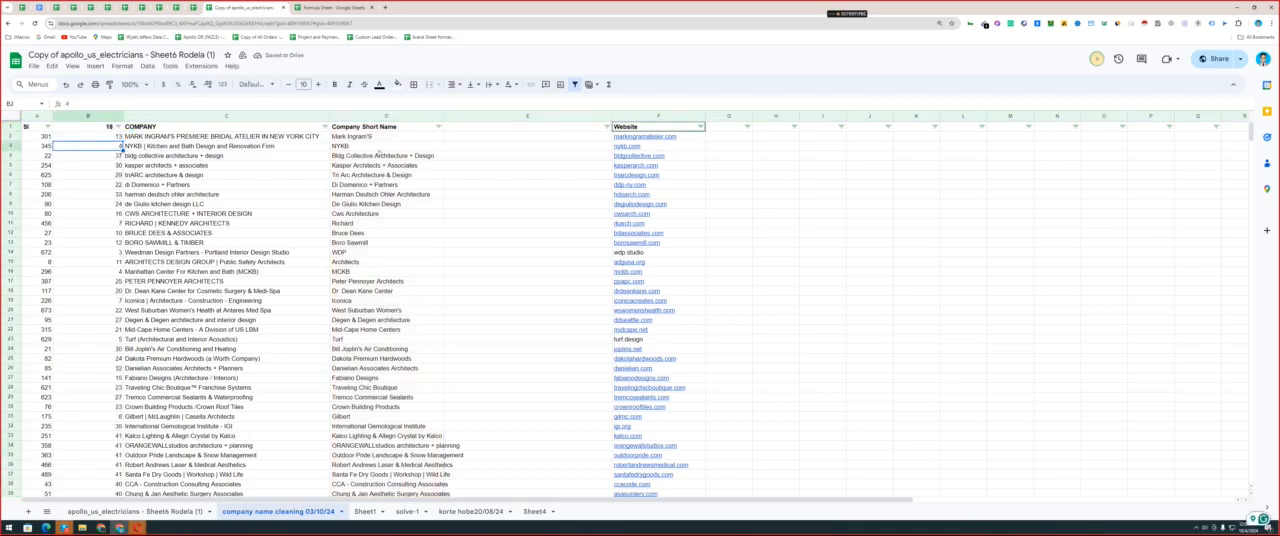
Shorten the company names in D4 to Bldg Collective and in D5 to Kasper Architects.
left_click(373, 156)
double_click(373, 156)
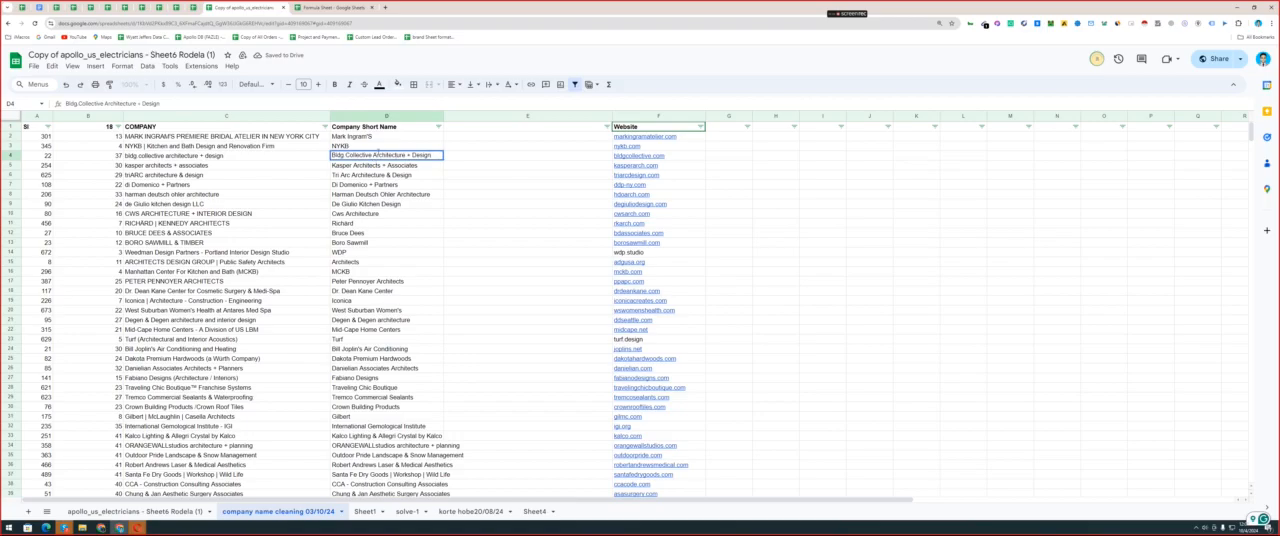
key("BackSpace")
left_click_drag(372, 156, 486, 168)
key("Return")
double_click(380, 166)
key("BackSpace")
Replace every "+ " in the Company Short Name column D with nothing, also searching within formulas.
double_click(369, 184)
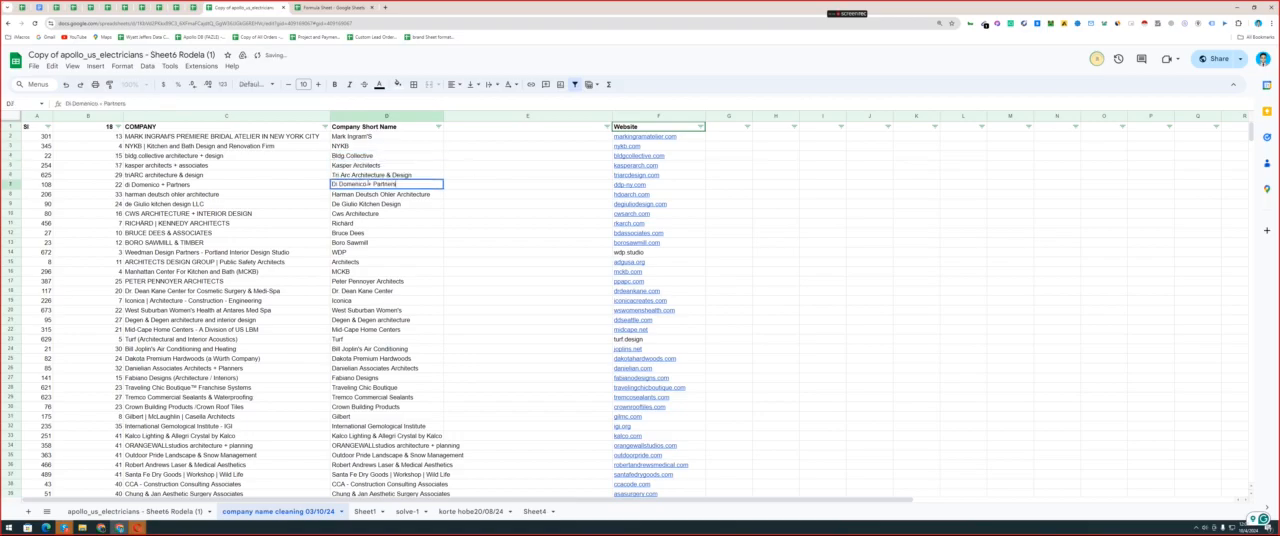
left_click_drag(366, 184, 372, 184)
left_click(400, 118)
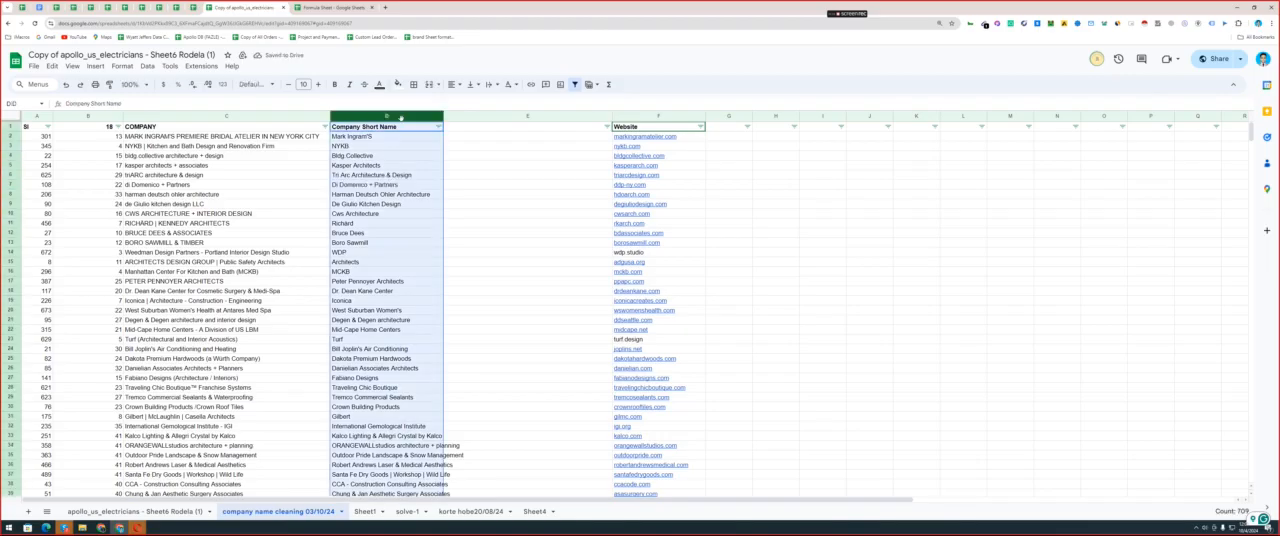
key("ctrl+h")
type("+")
left_click(596, 229)
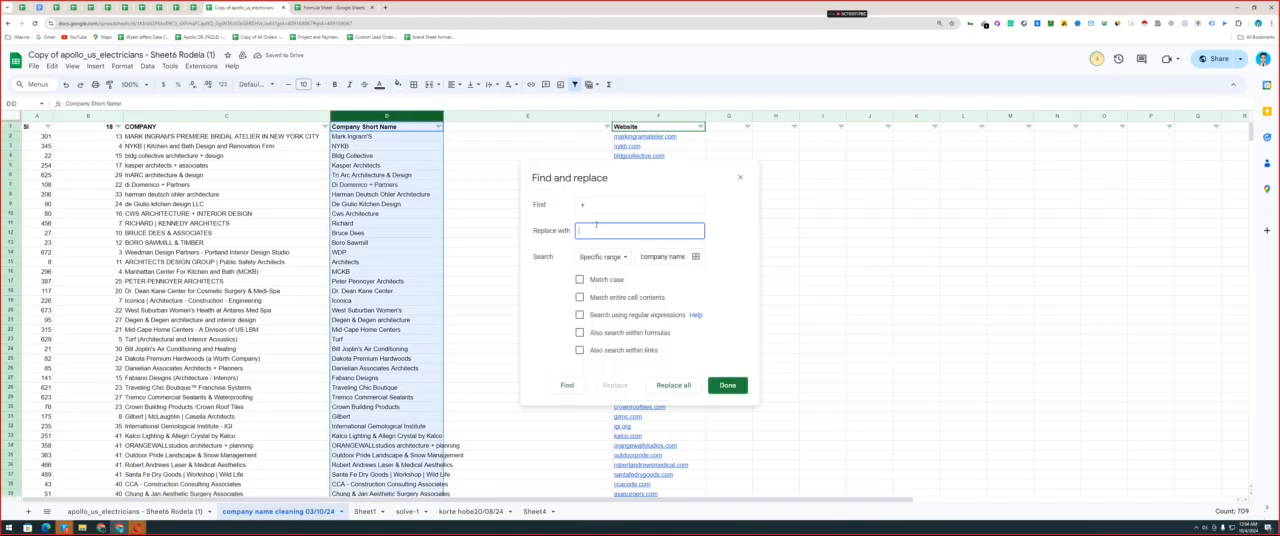
left_click(614, 335)
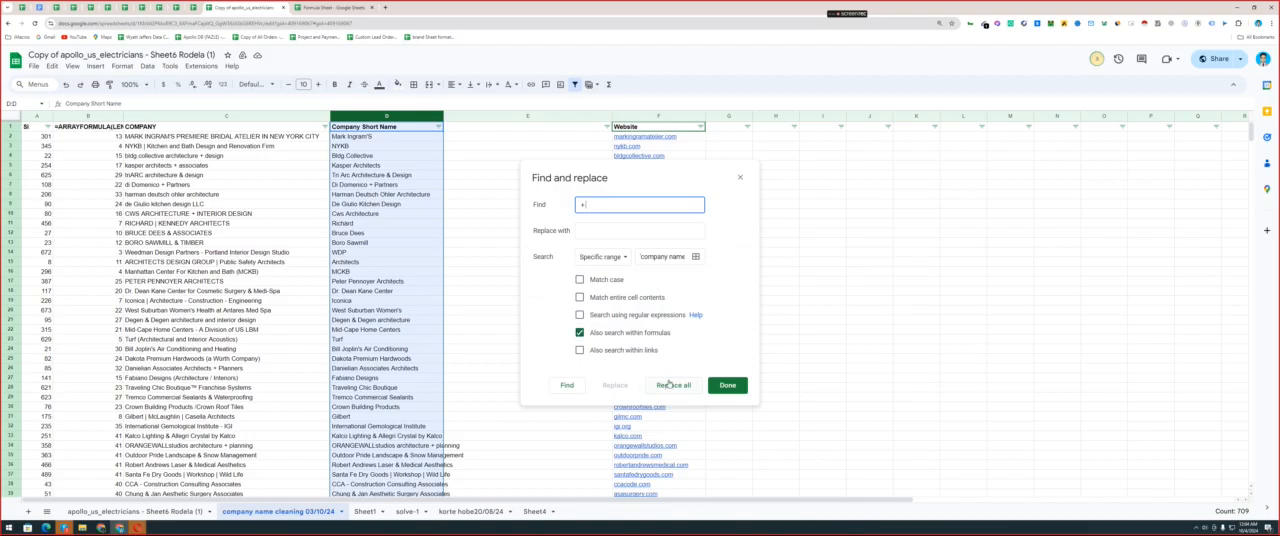
left_click(666, 384)
left_click(727, 385)
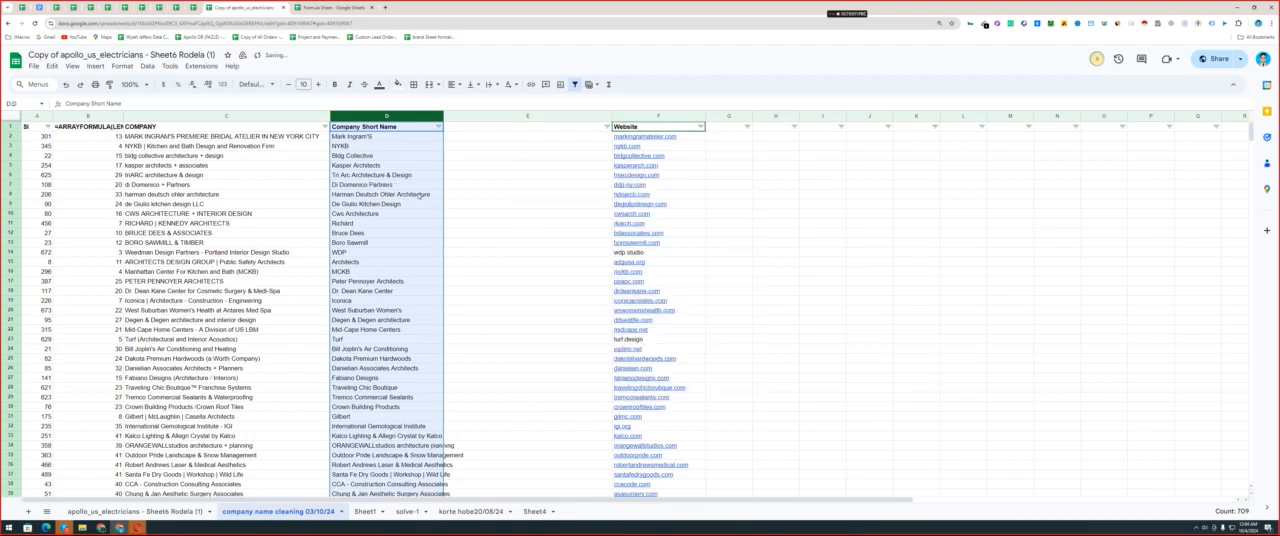
Look through the short names in column D down the whole list for remaining symbols and overly long names.
left_click(418, 194)
double_click(248, 216)
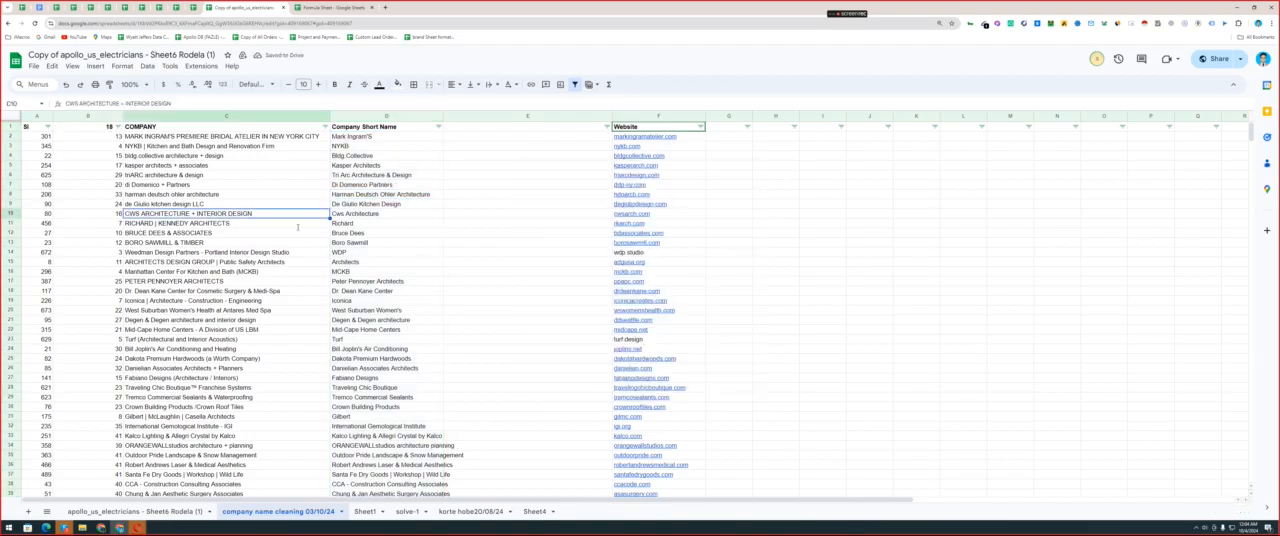
left_click(408, 263)
scroll(399, 284, "down", 20)
scroll(396, 286, "down", 20)
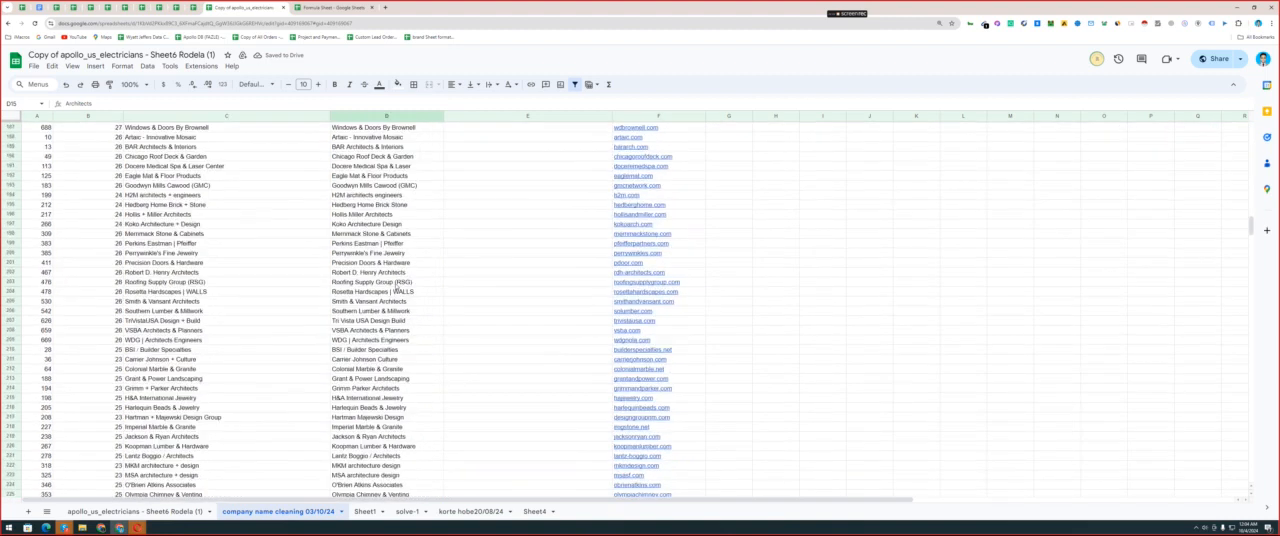
scroll(396, 286, "down", 10)
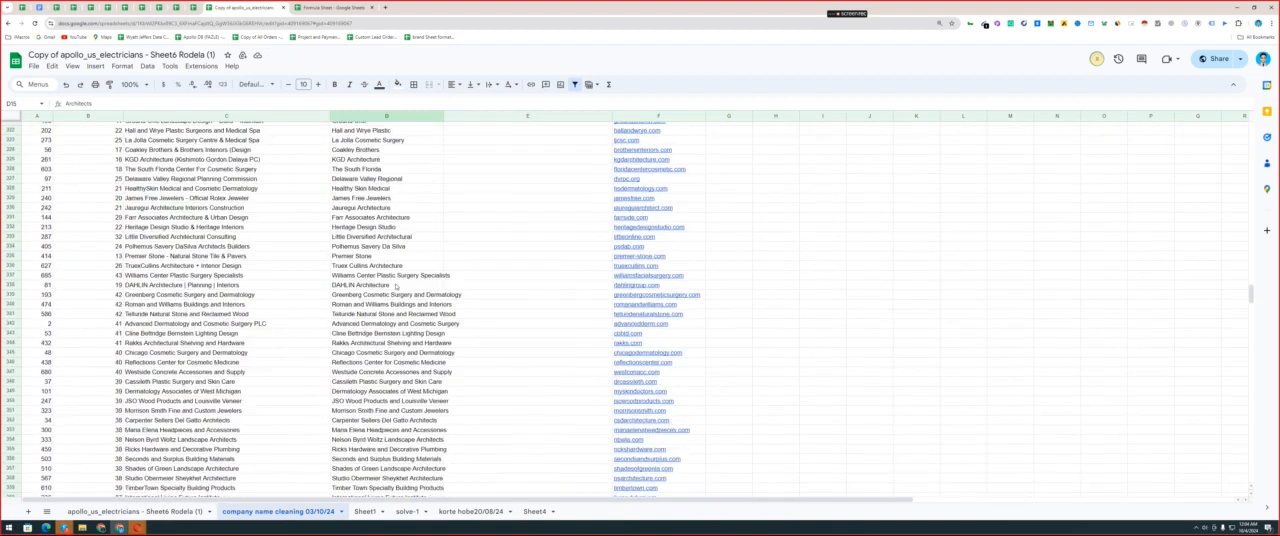
scroll(396, 286, "down", 20)
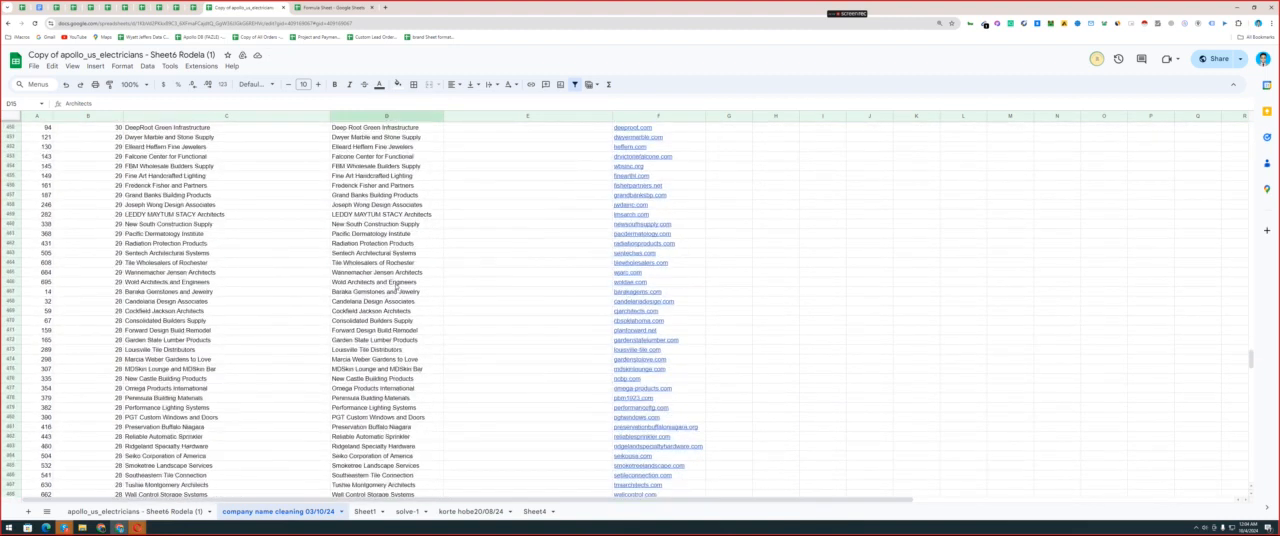
scroll(396, 286, "down", 20)
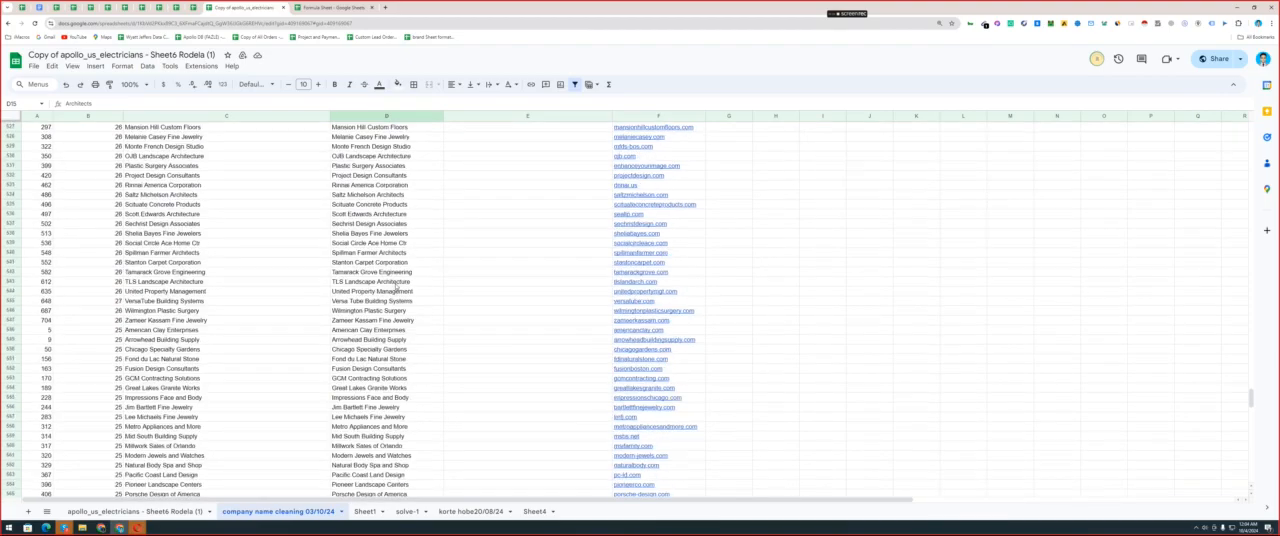
scroll(396, 286, "down", 9)
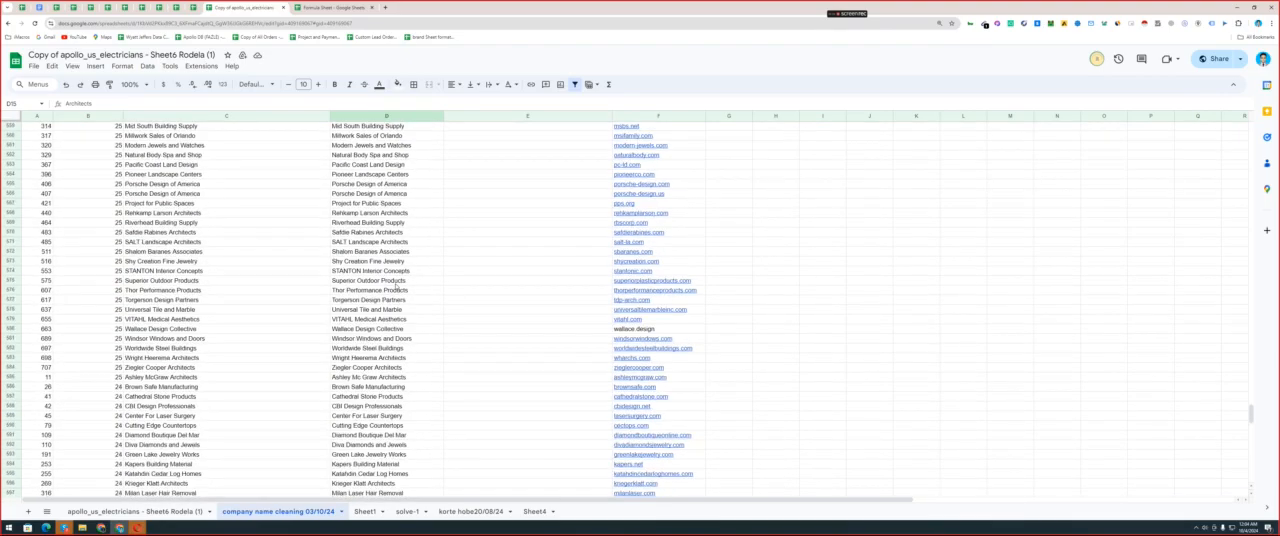
scroll(396, 286, "down", 13)
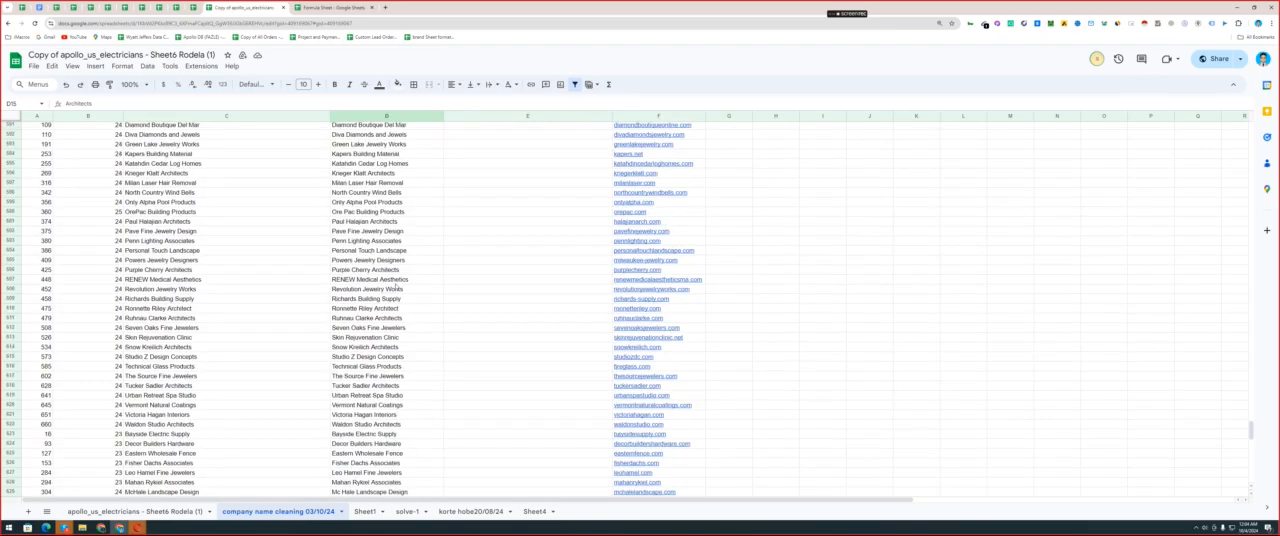
scroll(396, 286, "down", 5)
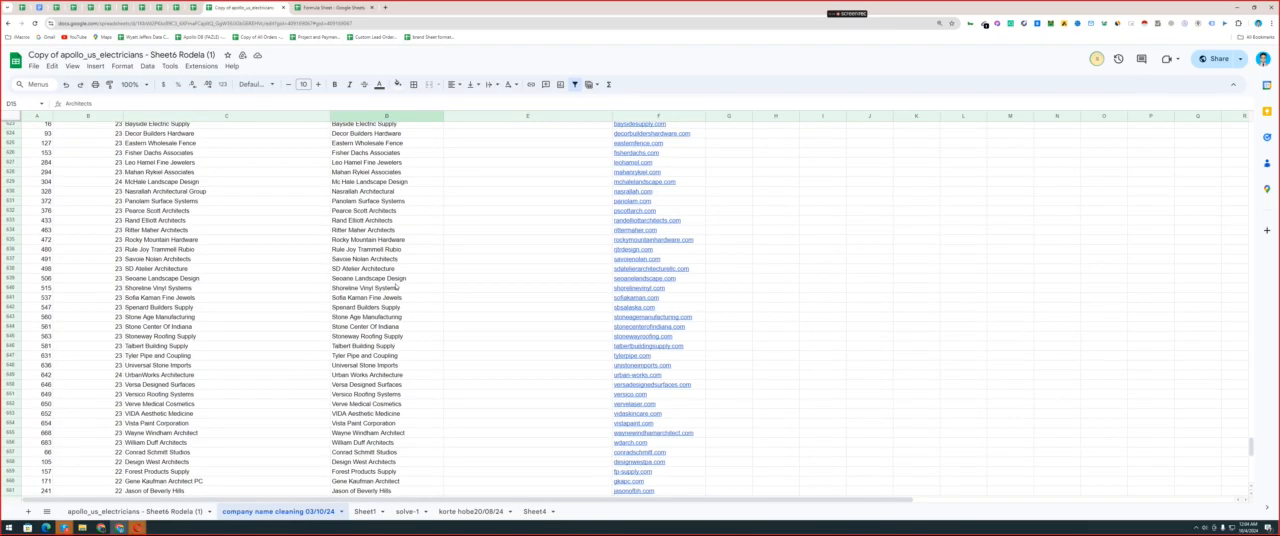
left_click(381, 201)
left_click_drag(379, 201, 414, 202)
key("ctrl+c")
left_click(409, 220)
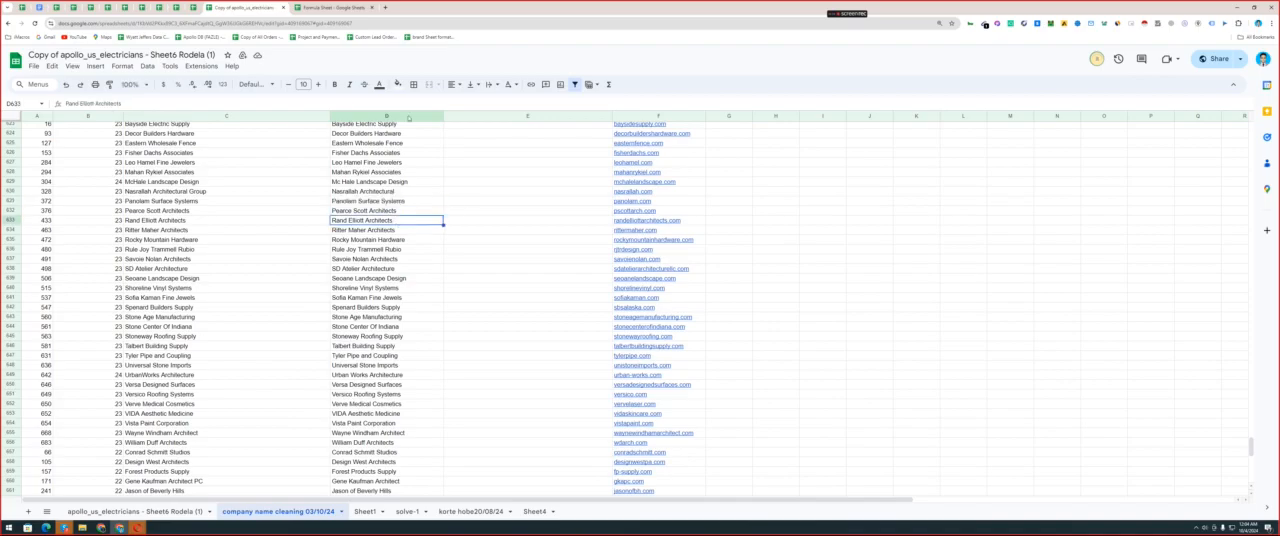
left_click_drag(362, 152, 400, 356)
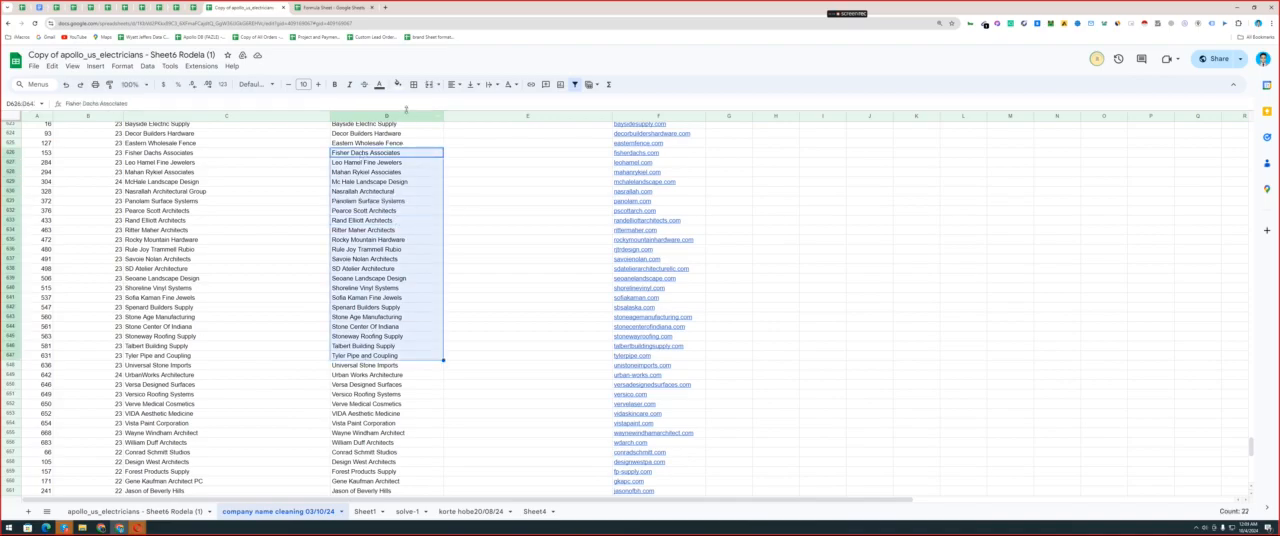
Replace "Systems$" with nothing throughout the Company Short Name column D, matching case and using regular expressions.
left_click(398, 117)
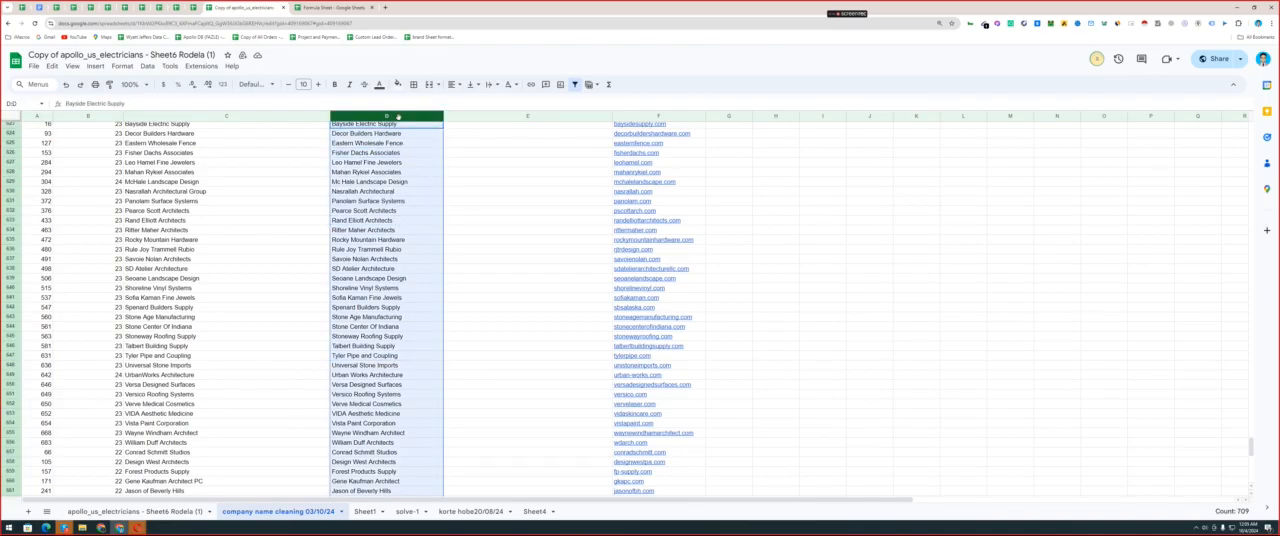
left_click(398, 202)
left_click(395, 116)
key("ctrl+h")
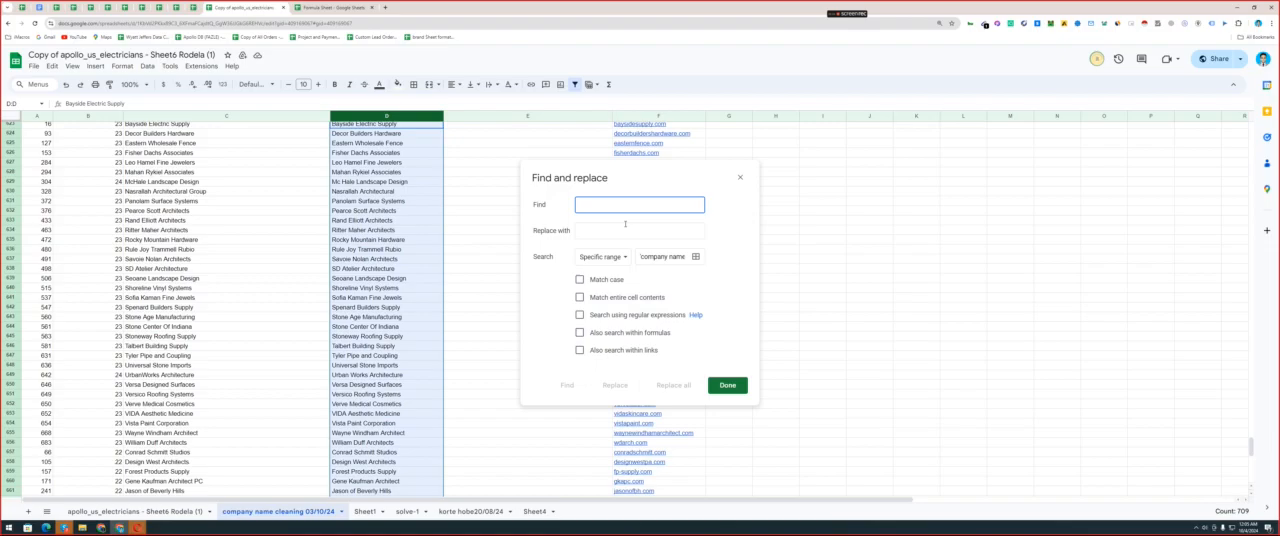
key("ctrl+v")
left_click(577, 207)
left_click(617, 204)
type("$")
left_click(604, 318)
left_click(600, 280)
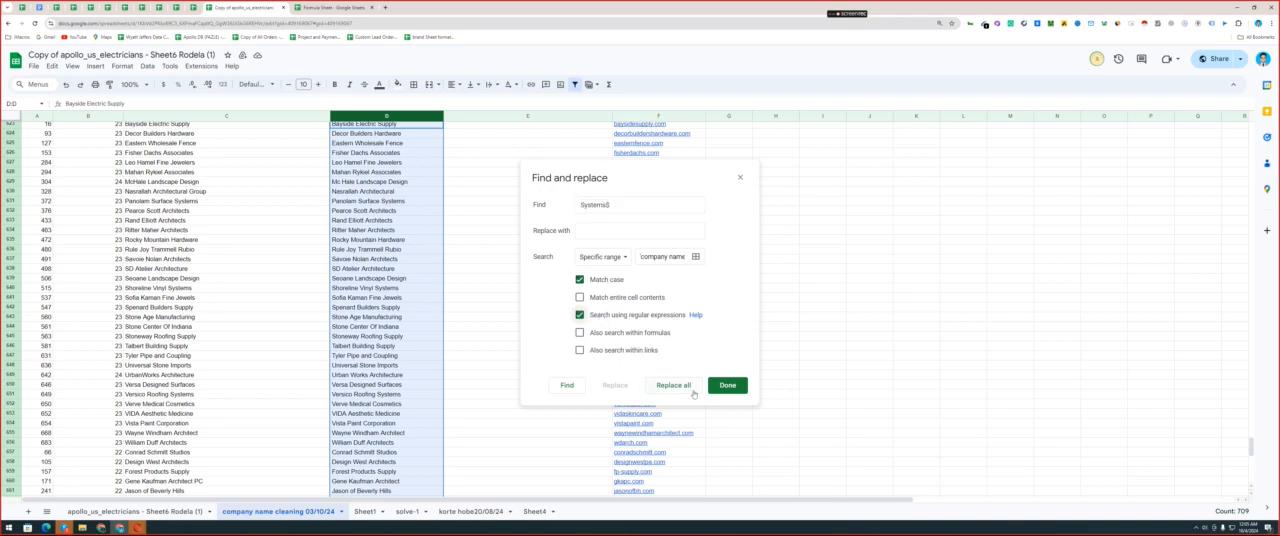
left_click(673, 387)
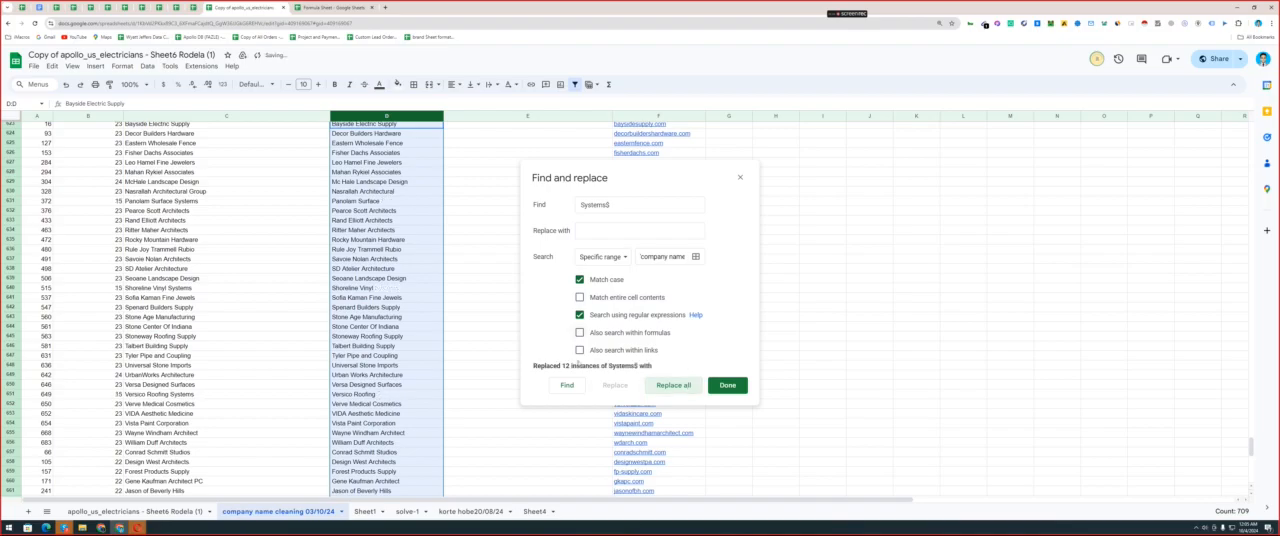
left_click(609, 205)
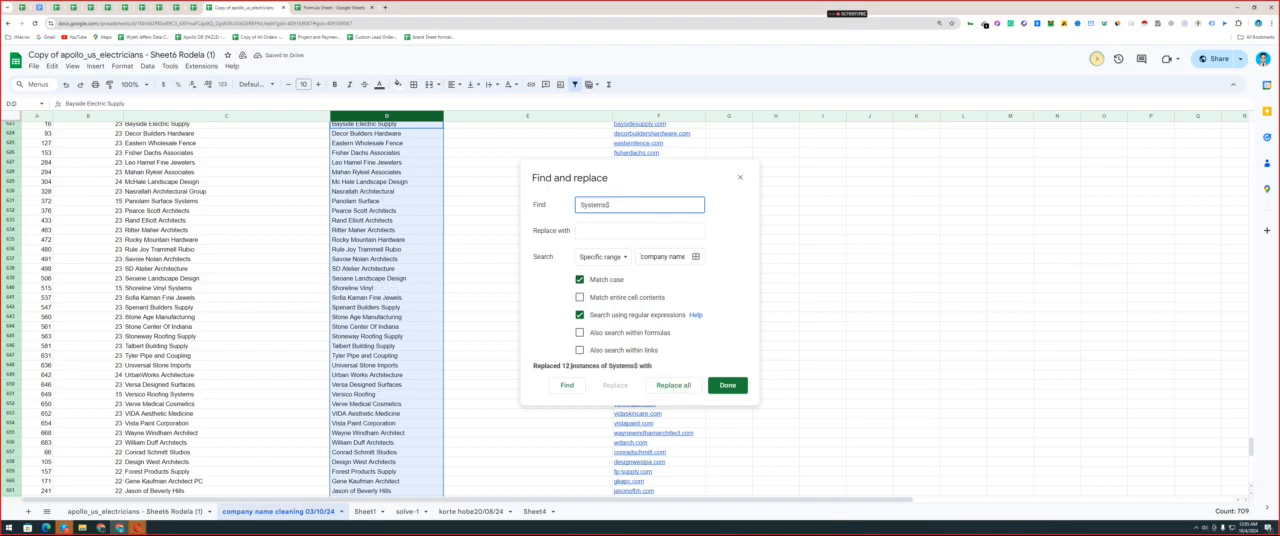
left_click(727, 385)
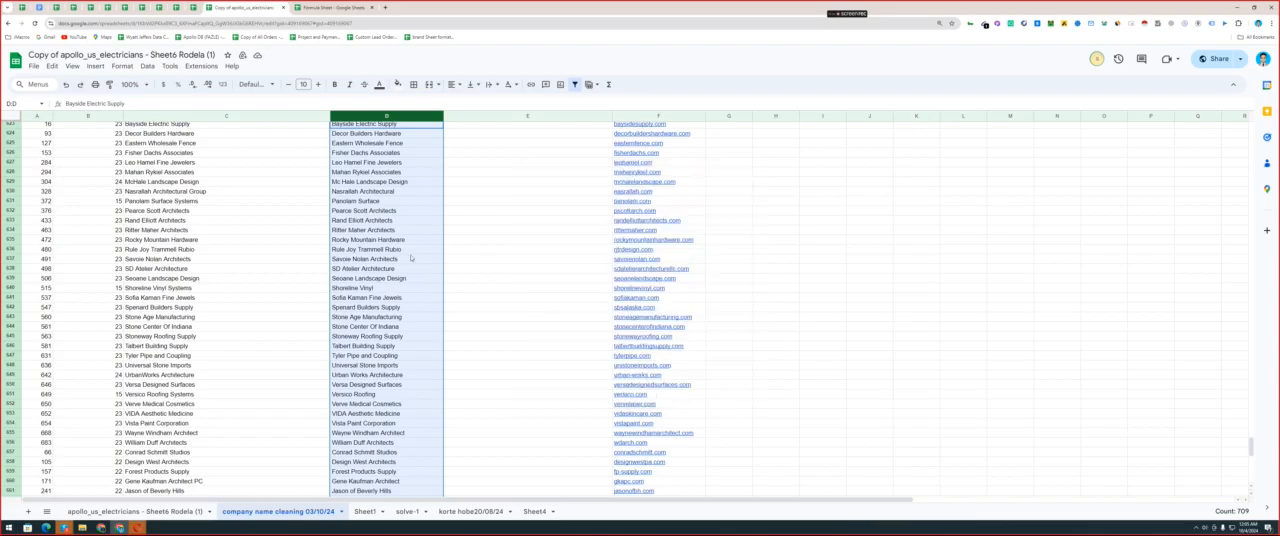
Check the short names that ended in Systems and scan column D back up the list for leftover symbols and bracketed text.
left_click(425, 259)
left_click(368, 201)
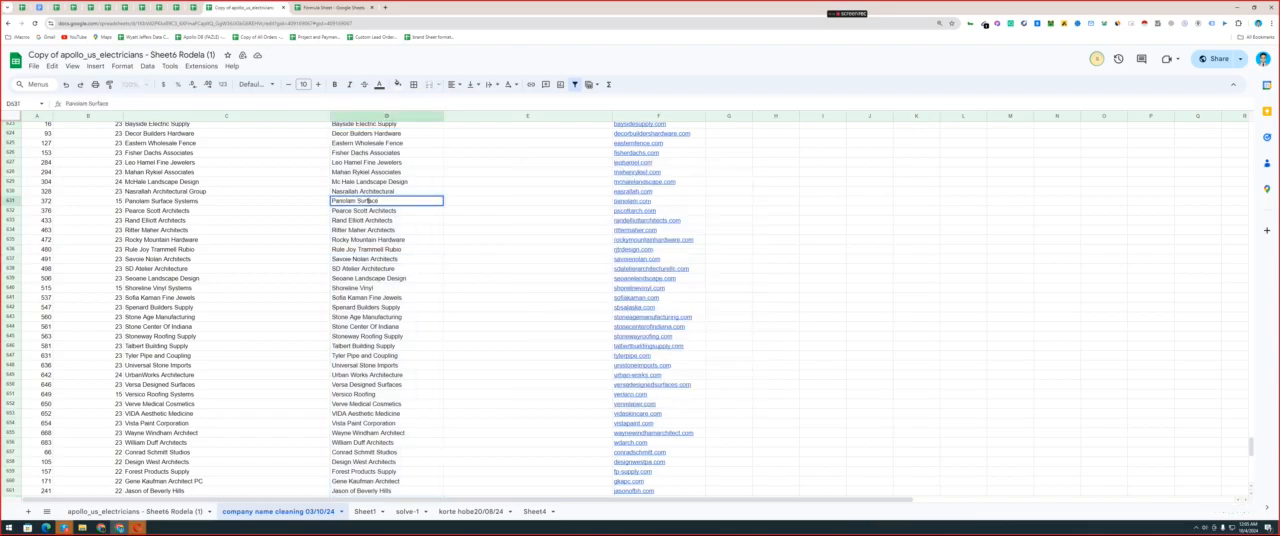
left_click(420, 222)
left_click(392, 315)
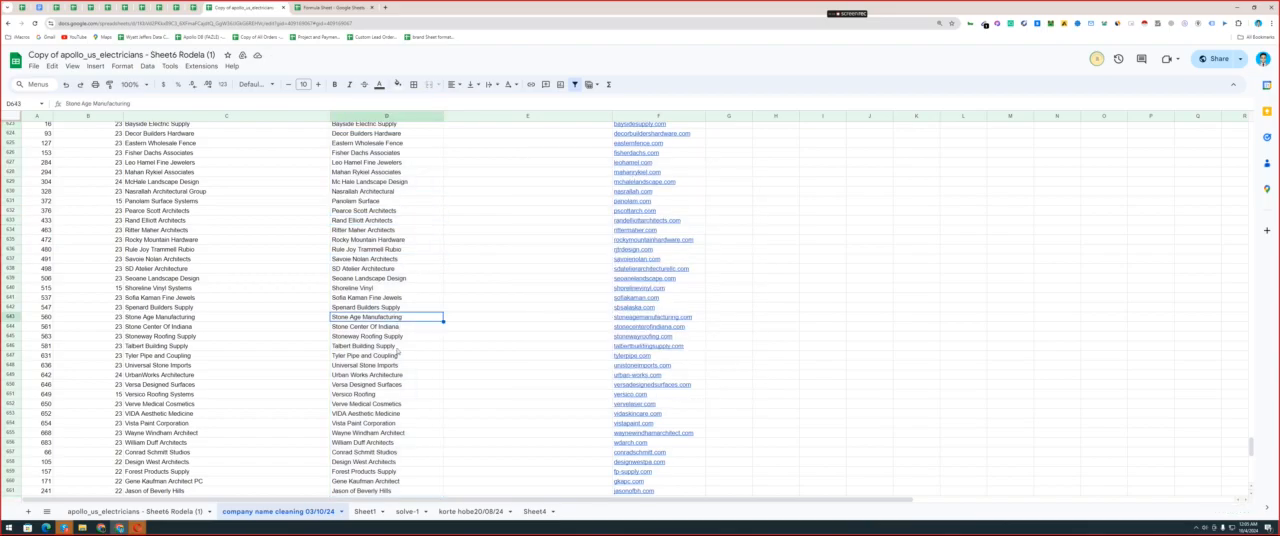
scroll(390, 320, "up", 5)
scroll(385, 218, "up", 20)
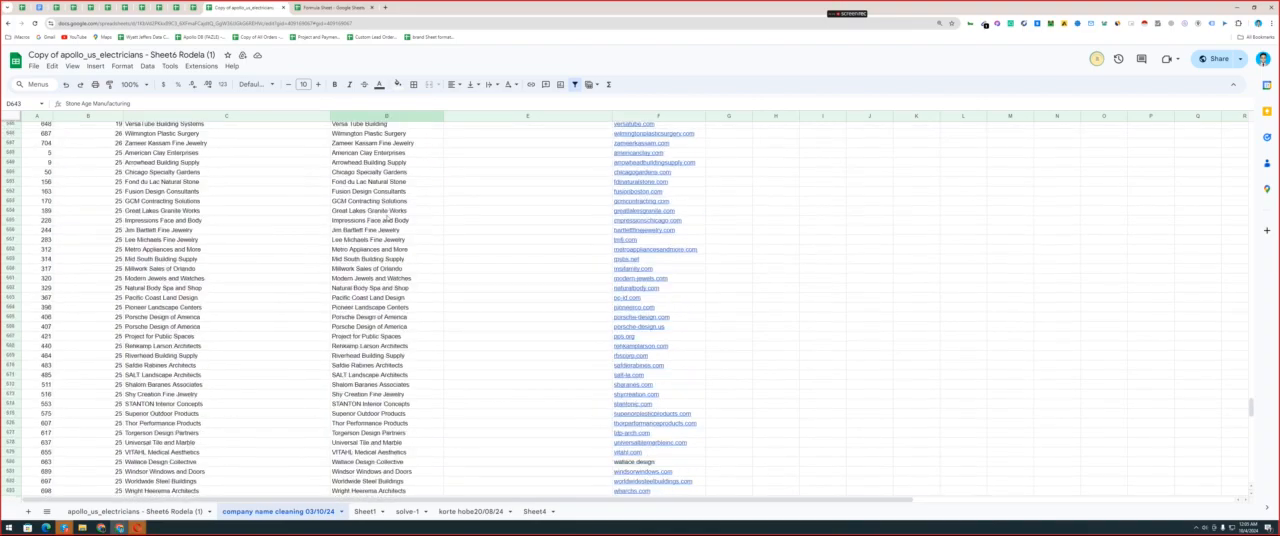
scroll(392, 218, "up", 10)
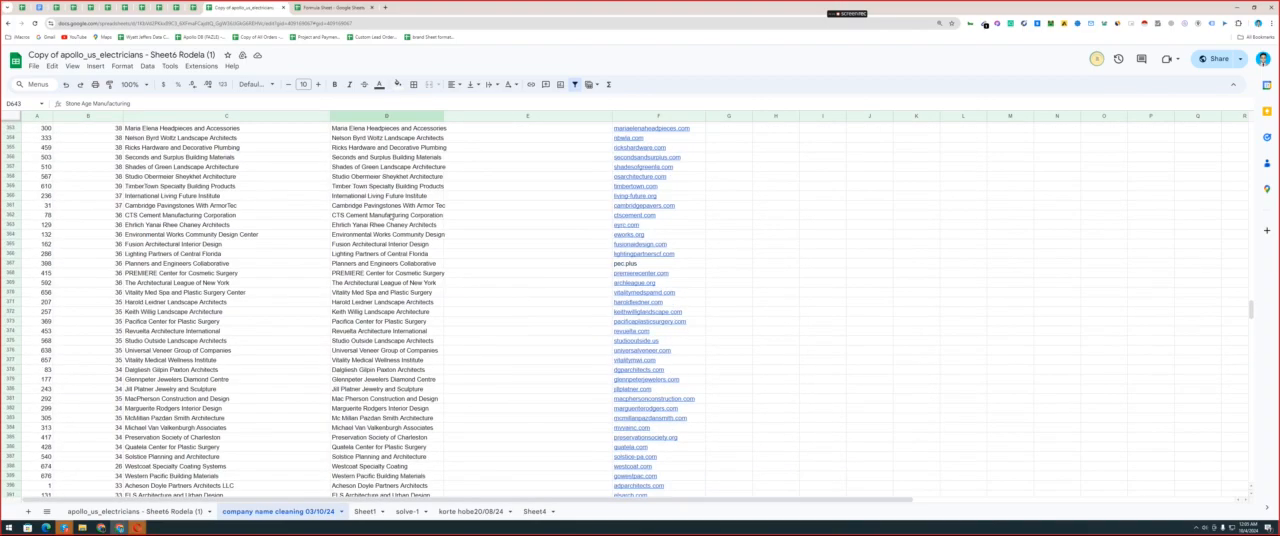
scroll(417, 272, "up", 20)
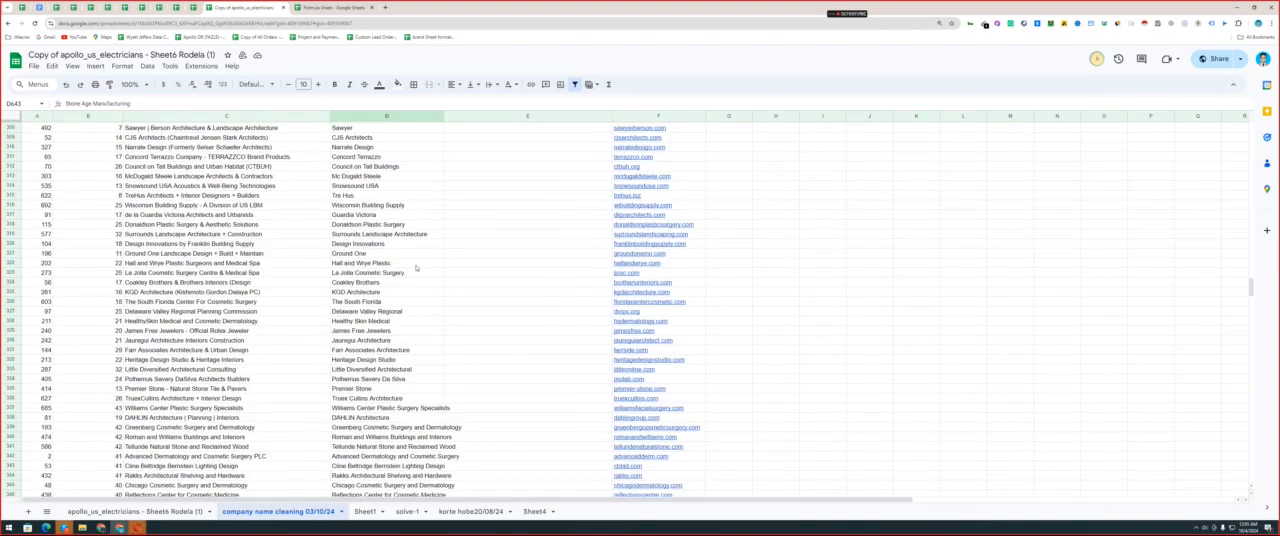
scroll(403, 304, "up", 20)
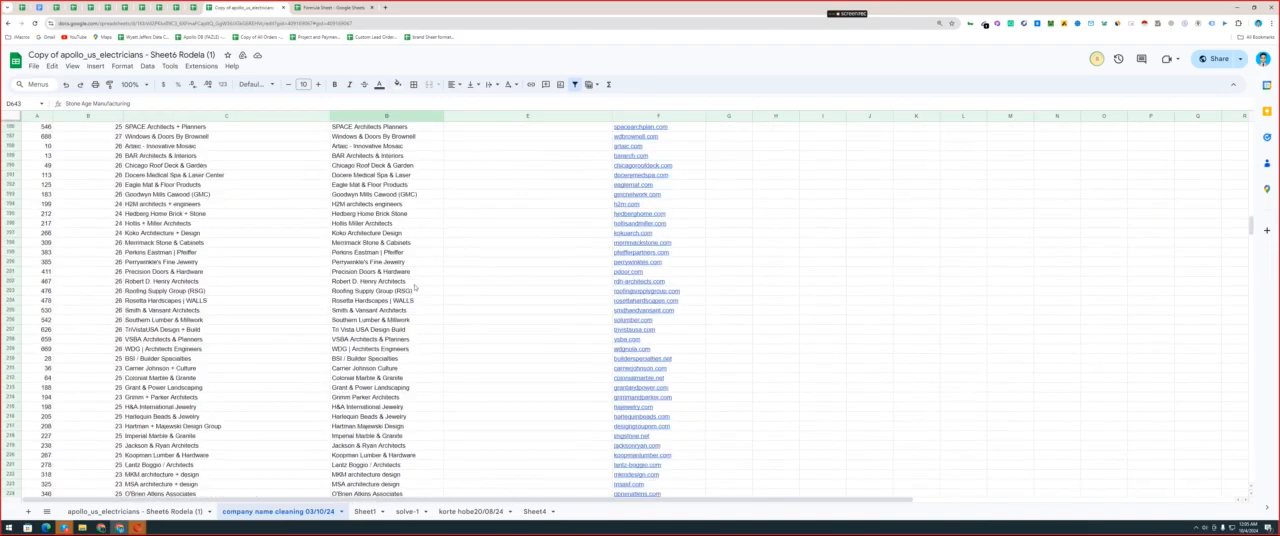
Remove the bracketed "(GMC)" from the short name Goodwyn Mills Cawood in column D.
scroll(415, 320, "down", 4)
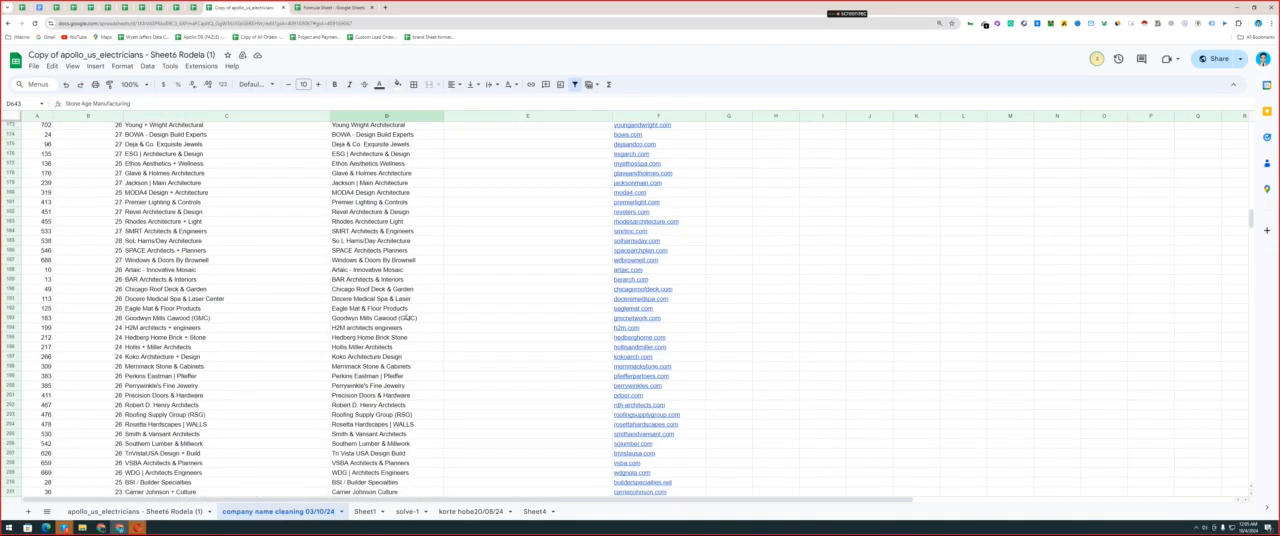
left_click(407, 318)
left_click_drag(395, 318, 455, 318)
key("BackSpace")
left_click(436, 347)
Remove the bracketed "(Ross-Simons)" from the short name in D90, leaving Luxury Brand Holdings.
scroll(436, 301, "up", 20)
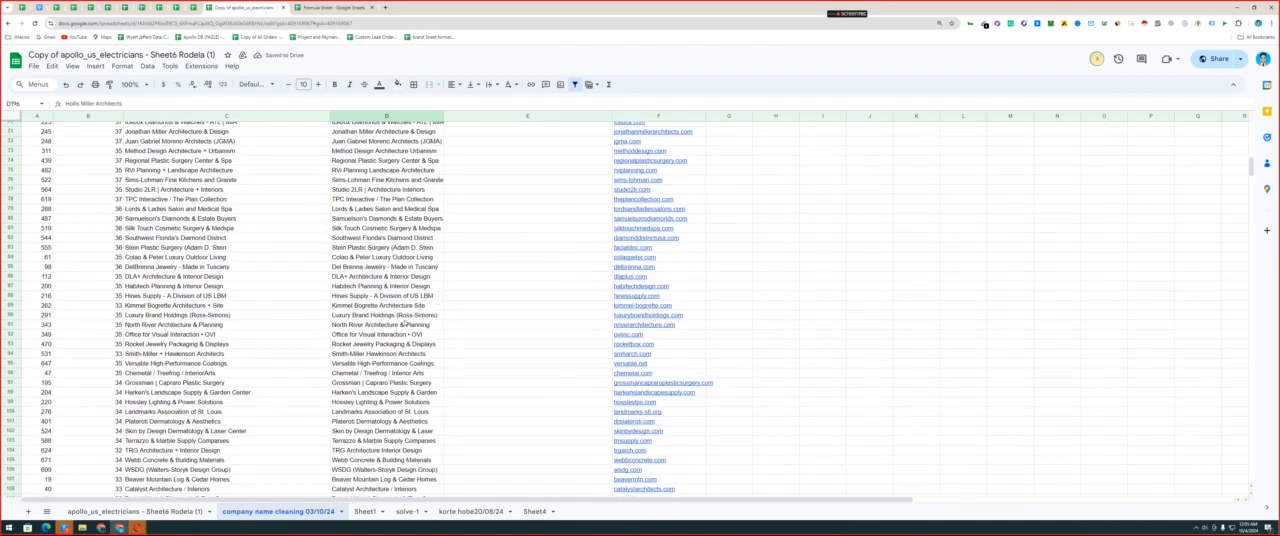
left_click(400, 315)
left_click_drag(394, 315, 488, 315)
key("BackSpace")
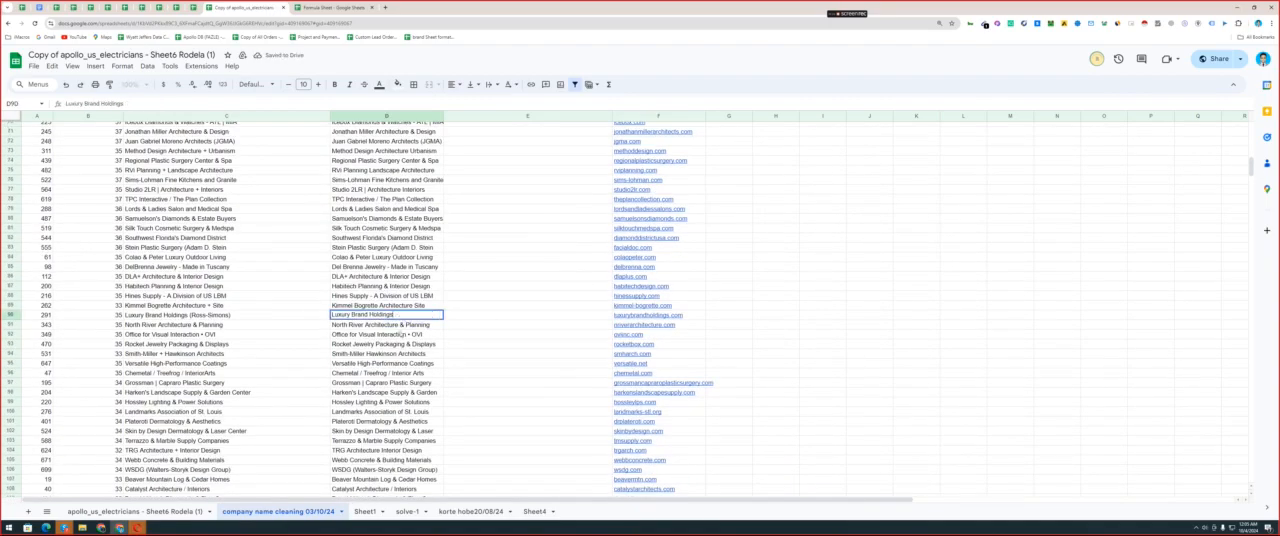
left_click(400, 334)
Try extending the short name in D11 to "Richard company" and compare it with the company's website in F11.
scroll(412, 290, "up", 8)
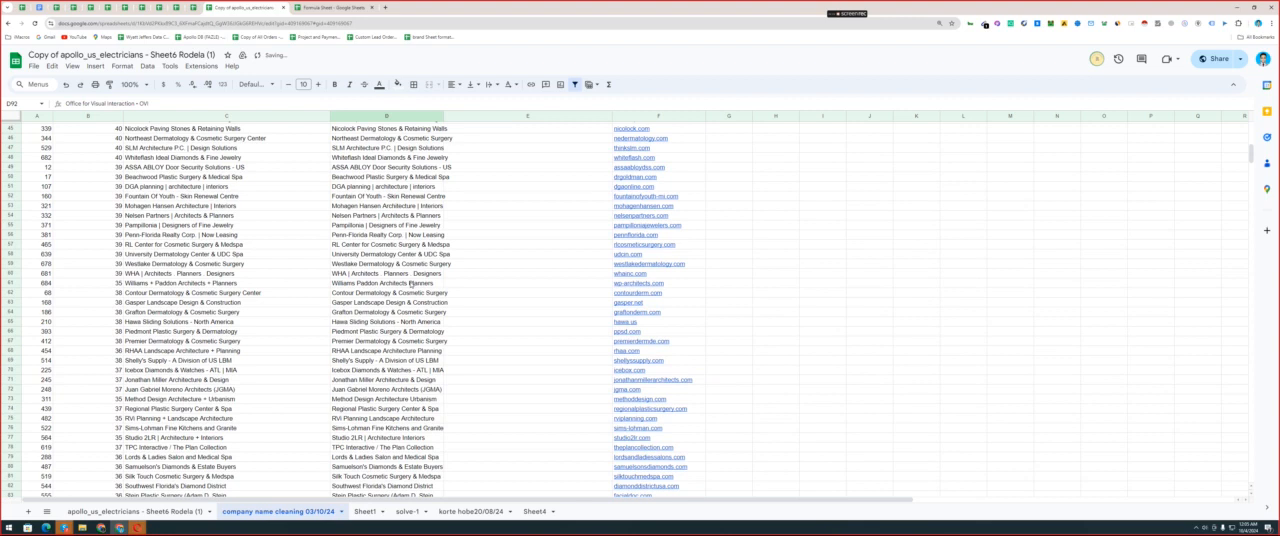
scroll(410, 283, "up", 15)
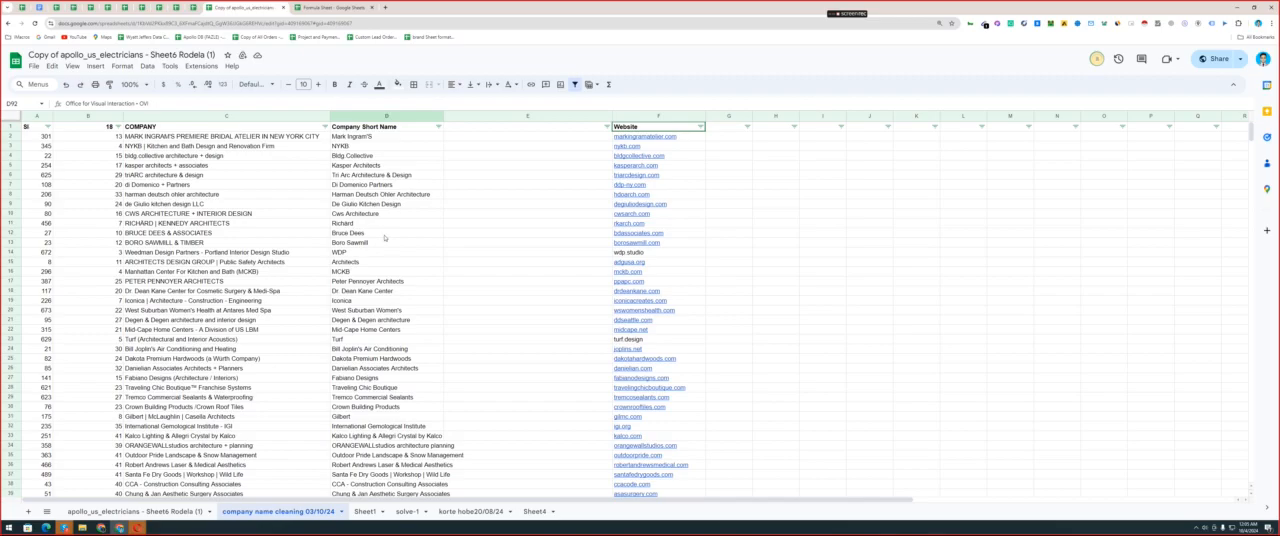
left_click_drag(390, 147, 385, 359)
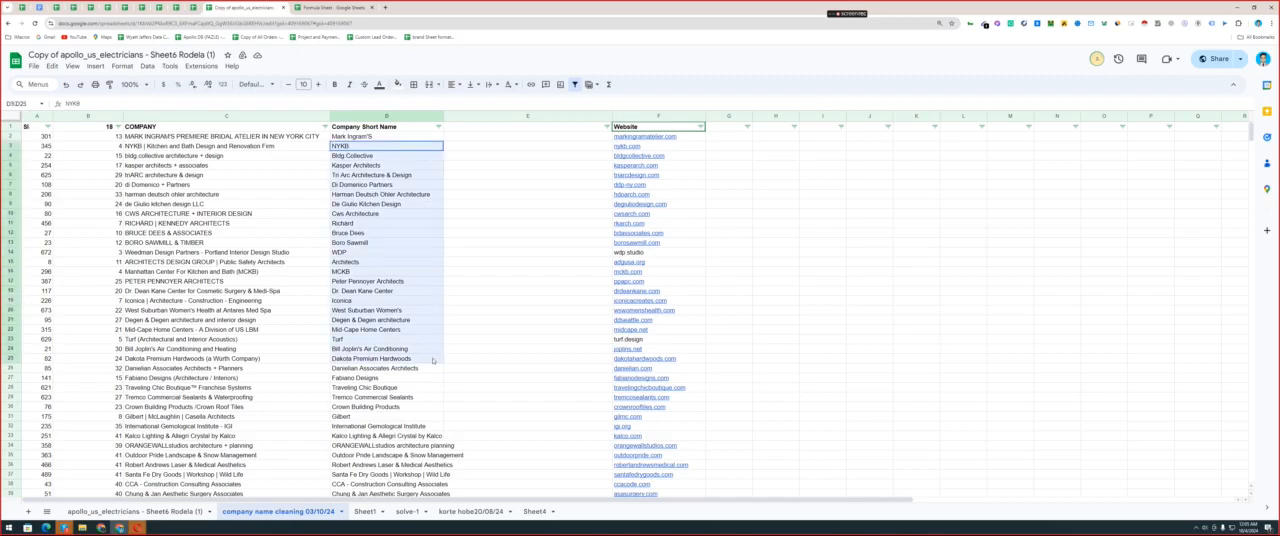
double_click(382, 231)
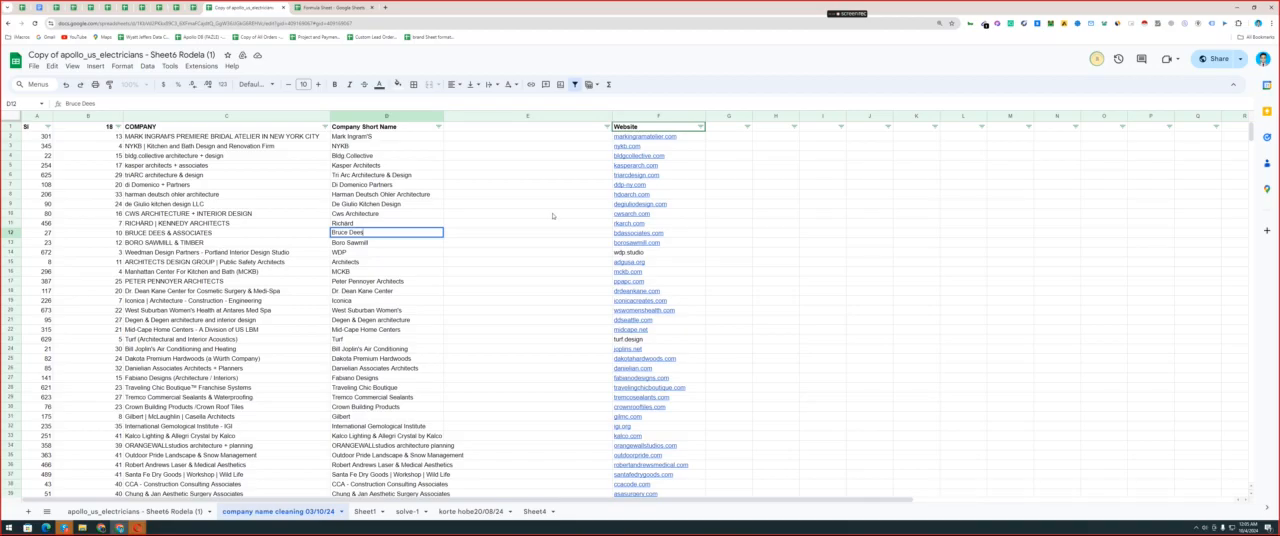
double_click(354, 227)
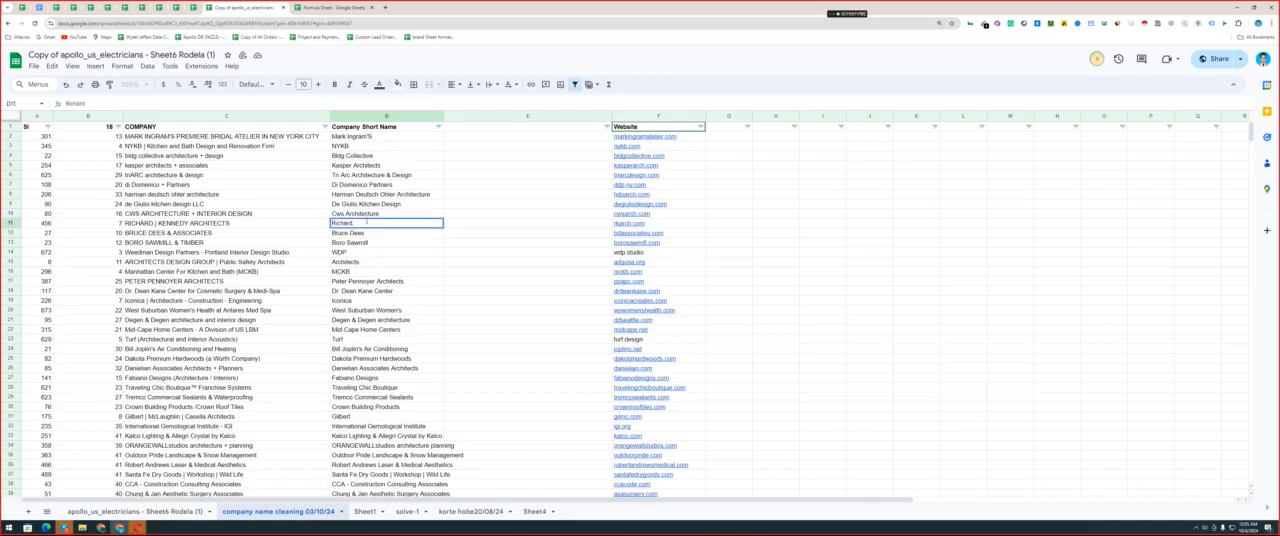
type("company")
left_click(346, 243)
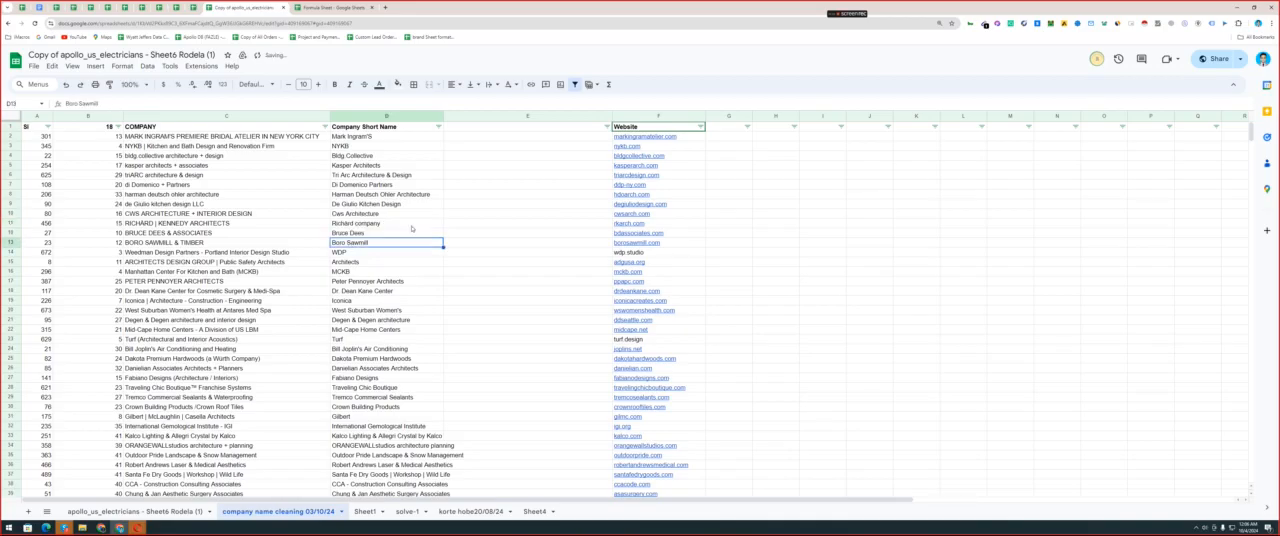
left_click(616, 225)
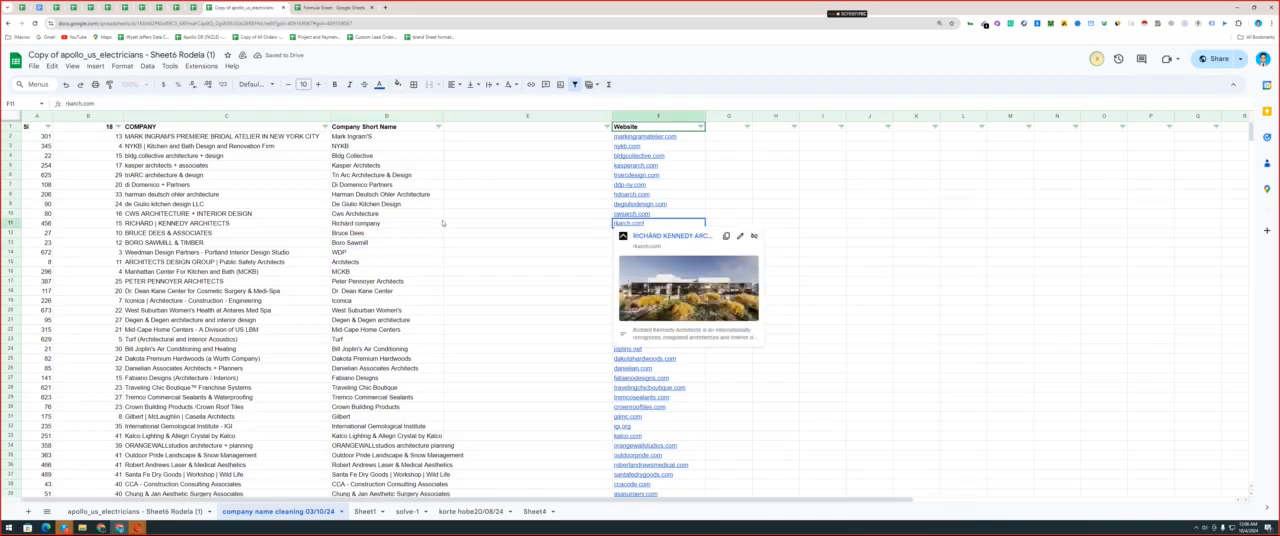
Delete the added word "company" from the short name in D11.
left_click(355, 225)
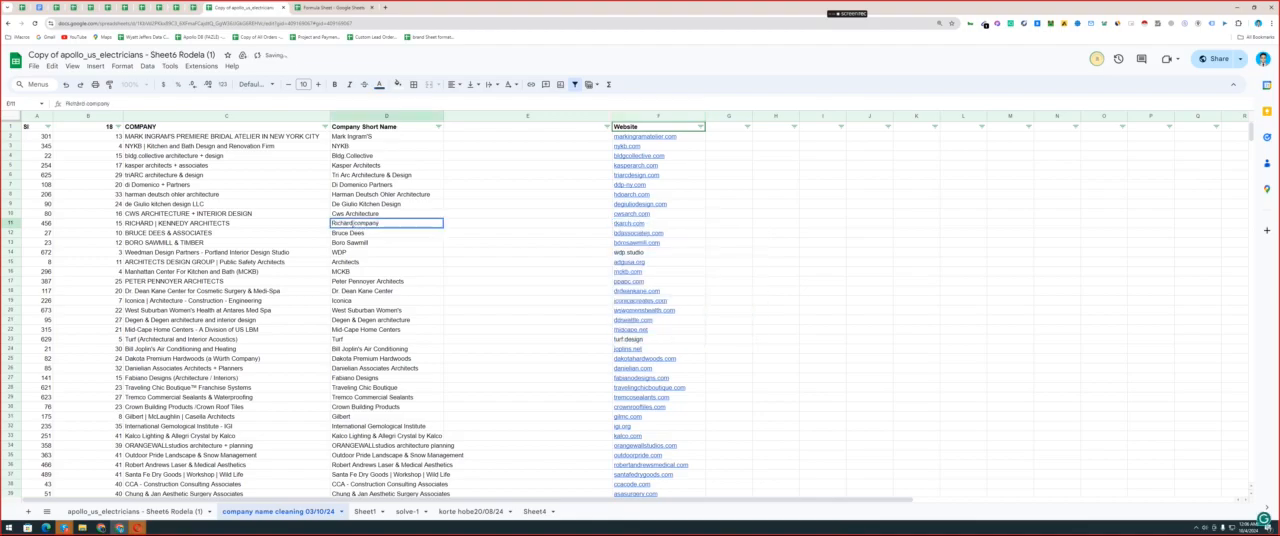
double_click(366, 223)
key("BackSpace")
left_click(390, 264)
scroll(390, 270, "down", 20)
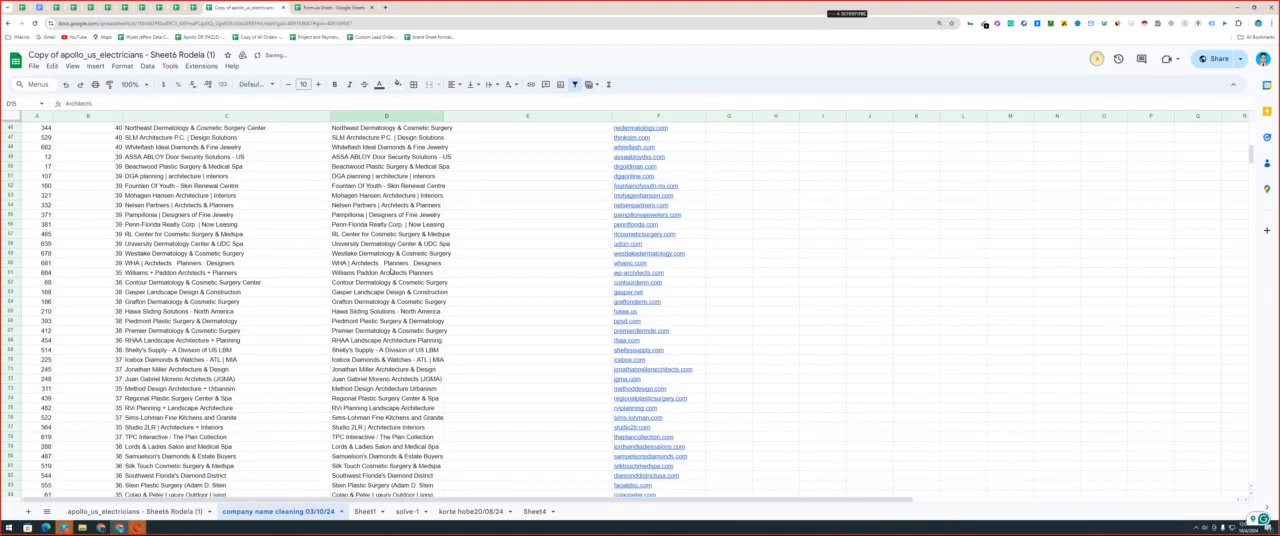
scroll(390, 270, "up", 3)
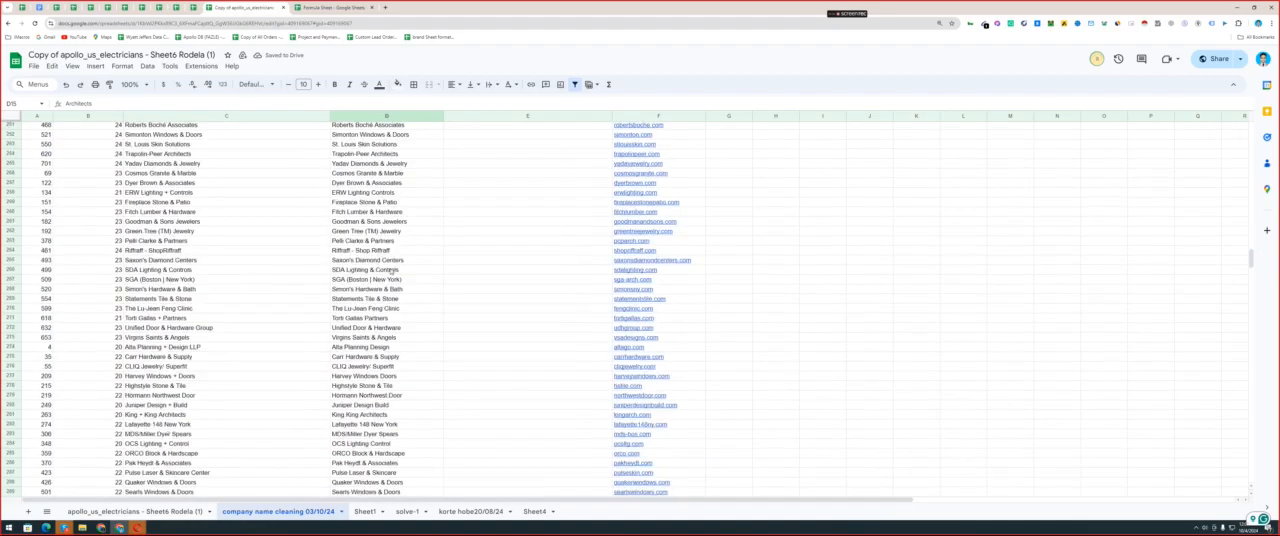
left_click(338, 234)
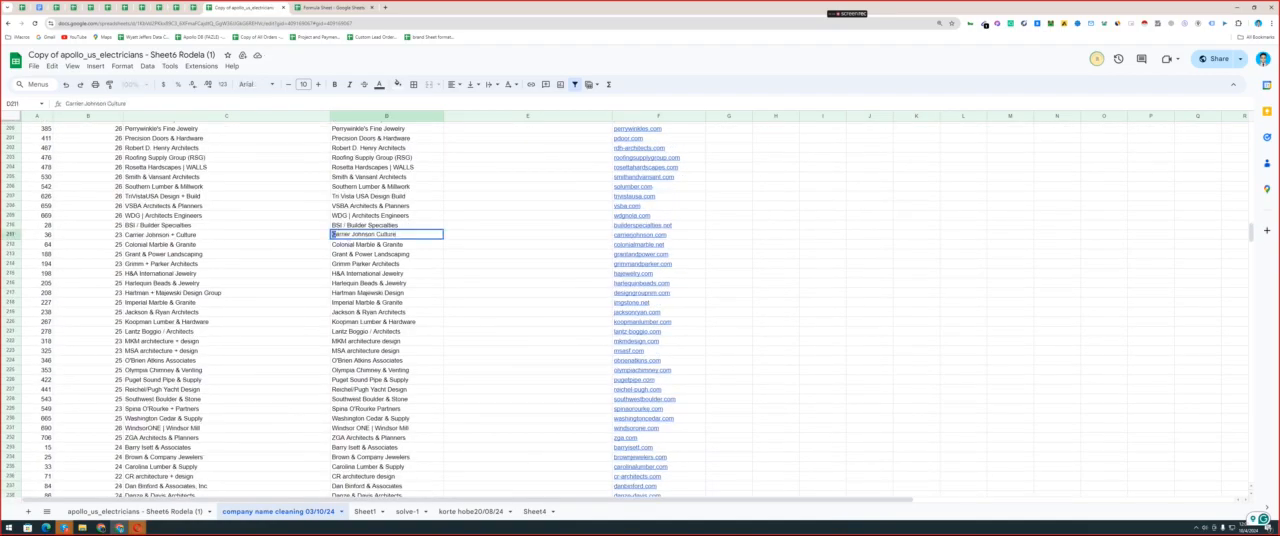
left_click(345, 247)
Sort the list by the name lengths in column B from A to Z.
scroll(352, 230, "up", 20)
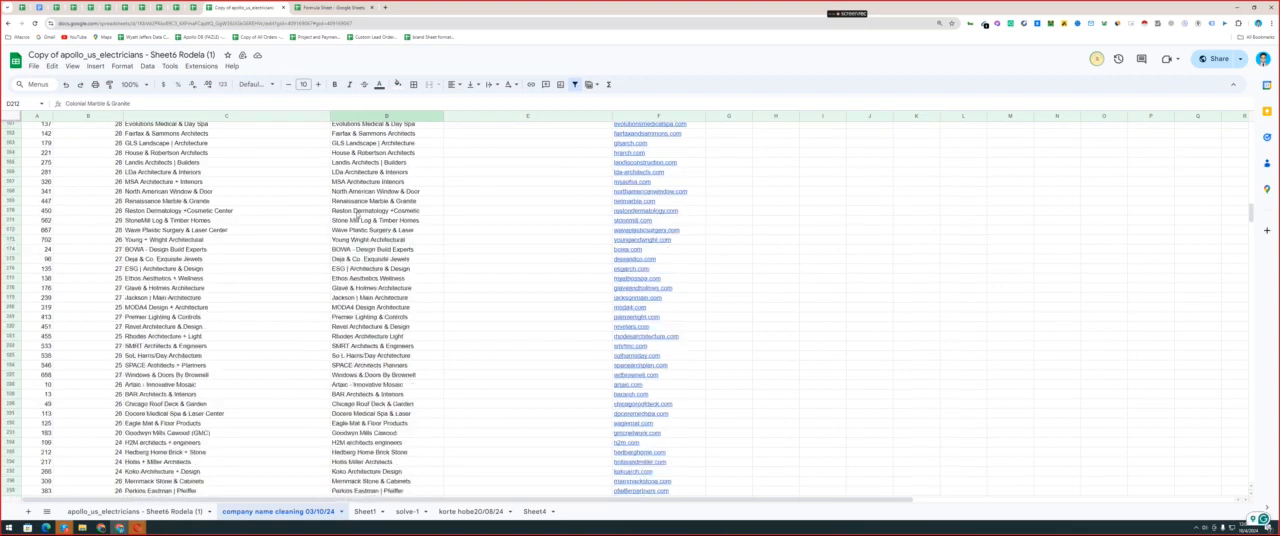
scroll(356, 180, "up", 5)
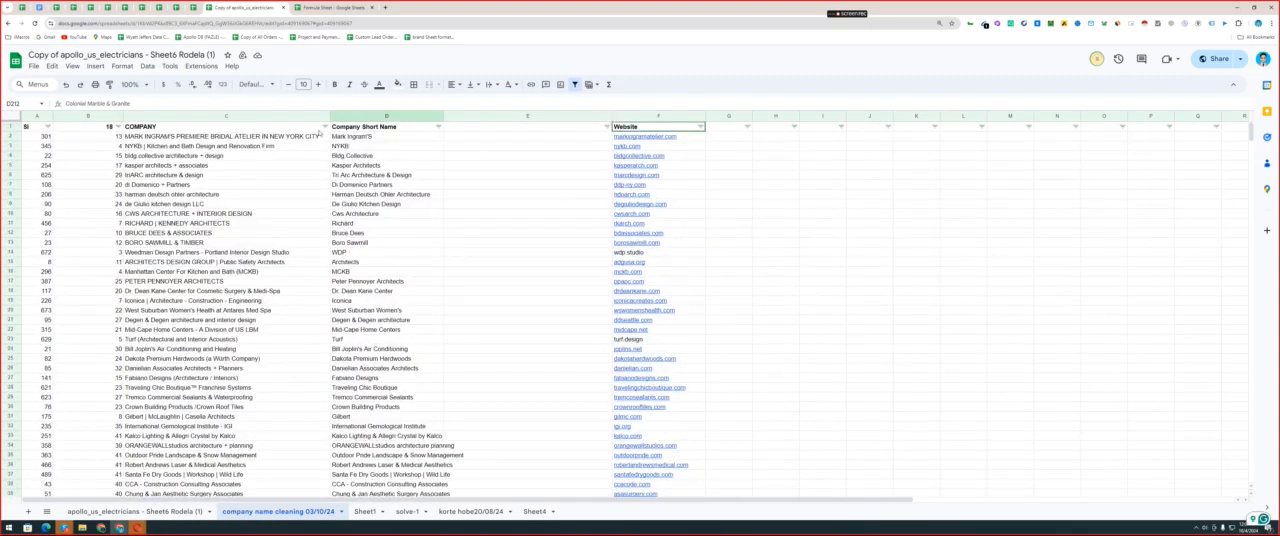
left_click(119, 126)
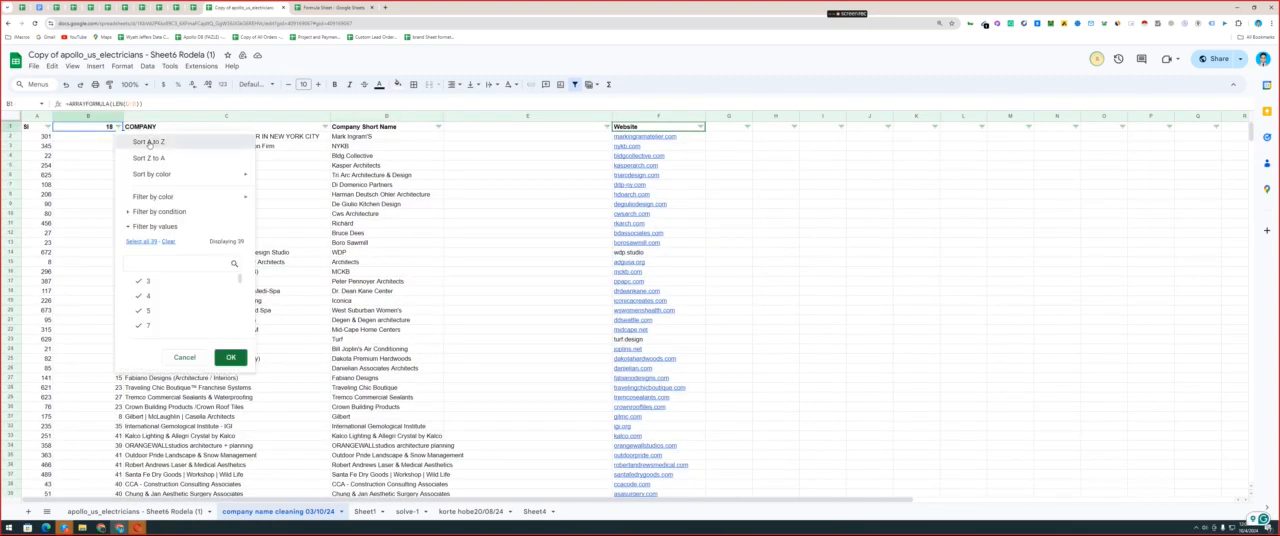
left_click(149, 145)
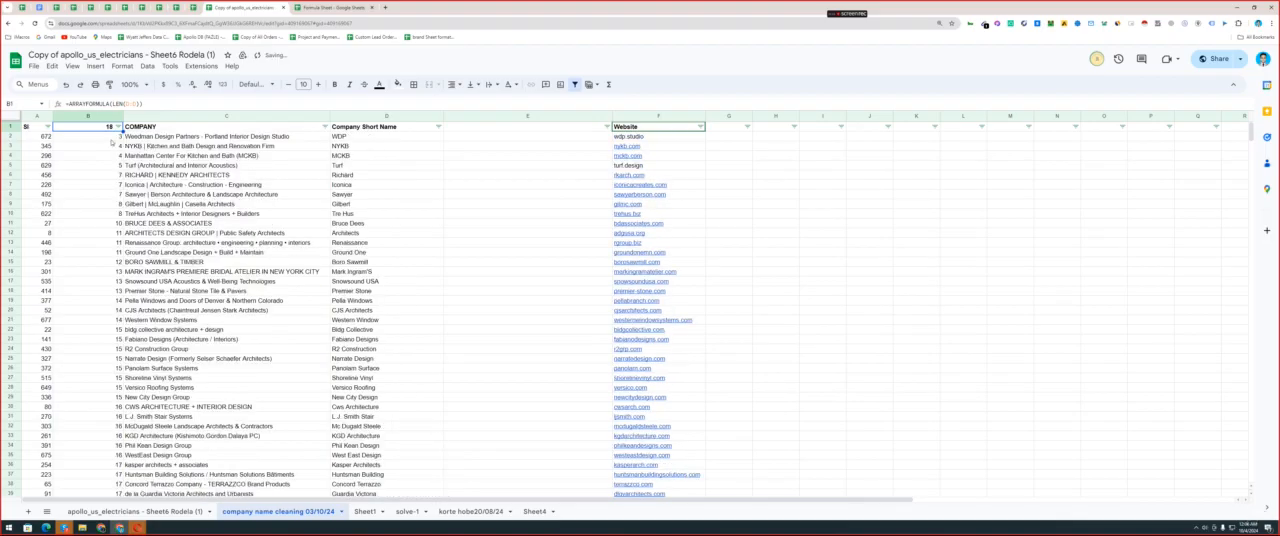
Shorten the short name in D2 to "W" and check its length in B2.
left_click(113, 138)
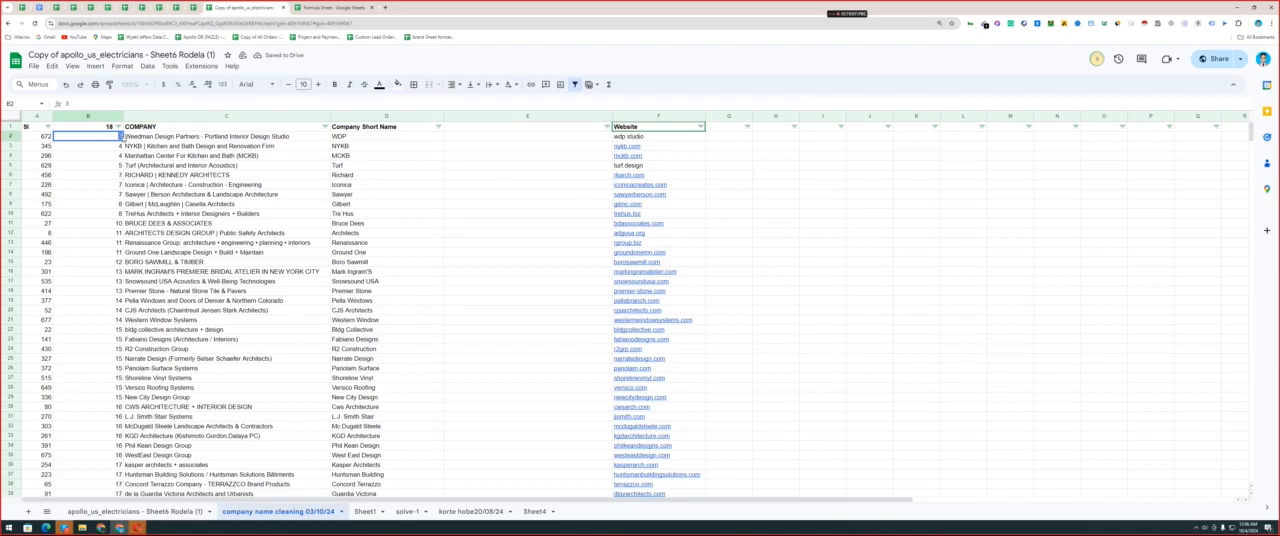
double_click(364, 139)
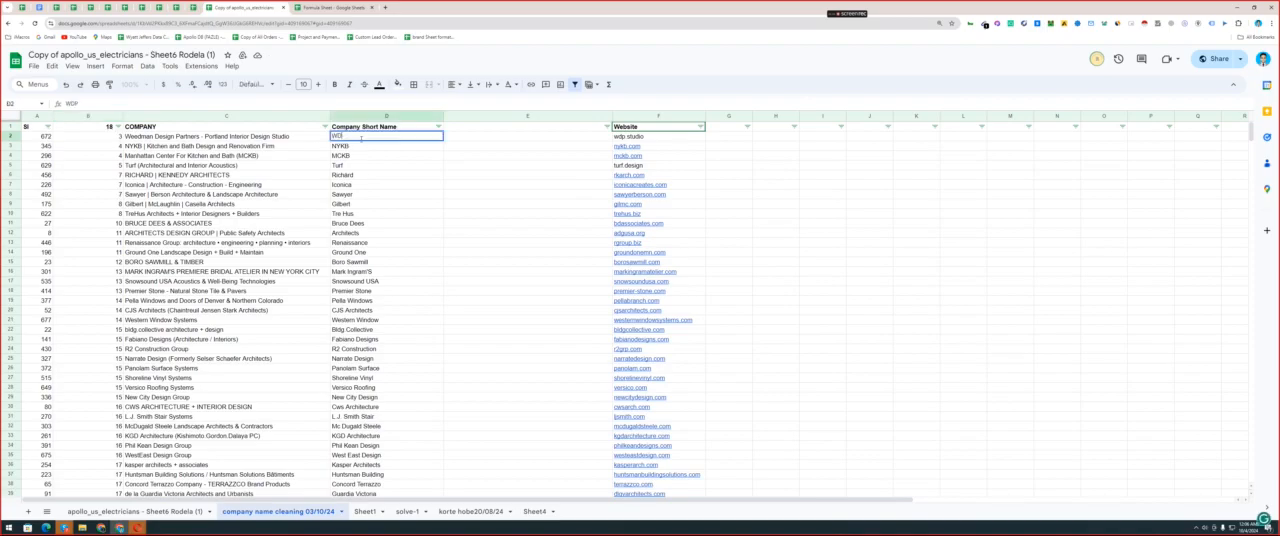
key("BackSpace")
key("BackSpace")
left_click(362, 166)
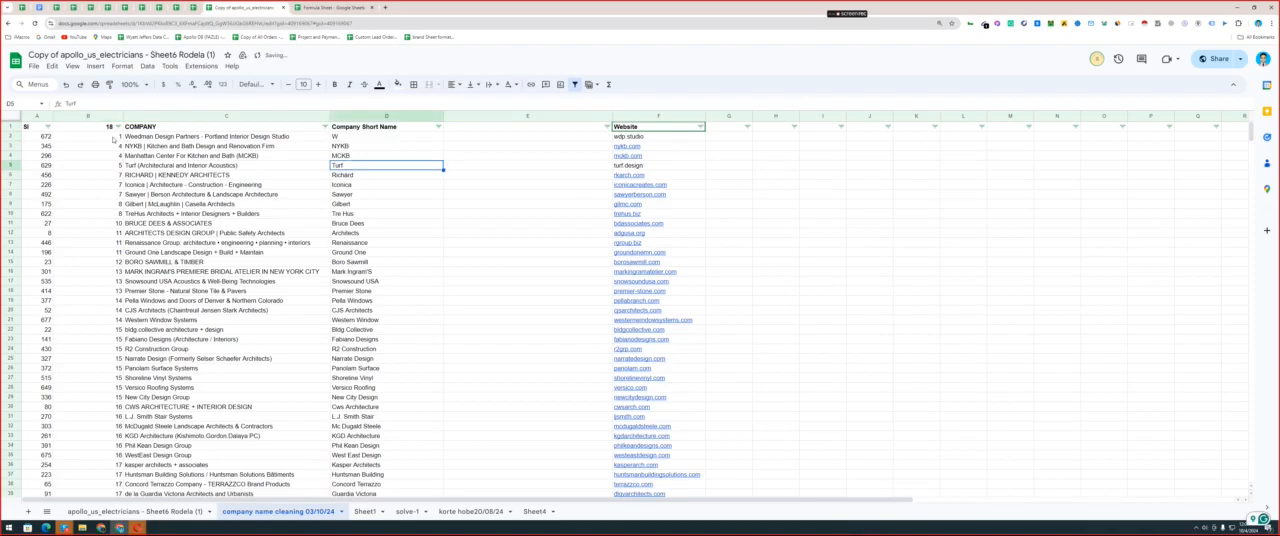
mouse_move(113, 139)
left_mouse_down()
mouse_move(117, 204)
mouse_move(115, 137)
left_mouse_up()
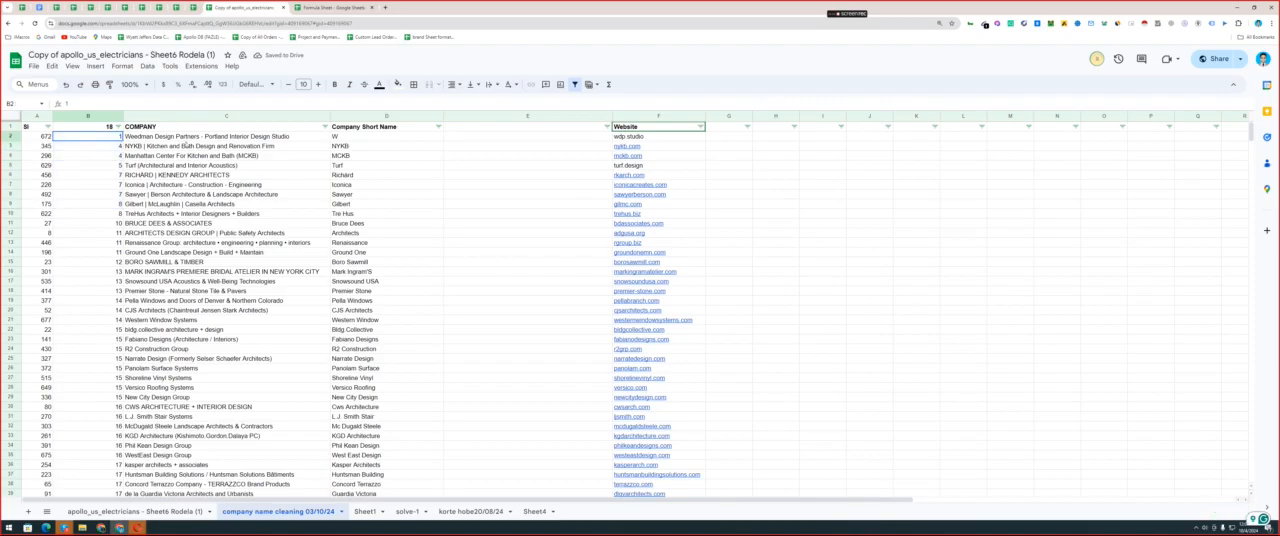
Undo the shortening of the short name in D2 to restore "WDP".
double_click(336, 136)
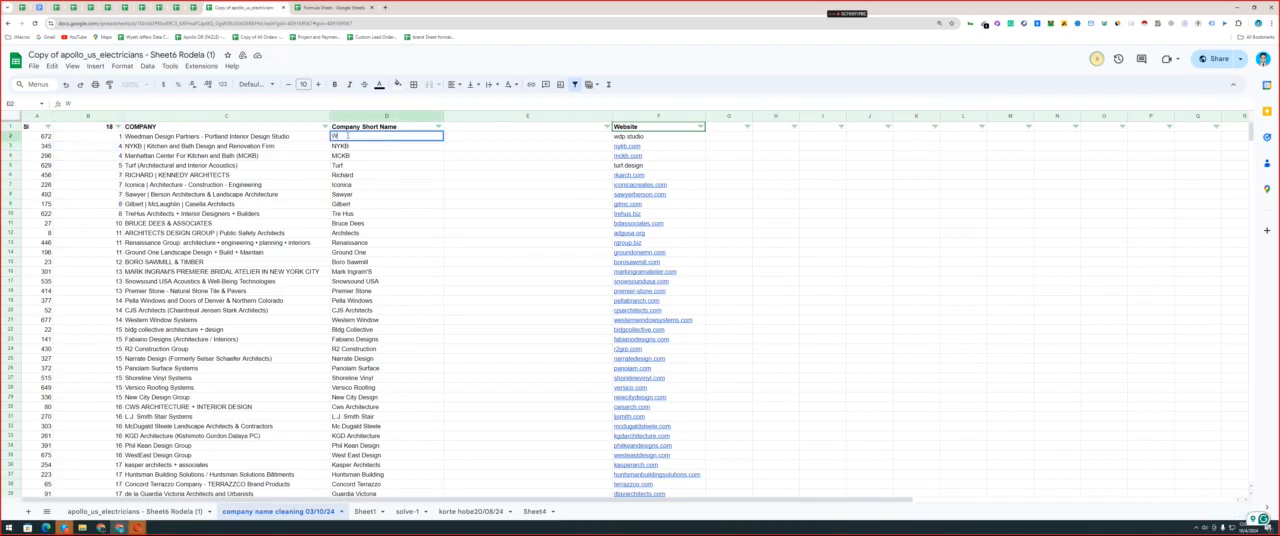
left_click(350, 166)
key("ctrl+z")
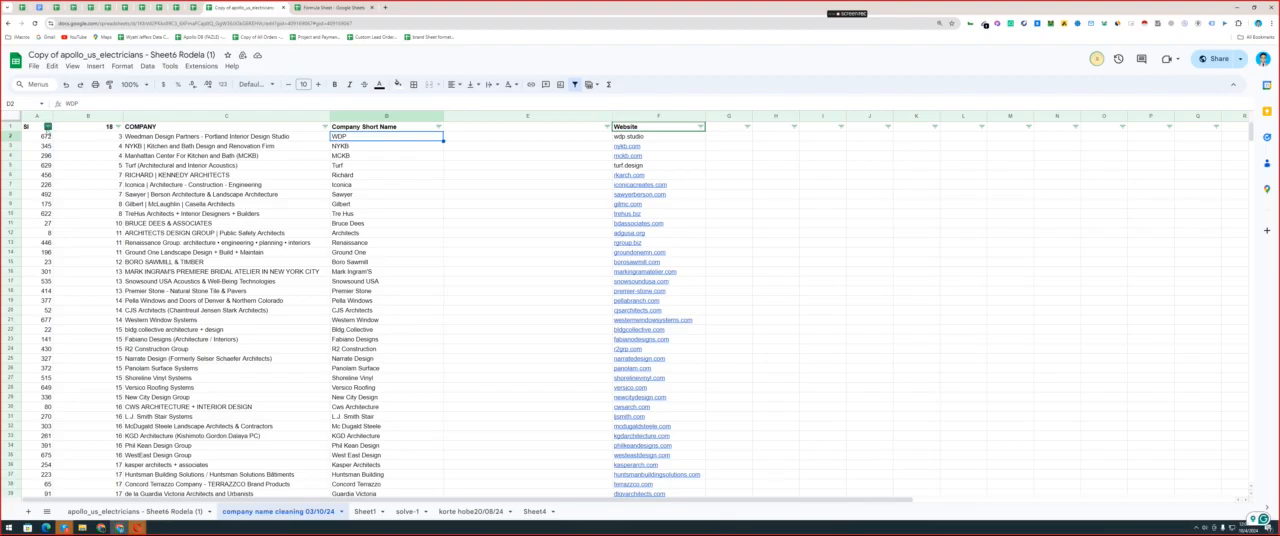
Sort the list by the serial number column A from A to Z.
left_click(47, 127)
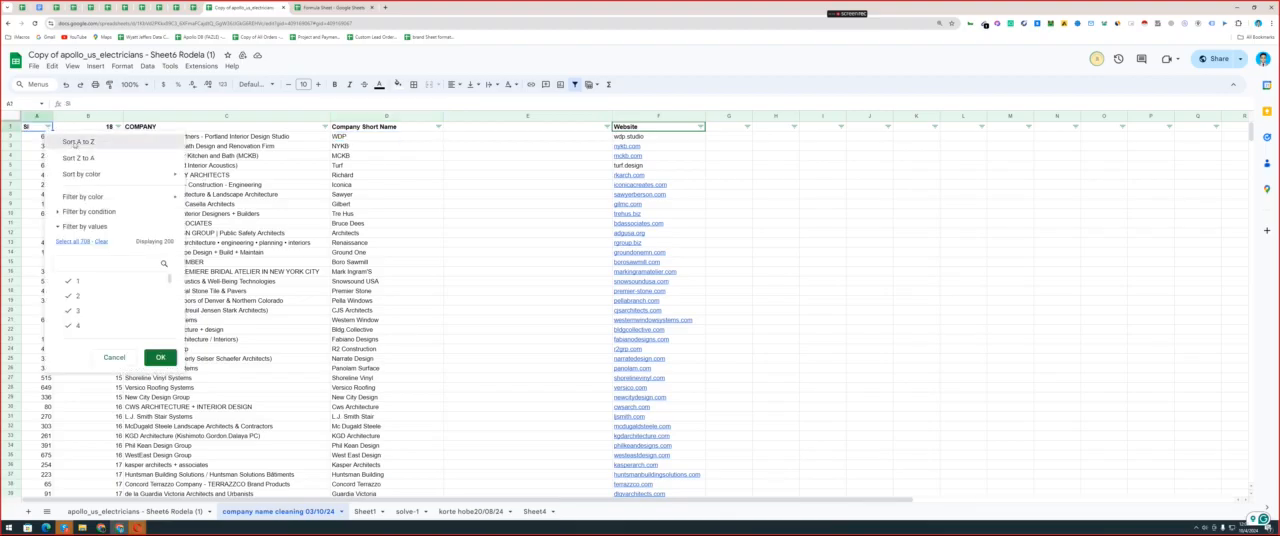
left_click(75, 143)
left_click_drag(182, 136, 190, 442)
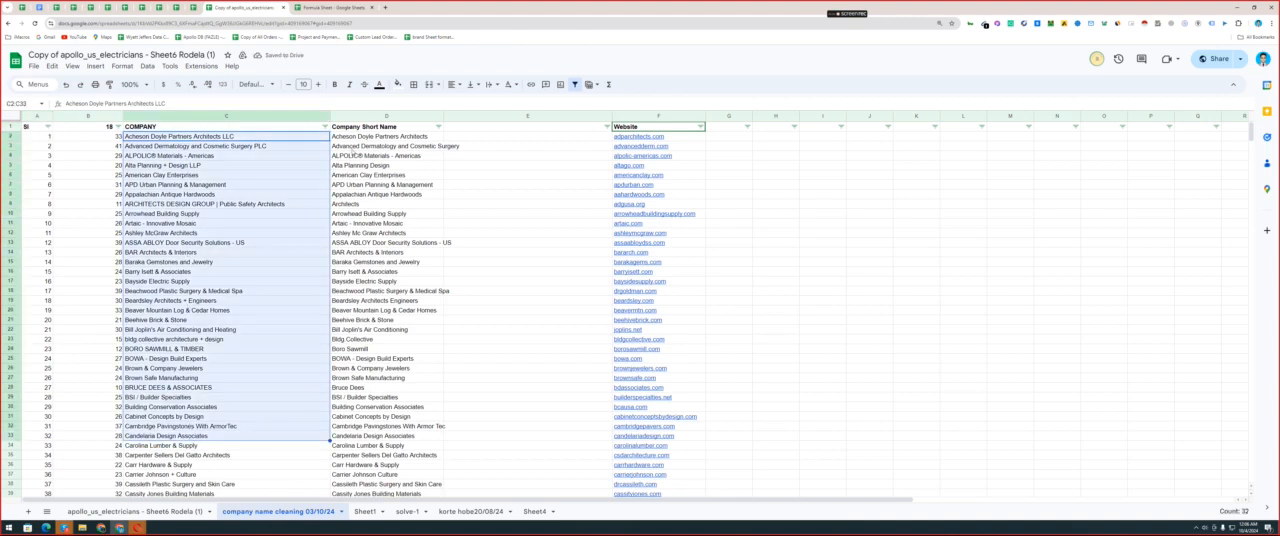
Delete the ® symbol from the short name in D4.
double_click(364, 157)
double_click(361, 155)
key("ctrl+c")
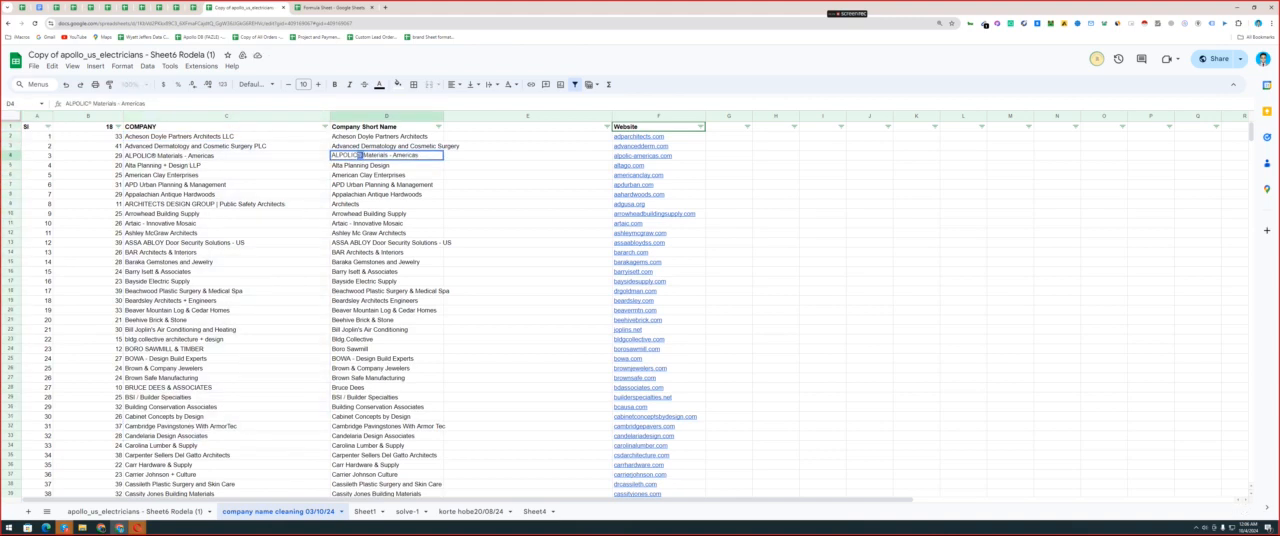
key("BackSpace")
Replace all ® symbols in the Company Short Name column with nothing, with Match case and regular expression search enabled.
left_click(373, 116)
key("ctrl+h")
key("ctrl+v")
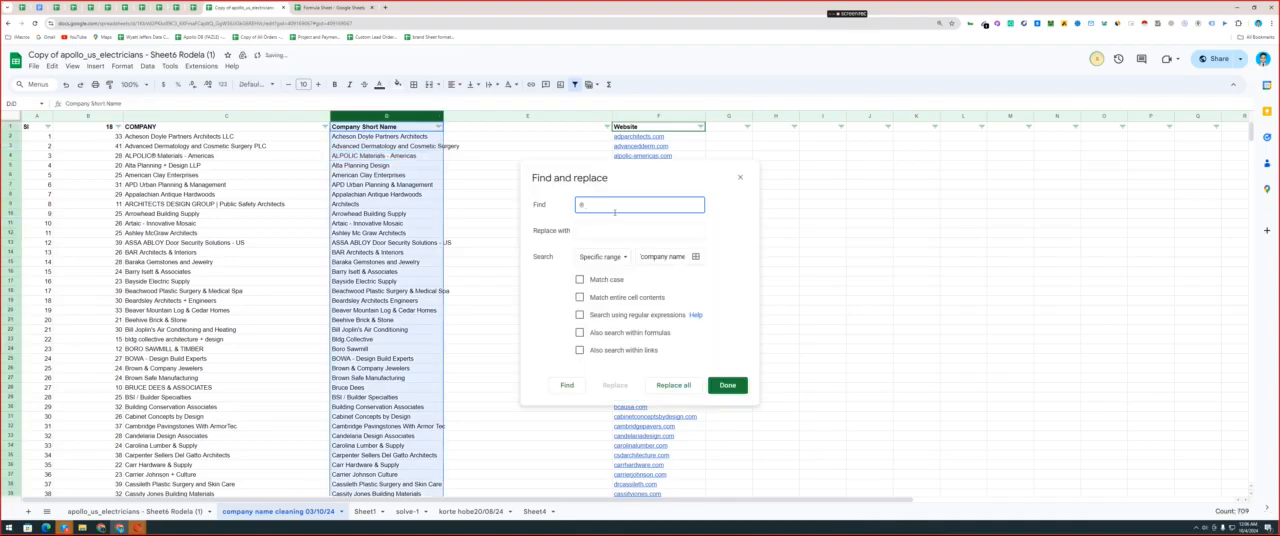
left_click(601, 231)
left_click(579, 314)
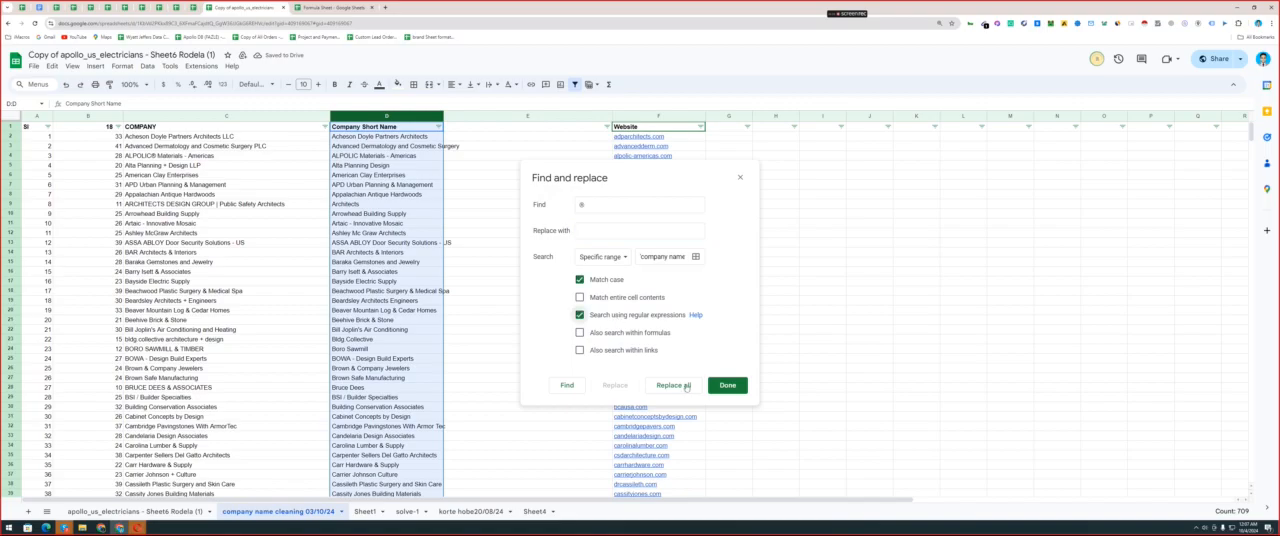
left_click(686, 387)
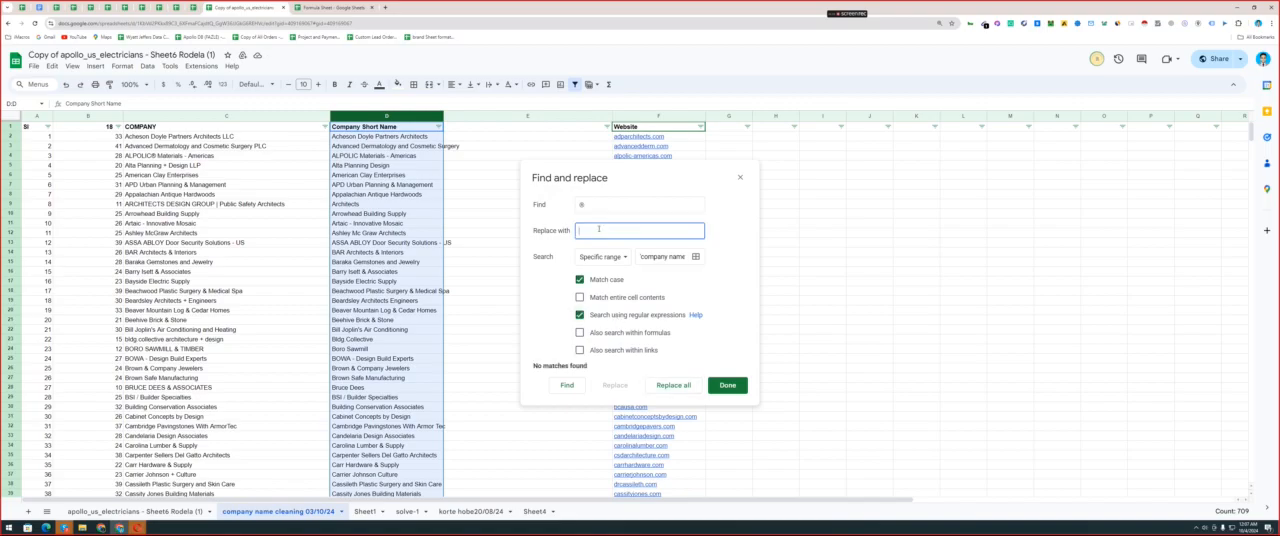
Disable Match case and regular expression search, check the find and replace entries, and close Find and replace.
left_click(580, 315)
left_click(598, 282)
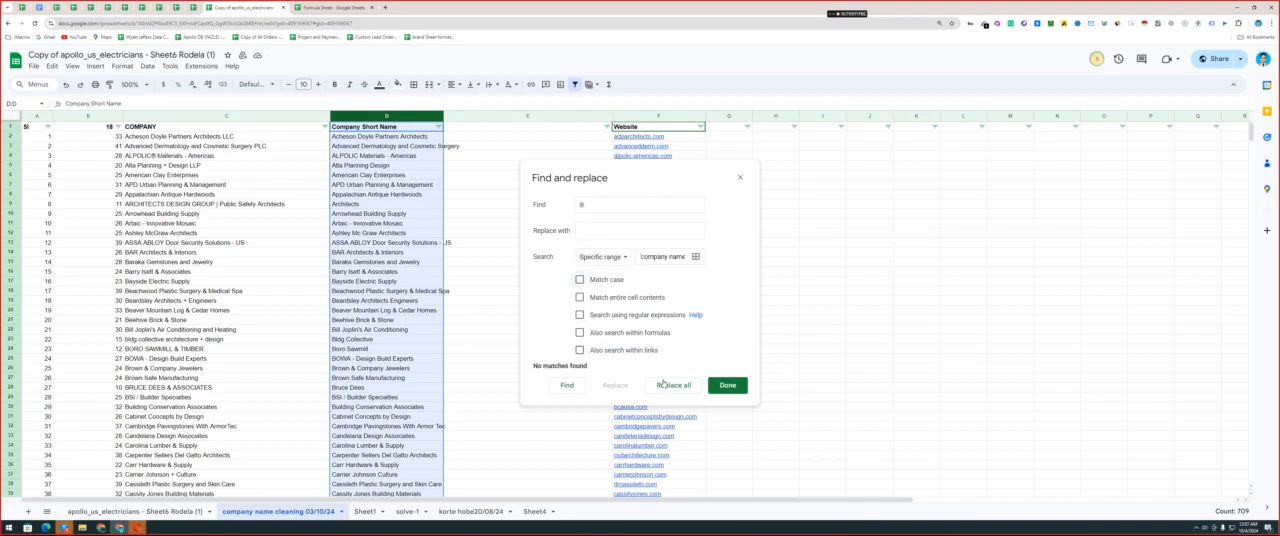
left_click(618, 230)
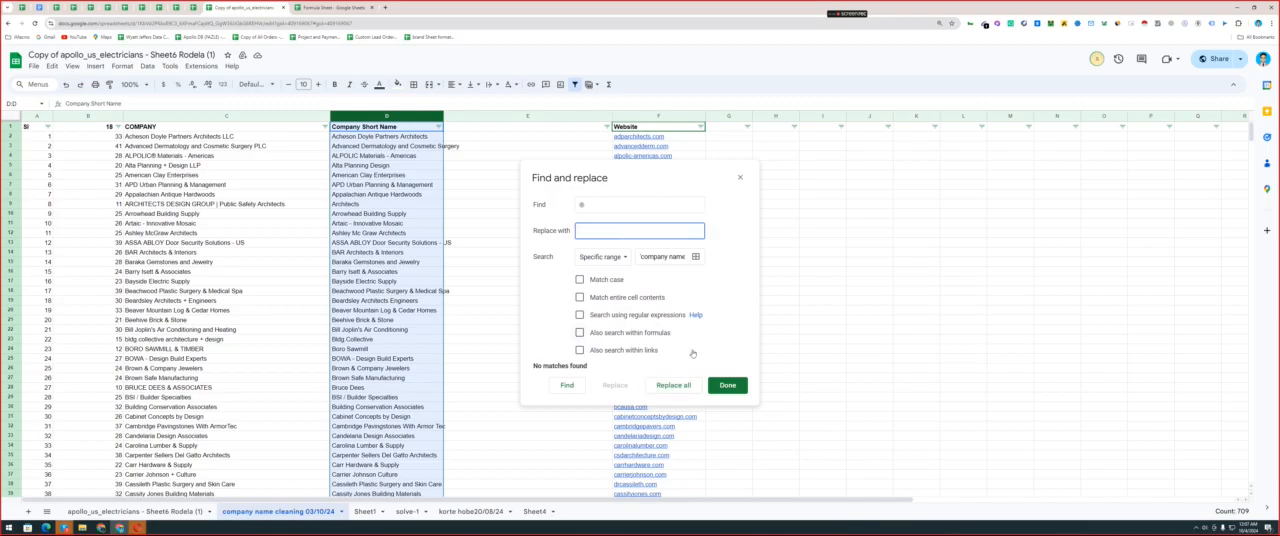
key("shift+Tab")
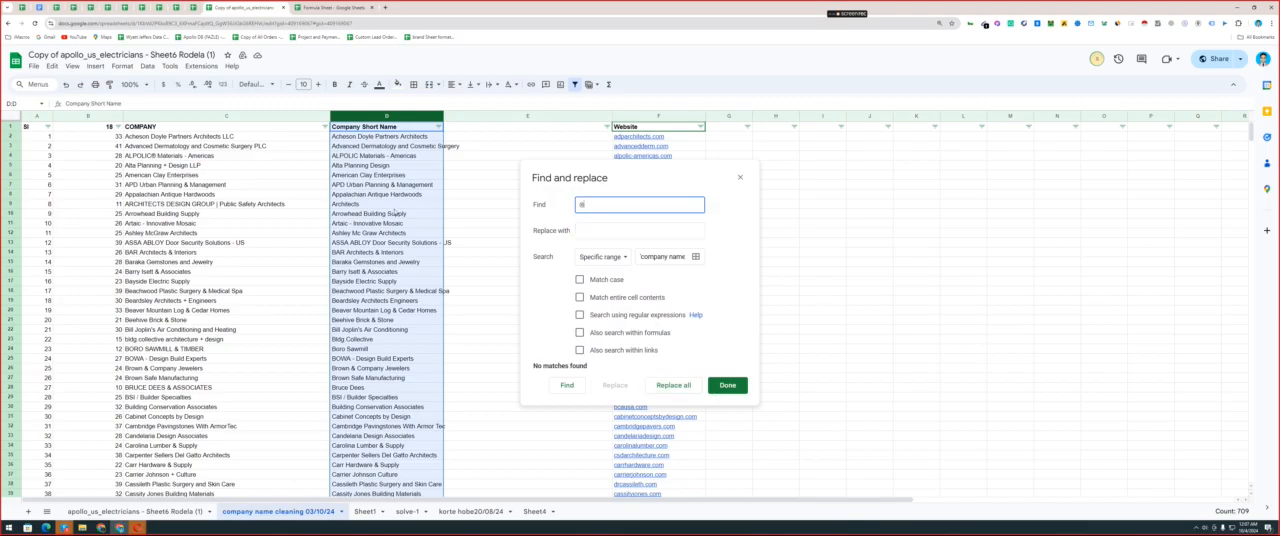
left_click(728, 385)
left_click(400, 205)
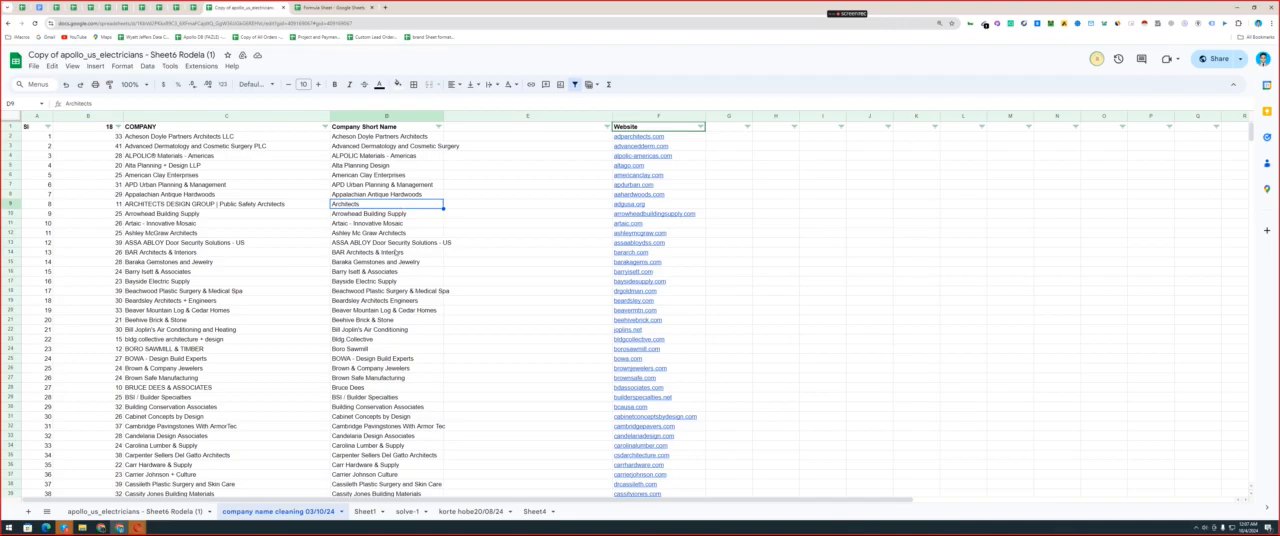
Insert "LLC" after "Artaic" in the short name in D11.
left_click(348, 223)
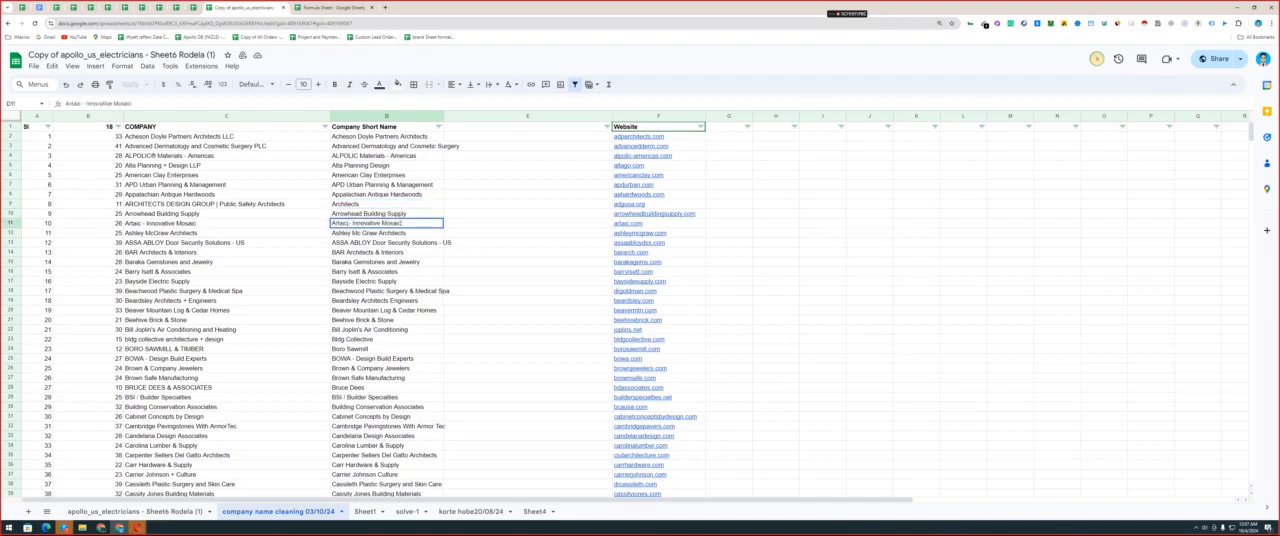
type("LLC")
left_click(375, 254)
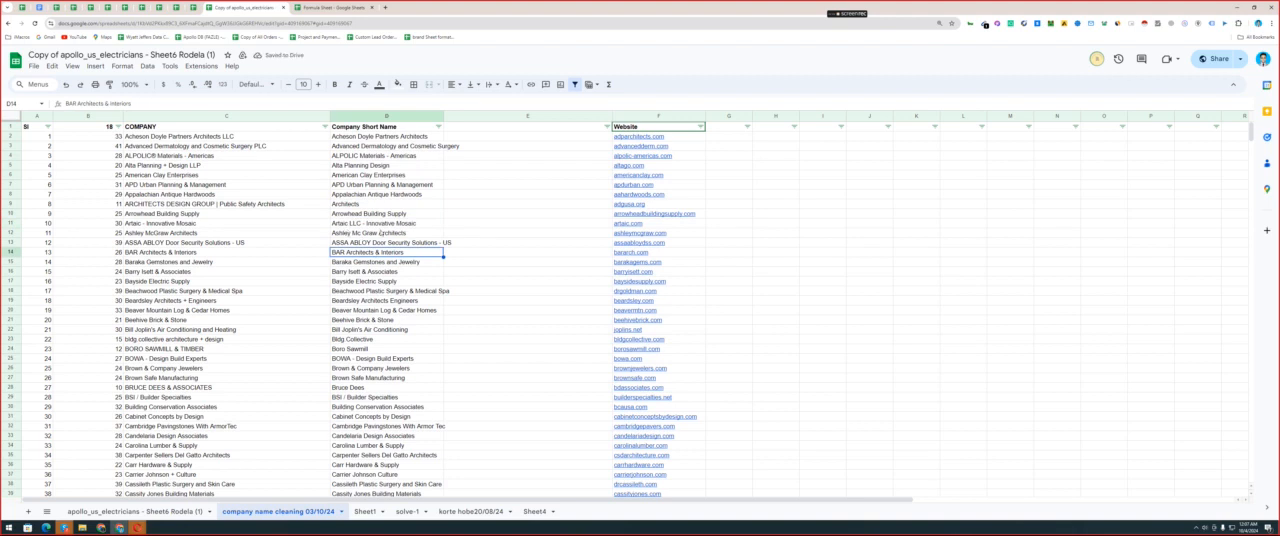
Copy "LLC" from the short name in D11 and paste it over the middle of the word "Innovative".
double_click(350, 224)
left_click_drag(347, 224, 360, 224)
key("ctrl+c")
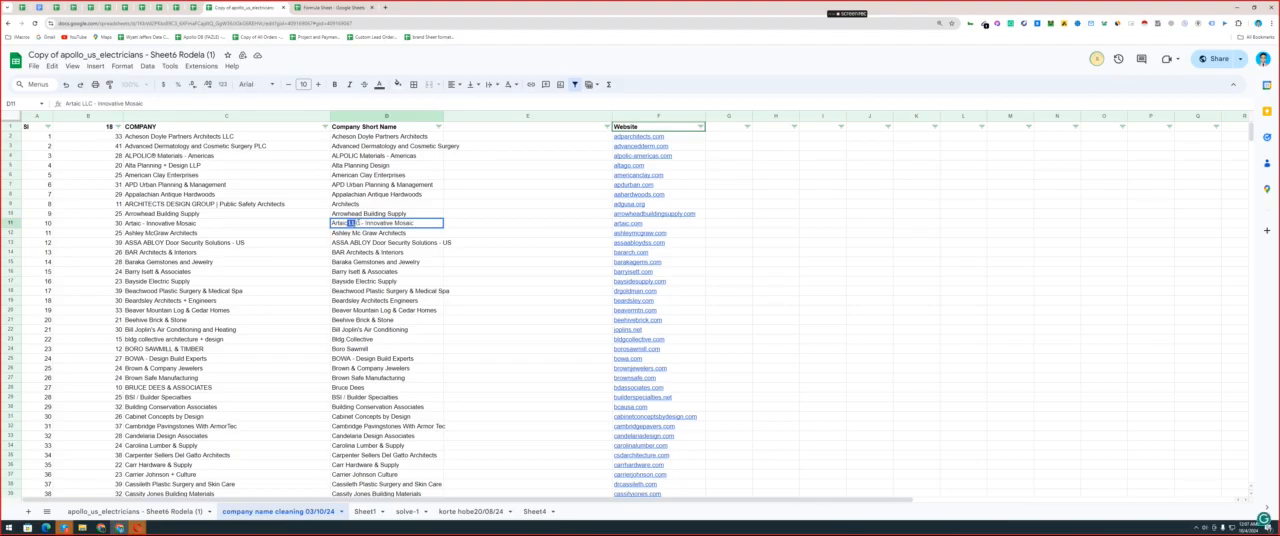
key("Escape")
double_click(356, 224)
left_click_drag(348, 224, 388, 225)
key("ctrl+v")
key("Return")
Check the pasted text in D11 and undo the paste.
left_click(353, 222)
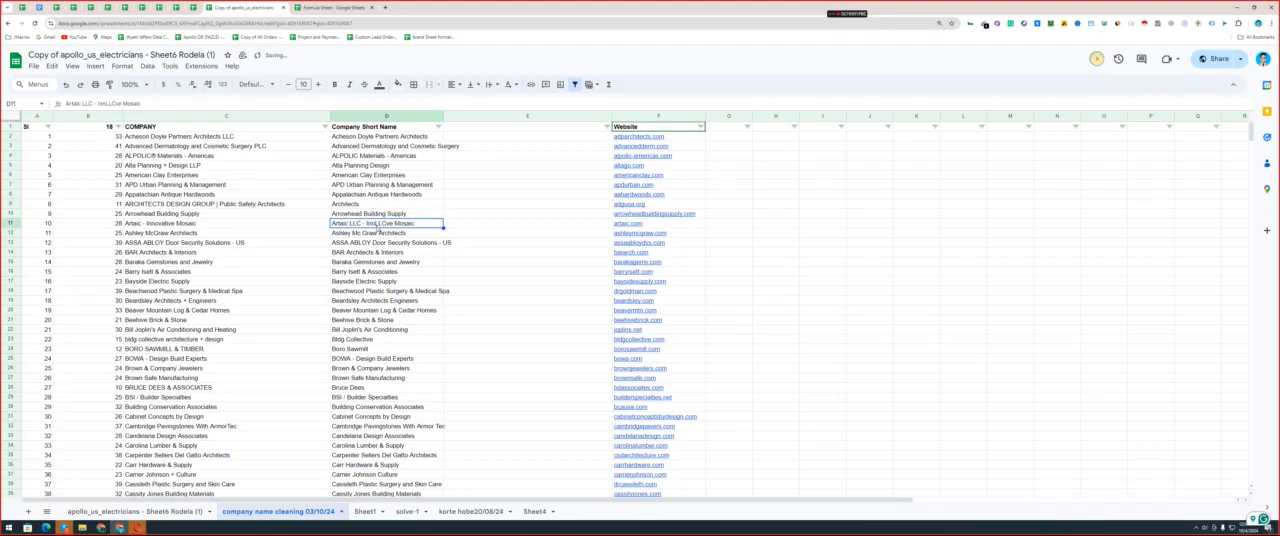
double_click(374, 223)
left_click_drag(374, 223, 388, 223)
left_click(384, 252)
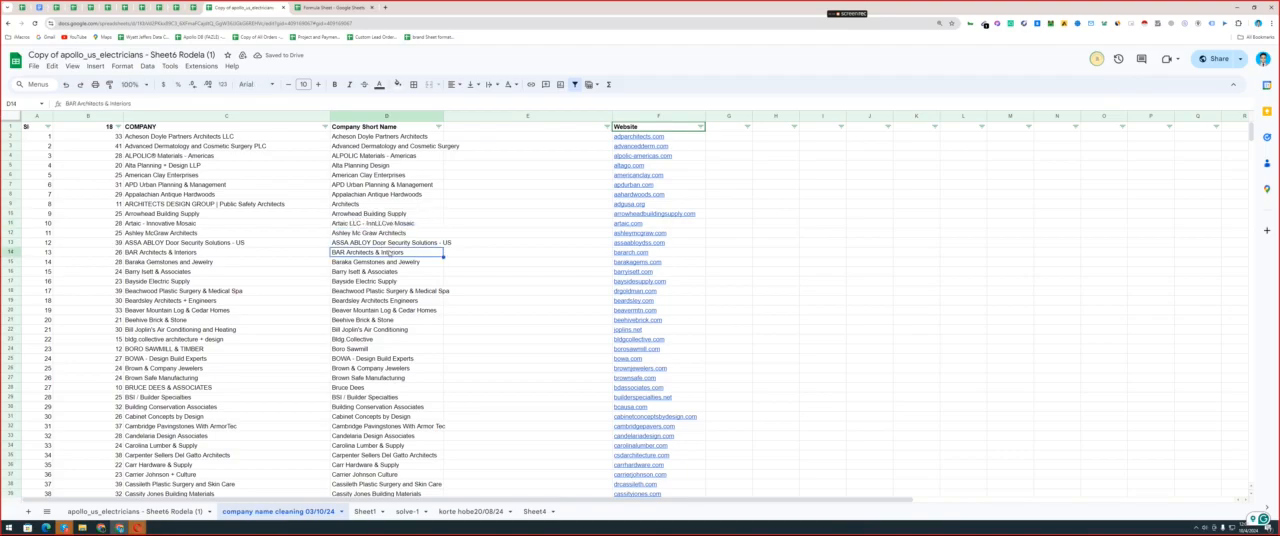
key("ctrl+z")
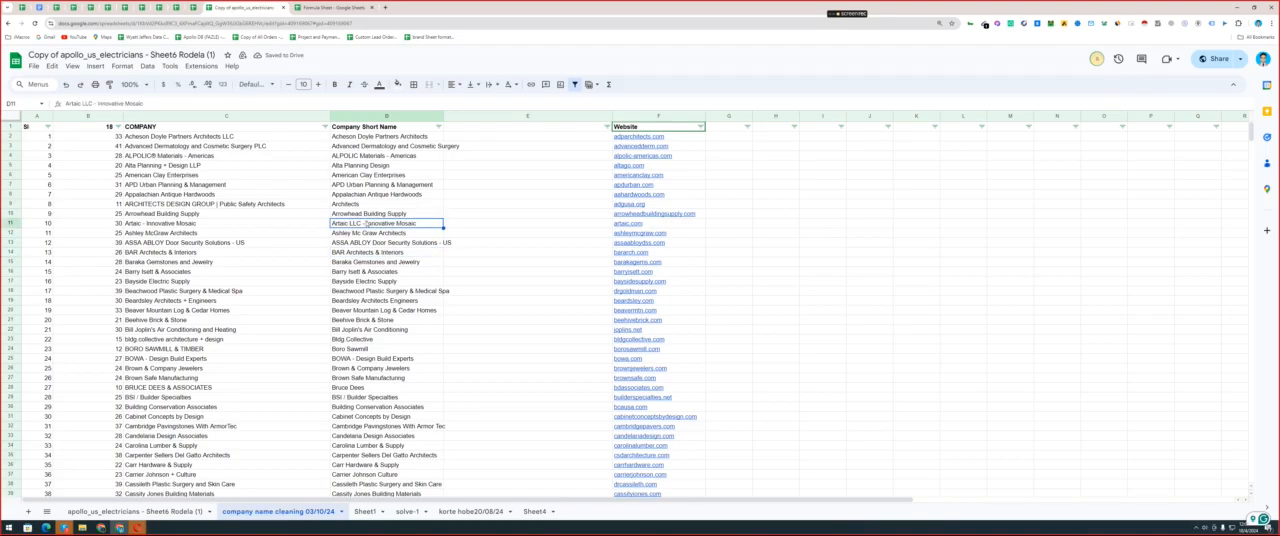
Delete "- Innovative Mosaic" from the short name in D11.
double_click(361, 225)
left_click_drag(361, 225, 486, 230)
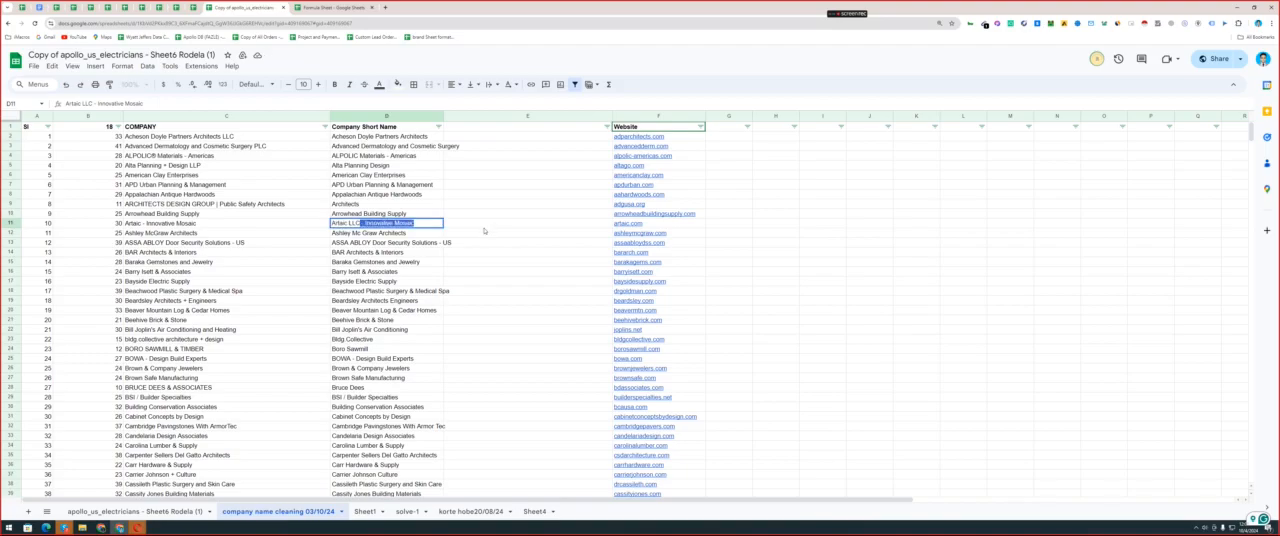
key("BackSpace")
left_click(387, 264)
Delete "LLC" from the short name in D11, leaving only "Artaic".
left_click(352, 222)
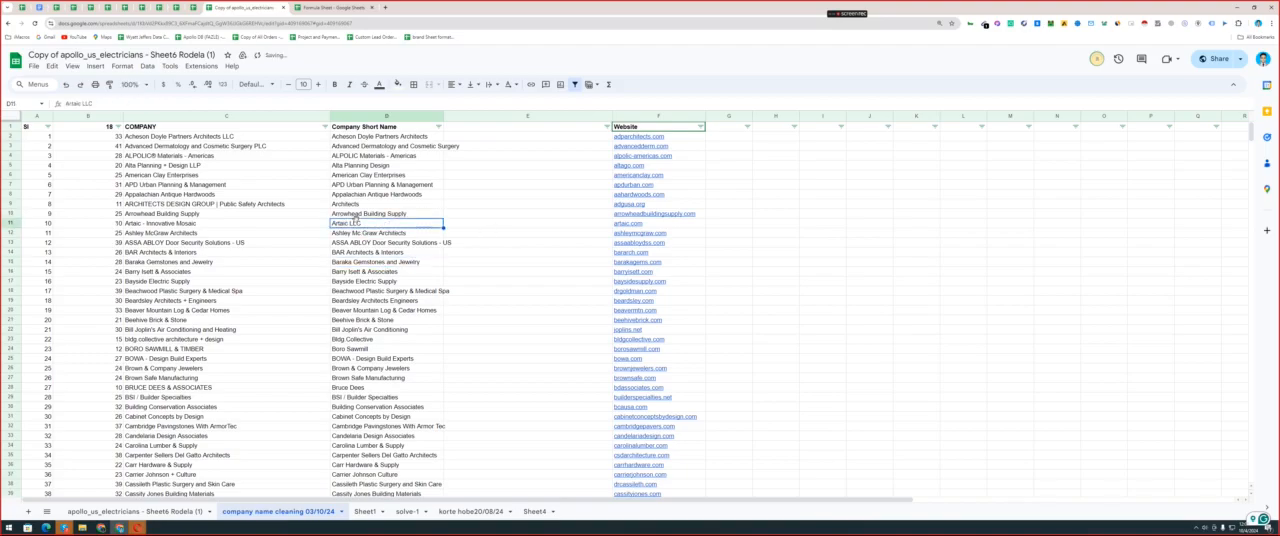
double_click(352, 222)
double_click(354, 222)
key("BackSpace")
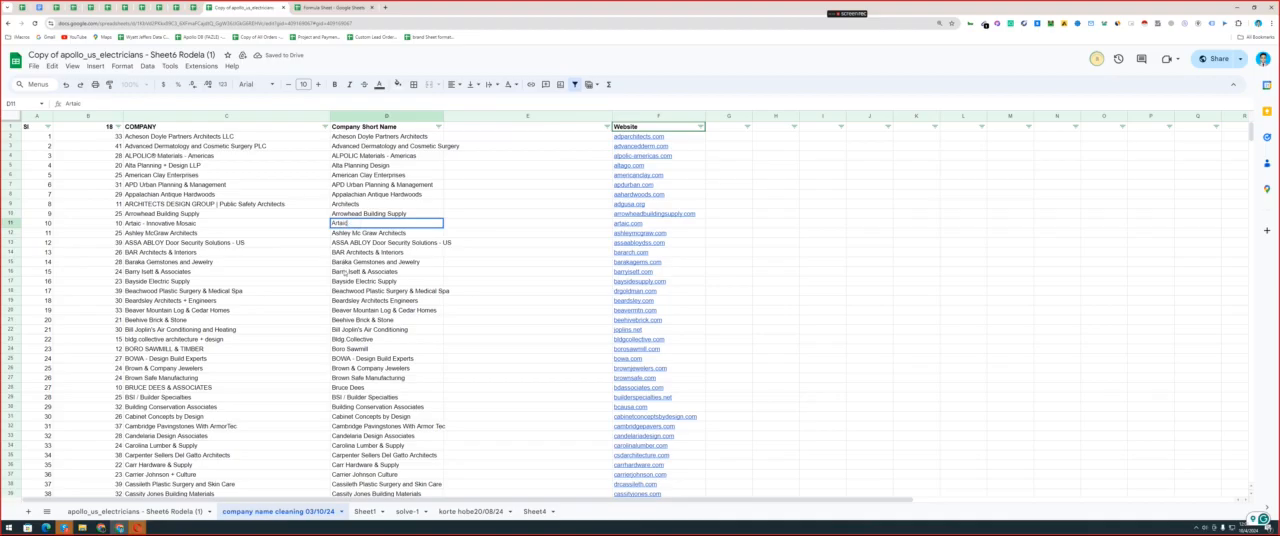
left_click(345, 271)
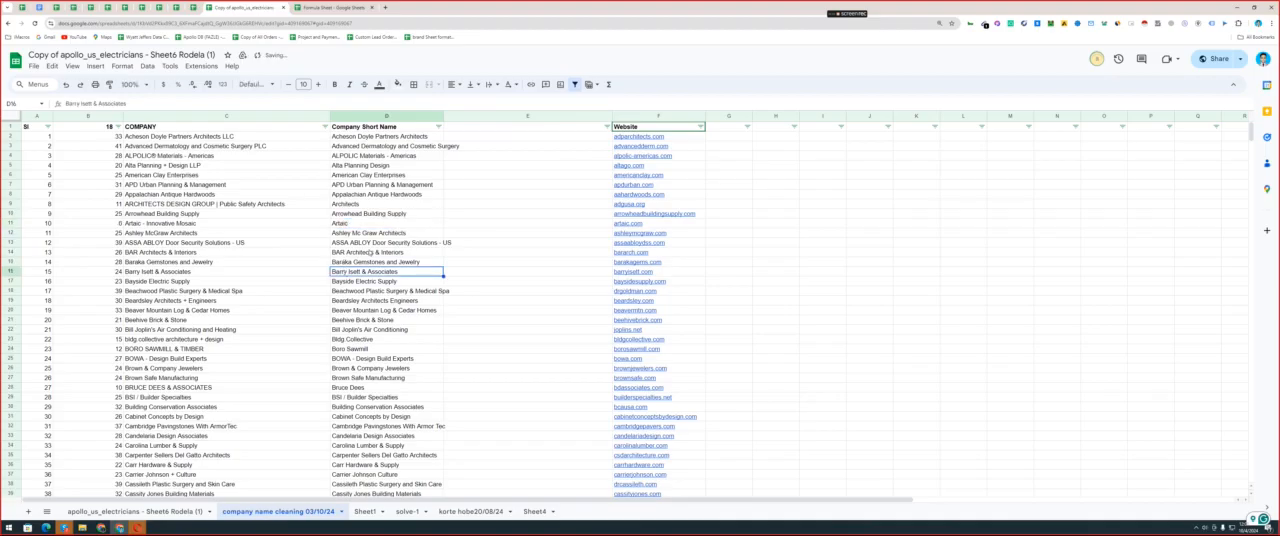
scroll(370, 252, "down", 20)
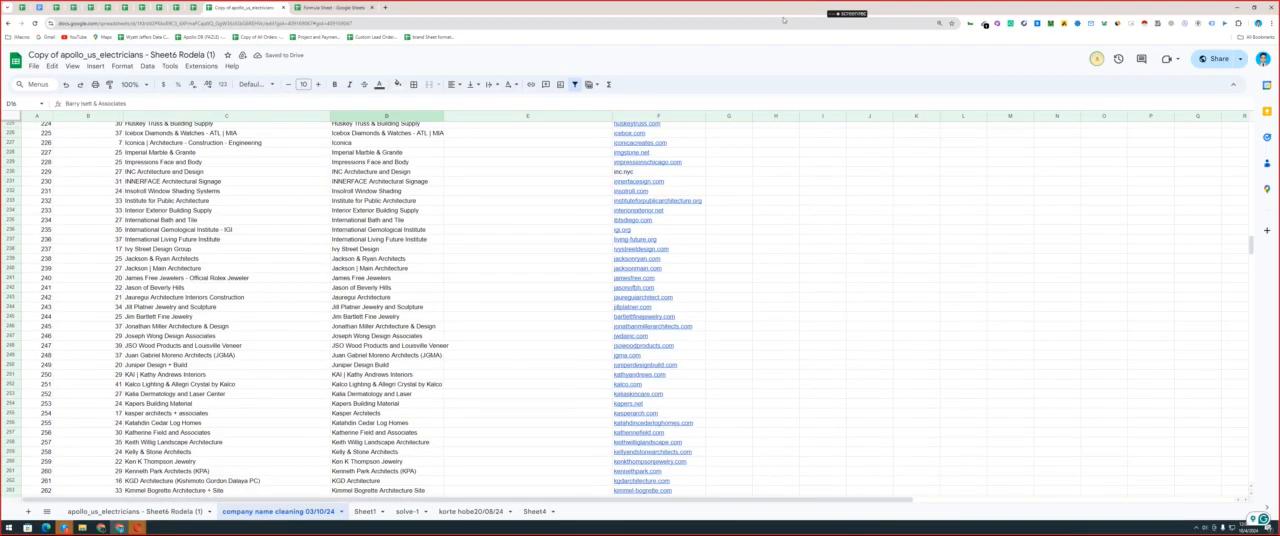
mouse_move(852, 16)
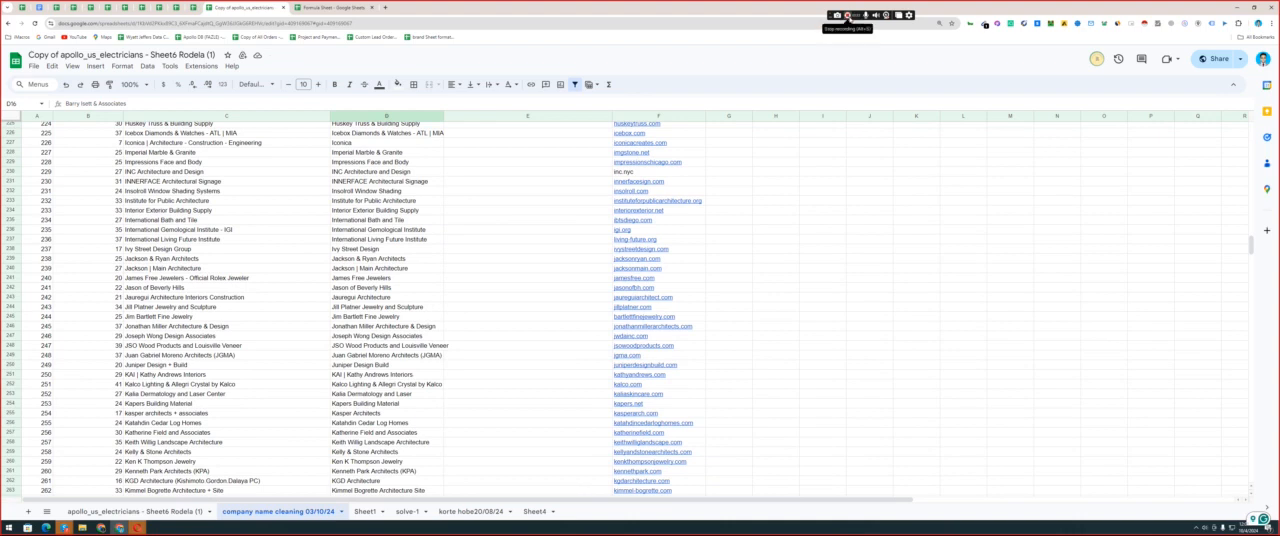